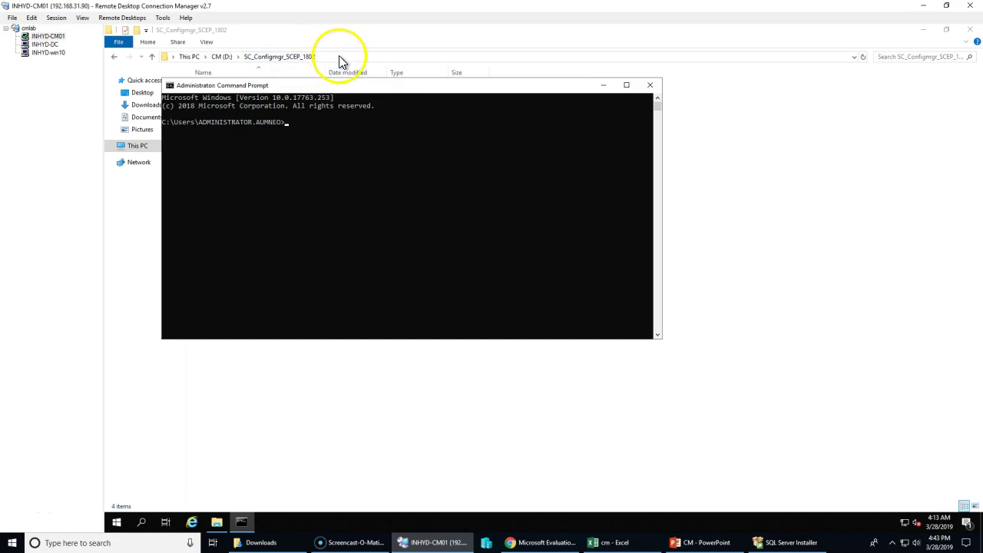
- Open SMSSETUP\BIN\X64 inside the SC_Configmgr_SCEP_1802 folder and copy its full path
left_click_drag(324, 85, 425, 188)
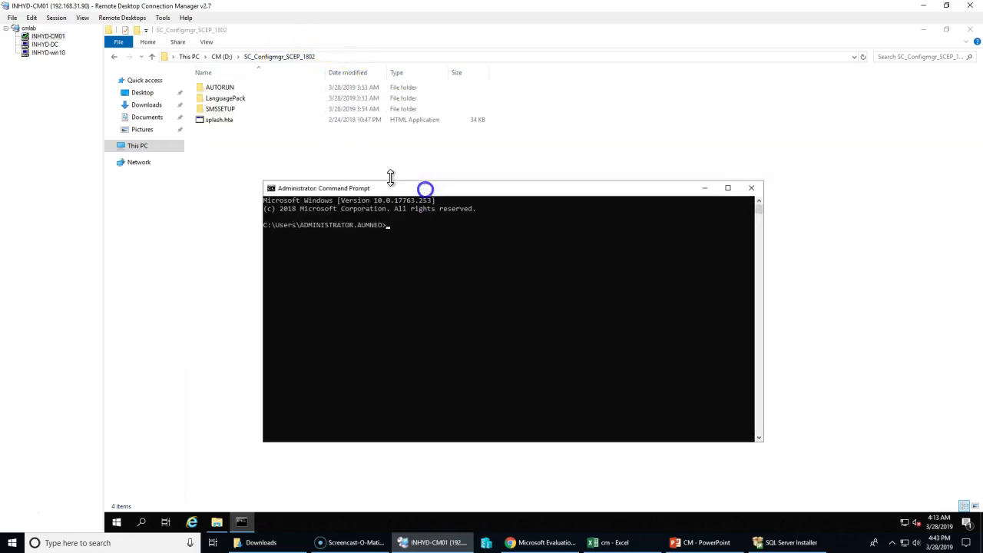
double_click(220, 108)
left_click(218, 100)
double_click(217, 100)
double_click(216, 99)
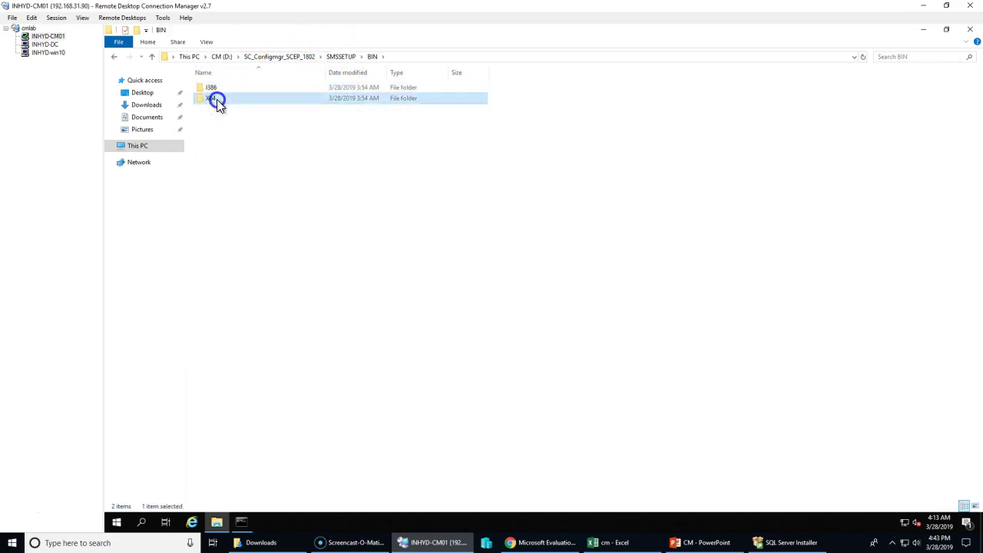
left_click(446, 57)
key("super+c")
- Change the command prompt's working directory to D:\SC_Configmgr_SCEP_1802\SMSSETUP\BIN\X64 and switch to the D: drive
left_click(244, 524)
type("cd")
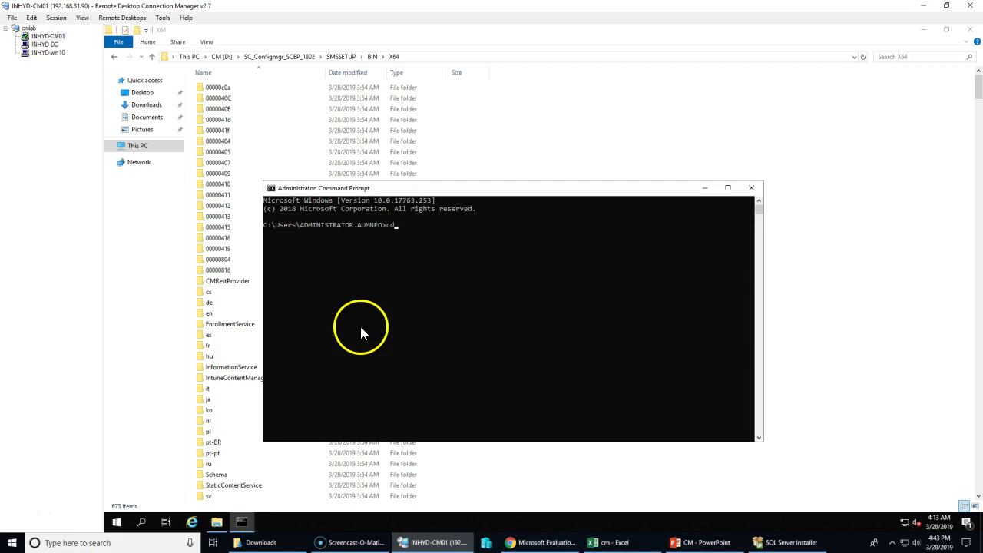
right_click(379, 325)
key("Return")
type("d:")
key("Return")
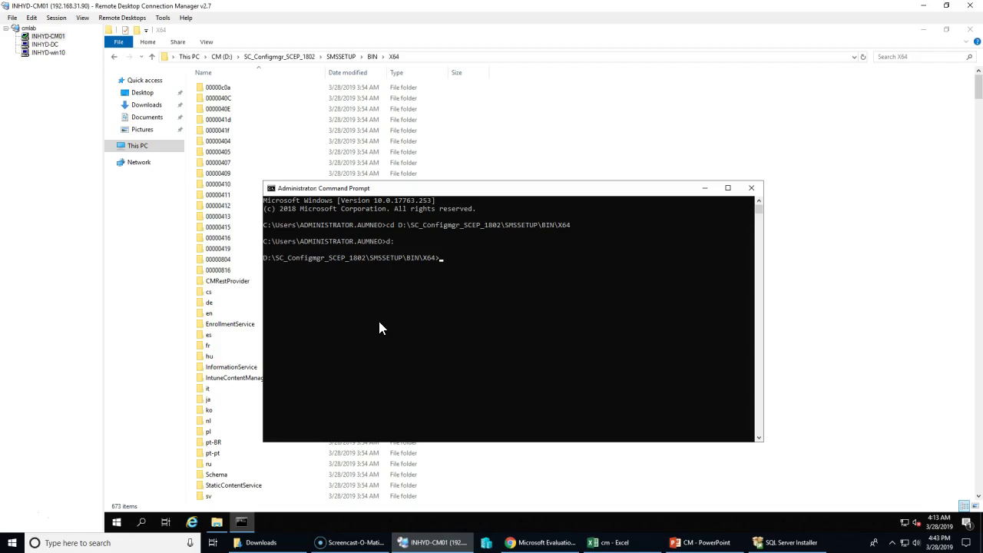
- Run prereqchk.exe /? and review the usage syntax in the maximized command prompt
type("prep")
key("BackSpace")
key("Tab")
key("Tab")
type("/?")
key("Return")
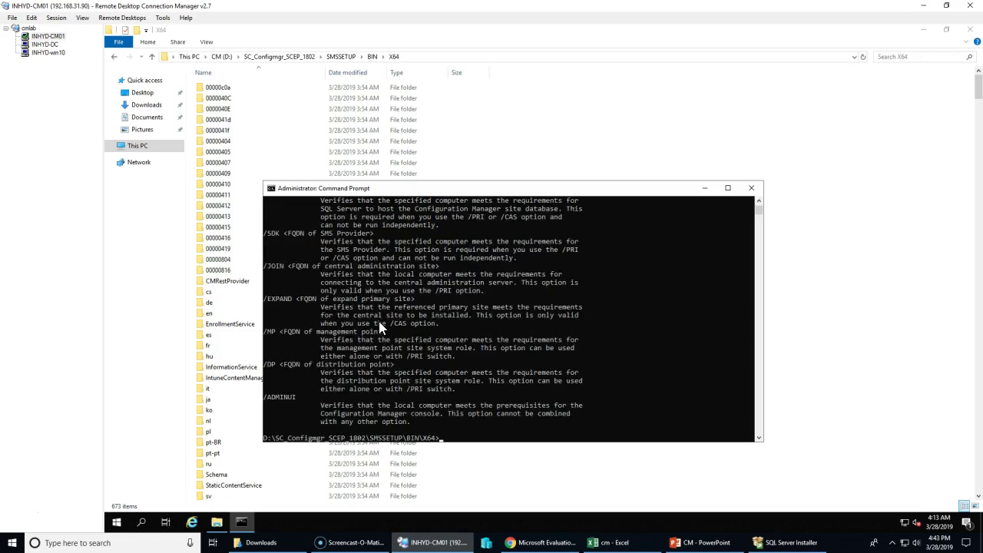
scroll(442, 361, "up", 3)
scroll(446, 368, "up", 10)
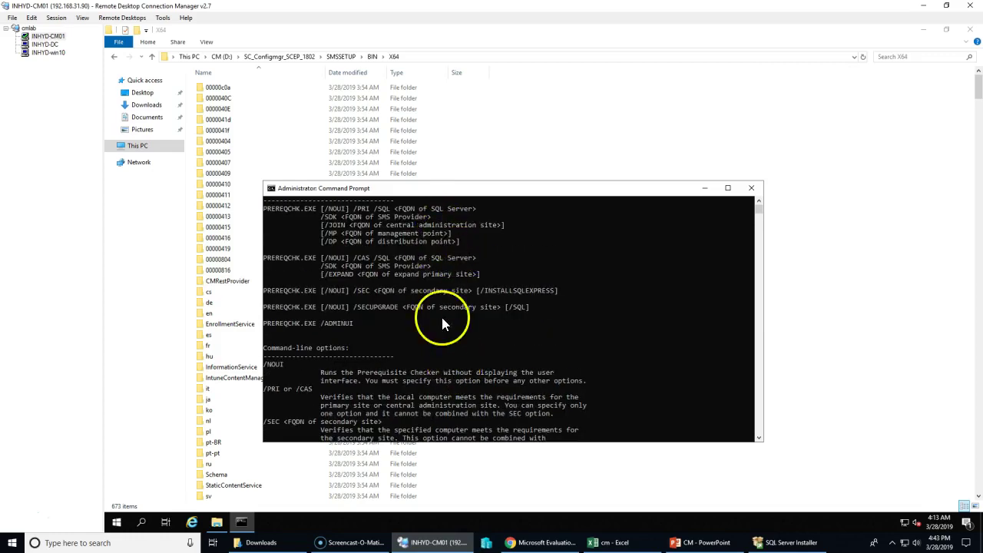
double_click(422, 191)
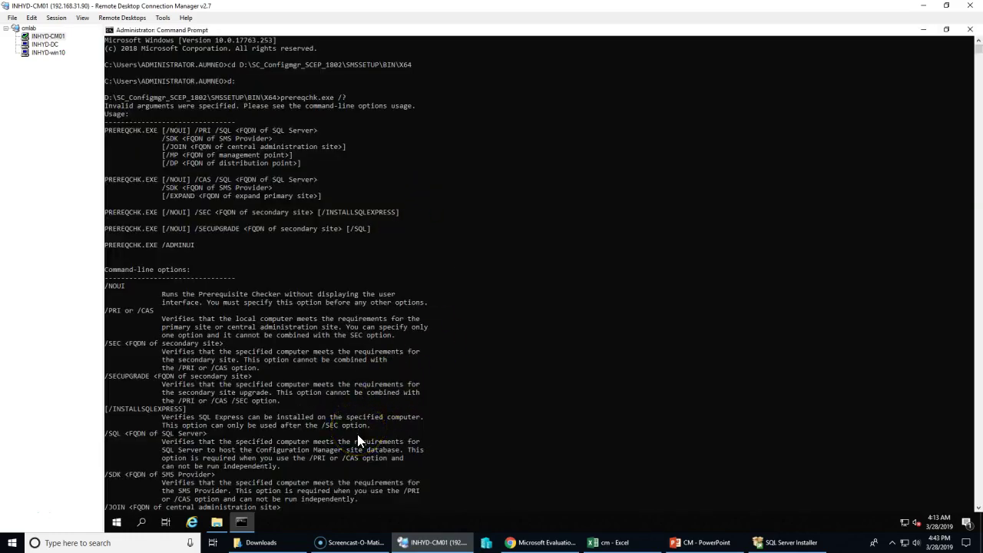
- Copy PREREQCHK.EXE from the usage text, run it with the /Local option, and review the output lines
left_click_drag(108, 129, 175, 132)
left_click(157, 131)
right_click(112, 131)
scroll(489, 357, "down", 10)
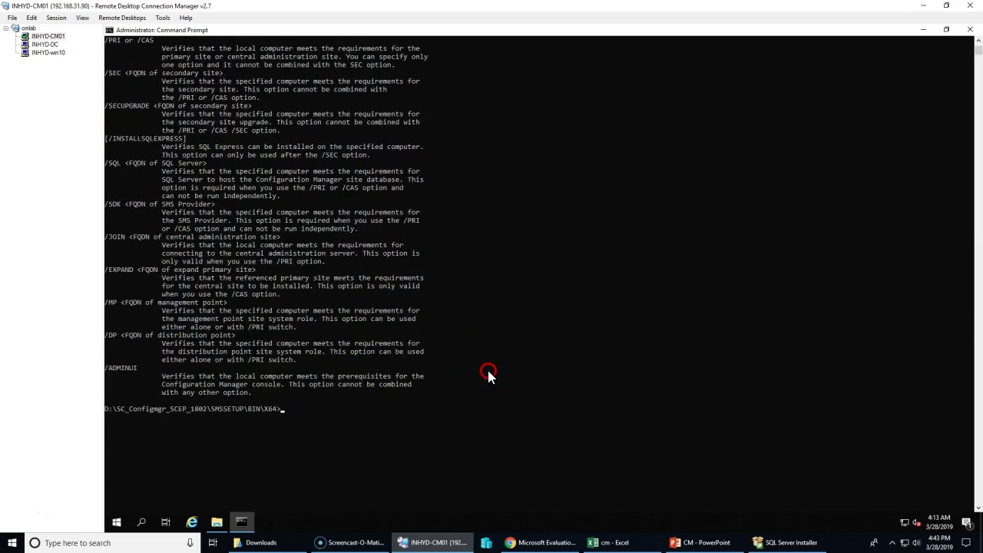
type("/Local")
key("Return")
scroll(499, 410, "down", 4)
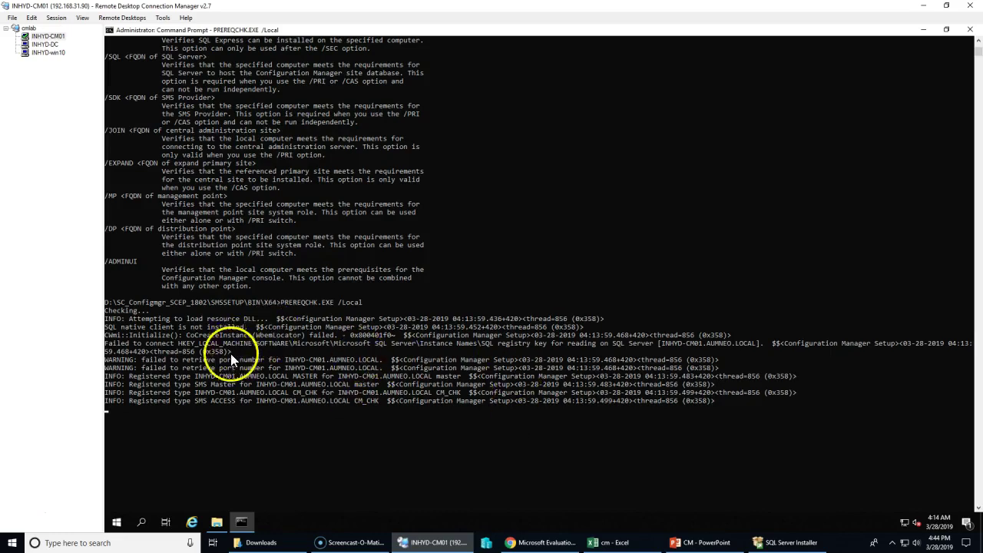
left_click_drag(198, 351, 718, 404)
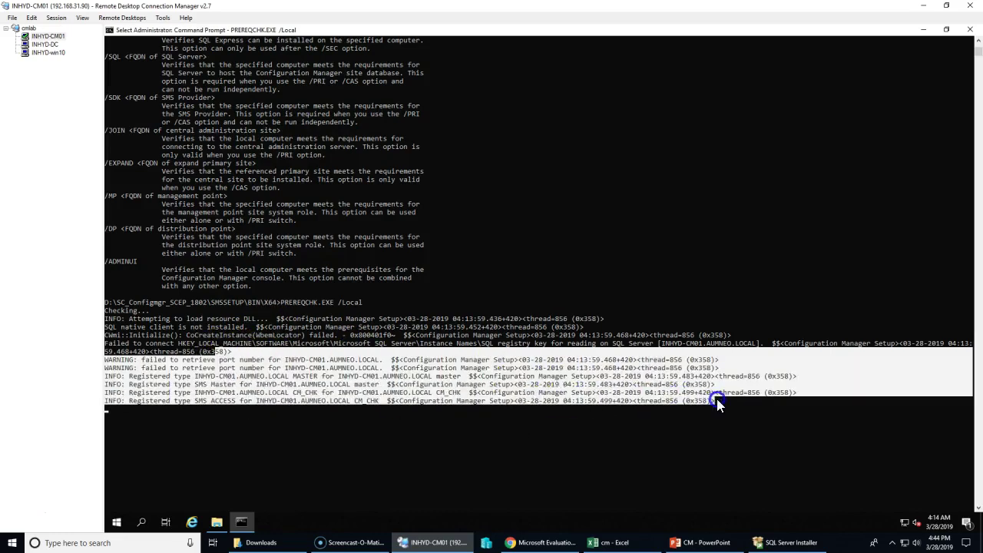
right_click(669, 398)
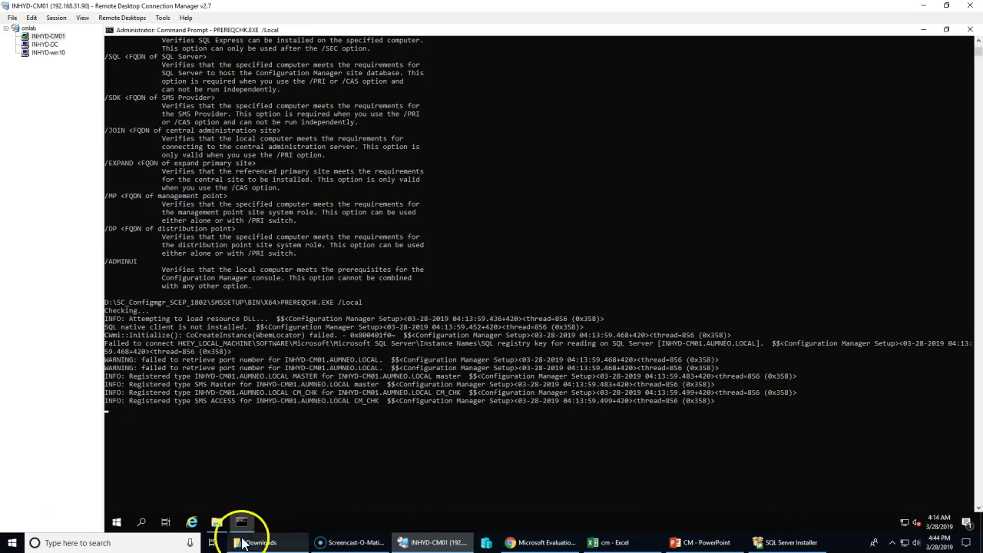
- Open ConfigMgrPrereq.log from the root of the C: drive, examine its entries, and close it
left_click(217, 525)
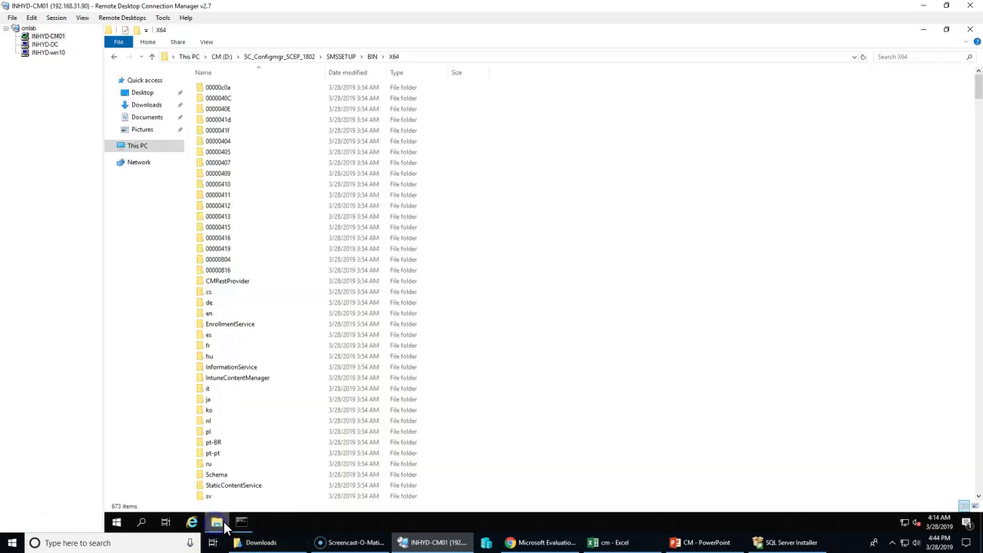
left_click(193, 56)
double_click(246, 163)
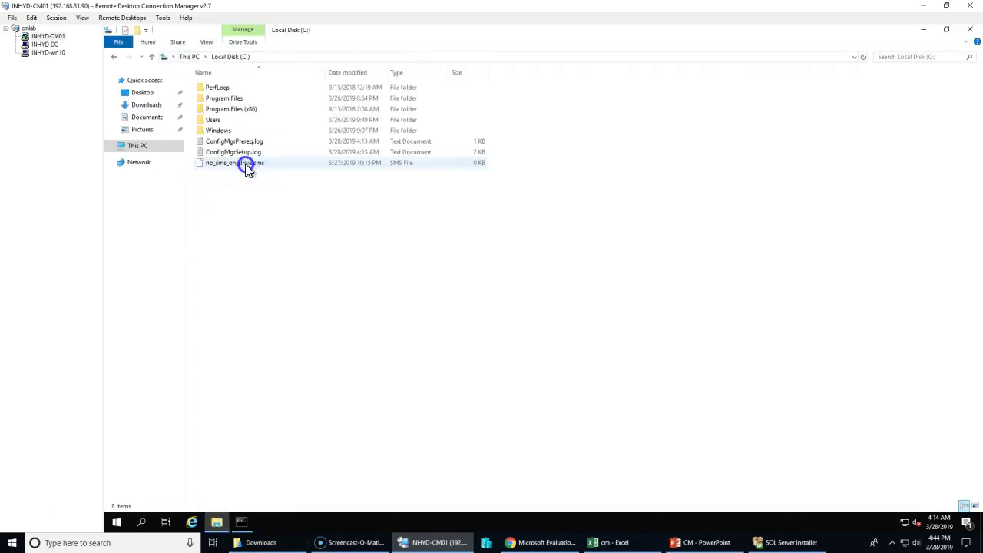
left_click(257, 141)
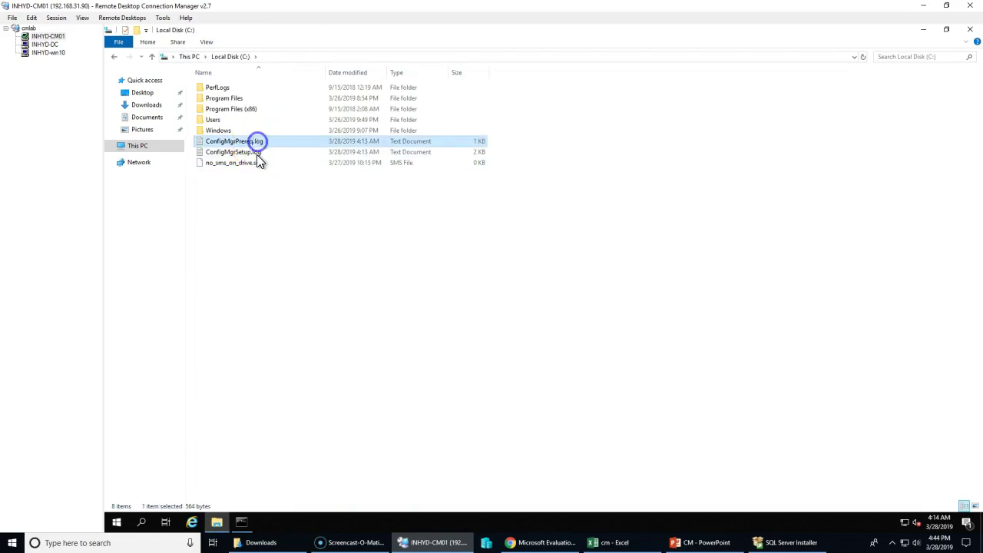
left_click(272, 262)
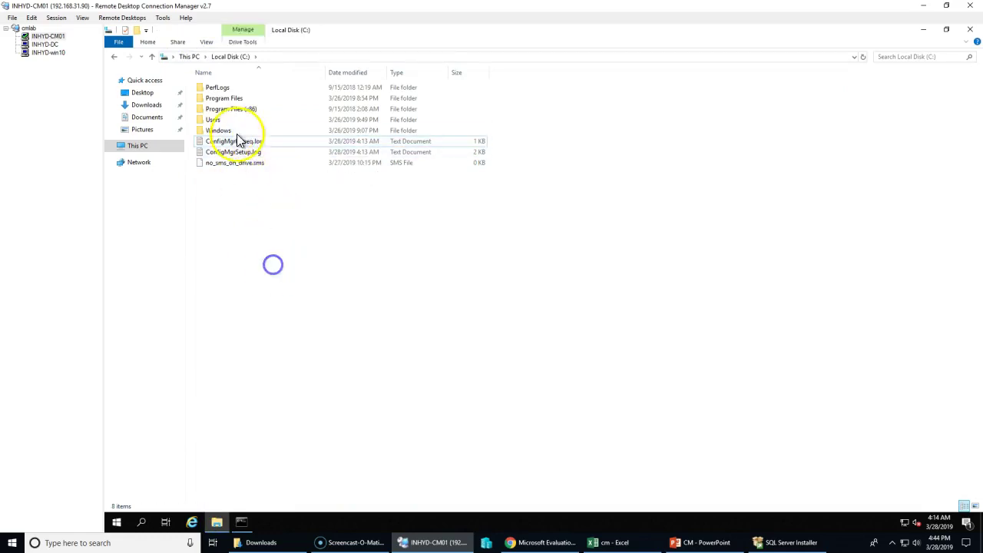
mouse_move(212, 146)
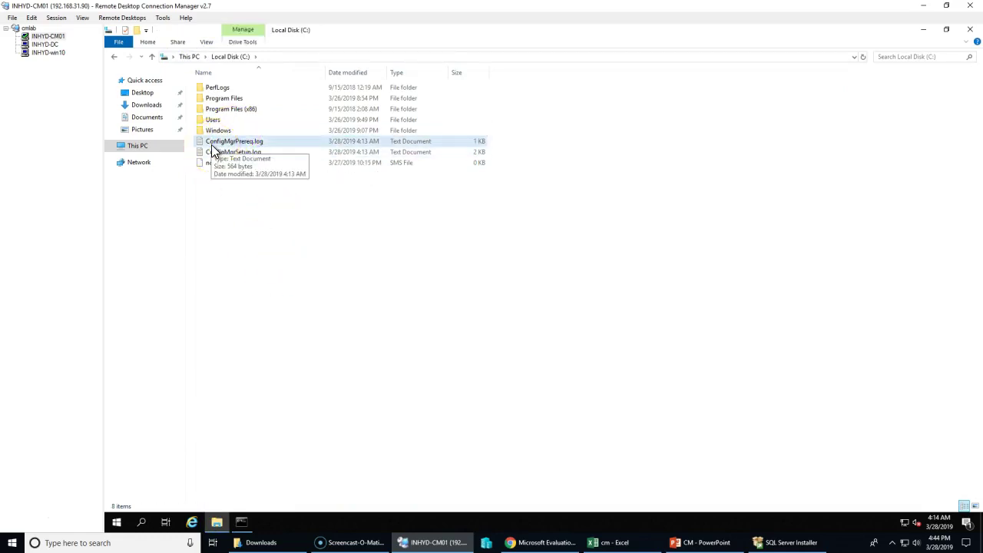
left_click(229, 222)
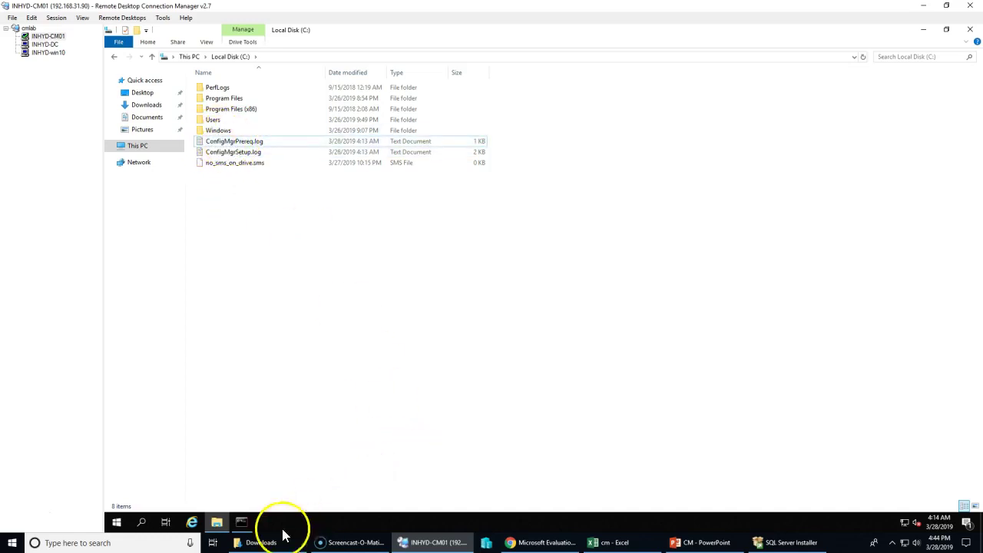
mouse_move(227, 154)
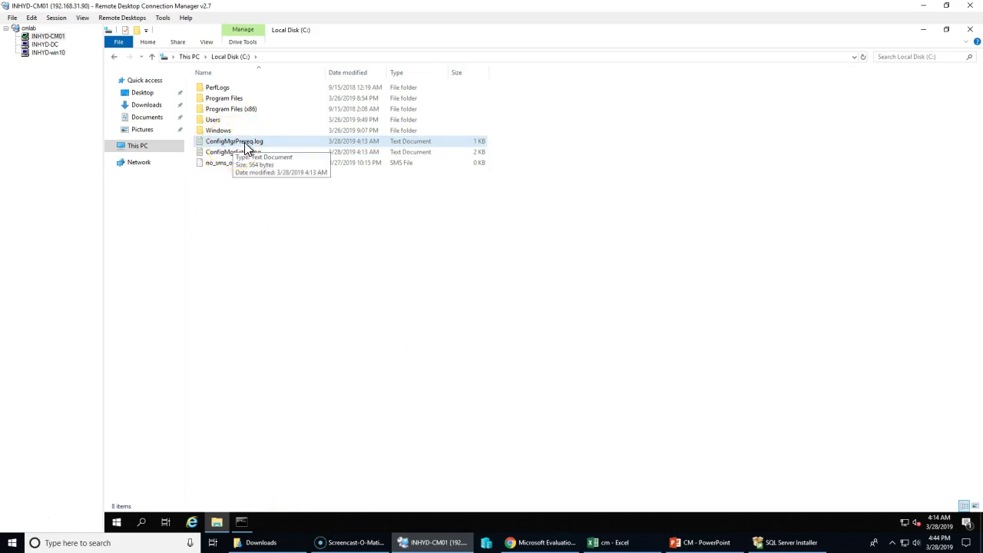
double_click(246, 142)
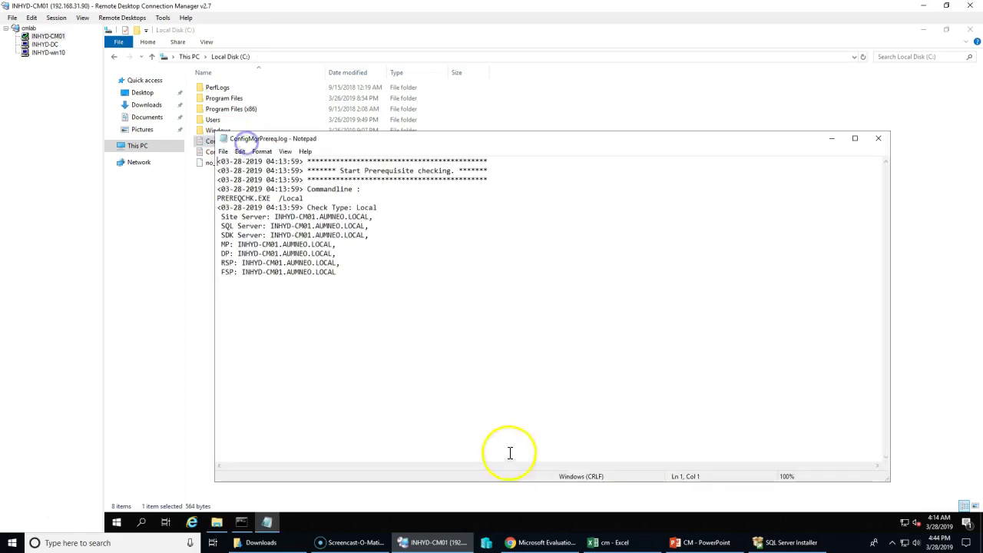
left_click(876, 140)
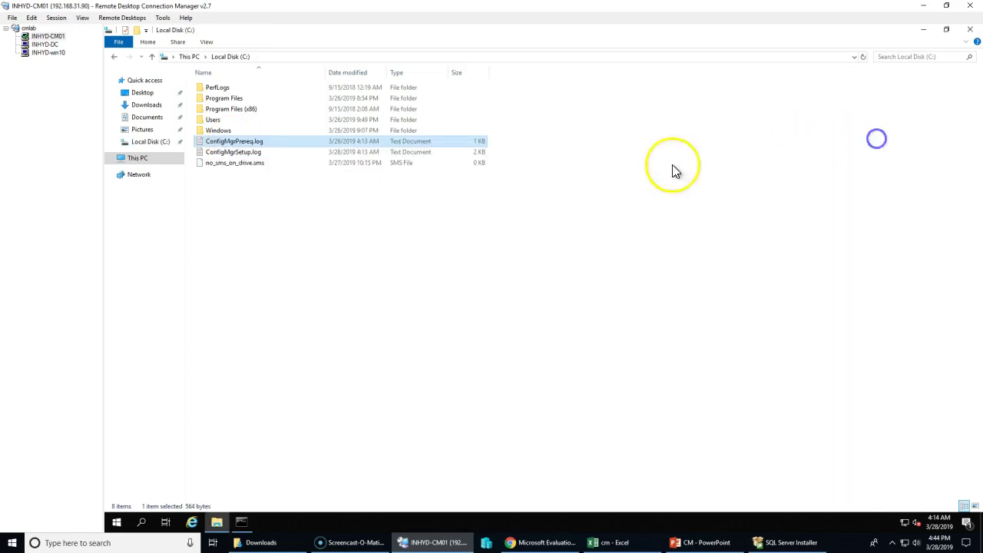
- Open ConfigMgrSetup.log from the C: drive, examine its entries across the full width, and close it
double_click(246, 152)
scroll(467, 274, "right", 3)
scroll(467, 274, "left", 3)
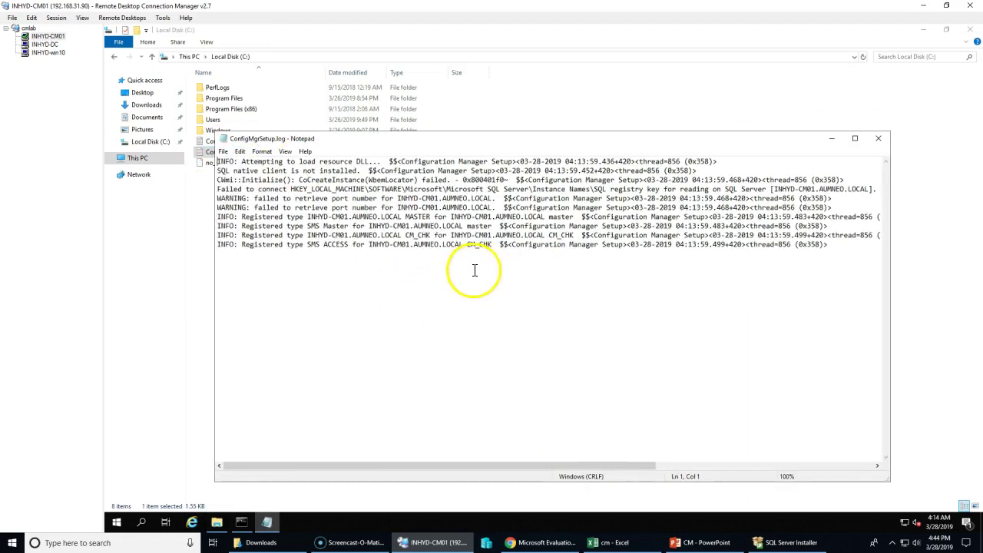
left_click(879, 140)
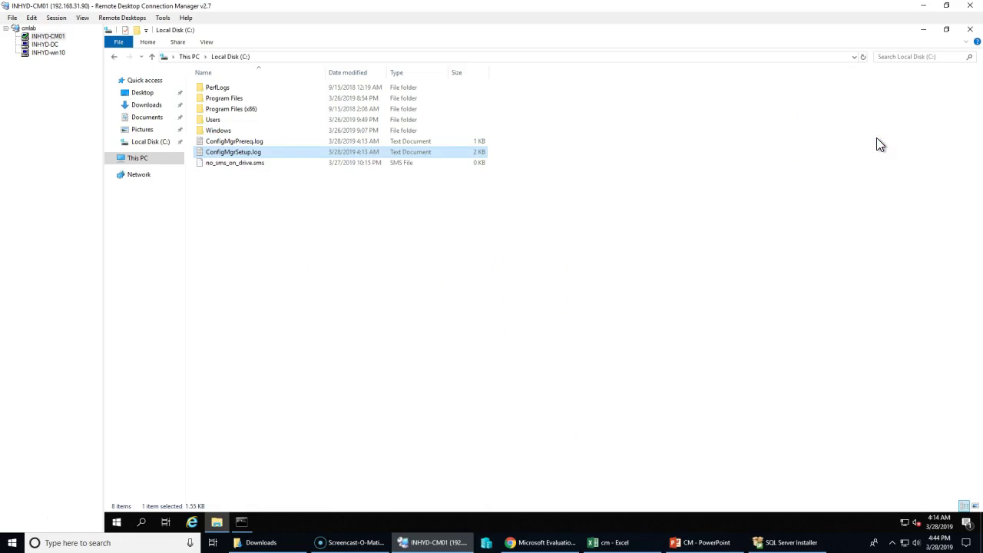
- Open the SMSSETUP\TOOLS folder within SC_Configmgr_SCEP_1802 on the D: drive
left_click(192, 57)
double_click(377, 165)
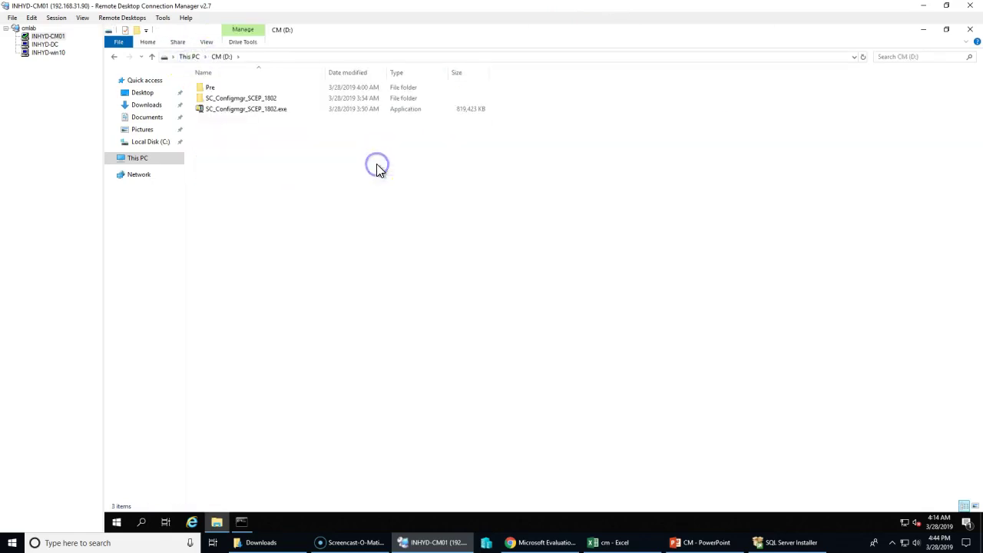
double_click(248, 101)
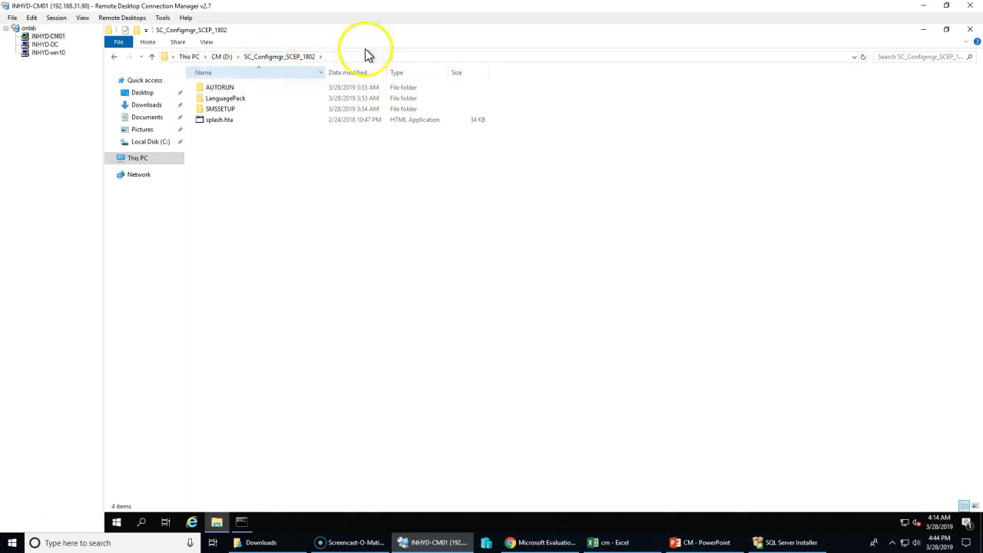
double_click(238, 109)
double_click(223, 194)
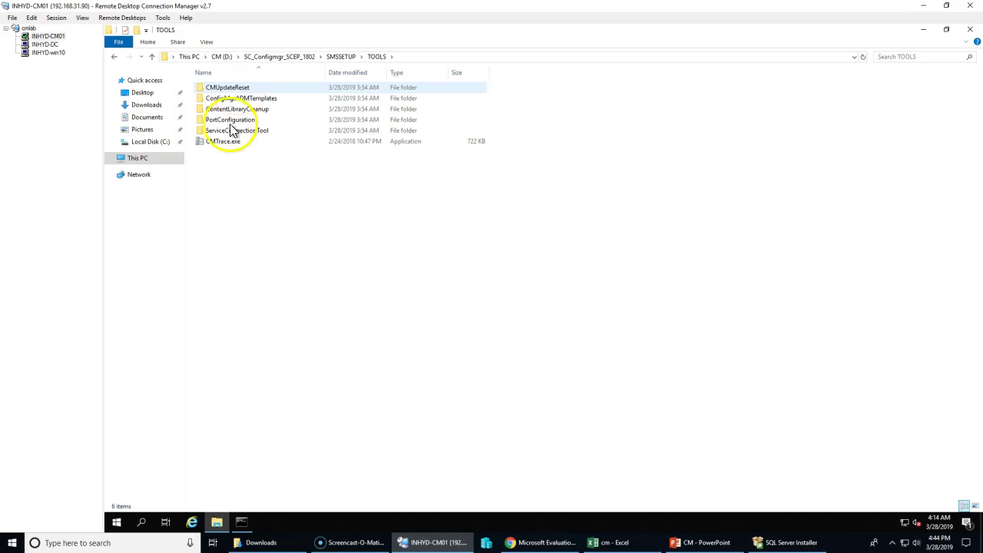
- Copy CMTrace.exe from the TOOLS folder to the root of the D: drive
double_click(221, 142)
right_click(221, 142)
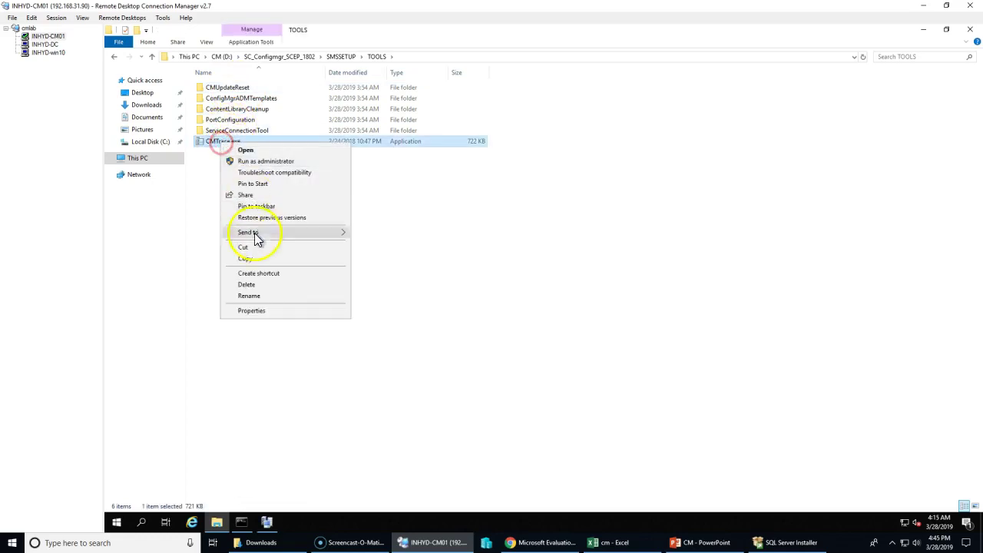
left_click(254, 259)
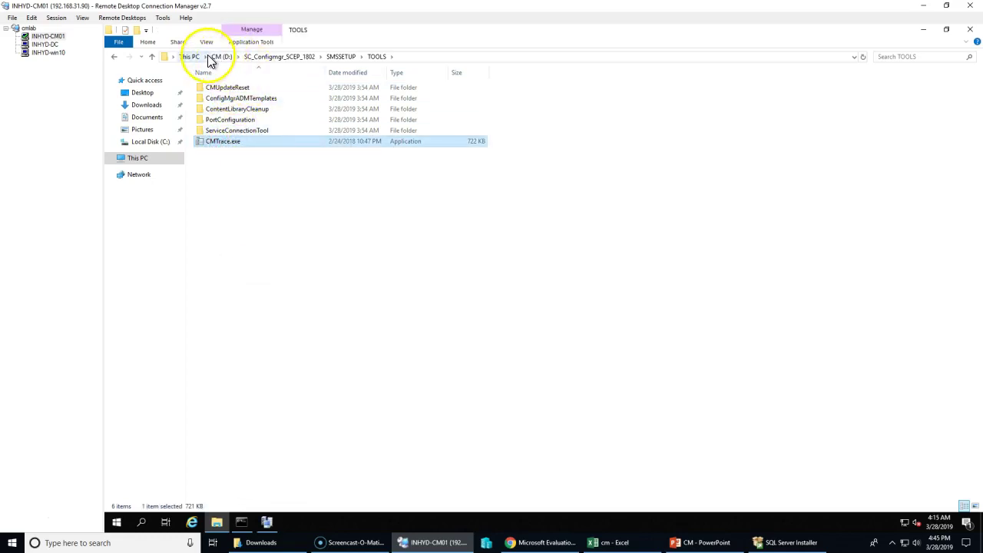
left_click(215, 57)
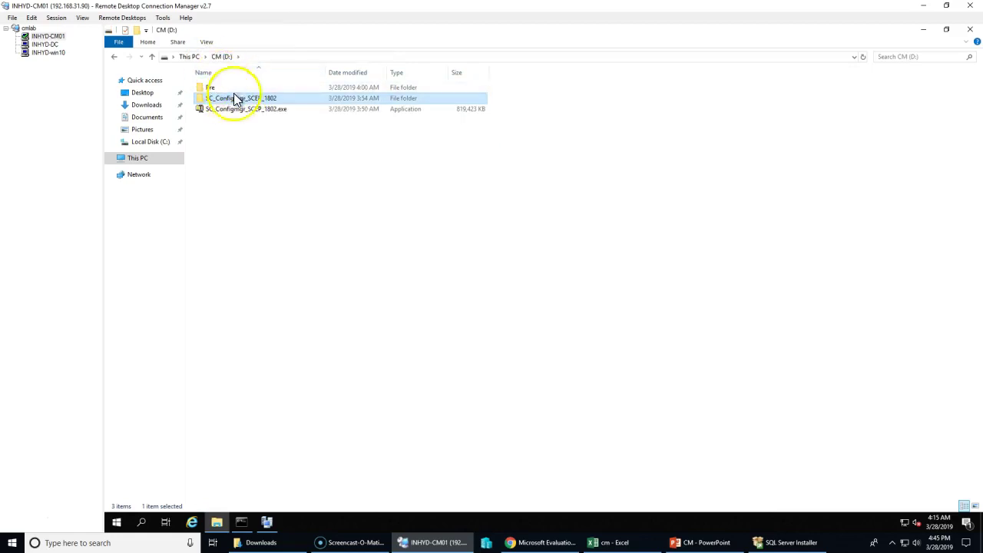
right_click(251, 165)
left_click(279, 235)
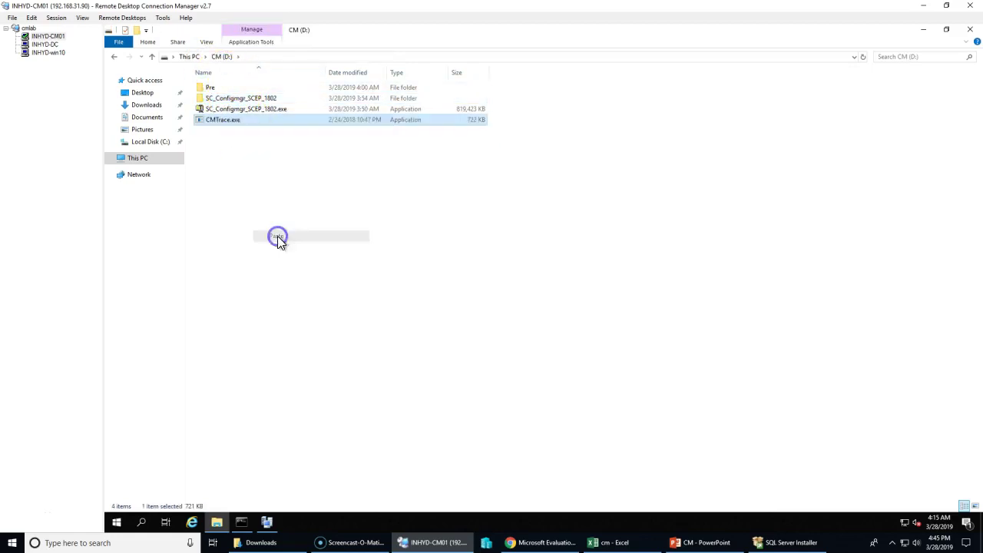
- Launch CMTrace.exe from the D: drive, move its default log viewer prompt aside, and return to the folder window
double_click(220, 121)
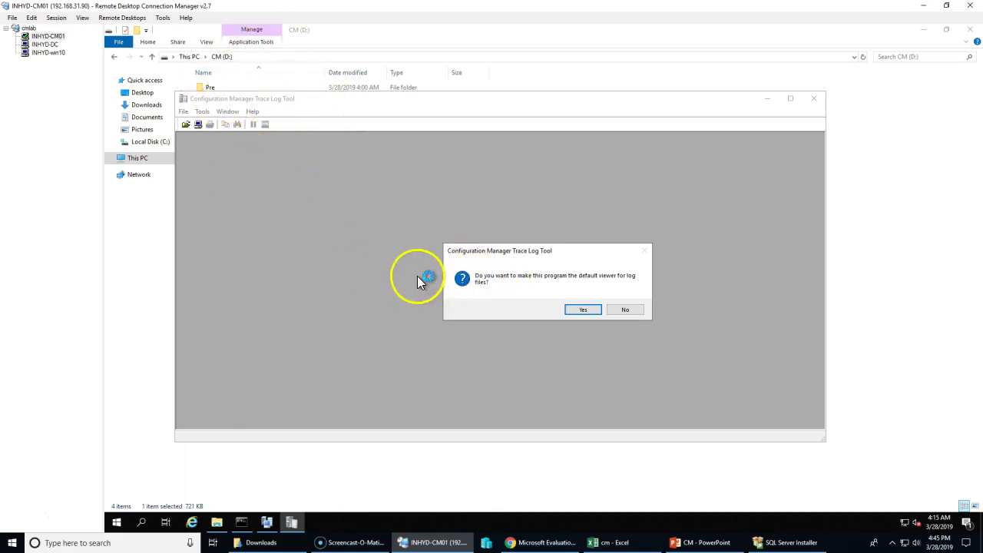
left_click_drag(488, 251, 343, 249)
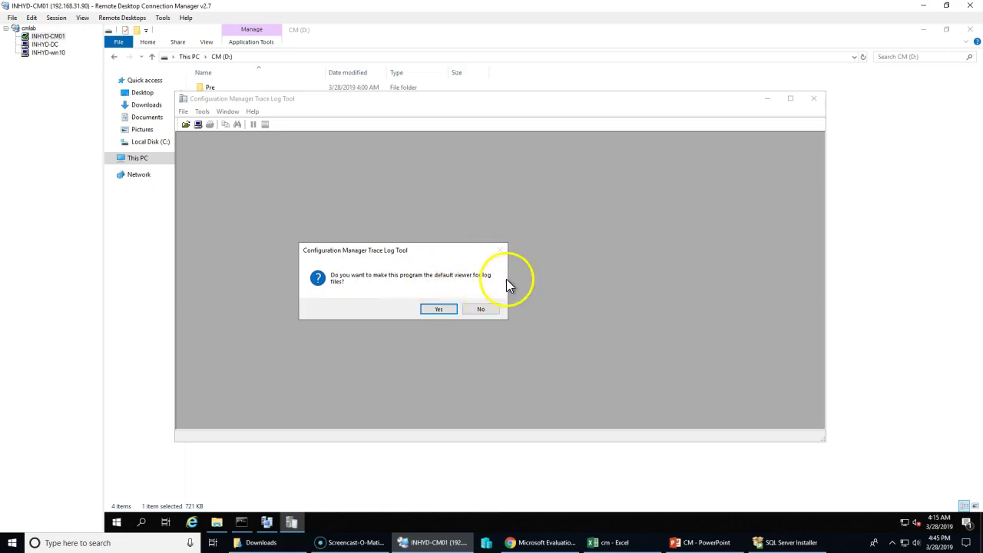
key("alt+F4")
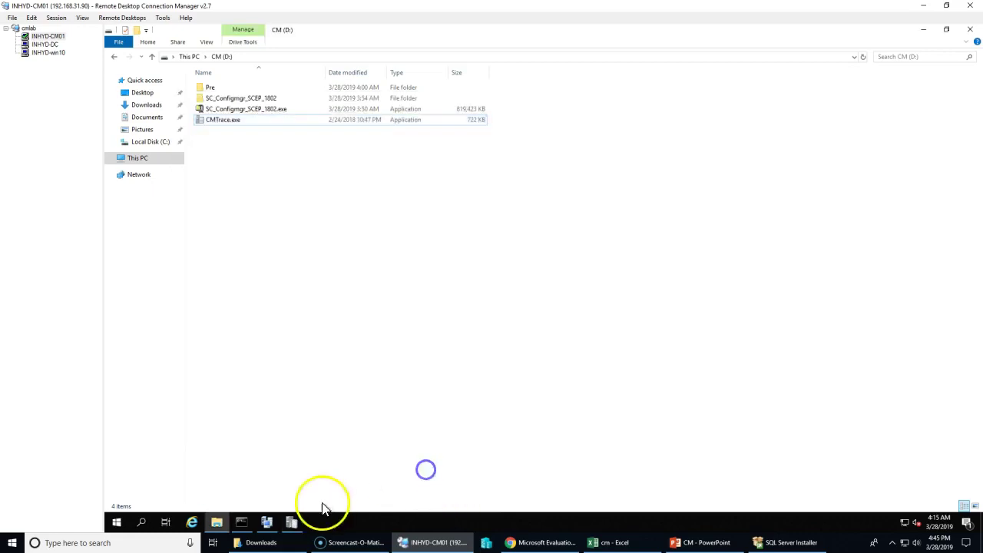
- Bring up the Installation Prerequisite Check window and reposition it to view the check's progress
left_click(267, 522)
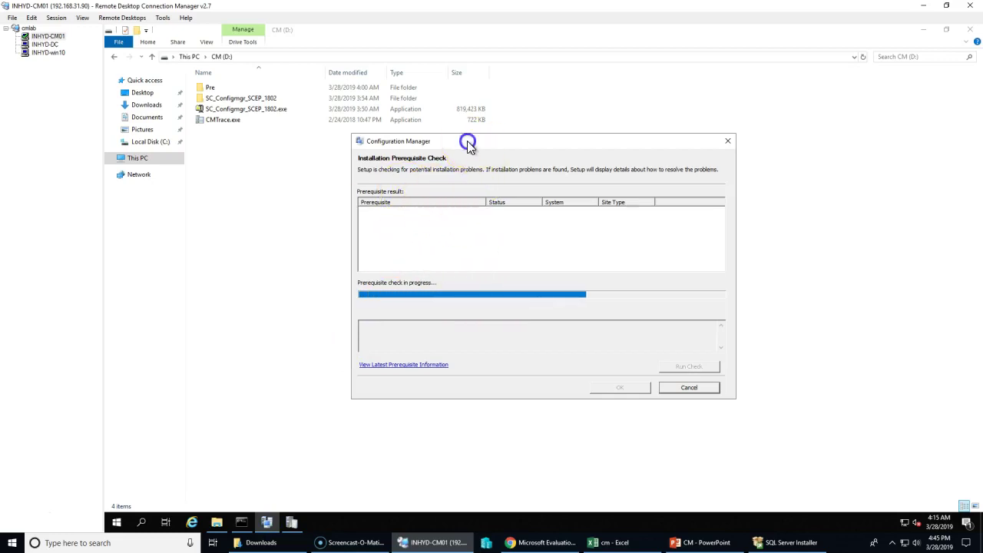
left_click_drag(468, 141, 411, 136)
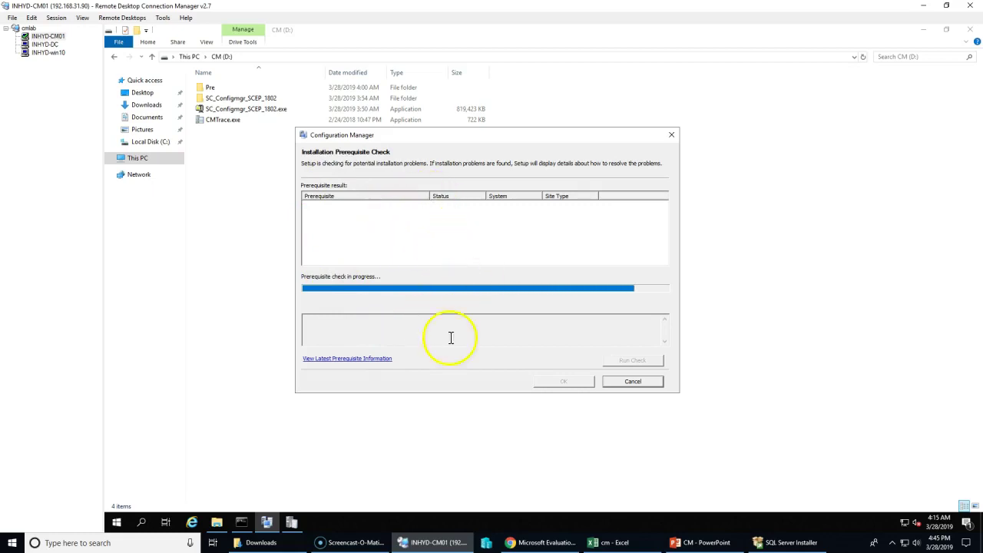
mouse_move(220, 526)
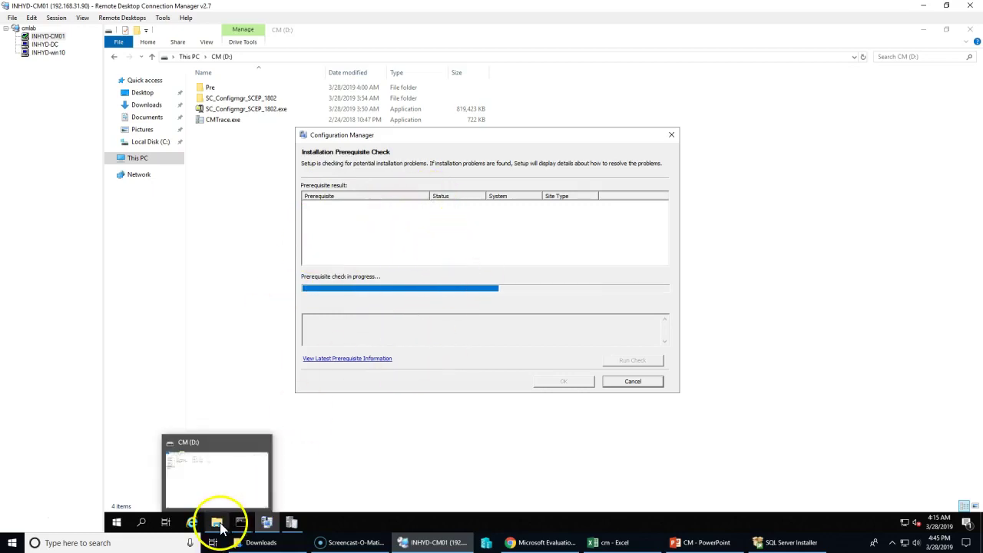
- Accept CMTrace as the default viewer for log files and close the Configuration Manager Trace Log Tool
left_click(291, 525)
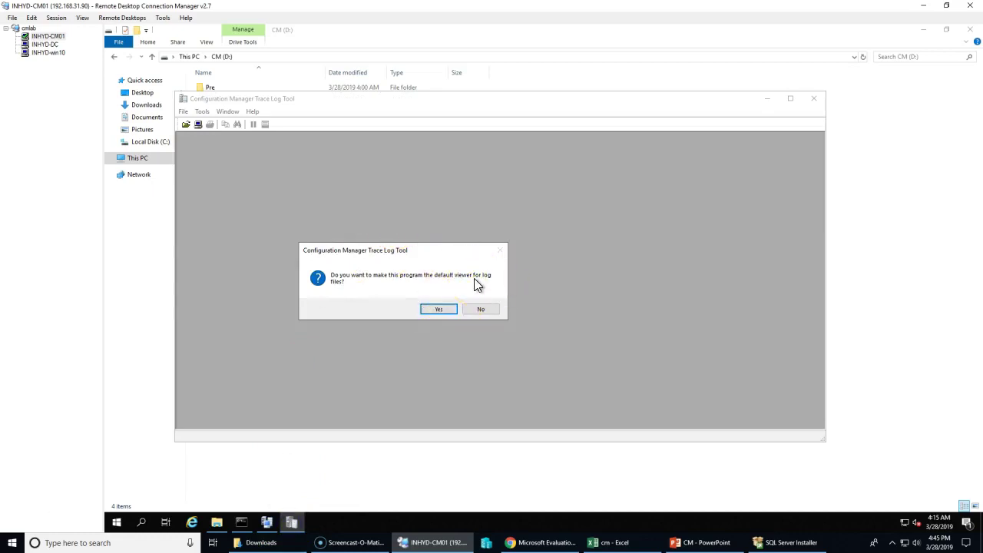
left_click(439, 309)
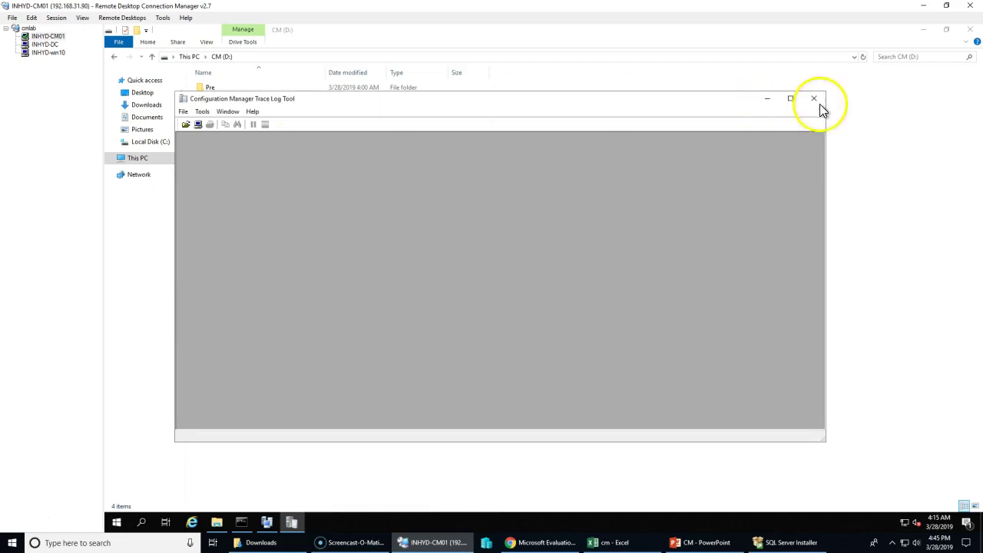
left_click(814, 99)
- Open ConfigMgrPrereq.log from the C: drive with the Configuration Manager Trace Log Tool, always using it for .log files, and maximize the viewer
left_click(190, 57)
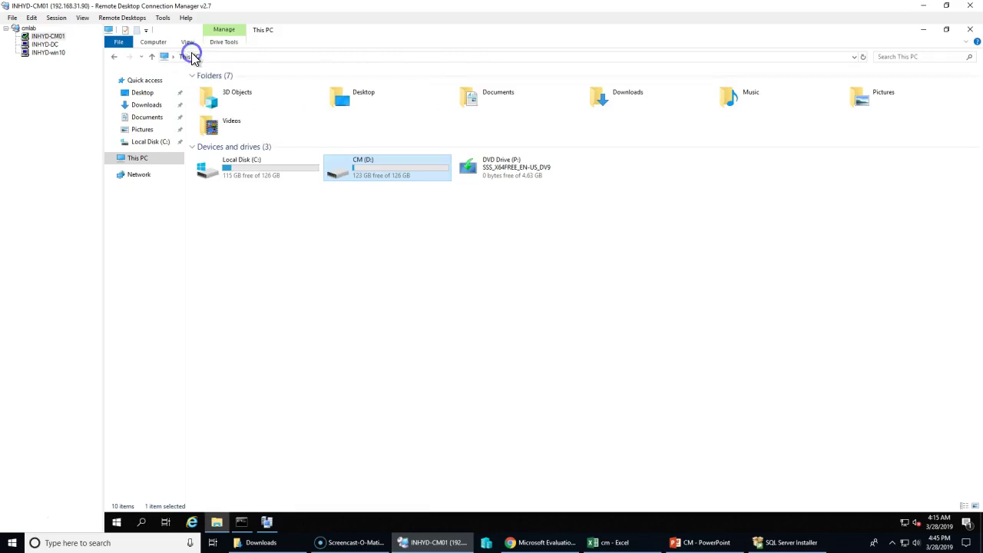
double_click(250, 179)
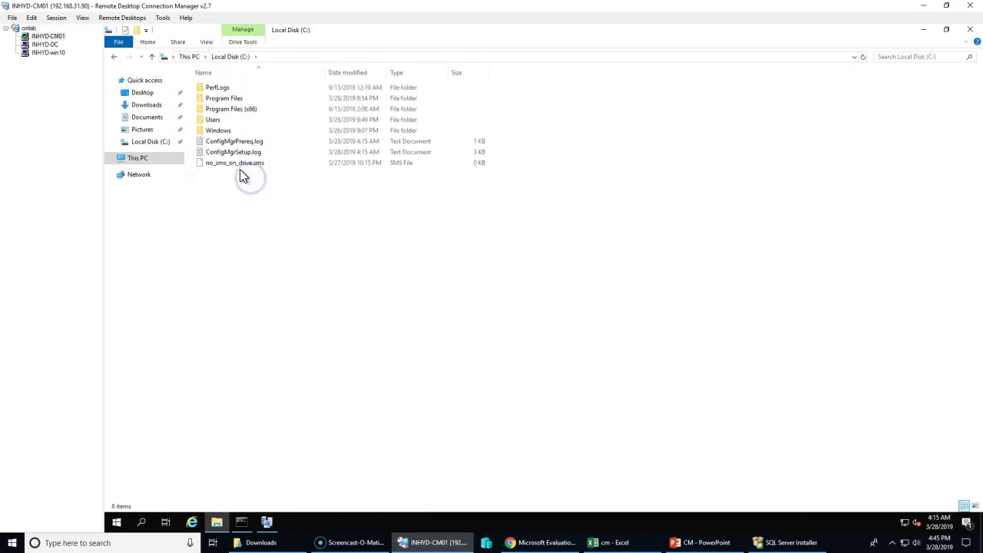
double_click(237, 143)
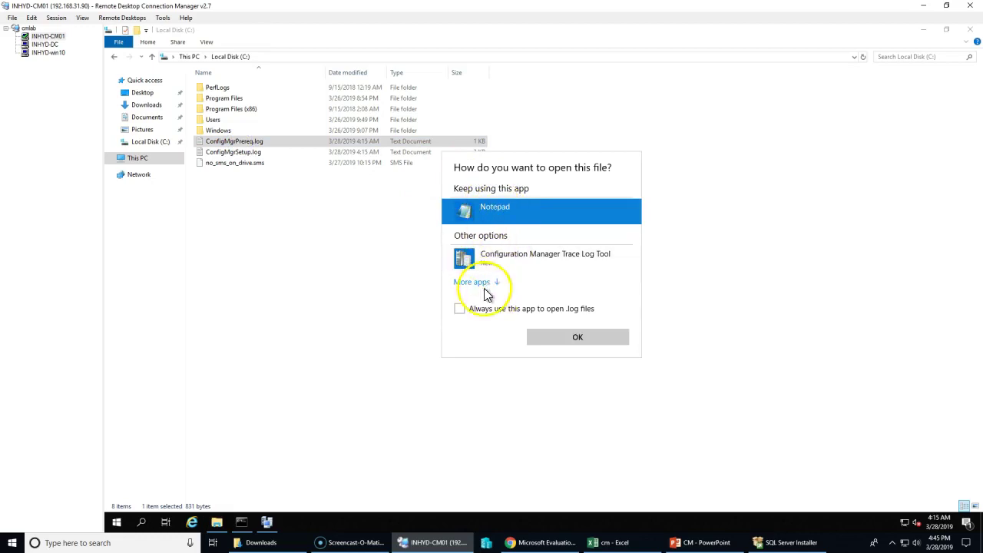
left_click(460, 308)
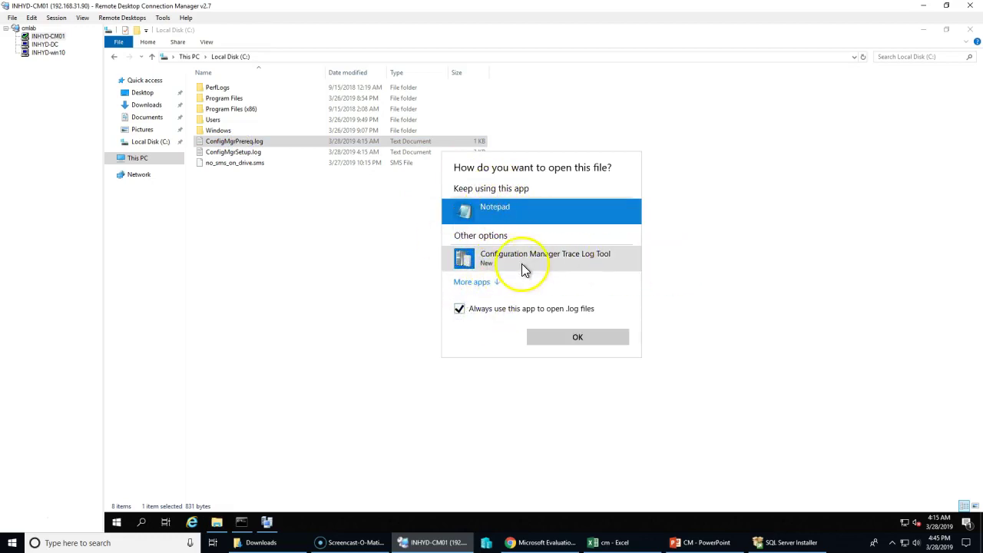
left_click(603, 264)
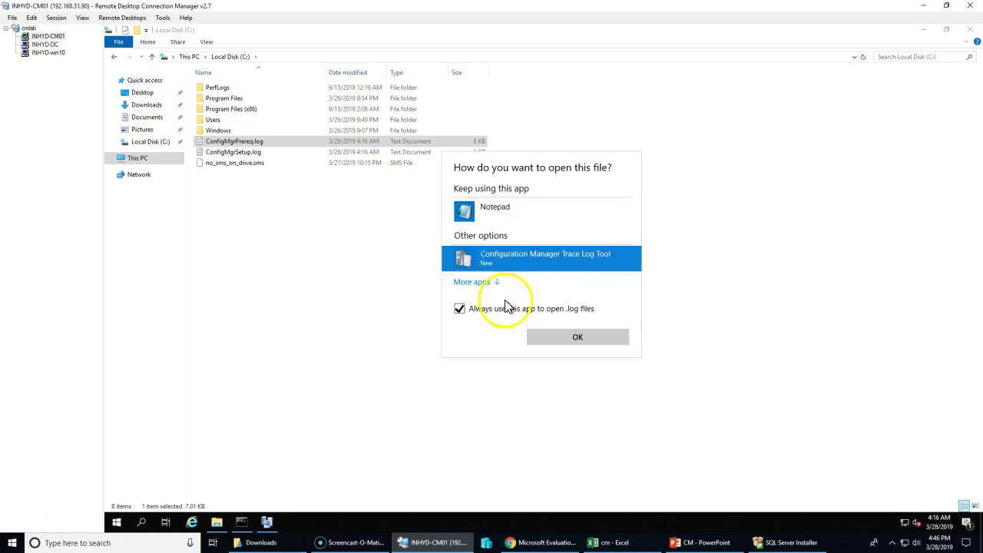
left_click(563, 339)
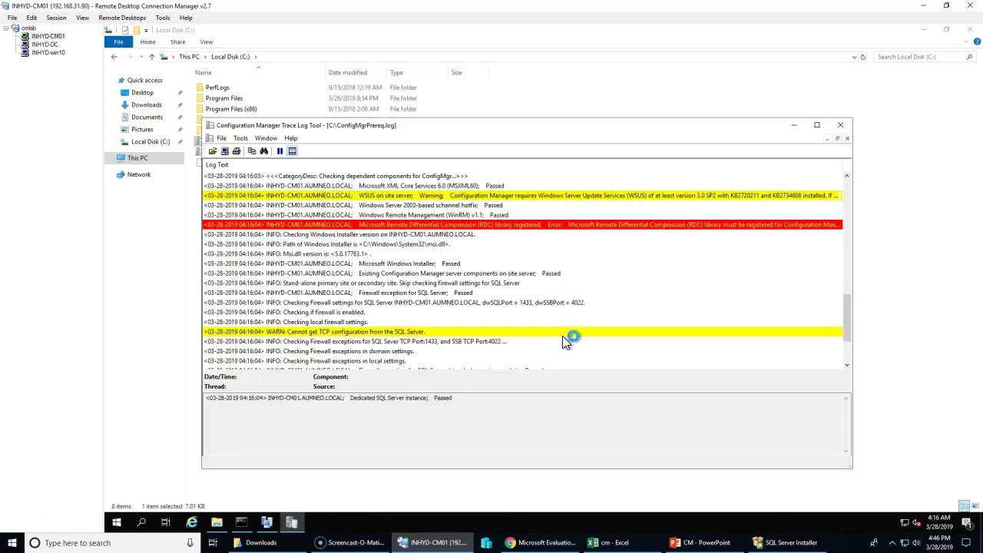
double_click(467, 125)
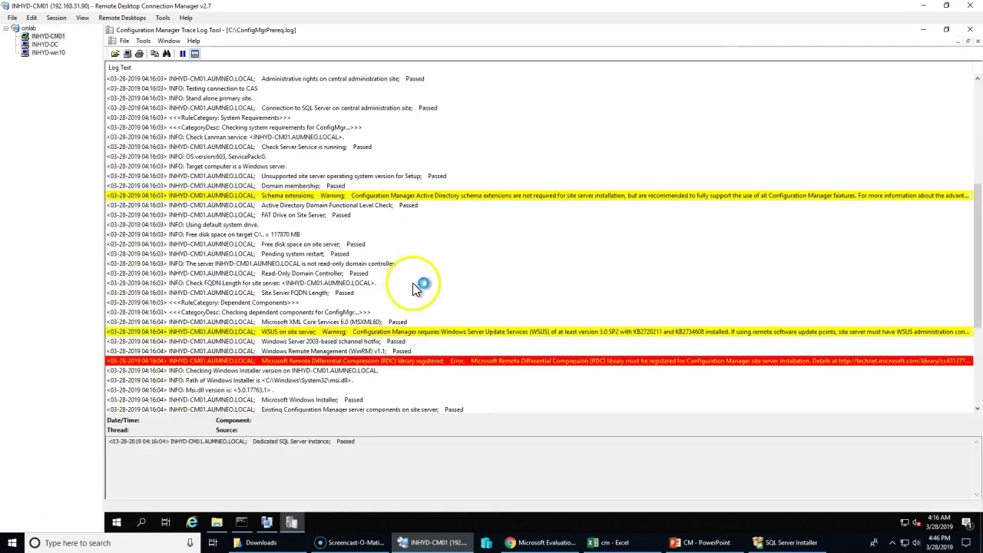
- Bring up the Installation Prerequisite Check window and move it aside to compare its results with the log
left_click(267, 523)
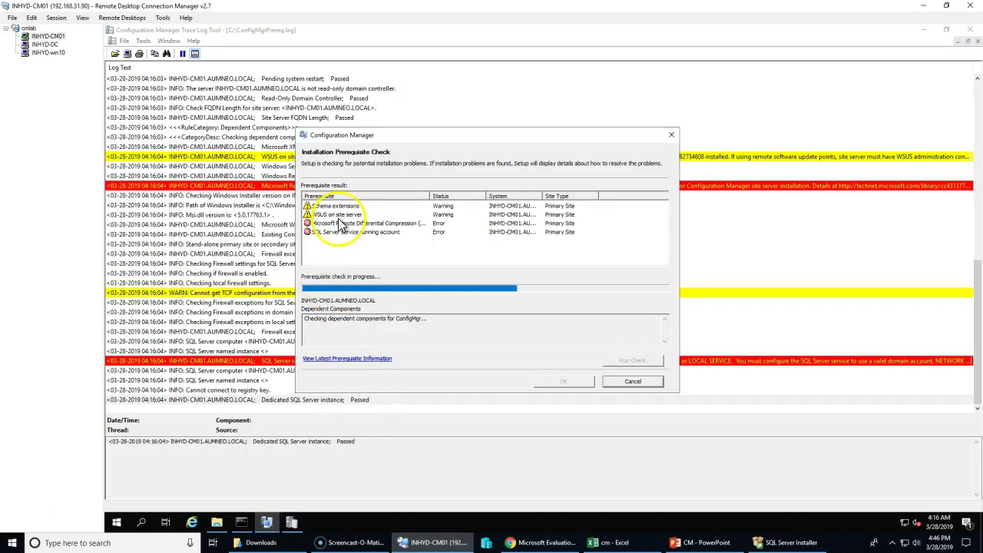
left_click_drag(351, 135, 541, 206)
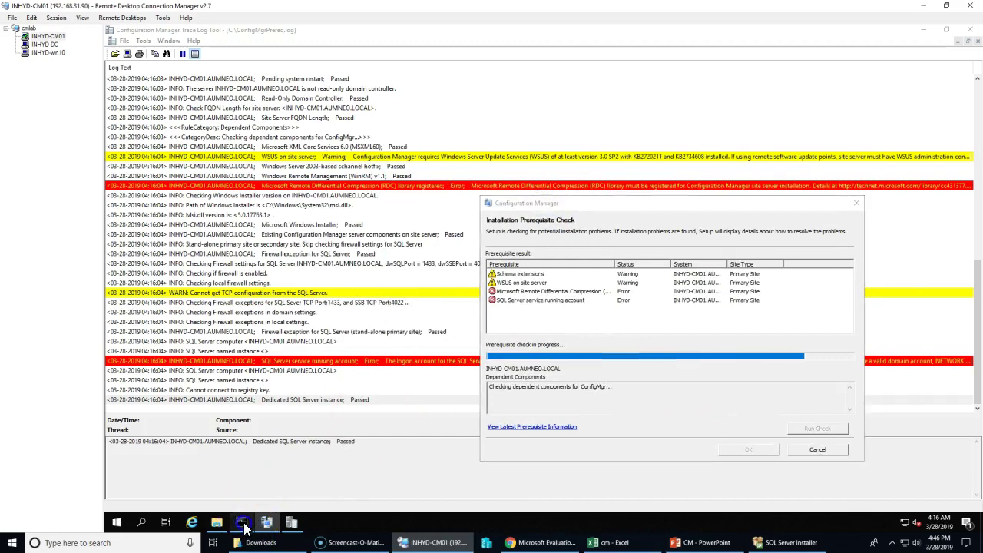
left_click(241, 522)
left_click(241, 524)
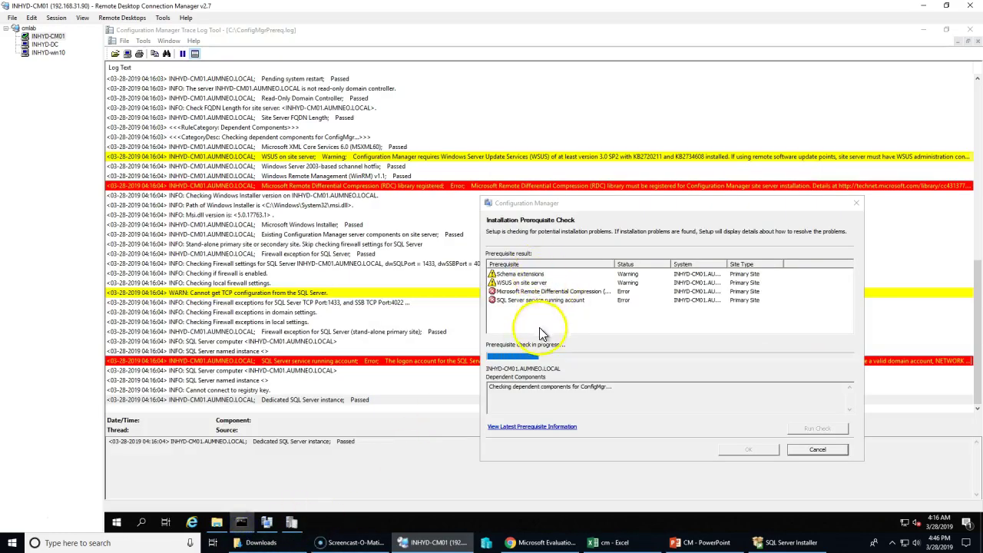
- Examine ConfigMgrPrereq.log from its beginning, covering the access permission checks, the schema extensions entry and the FAT drive check
left_click(273, 236)
scroll(299, 338, "up", 10)
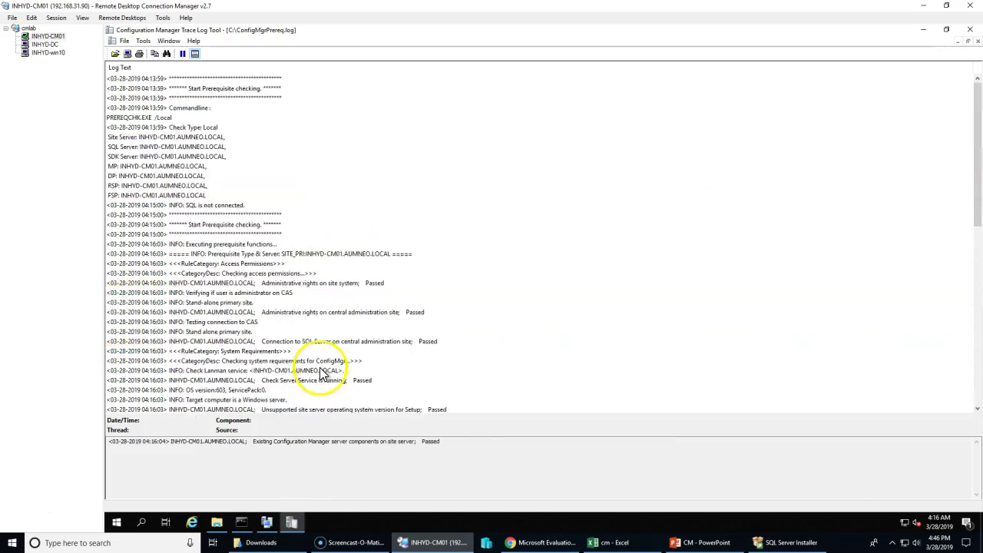
left_click(280, 264)
left_click(275, 302)
left_click(275, 312)
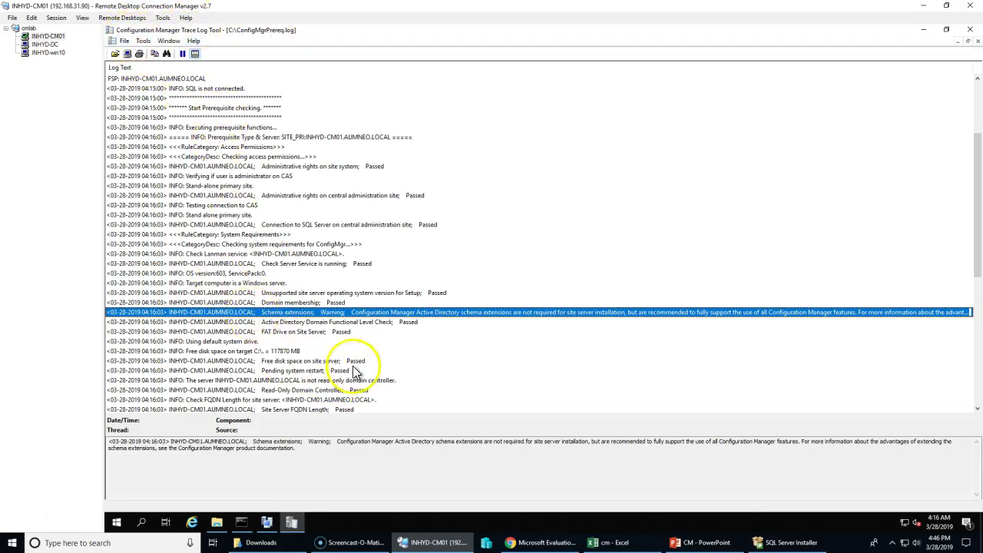
left_click(342, 332)
scroll(360, 358, "down", 5)
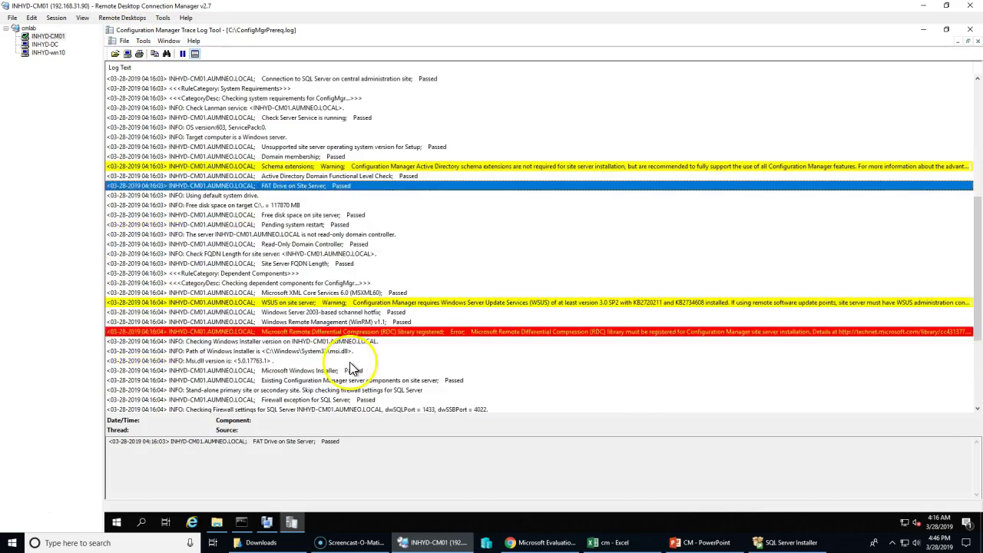
- Examine the log's dependent component entries, including WSUS on site server, the Remote Differential Compression library and the SQL Server checks
left_click(284, 322)
left_click(281, 304)
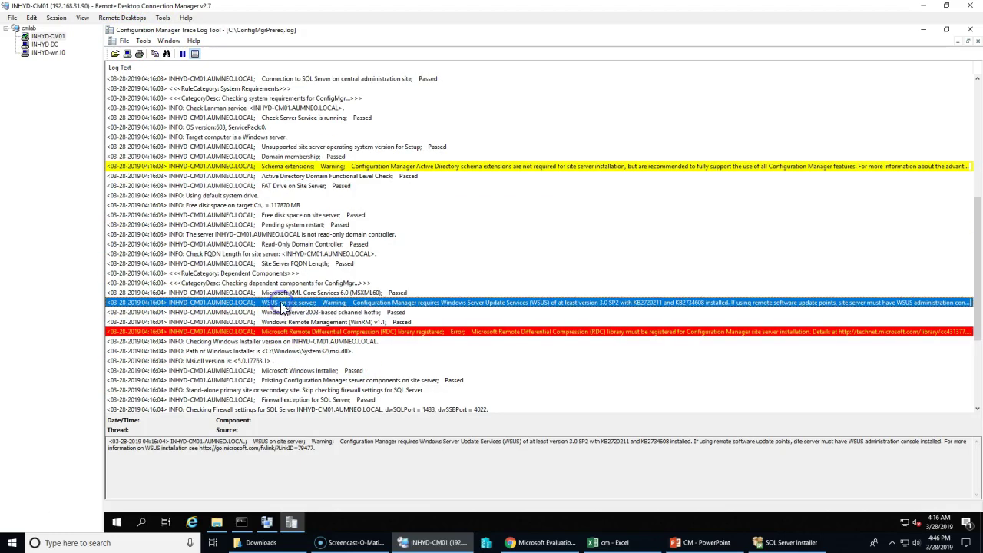
left_click(329, 253)
left_click(331, 304)
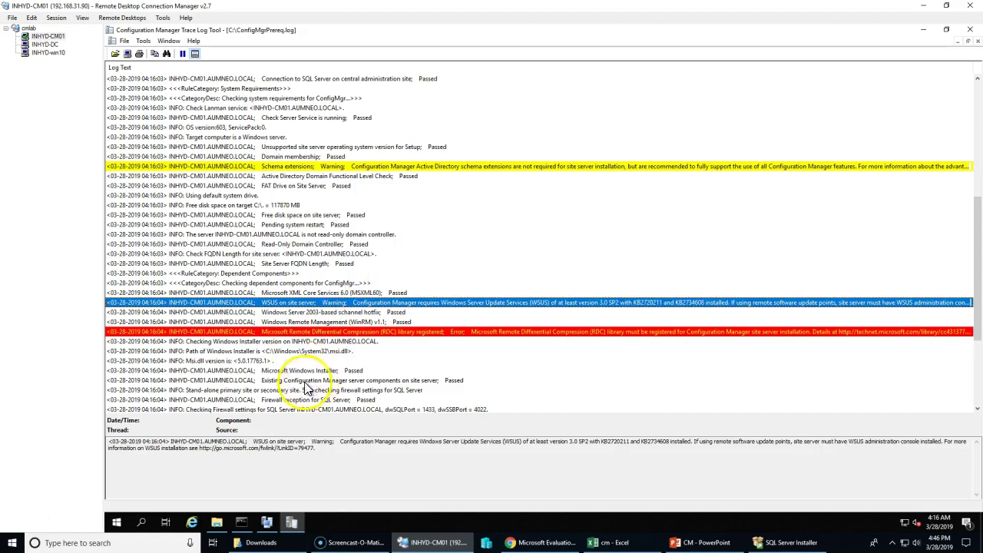
left_click(296, 359)
left_click(296, 334)
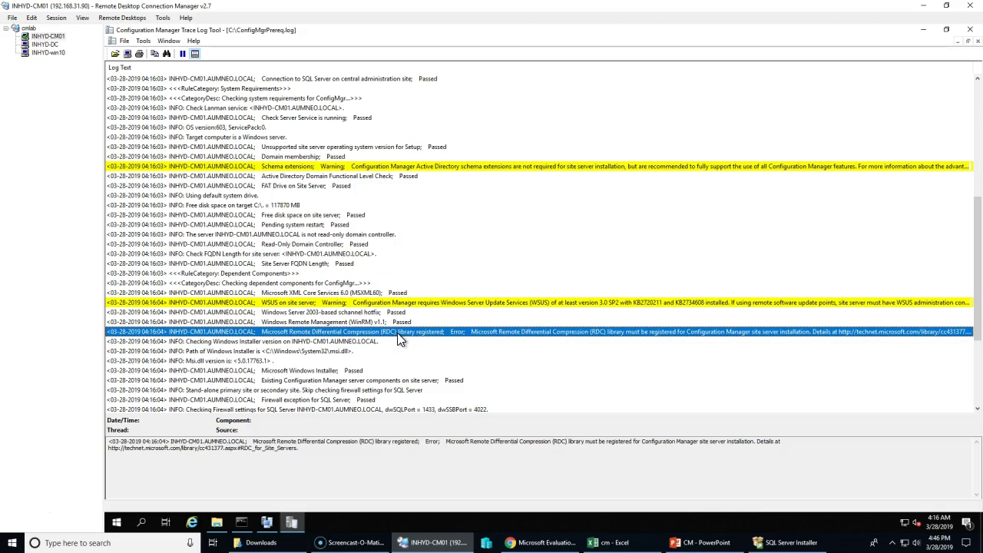
left_click(349, 360)
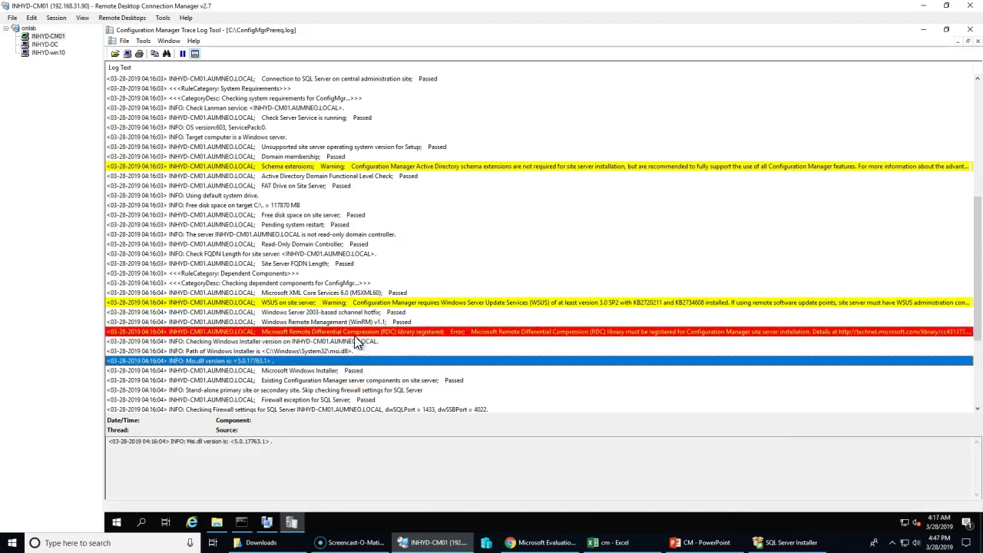
left_click(354, 334)
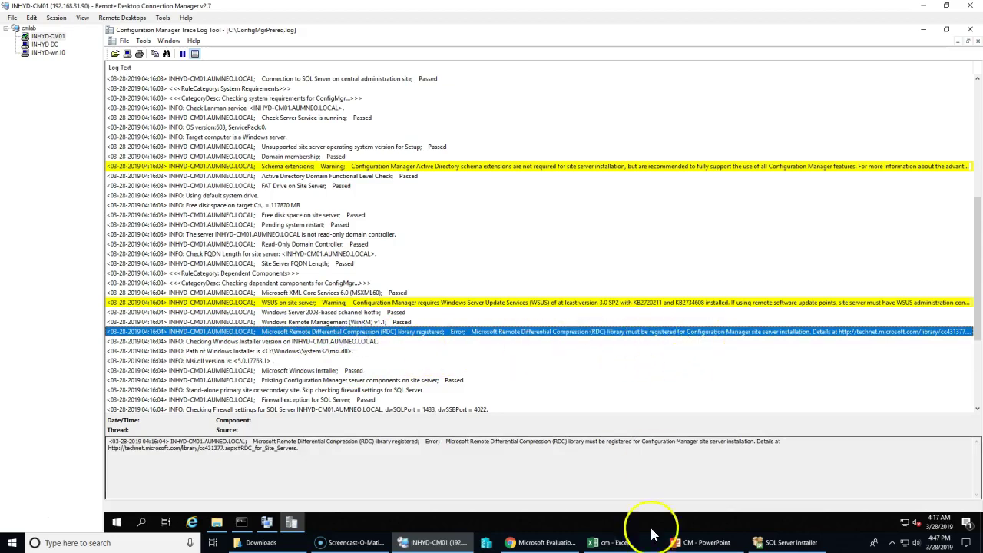
scroll(422, 376, "down", 5)
left_click(451, 345)
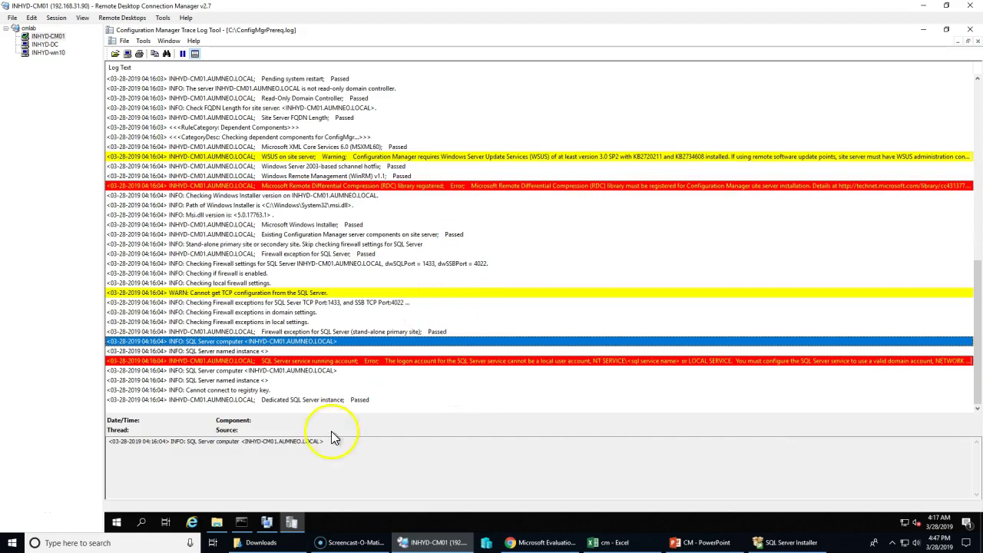
- Return to the Installation Prerequisite Check window, reposition it, look through the results and widen the System column to show full server names
left_click(267, 523)
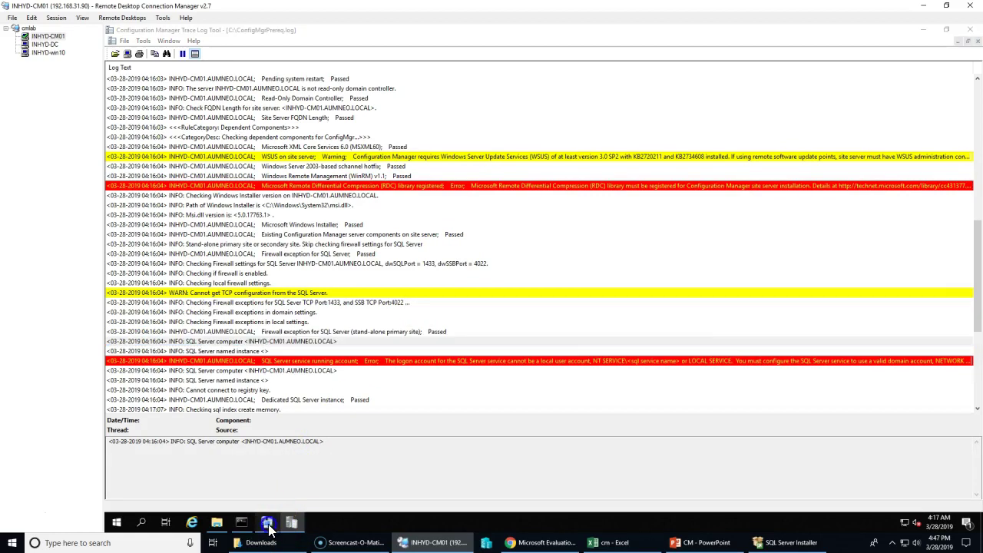
left_click_drag(612, 202, 390, 155)
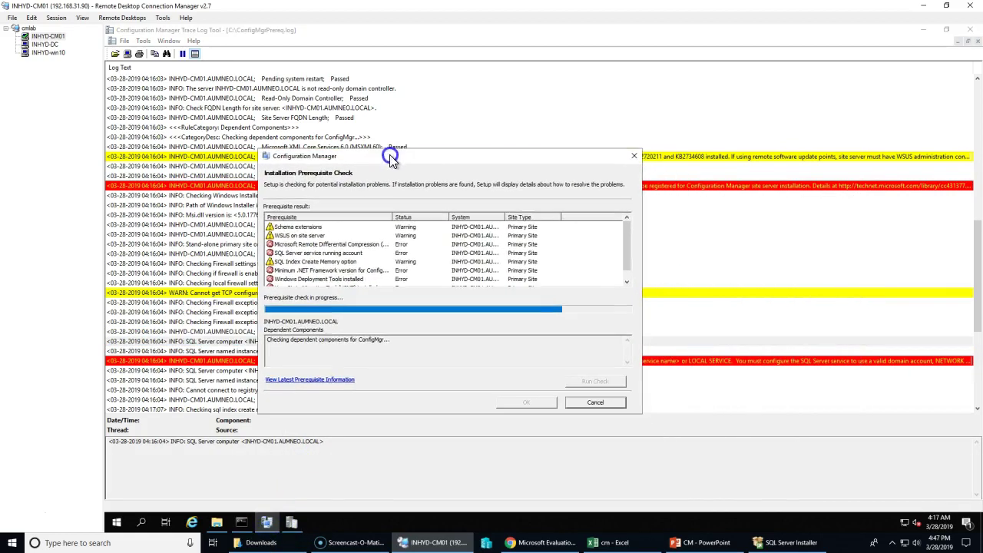
left_click(621, 279)
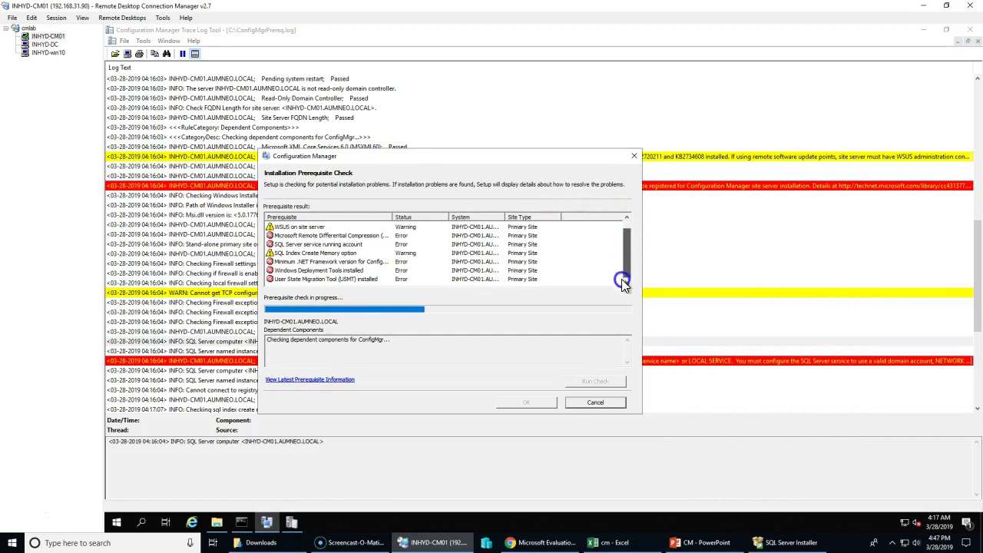
left_click(629, 223)
left_click(309, 226)
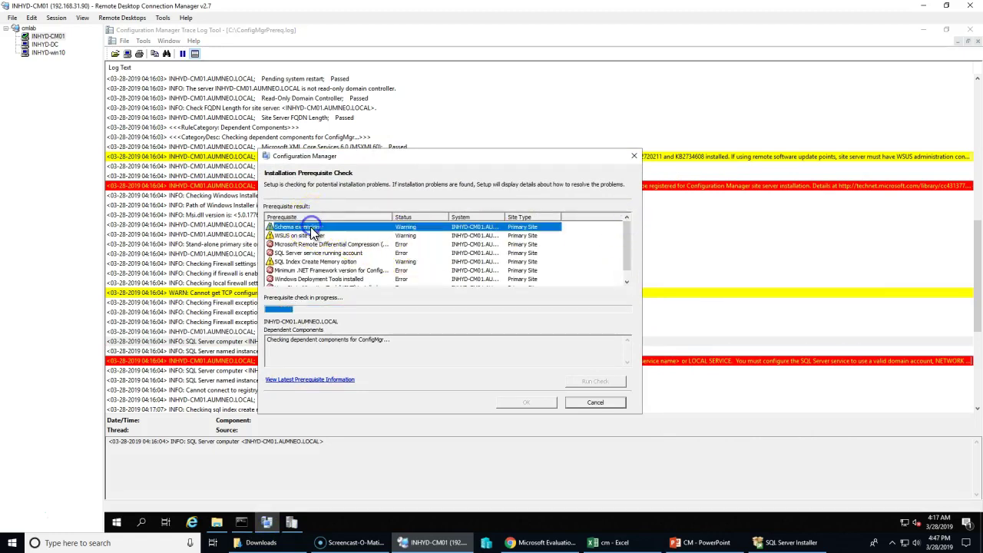
left_click_drag(505, 216, 537, 216)
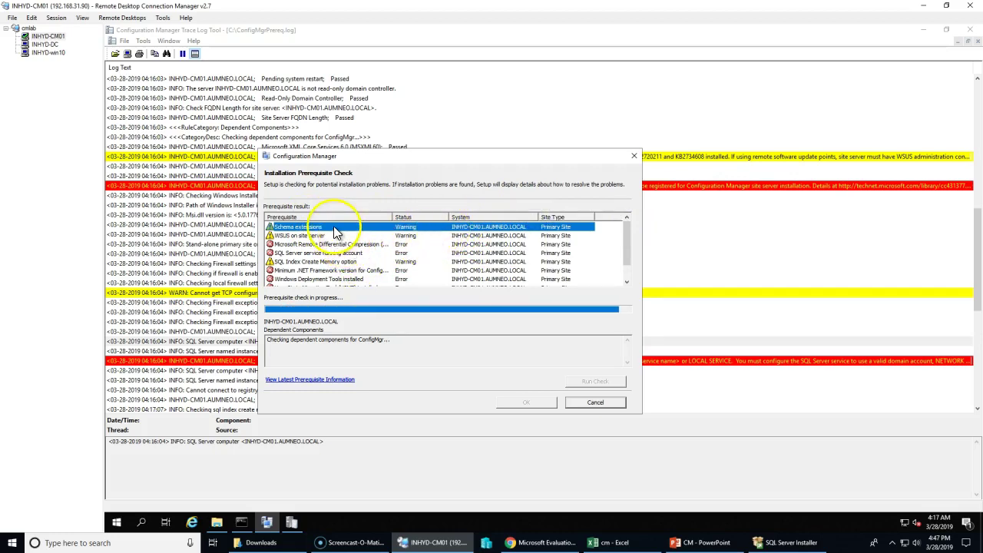
- Review the WSUS on site server and Remote Differential Compression results, widening the Prerequisite column to read the longer names
left_click(303, 236)
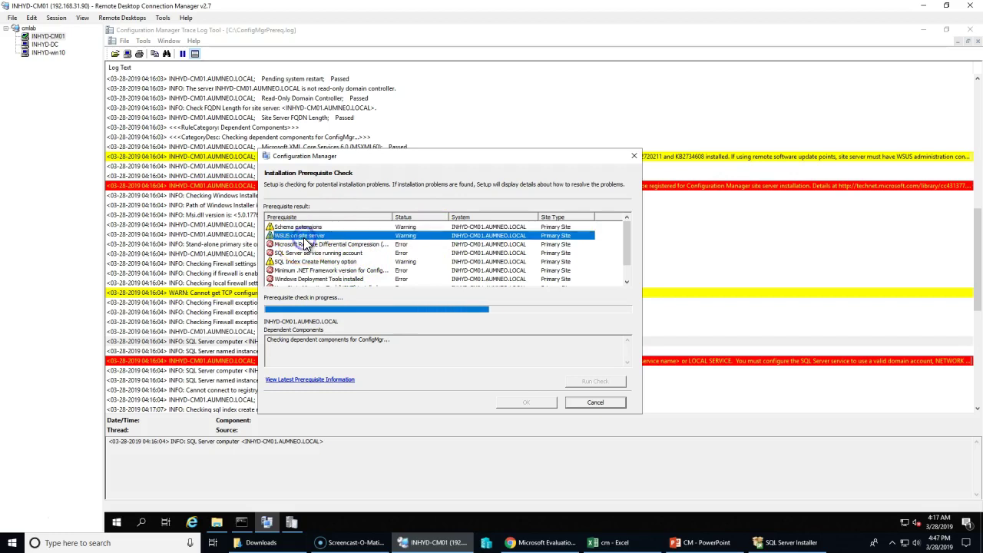
left_click(288, 244)
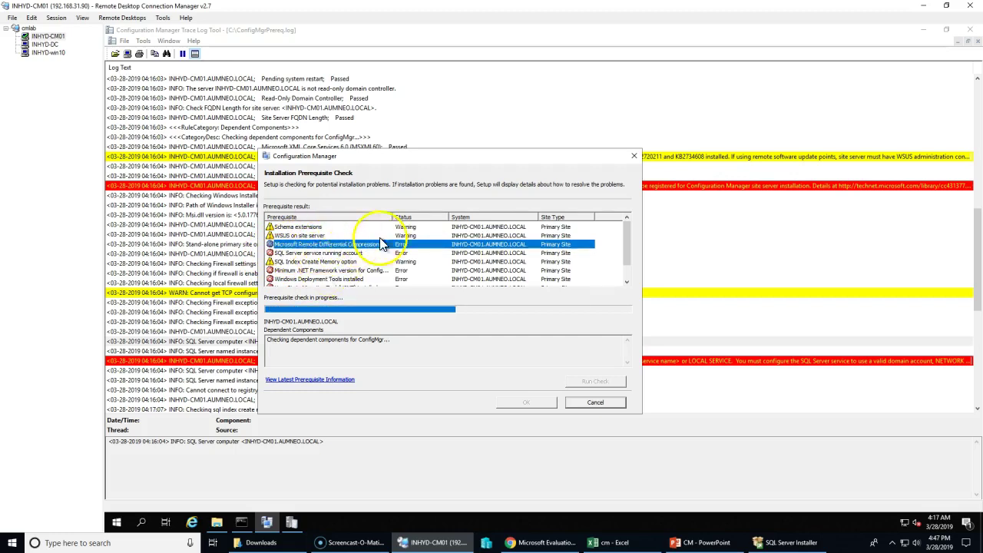
scroll(407, 257, "down", 1)
scroll(407, 253, "up", 1)
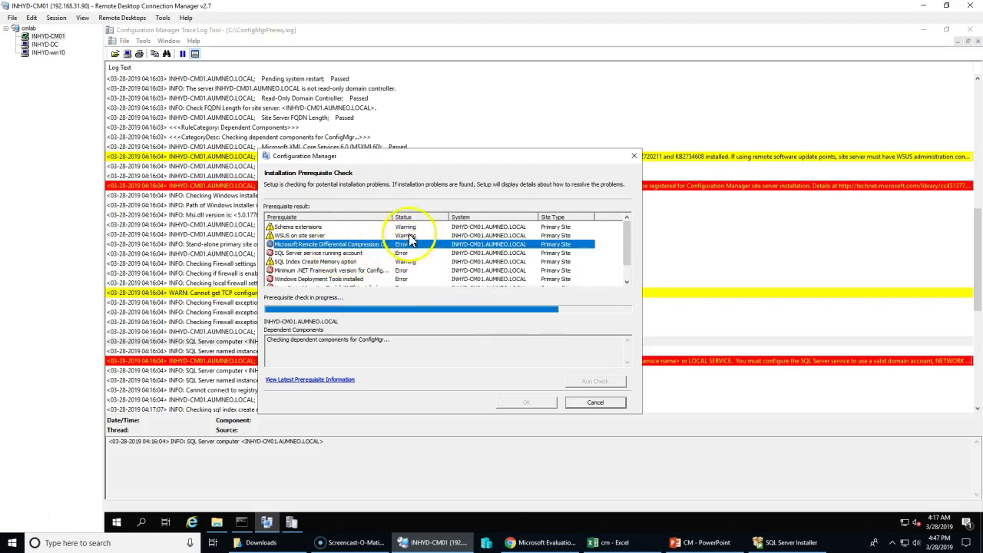
left_click_drag(391, 214, 428, 213)
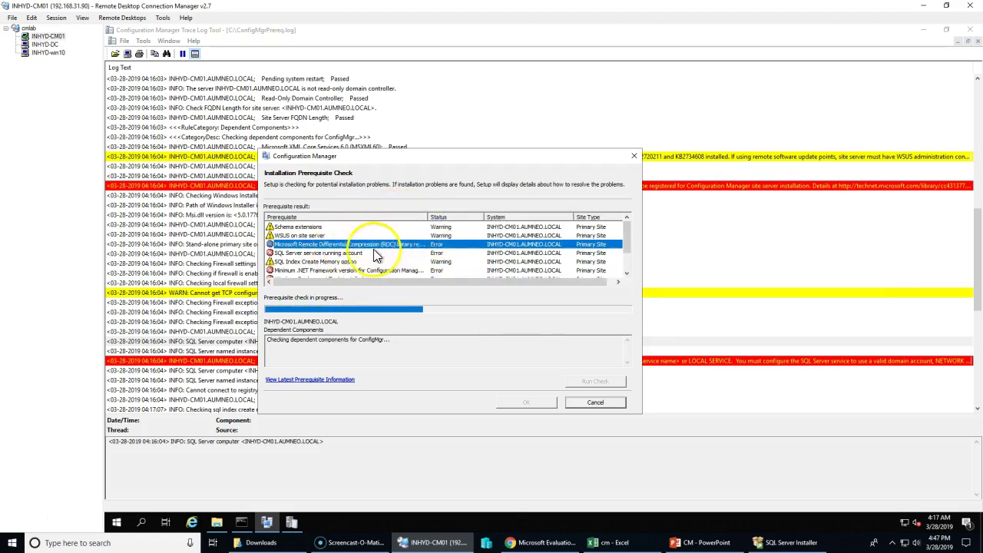
scroll(384, 245, "down", 1)
left_click(338, 244)
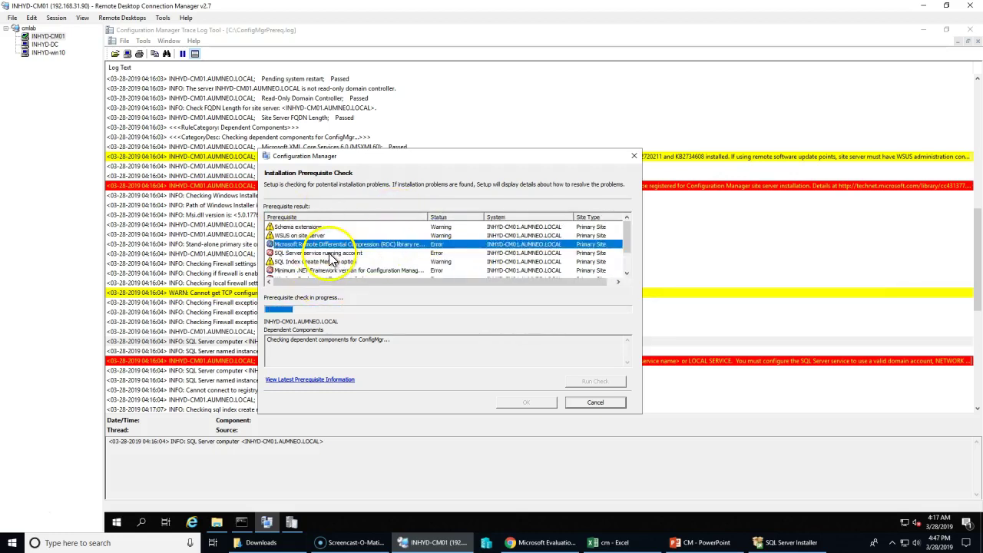
- Review the Schema extensions and Remote Differential Compression results, widening the Prerequisite column further to show the full RDC prerequisite name
left_click(305, 228)
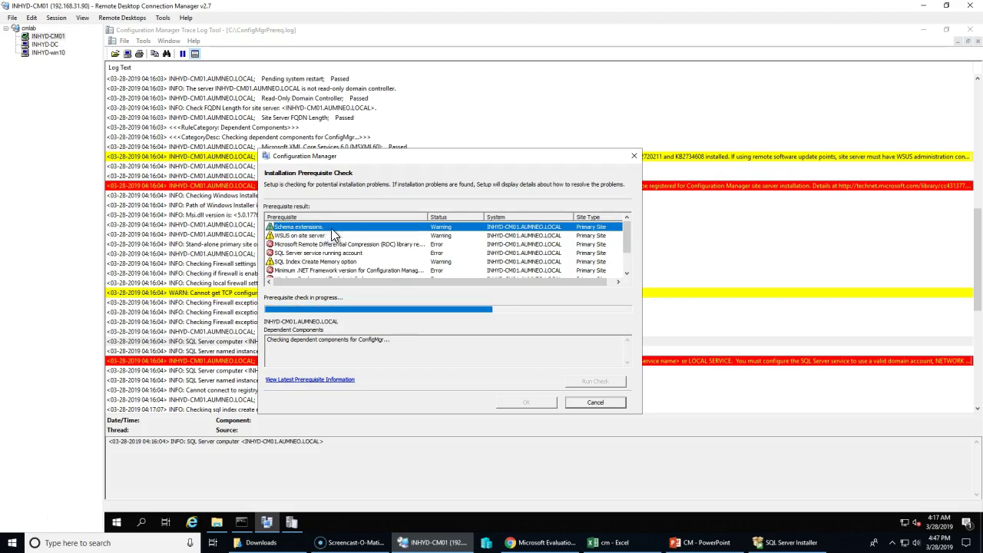
scroll(545, 255, "down", 1)
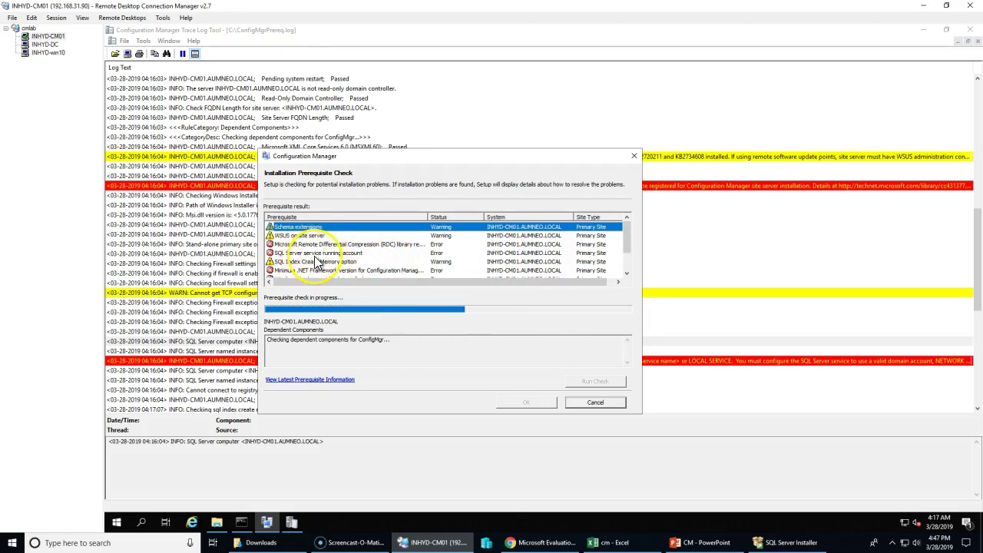
left_click(307, 245)
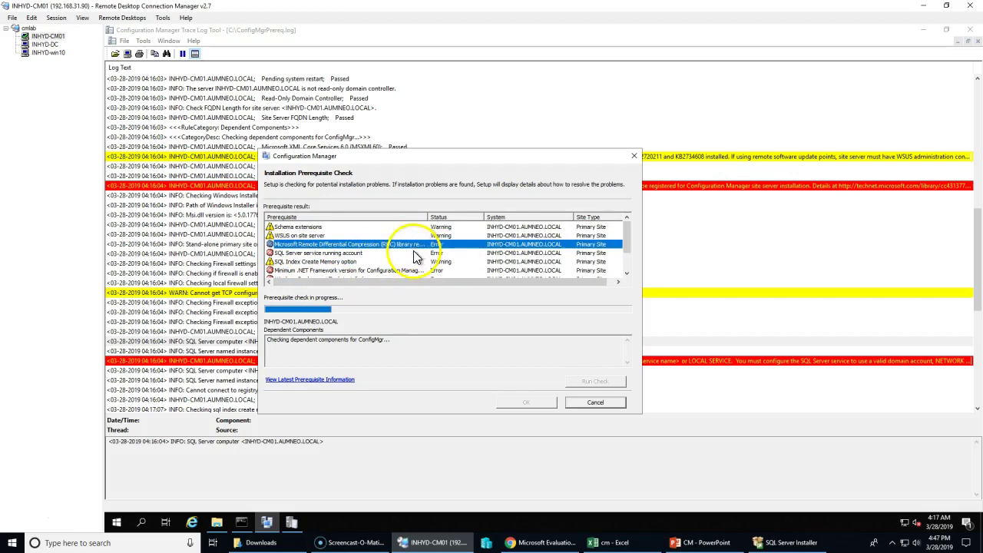
left_click_drag(424, 218, 453, 218)
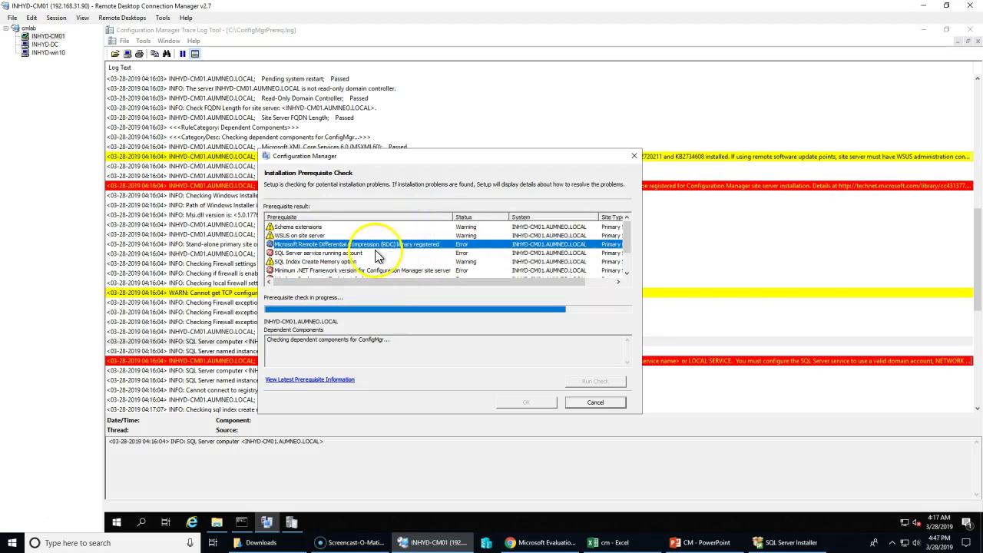
- Select the Remote Differential Compression result, try the latest prerequisite information link, and look through the completed results list
left_click(347, 245)
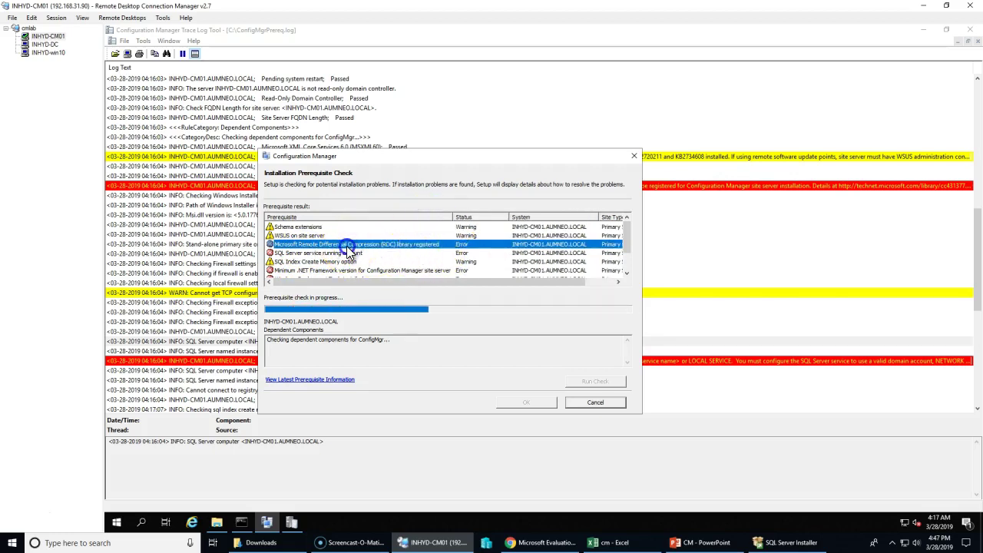
left_click(322, 379)
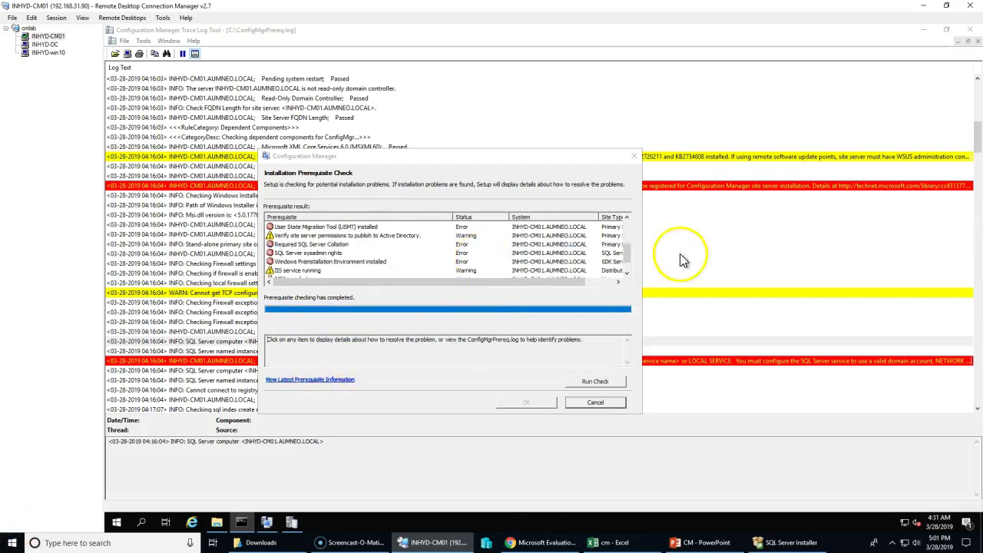
left_click_drag(631, 257, 629, 231)
scroll(480, 264, "down", 3)
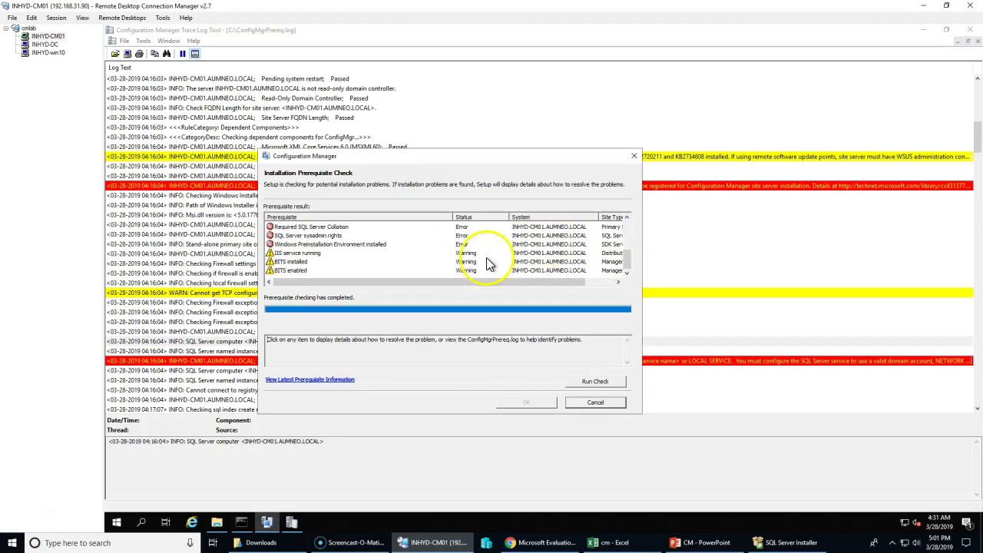
scroll(484, 261, "up", 3)
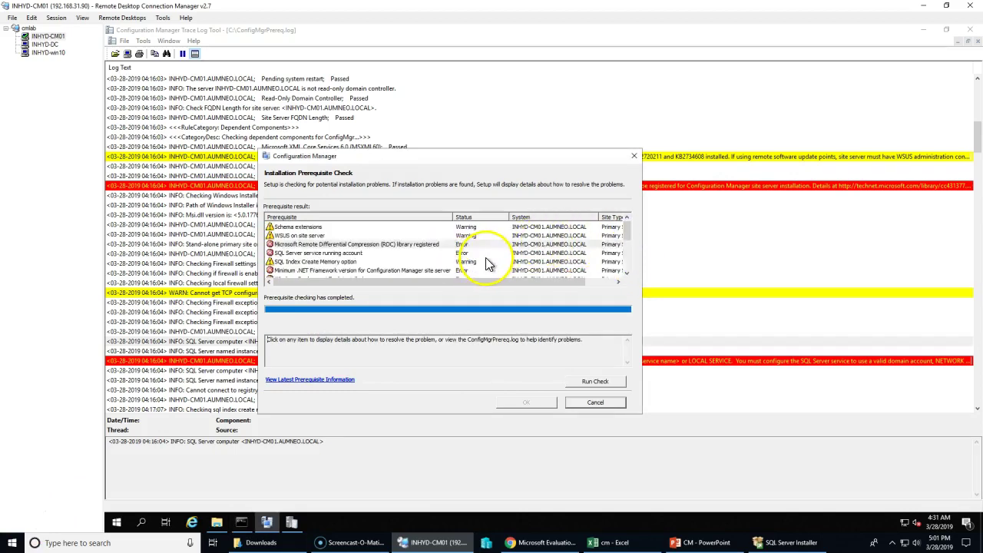
- Review the details of the Schema extensions and BITS installed warnings, and look over the whole results list again
left_click(338, 229)
scroll(341, 240, "down", 3)
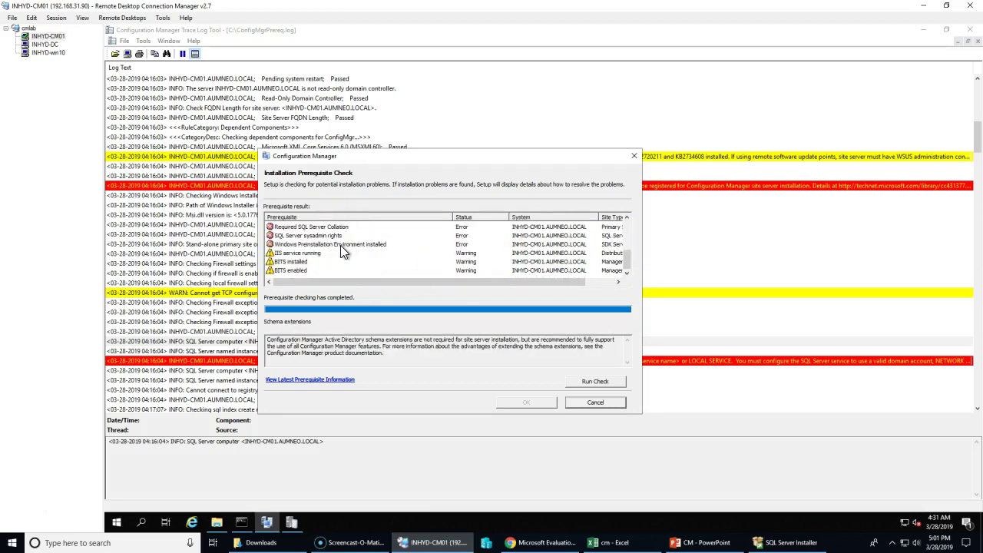
left_click(312, 271)
scroll(310, 263, "down", 3)
scroll(310, 264, "up", 1)
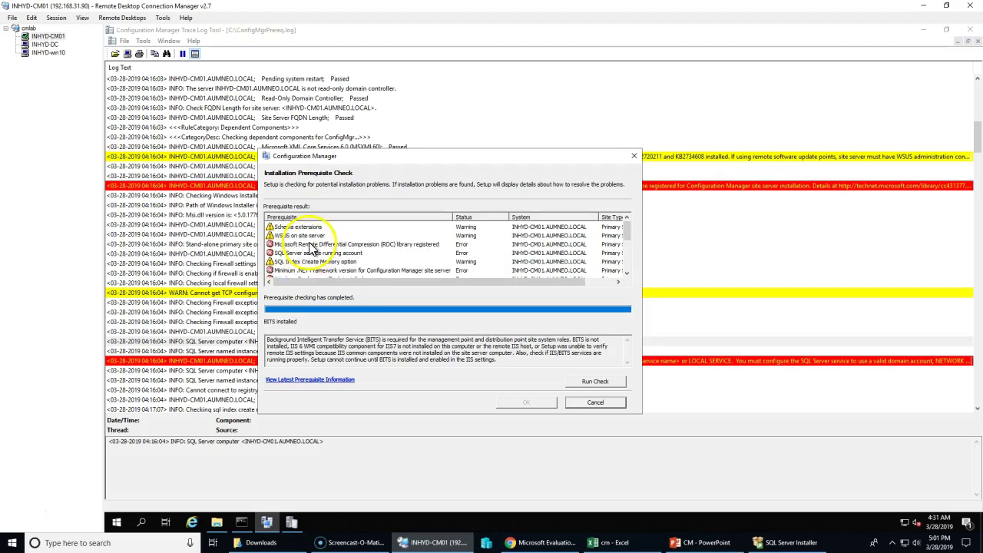
left_click(471, 221)
scroll(468, 247, "down", 3)
scroll(296, 261, "up", 3)
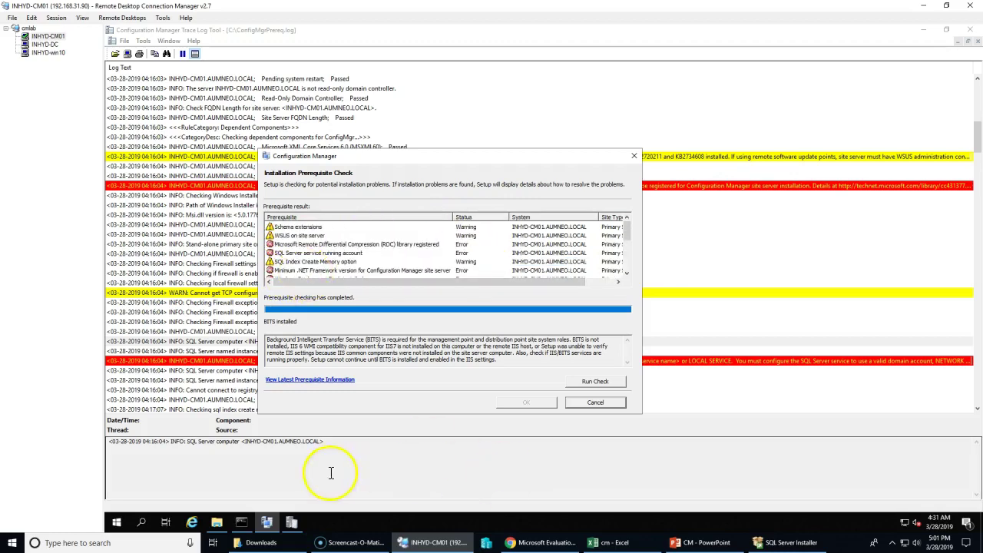
- Switch to the Command Prompt and look through the PREREQCHK.EXE /Local output from its beginning
left_click(241, 523)
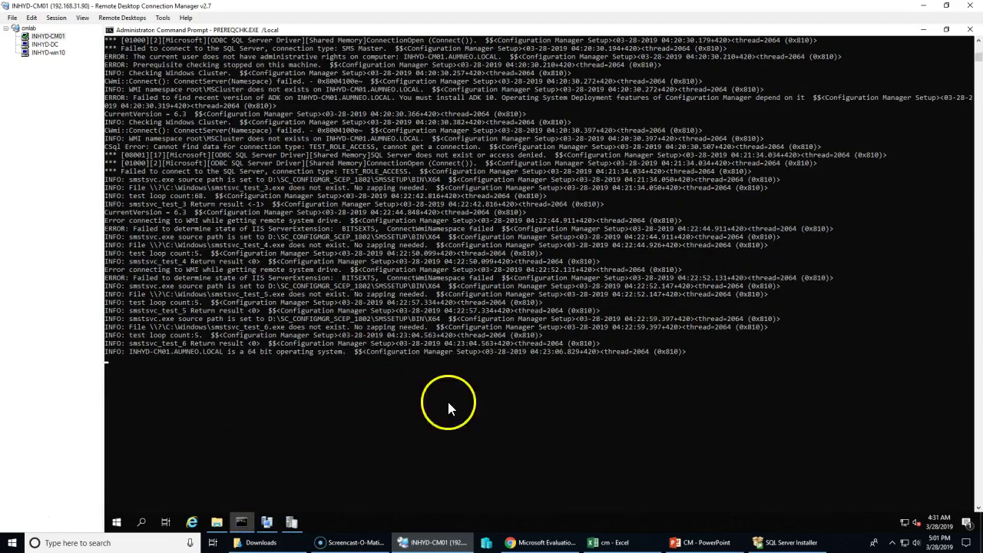
scroll(560, 388, "up", 20)
scroll(553, 377, "up", 10)
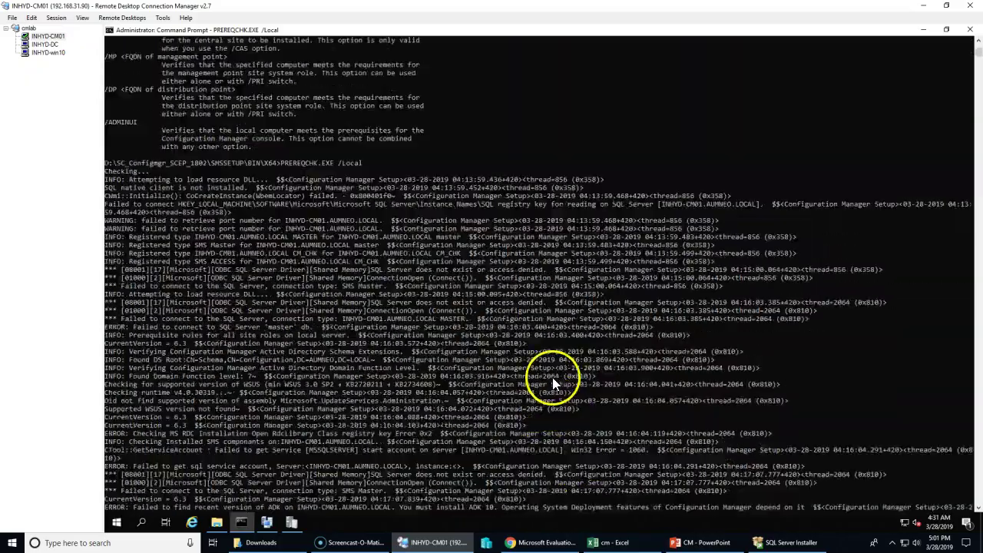
scroll(537, 390, "down", 20)
- Switch to CMTrace, go to the end of ConfigMgrPrereq.log and examine the IIS BITS Server Extensions entry
left_click(292, 523)
scroll(349, 373, "down", 20)
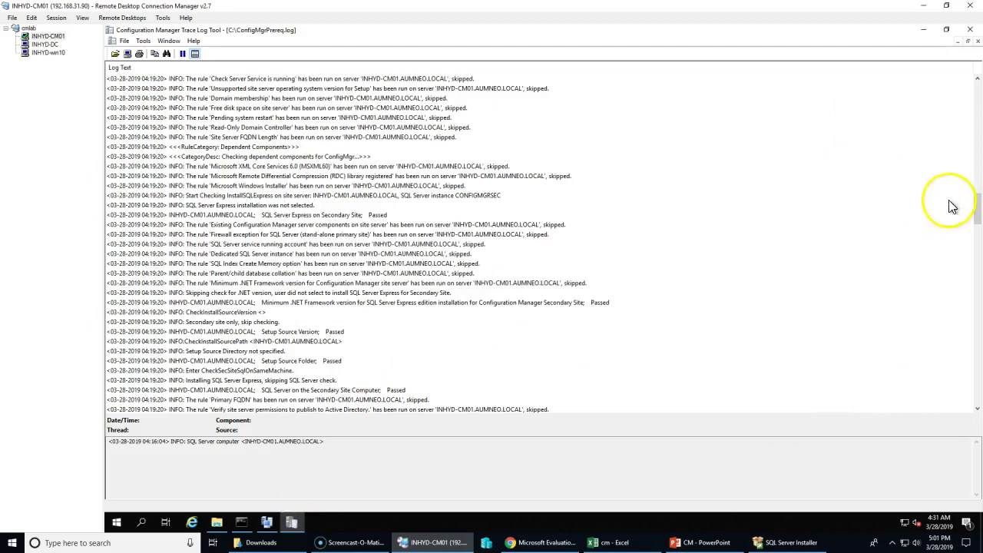
left_click_drag(978, 207, 978, 392)
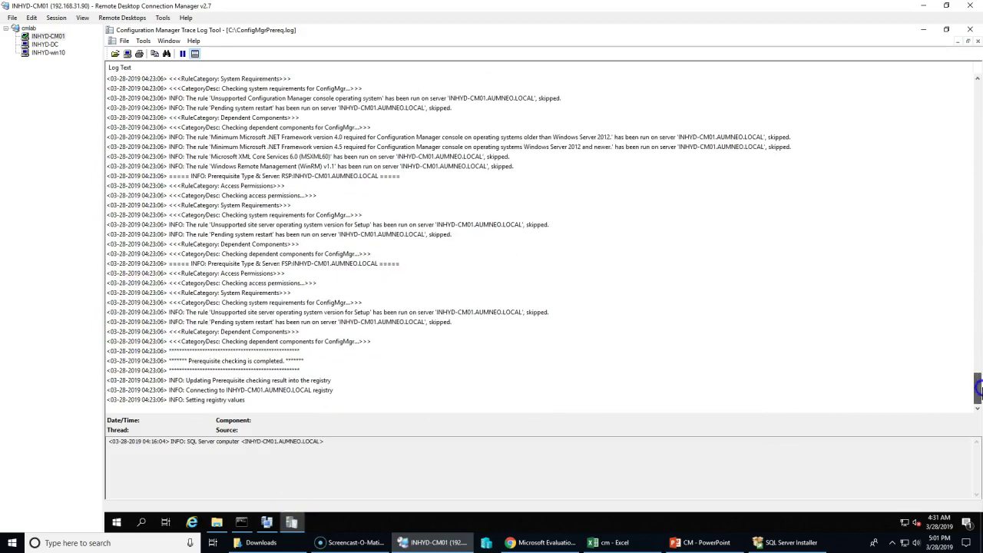
scroll(635, 300, "up", 8)
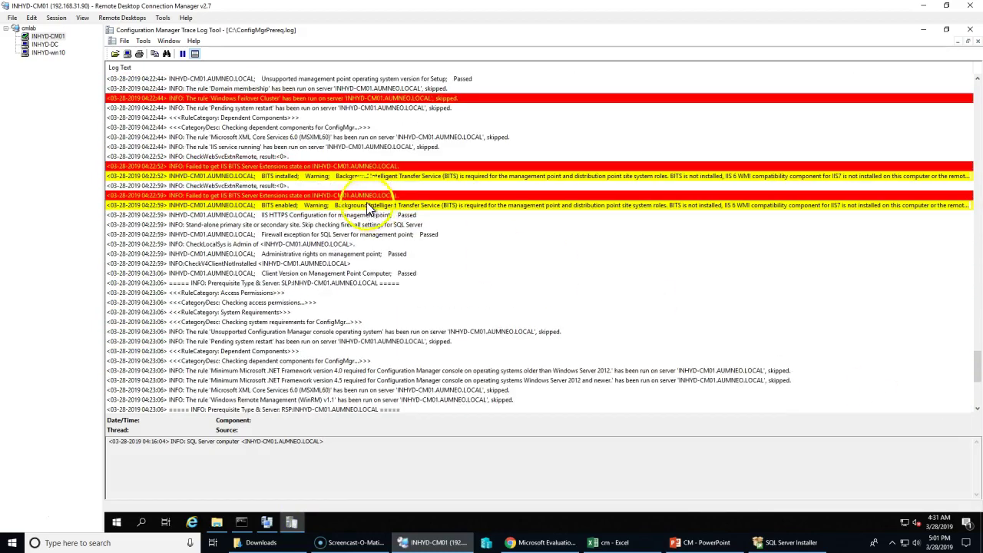
left_click(358, 196)
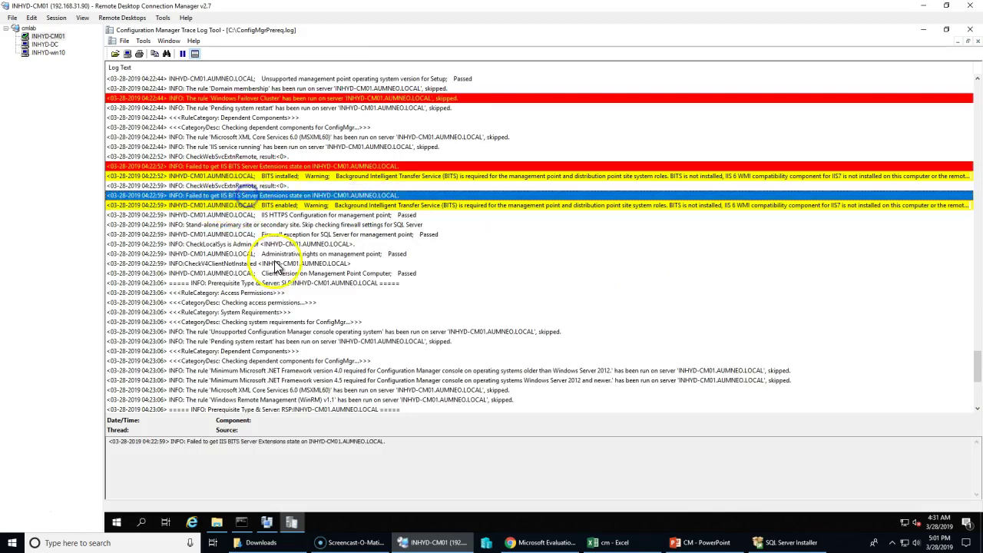
- Examine the earlier log entries for the skipped Windows Failover Cluster rule and the SQL Server master connection error
scroll(276, 265, "up", 7)
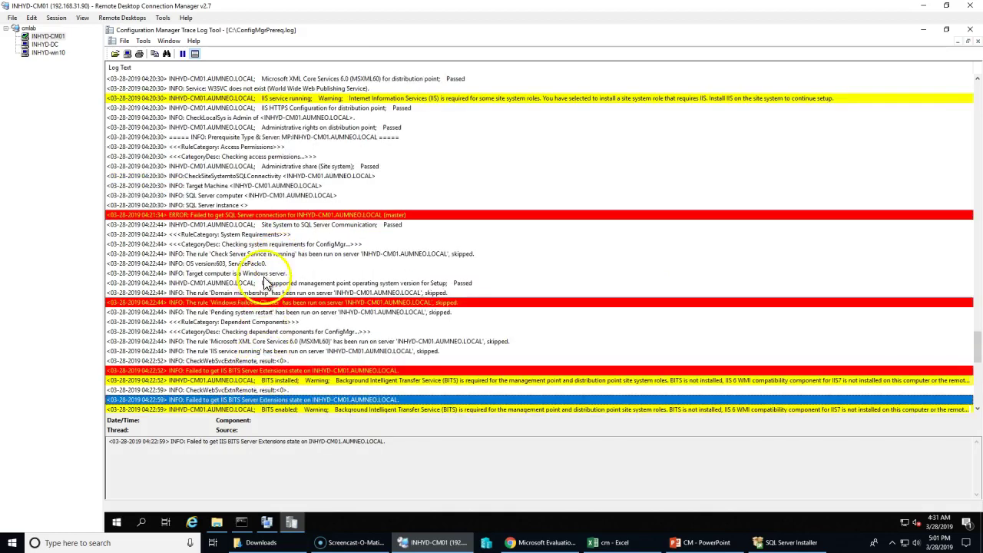
scroll(345, 298, "up", 2)
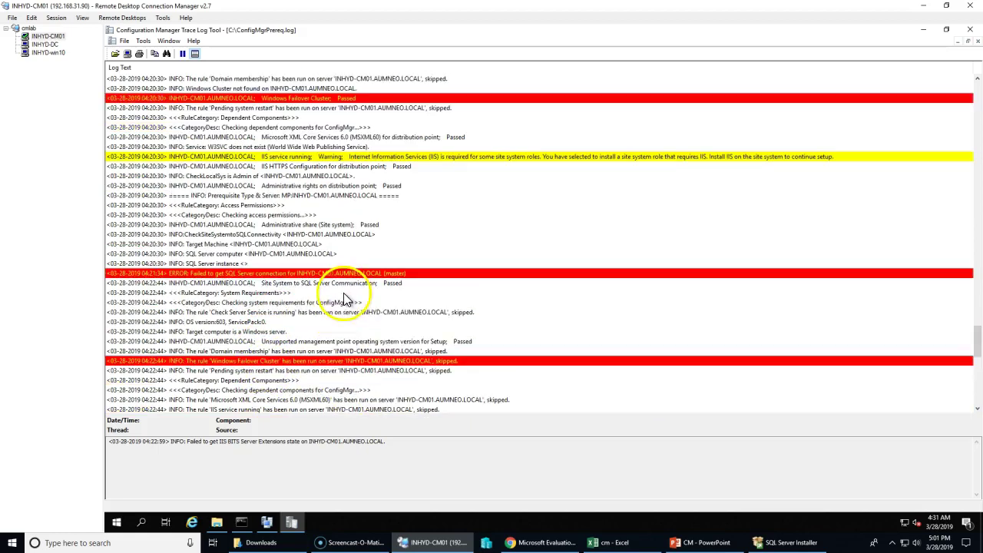
left_click(235, 361)
left_click(218, 275)
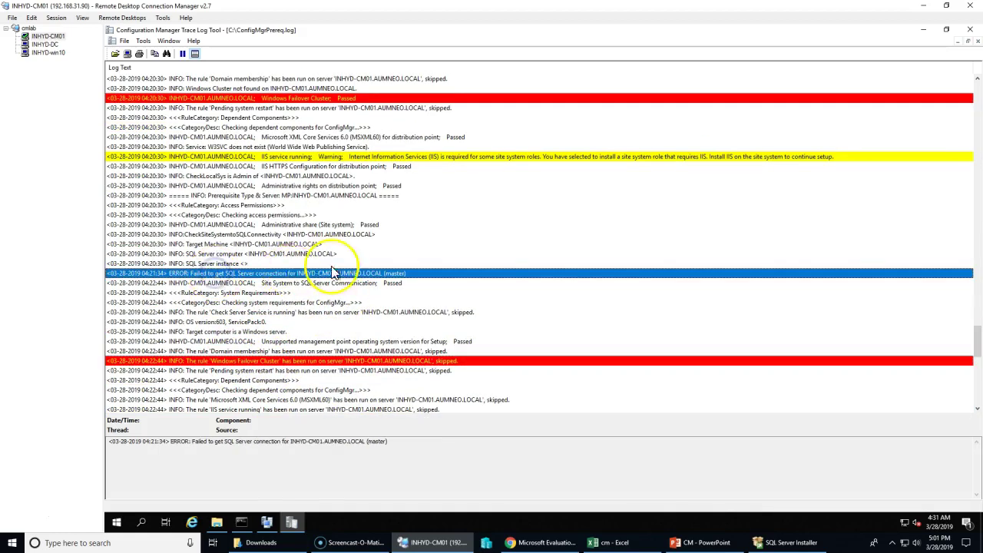
- Examine the log's passed Windows Failover Cluster entry and the SDK prerequisite type entry below the SQL Server sysadmin rights error
scroll(242, 290, "up", 3)
left_click(237, 186)
scroll(340, 268, "up", 3)
scroll(340, 269, "up", 2)
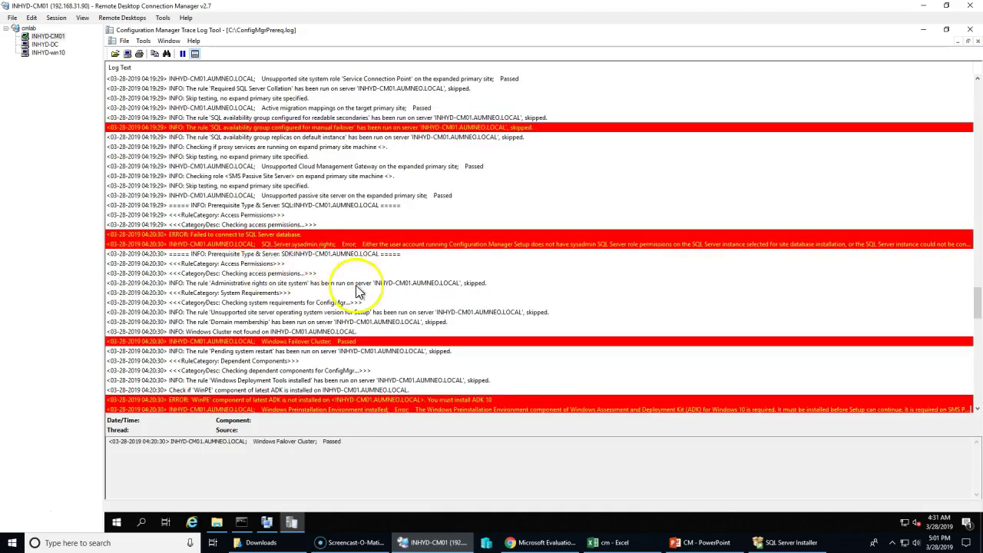
left_click(284, 255)
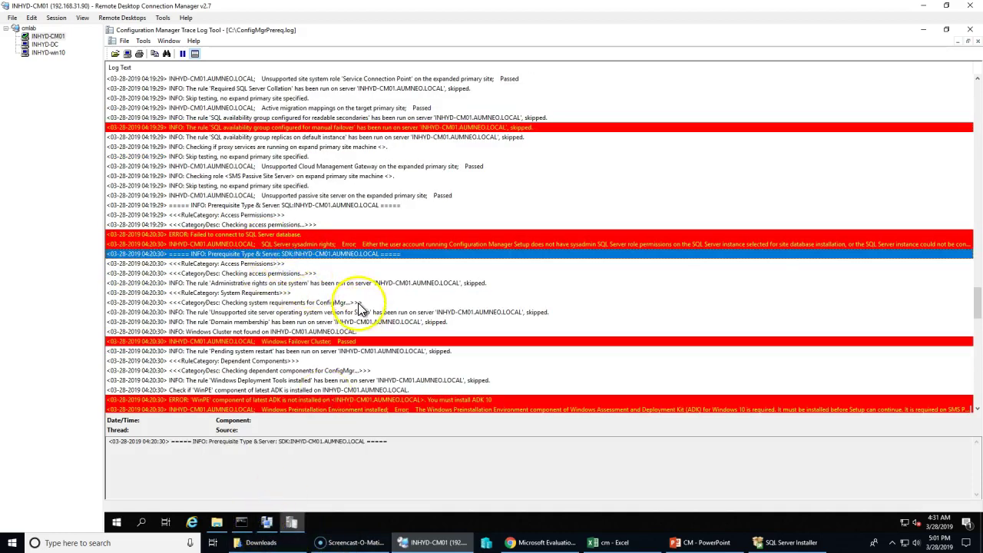
- Return to the Installation Prerequisite Check window and review the Remote Differential Compression, Windows Preinstallation Environment and minimum .NET Framework errors
left_click(267, 524)
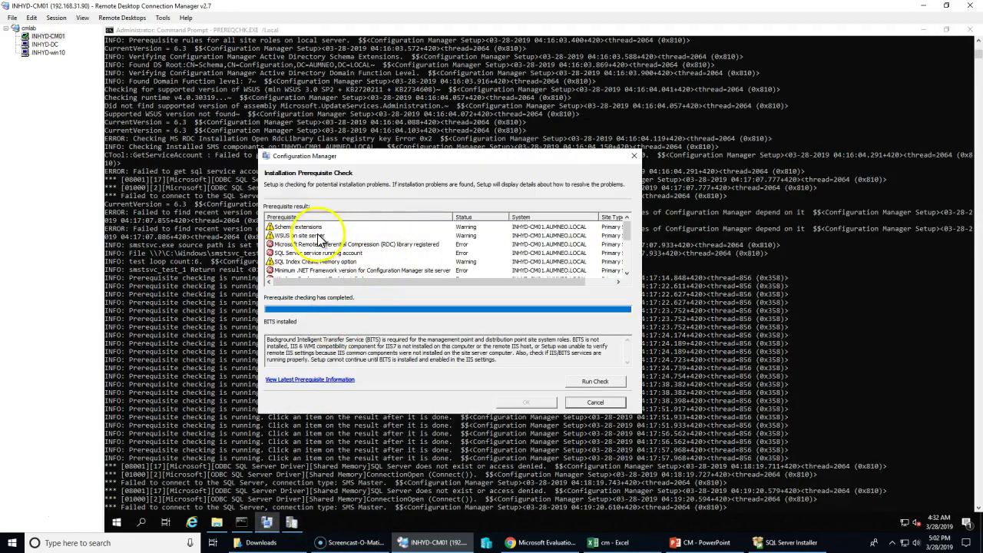
left_click(325, 243)
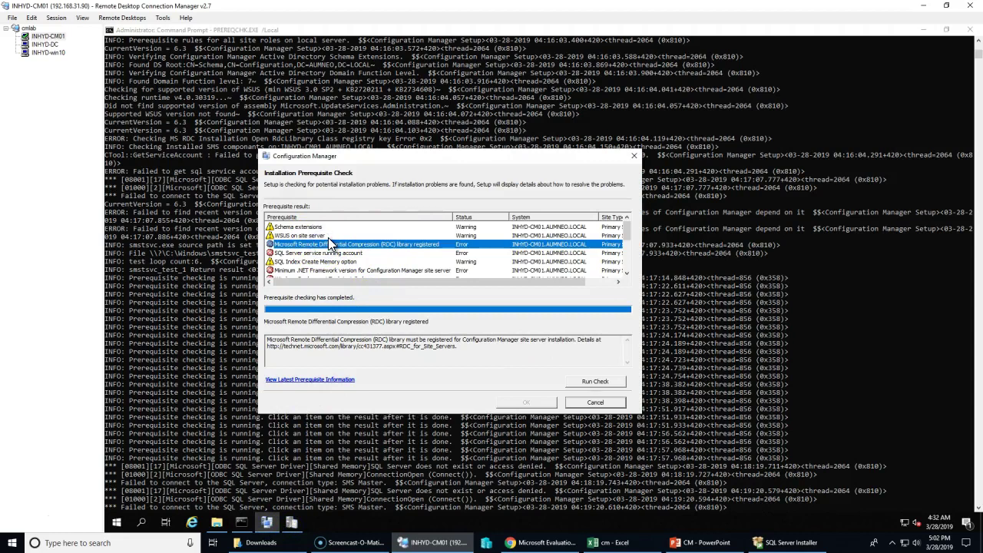
scroll(343, 270, "down", 1)
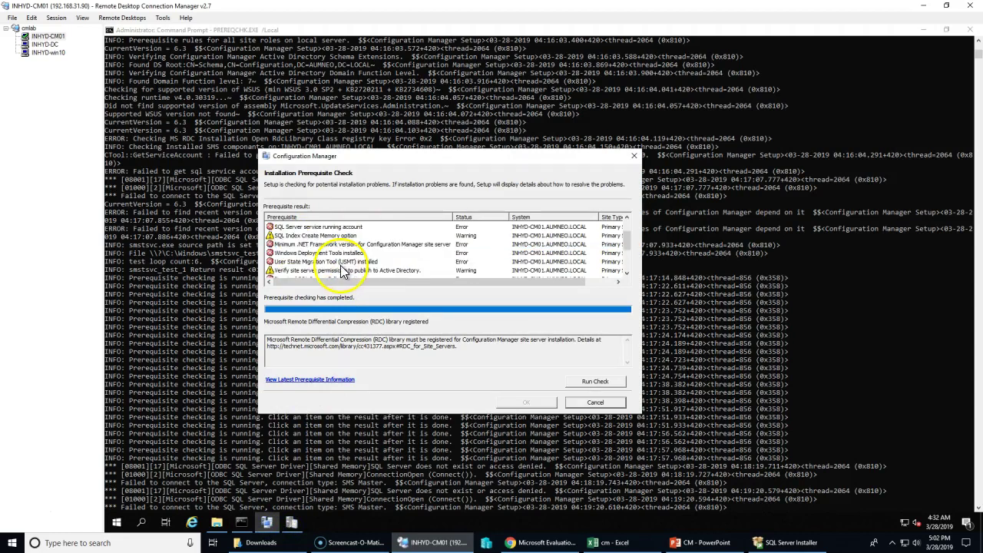
scroll(344, 274, "down", 2)
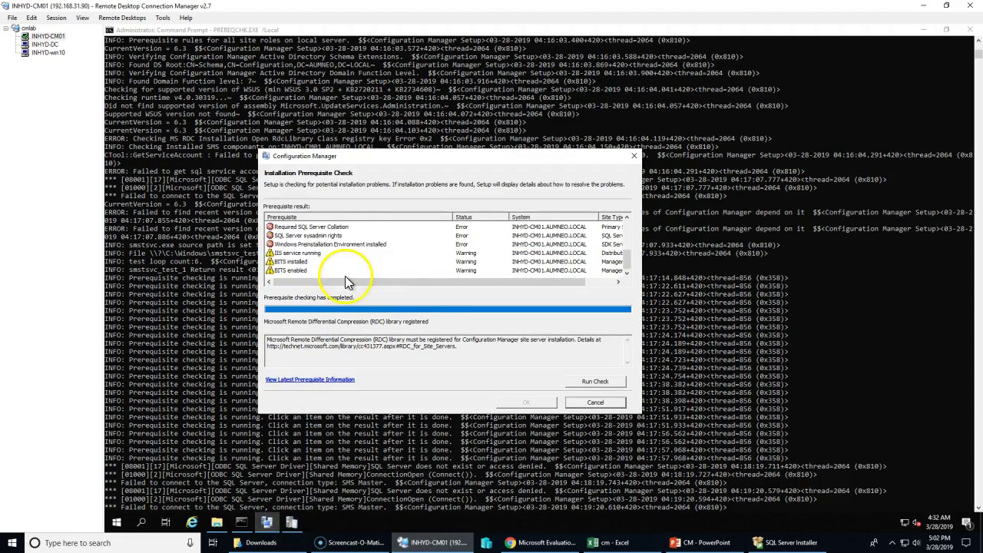
left_click(318, 245)
scroll(323, 257, "up", 2)
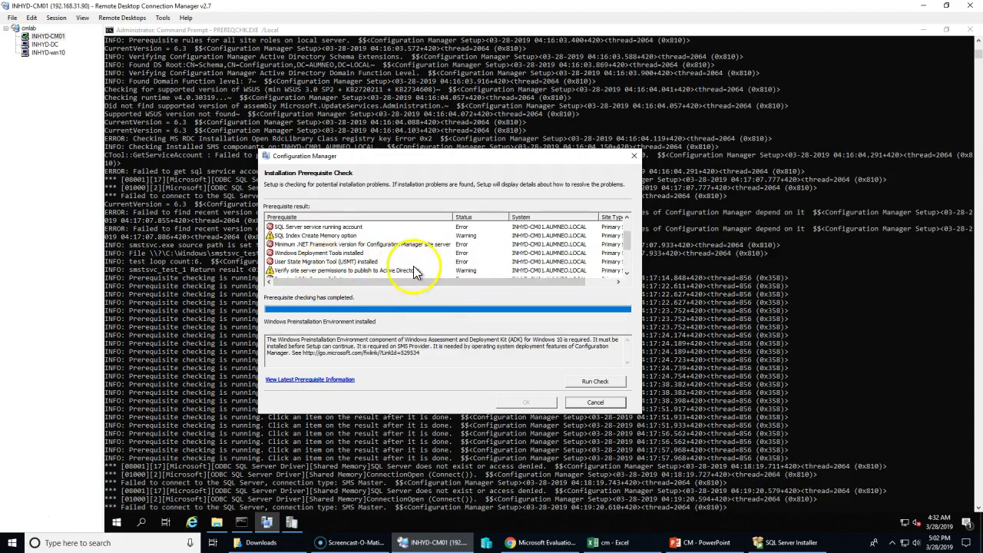
left_click(312, 243)
scroll(332, 268, "up", 1)
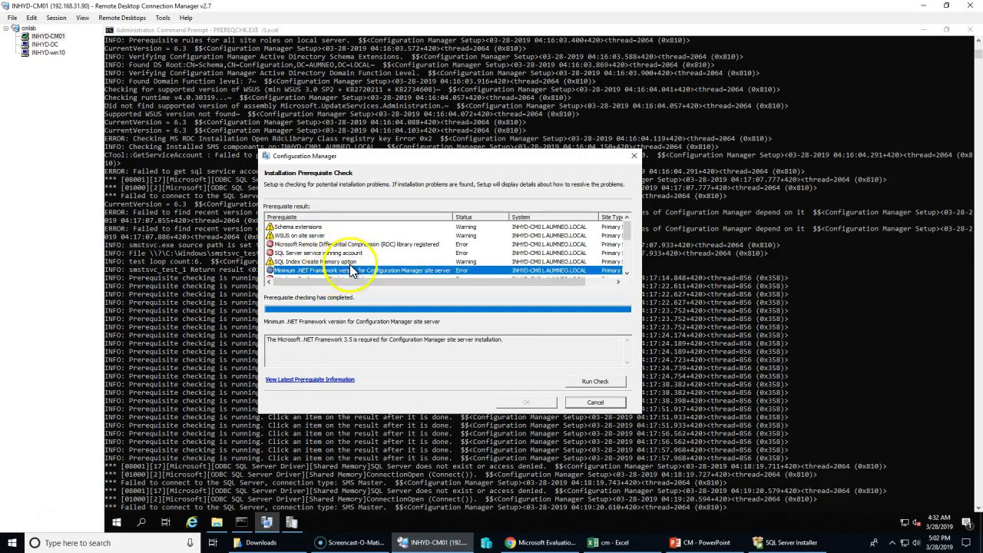
- Step through the result details one by one from SQL Index Create Memory option to the IIS service running warning
left_click(350, 263)
key("Down")
key("Down")
key("Down")
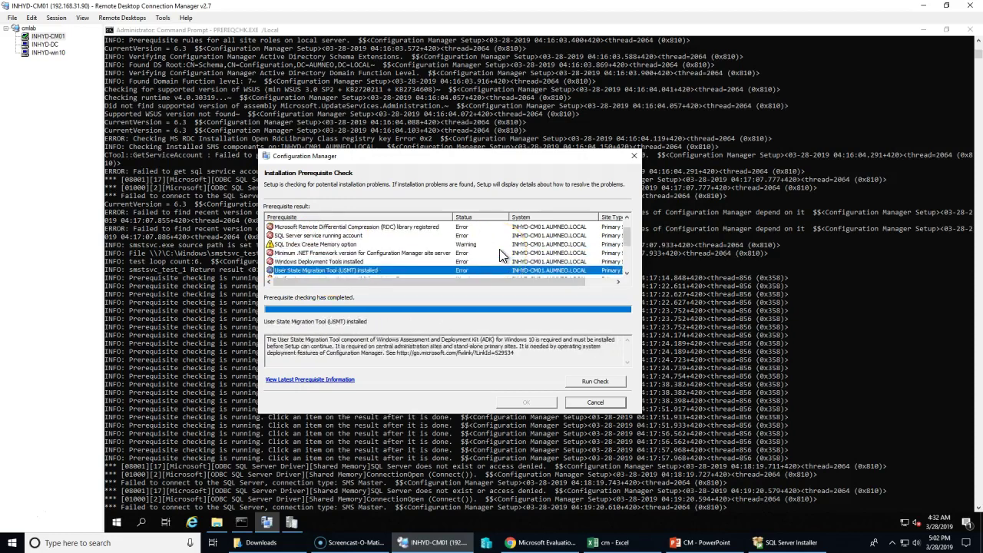
key("Down")
key("Down")
key("Down")
key("Down")
key("Down")
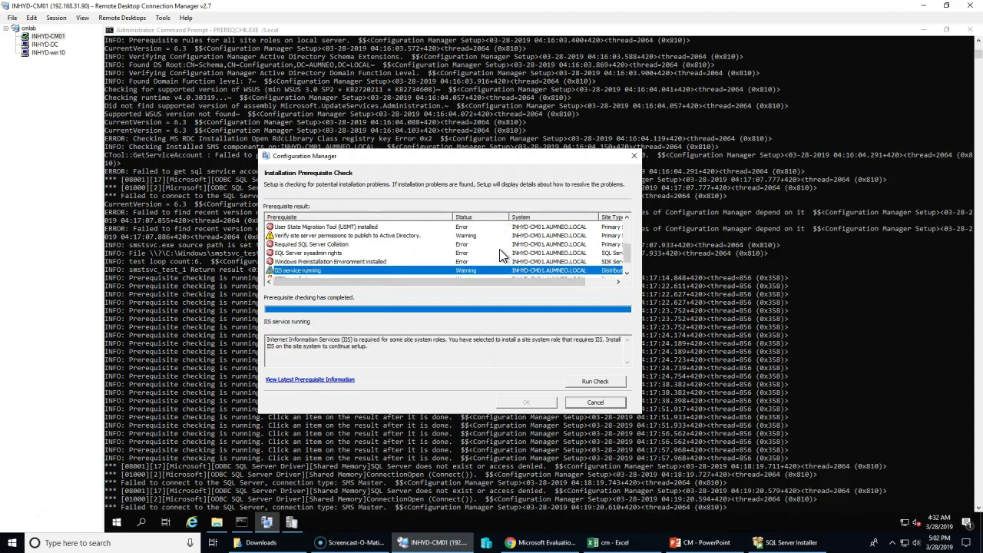
key("Up")
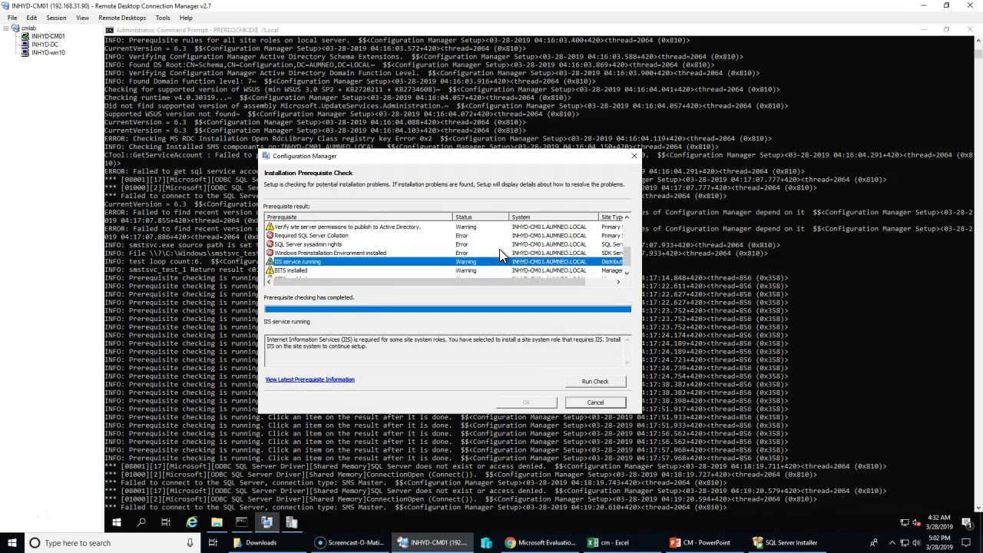
- Read the IIS service running details, highlighting the instruction to install IIS on the site system to continue setup
left_click(472, 265)
left_click_drag(450, 339, 620, 341)
left_click(610, 341)
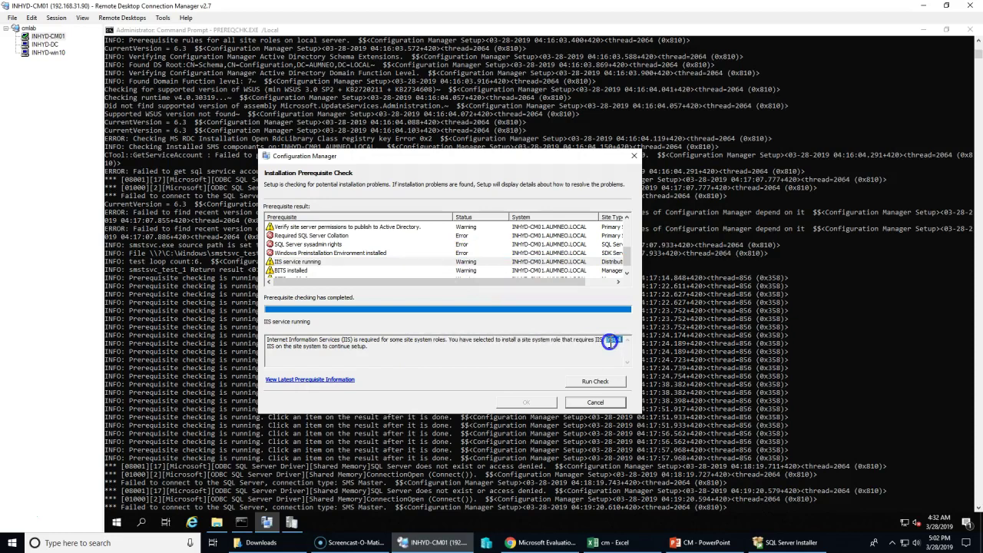
left_click(325, 347)
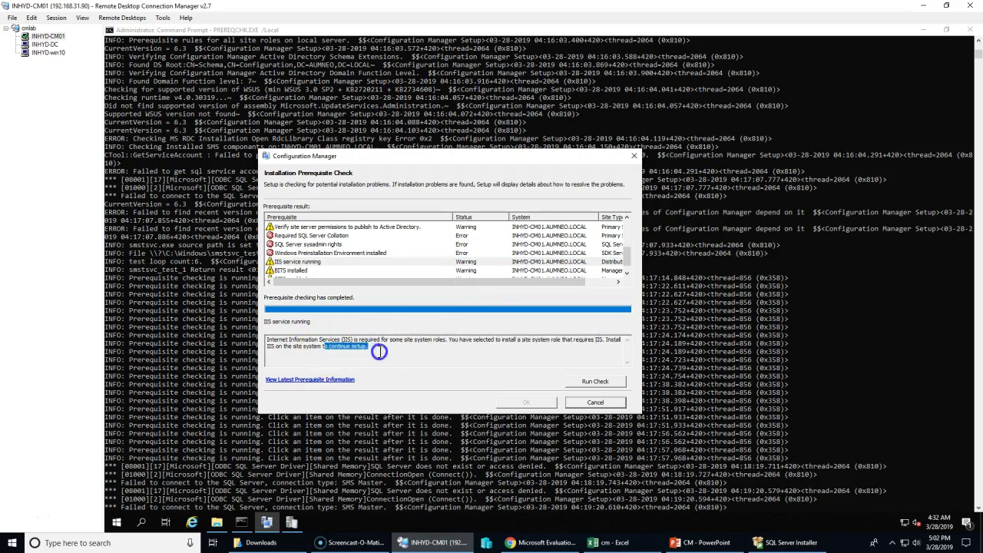
- Select the Remote Differential Compression library result and highlight part of its registration requirement text
scroll(371, 275, "up", 3)
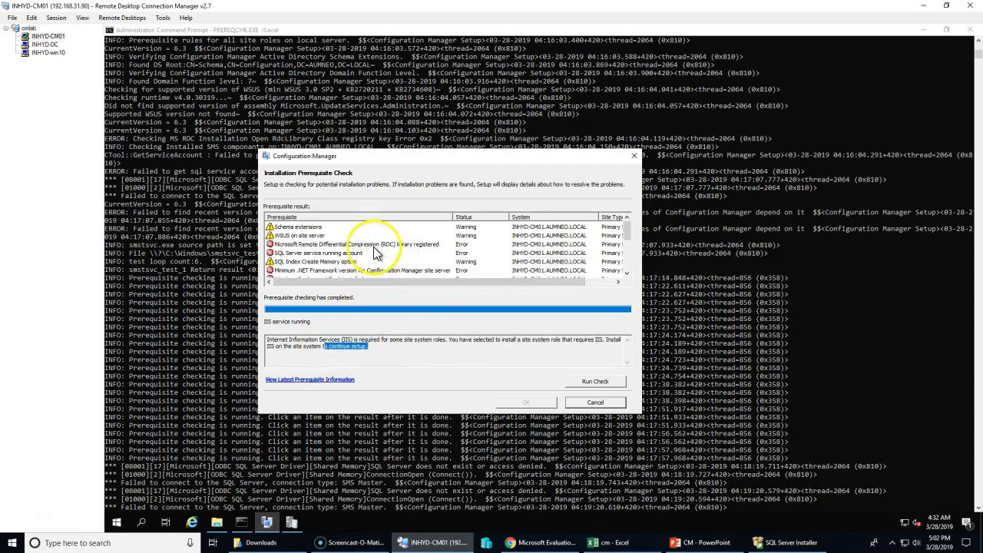
left_click(367, 244)
left_click_drag(287, 345, 390, 341)
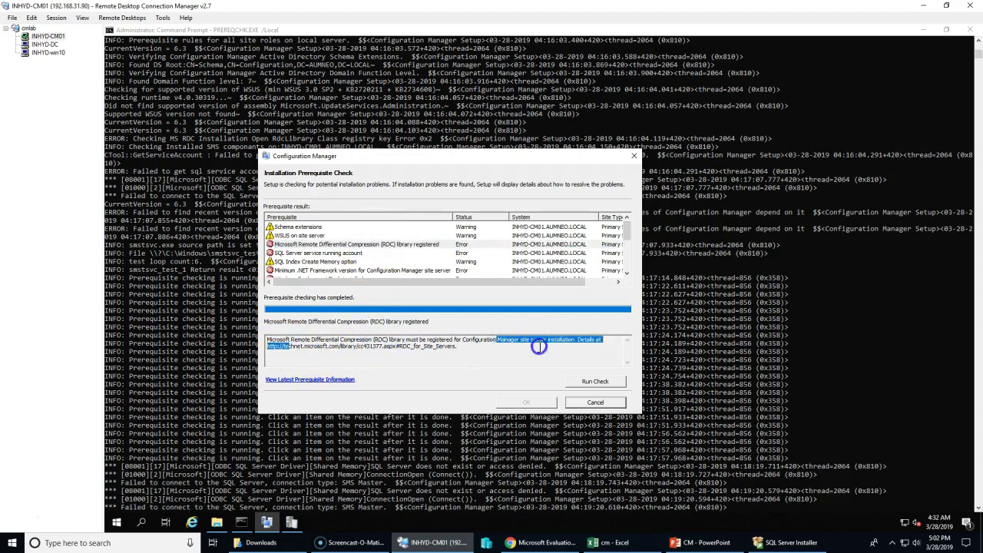
- Review the WSUS on site server and Schema extensions warnings, highlighting text in the Schema extensions details
left_click(360, 235)
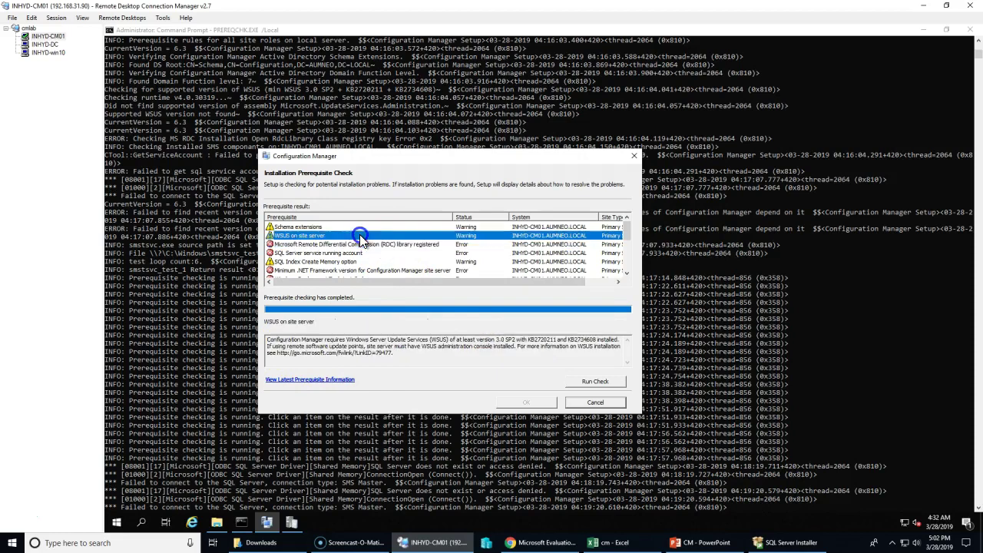
left_click(359, 227)
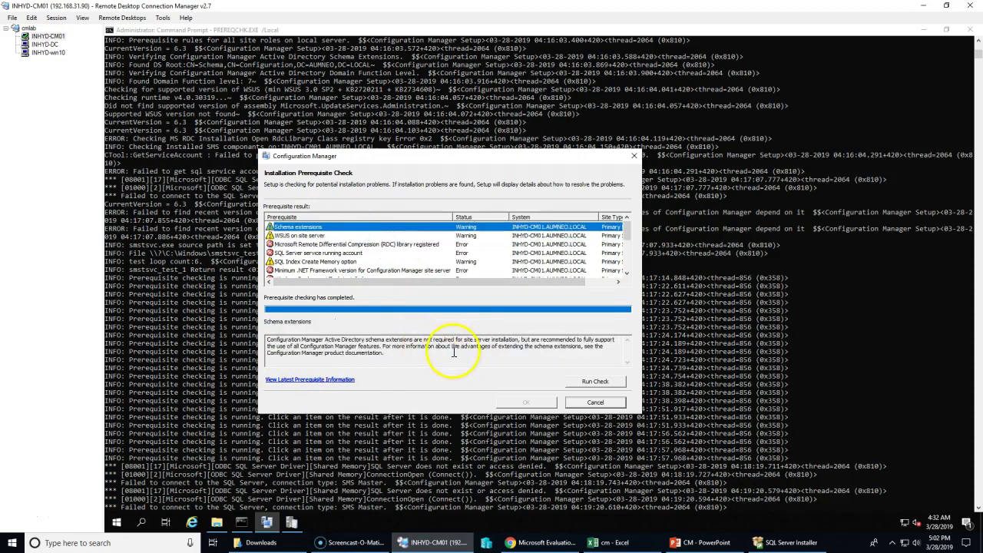
left_click(372, 339)
triple_click(371, 338)
- Select the WSUS on site server result and highlight the WSUS installation link in its details
left_click(312, 235)
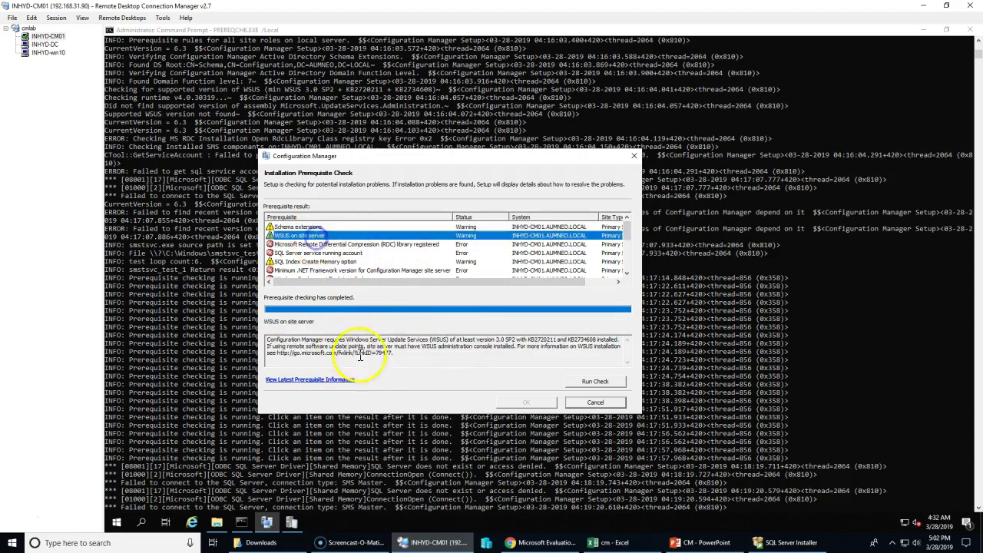
left_click(384, 350)
left_click_drag(384, 350, 279, 353)
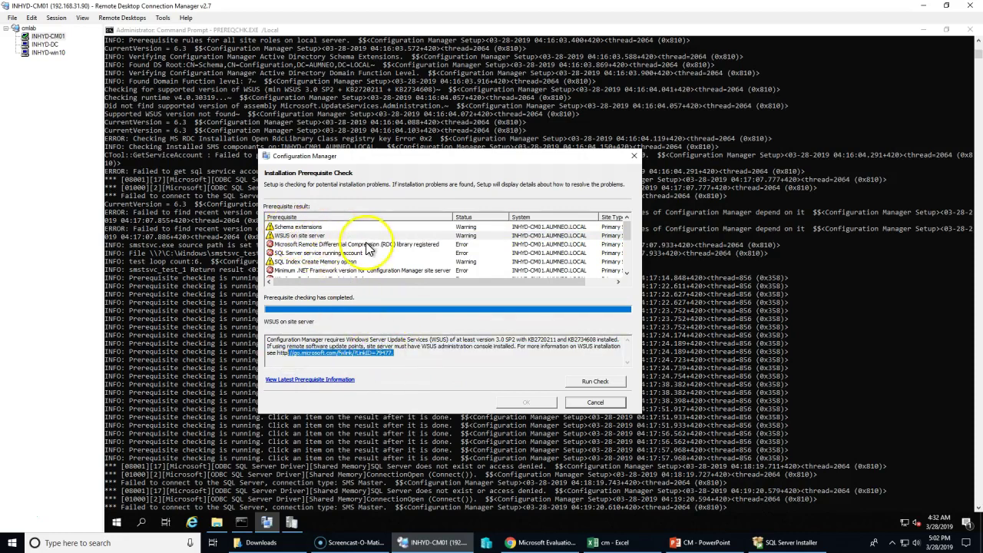
- Read the WSUS on site server details, highlighting the minimum version 3.0 SP2 and the required KB updates
left_click(442, 361)
triple_click(421, 344)
left_click_drag(397, 339, 506, 341)
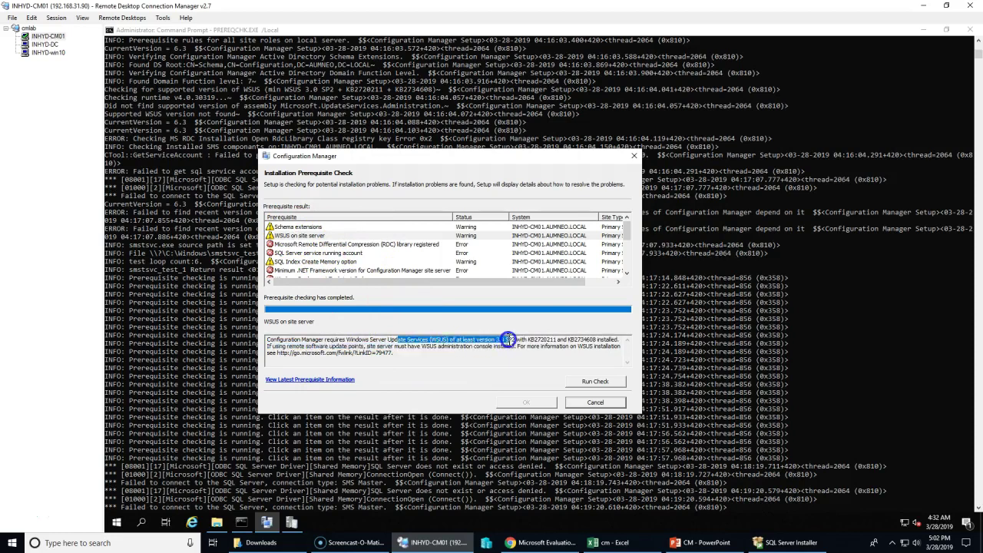
left_click_drag(528, 339, 576, 342)
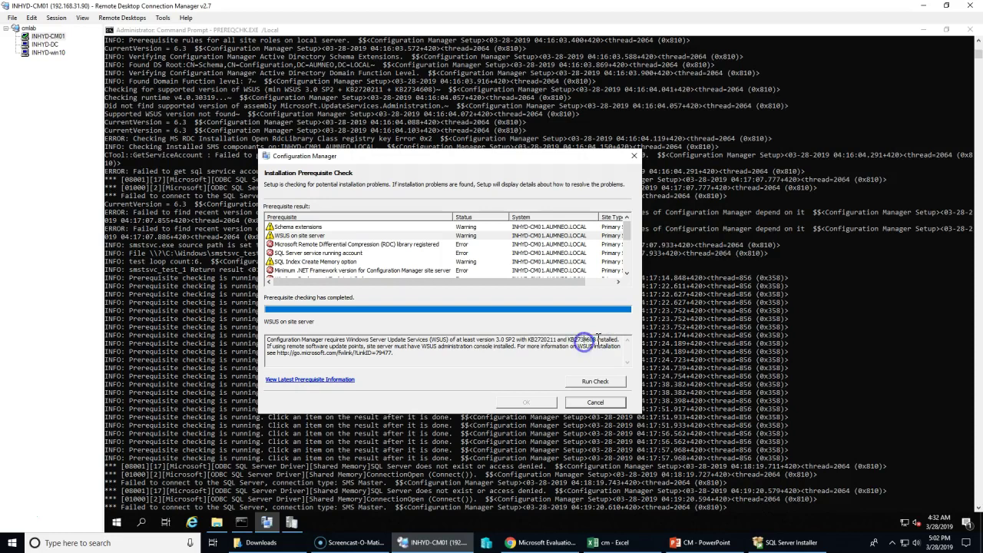
left_click_drag(267, 339, 460, 356)
left_click(475, 357)
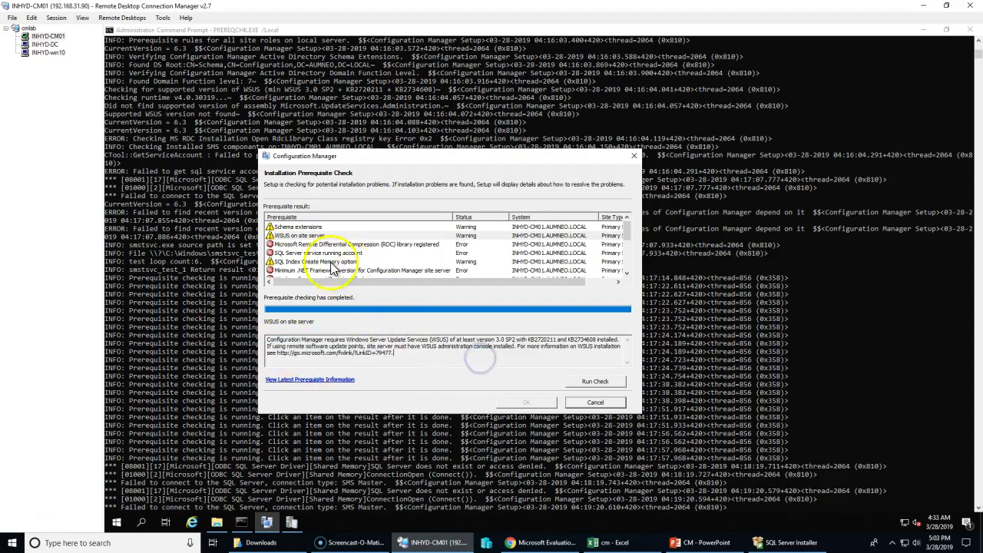
scroll(336, 255, "up", 5)
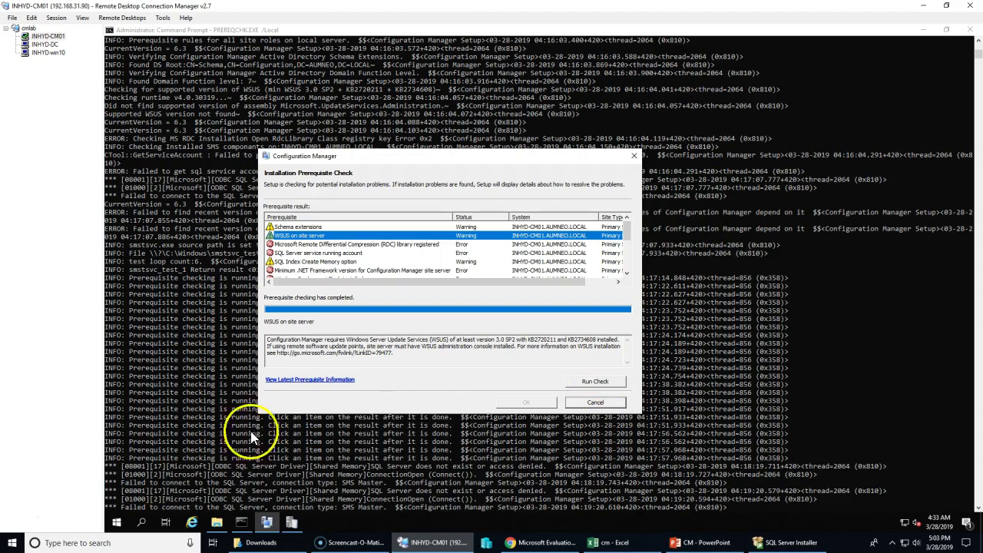
- Open Server Manager, show the Local Server page and launch the Add Roles and Features Wizard
right_click(117, 523)
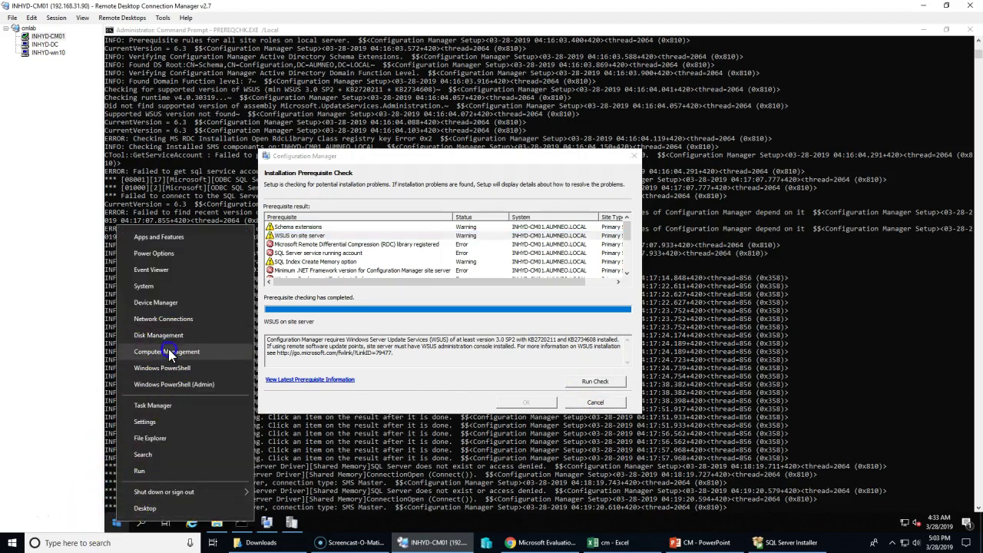
left_click(117, 523)
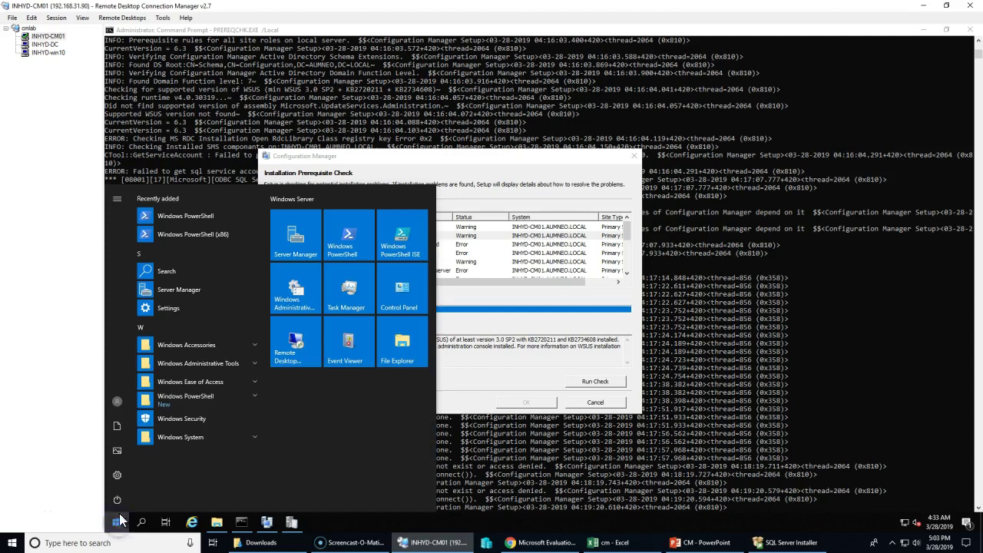
left_click(180, 292)
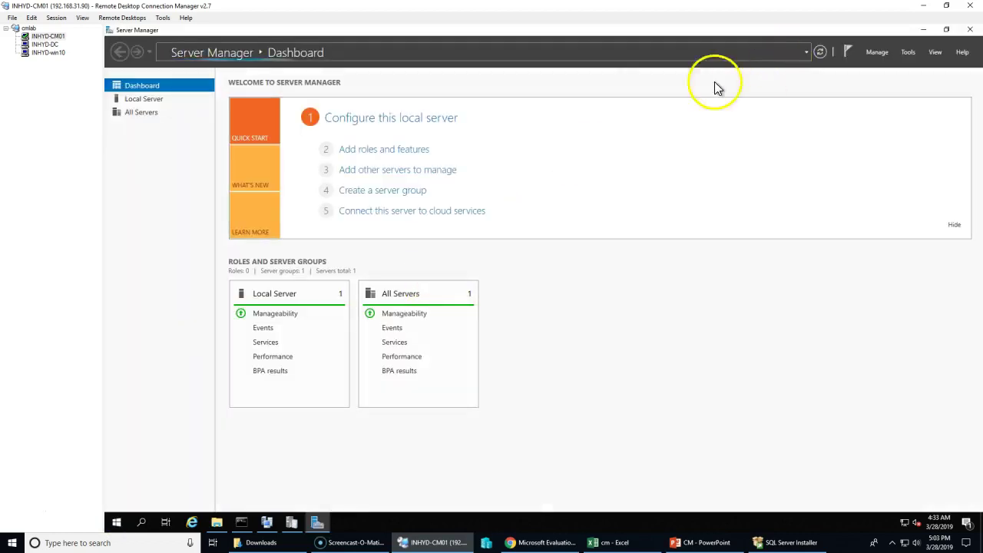
left_click(154, 101)
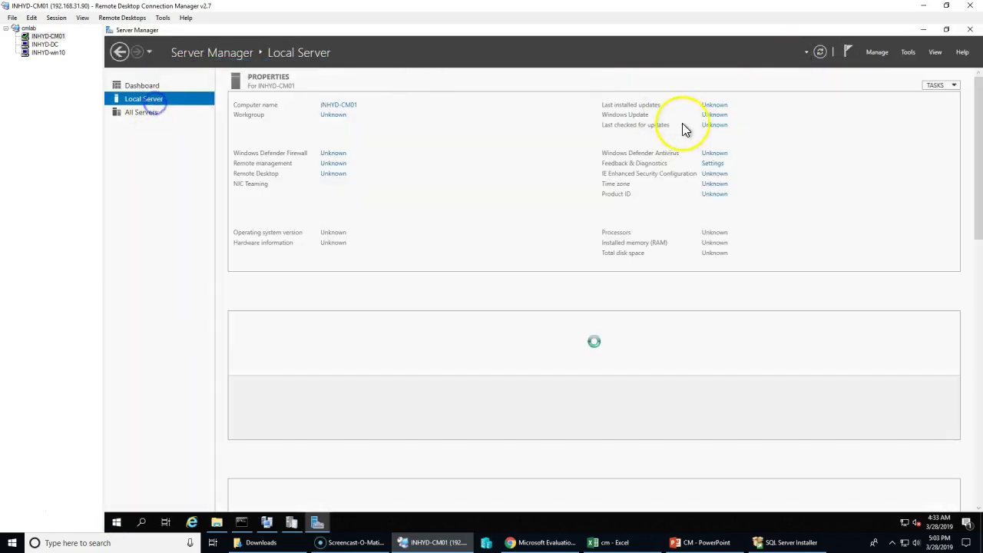
left_click(881, 54)
left_click(889, 66)
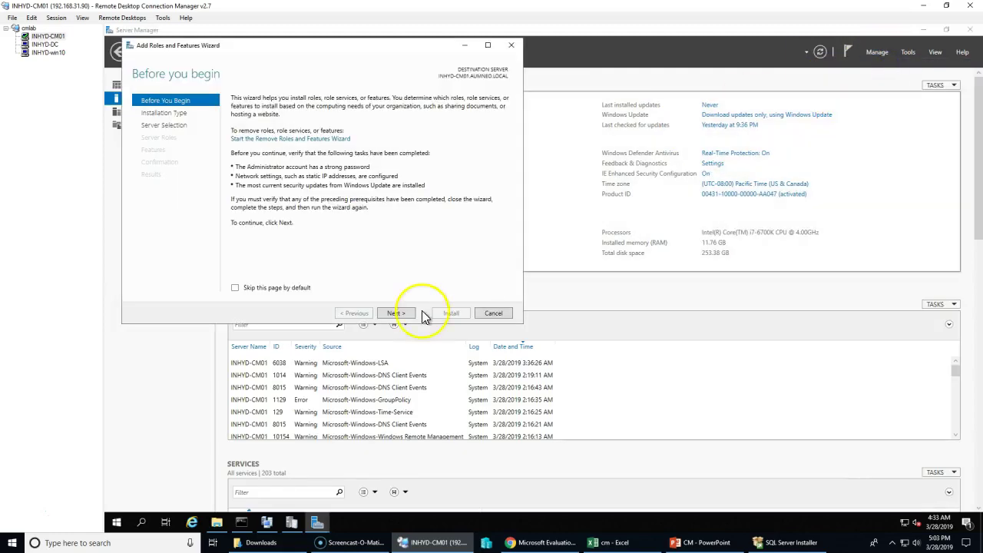
- Keep the default installation type and destination server, and select the Web Server (IIS) role with its required features
left_click(396, 313)
left_click(398, 313)
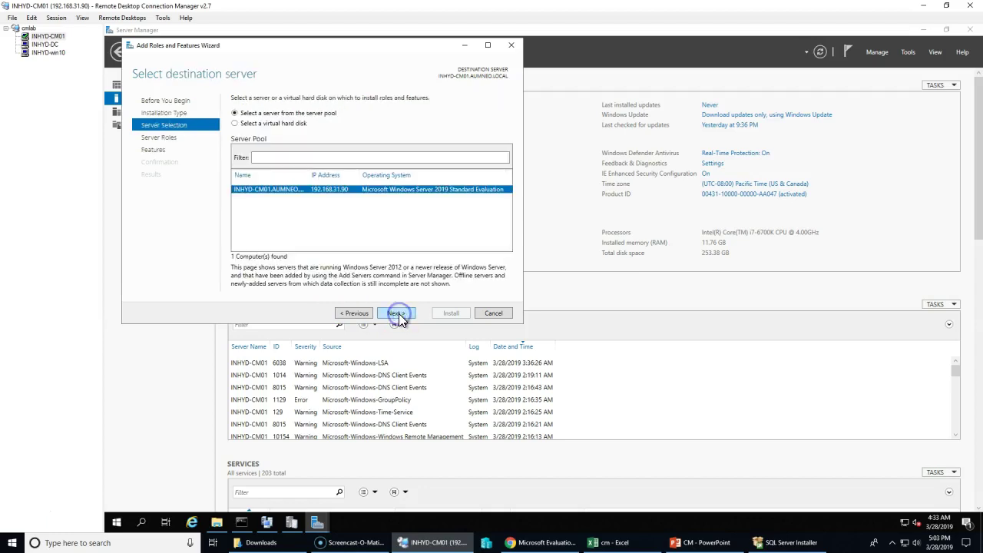
left_click(393, 313)
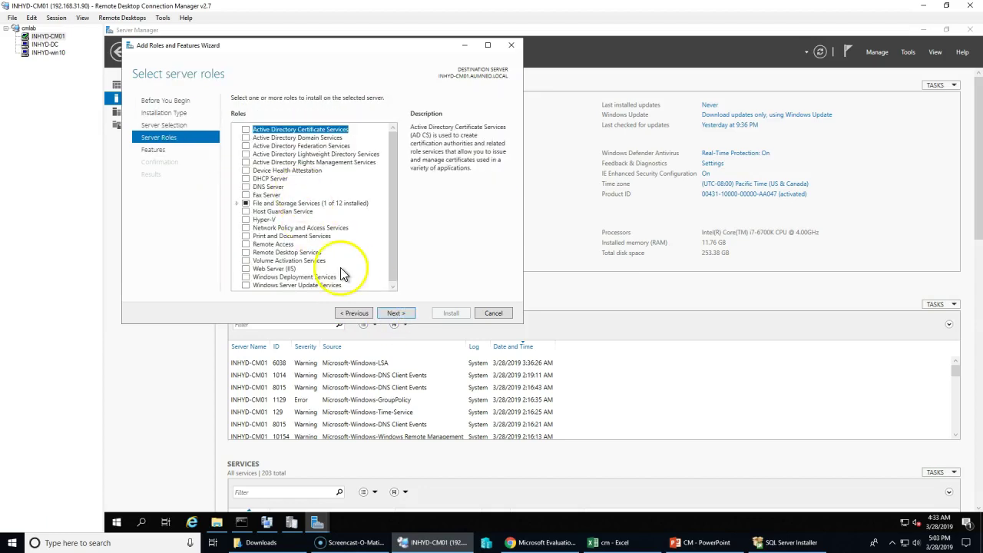
left_click(246, 268)
left_click(348, 267)
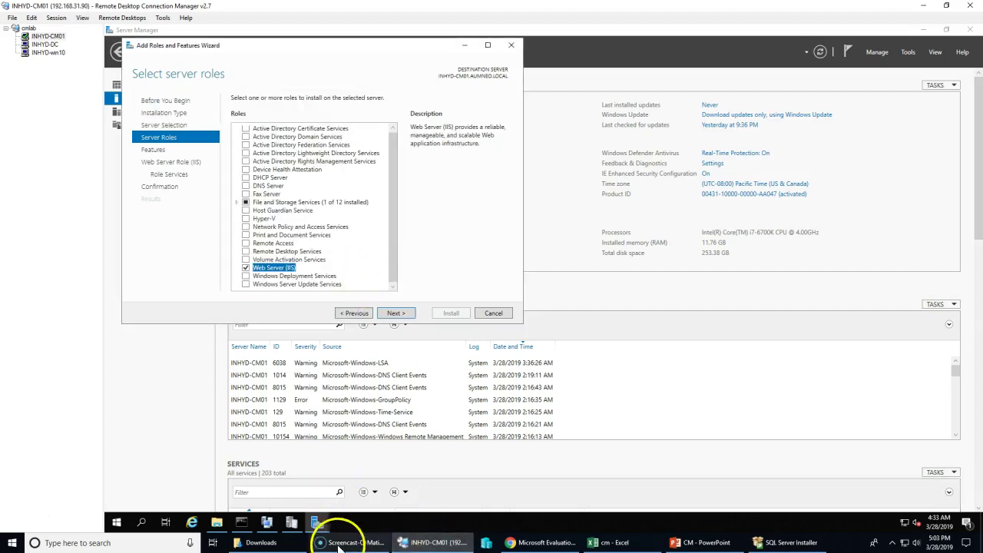
- Set the remote server's taskbar to never combine its buttons, and close Settings
left_click(387, 523)
left_click(407, 511)
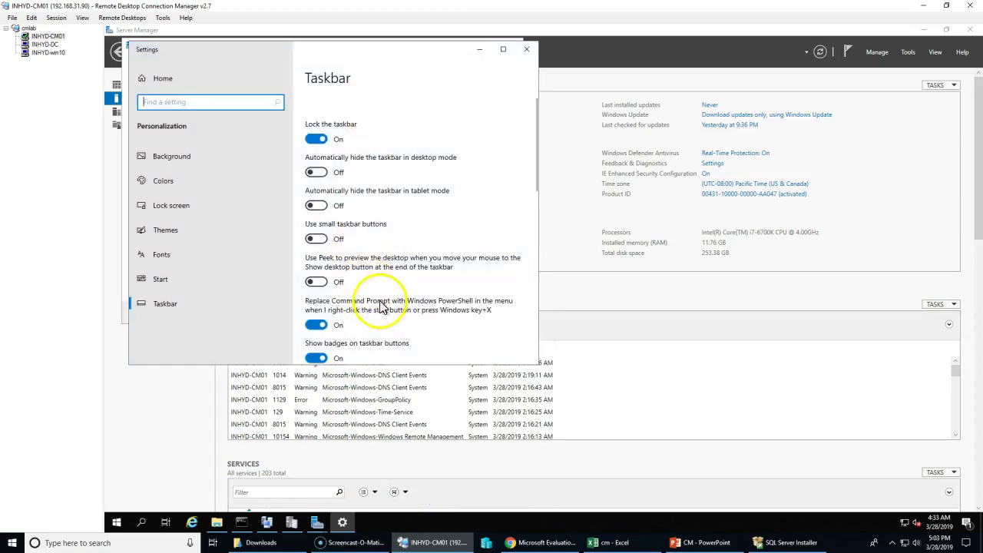
scroll(373, 308, "down", 3)
left_click(345, 195)
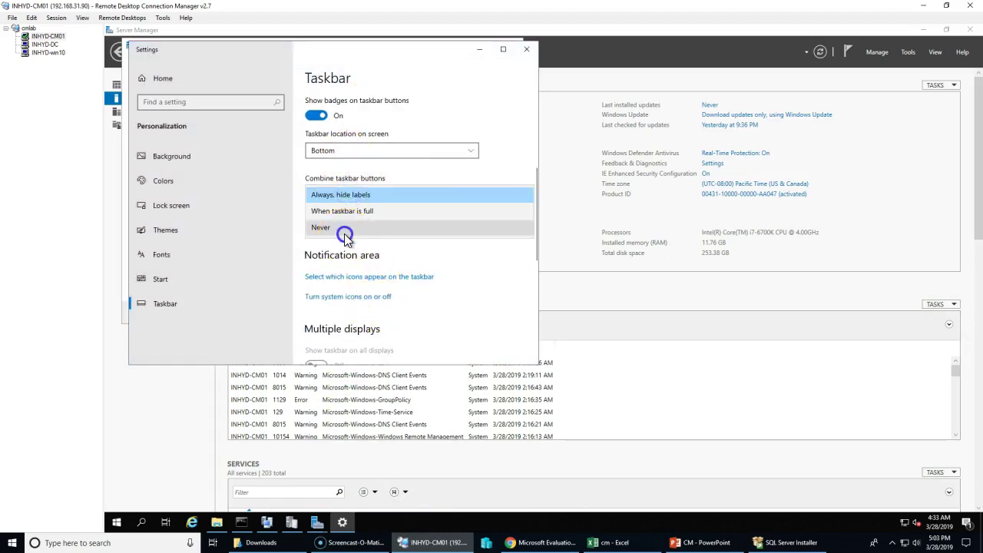
left_click(345, 228)
left_click(529, 57)
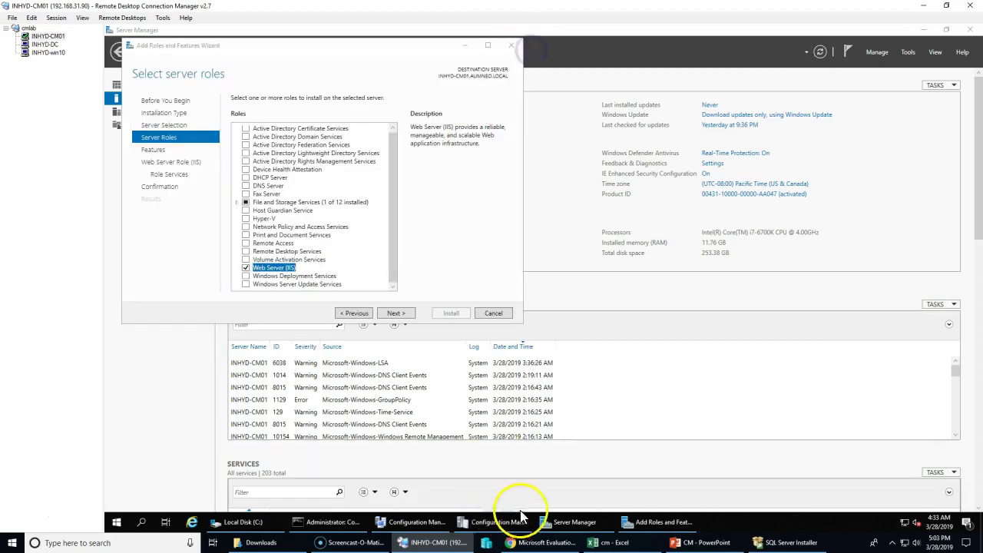
- Place the prerequisite check window beside the wizard and review its results, including the Remote Differential Compression entry
left_click(412, 522)
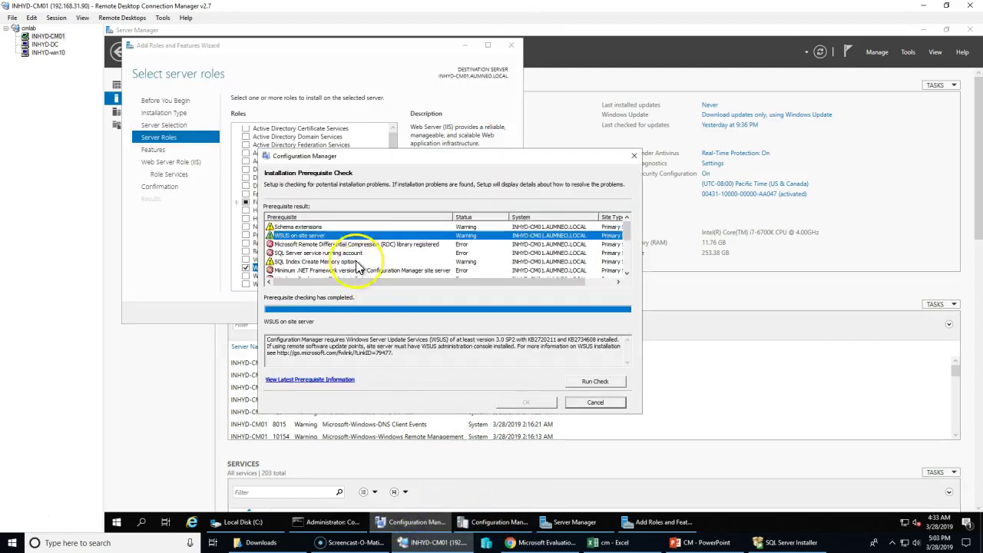
left_click_drag(398, 160, 674, 173)
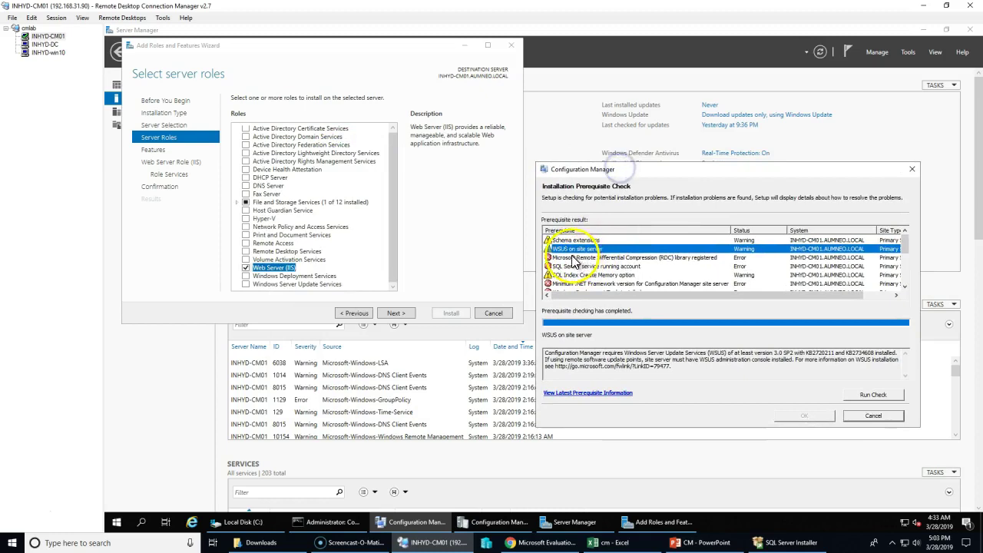
scroll(607, 269, "down", 4)
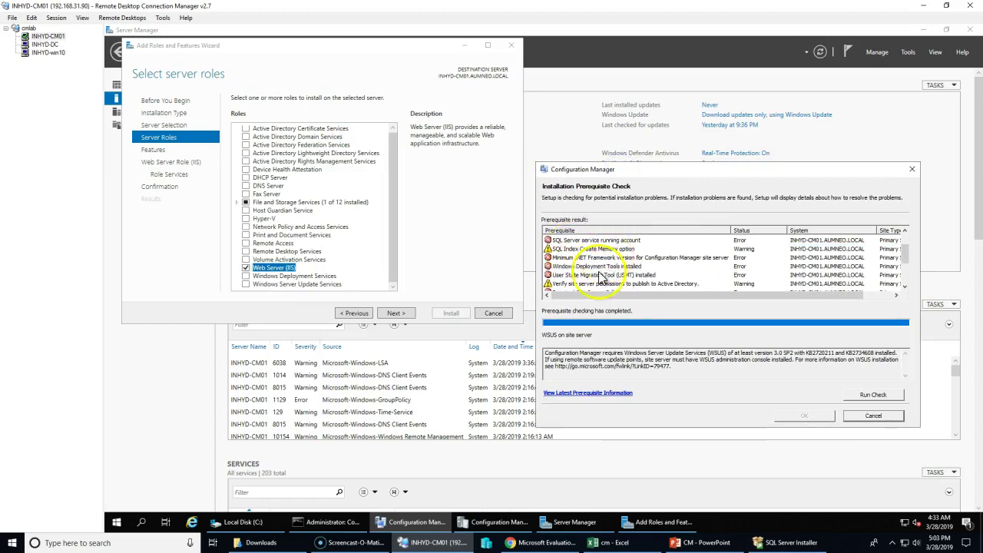
scroll(593, 276, "up", 4)
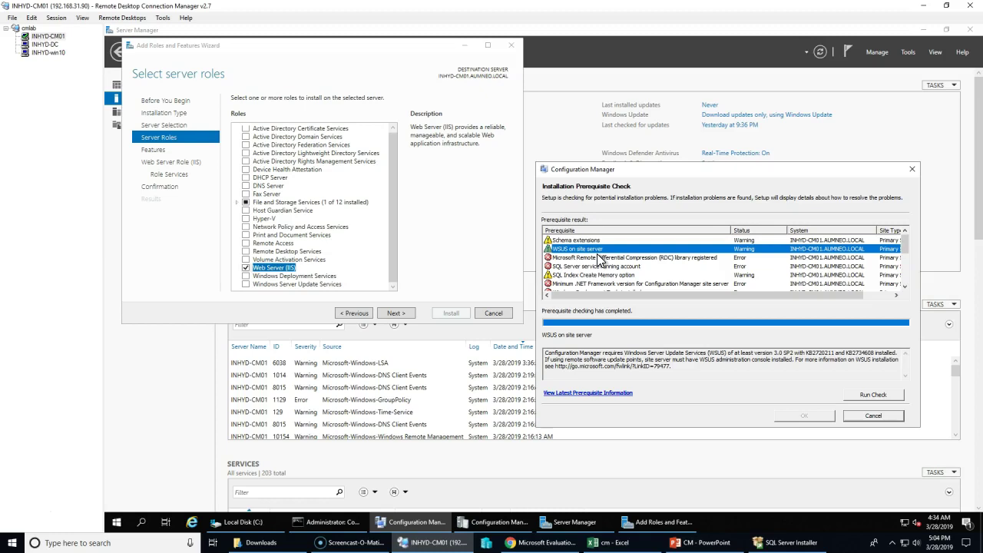
left_click(649, 259)
scroll(615, 273, "down", 5)
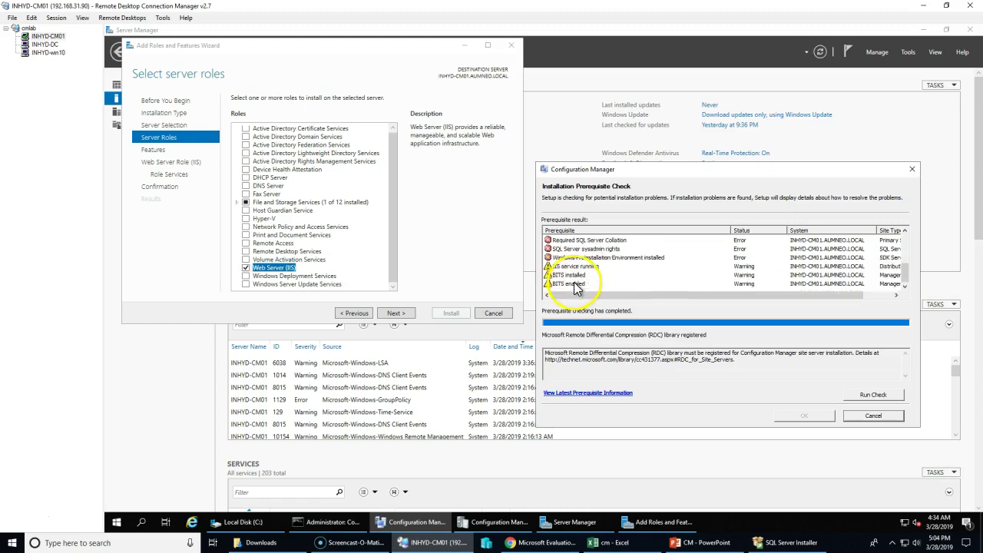
- Proceed to the features page and select .NET Framework 3.5 and ASP.NET 4.7 for installation
left_click(393, 315)
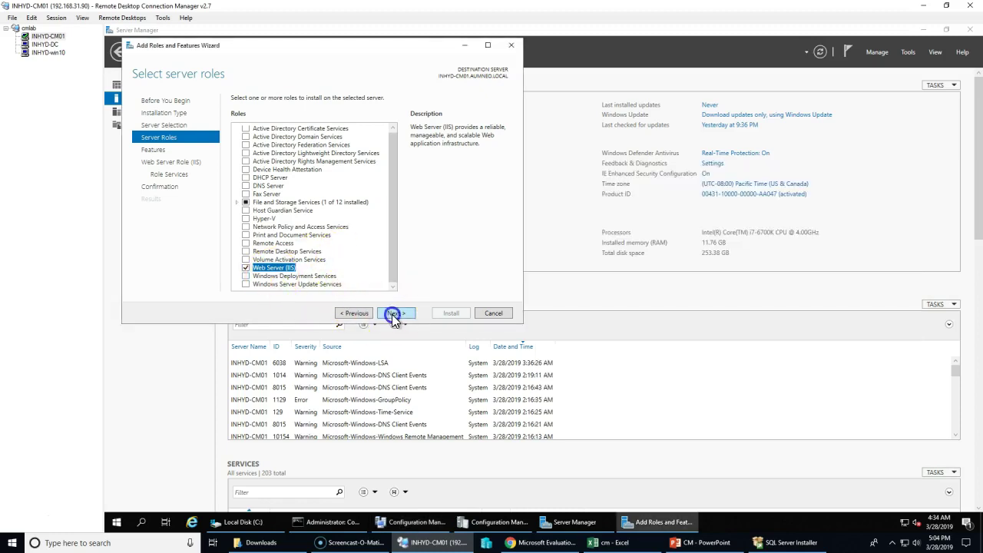
left_click(394, 314)
left_click(353, 313)
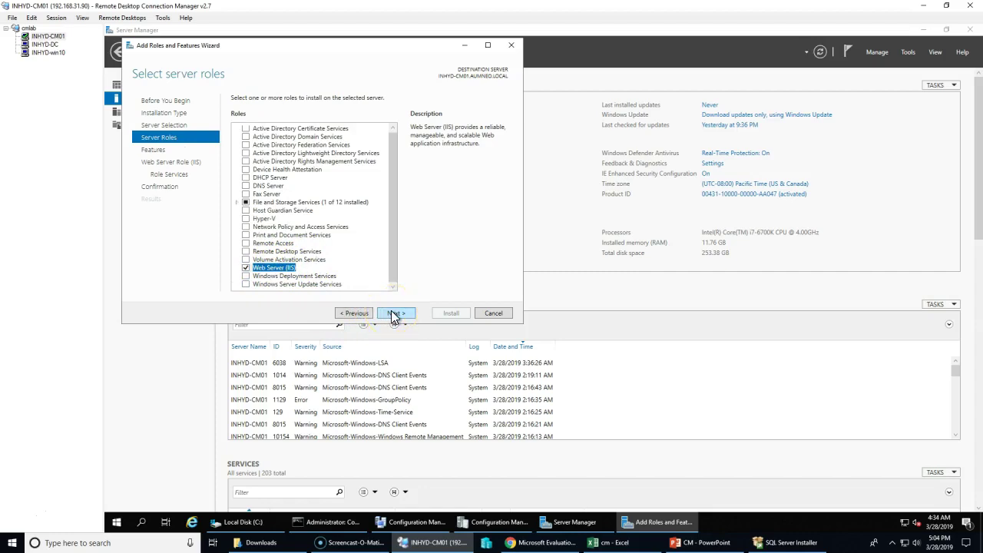
left_click(393, 313)
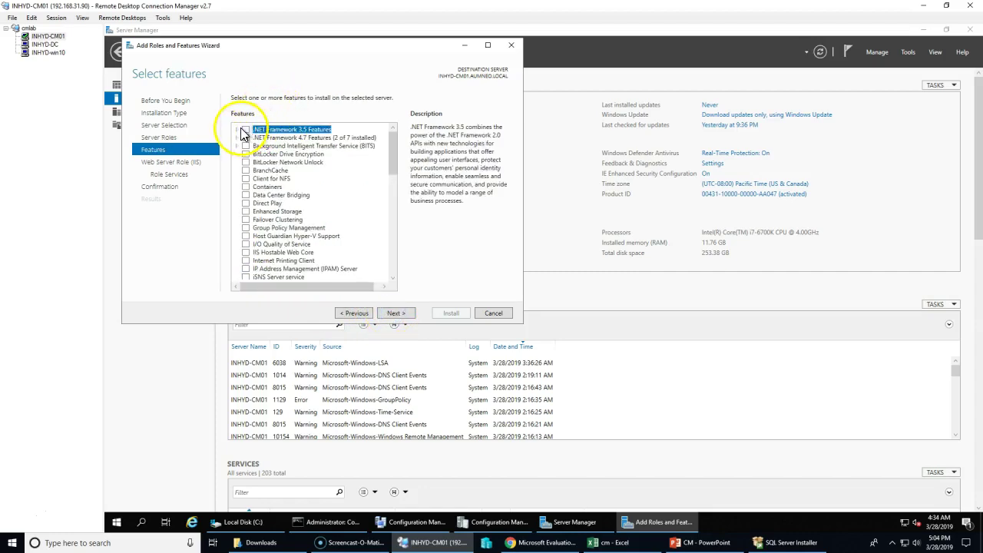
left_click(240, 130)
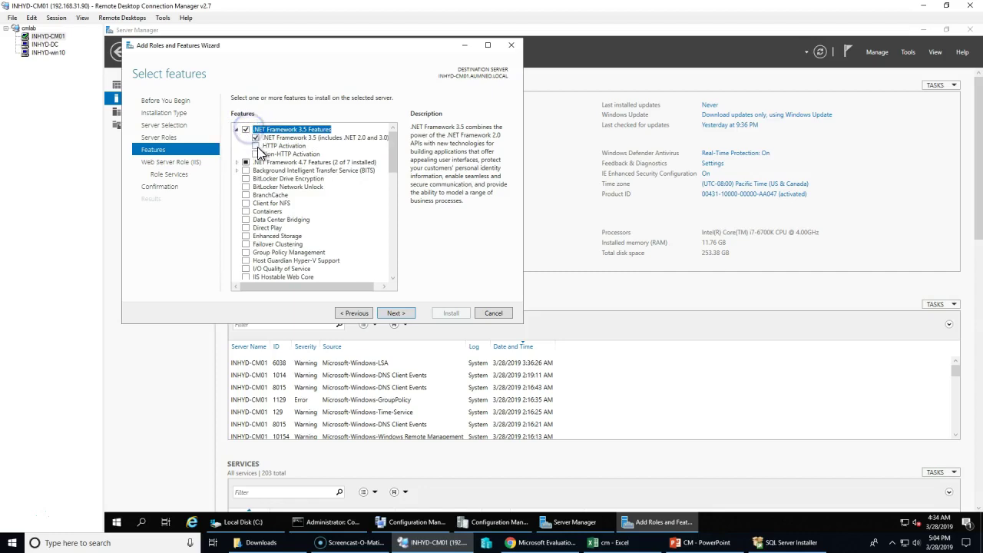
left_click(238, 162)
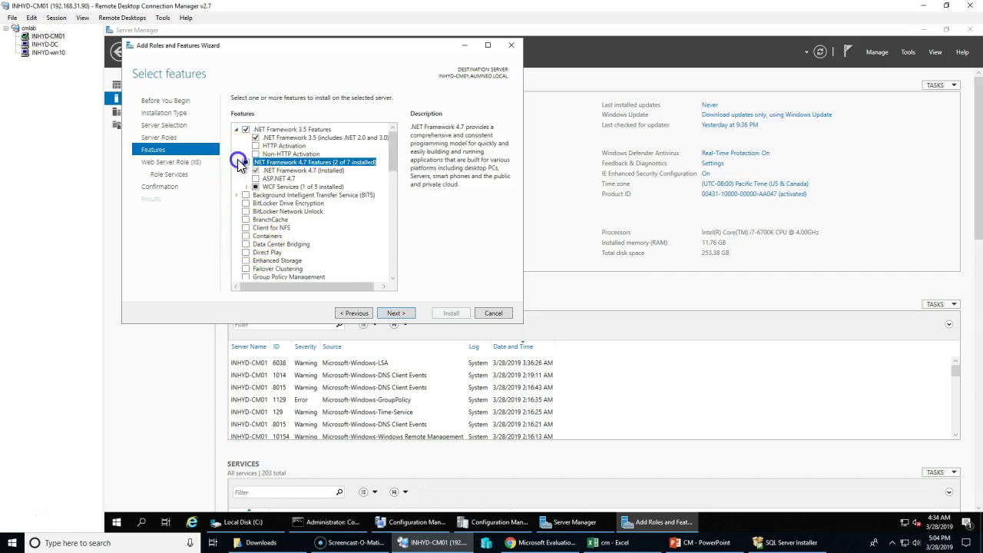
left_click(255, 179)
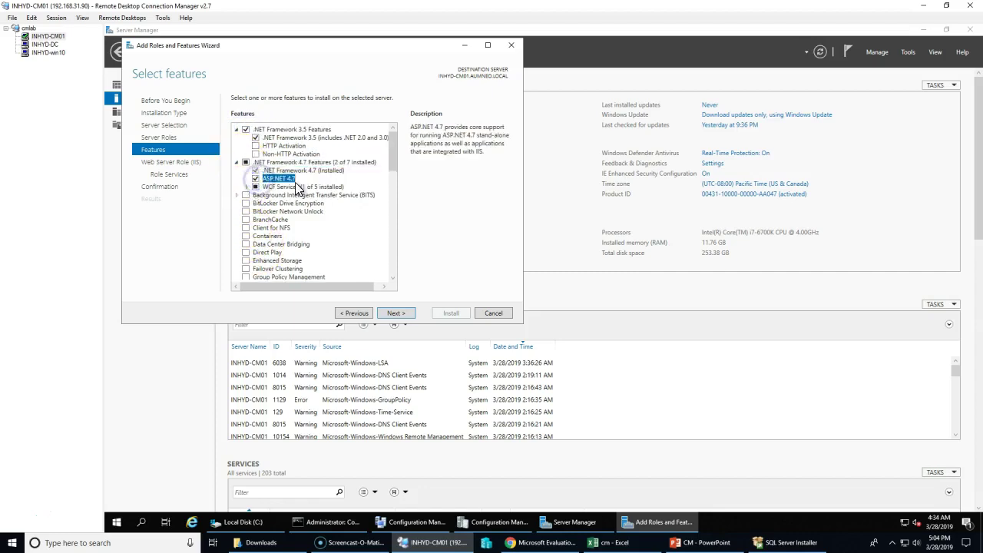
- Expand WCF Services and add Background Intelligent Transfer Service (BITS) together with its required features and management tools
left_click(237, 187)
scroll(254, 265, "down", 5)
scroll(257, 246, "down", 12)
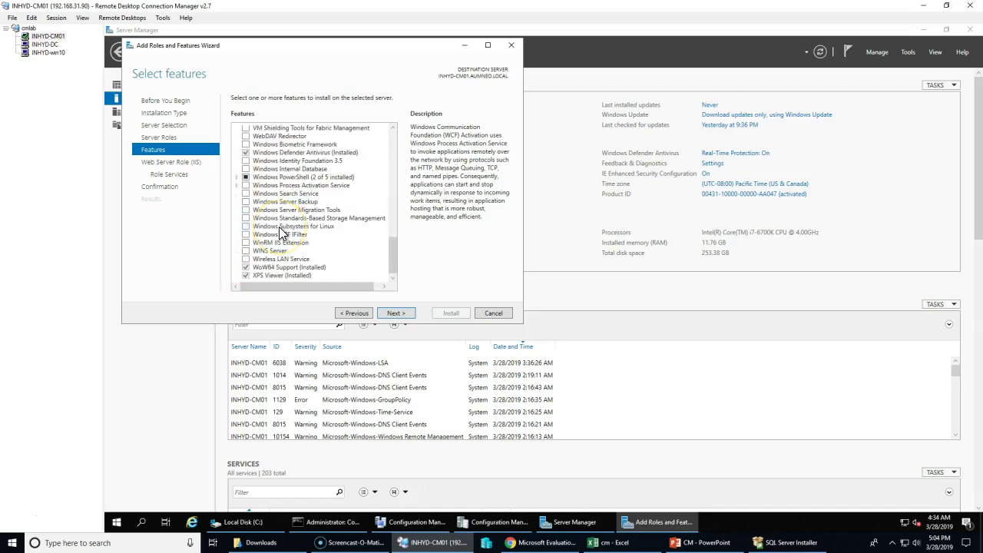
scroll(329, 187, "up", 12)
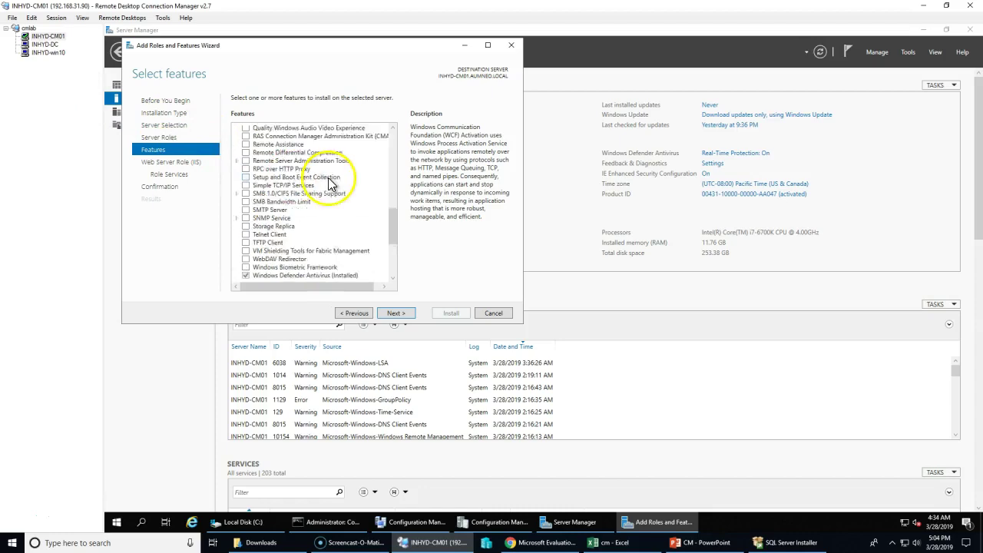
scroll(326, 187, "up", 4)
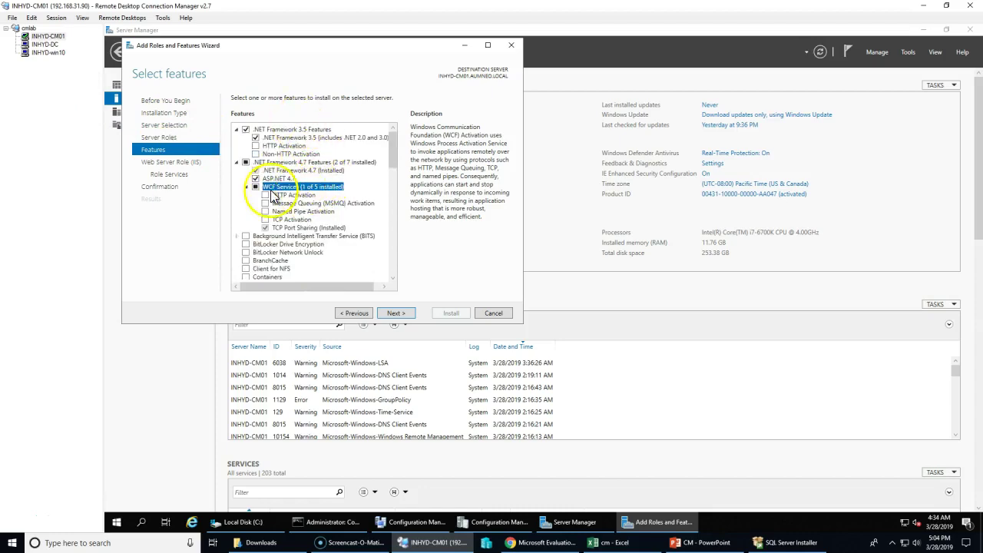
left_click(246, 236)
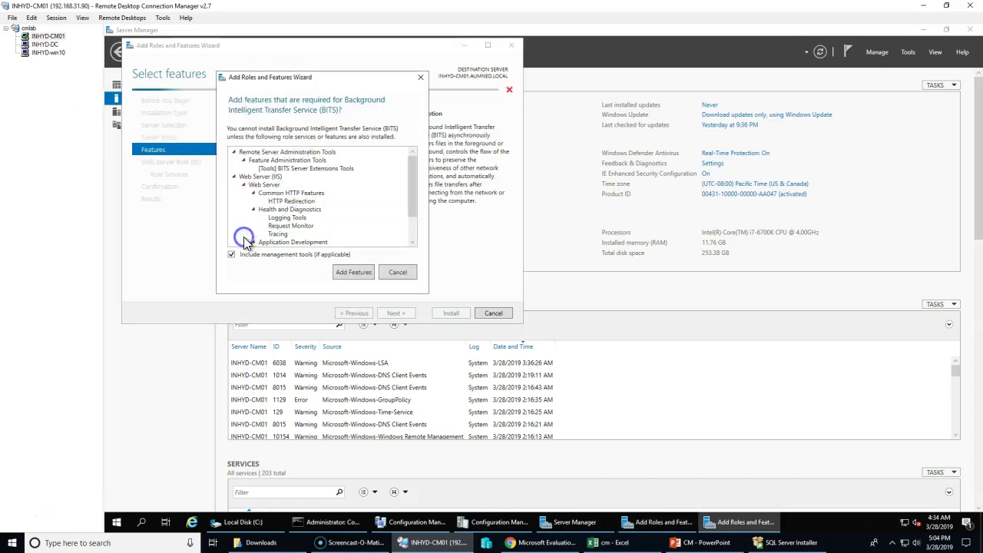
left_click(344, 272)
- Expand Background Intelligent Transfer Service (BITS) and include Compact Server alongside IIS Server Extension
scroll(311, 235, "down", 4)
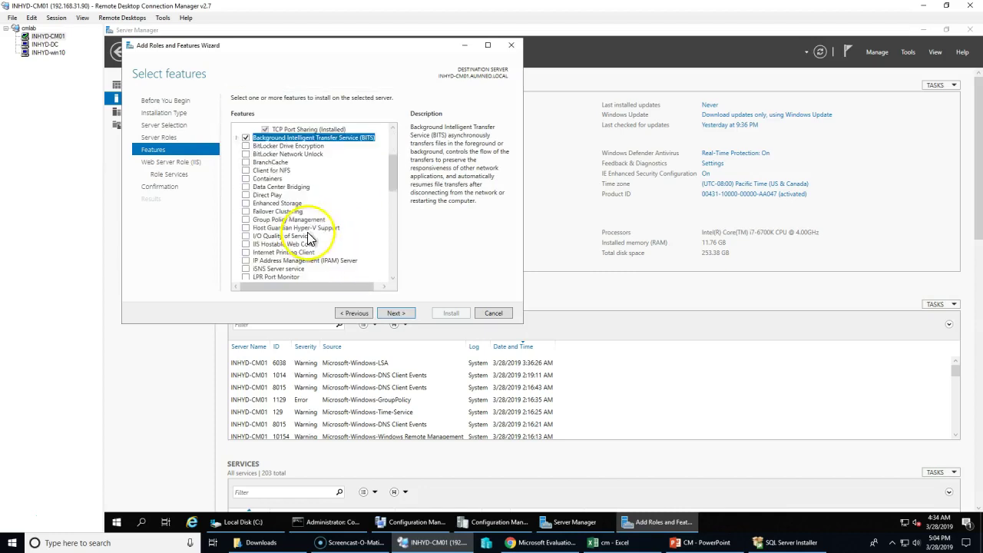
left_click(237, 138)
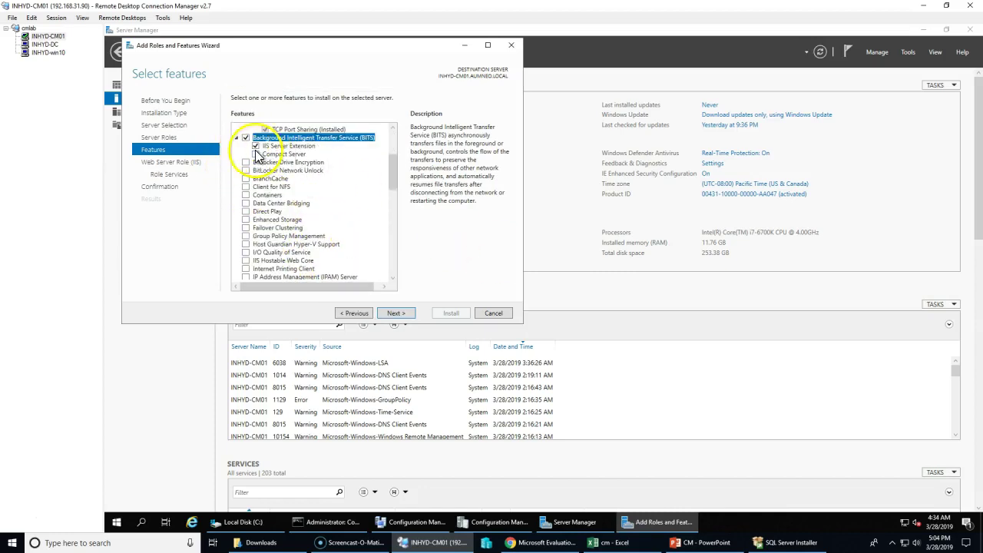
left_click(255, 146)
left_click(245, 138)
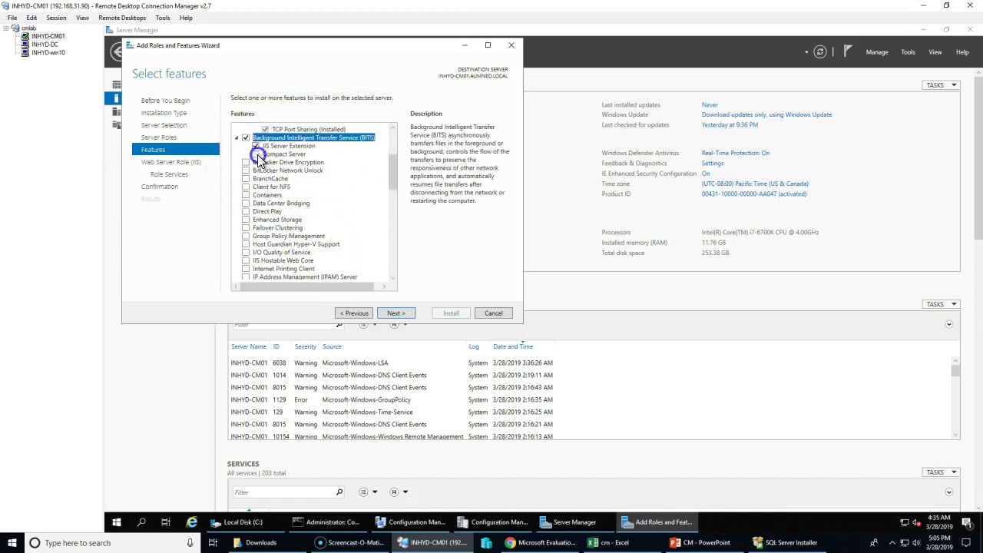
left_click(257, 155)
- Select the Remote Differential Compression feature for installation
scroll(324, 262, "down", 1)
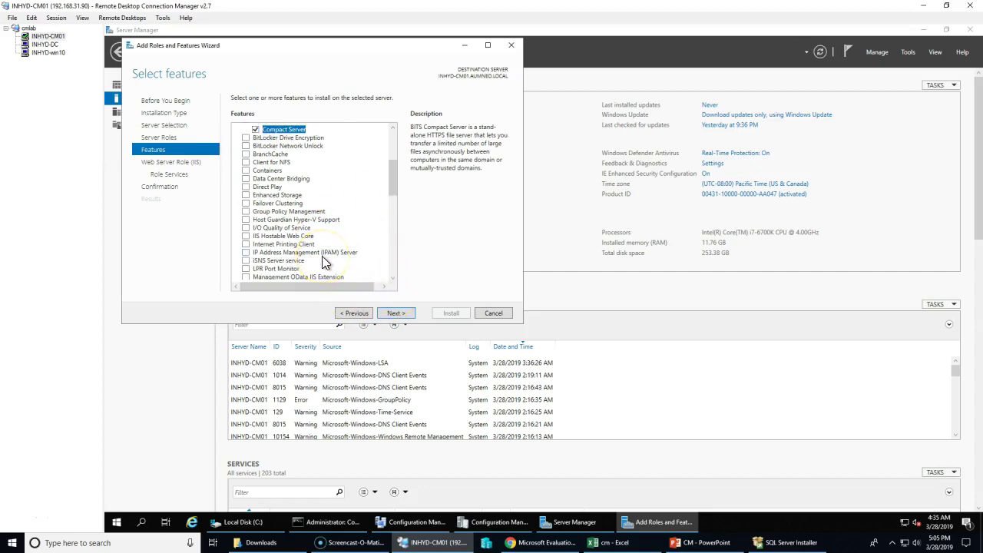
scroll(324, 262, "down", 11)
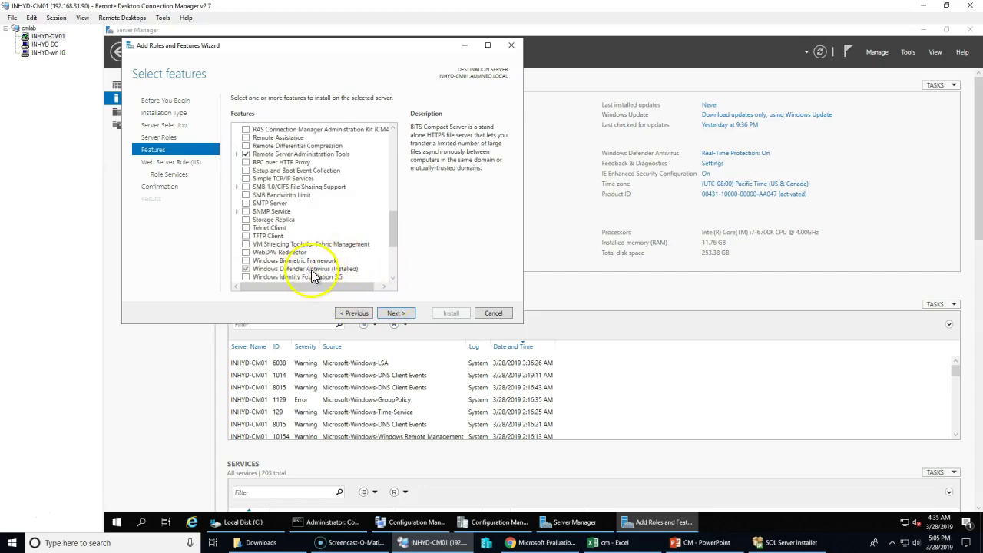
scroll(284, 260, "down", 5)
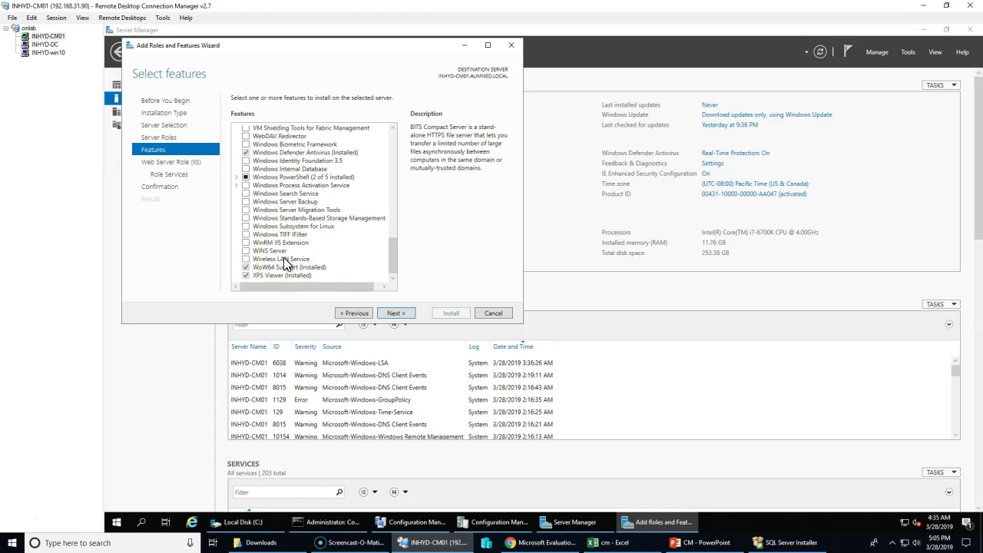
scroll(283, 257, "up", 5)
scroll(281, 219, "up", 1)
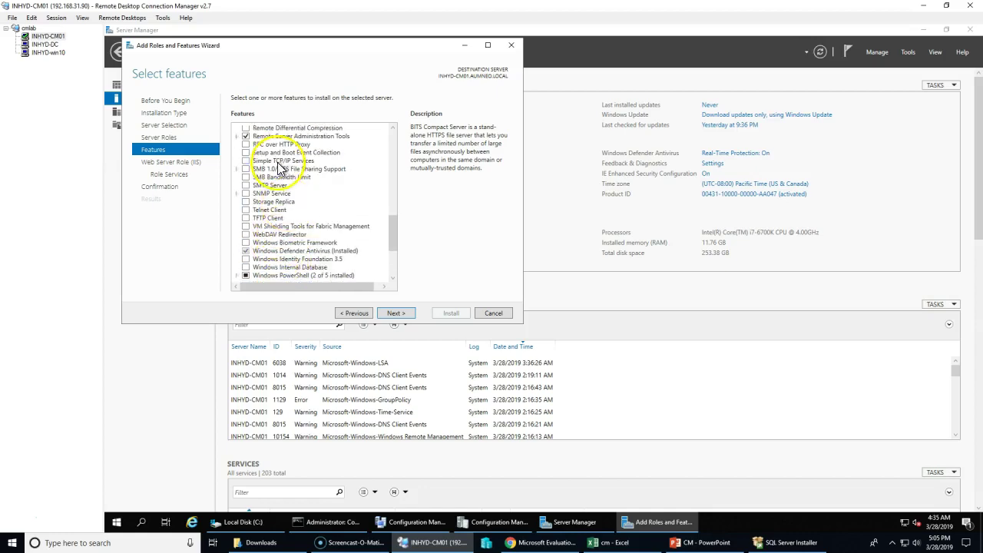
left_click(286, 127)
scroll(277, 177, "up", 2)
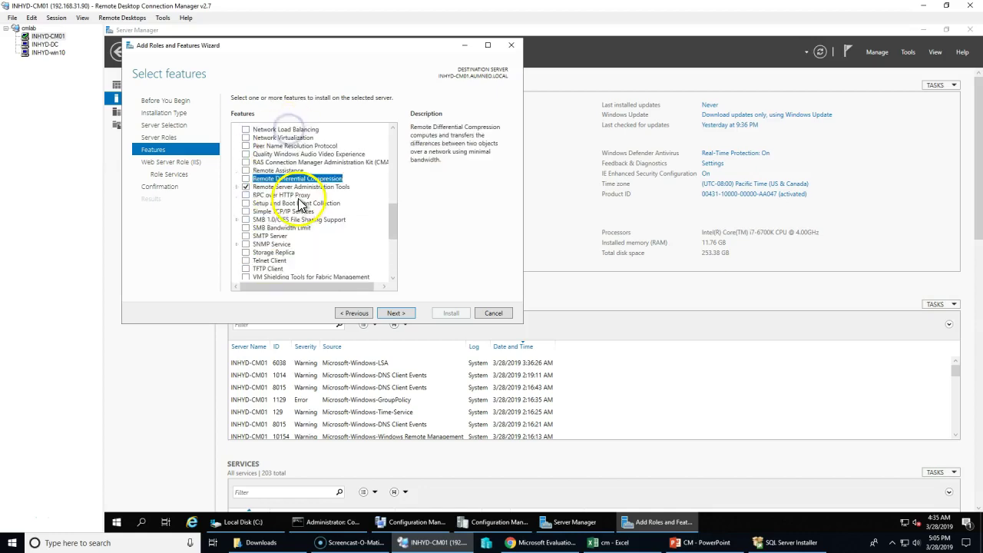
left_click(247, 180)
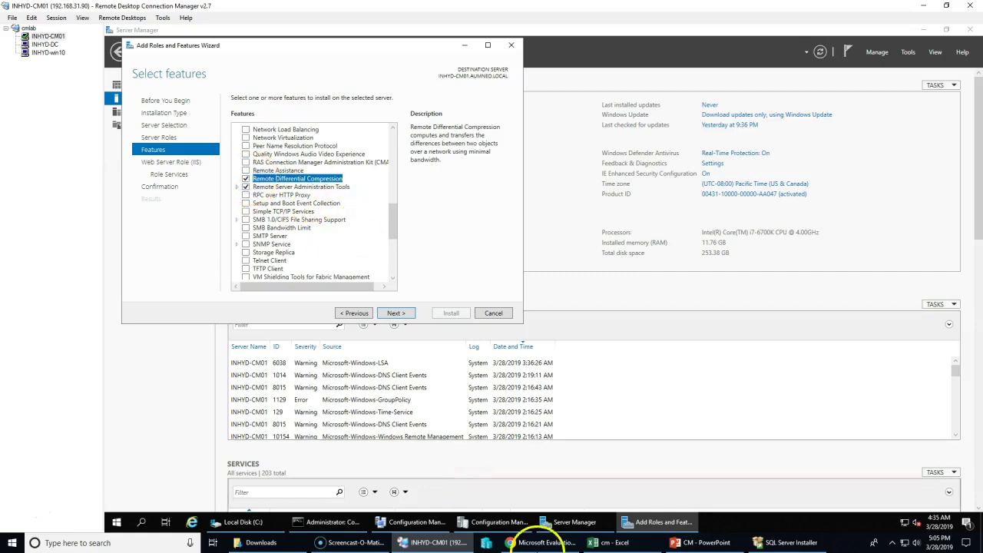
- Compare the remaining features with the prerequisite check results and proceed to the Web Server (IIS) role services
scroll(374, 253, "down", 4)
scroll(374, 252, "down", 2)
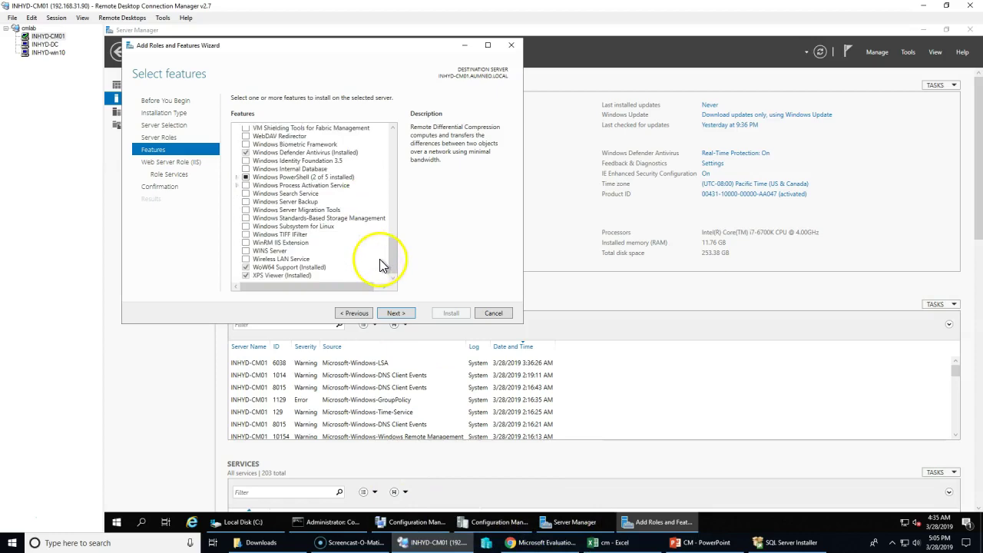
scroll(361, 273, "up", 4)
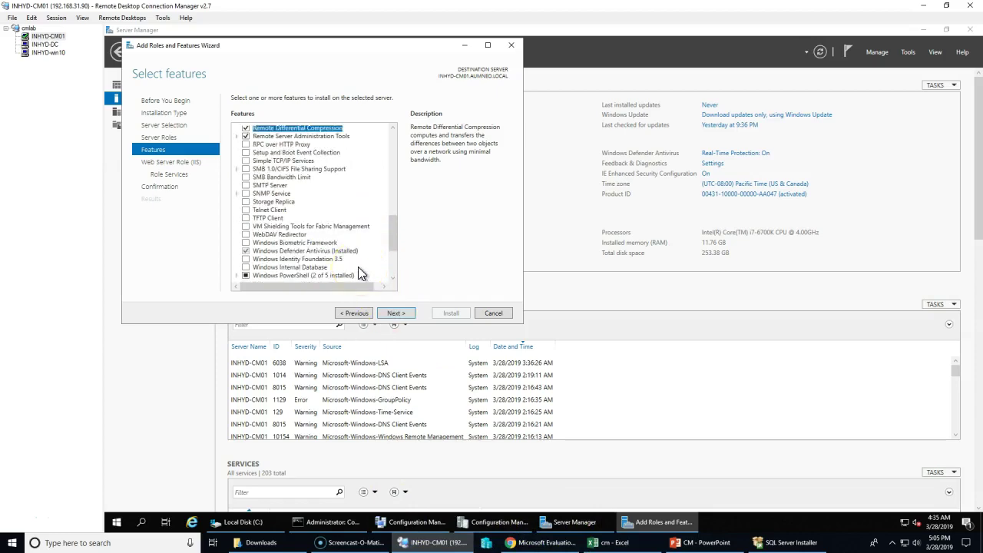
scroll(358, 267, "down", 4)
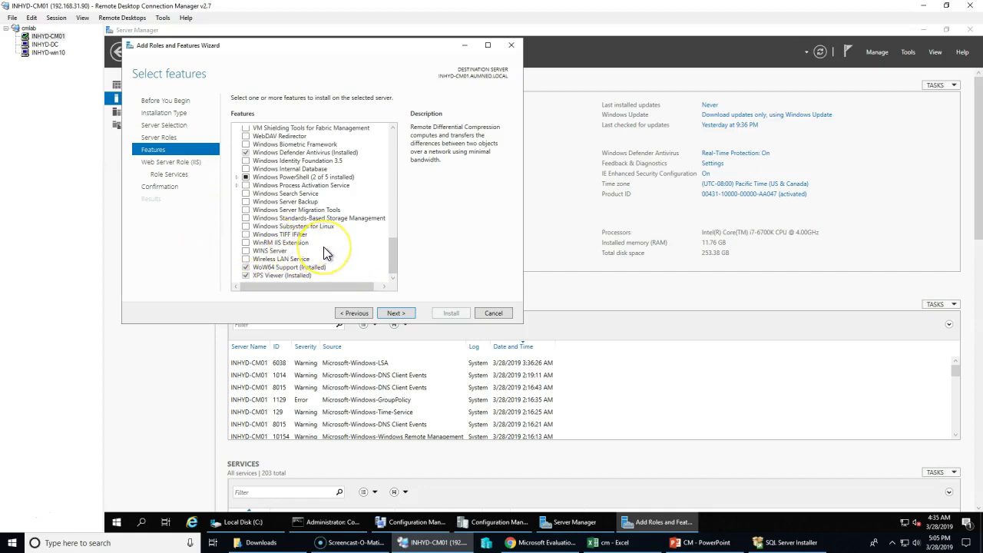
left_click(436, 523)
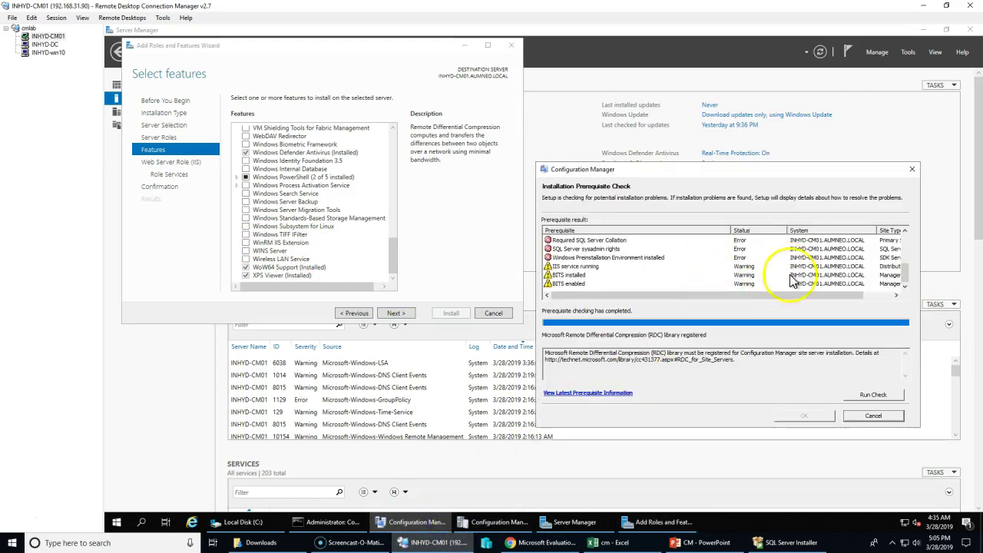
scroll(648, 275, "up", 3)
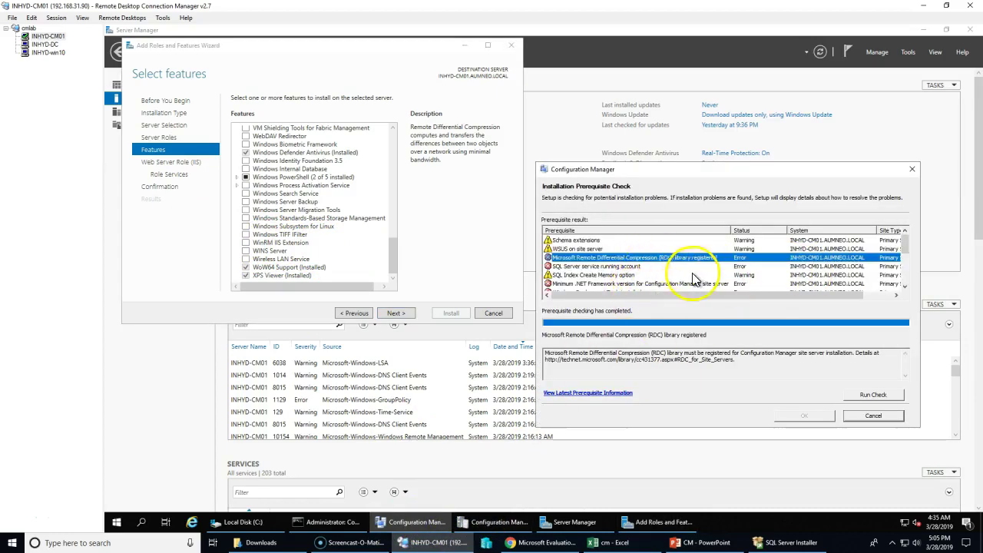
left_click(395, 316)
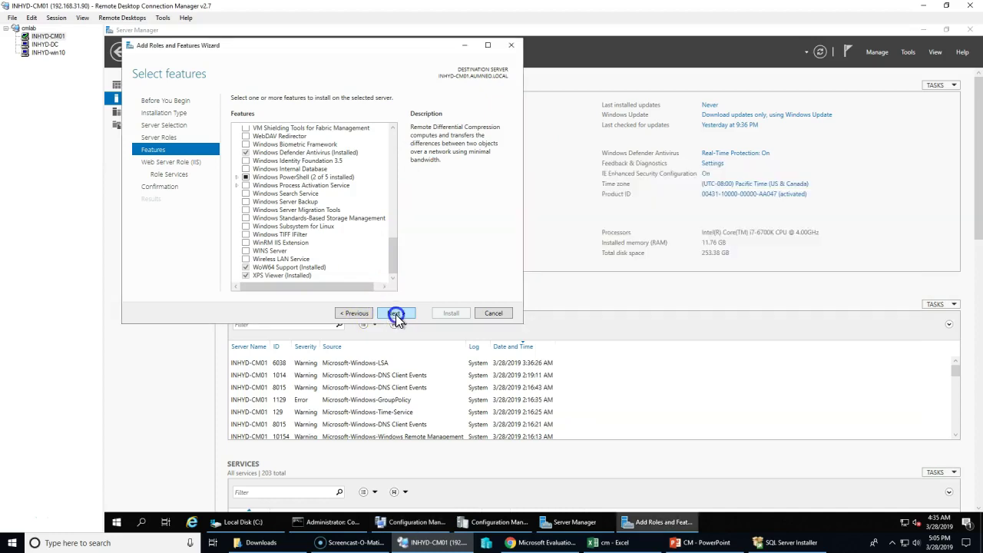
left_click(395, 315)
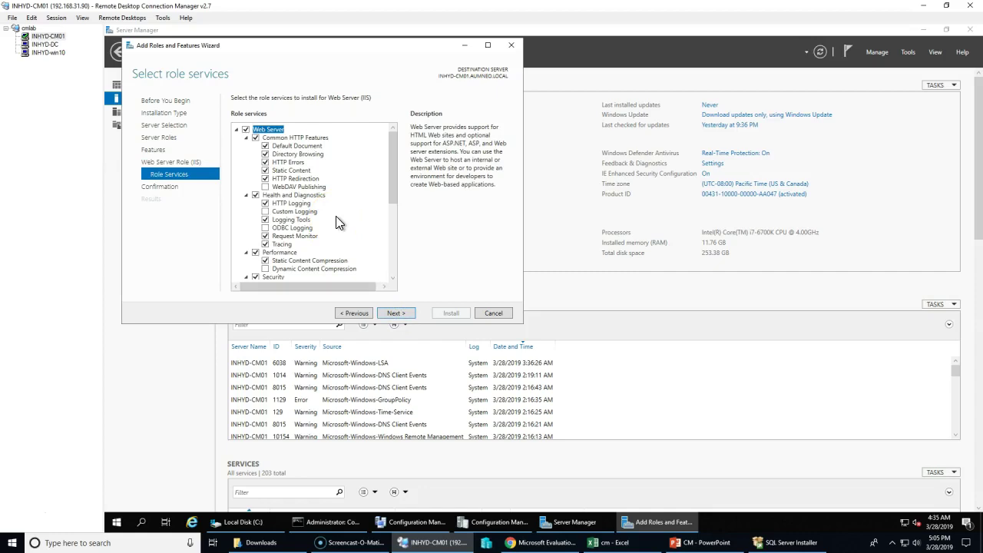
- Add WebDAV Publishing, Dynamic Content Compression and Windows Authentication to the Web Server role services
scroll(338, 239, "down", 5)
scroll(351, 253, "up", 5)
scroll(318, 238, "down", 3)
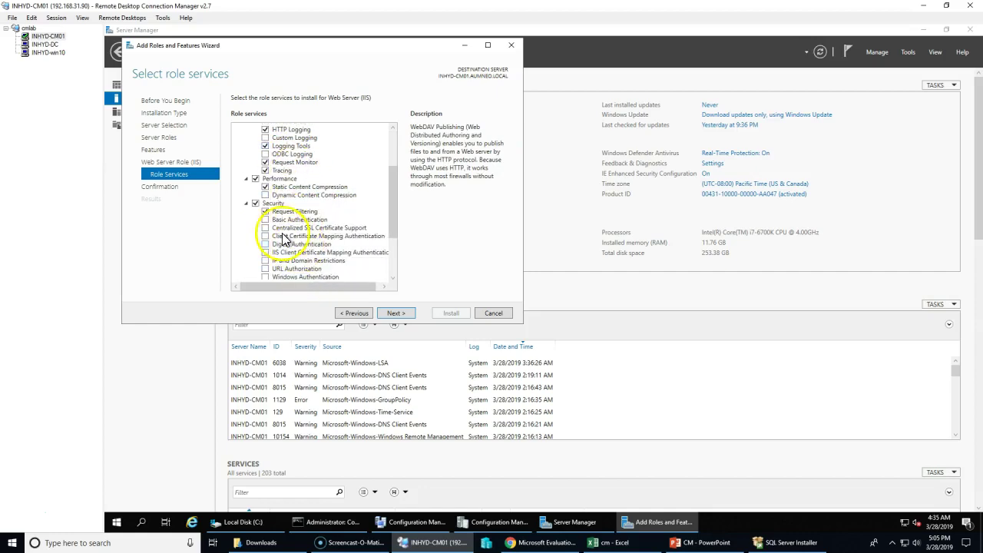
left_click(265, 195)
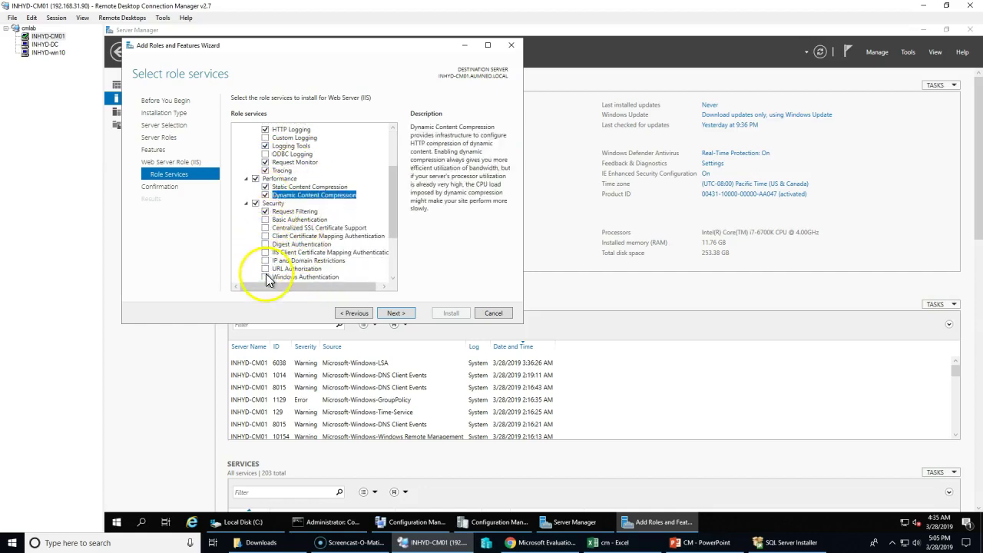
left_click(266, 277)
- Under Management Tools, add IIS 6 Management Console, IIS 6 Scripting Tools, IIS 6 WMI Compatibility, IIS Management Scripts and Tools, and Management Service
scroll(280, 243, "down", 3)
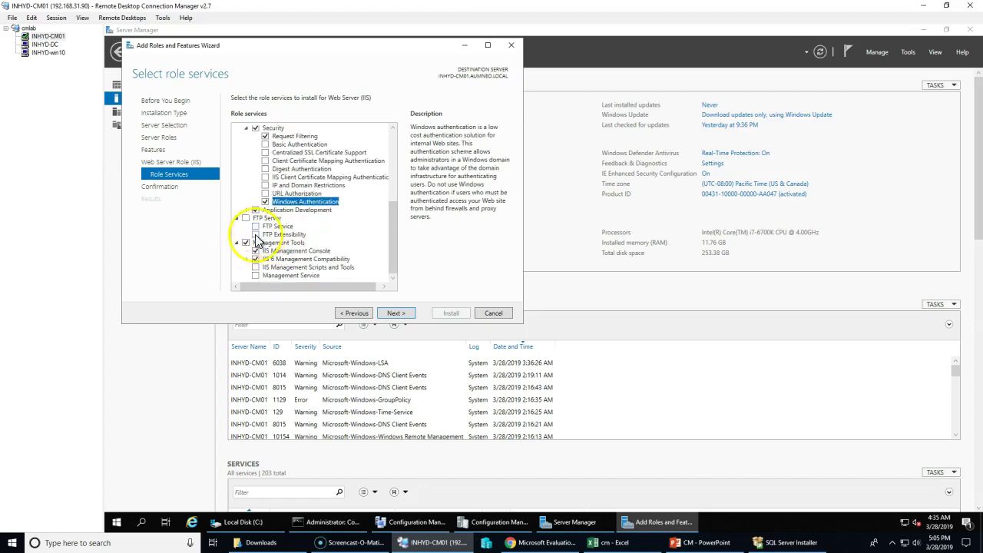
left_click(246, 259)
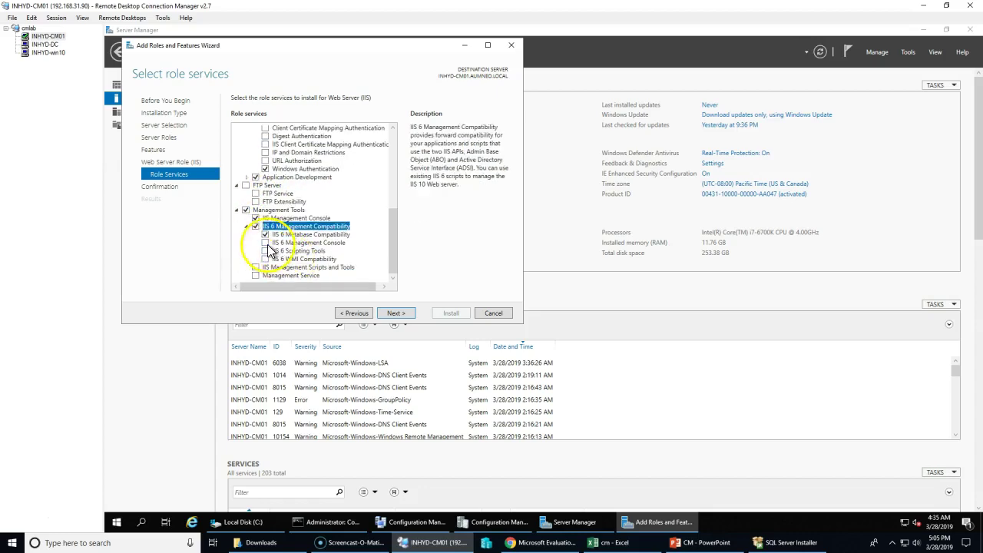
left_click(265, 243)
left_click(265, 251)
left_click(339, 274)
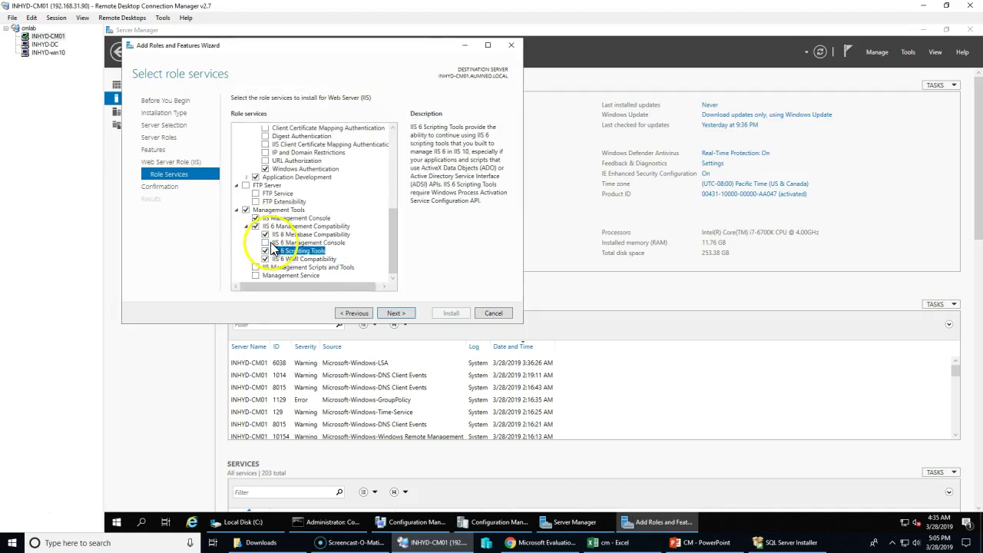
left_click(265, 242)
left_click(256, 268)
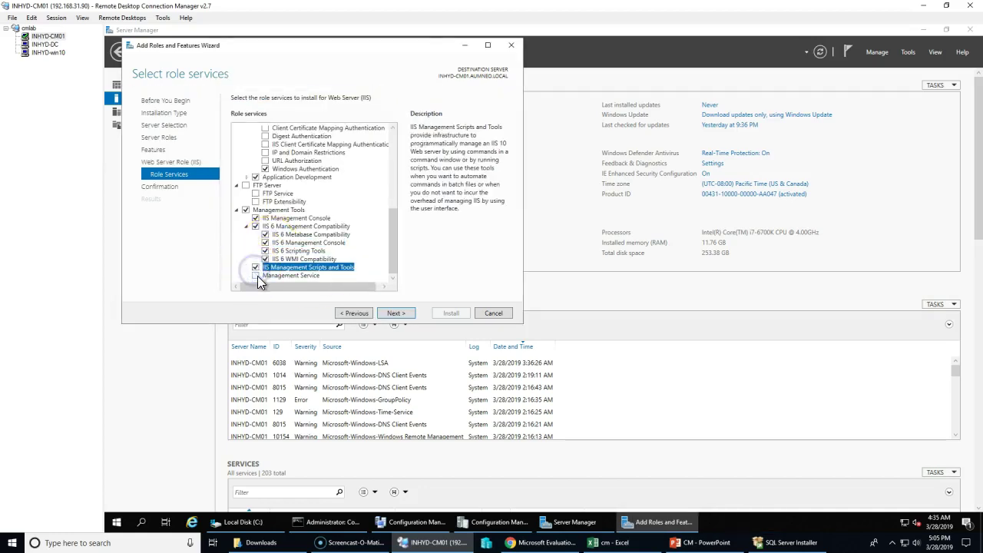
left_click(257, 275)
- Review the selected role services, then install the chosen roles and features and close the wizard
left_click(286, 211)
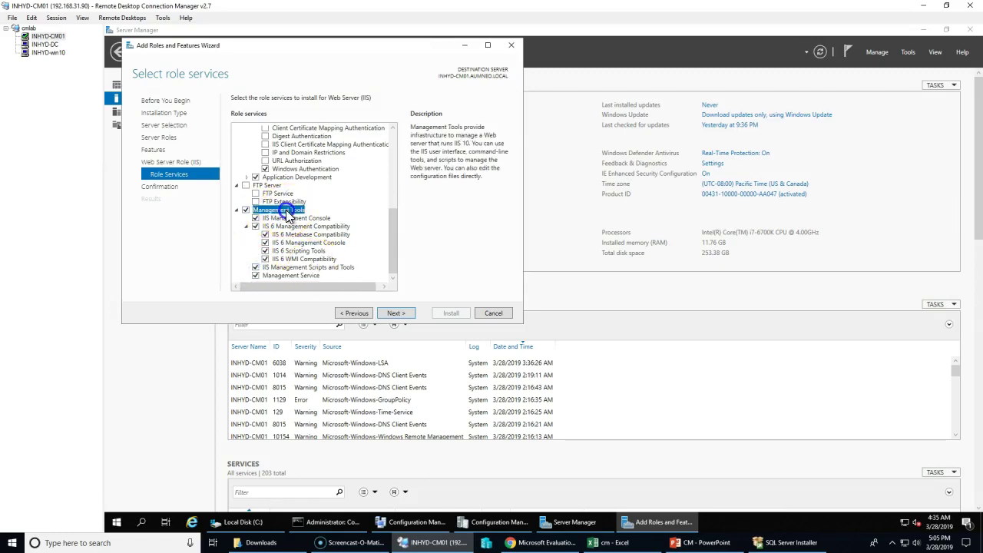
left_click(237, 210)
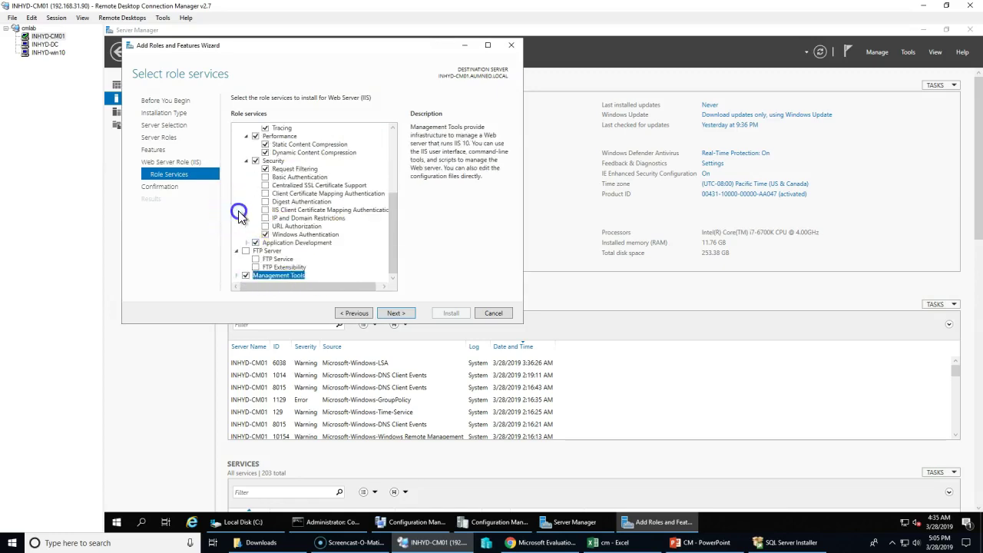
left_click(239, 277)
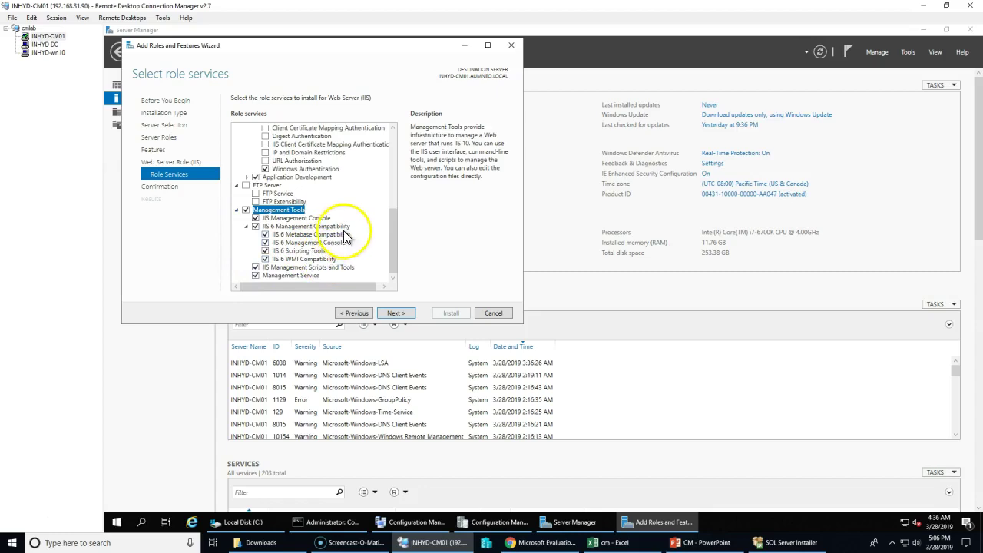
scroll(328, 259, "up", 4)
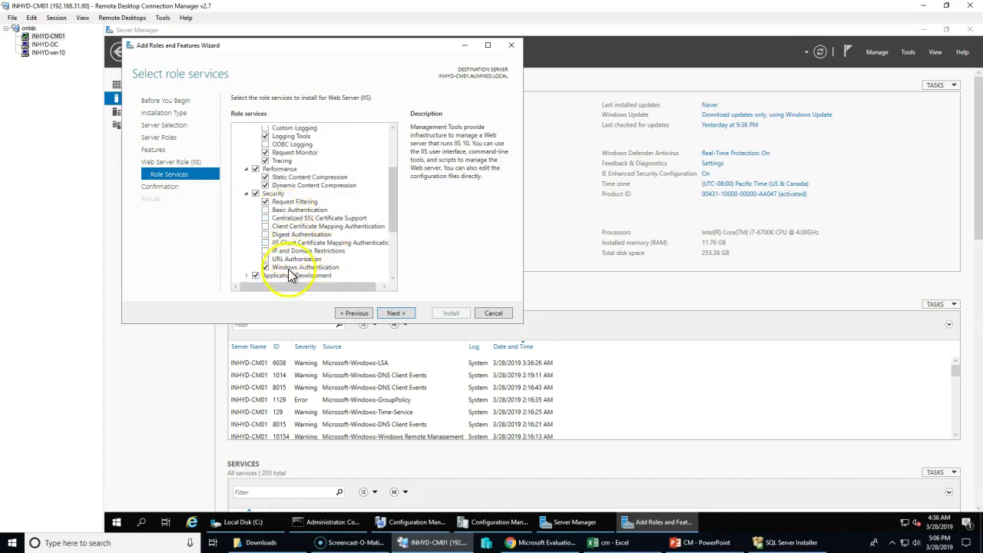
scroll(327, 258, "up", 3)
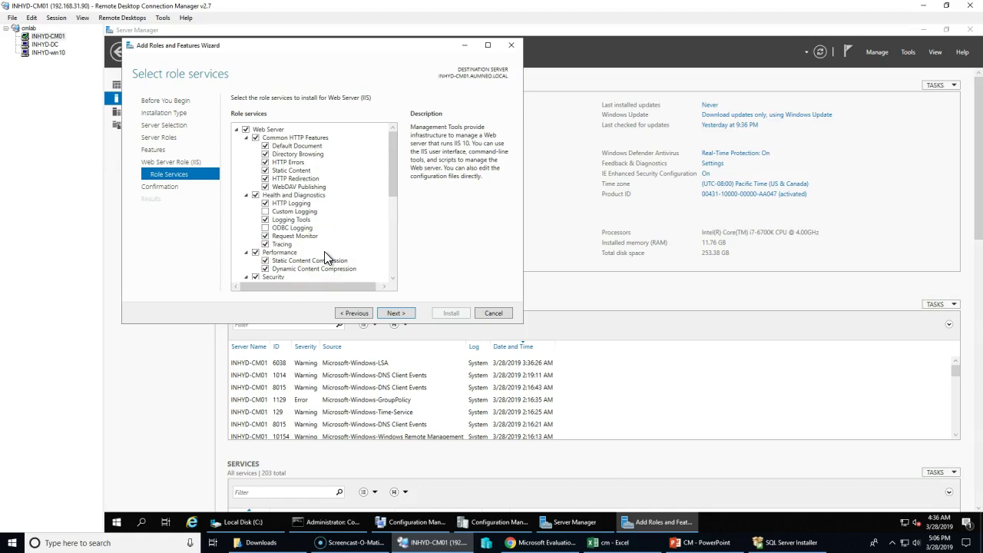
scroll(324, 258, "down", 4)
left_click(397, 313)
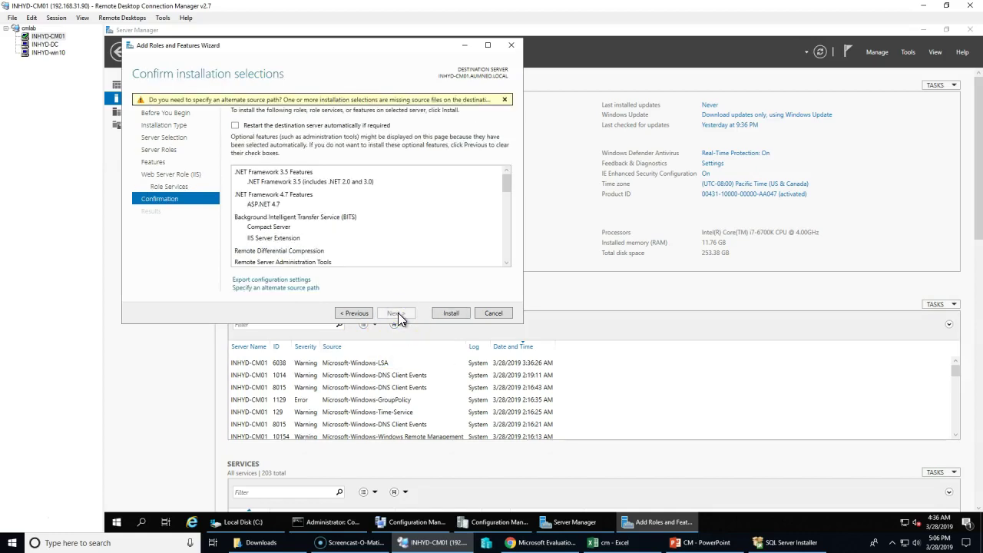
left_click(455, 315)
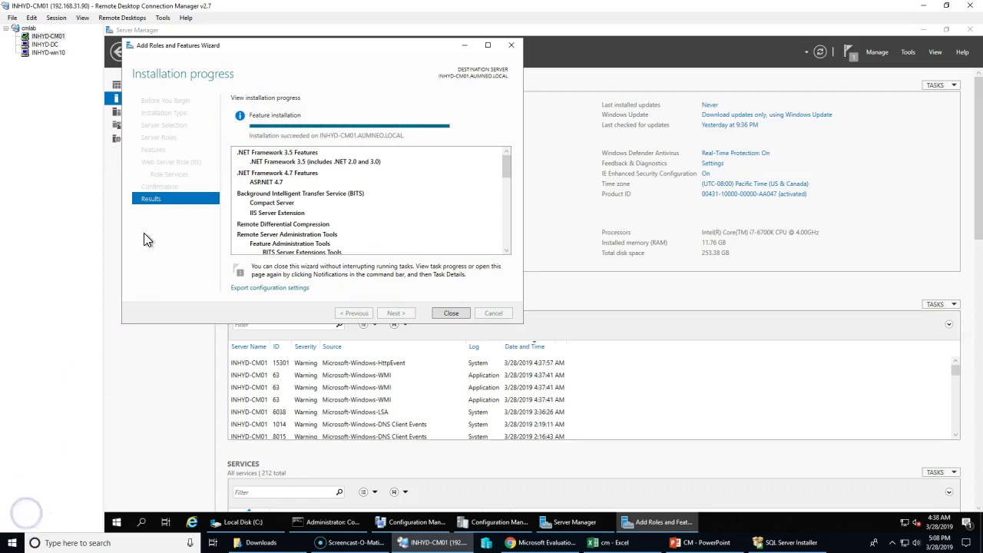
left_click(443, 315)
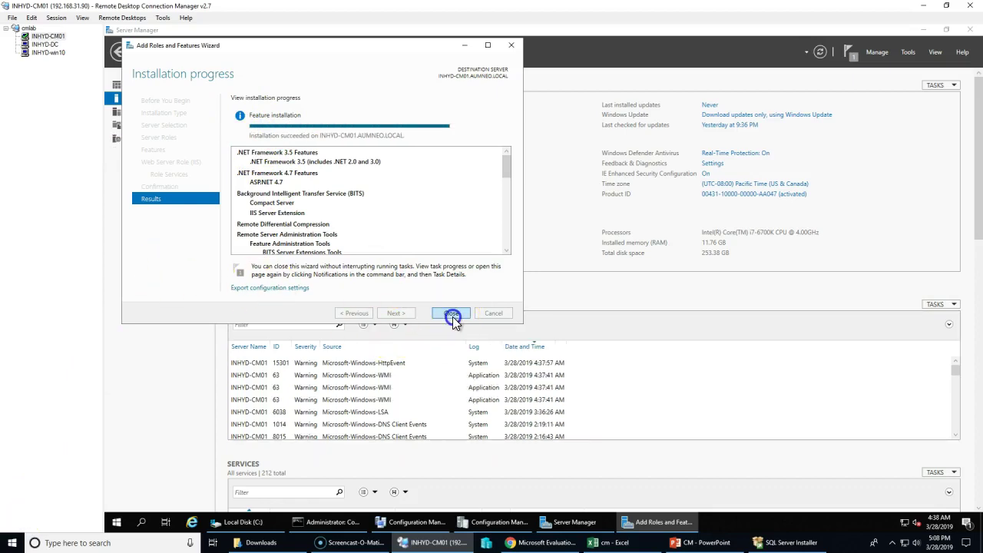
- Examine the prerequisite check results, including the details of the IIS service running, BITS installed and BITS enabled entries
scroll(722, 280, "down", 5)
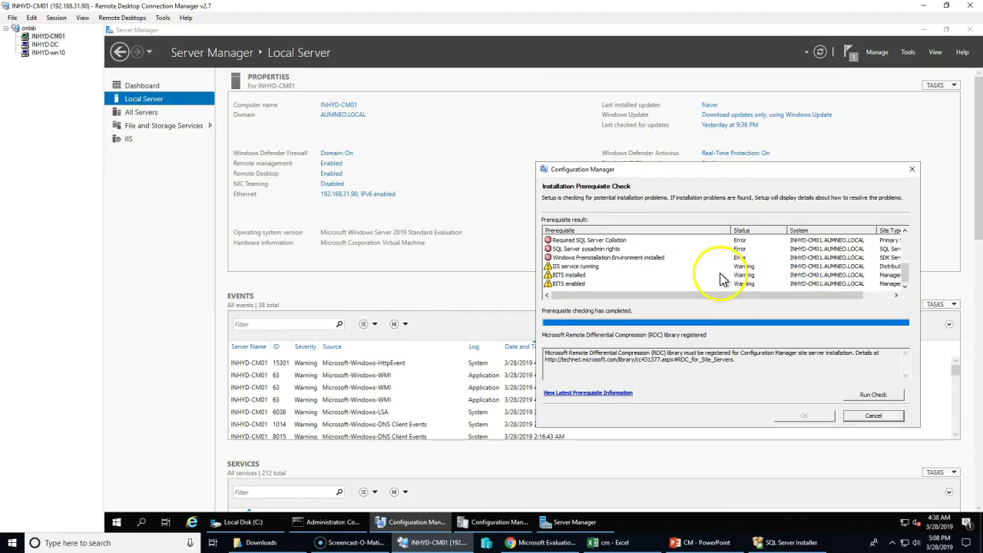
left_click(565, 267)
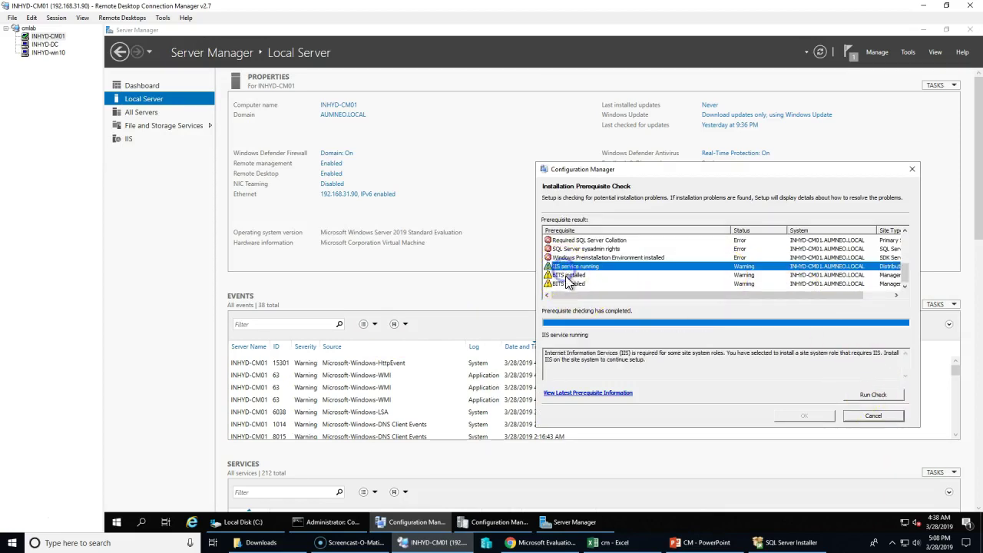
left_click(573, 284)
left_click(572, 275)
left_click(574, 267)
scroll(584, 276, "up", 4)
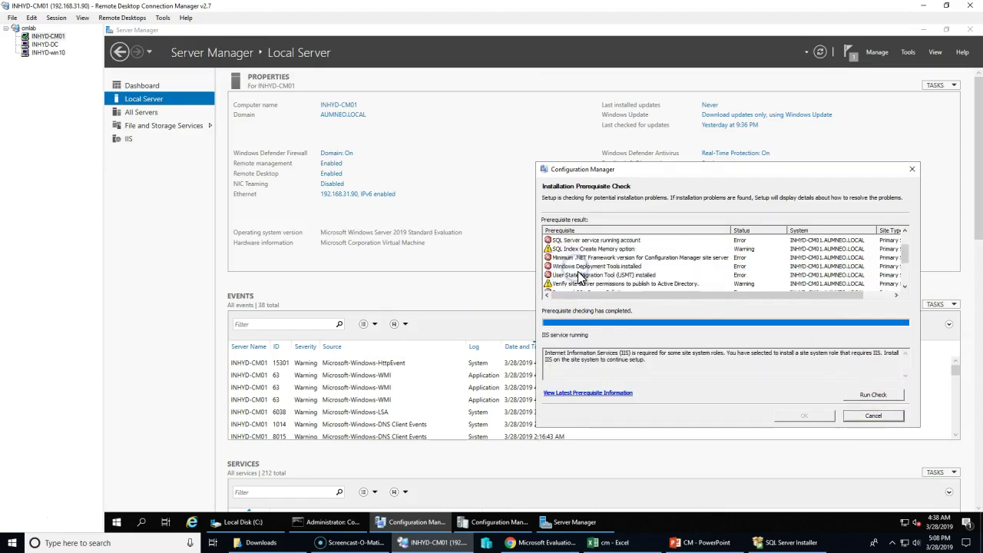
scroll(638, 296, "down", 4)
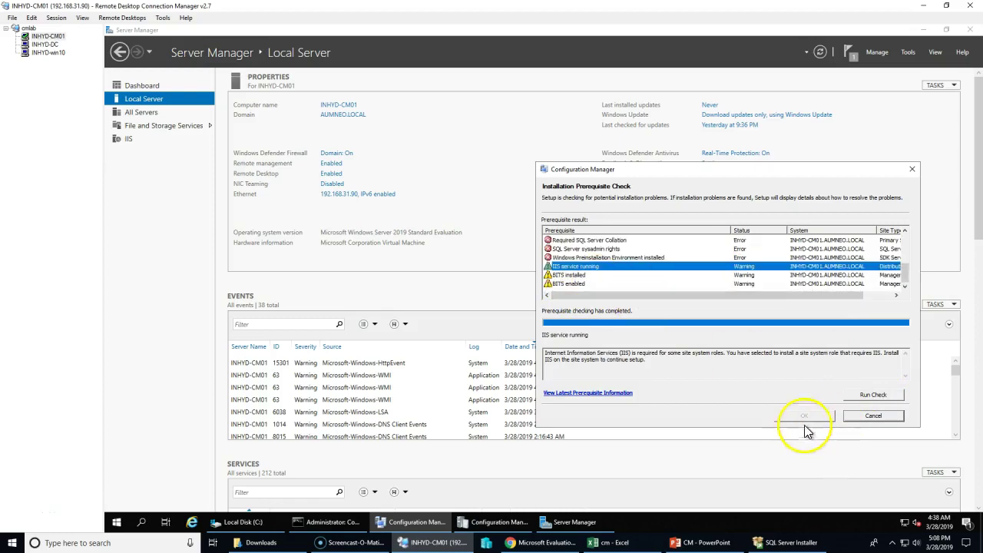
left_click(571, 283)
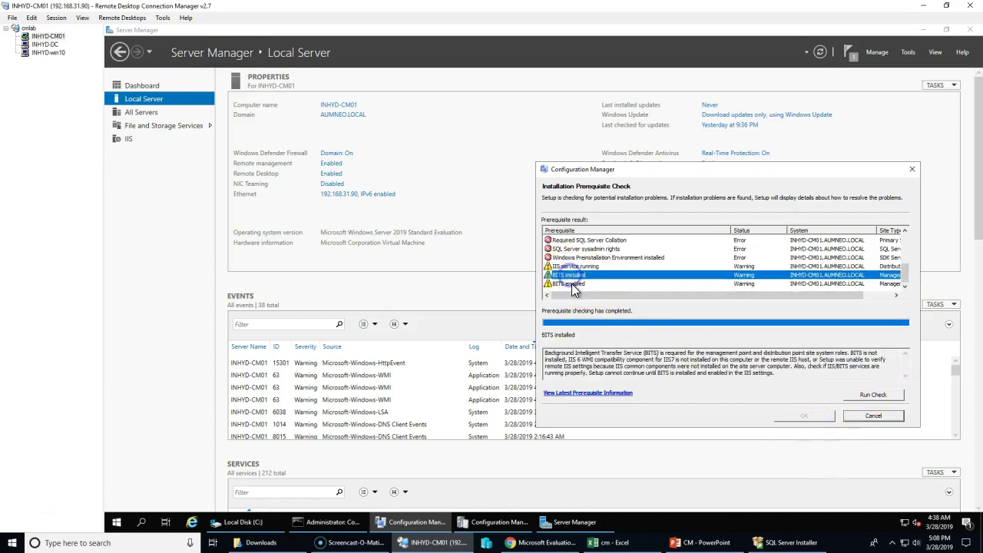
scroll(569, 269, "up", 5)
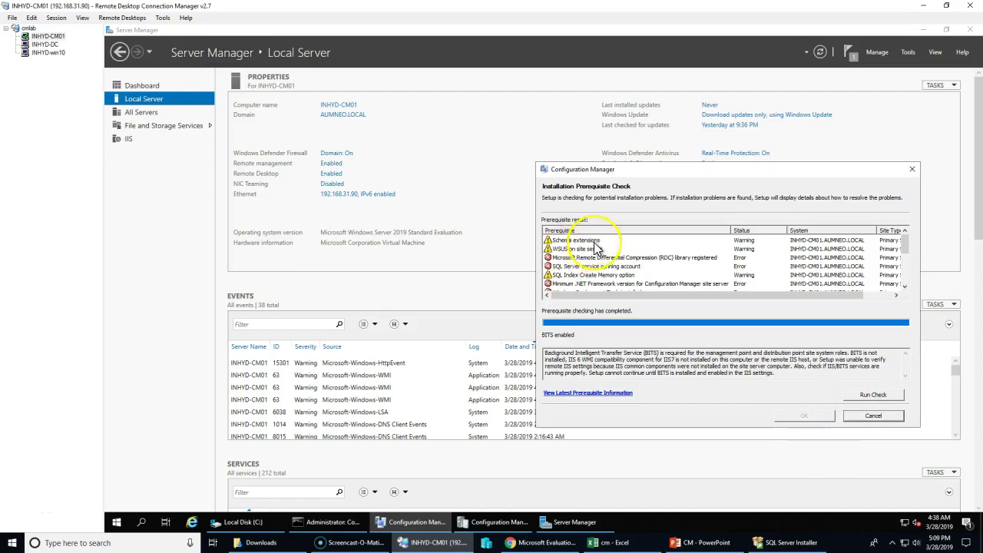
scroll(642, 284, "down", 5)
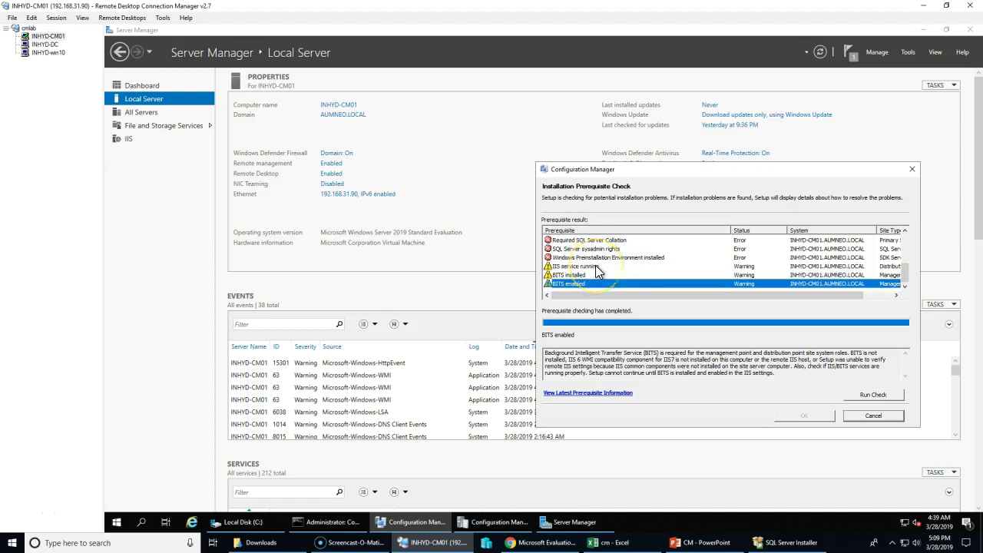
scroll(597, 271, "up", 1)
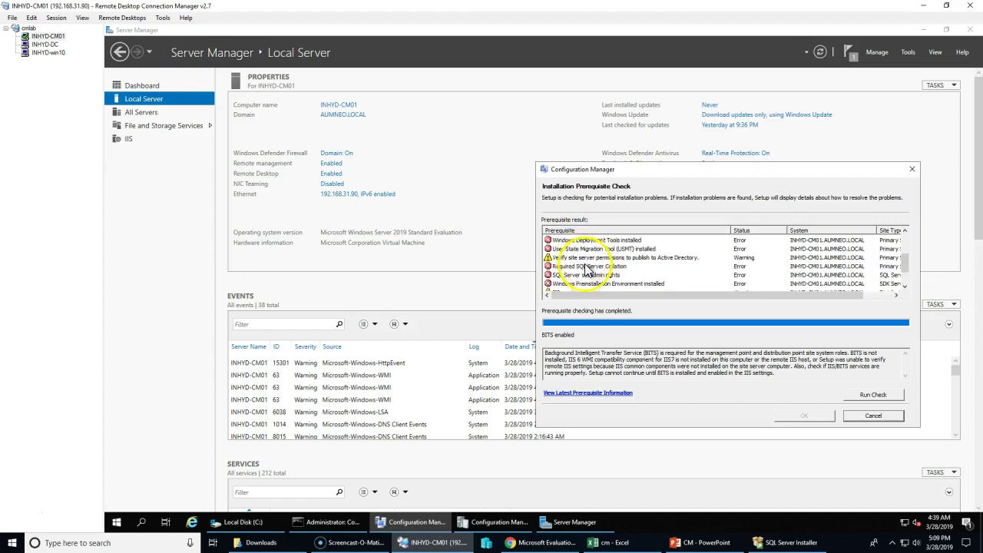
- Review the Windows Deployment Tools and Remote Differential Compression library entries, then rerun the prerequisite check
left_click(588, 240)
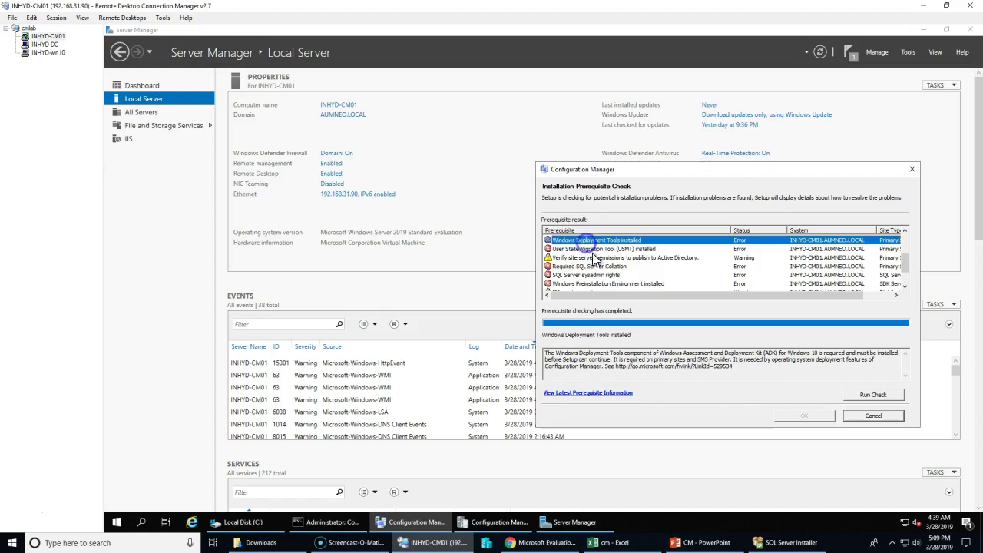
scroll(599, 265, "up", 2)
left_click(596, 258)
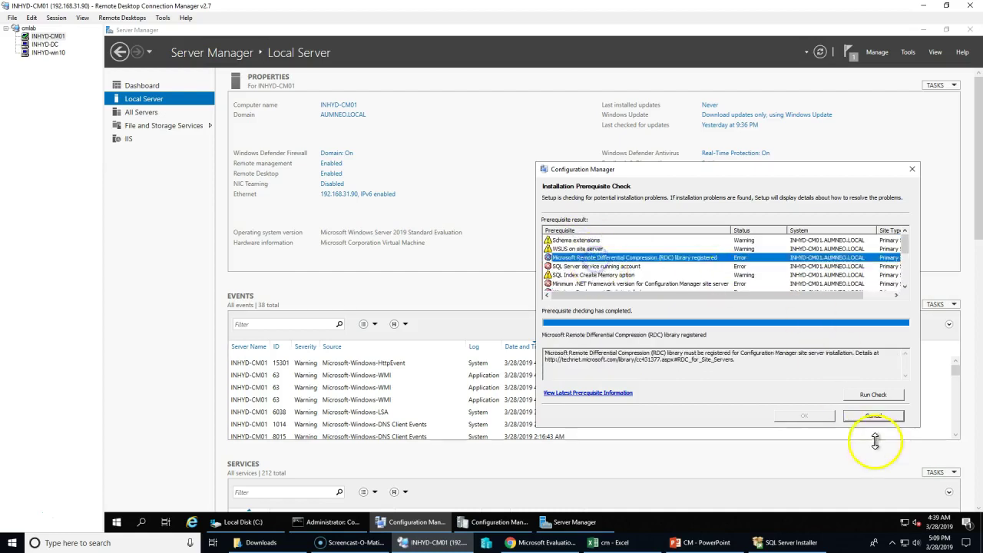
left_click(879, 394)
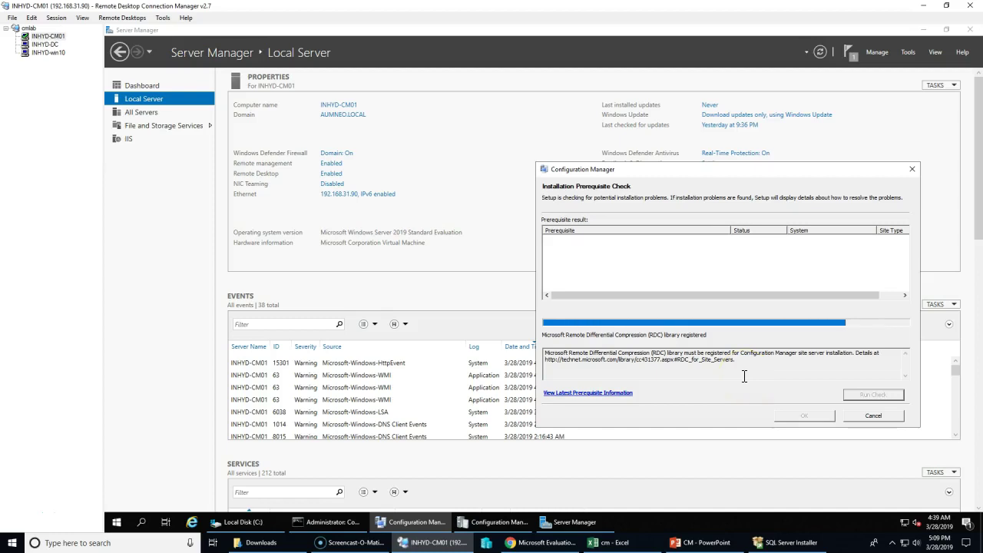
left_click_drag(753, 358, 629, 352)
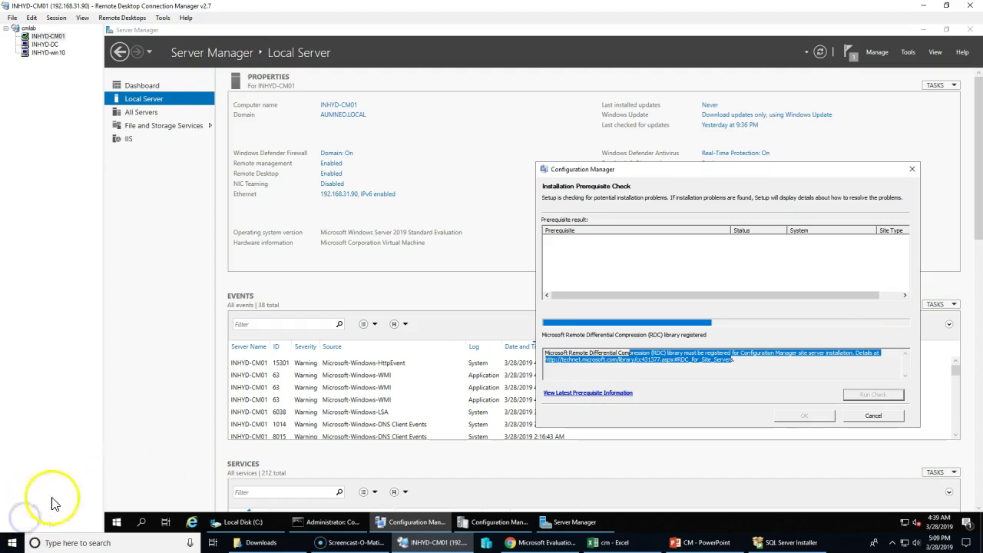
- Examine the prerequisite checker's Command Prompt output and the last entries of ConfigMgrPrereq.log to follow the running check
left_click(326, 522)
scroll(361, 476, "down", 15)
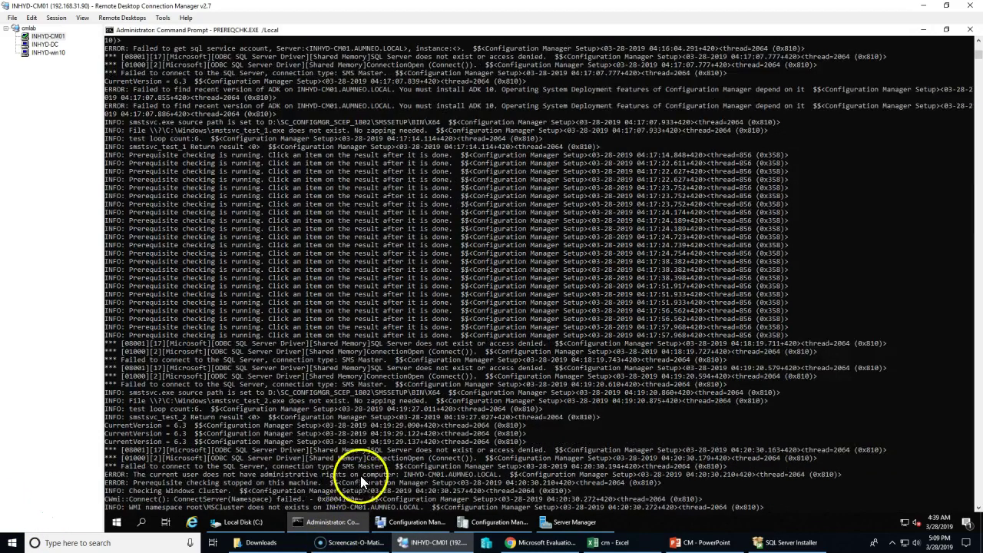
scroll(369, 482, "down", 4)
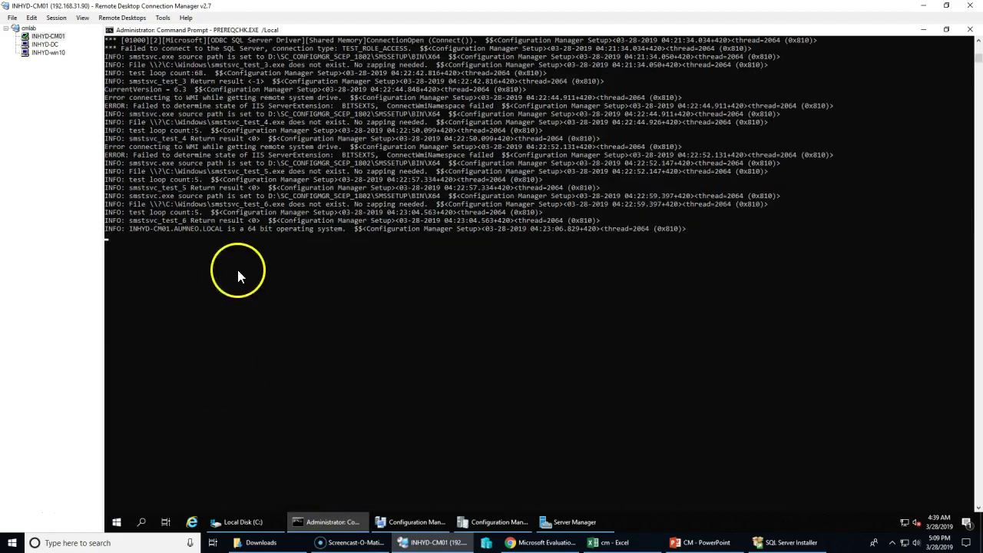
left_click(497, 522)
scroll(357, 408, "down", 4)
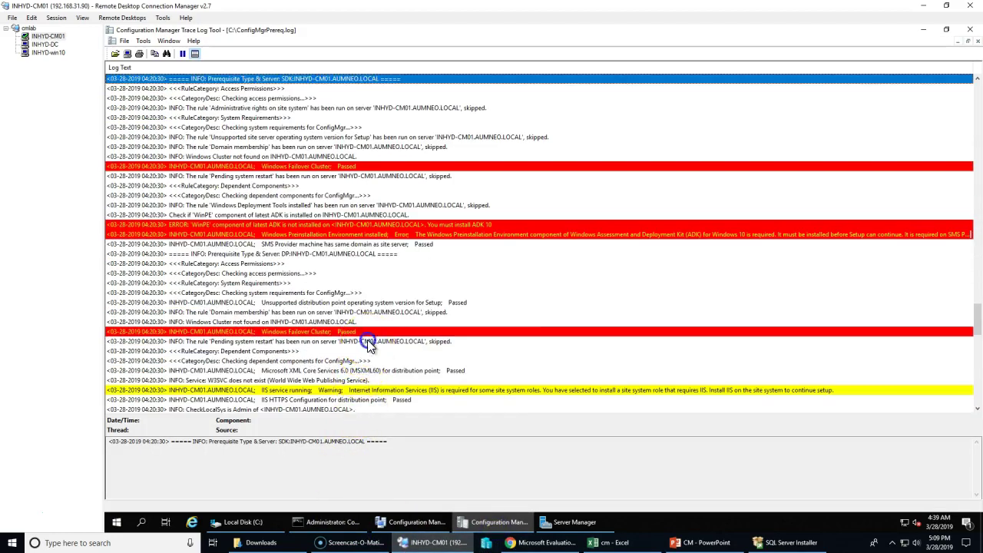
left_click(367, 342)
key("End")
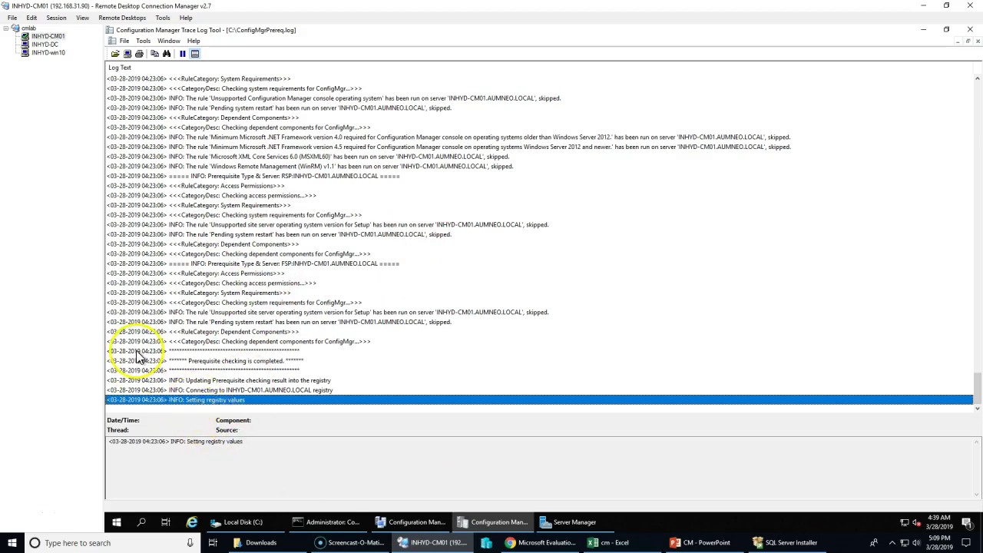
mouse_move(326, 520)
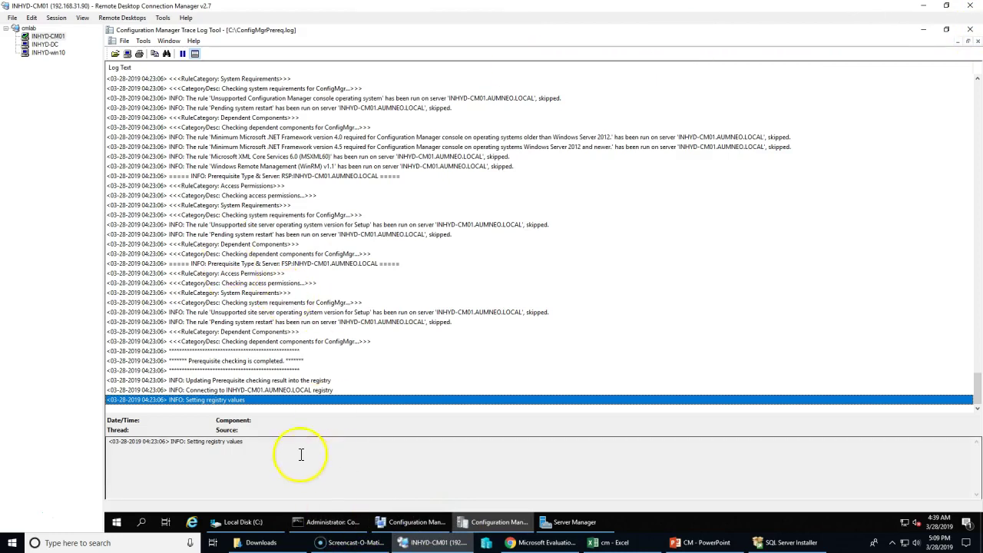
left_click(195, 390)
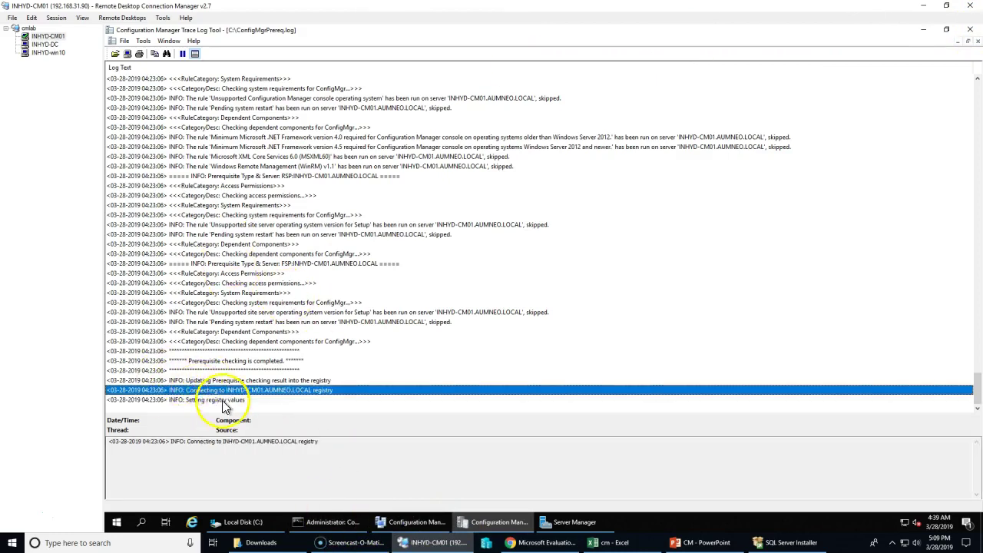
left_click(214, 400)
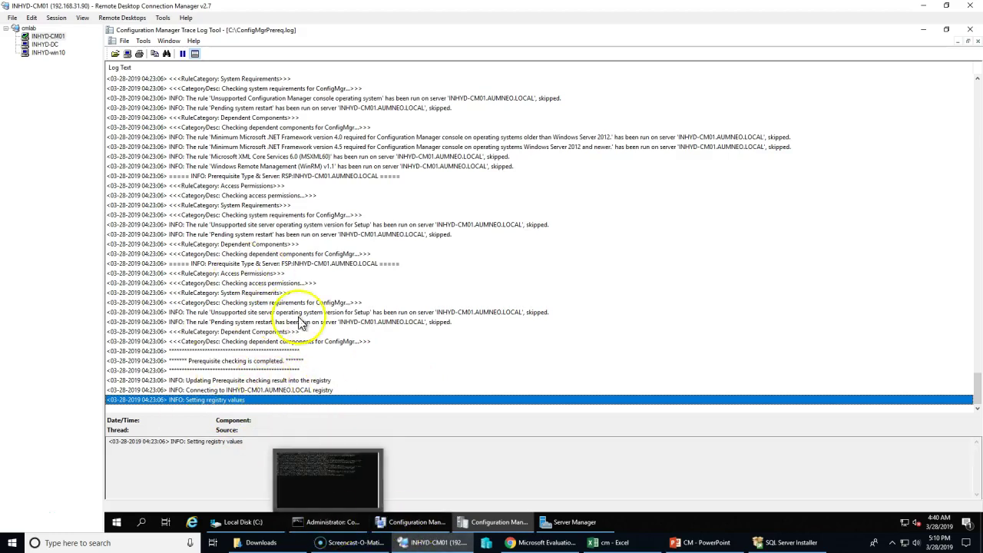
left_click(288, 253)
left_click(230, 401)
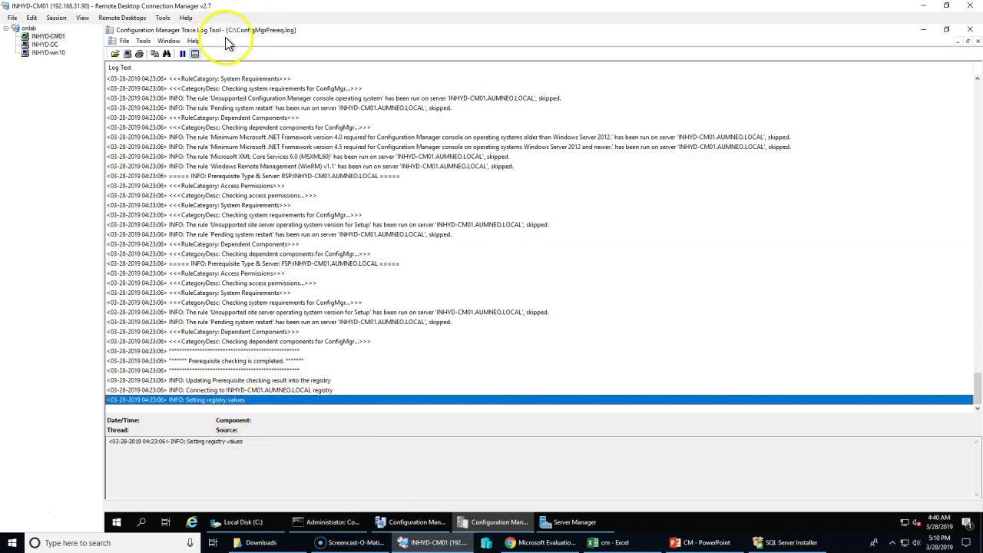
- Switch to the SQL Server 2016 with SP2 Evaluation Edition installer and exit it
left_click(783, 542)
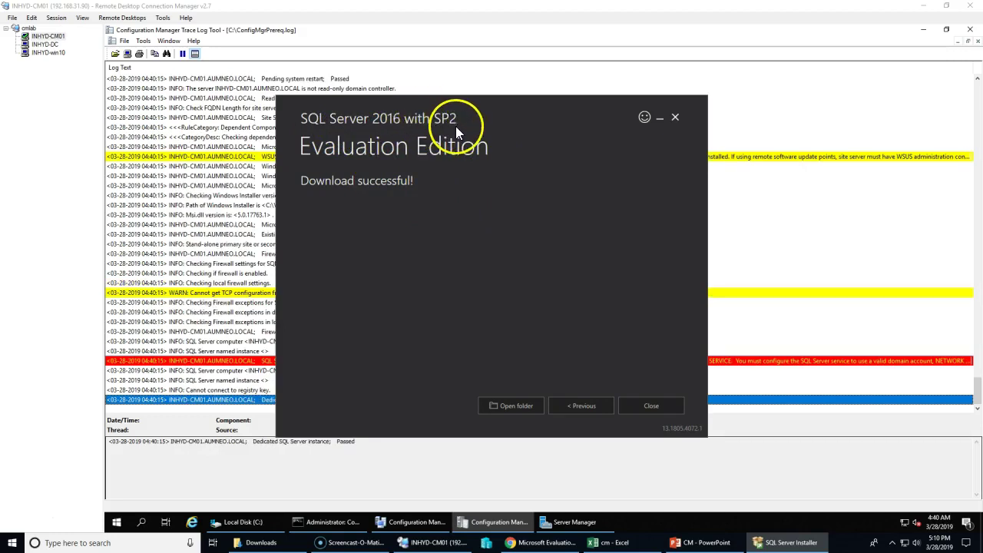
left_click(656, 407)
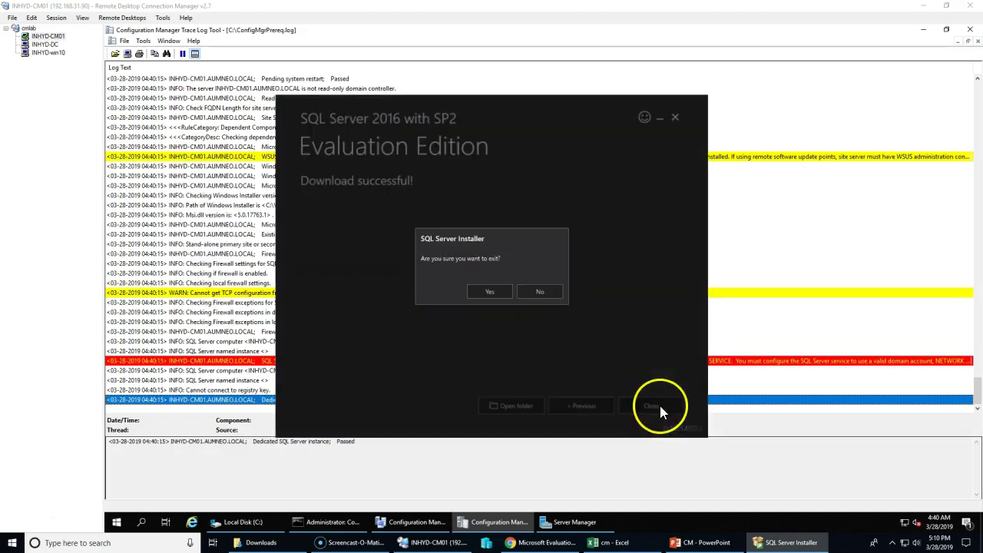
left_click(497, 295)
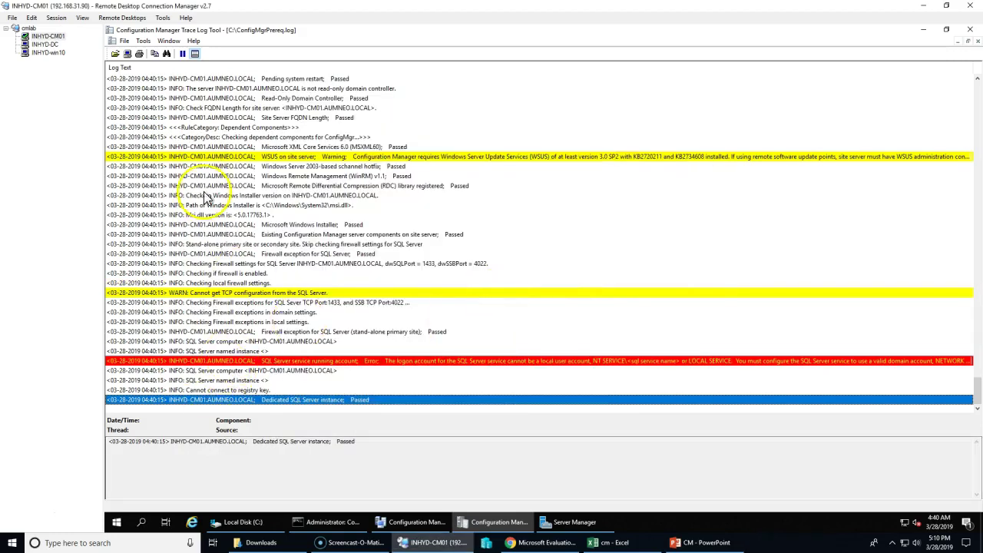
- Check the newest entries in ConfigMgrPrereq.log and return to the Installation Prerequisite Check window
left_click(202, 117)
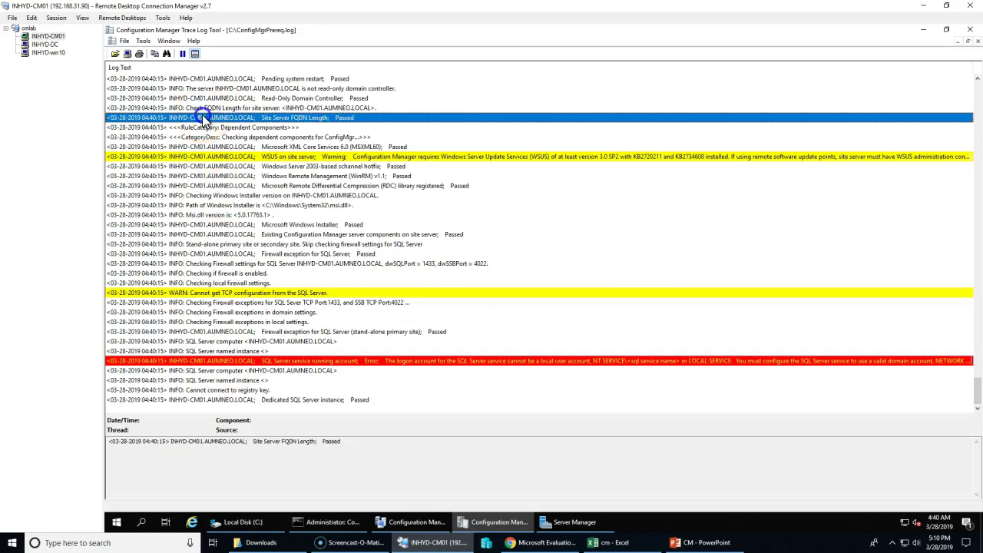
left_click(211, 399)
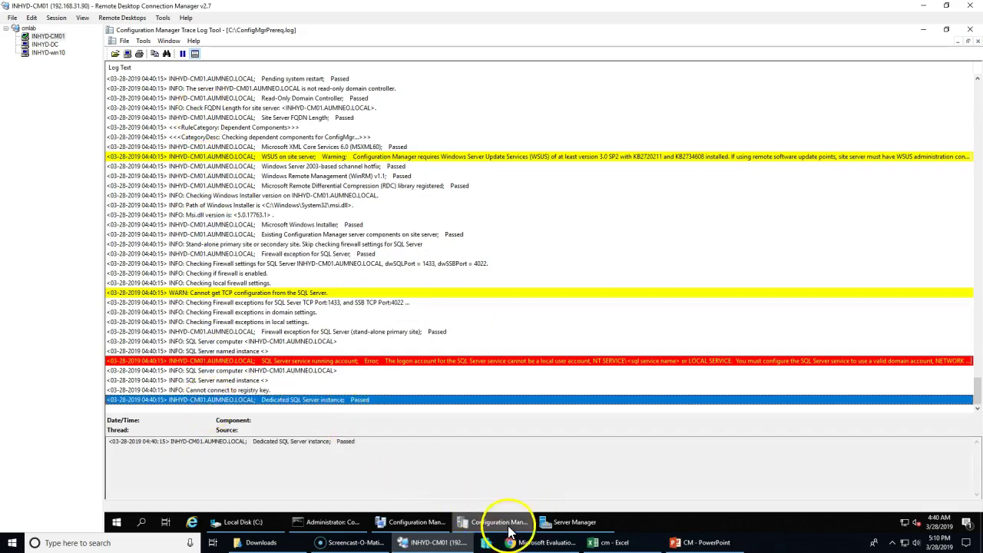
left_click(417, 522)
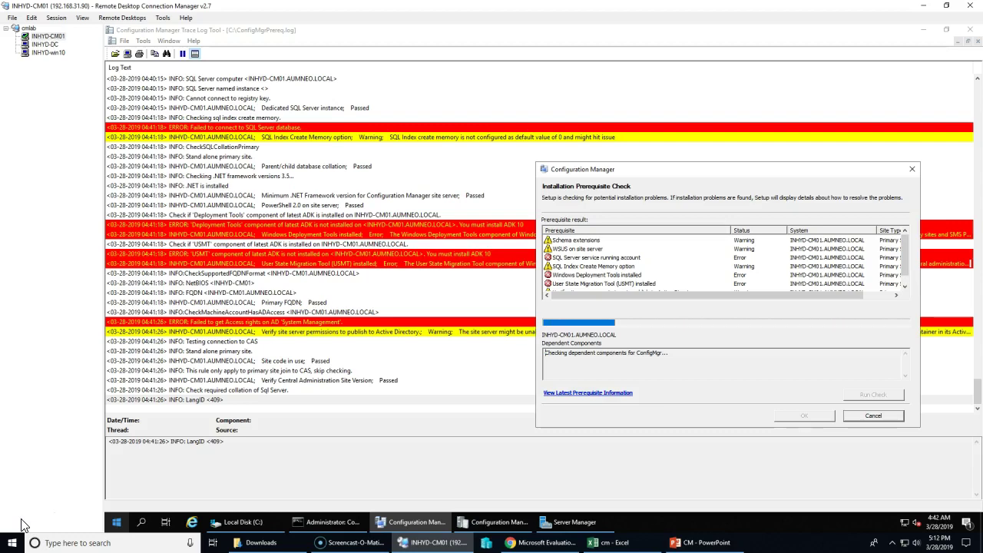
- Examine the new prerequisite results, including the Windows Deployment Tools, User State Migration Tool, SQL Server sysadmin rights and Windows Preinstallation Environment details
left_click(626, 281)
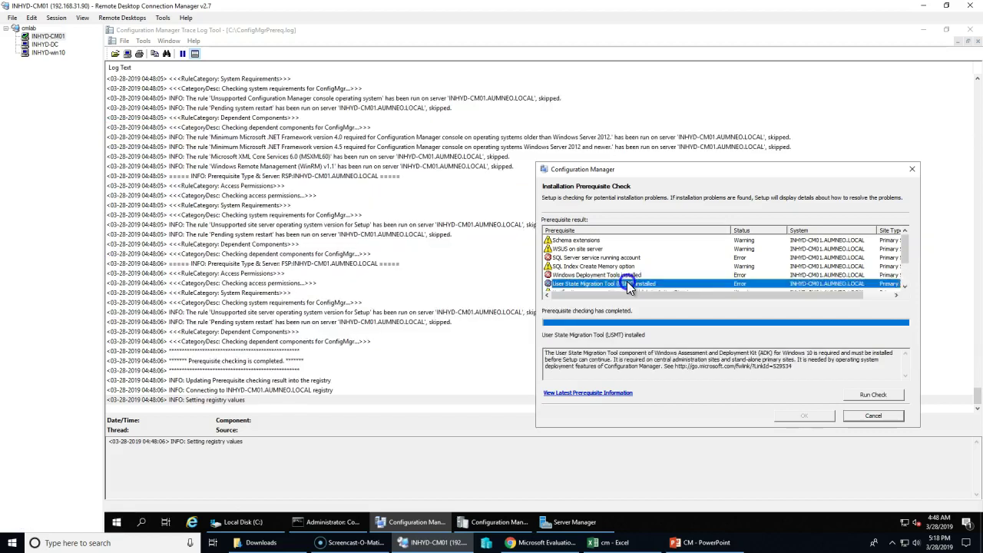
scroll(627, 281, "down", 1)
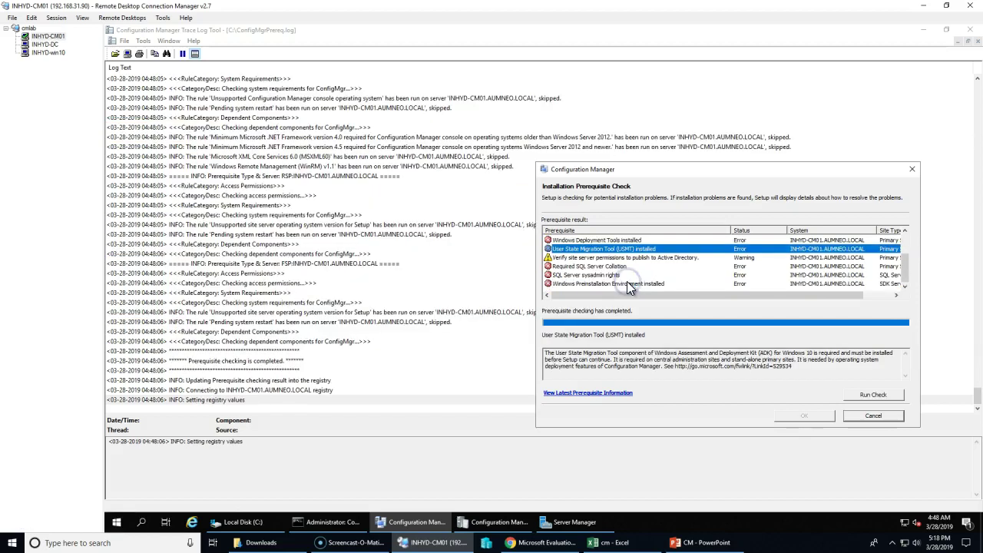
scroll(627, 282, "up", 2)
scroll(627, 281, "down", 2)
left_click(694, 285)
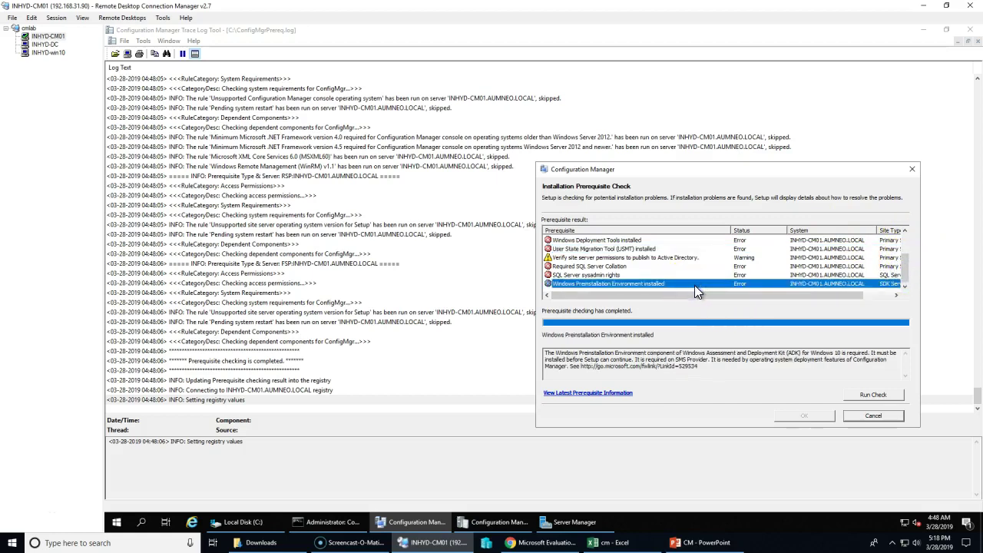
scroll(694, 284, "up", 2)
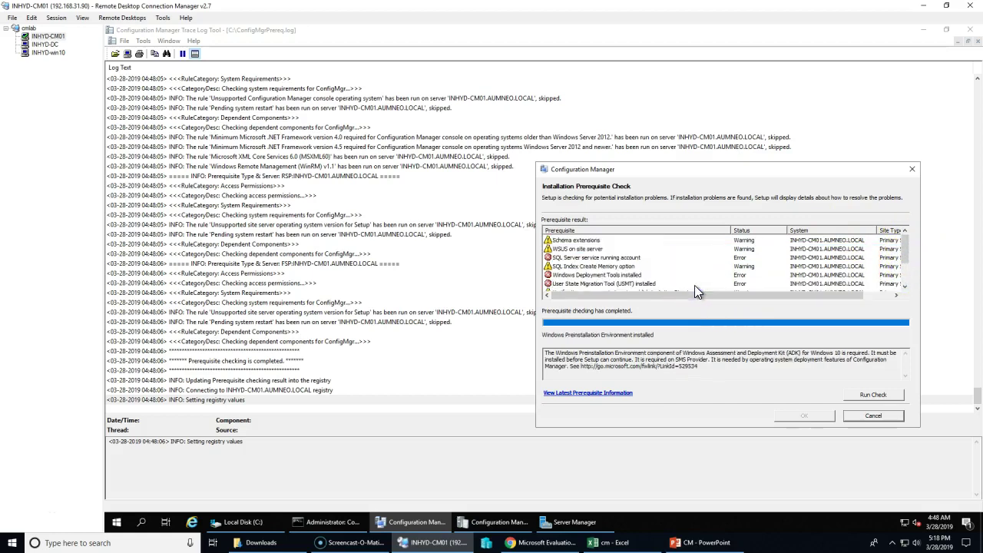
left_click(634, 275)
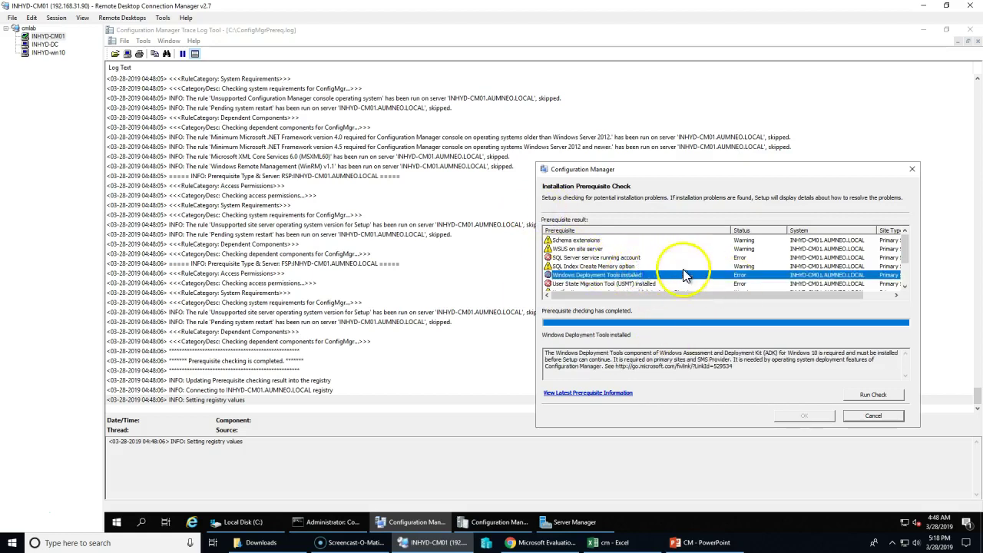
left_click(653, 283)
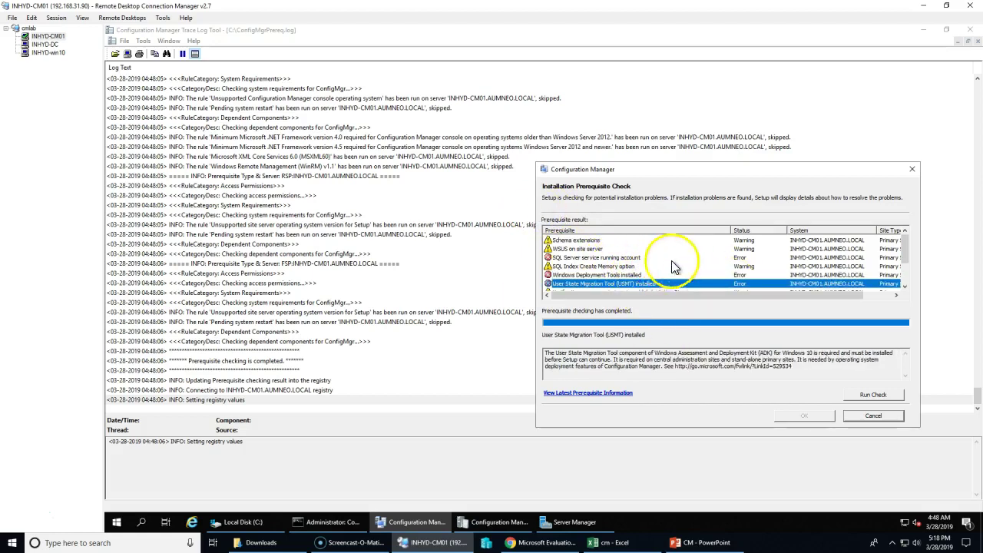
scroll(615, 286, "down", 1)
scroll(610, 284, "down", 1)
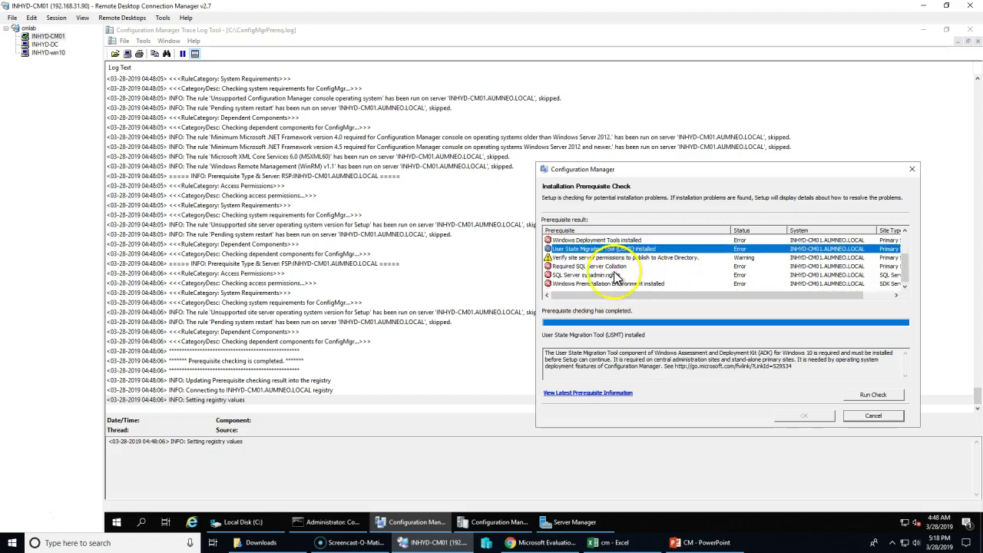
left_click(606, 275)
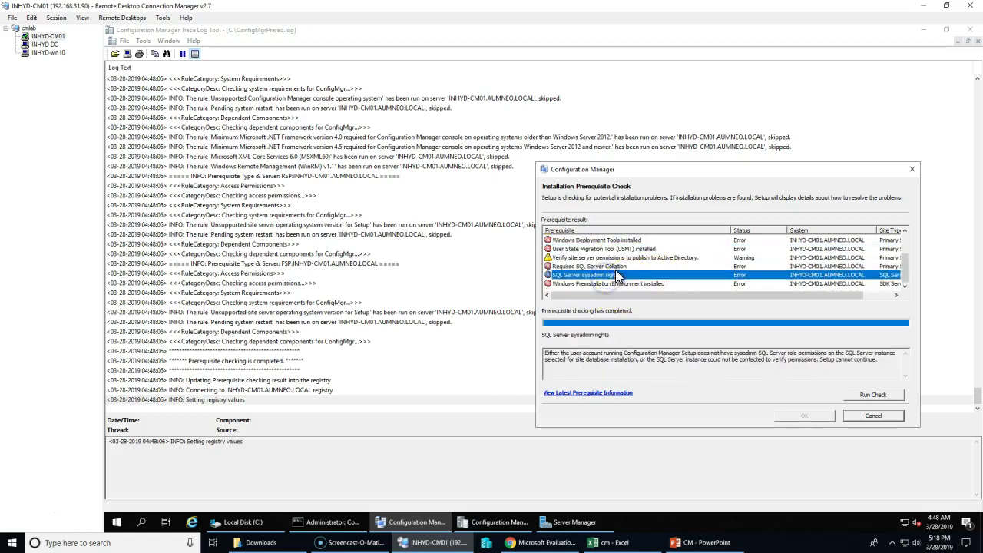
left_click(592, 284)
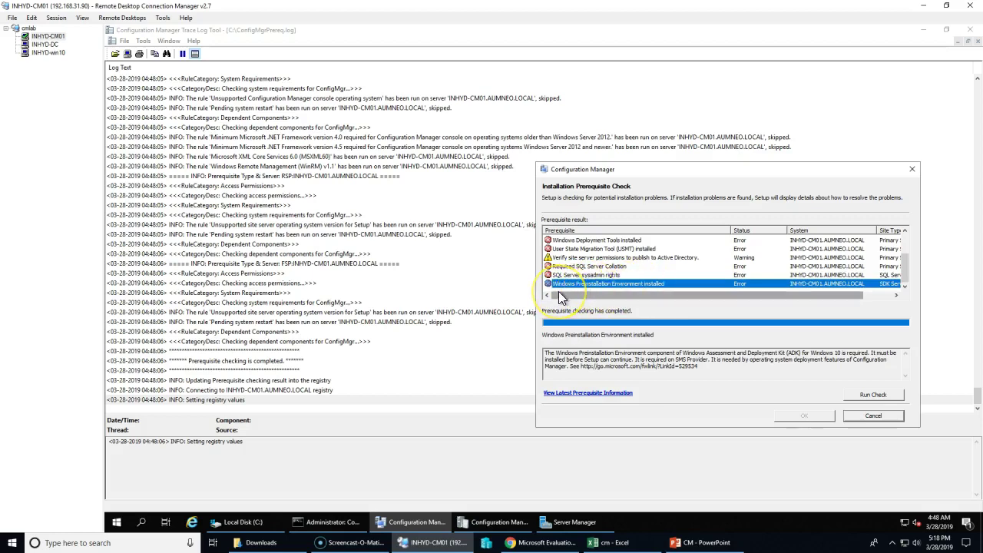
left_click(591, 285)
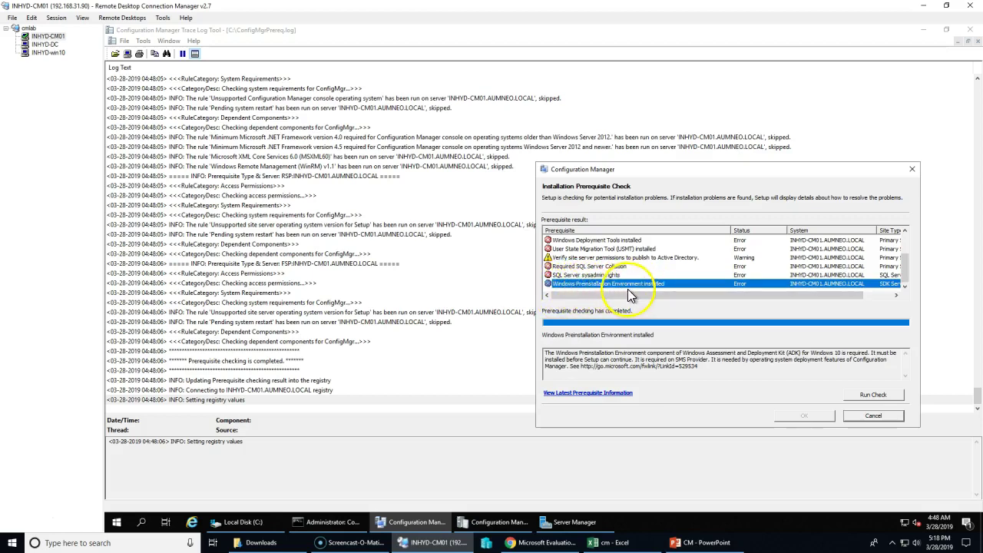
- Switch to the CM presentation in PowerPoint, highlight WINPE on the Vocabulary slide, and return to the remote server session
left_click(701, 543)
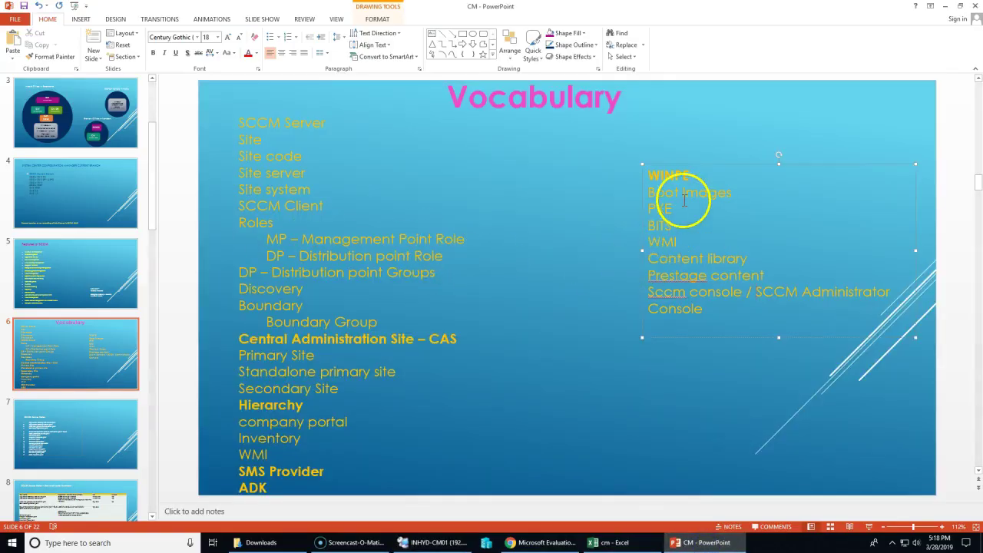
double_click(658, 173)
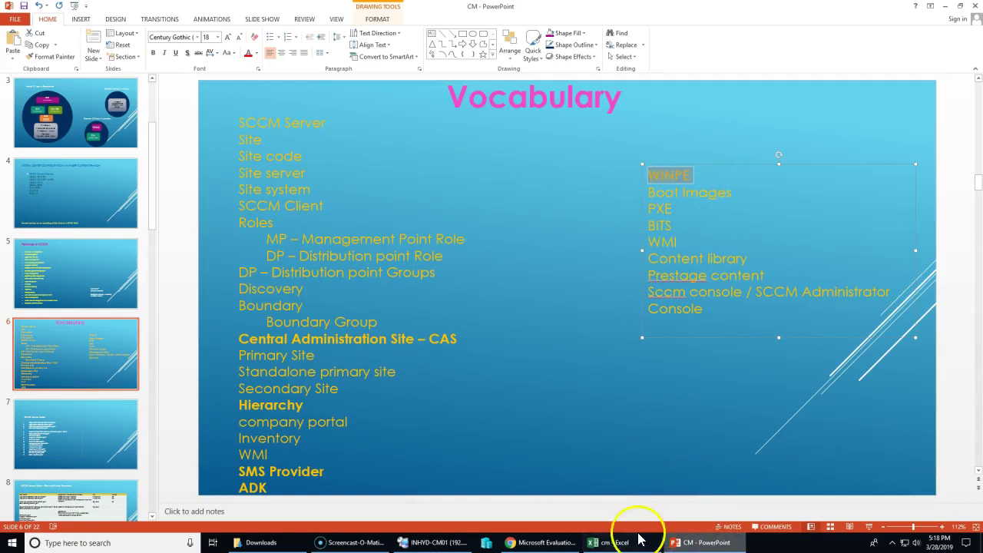
left_click(459, 545)
- Read the Windows Preinstallation Environment error details, highlighting the text about the ADK for Windows 10 requirement
left_click(596, 281)
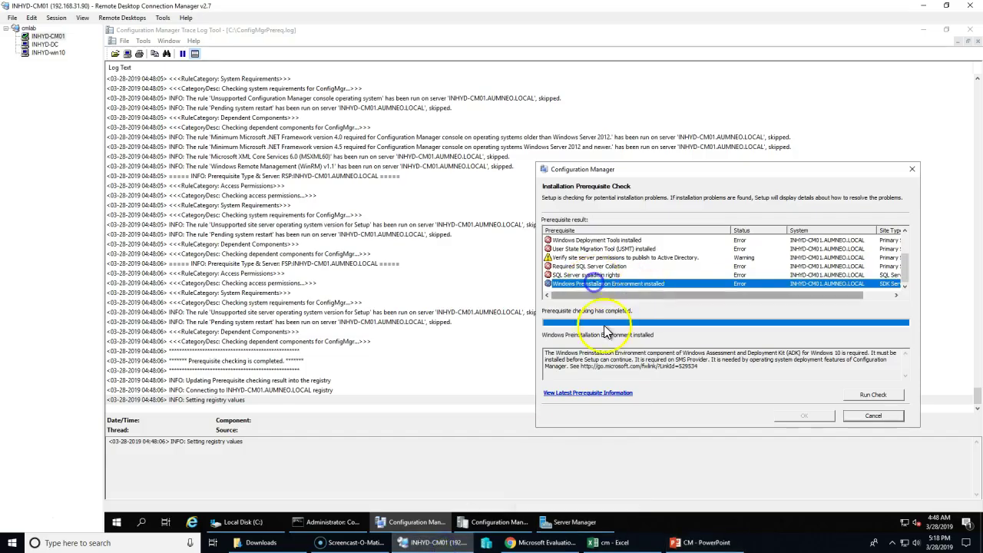
left_click_drag(611, 360, 819, 359)
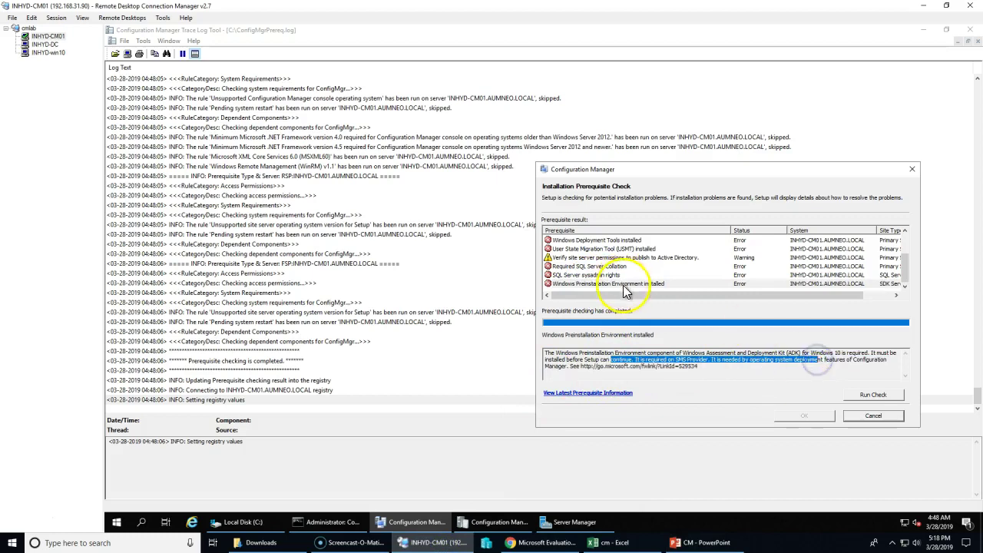
left_click(623, 285)
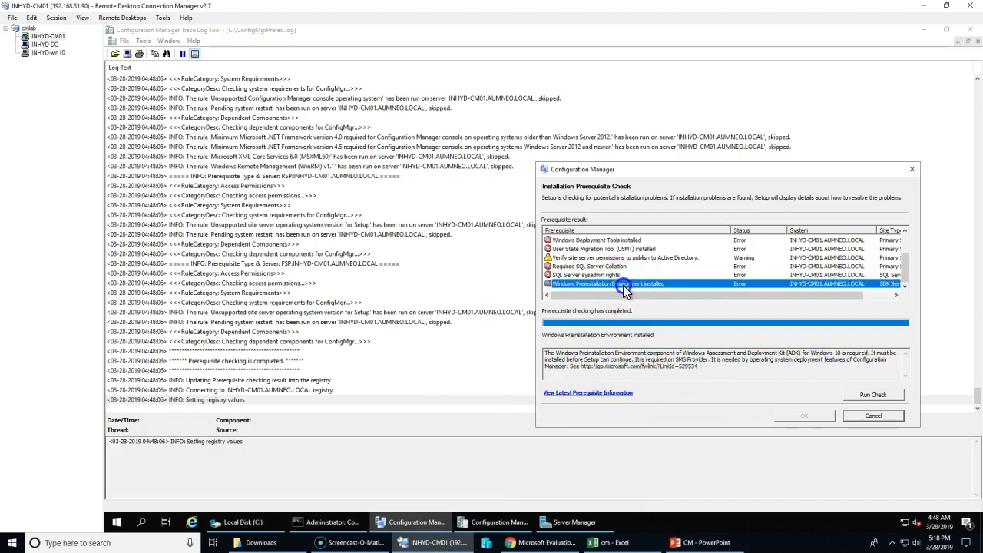
left_click(800, 353)
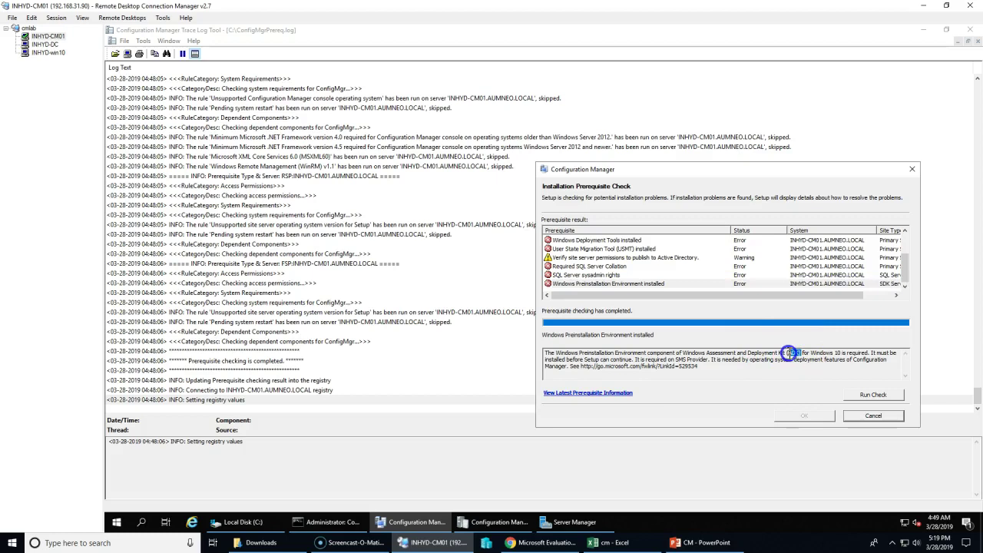
left_click_drag(866, 352, 808, 347)
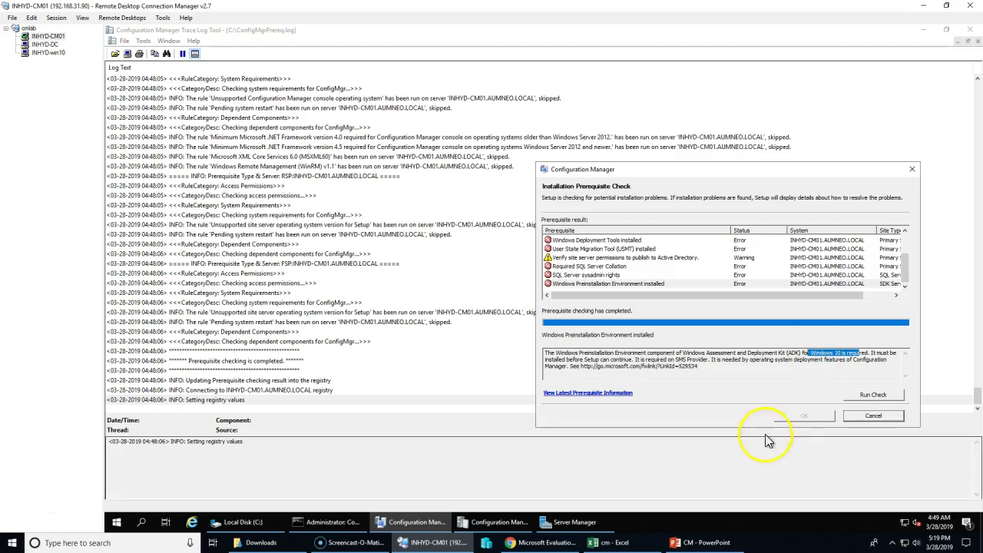
left_click(947, 546)
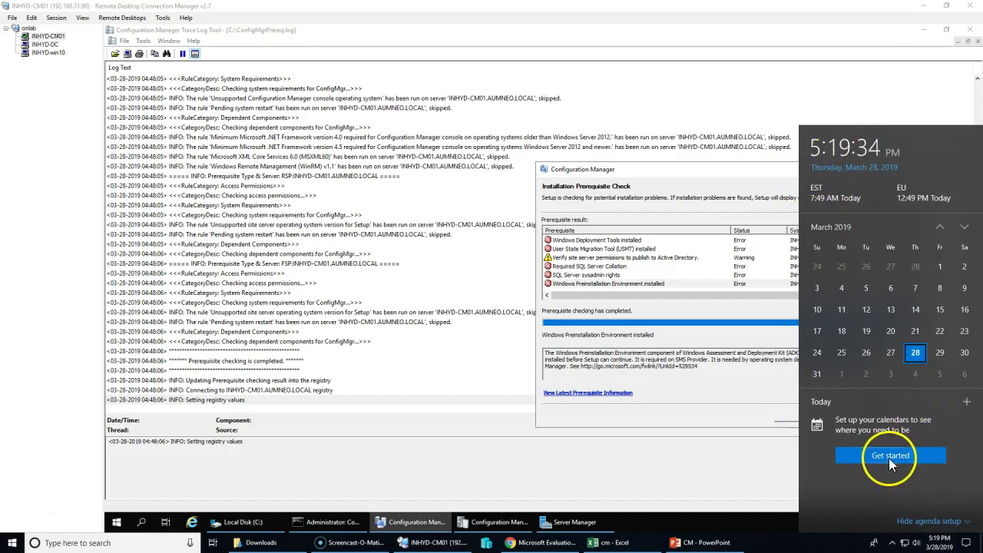
left_click(643, 329)
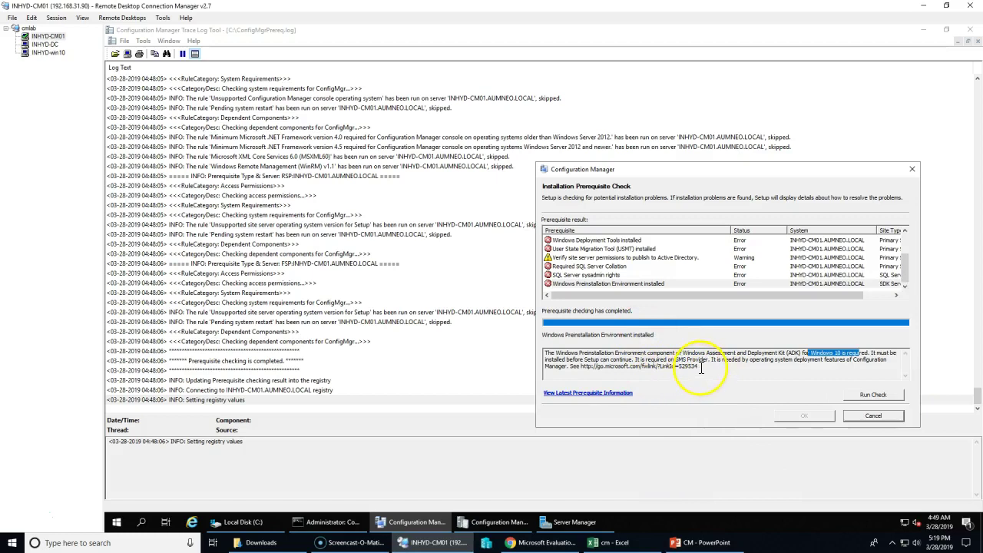
- Copy the ADK link from the Windows Preinstallation Environment error details and open it in Chrome
left_click_drag(701, 367, 621, 367)
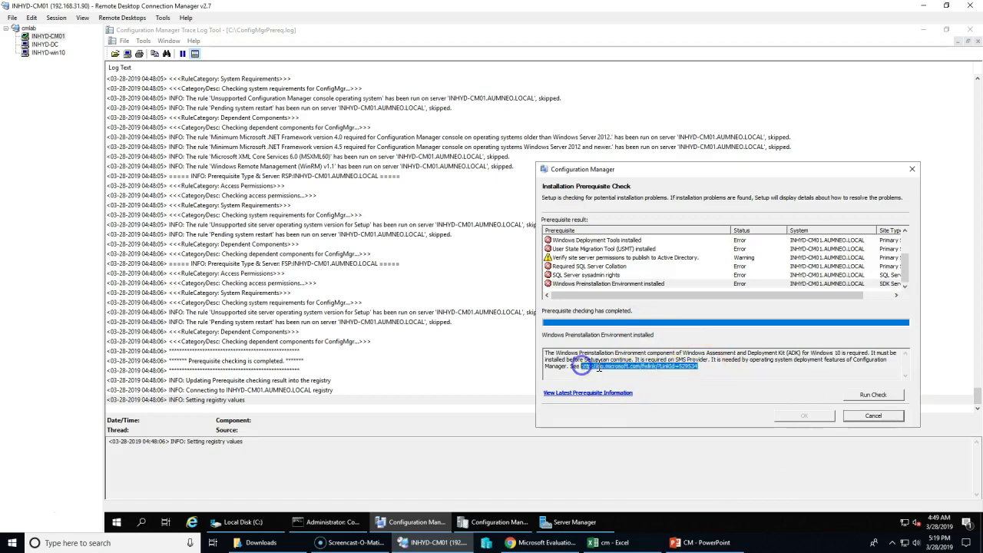
right_click(599, 368)
left_click(626, 394)
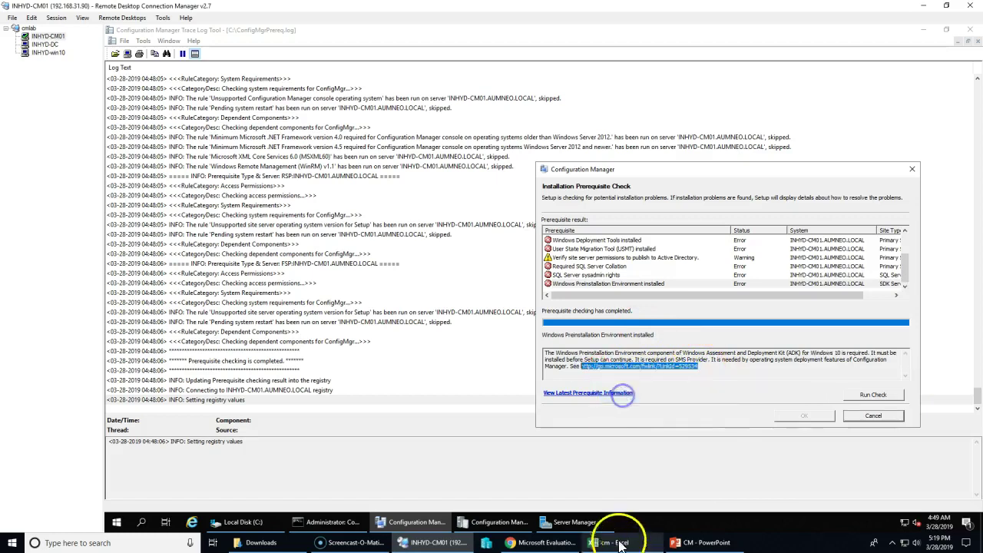
left_click(510, 543)
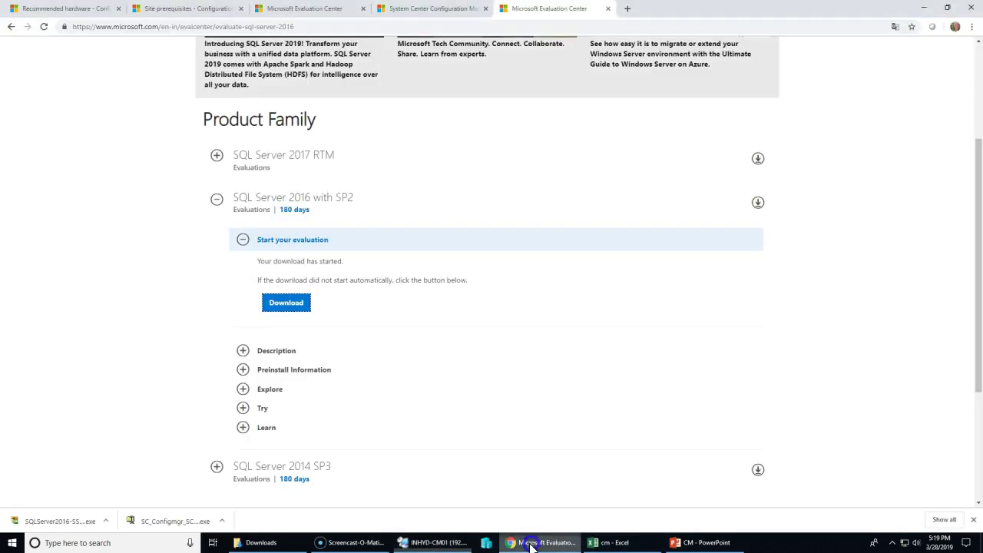
left_click(633, 29)
key("ctrl+v")
key("Return")
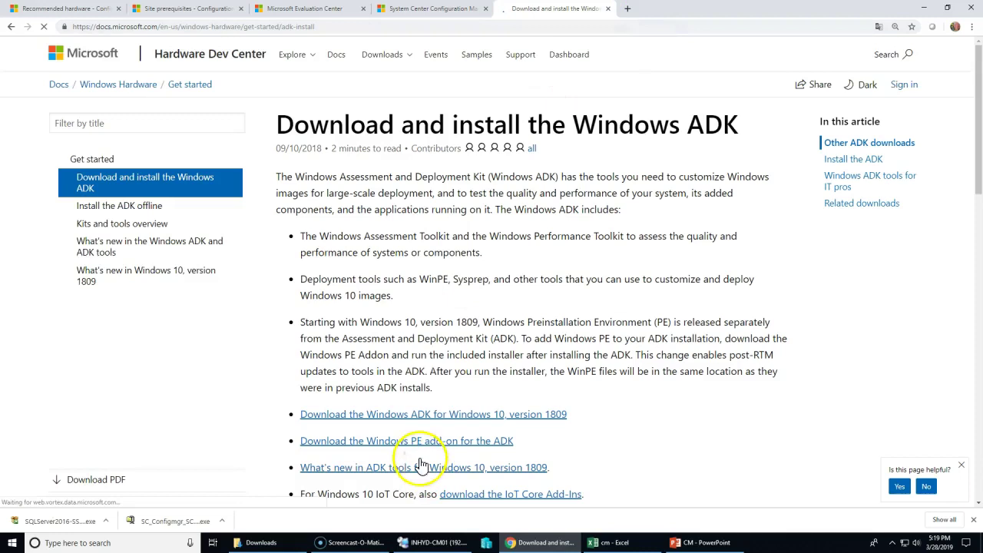
- Download the Windows ADK for Windows 10, version 1809, and show adksetup.exe in its folder
scroll(564, 387, "down", 2)
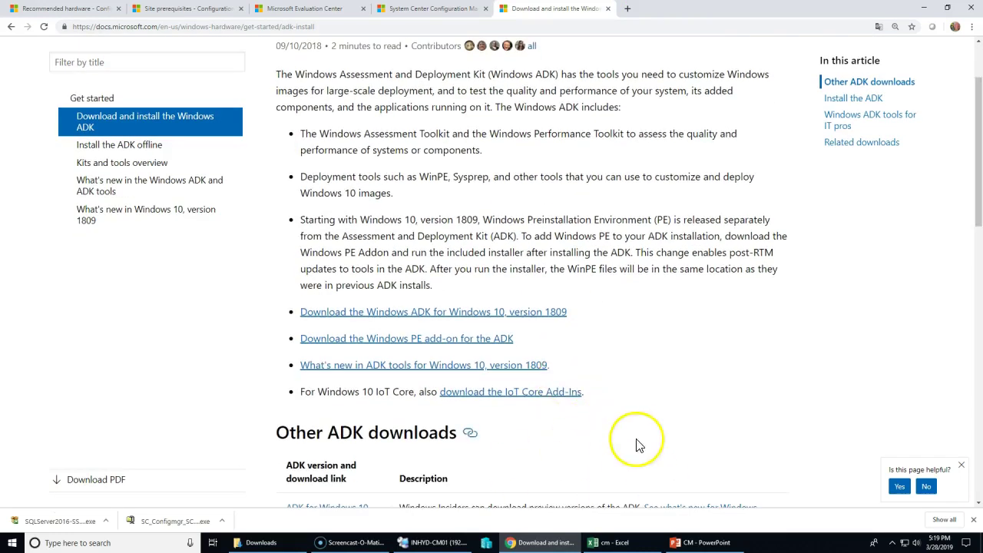
scroll(615, 422, "down", 5)
scroll(618, 415, "up", 3)
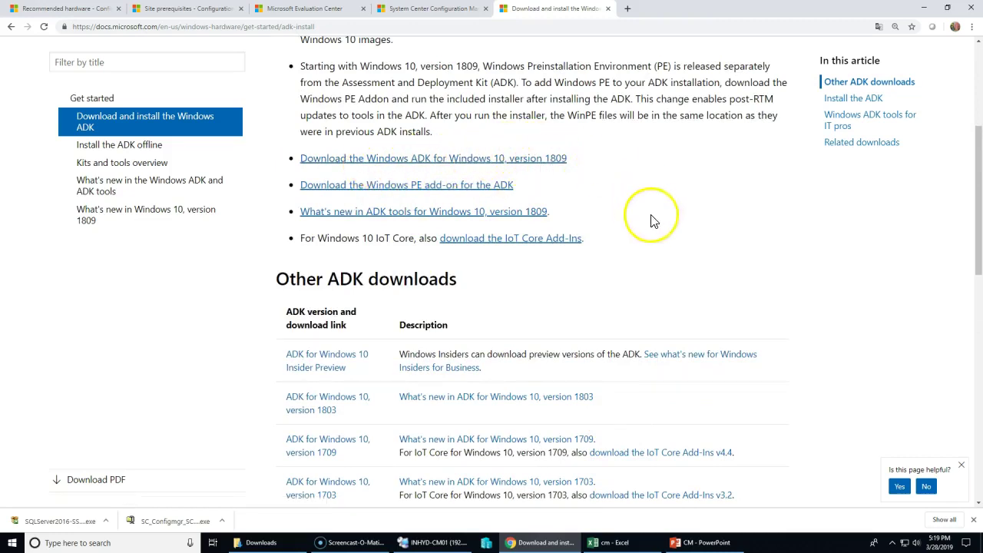
scroll(657, 224, "up", 1)
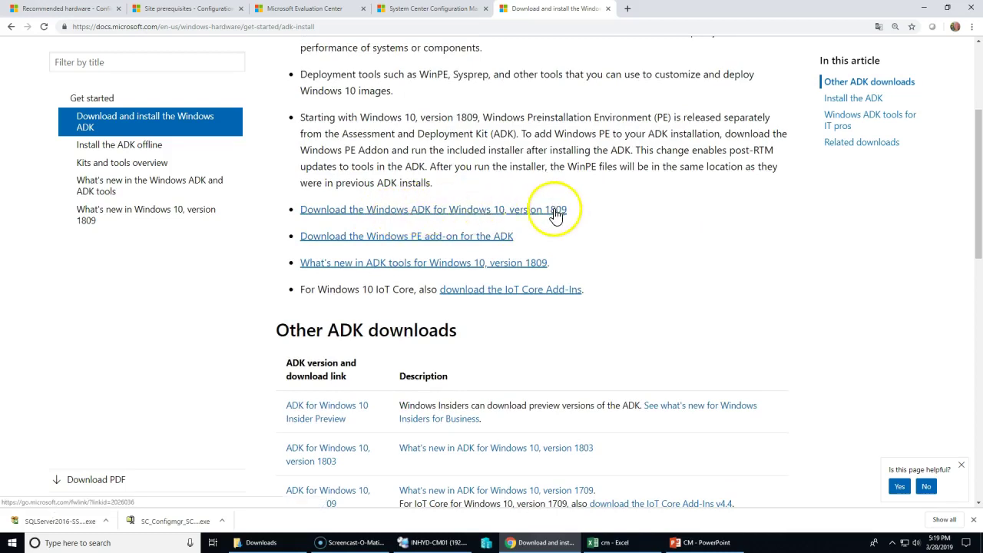
left_click(554, 216)
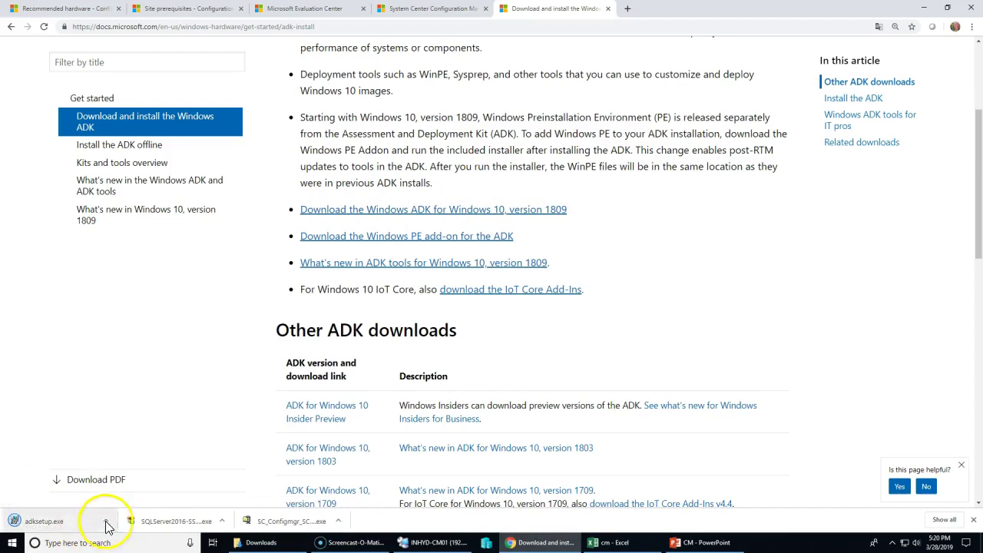
left_click(106, 520)
left_click(150, 491)
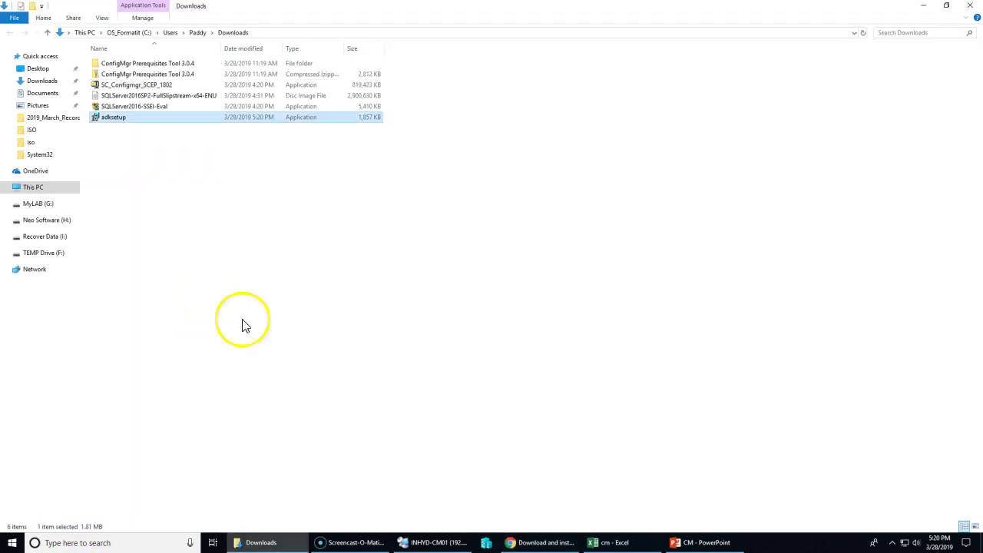
- Switch to the INHYD-CM01 remote session and place a copy of adksetup.exe in the server's Downloads folder
left_click(438, 542)
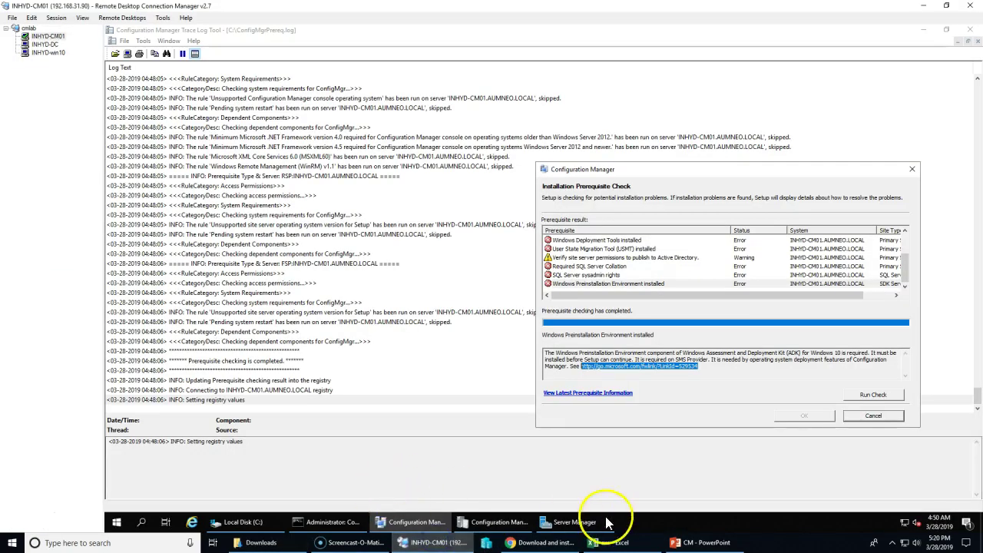
left_click(236, 522)
left_click(331, 278)
left_click(147, 105)
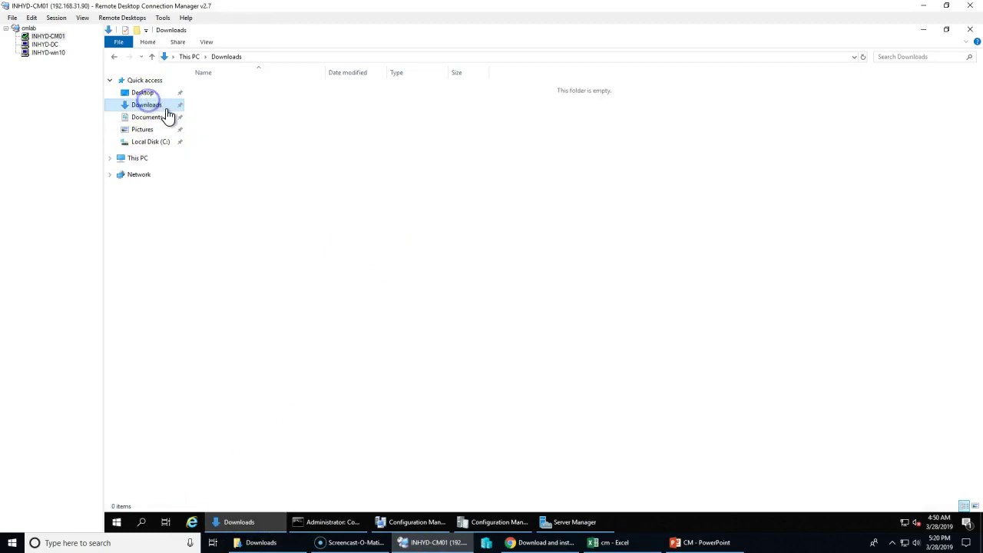
left_click(232, 90)
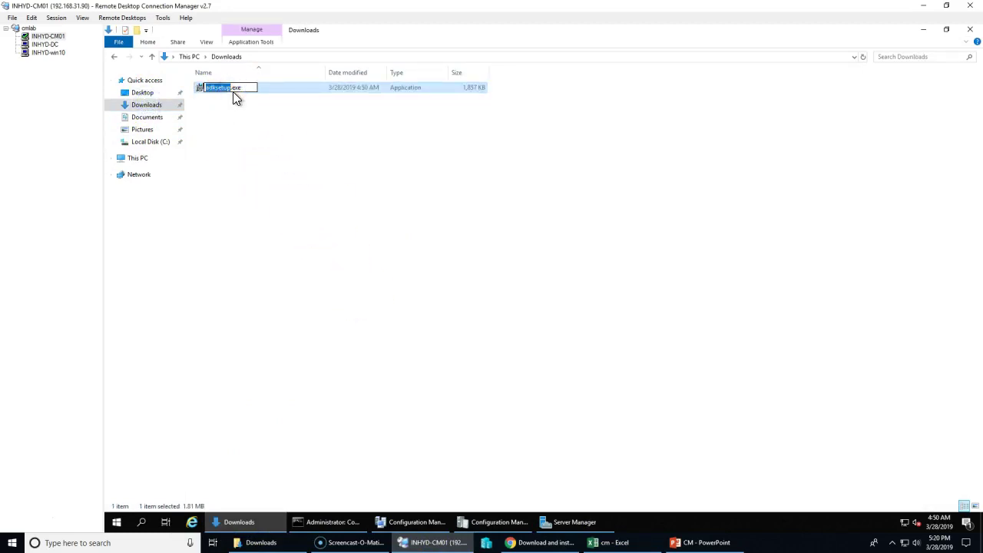
left_click(278, 204)
- Run adksetup.exe and choose to download the Windows ADK for installation on a separate computer
left_click(248, 90)
double_click(248, 90)
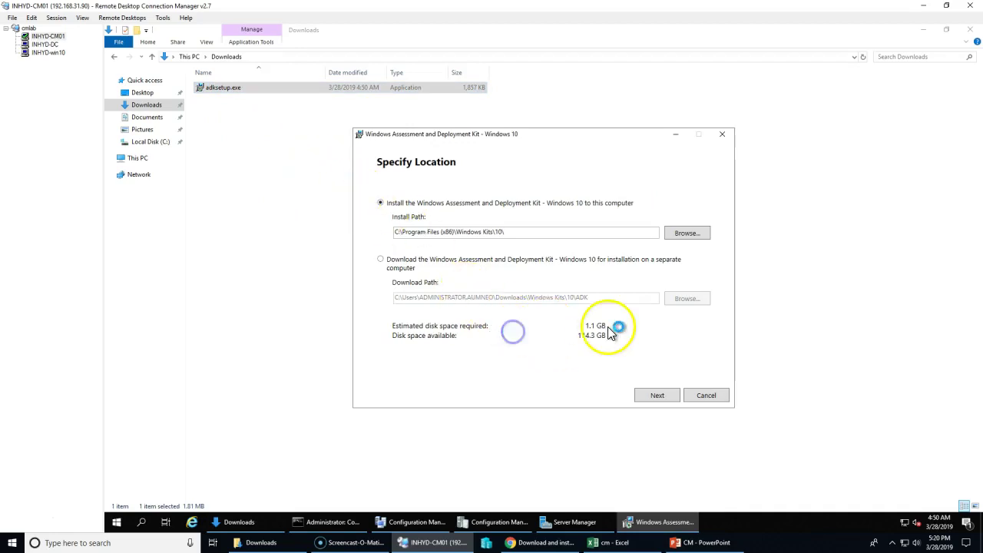
left_click(413, 269)
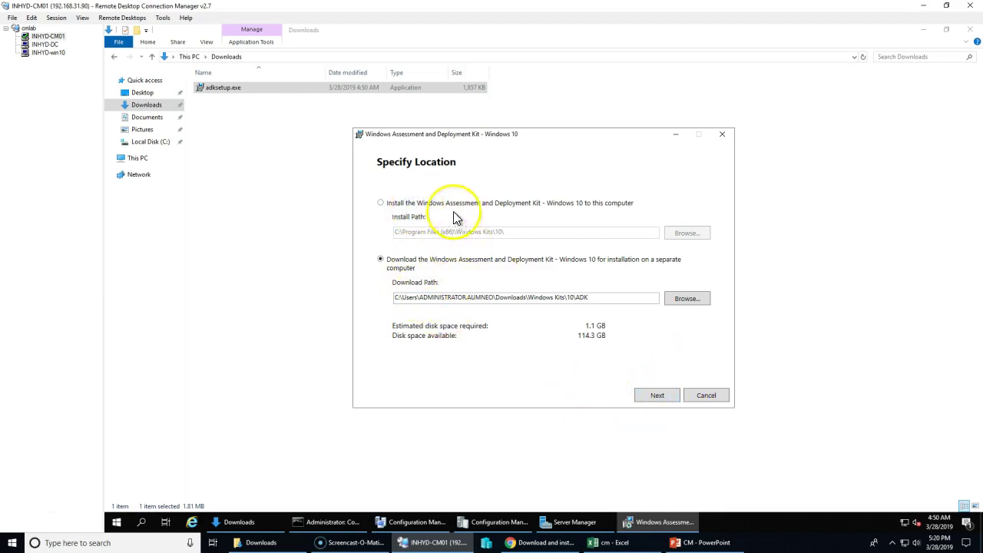
left_click(398, 265)
- Create a folder named ADK on the CM (D:) drive and use it as the ADK download path
left_click(687, 300)
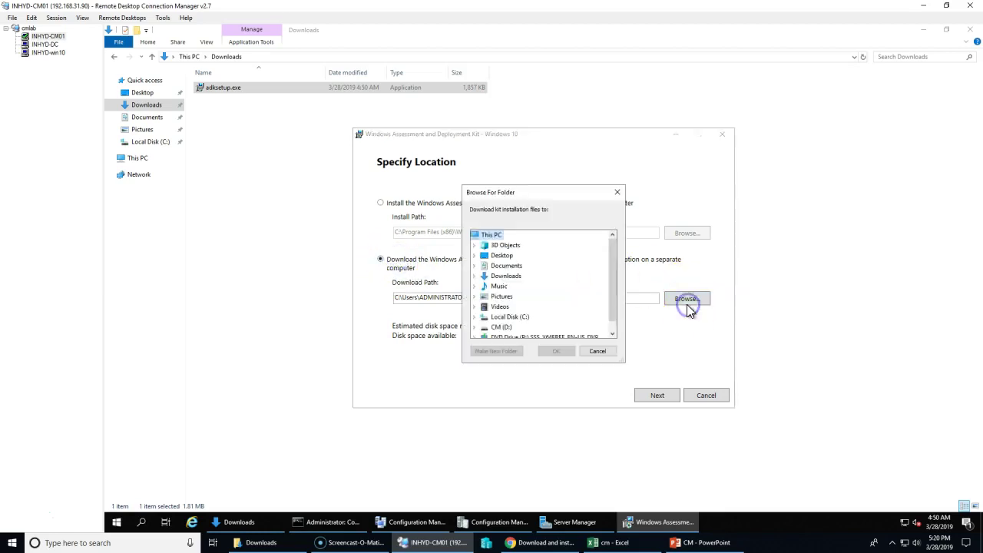
scroll(542, 288, "down", 1)
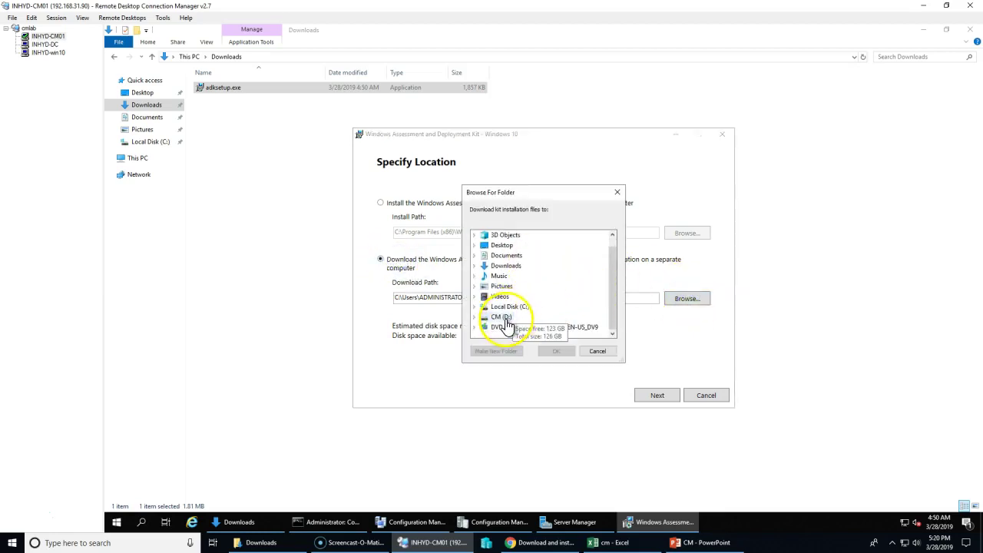
double_click(508, 318)
left_click(503, 355)
type("ADK")
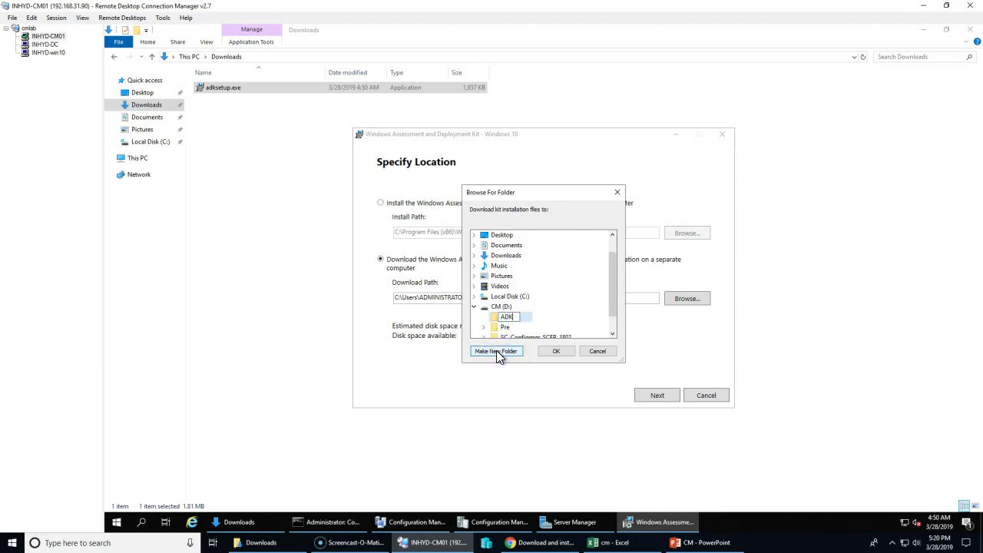
left_click(550, 351)
- Rename the download folder on D: to ADK_win_10_1809 and start downloading the ADK features
left_click(432, 296)
left_click(691, 298)
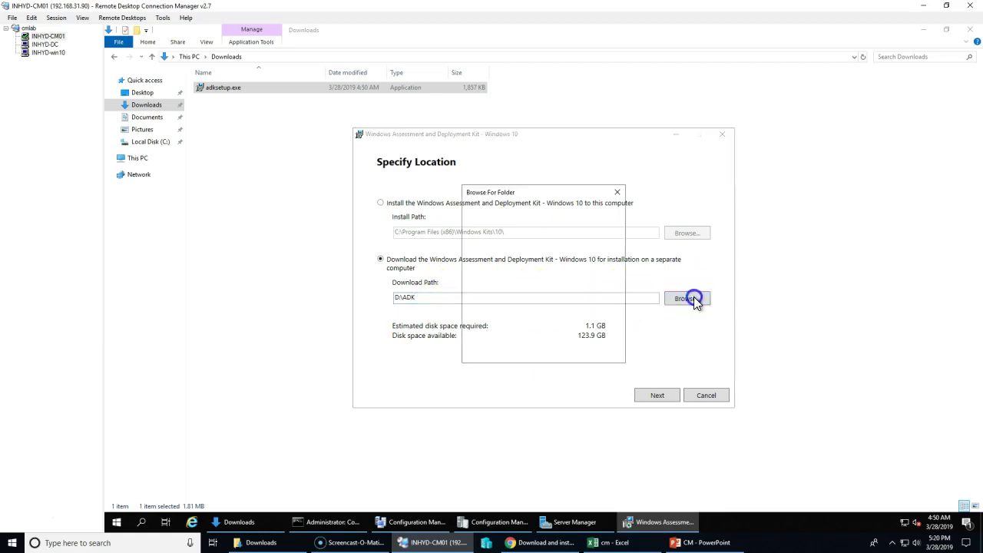
left_click(501, 316)
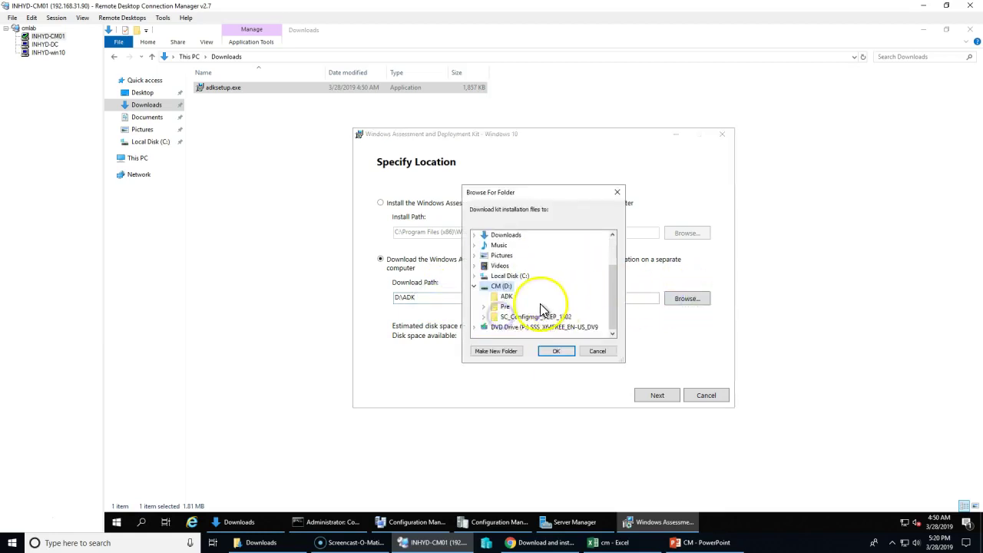
left_click(508, 297)
left_click(508, 300)
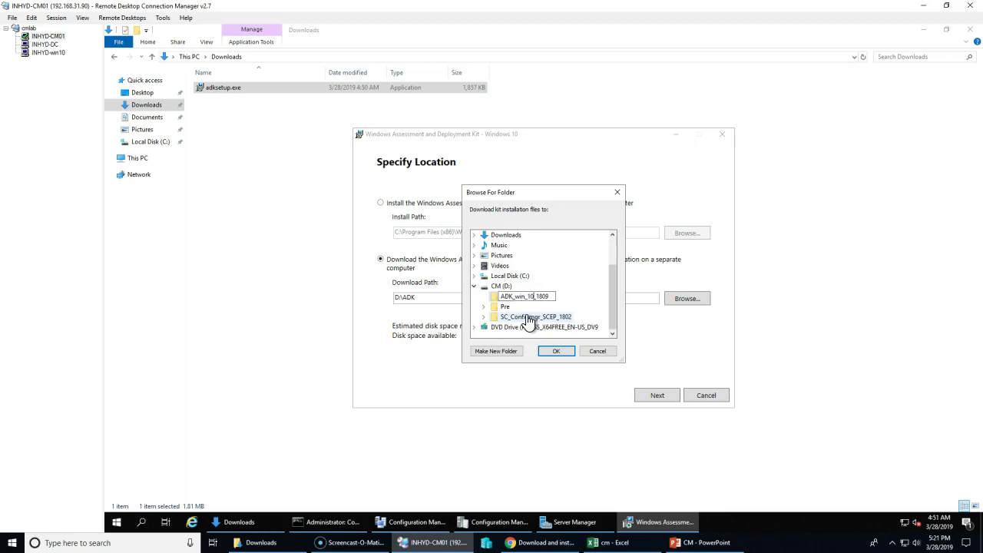
key("Return")
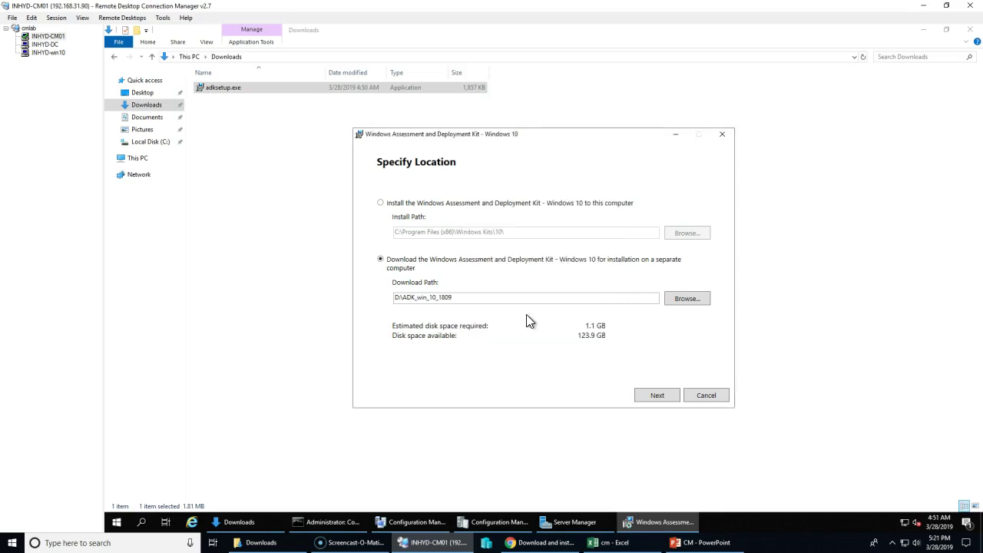
left_click(649, 394)
left_click(655, 394)
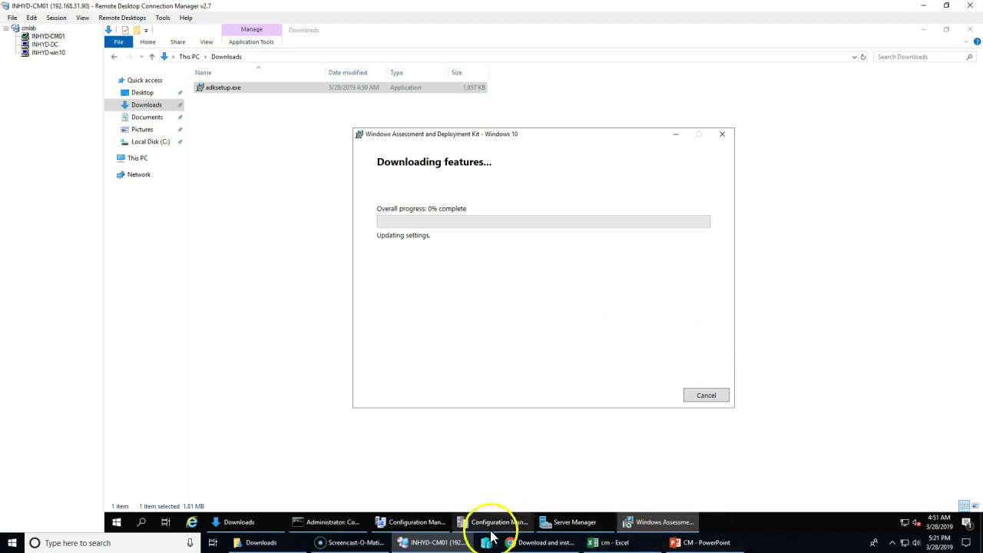
- Review the prerequisite error details for Windows Preinstallation Environment, User State Migration Tool and Windows Deployment Tools, highlighting the ADK requirement and link
left_click(435, 526)
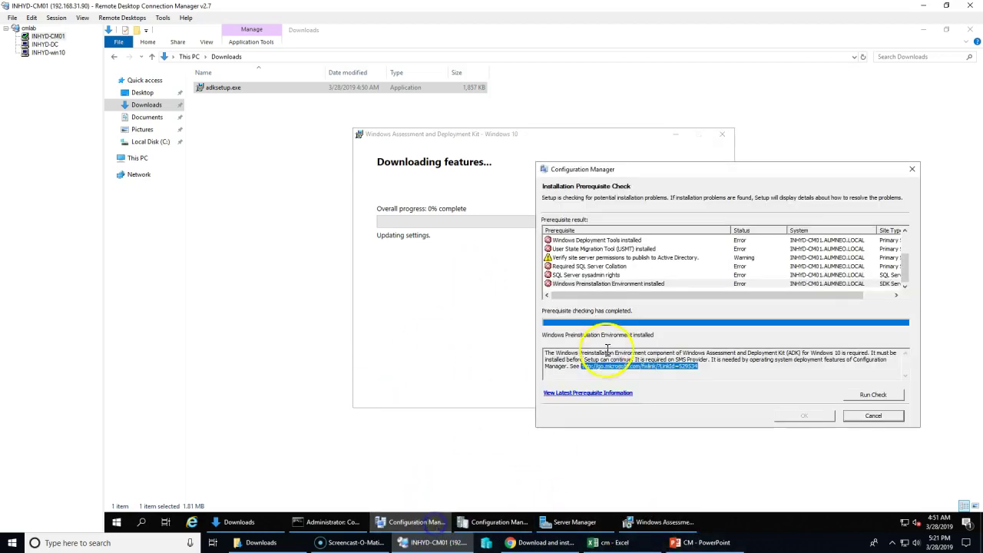
left_click(622, 285)
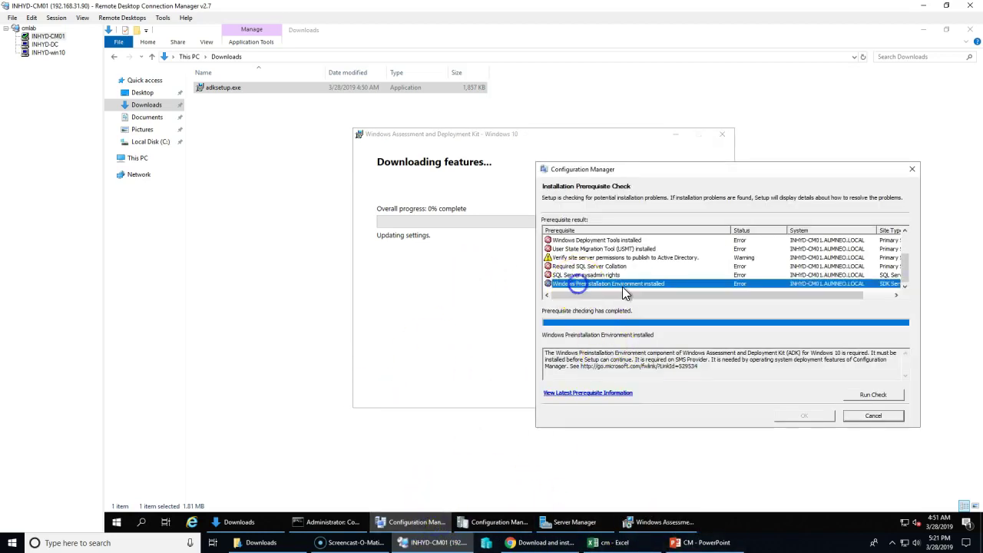
left_click(607, 249)
left_click_drag(745, 349, 820, 355)
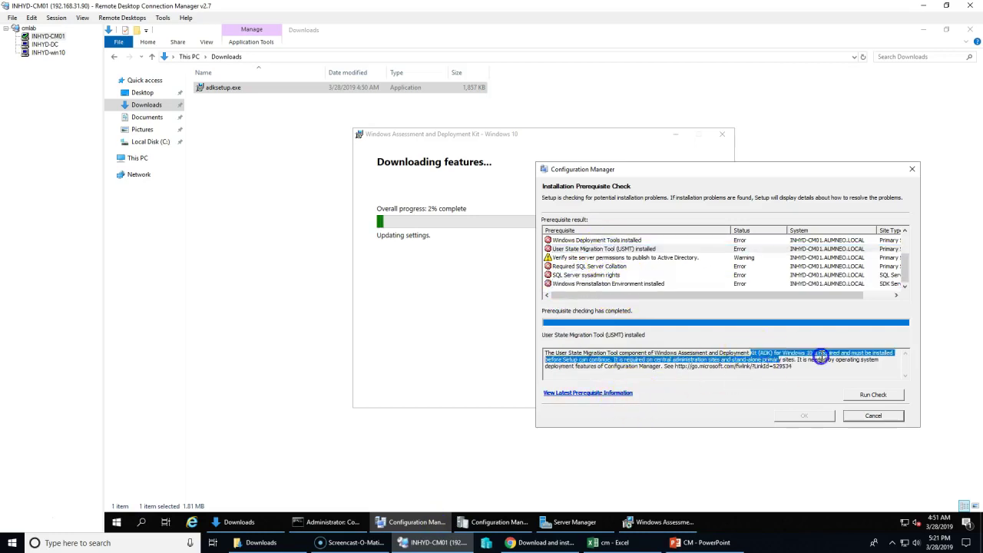
left_click(621, 239)
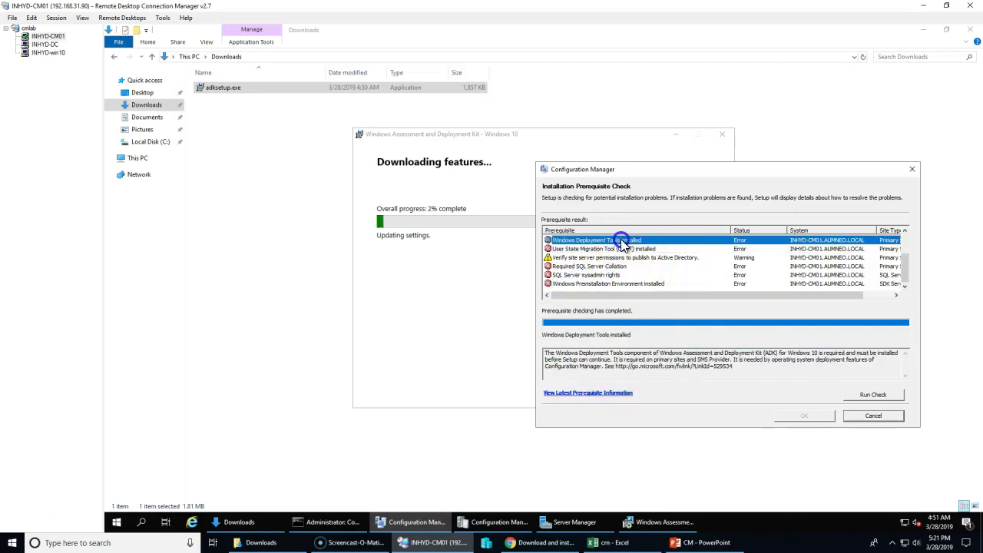
left_click_drag(695, 353, 811, 365)
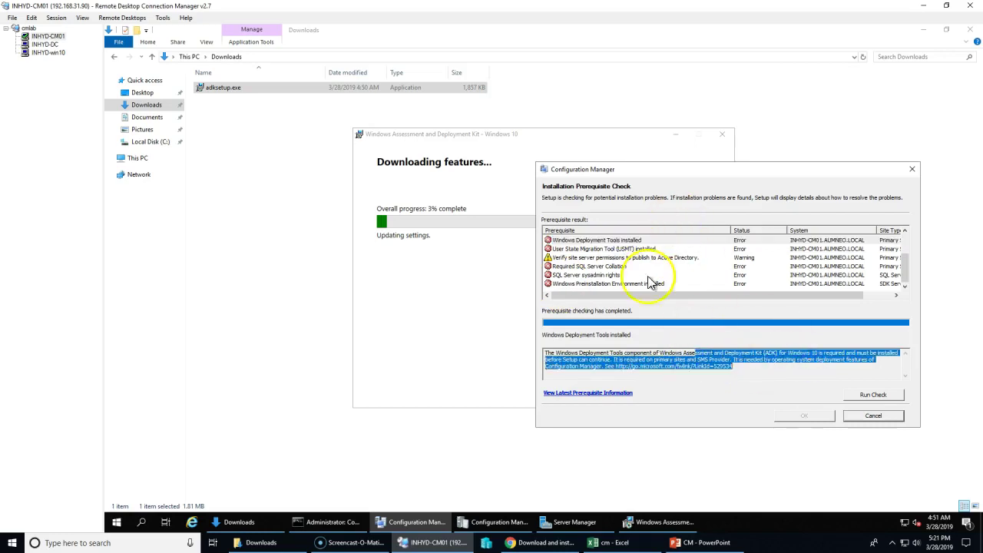
left_click(605, 275)
left_click(606, 283)
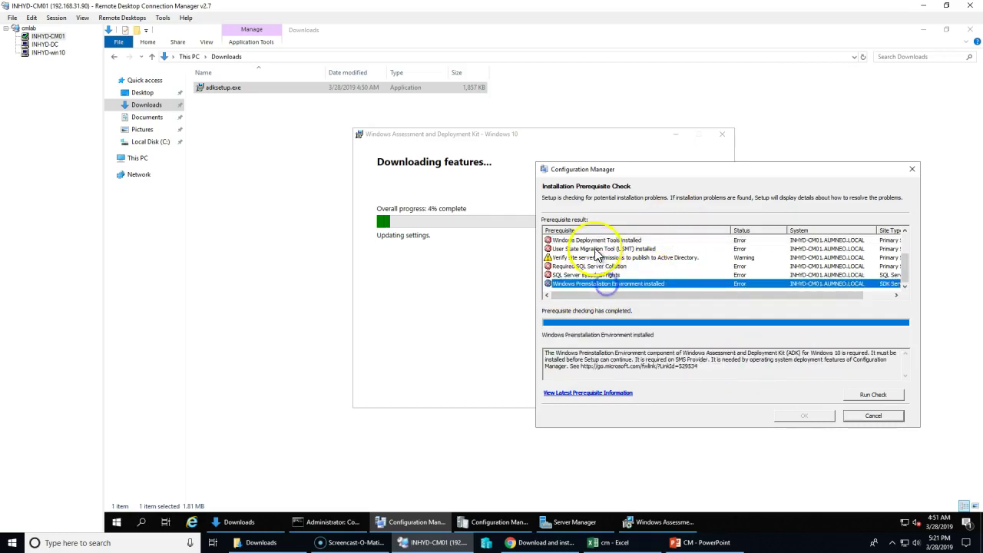
left_click(594, 241)
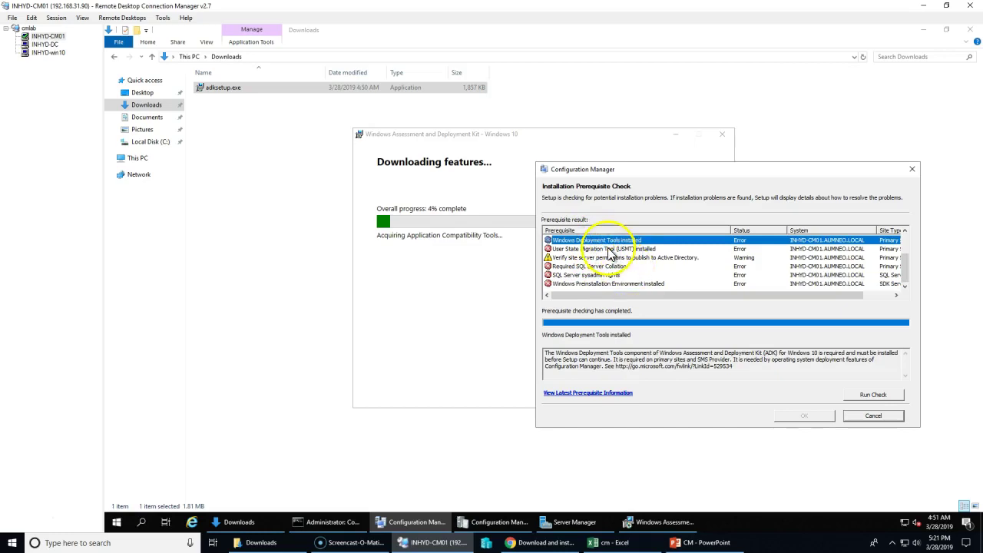
left_click(609, 250)
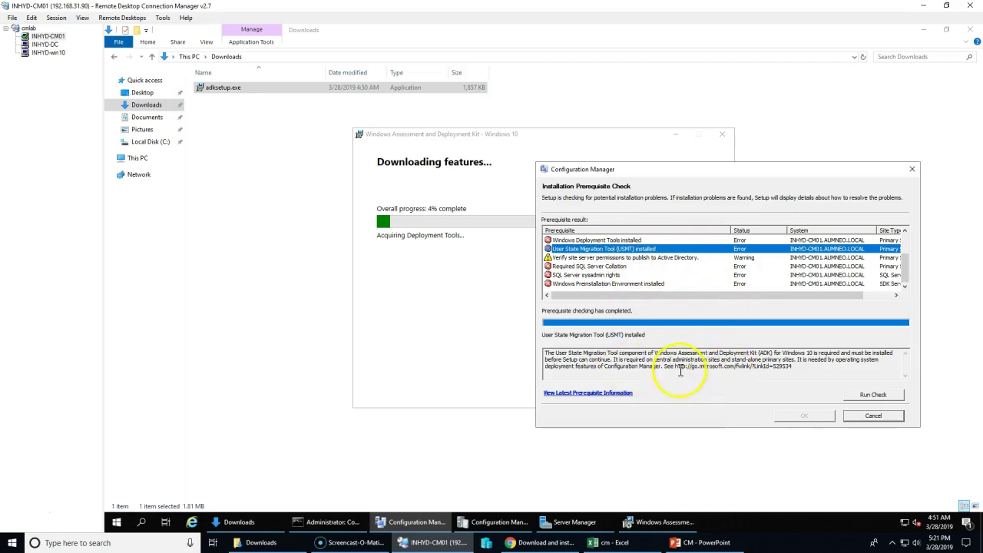
left_click_drag(677, 367, 775, 370)
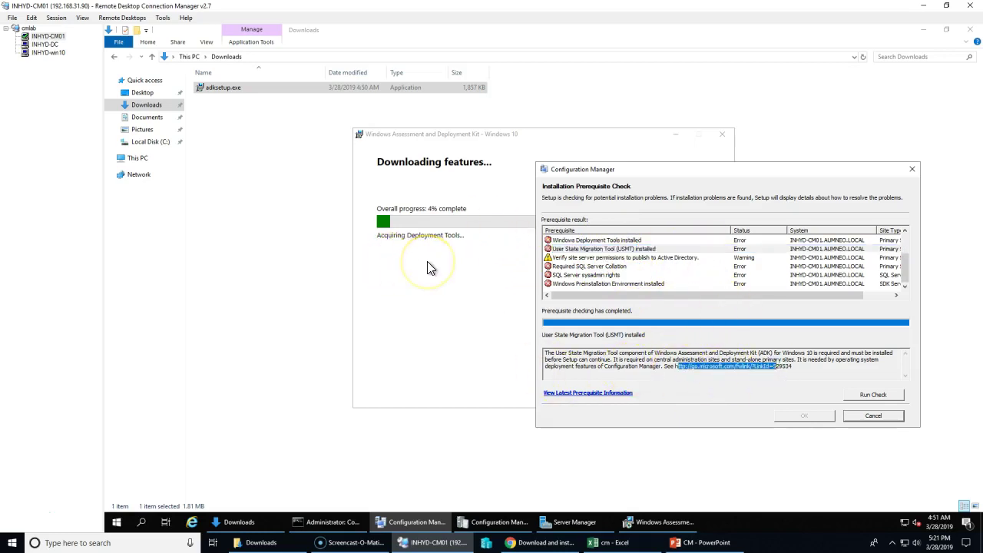
- Check the Active Directory publishing and Required SQL Server Collation prerequisite details, and switch to the local Downloads folder
left_click(588, 257)
scroll(601, 277, "up", 2)
scroll(610, 281, "down", 1)
scroll(611, 273, "down", 1)
left_click(597, 266)
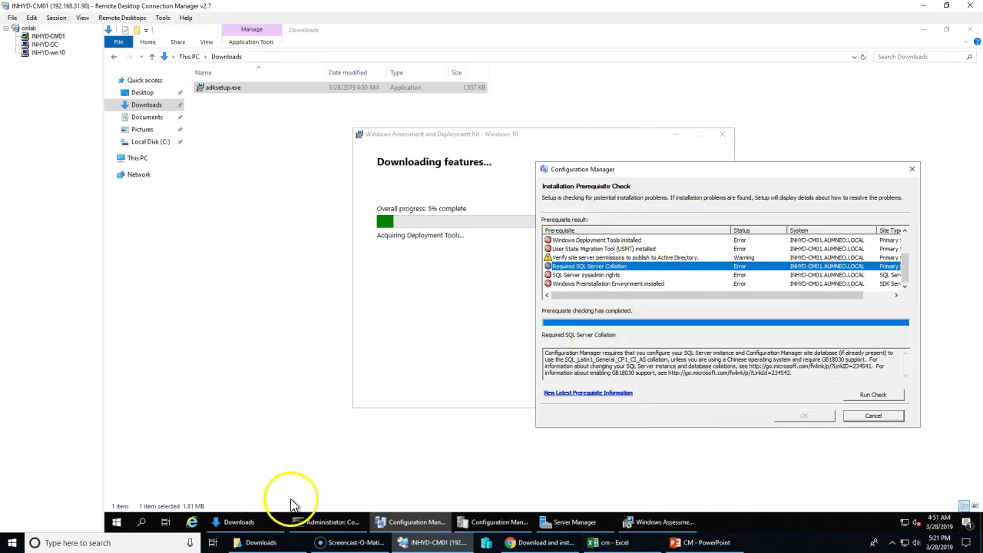
left_click(261, 543)
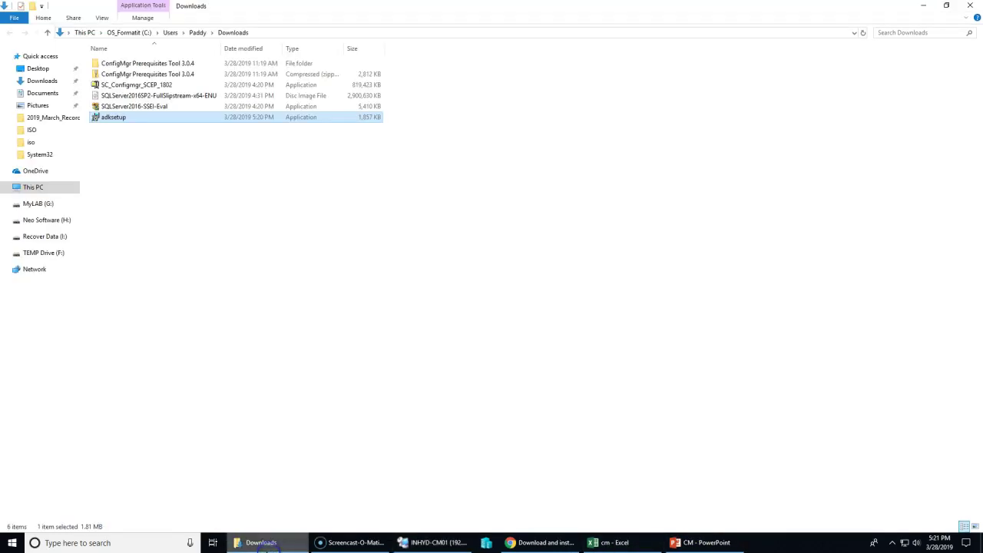
- Copy the SQLServer2016SP2-FullSlipstream-x64-ENU disc image from the local Downloads folder to the CM (D:) drive of the INHYD-CM01 remote server
left_click(146, 98)
right_click(192, 96)
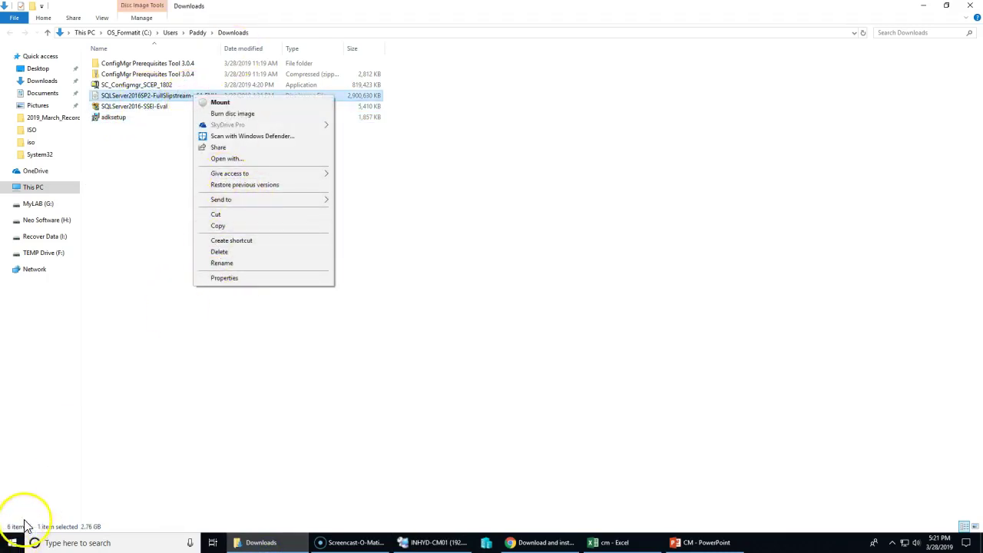
left_click(221, 226)
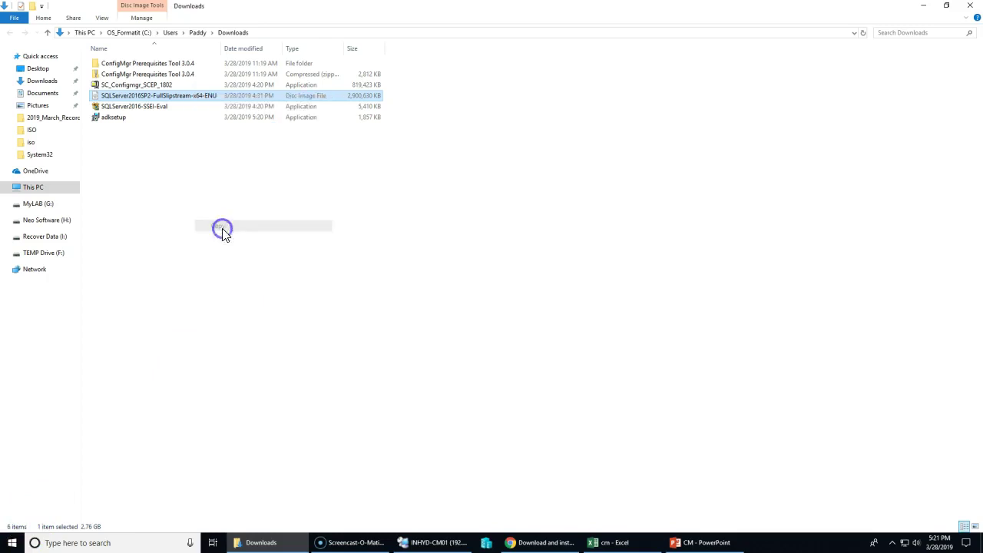
left_click(419, 541)
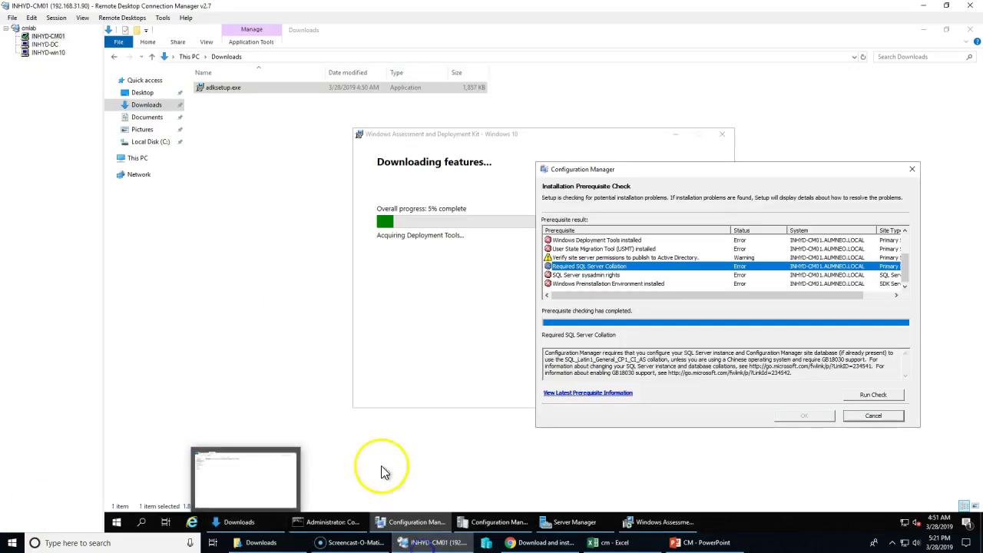
left_click(146, 141)
left_click(138, 158)
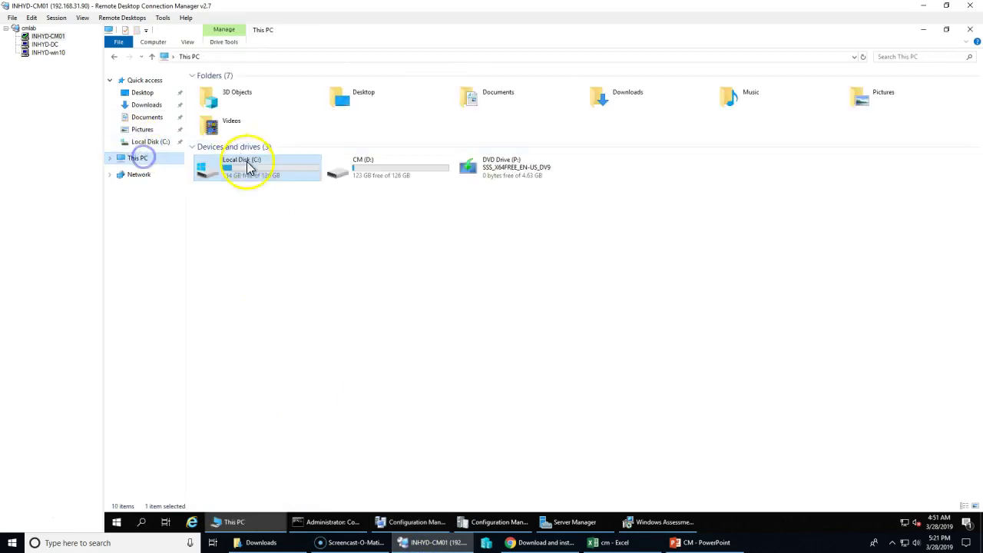
double_click(377, 171)
right_click(378, 282)
left_click(401, 355)
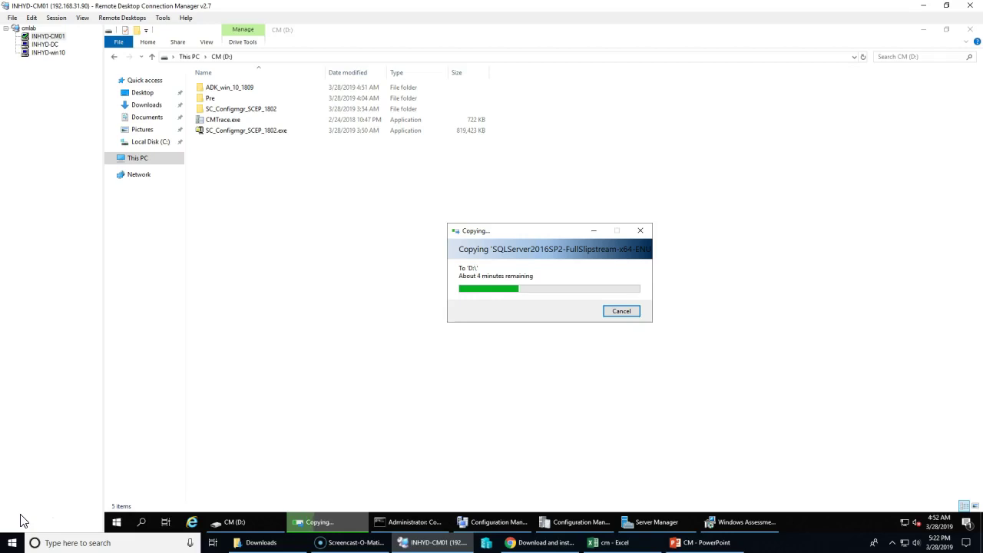
left_click(21, 501)
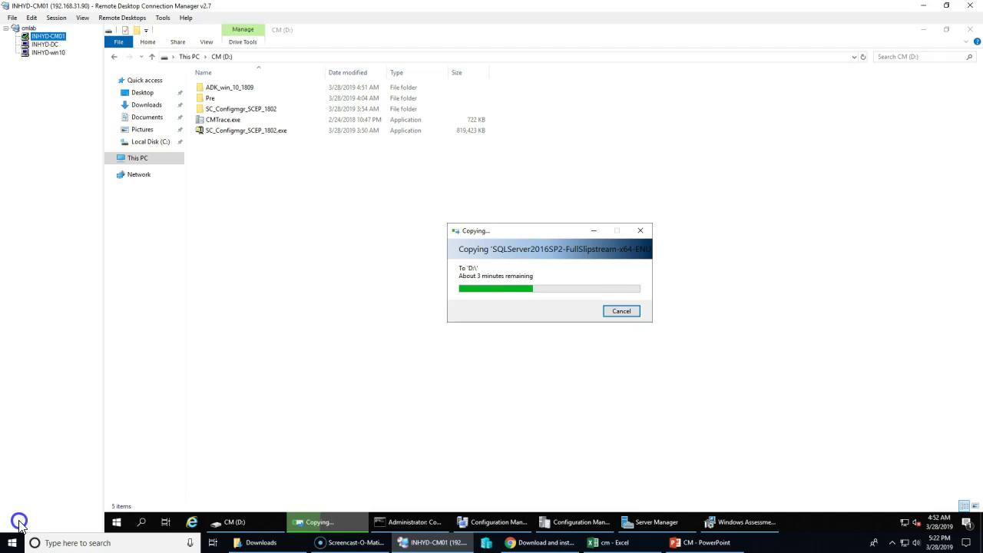
- Mount the SQL Server 2016 SP2 disc image on the D: drive and run its setup.exe
left_click(255, 144)
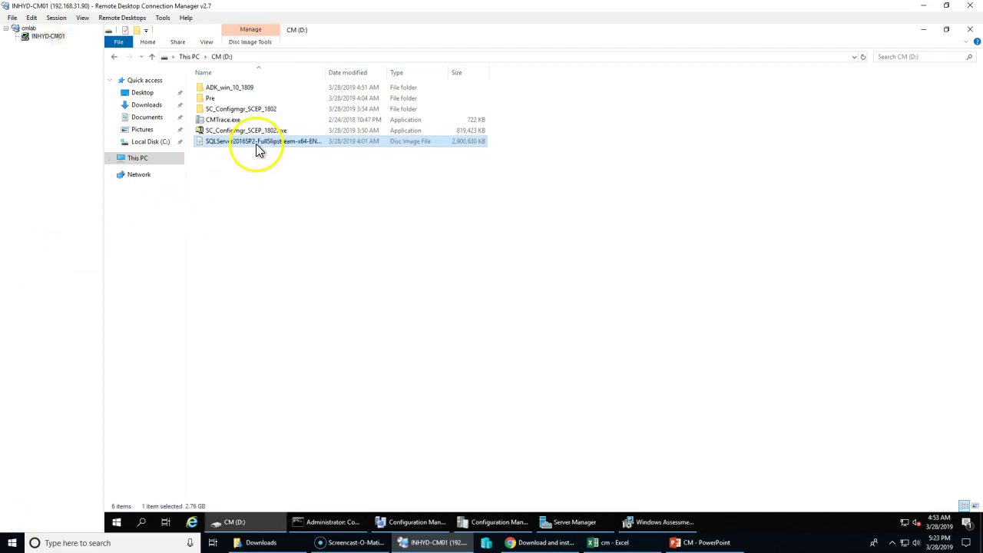
double_click(256, 143)
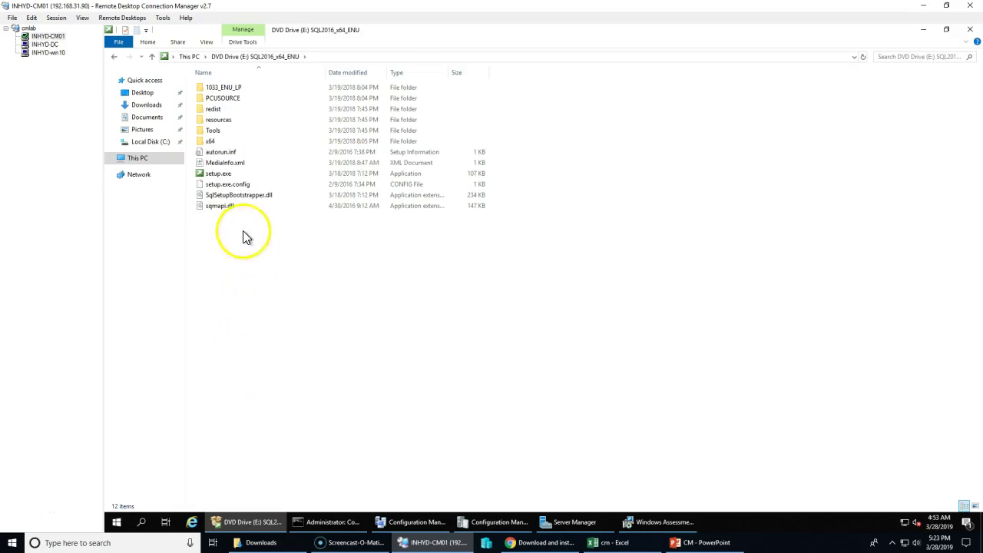
left_click(208, 174)
double_click(207, 173)
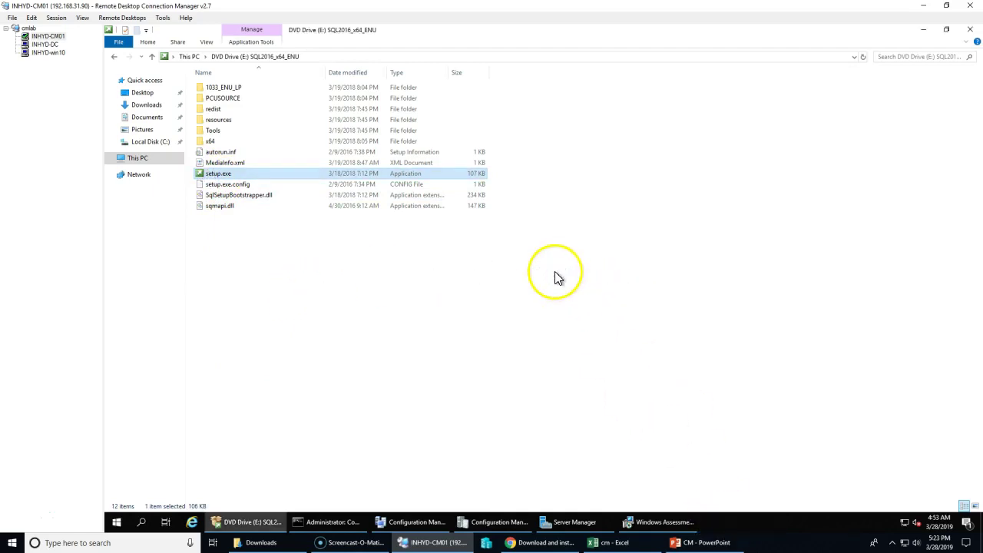
- Start a new SQL Server stand-alone installation from the SQL Server Installation Center
left_click(133, 66)
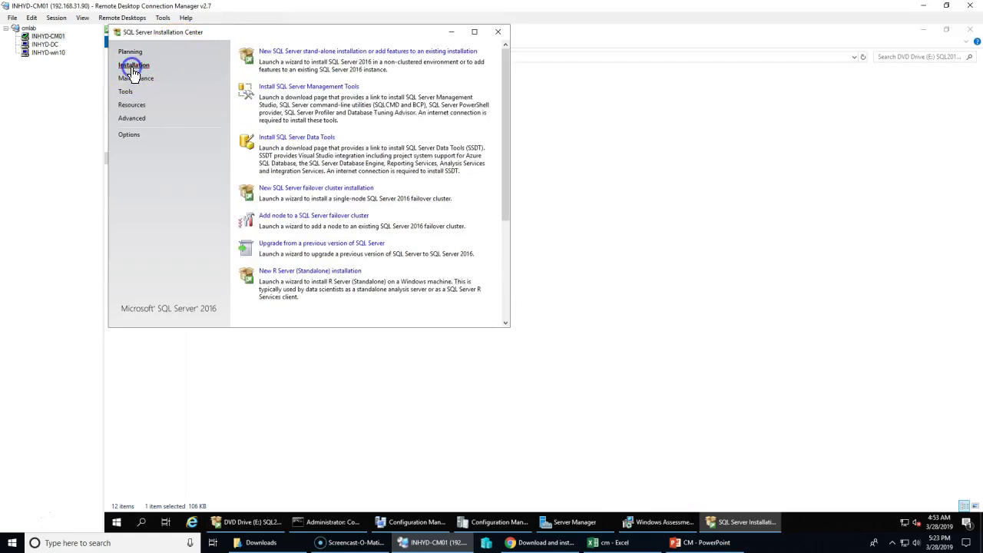
left_click(351, 50)
left_click(475, 430)
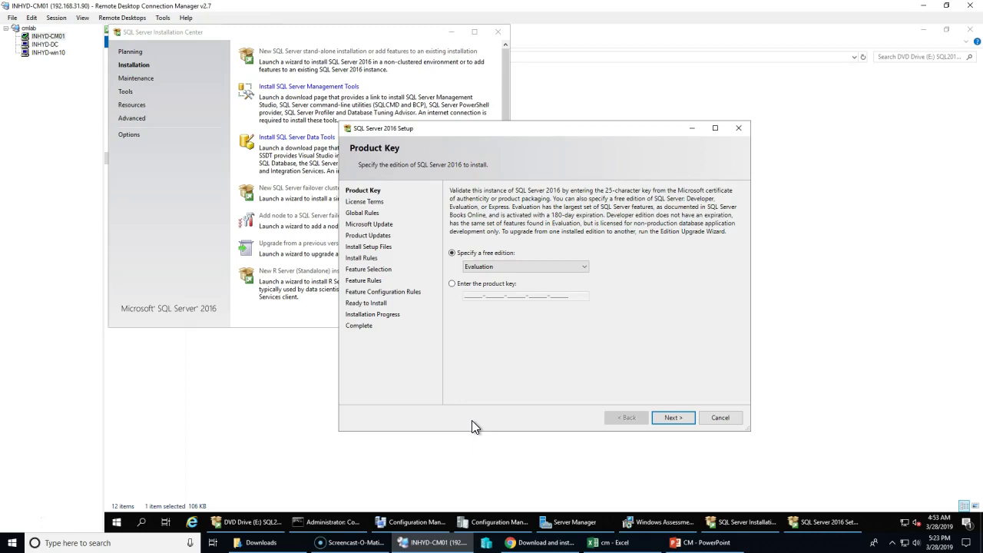
- Choose the free Evaluation edition, accept the license terms and proceed to the install rules with Microsoft Update left off
left_click(481, 253)
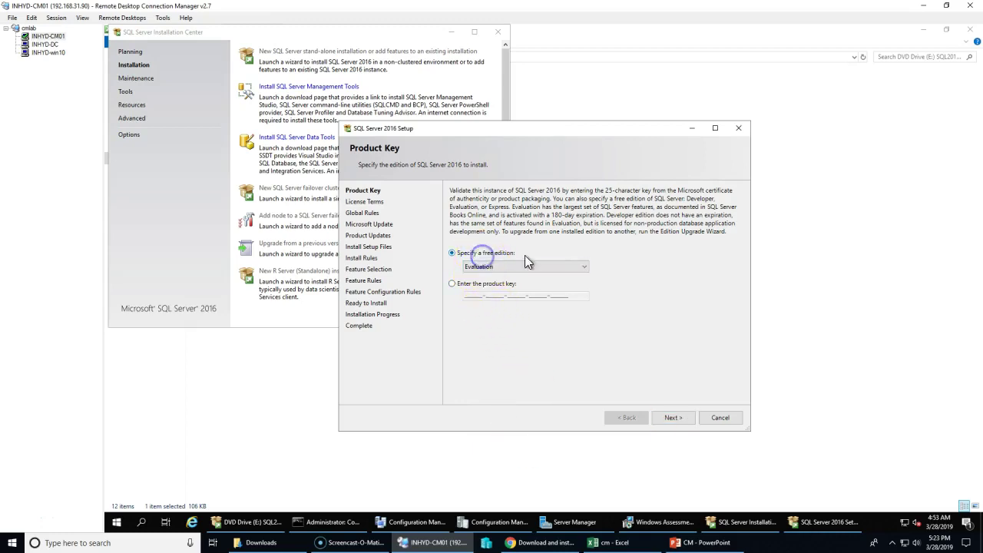
left_click(672, 420)
left_click(494, 350)
left_click(672, 417)
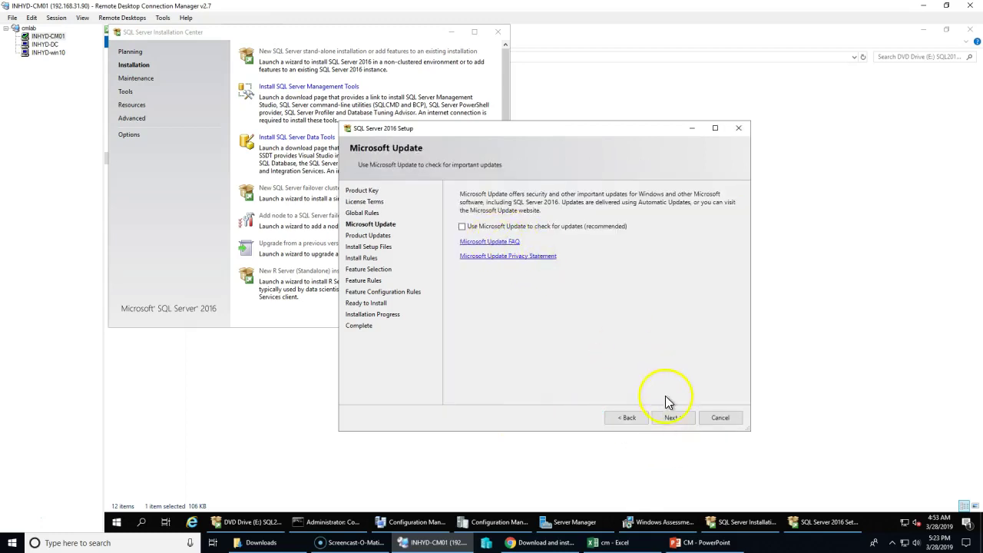
left_click(673, 418)
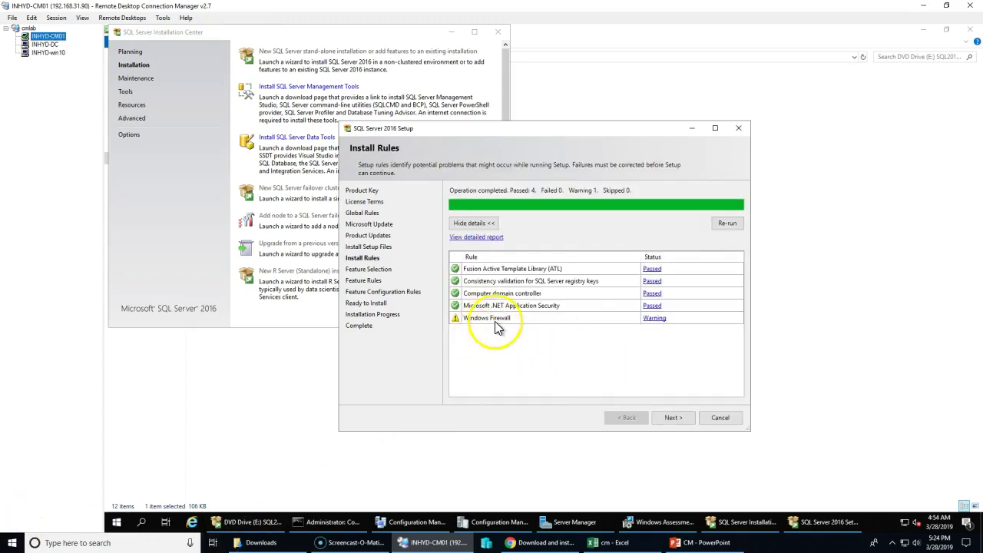
- Review the Configuration Manager prerequisite details for Windows Preinstallation Environment, Required SQL Server Collation and SQL Server sysadmin rights
right_click(123, 520)
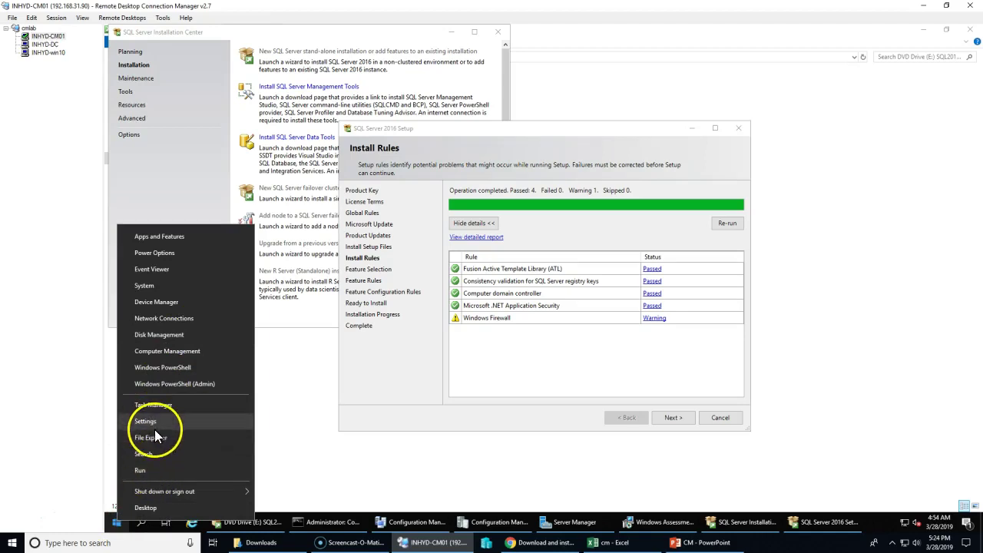
left_click(413, 398)
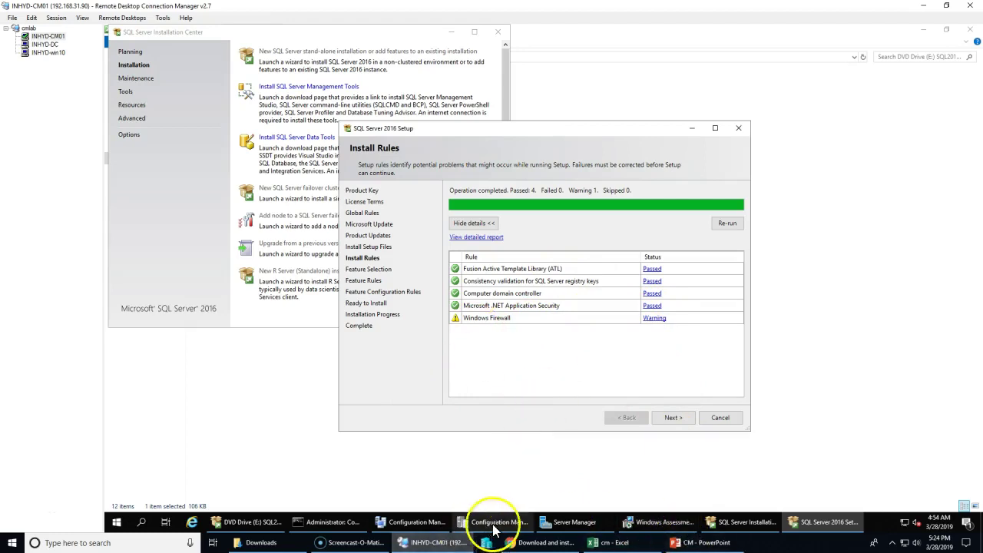
left_click(415, 522)
left_click(599, 283)
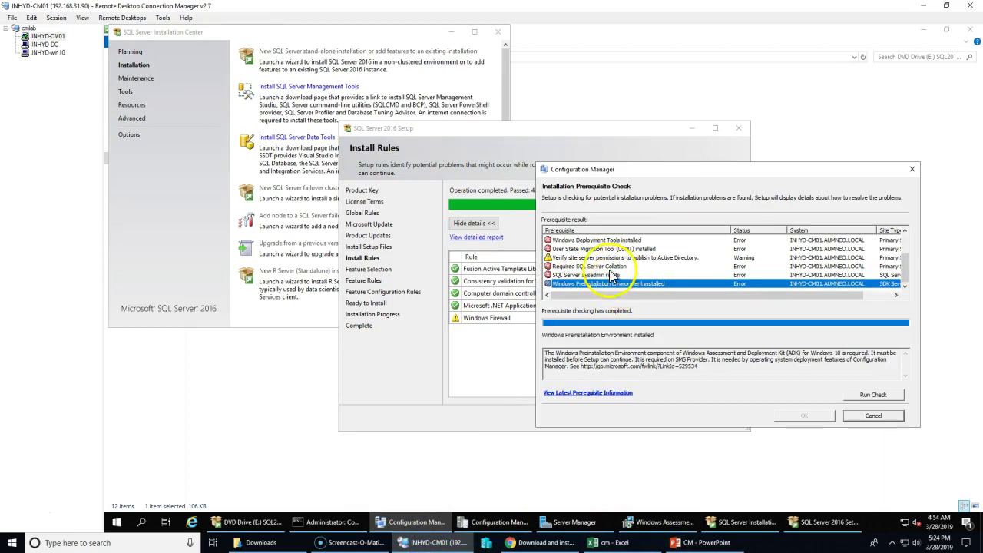
left_click(610, 266)
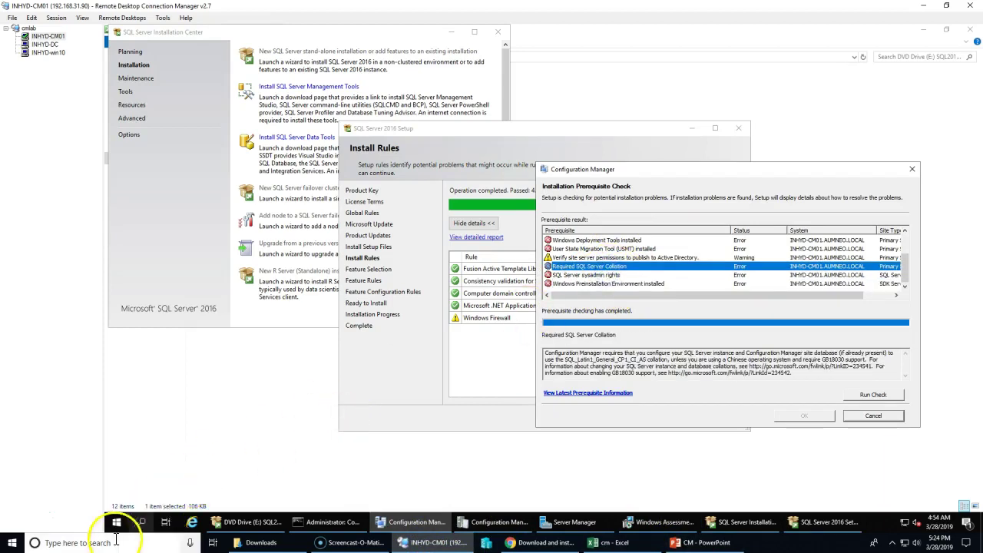
left_click(618, 283)
left_click(612, 266)
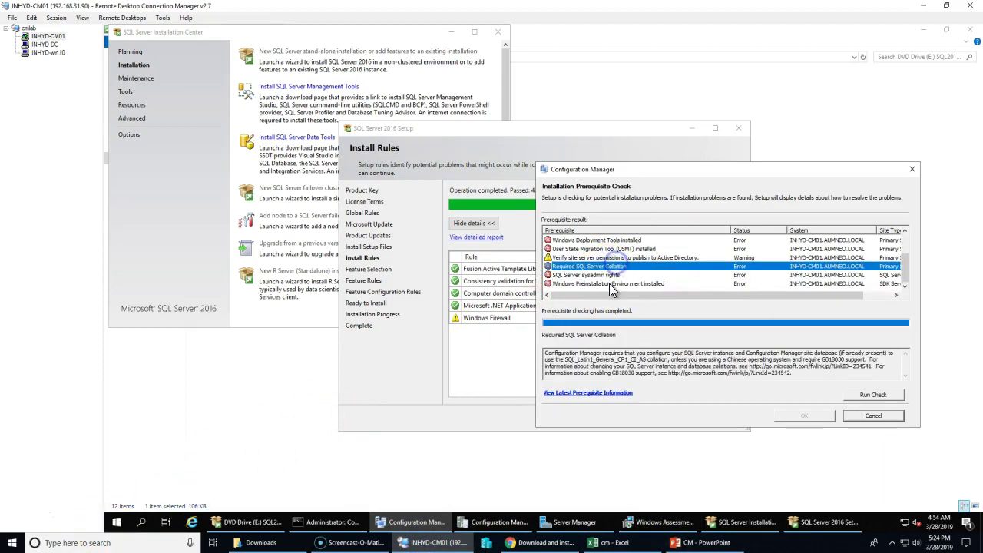
left_click(605, 275)
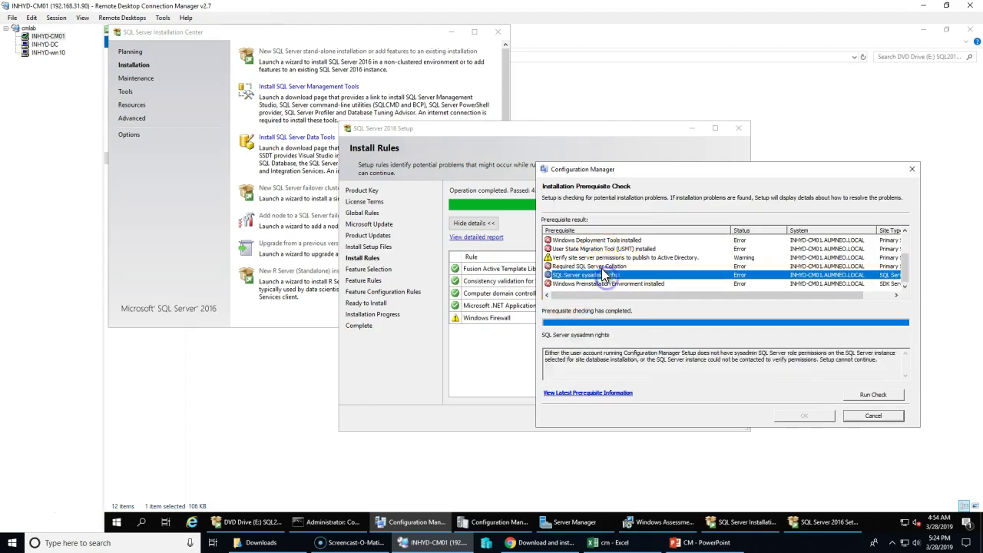
- Return to the SQL Server setup, proceed to feature selection and select only Database Engine Services and Reporting Services - Native
left_click(465, 406)
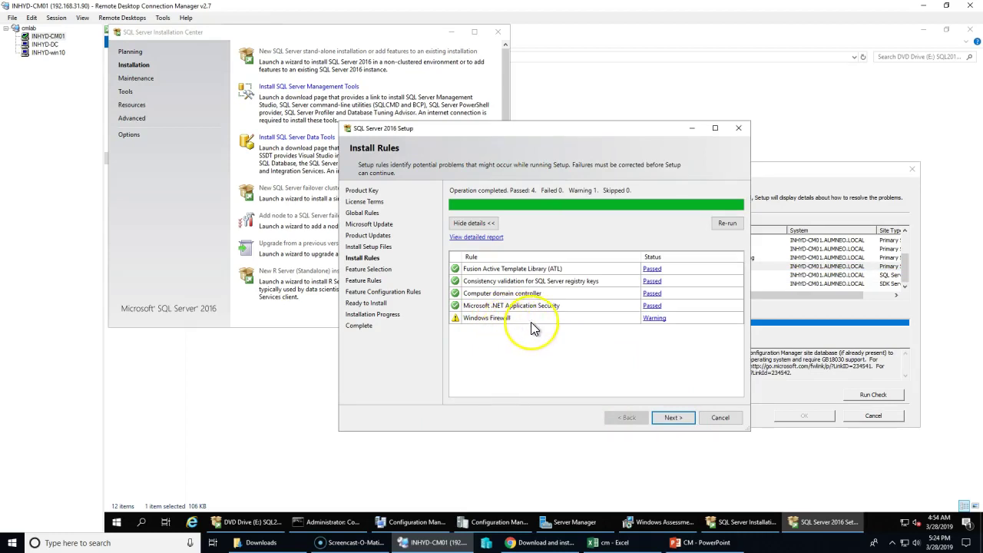
left_click(674, 418)
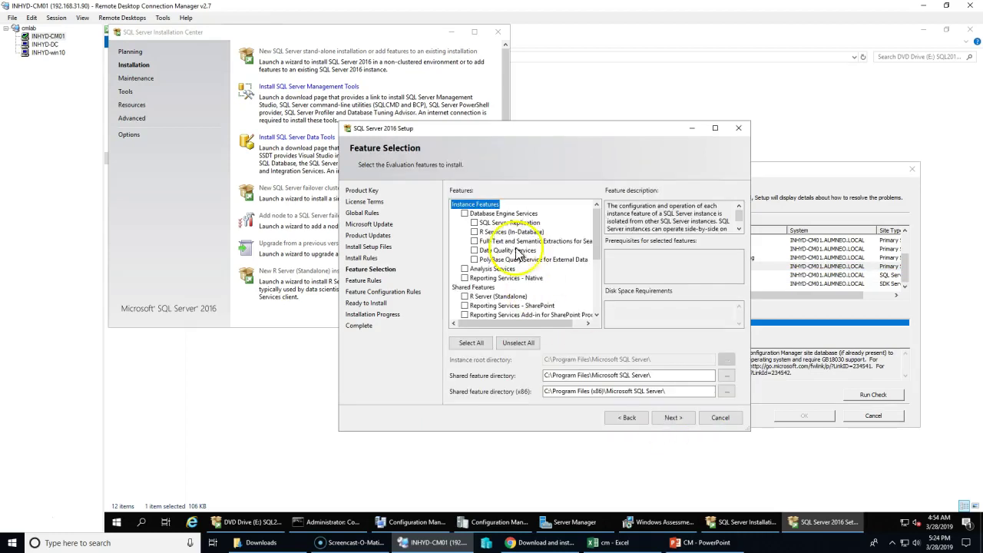
left_click(465, 213)
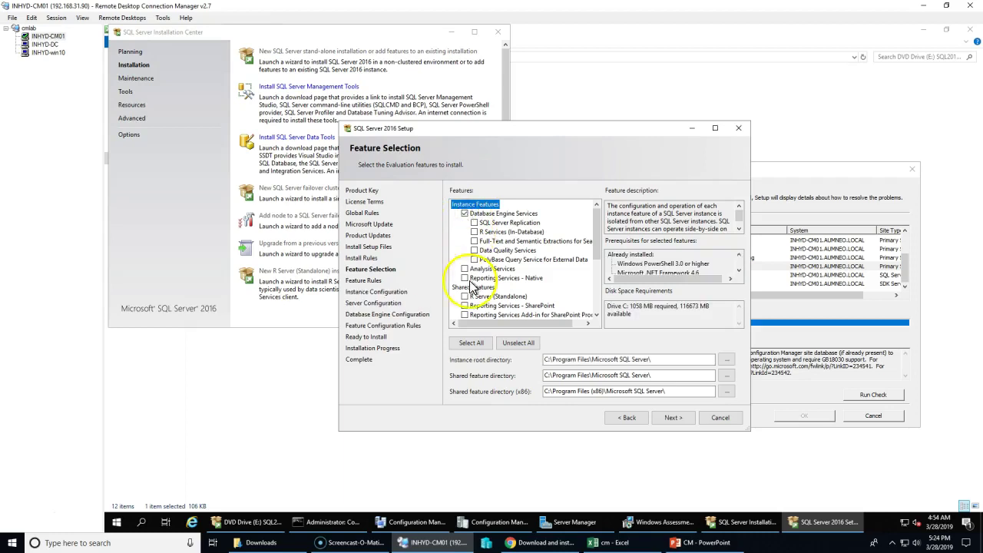
scroll(467, 292, "down", 3)
scroll(471, 307, "up", 1)
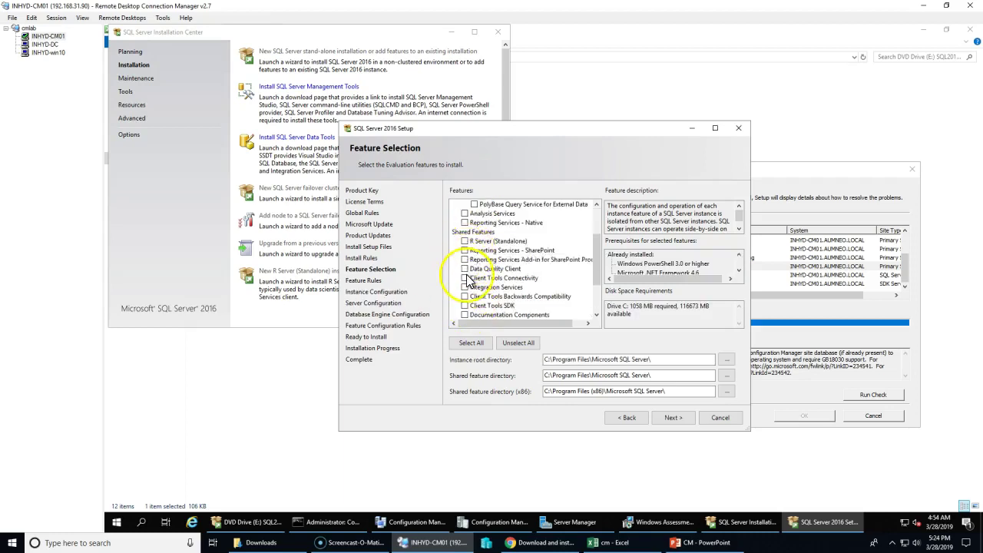
scroll(470, 299, "up", 1)
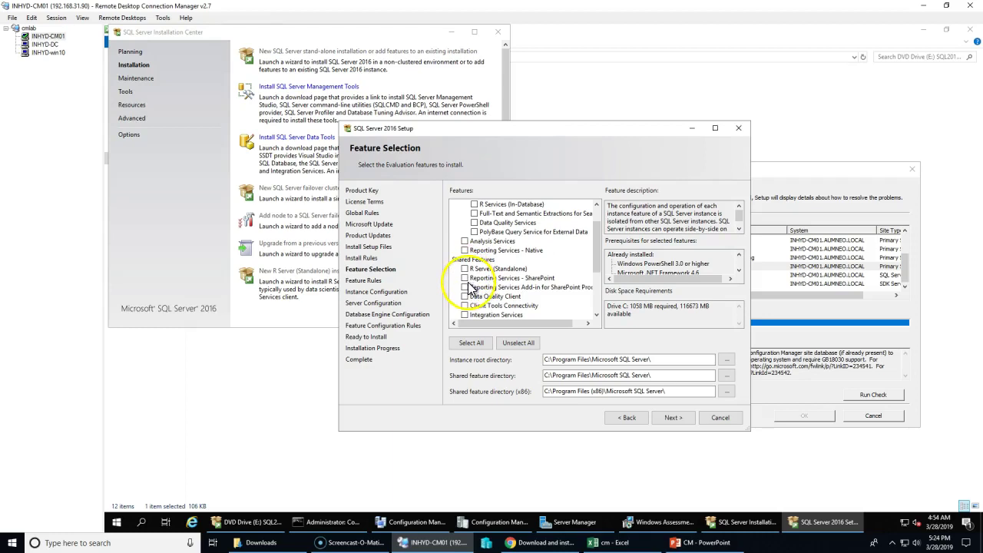
left_click(465, 278)
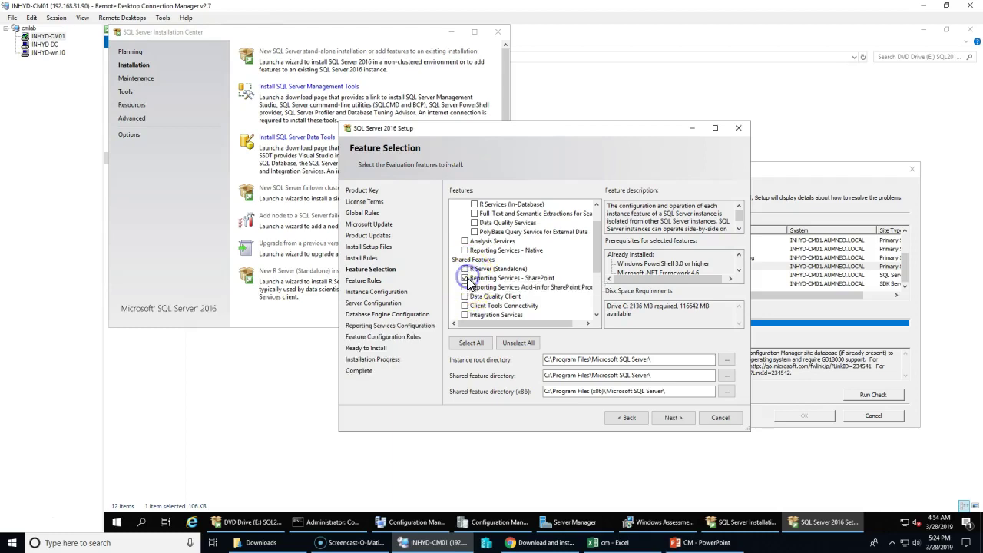
left_click(465, 251)
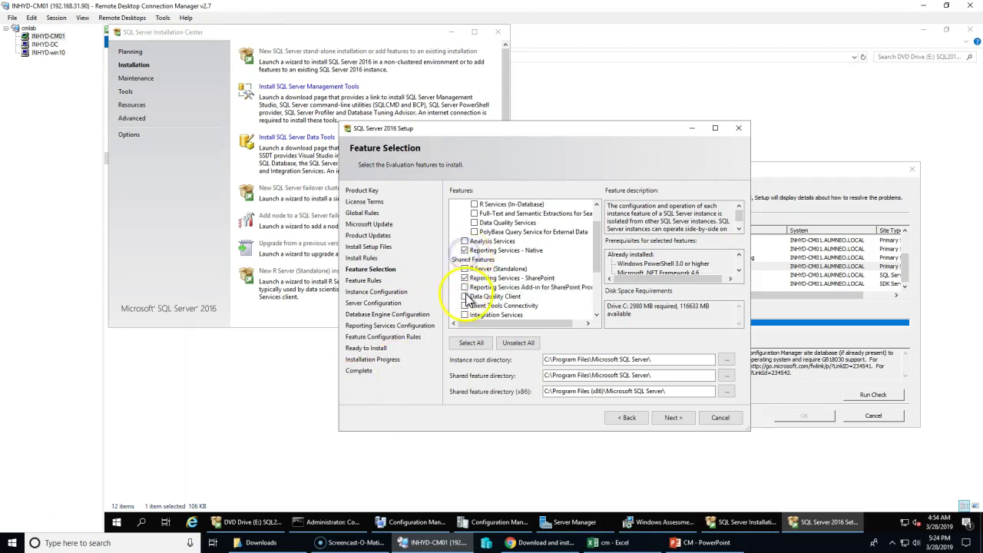
left_click(465, 278)
scroll(478, 304, "up", 1)
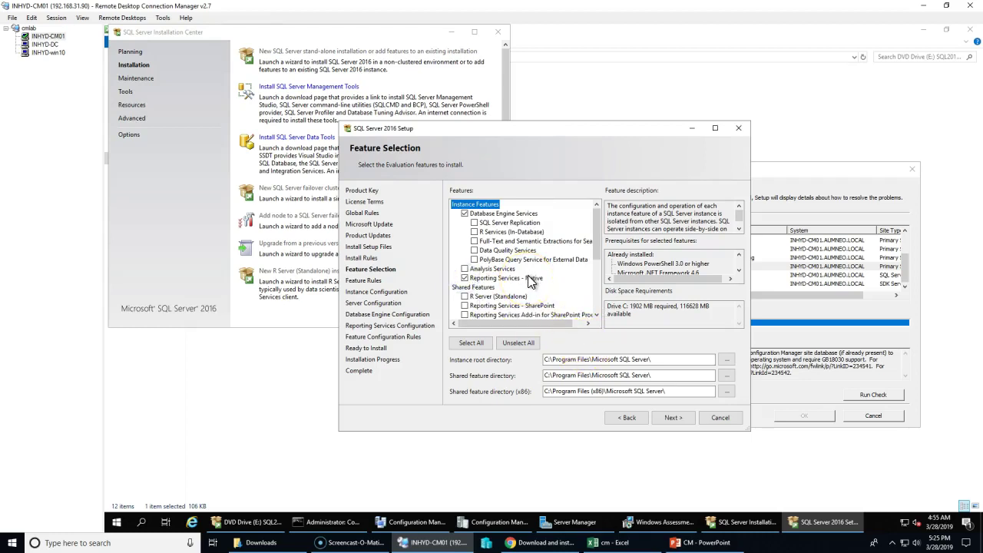
- Change the instance root, shared feature and shared feature (x86) directories to the D: drive, keeping their Program Files subfolders
left_click(577, 358)
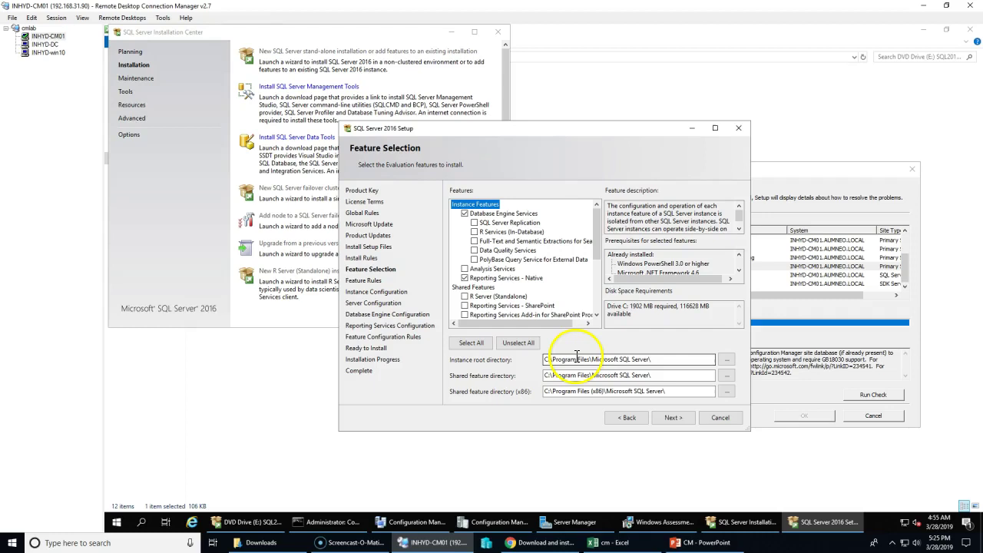
scroll(529, 311, "down", 3)
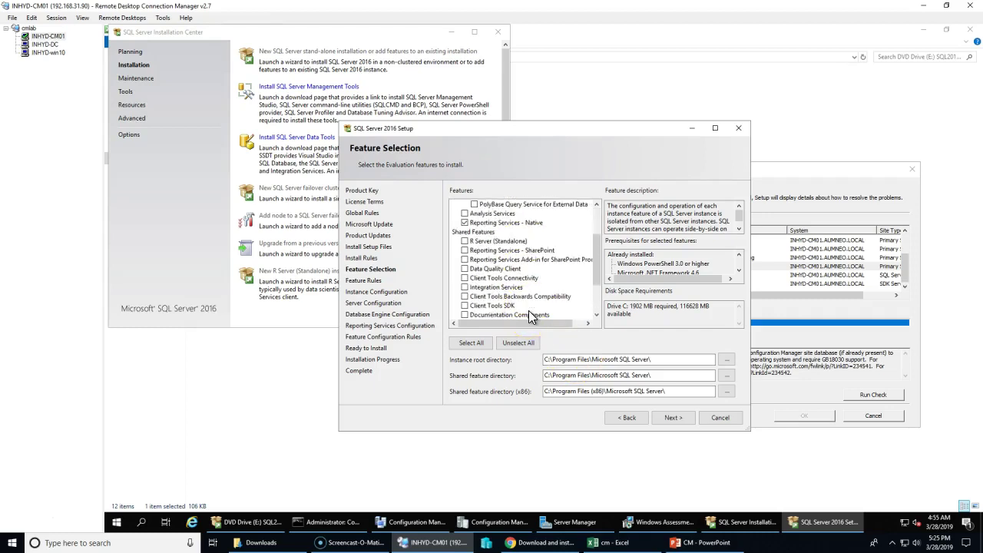
left_click(547, 359)
key("Delete")
type("d")
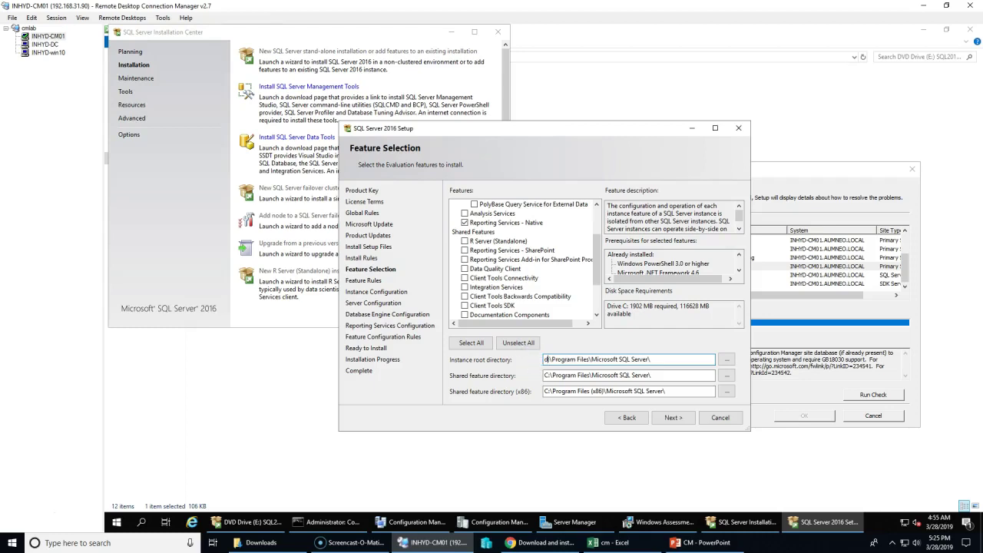
left_click(547, 375)
key("Delete")
type("d")
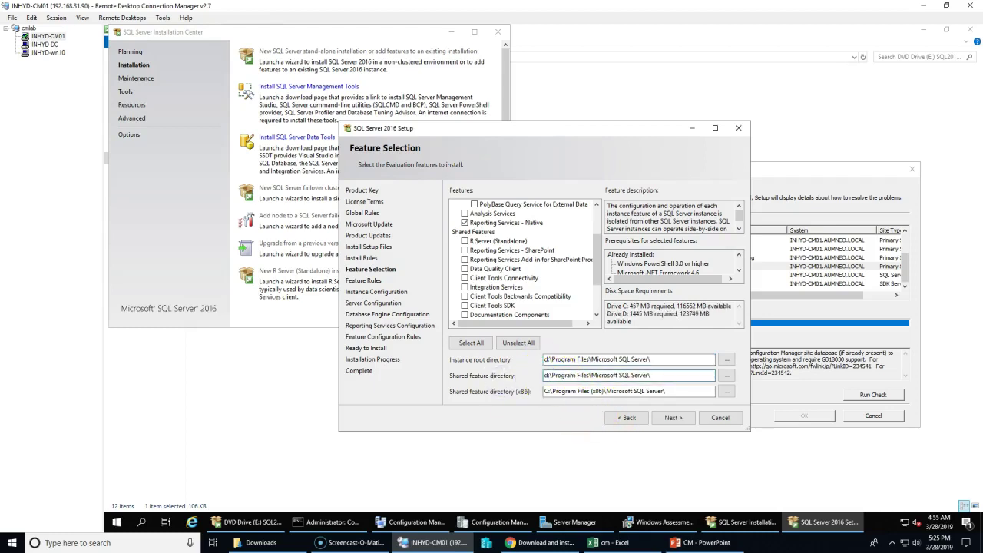
left_click(545, 391)
key("Delete")
type("d")
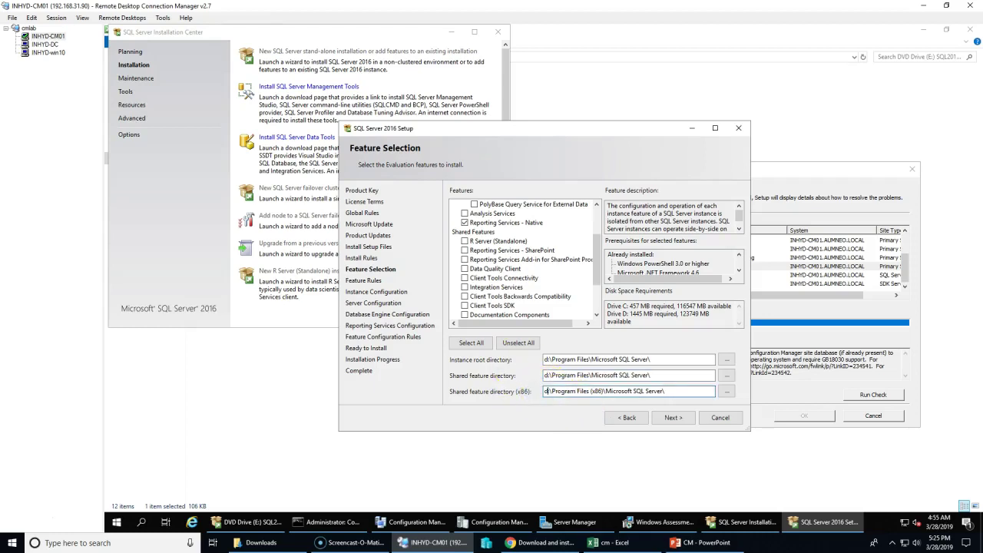
left_click(572, 417)
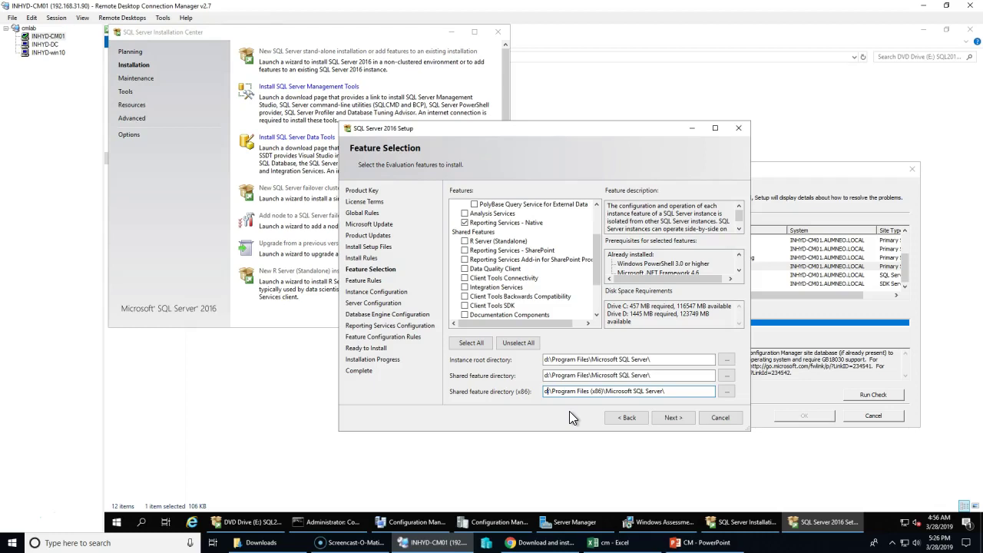
scroll(486, 268, "up", 3)
scroll(518, 315, "down", 2)
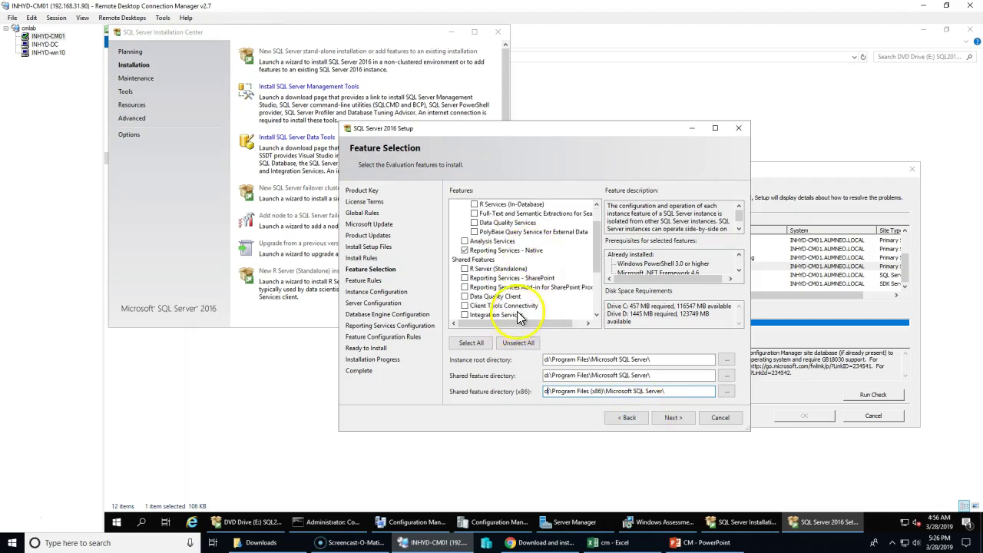
- Add Client Tools Connectivity, Client Tools Backwards Compatibility and Client Tools SDK to the selected features and proceed to instance configuration
scroll(518, 315, "down", 3)
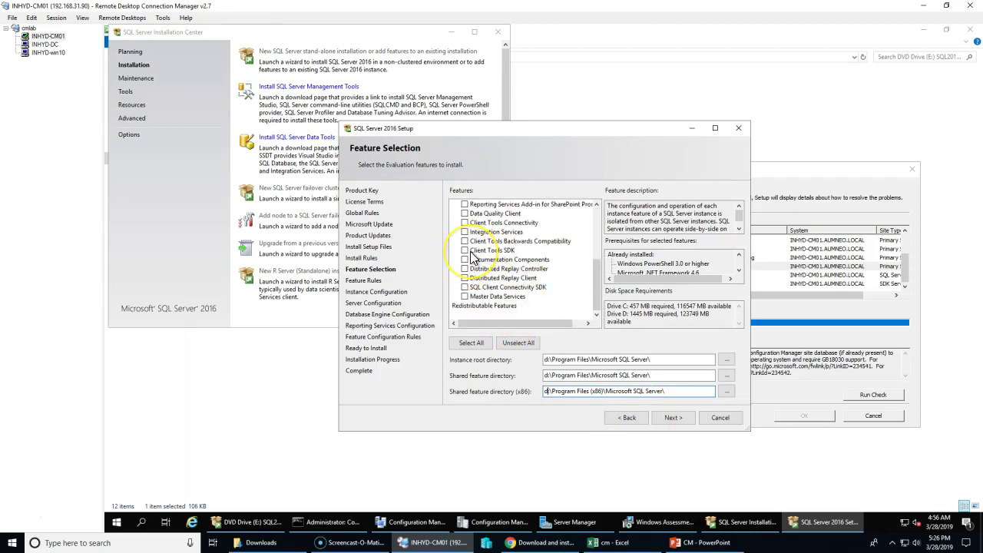
scroll(471, 259, "up", 1)
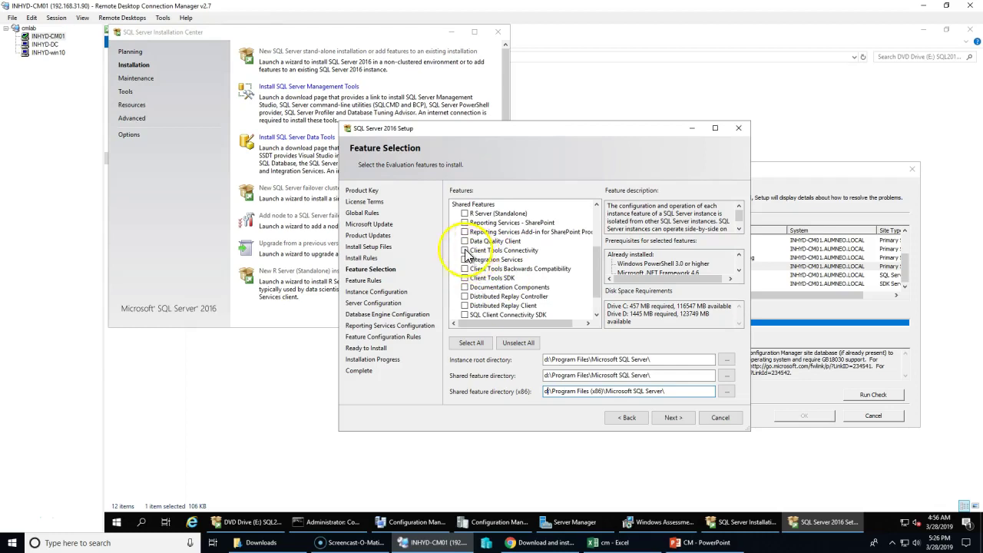
scroll(476, 318, "up", 3)
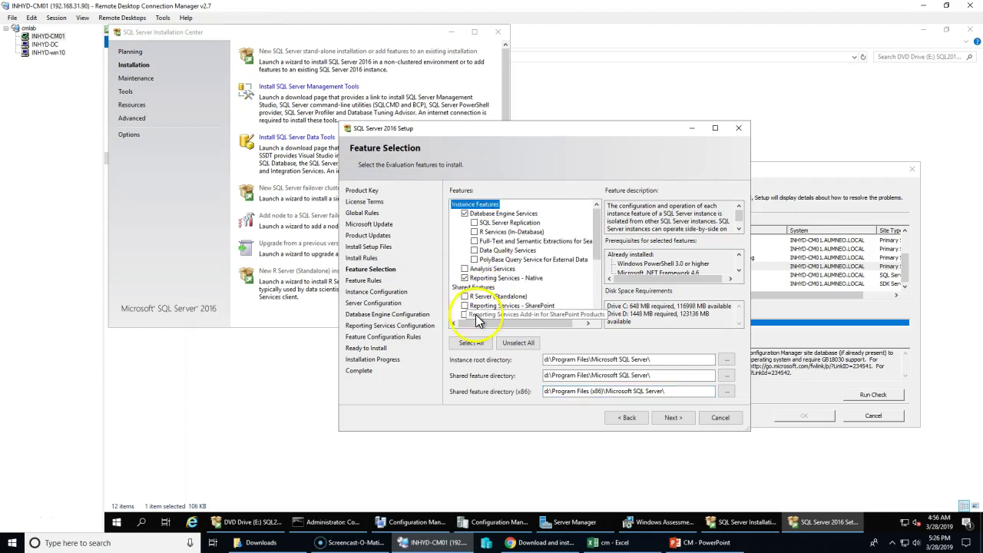
scroll(478, 317, "down", 4)
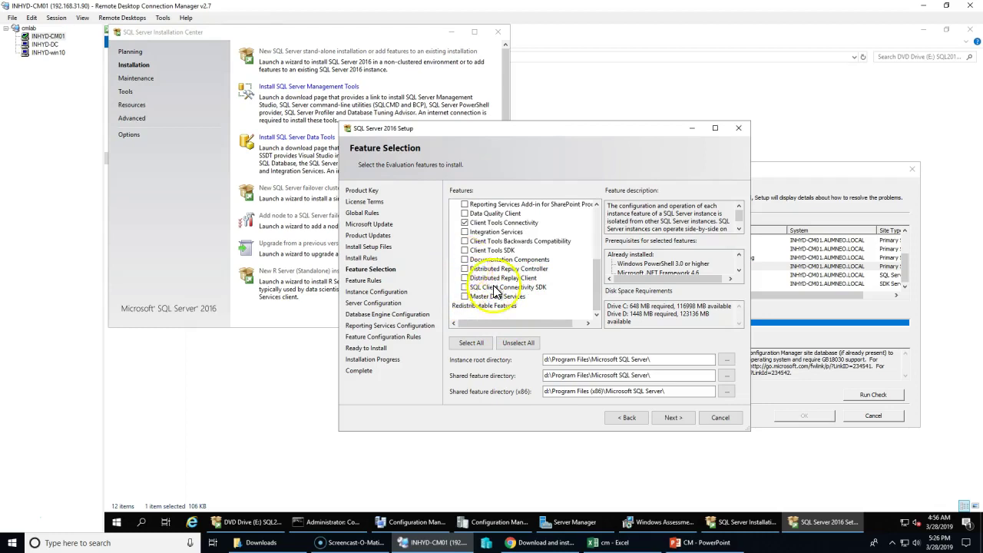
left_click(464, 241)
left_click(465, 251)
scroll(476, 254, "up", 1)
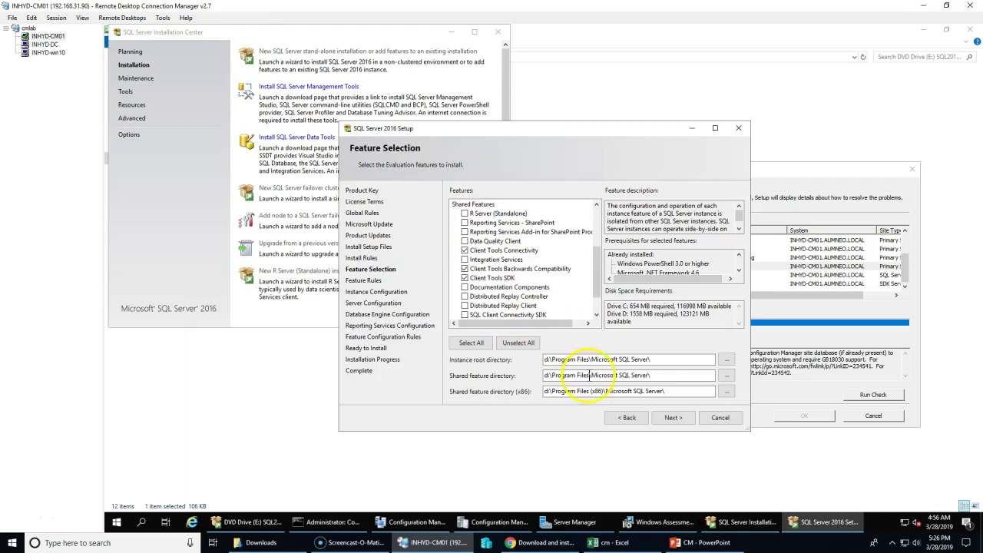
scroll(523, 261, "up", 3)
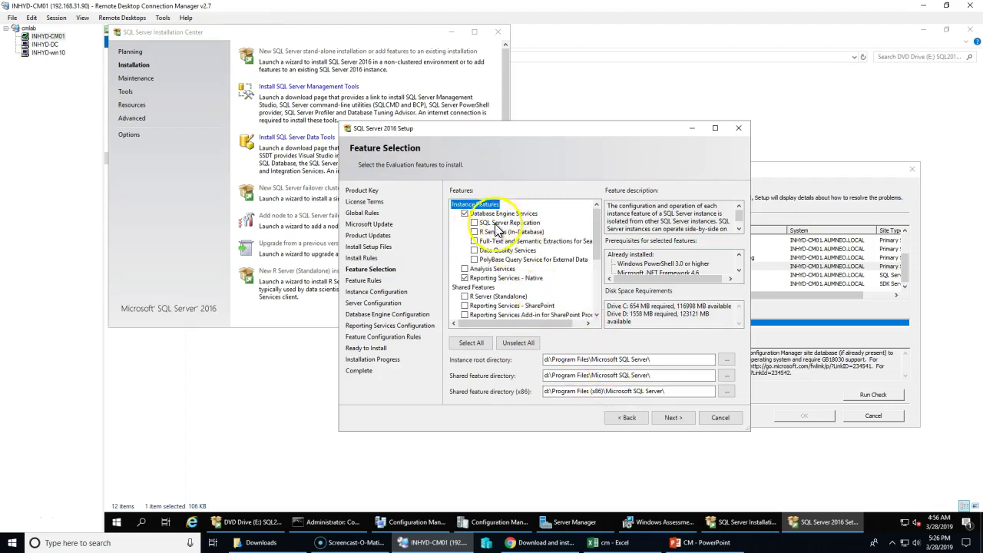
left_click(672, 417)
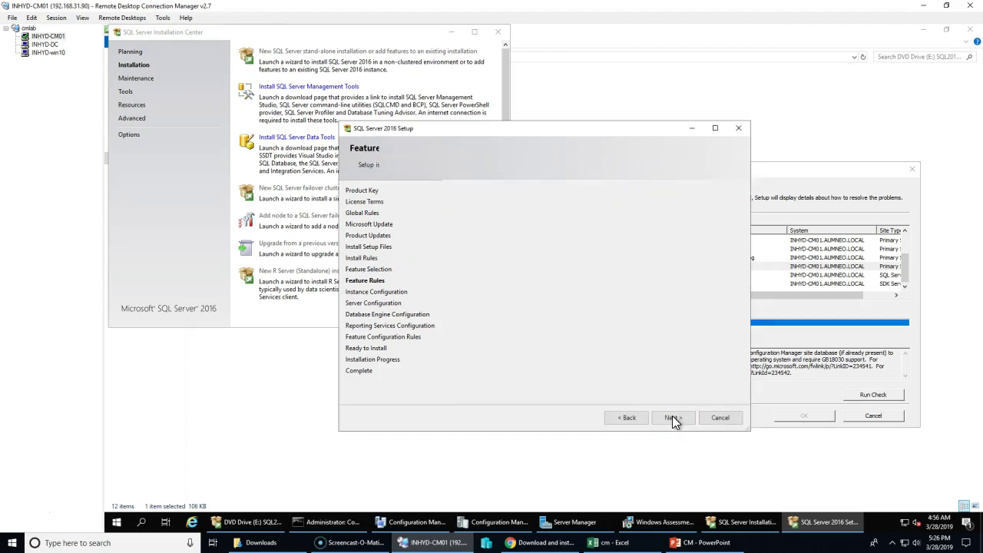
- Keep the default instance with instance ID MSSQLSERVER and proceed to the server configuration
left_click_drag(582, 238, 458, 238)
left_click_drag(588, 240, 462, 238)
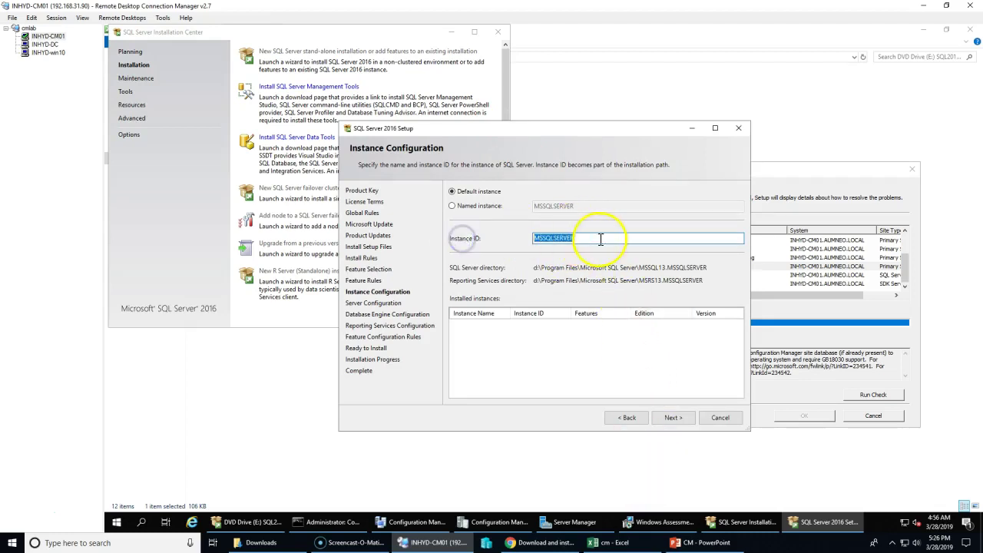
left_click(672, 417)
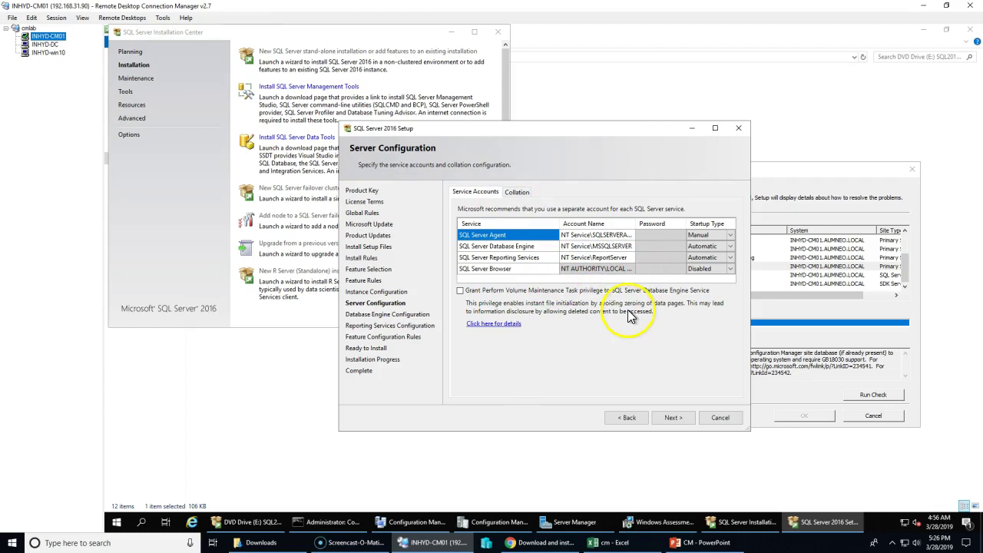
- Check the Required SQL Server Collation prerequisite in Configuration Manager, then examine the Database Engine service account in the SQL Server setup
left_click(439, 525)
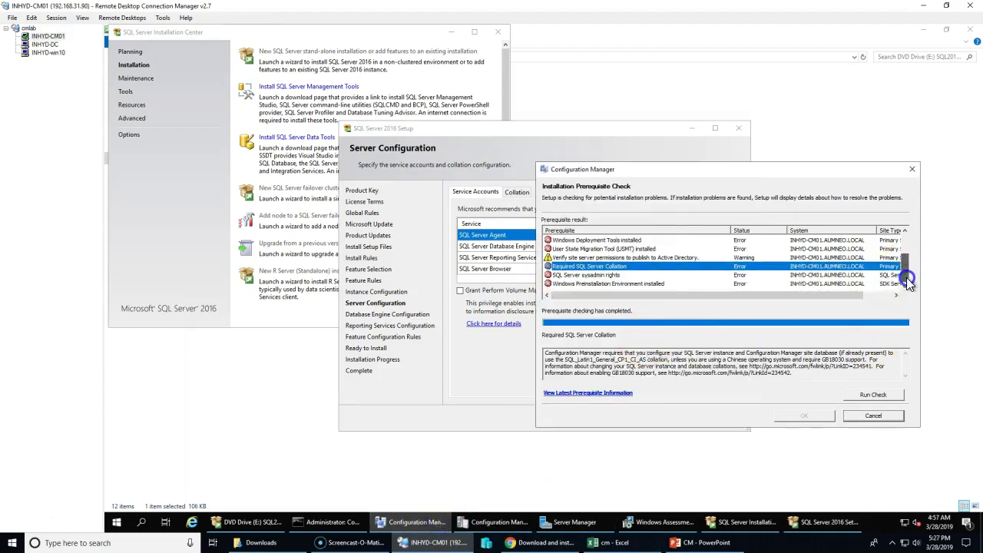
left_click(501, 140)
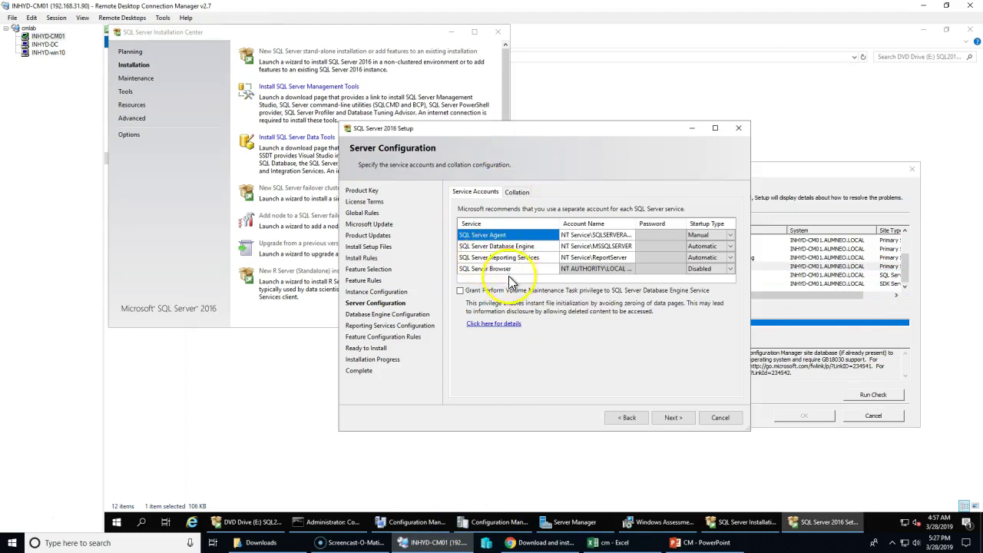
left_click(484, 245)
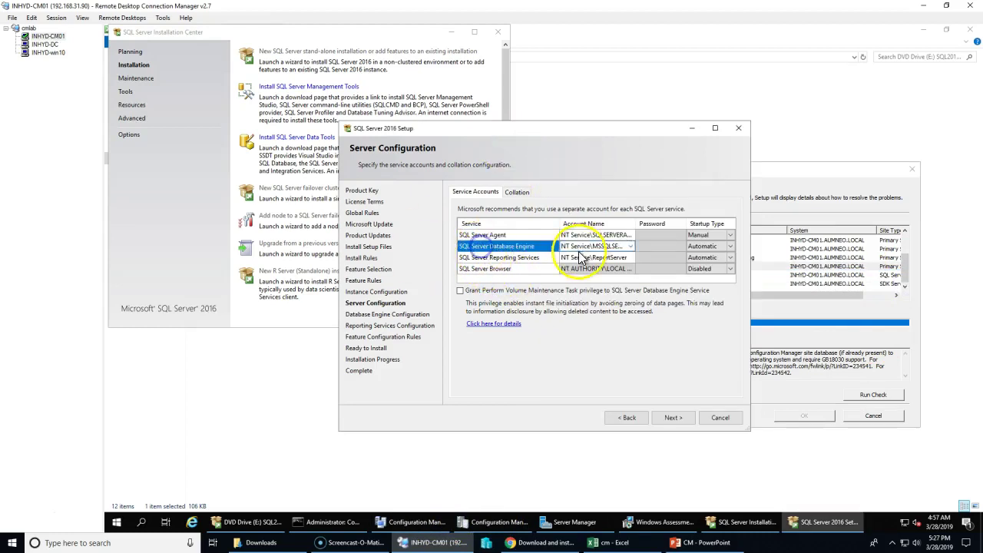
left_click(639, 246)
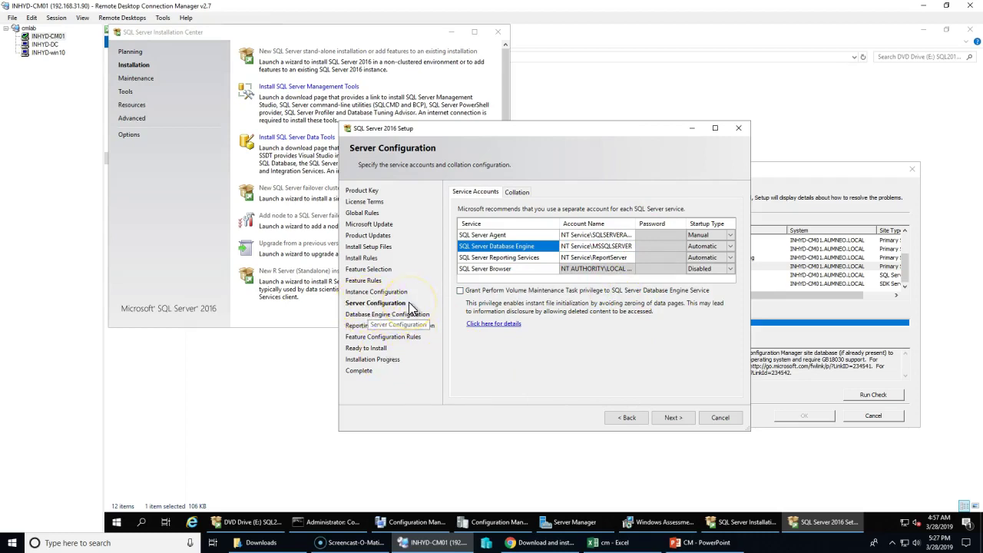
- Check the Database Engine collation against the required SQL_Latin1_General_CP1_CI_AS
left_click(517, 194)
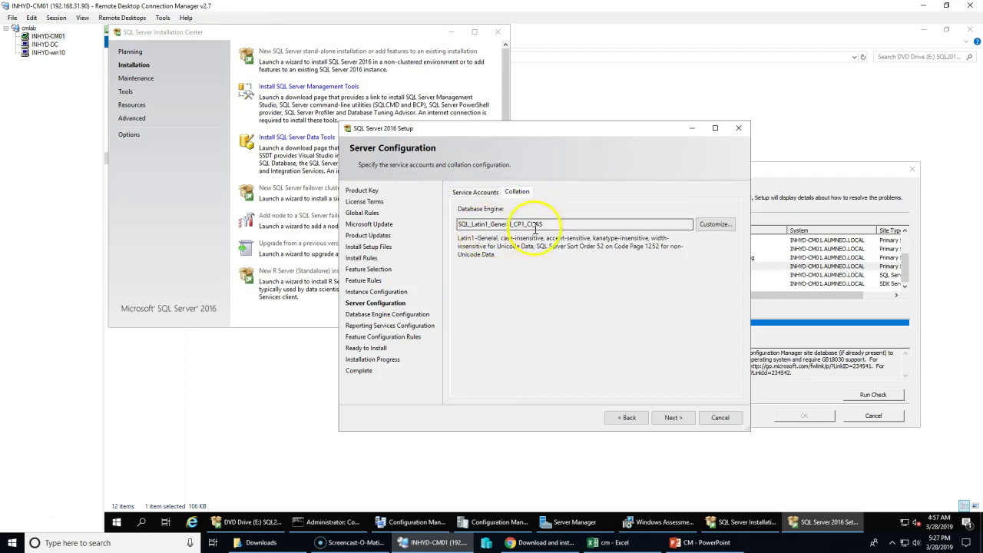
left_click_drag(549, 224, 460, 223)
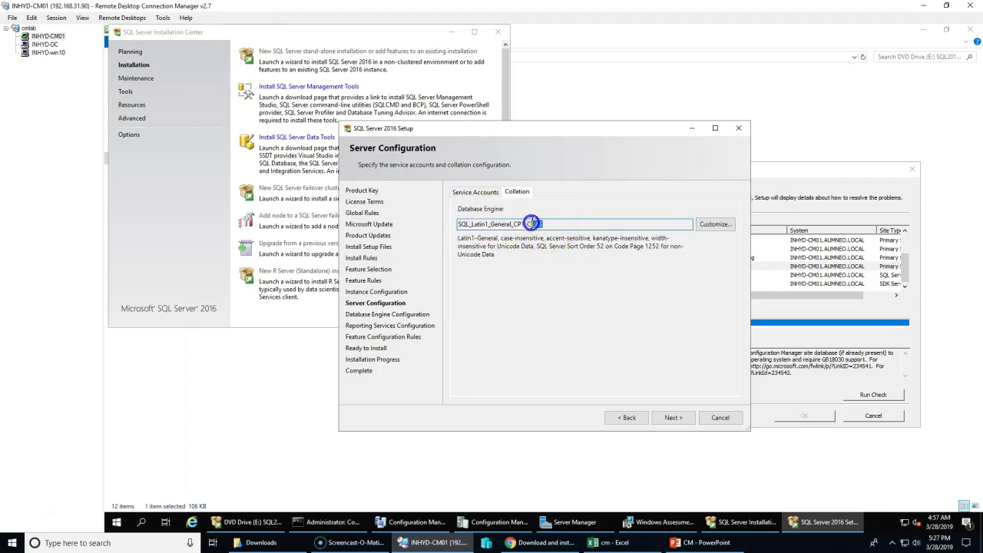
left_click_drag(544, 222, 482, 224)
mouse_move(544, 224)
left_mouse_down()
mouse_move(469, 221)
mouse_move(543, 225)
left_mouse_up()
left_click_drag(550, 226, 507, 223)
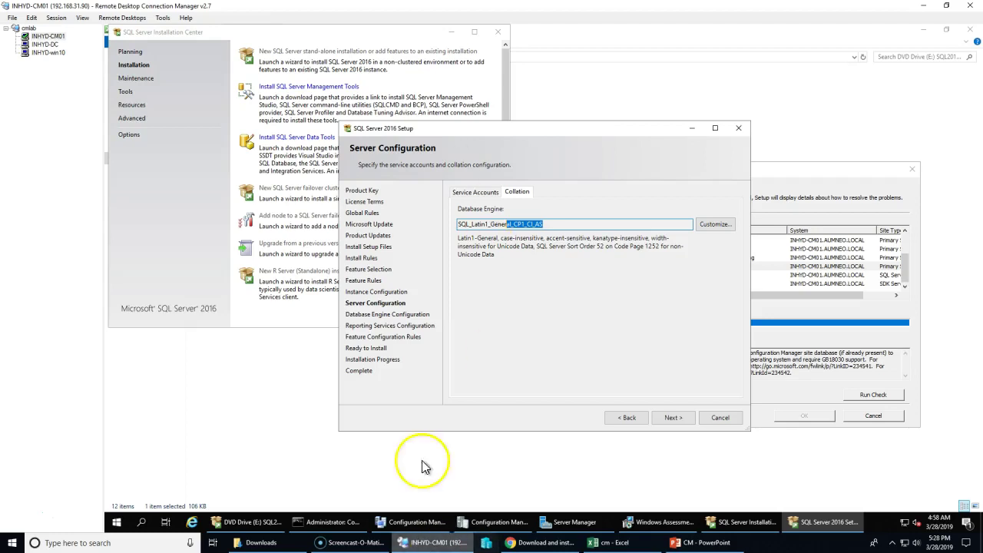
left_click(560, 224)
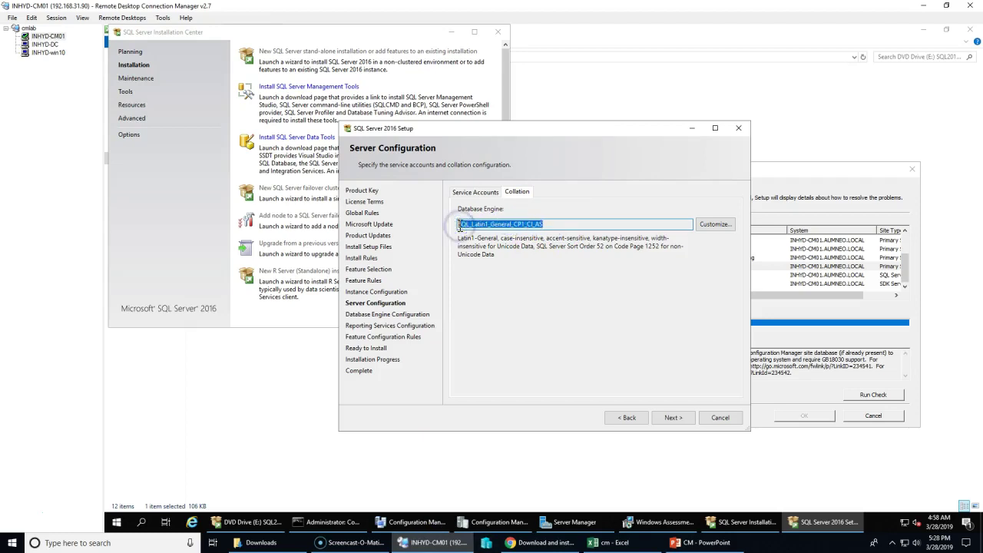
double_click(562, 223)
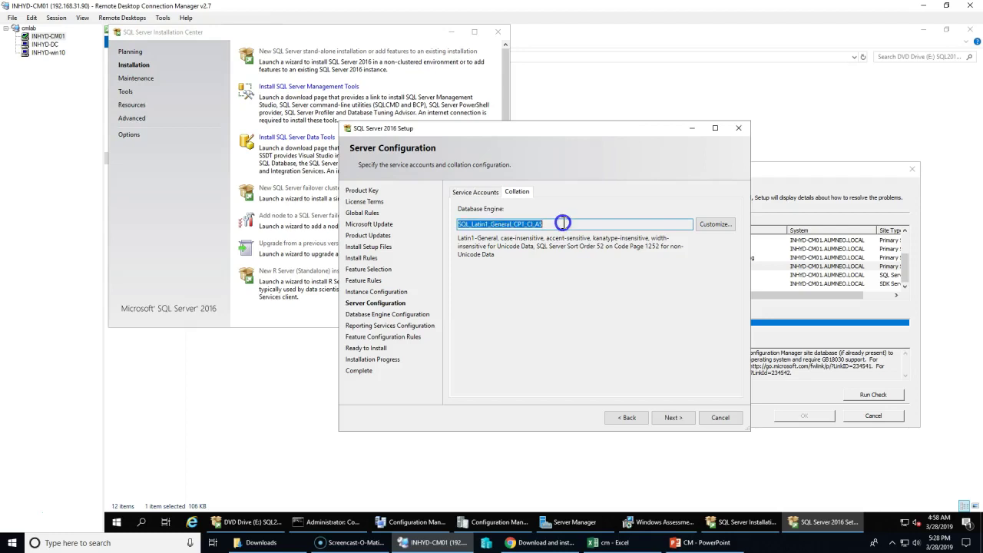
left_click(514, 224)
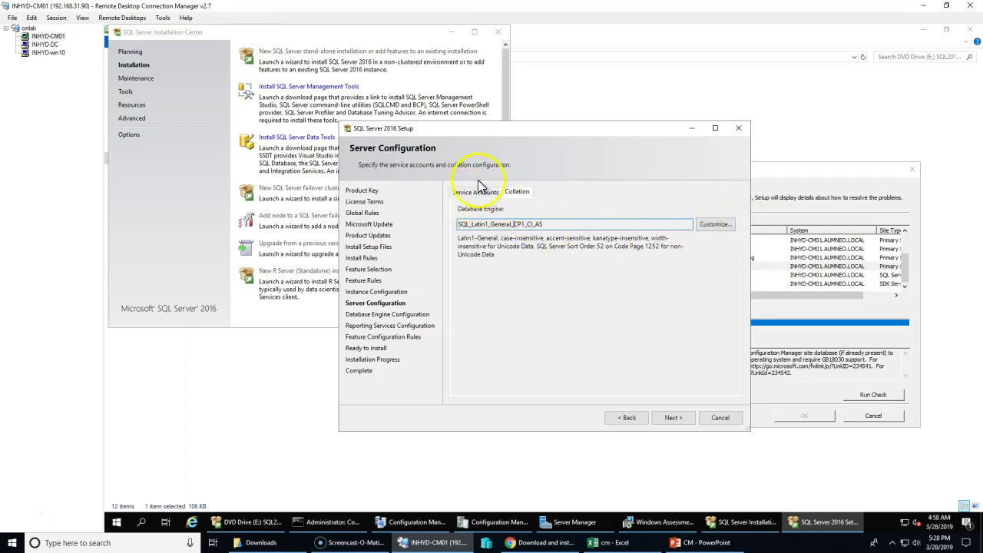
- Keep the default service accounts, grant the Perform Volume Maintenance Task privilege to the Database Engine service and proceed to Database Engine configuration
left_click(475, 191)
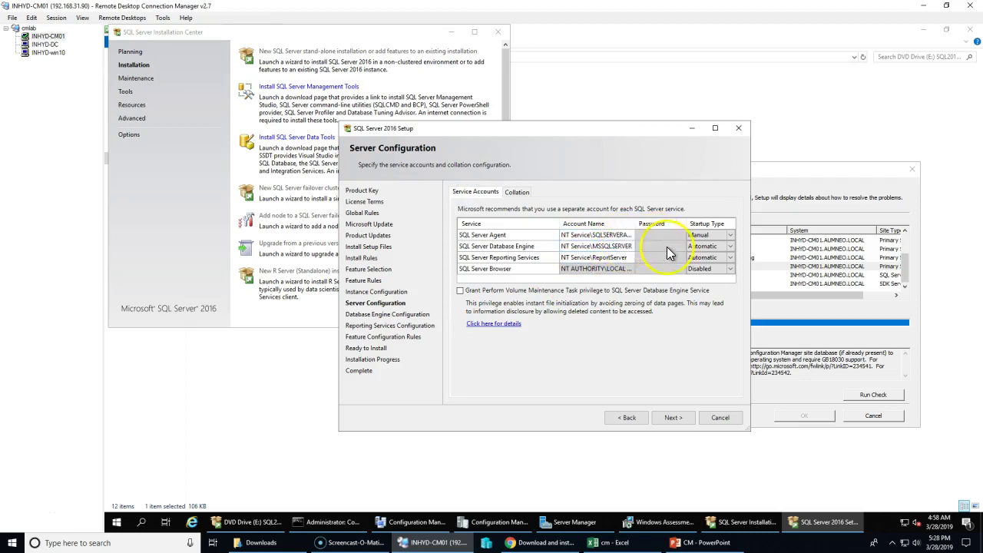
left_click(628, 259)
left_click(639, 258)
left_click(570, 289)
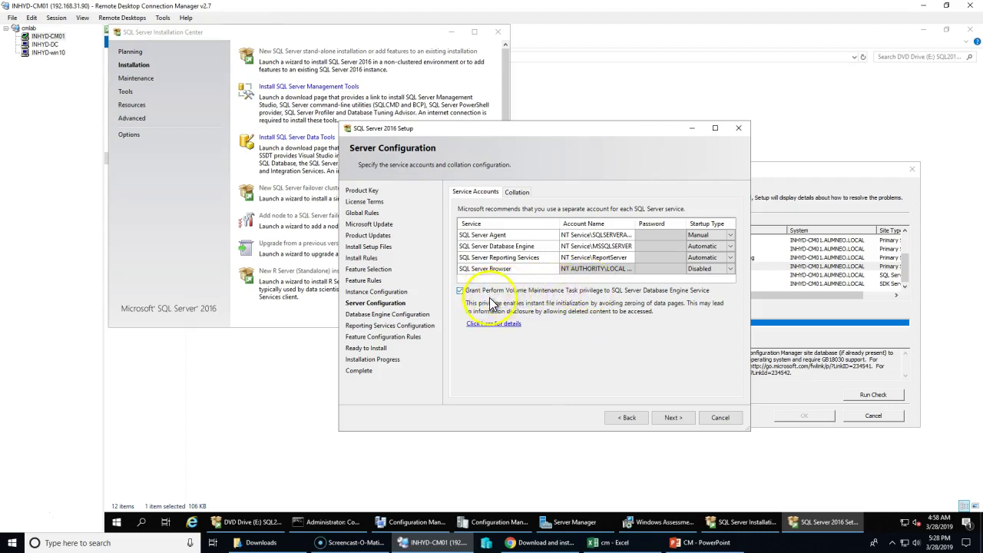
left_click(673, 417)
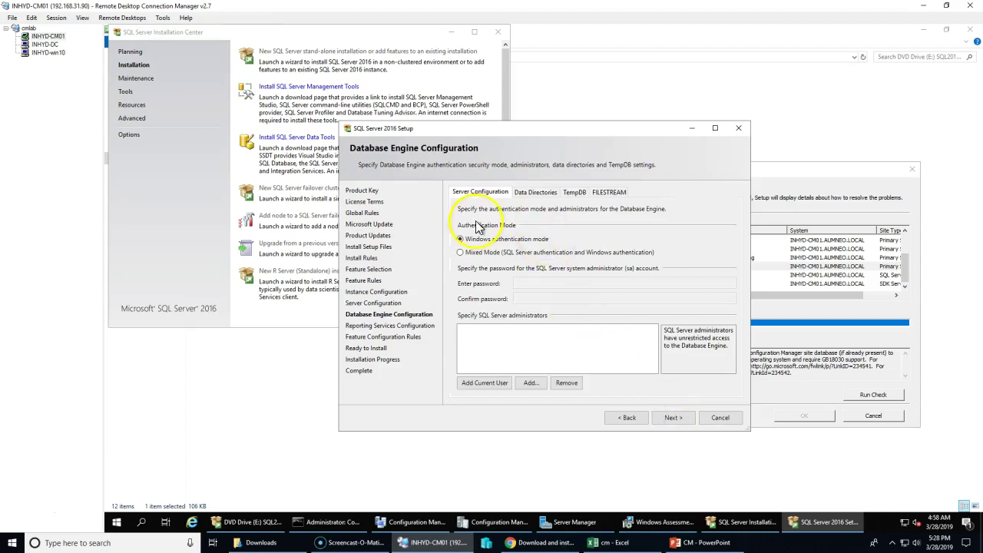
- Keep Windows authentication mode, add the current user as SQL Server administrator, check the TempDB settings and proceed to Reporting Services configuration
left_click(484, 371)
left_click(484, 386)
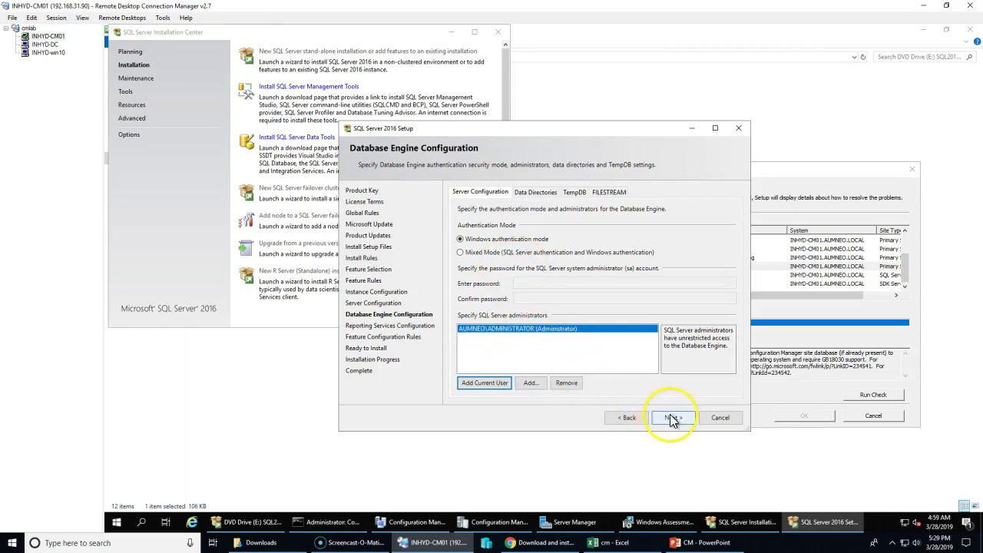
left_click(574, 192)
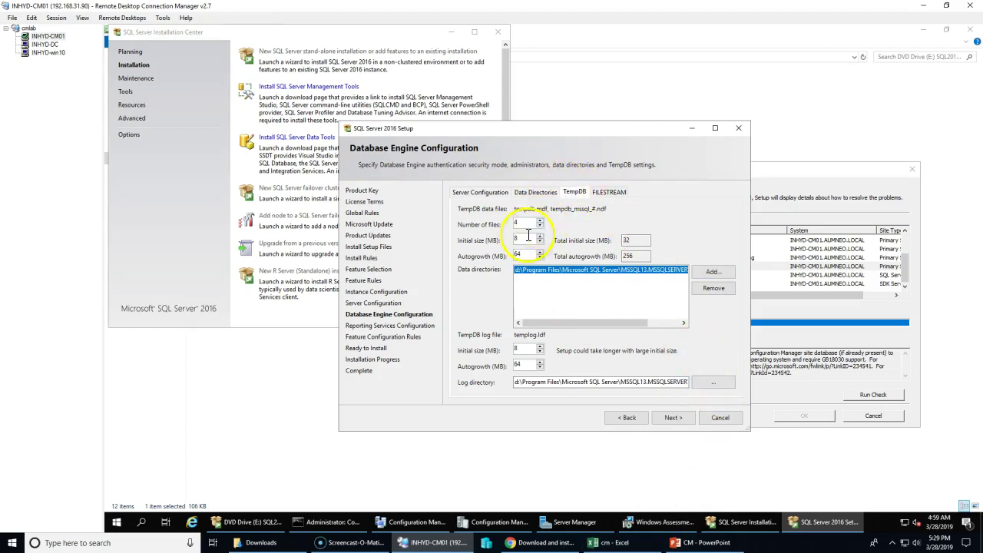
left_click(479, 192)
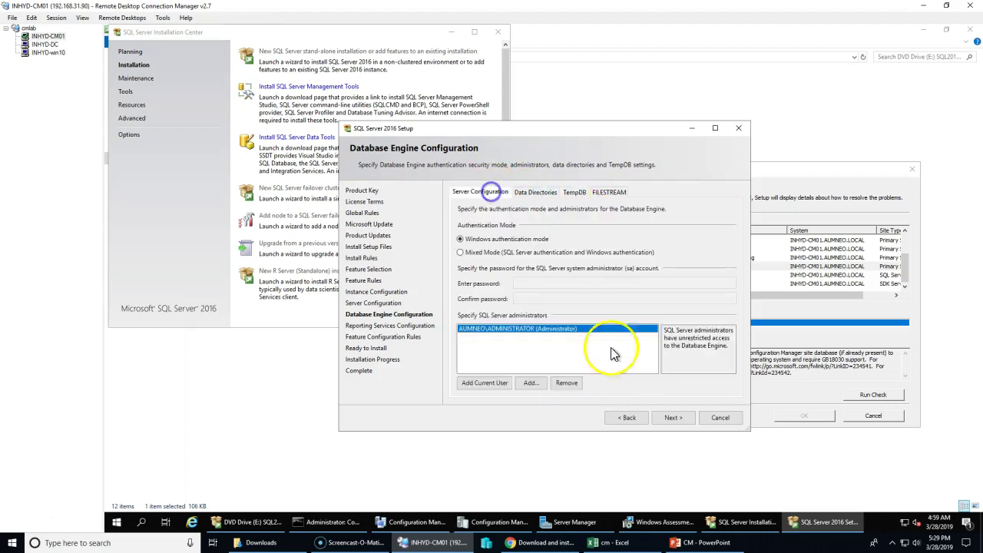
left_click(670, 419)
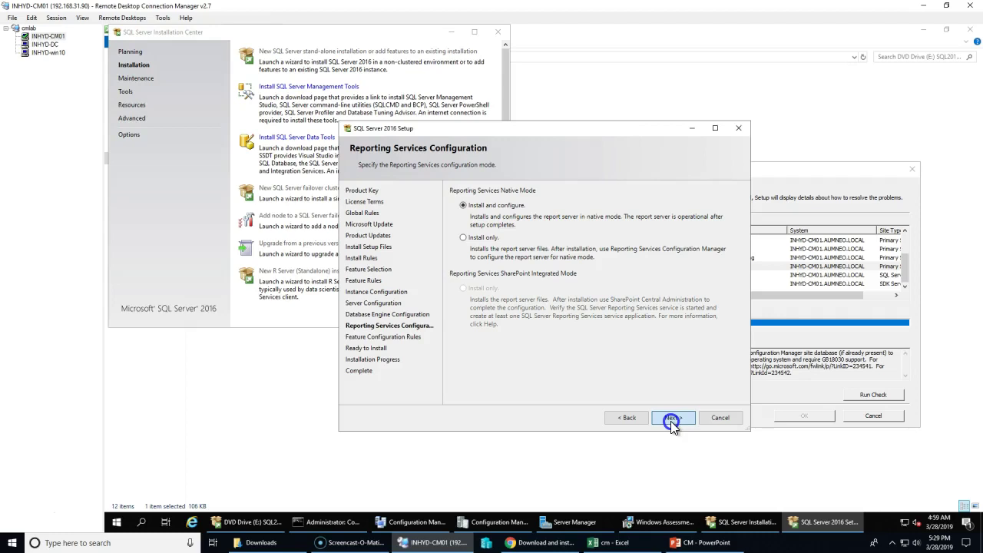
- Keep Install and configure for Reporting Services native mode and start the SQL Server 2016 installation
left_click(671, 420)
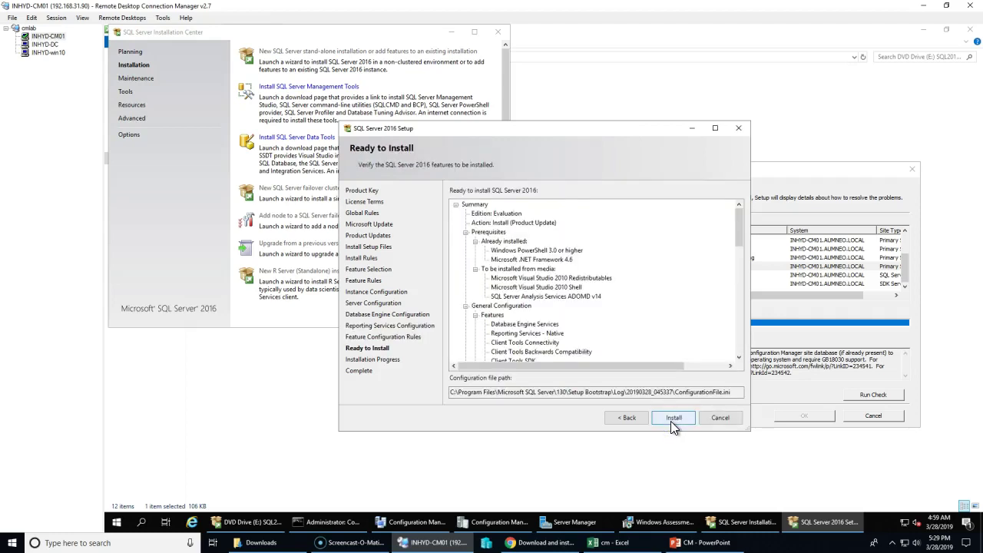
left_click(671, 418)
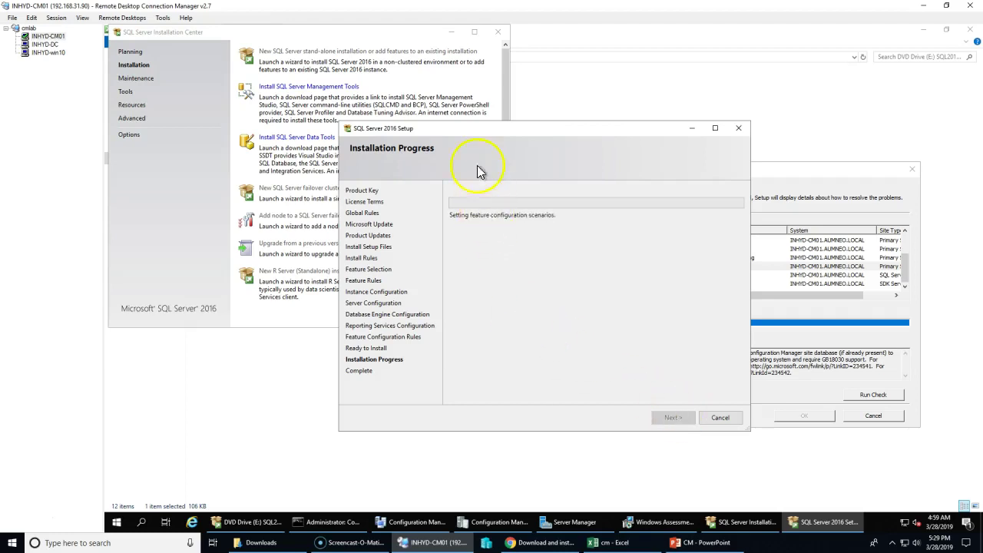
left_click_drag(462, 129, 478, 102)
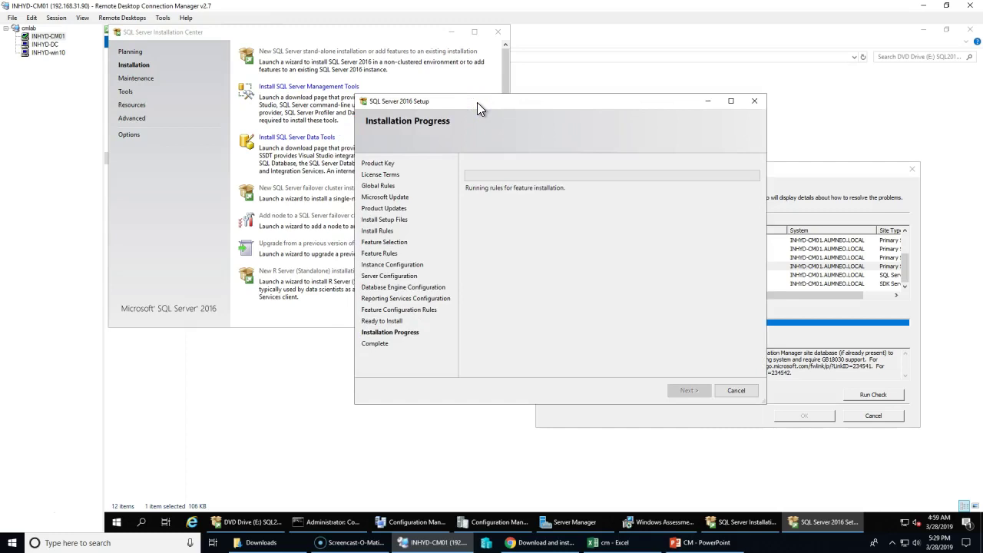
left_click(478, 292)
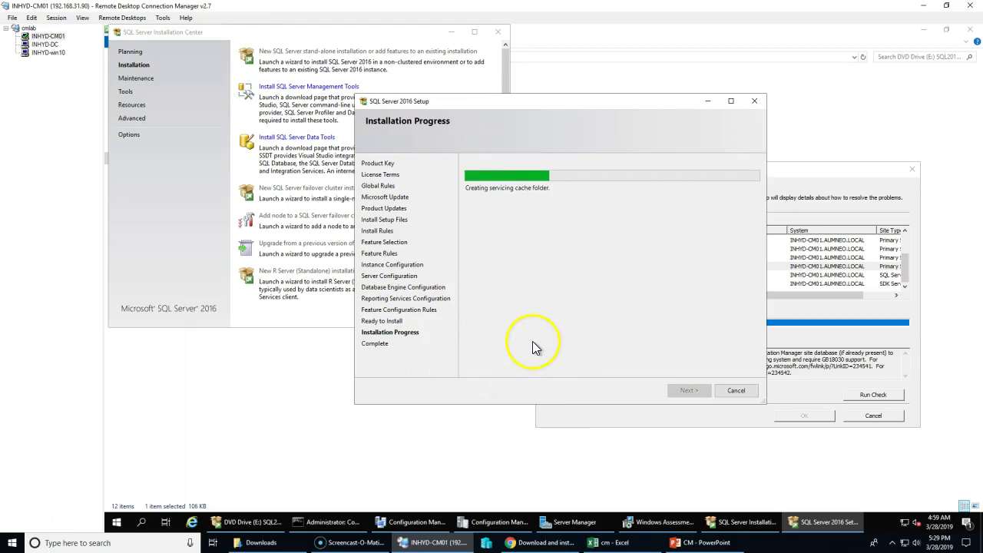
- Review the SQL Server sysadmin rights error details in the Configuration Manager prerequisite check
left_click(19, 517)
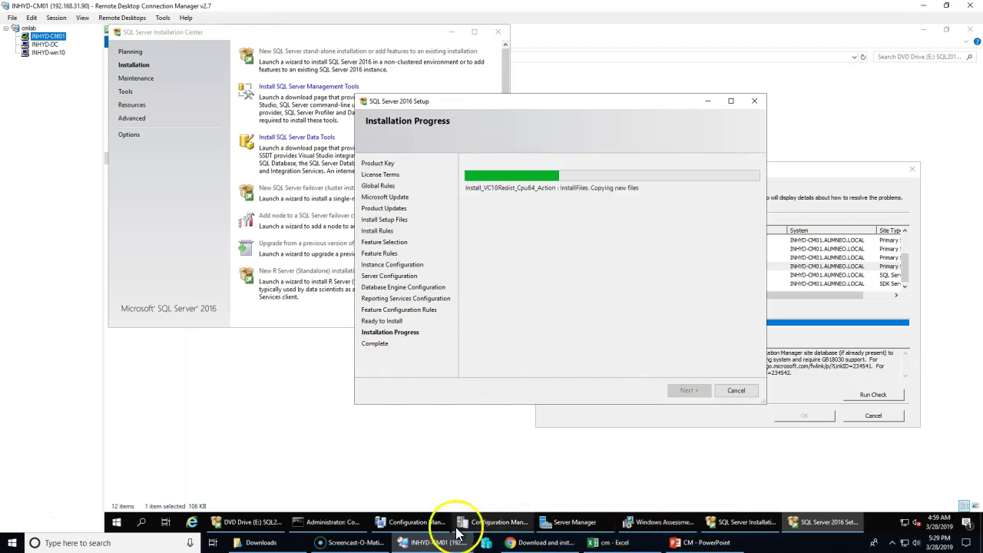
left_click(414, 522)
left_click(583, 284)
left_click(585, 275)
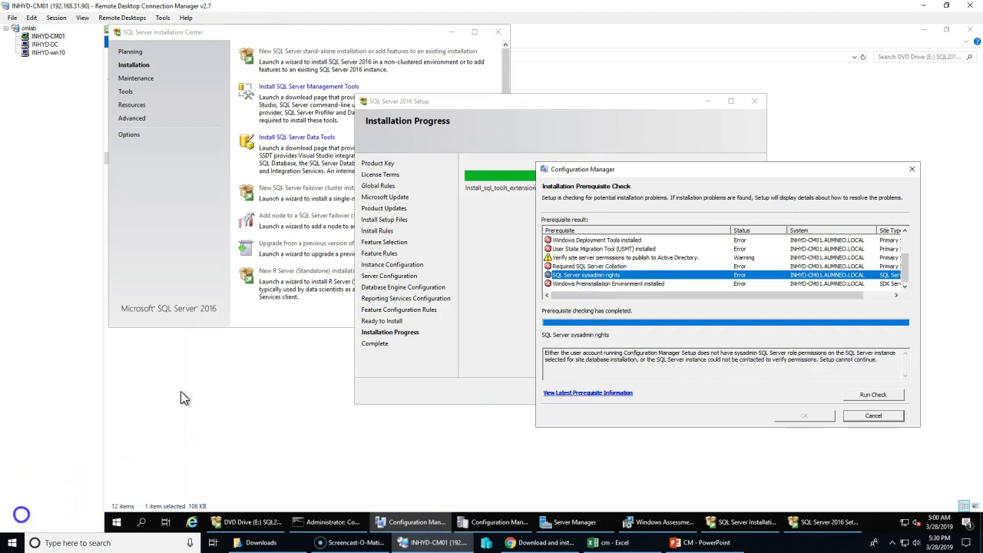
- Close the completed Windows 10 ADK download window and bring the start of the Configuration Manager prerequisite list into view
left_click(665, 527)
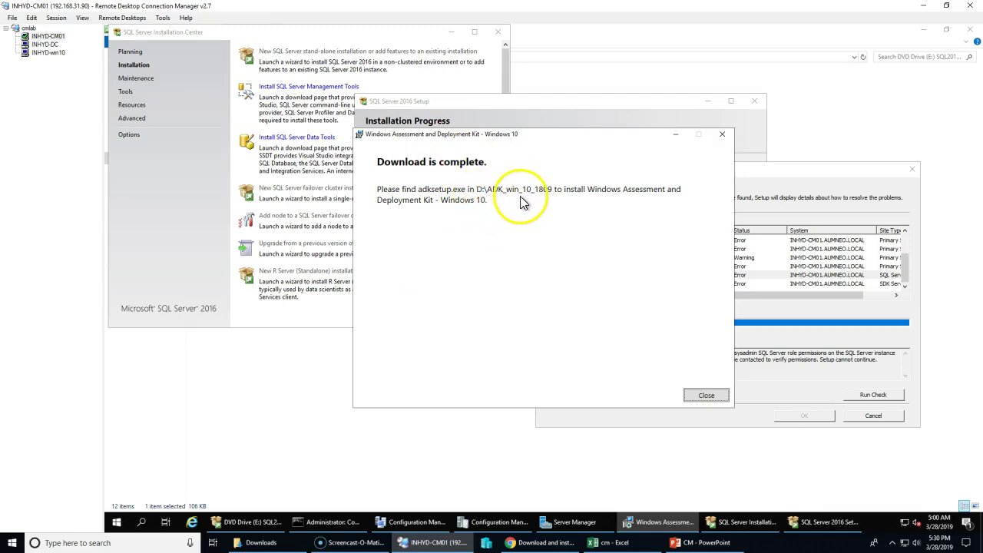
left_click(706, 396)
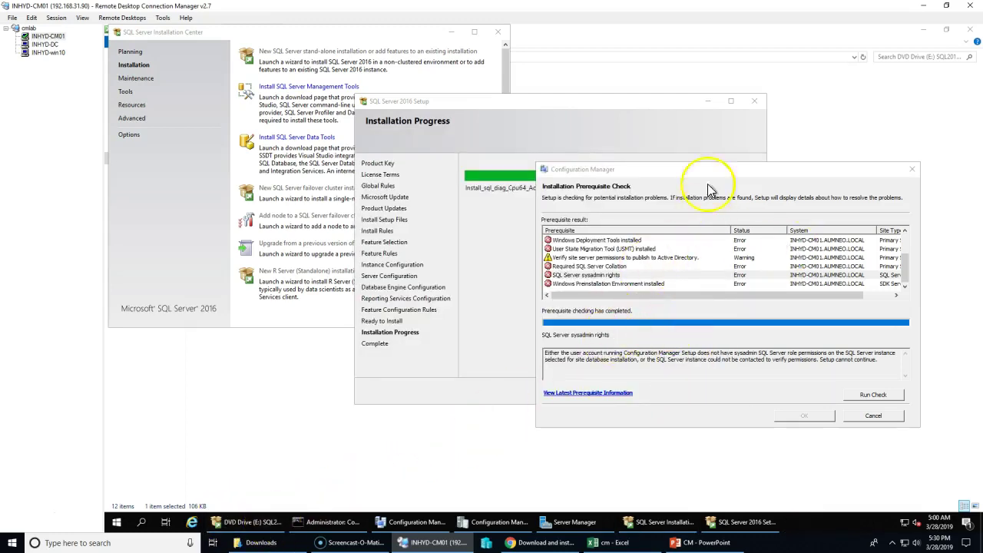
left_click_drag(702, 171, 535, 198)
scroll(495, 305, "up", 1)
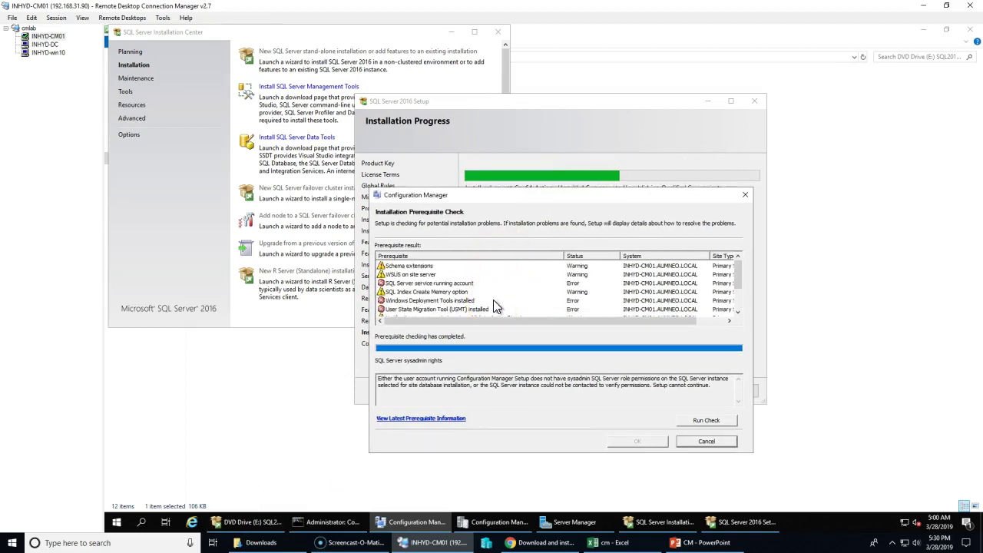
- Review the prerequisite warning details for WSUS on site server, Schema extensions, and site server permissions to publish to Active Directory
left_click(425, 275)
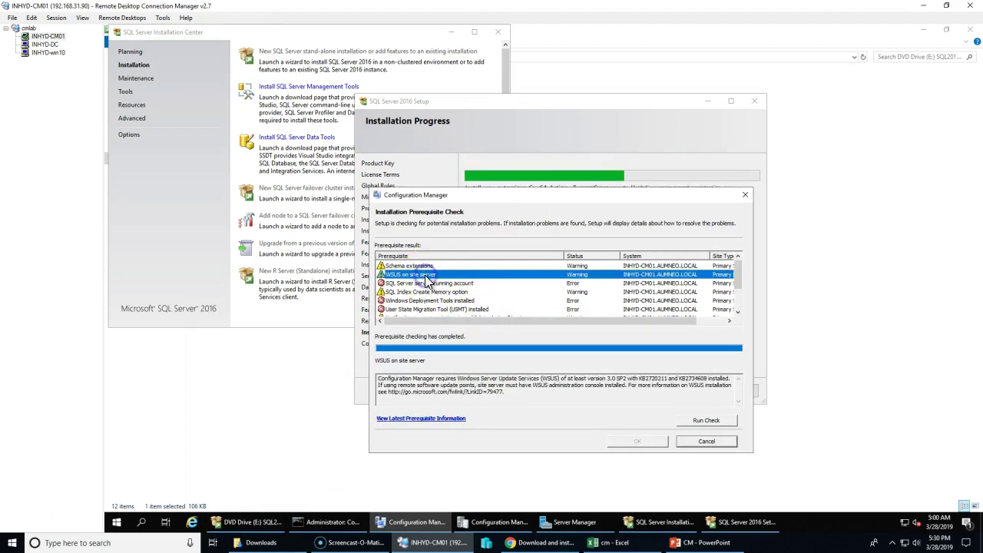
left_click(403, 274)
left_click(404, 267)
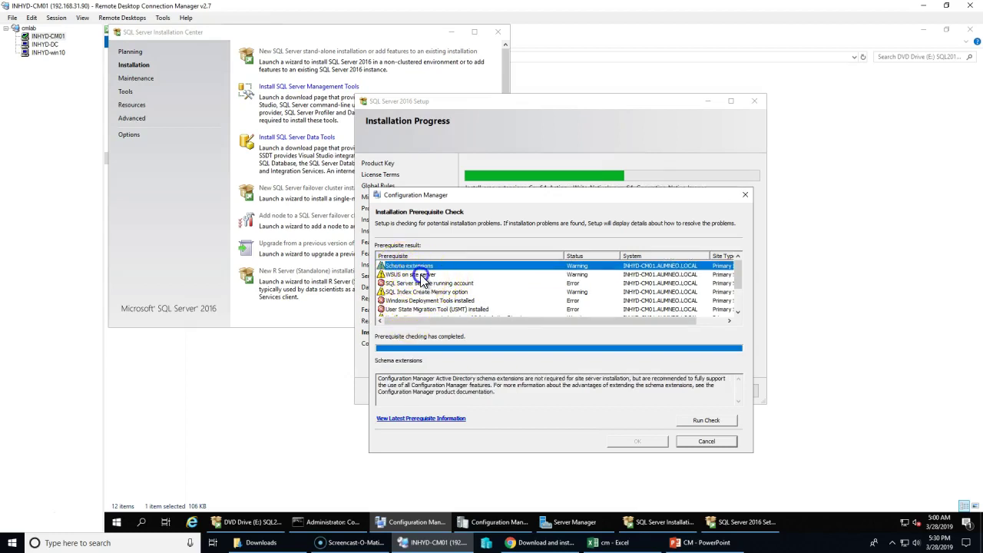
scroll(453, 303, "down", 2)
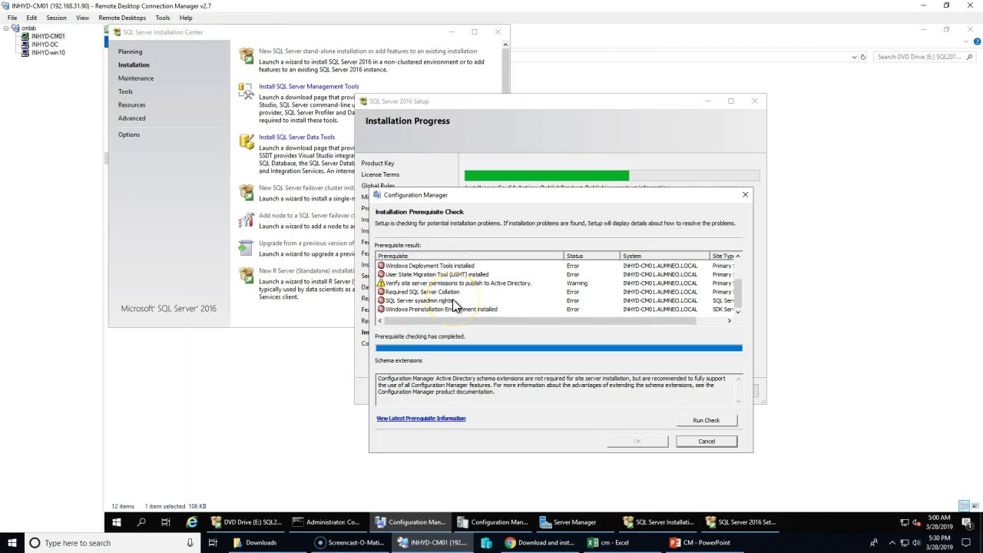
left_click(474, 283)
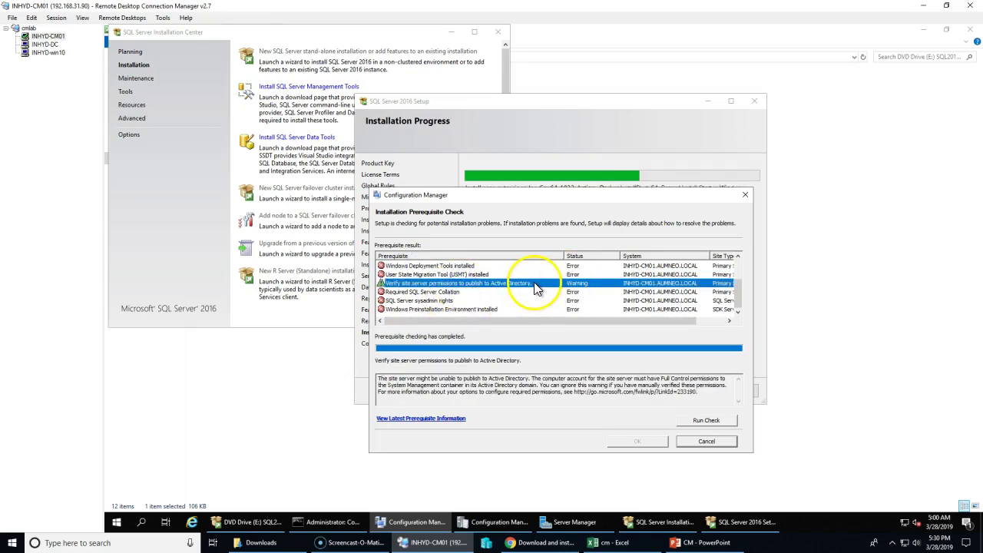
scroll(536, 288, "up", 2)
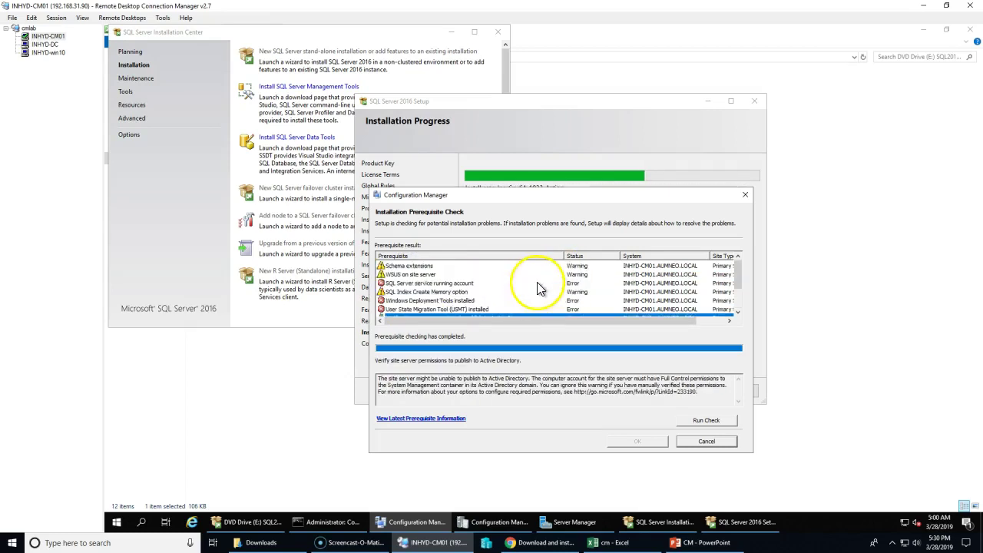
left_click(415, 266)
scroll(411, 281, "down", 1)
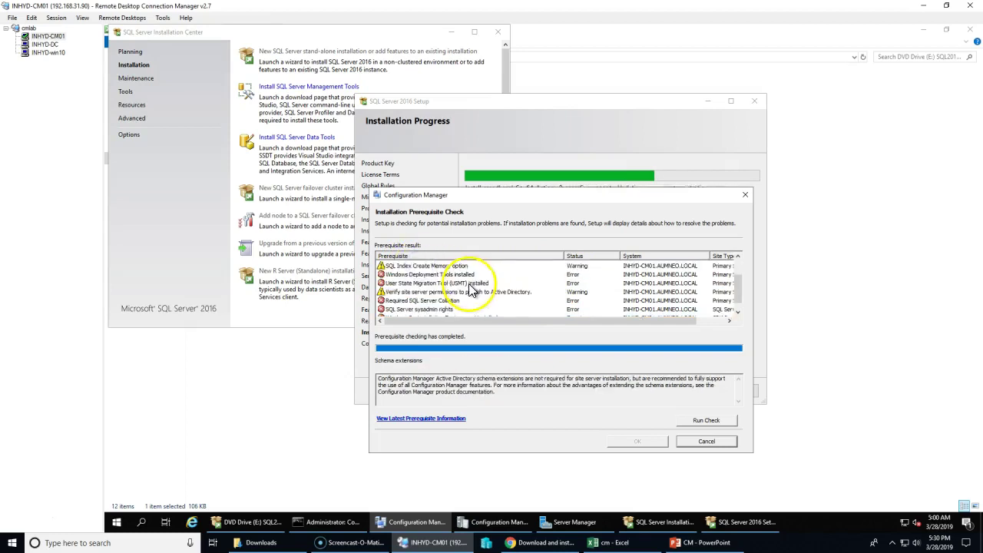
left_click(490, 294)
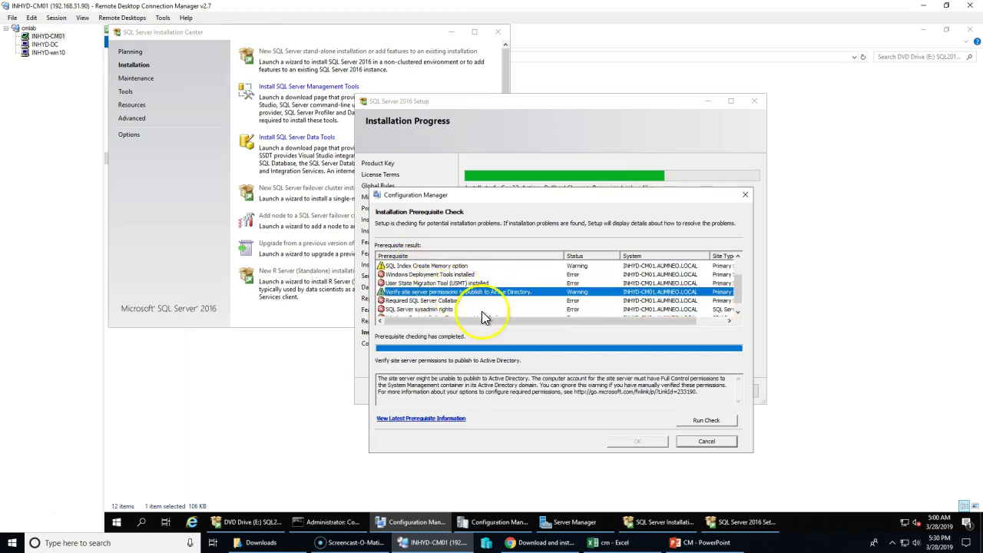
- Review the details of the Schema extensions and Active Directory publishing permissions warnings in the prerequisite results
scroll(461, 303, "up", 1)
left_click(418, 267)
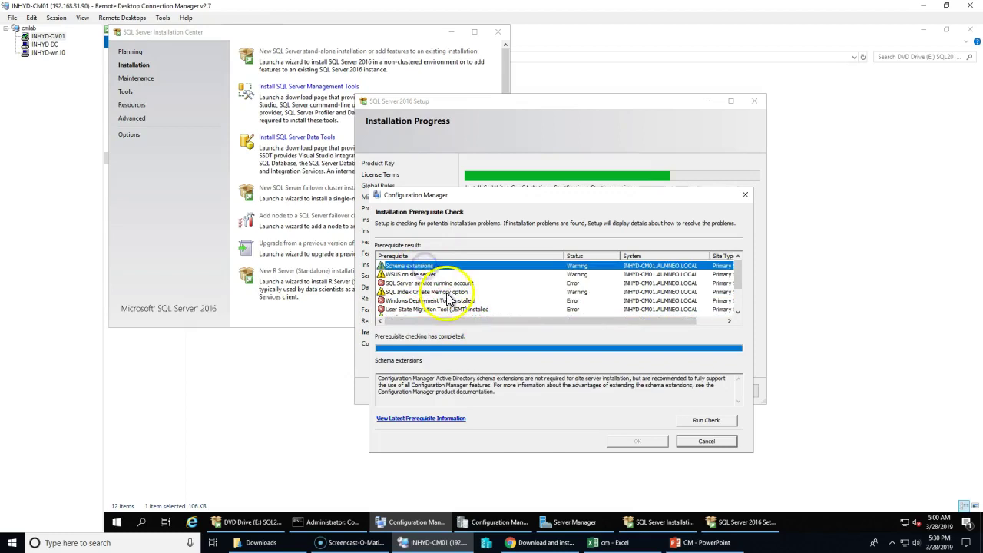
scroll(445, 281, "down", 1)
left_click(437, 293)
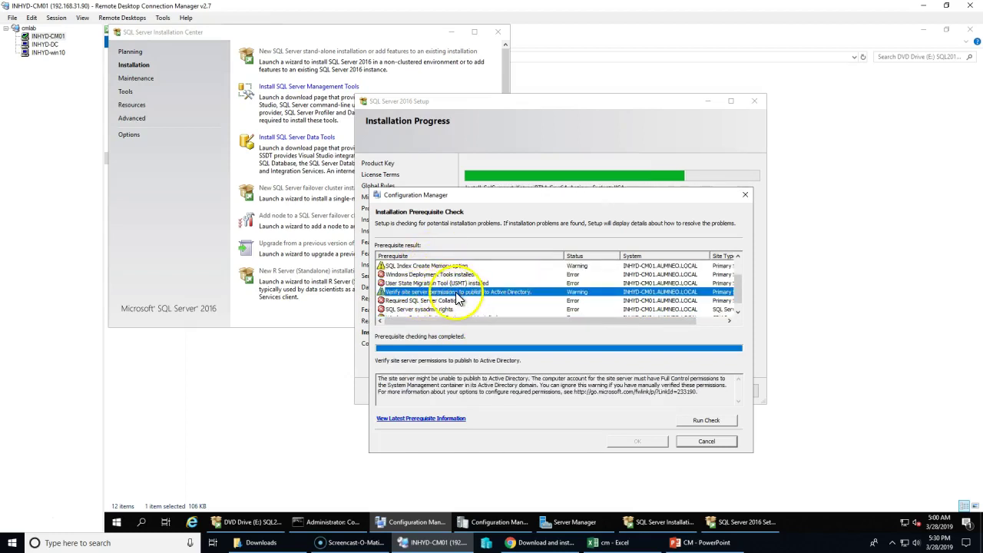
left_click_drag(389, 384, 652, 393)
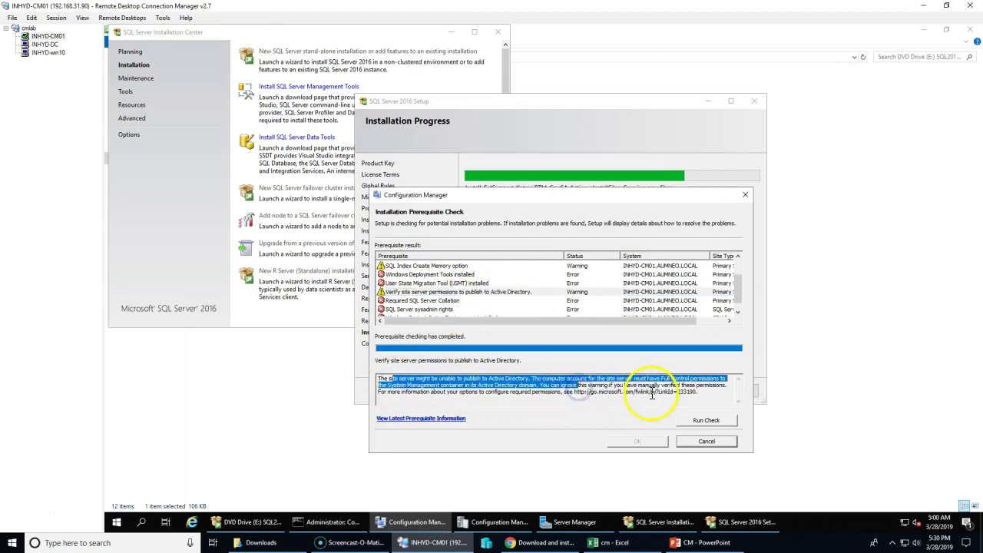
left_click(651, 393)
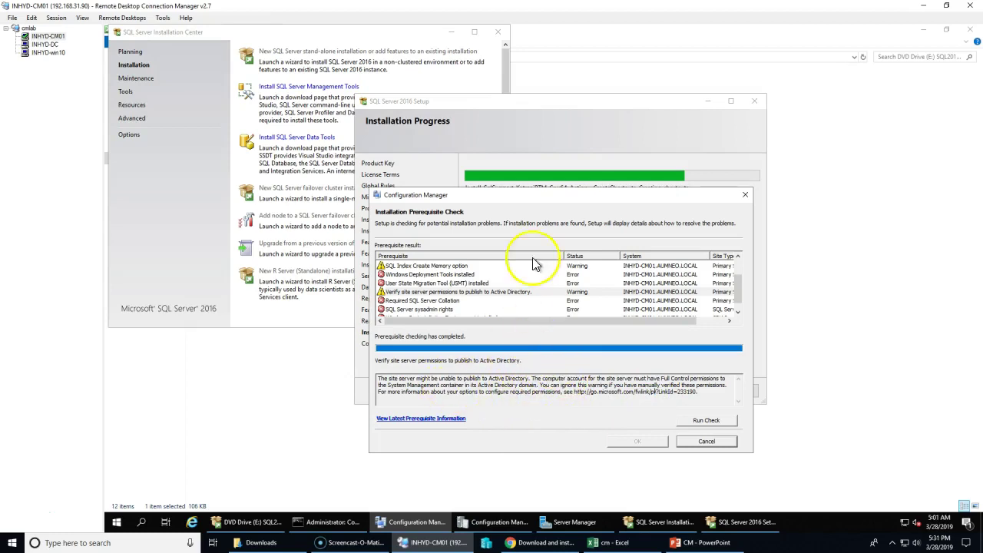
- Move the Installation Prerequisite Check window aside to uncover the SQL Server 2016 Setup progress, and bring the setup window forward
left_click_drag(492, 194, 706, 190)
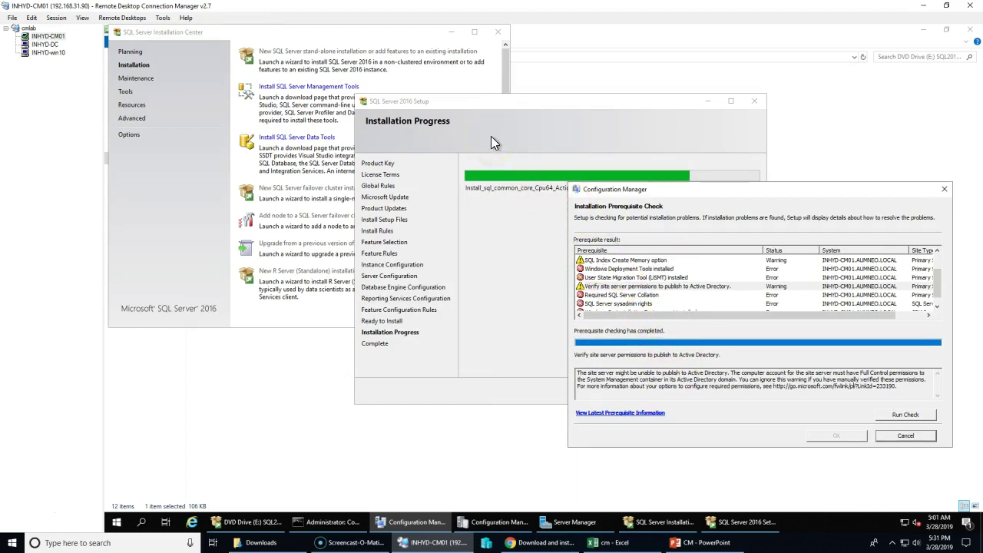
left_click(652, 287)
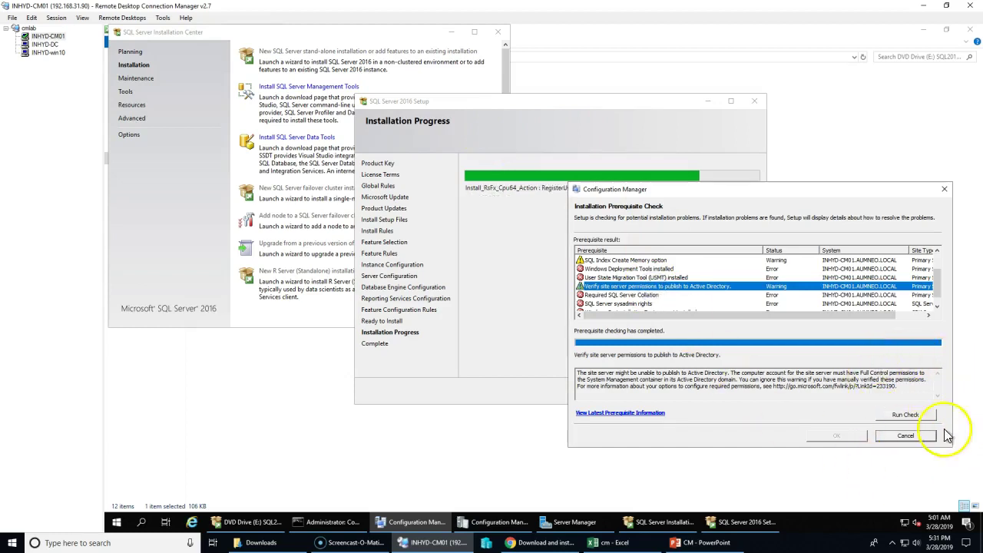
left_click(554, 140)
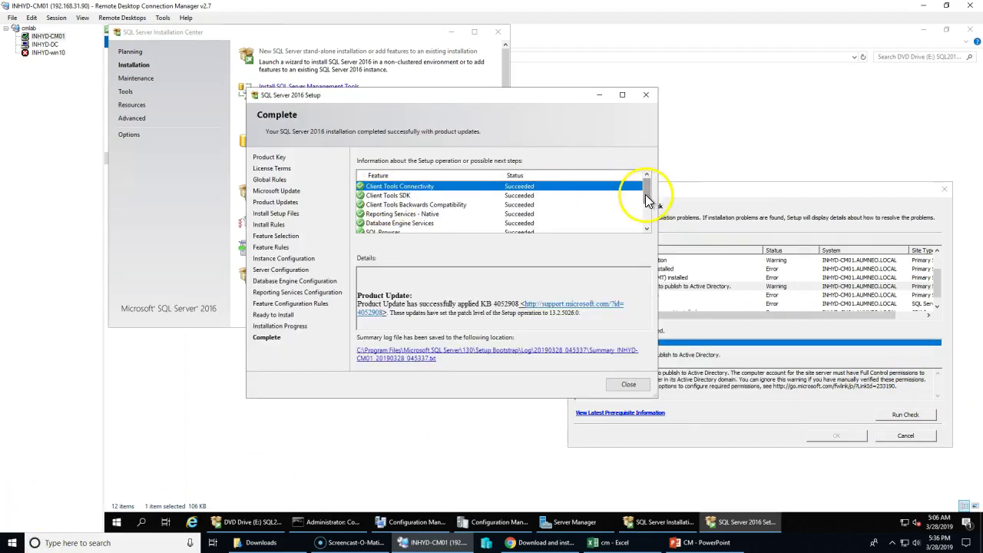
- Close the completed SQL Server 2016 Setup wizard and the SQL Server Installation Center
left_click_drag(647, 200, 645, 178)
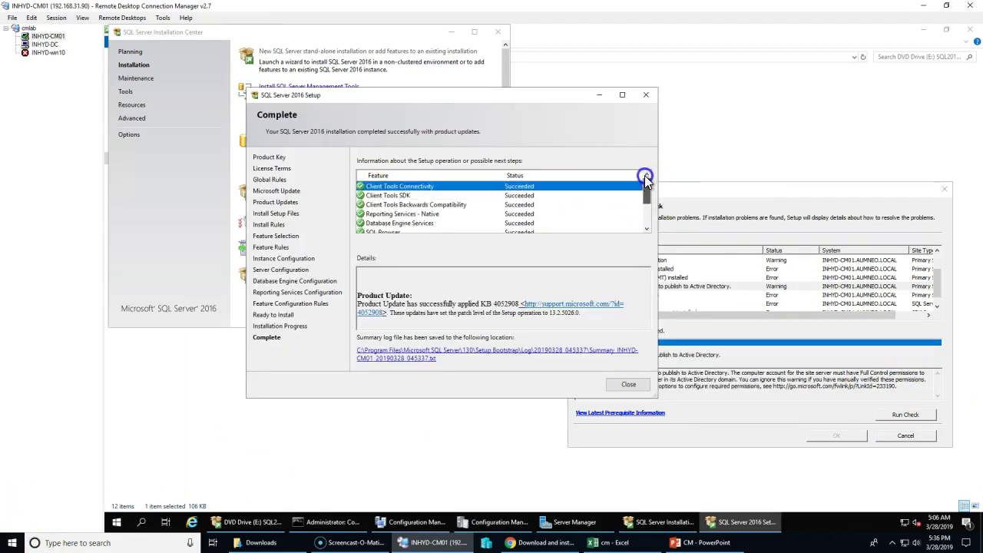
left_click(629, 387)
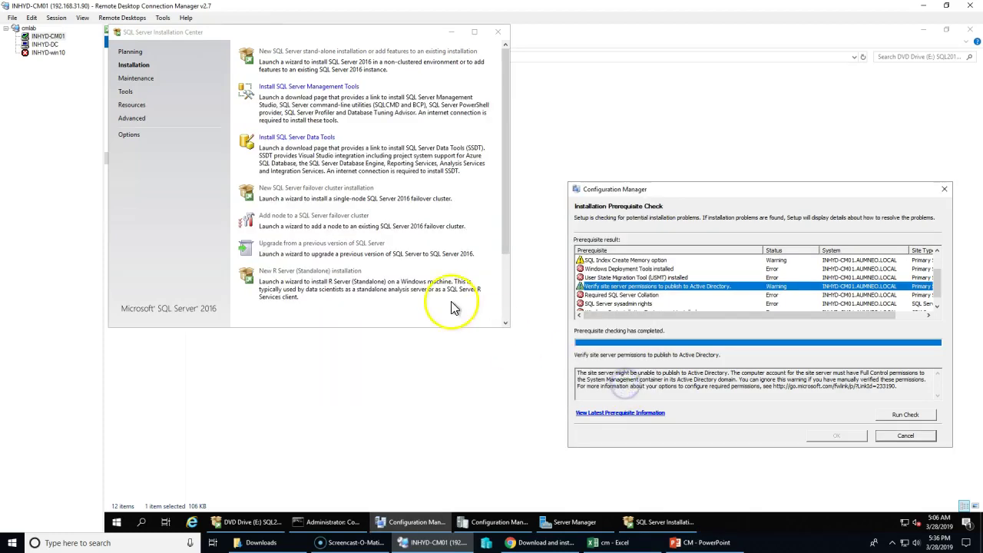
left_click(504, 33)
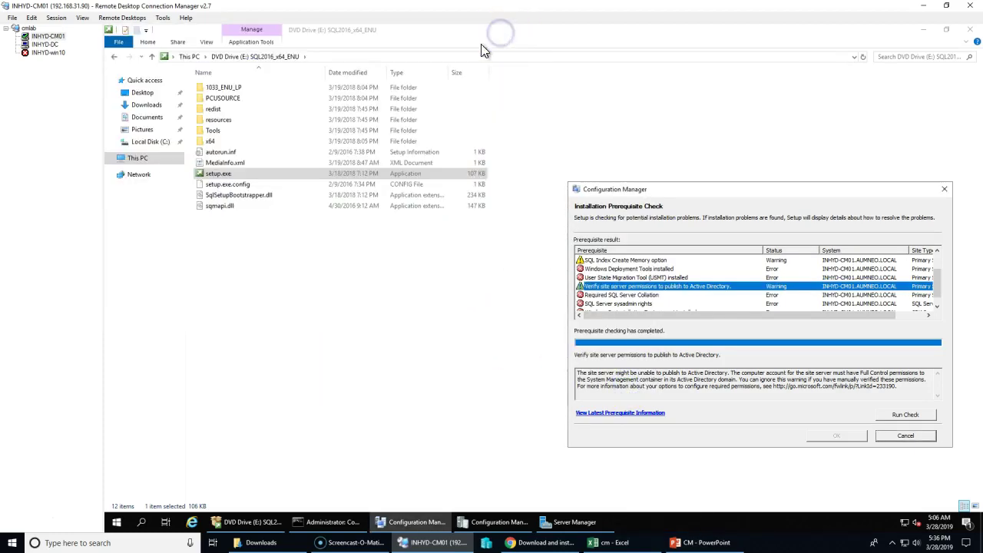
- Examine the details of the Windows Preinstallation Environment error at the end of the prerequisite results
left_click_drag(632, 194, 597, 175)
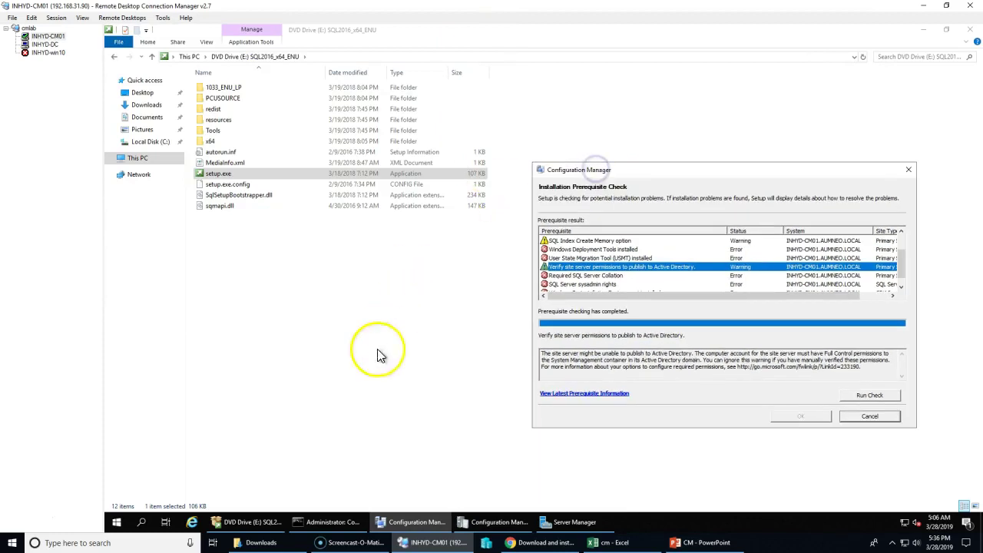
scroll(901, 273, "down", 1)
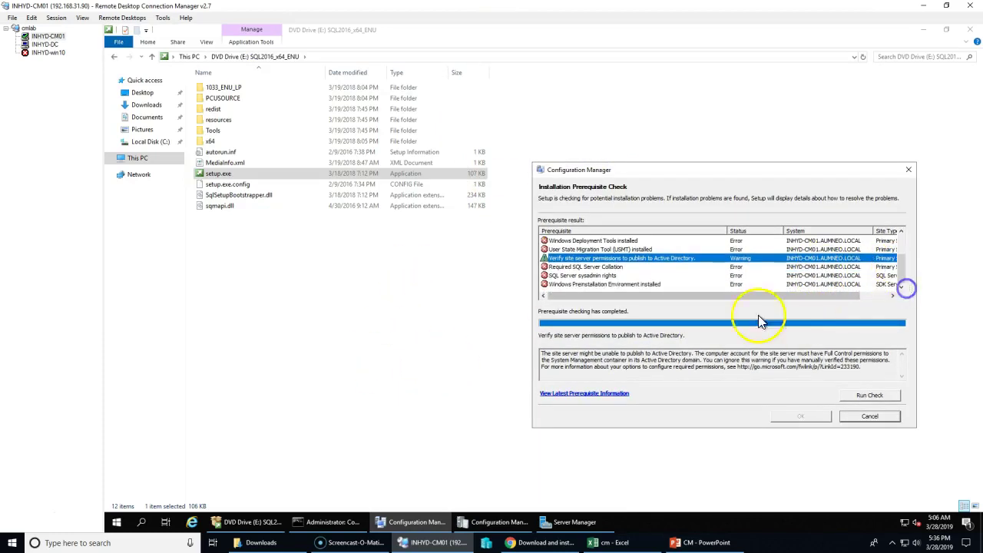
left_click(586, 275)
left_click(597, 285)
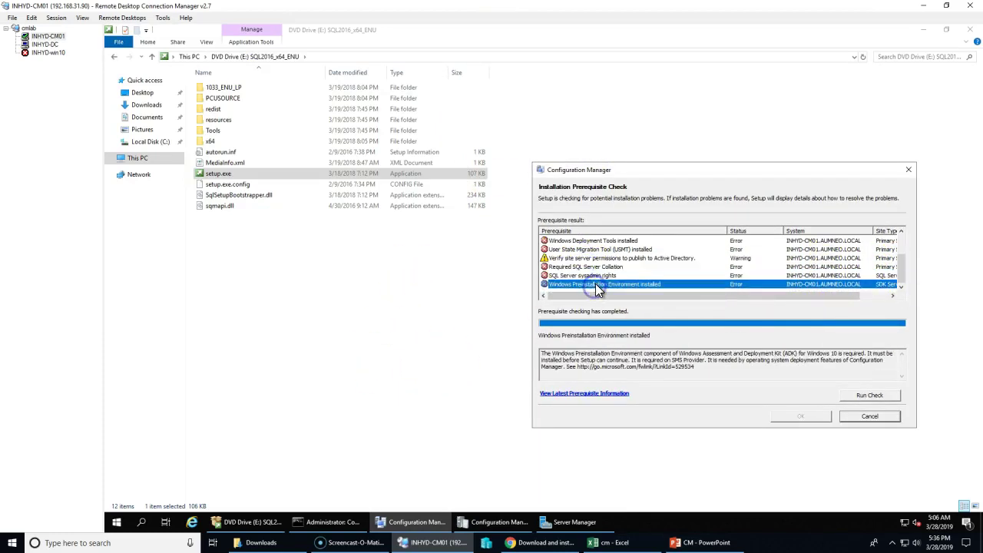
left_click(678, 296)
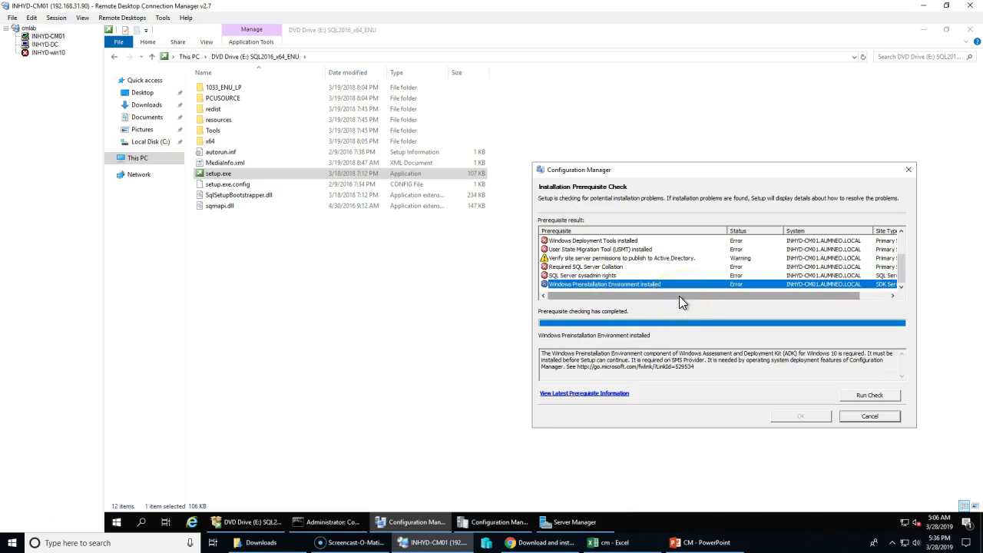
- Rerun the Configuration Manager prerequisite check and look through the updated results, including the SQL Server entries
left_click(887, 397)
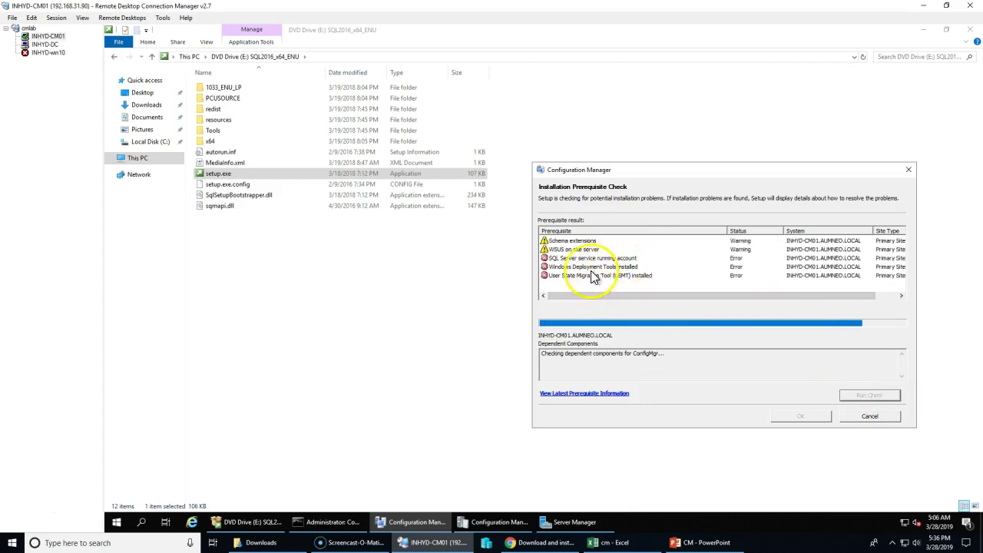
left_click(603, 259)
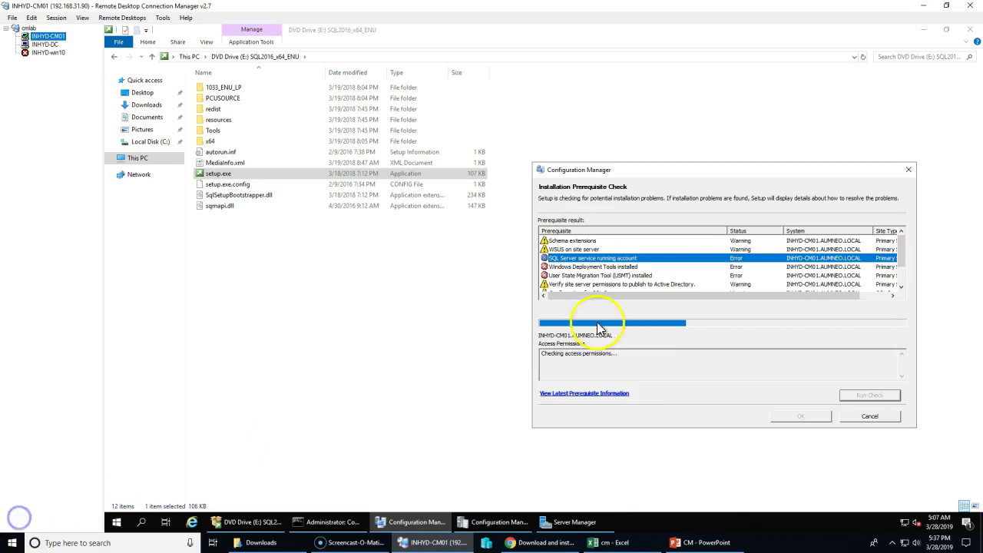
left_click(901, 288)
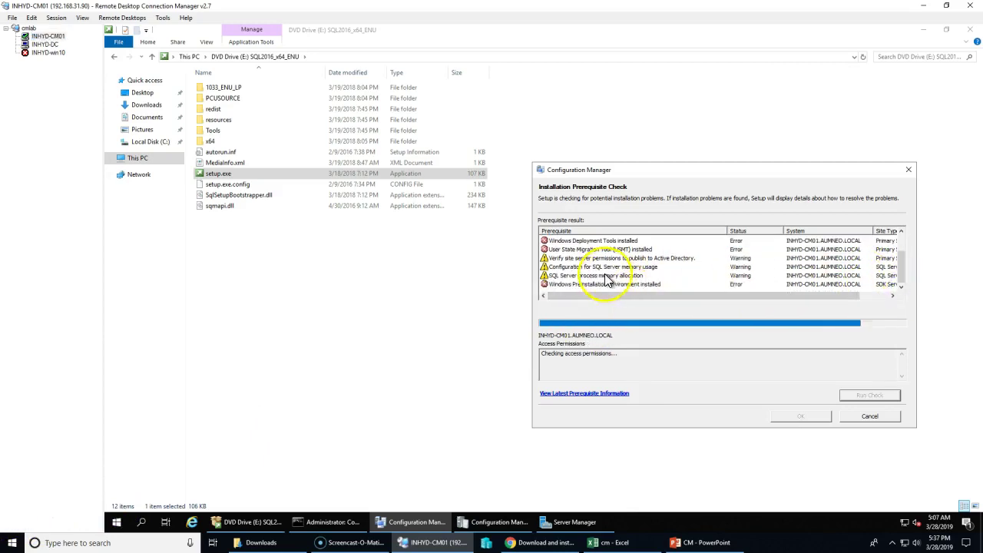
left_click(579, 276)
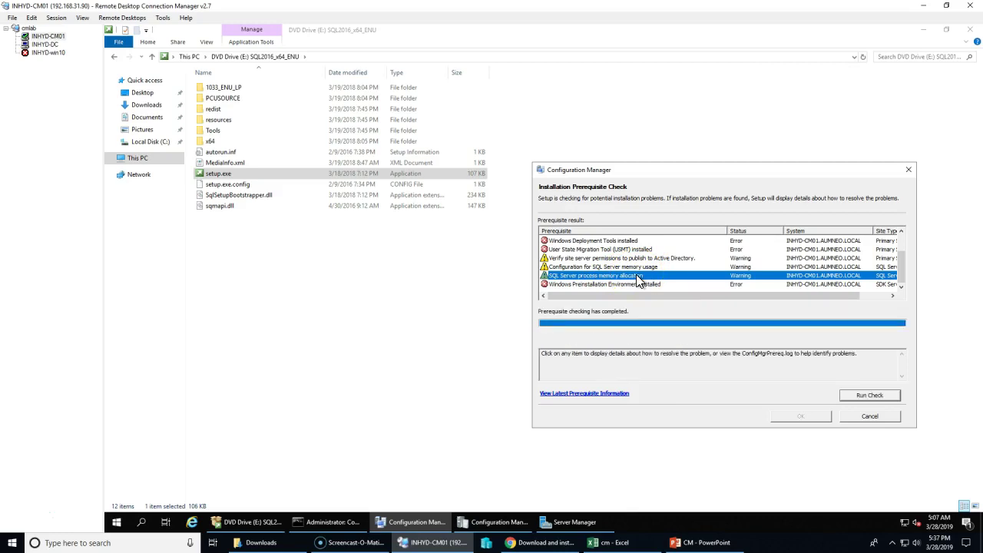
scroll(689, 286, "up", 1)
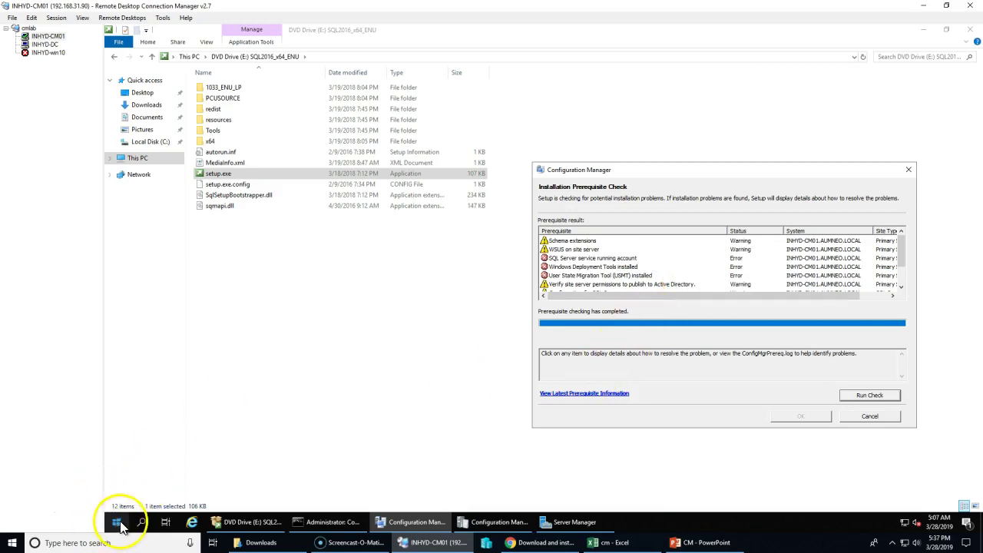
- Check the installed programs in the Microsoft SQL Server 2008 and Microsoft SQL Server 2016 folders
left_click(236, 522)
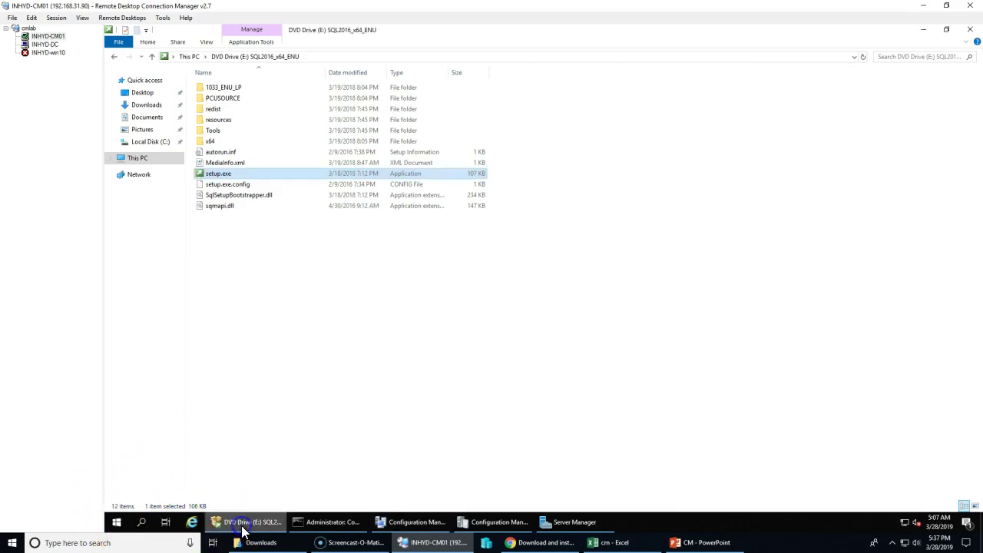
left_click(116, 523)
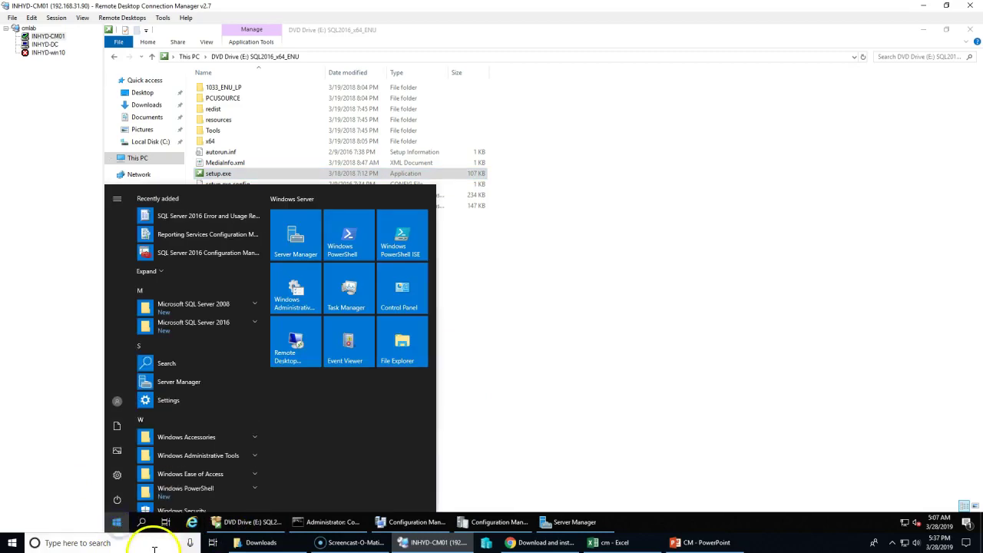
left_click(195, 324)
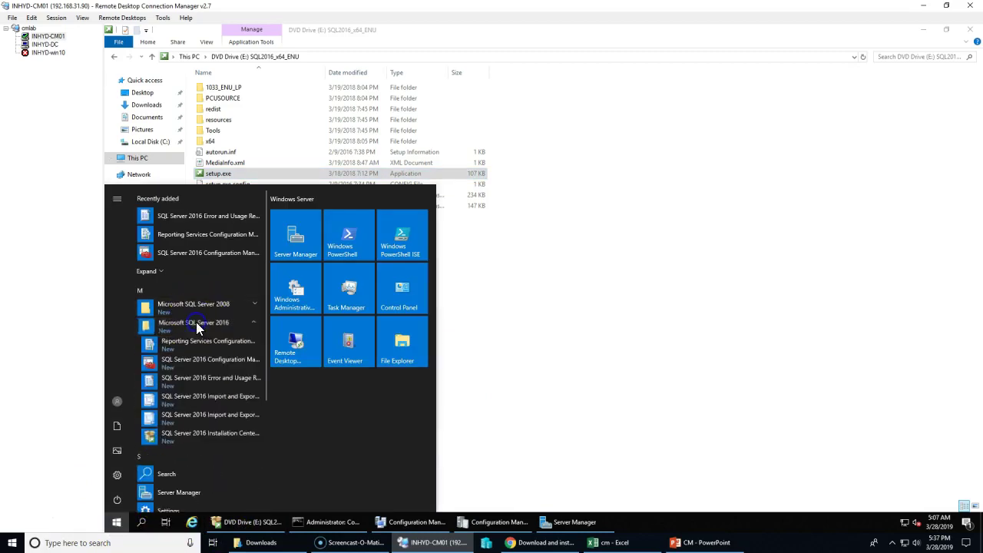
left_click(195, 290)
left_click(126, 523)
left_click(126, 523)
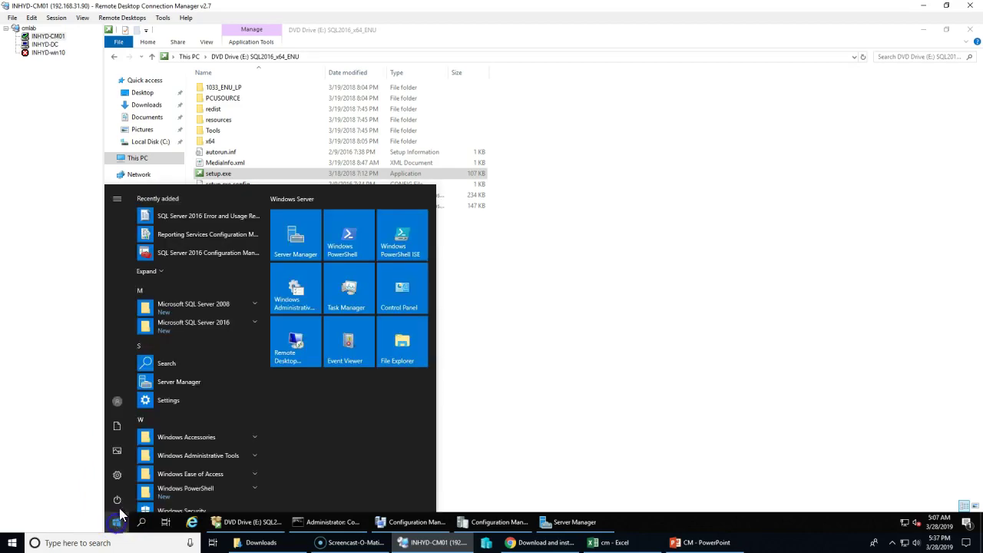
left_click(184, 305)
left_click(182, 342)
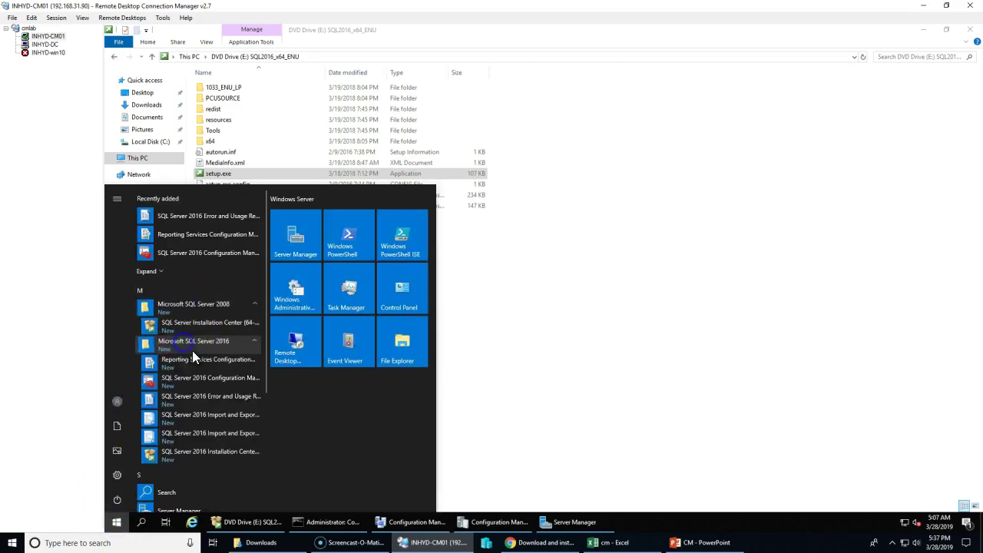
scroll(189, 382, "down", 1)
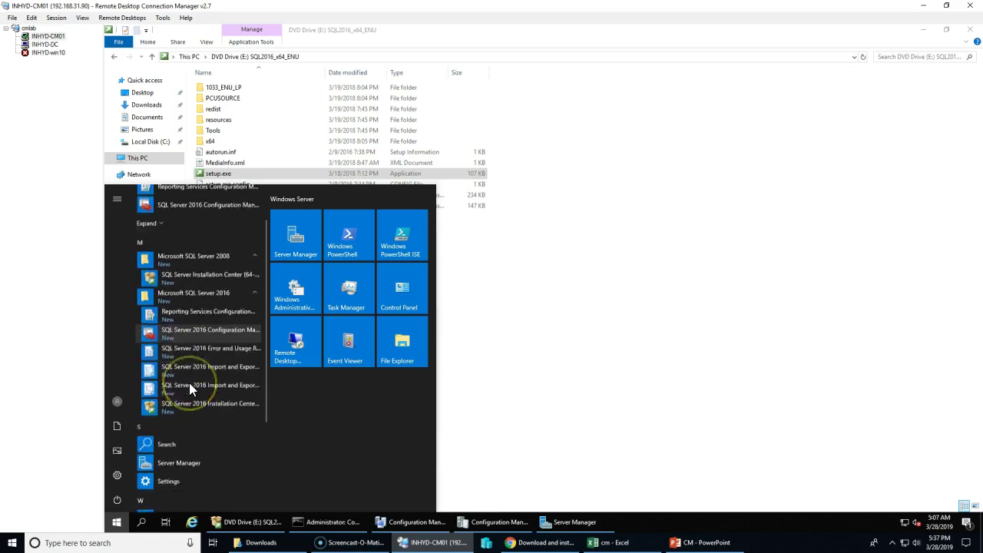
scroll(189, 383, "down", 3)
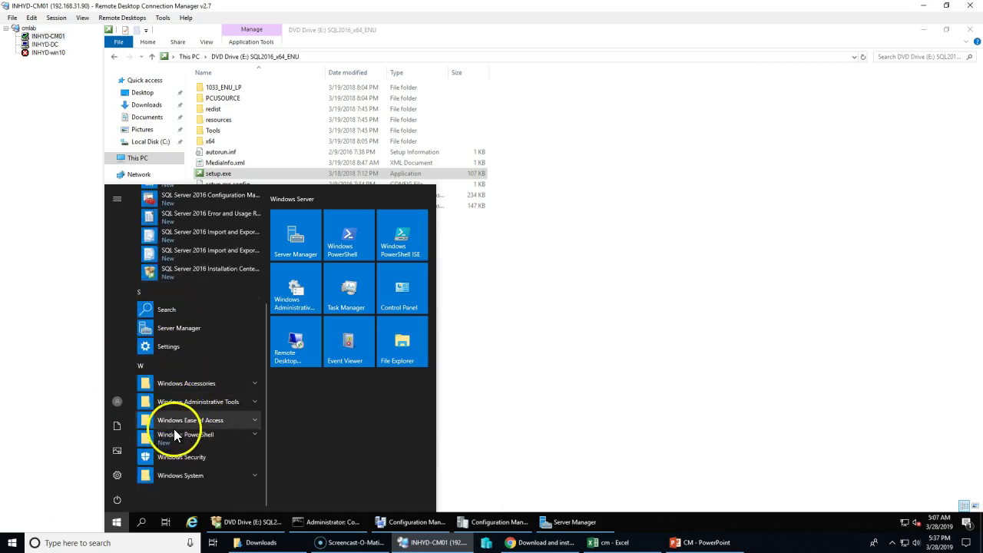
left_click(568, 394)
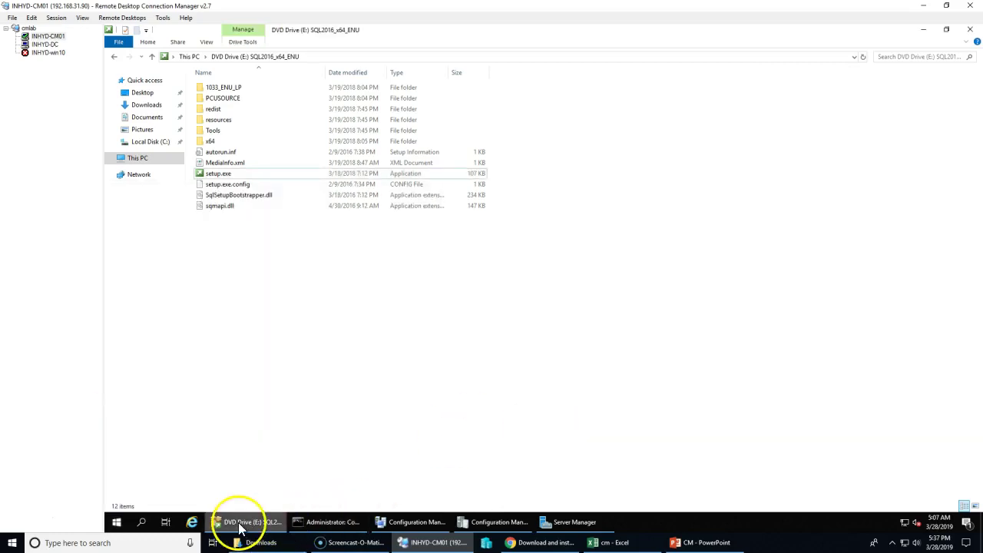
- Run setup.exe from the SQL Server 2016 DVD drive and open the Install SQL Server Management Tools download page
double_click(224, 173)
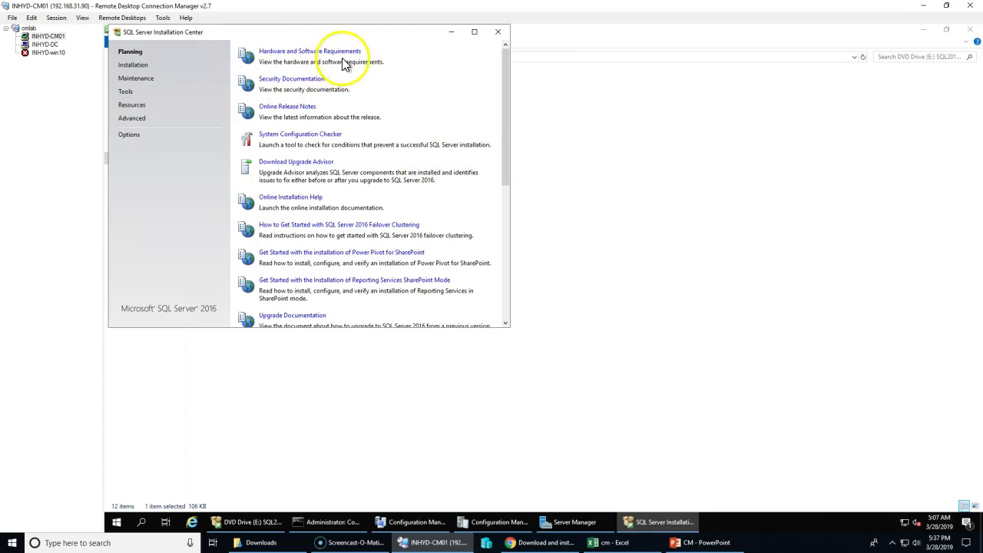
left_click(133, 65)
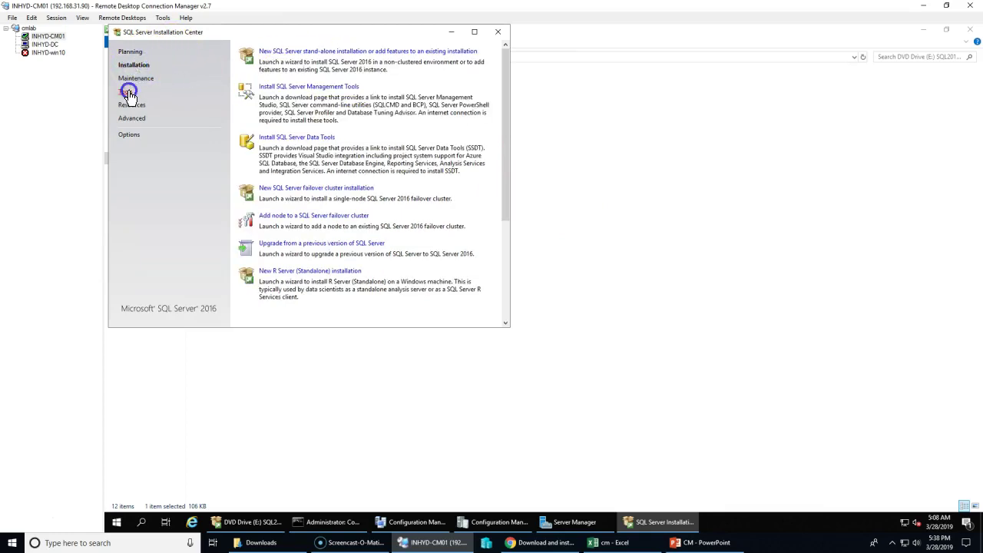
left_click(125, 91)
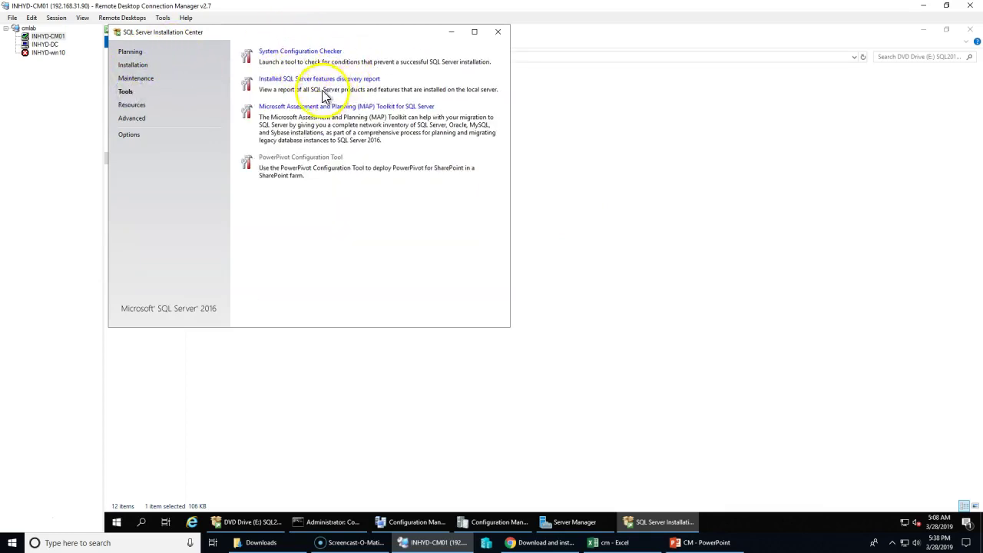
left_click(131, 105)
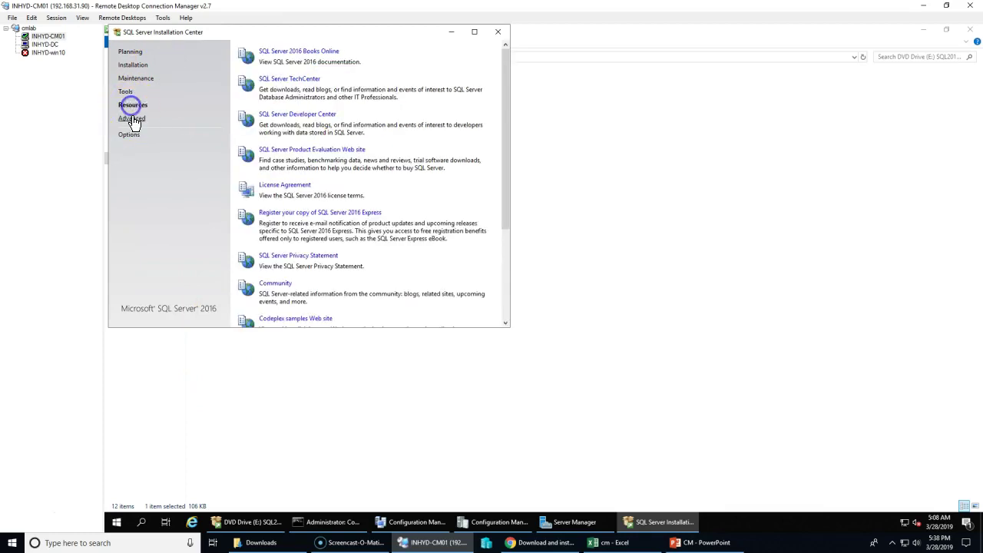
left_click(132, 119)
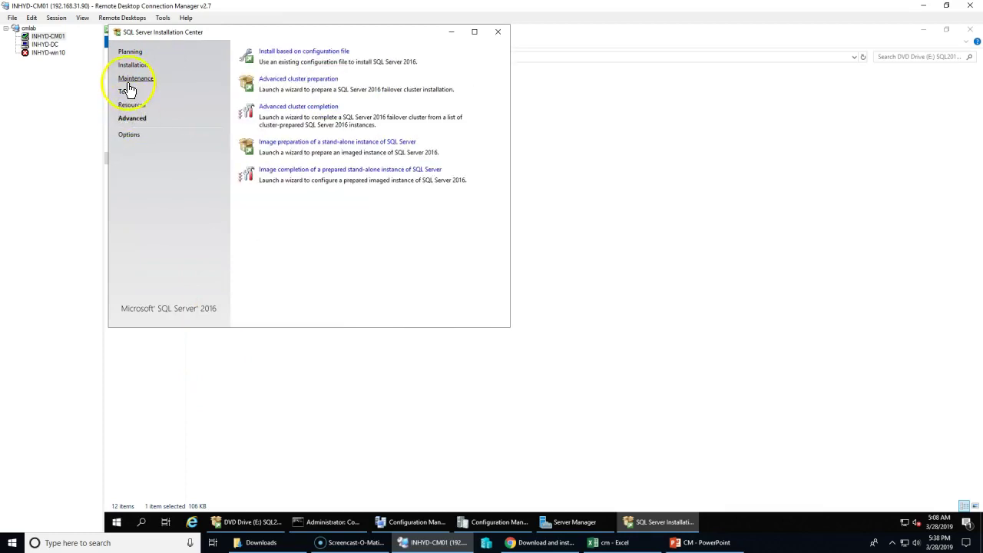
left_click(129, 53)
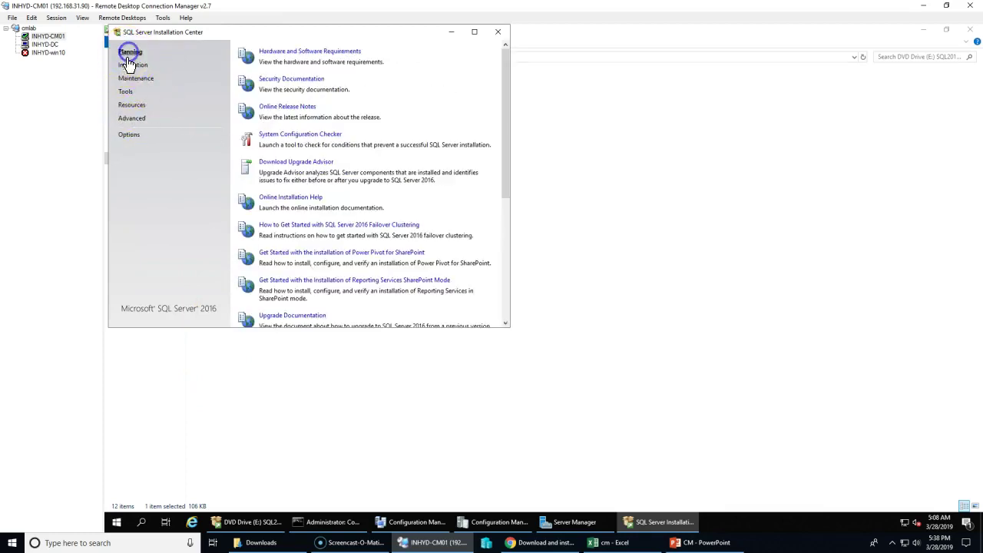
left_click(132, 67)
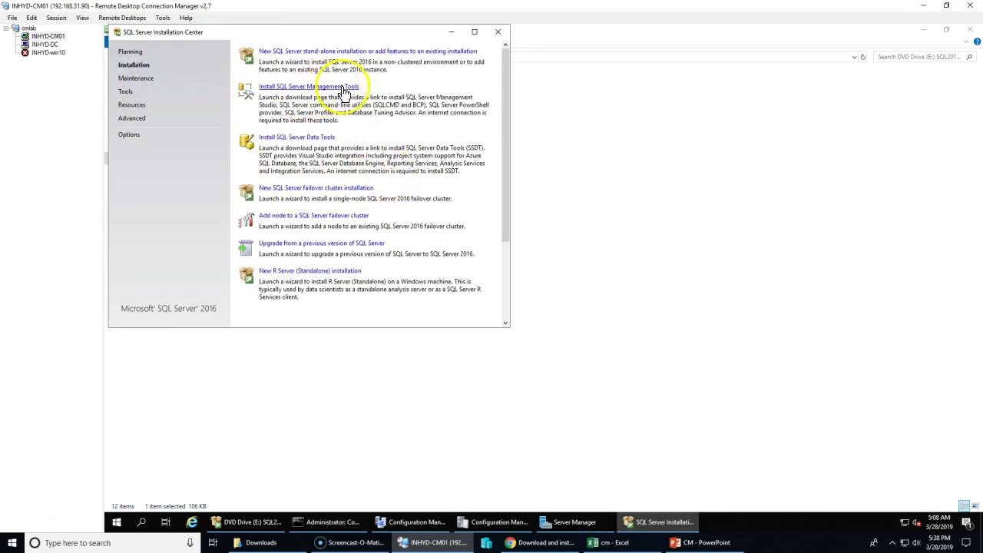
left_click(311, 86)
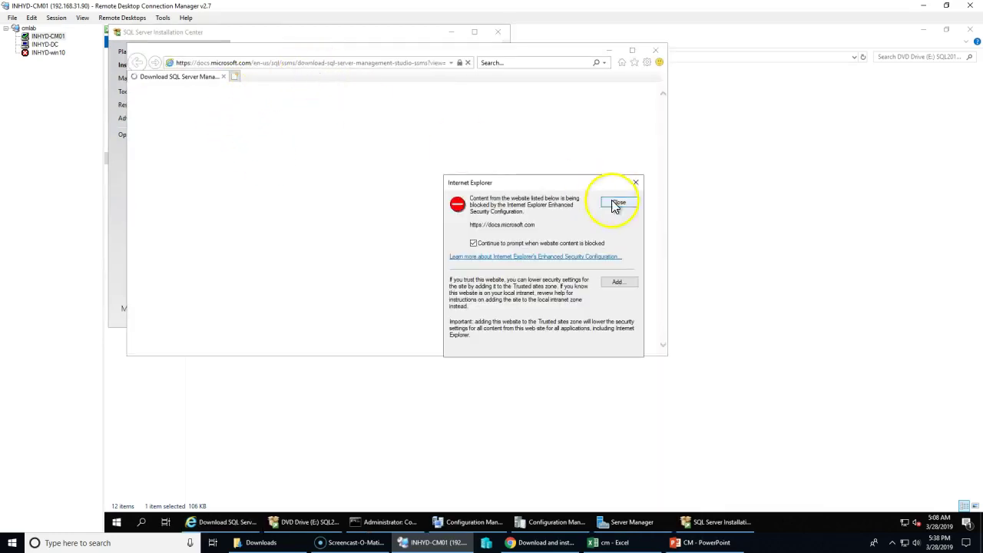
- Dismiss the blocked-content warning, apply the recommended Internet Explorer 11 settings, and find the SSMS 17.9.1 download links
left_click(621, 203)
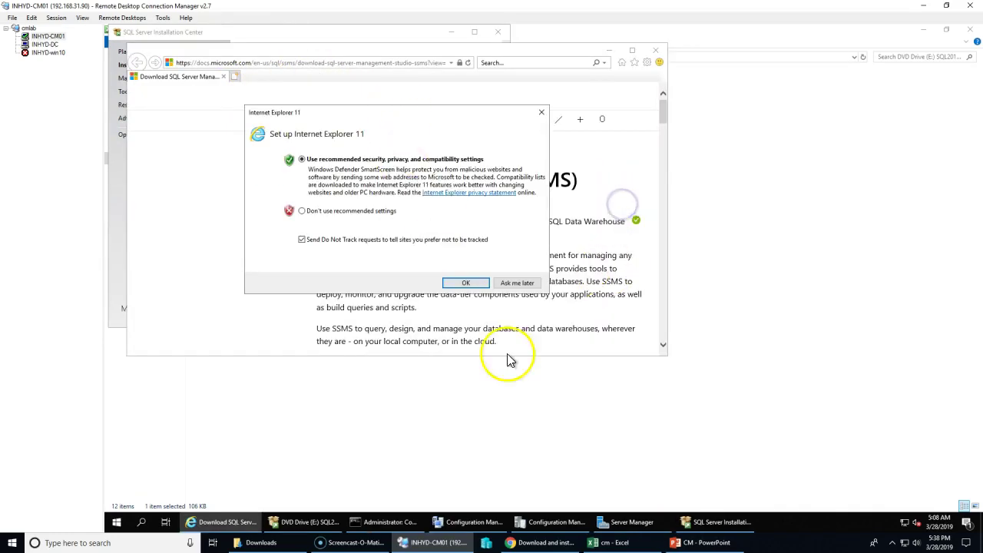
left_click(465, 281)
scroll(470, 292, "down", 3)
- Try to download SQL Server Management Studio 17.9.1 from its link, adding the blocked site to the Trusted sites zone
left_click(461, 230)
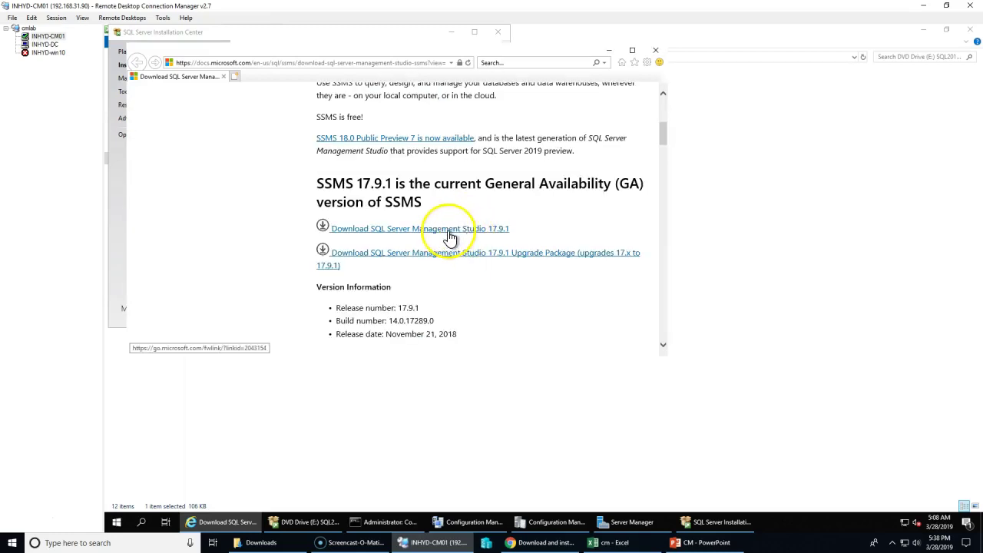
left_click(614, 310)
right_click(407, 228)
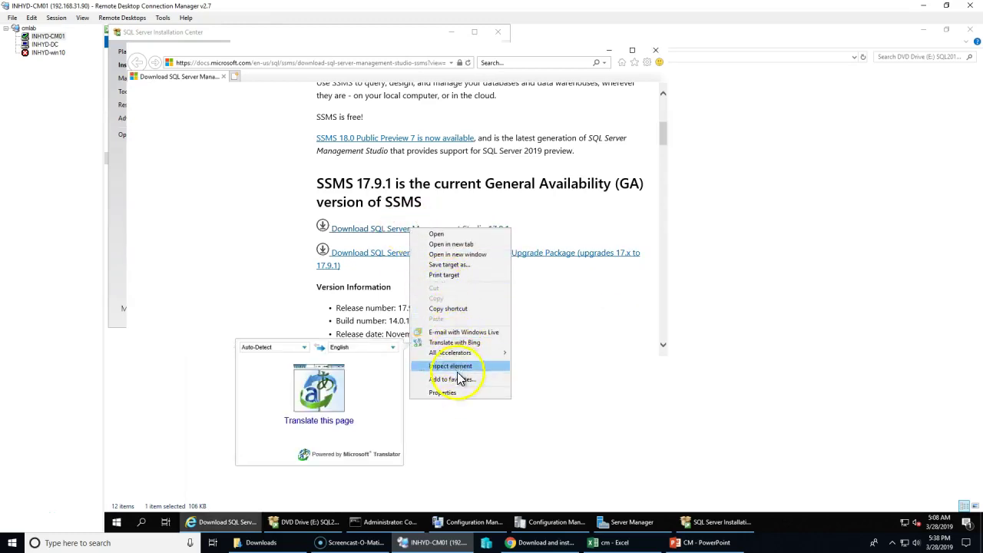
left_click(449, 265)
left_click(619, 281)
left_click(616, 260)
left_click(625, 358)
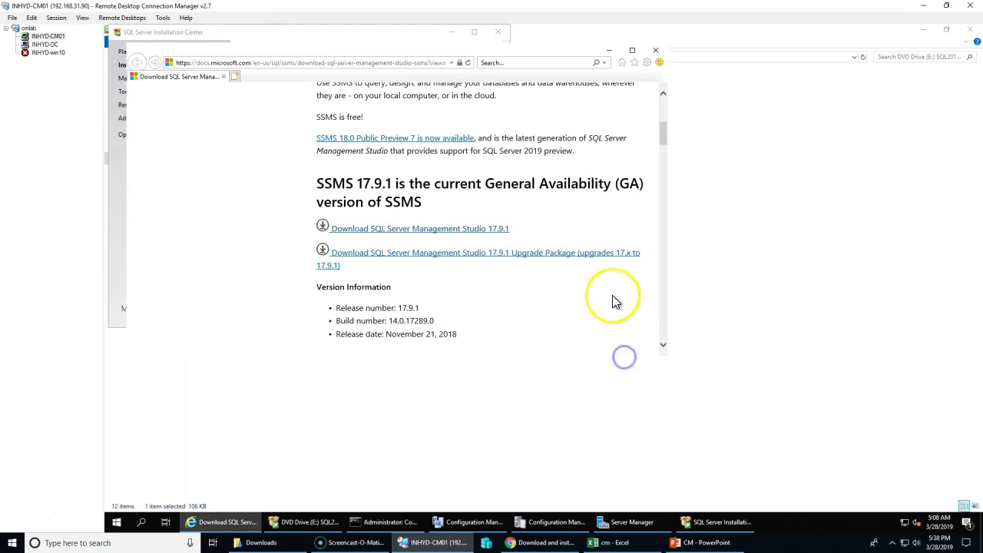
left_click(471, 232)
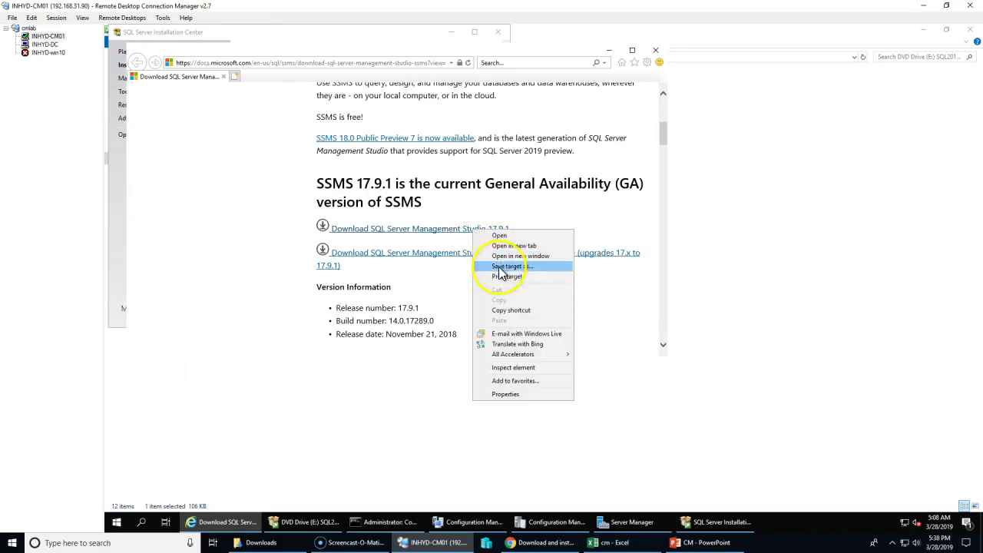
left_click(499, 266)
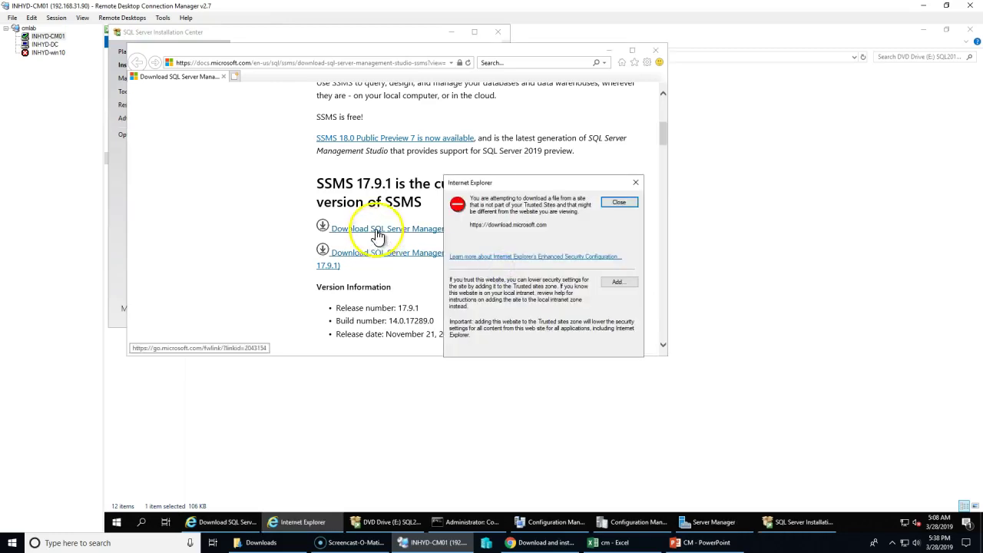
left_click(617, 282)
left_click(623, 262)
left_click(614, 353)
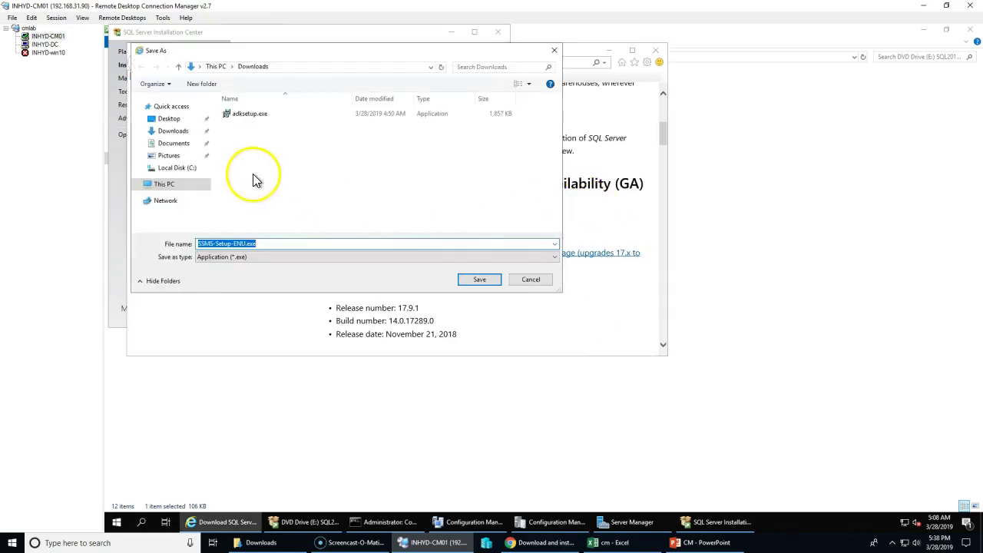
- Save SSMS-Setup-ENU.exe in the Downloads folder, retrying the download if it is interrupted
left_click(168, 119)
left_click(174, 131)
left_click(466, 280)
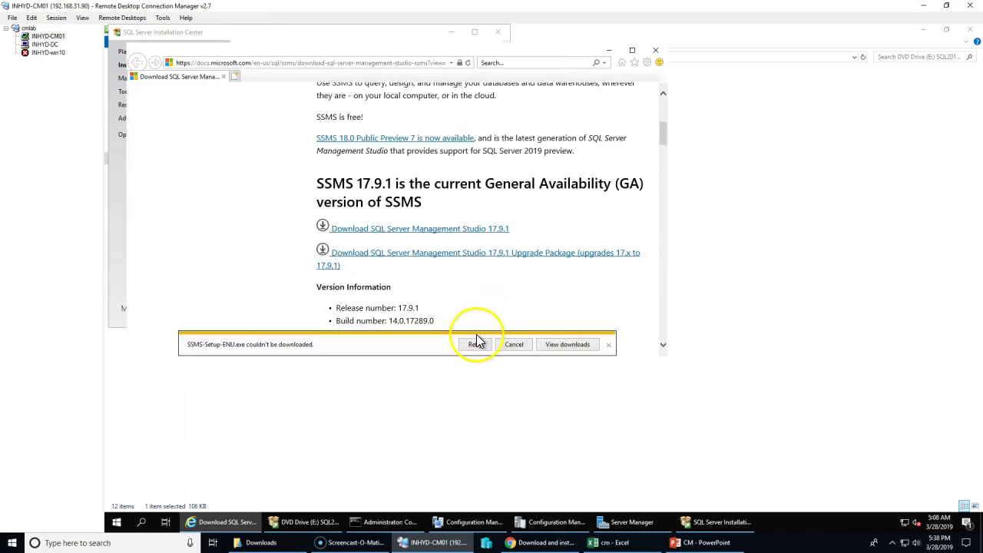
left_click(475, 344)
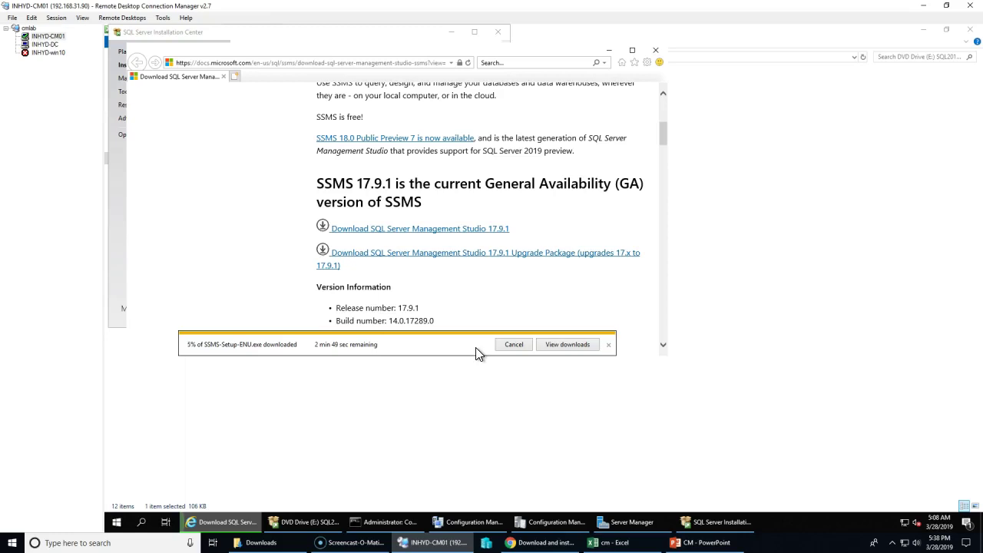
- Read the Configuration Manager prerequisite warnings on SQL Server memory usage and SQL Server process memory allocation
left_click(487, 524)
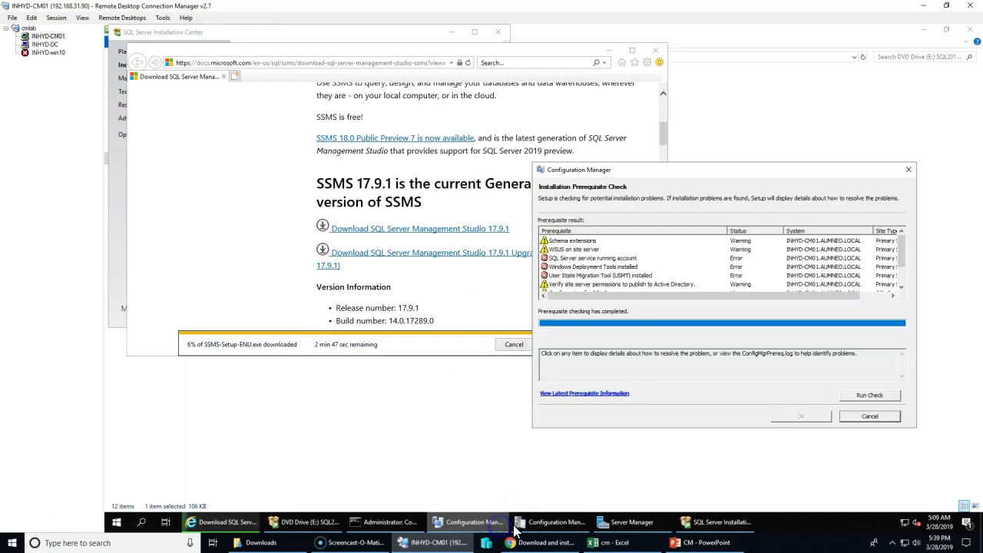
scroll(603, 280, "down", 1)
left_click(602, 276)
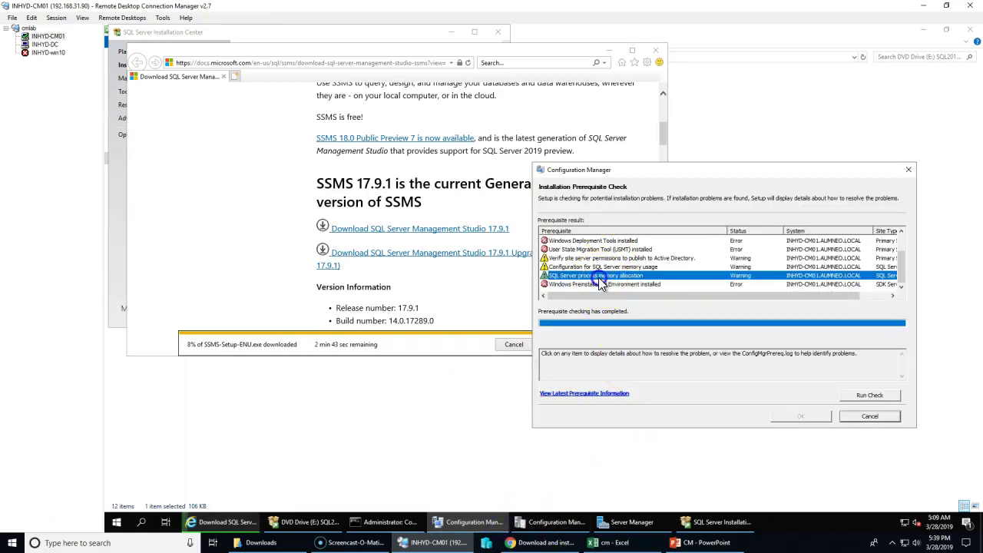
left_click(602, 267)
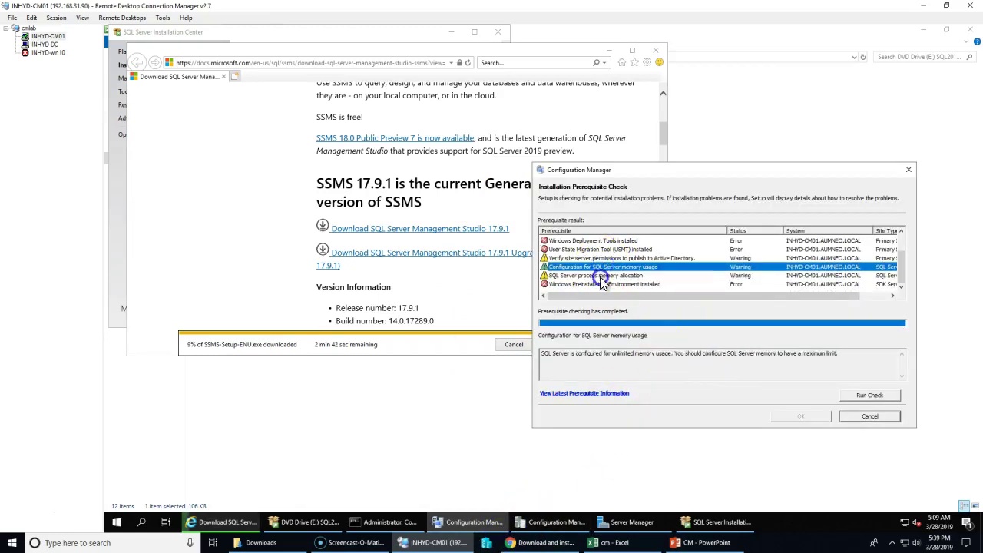
left_click(602, 276)
left_click_drag(620, 354, 742, 358)
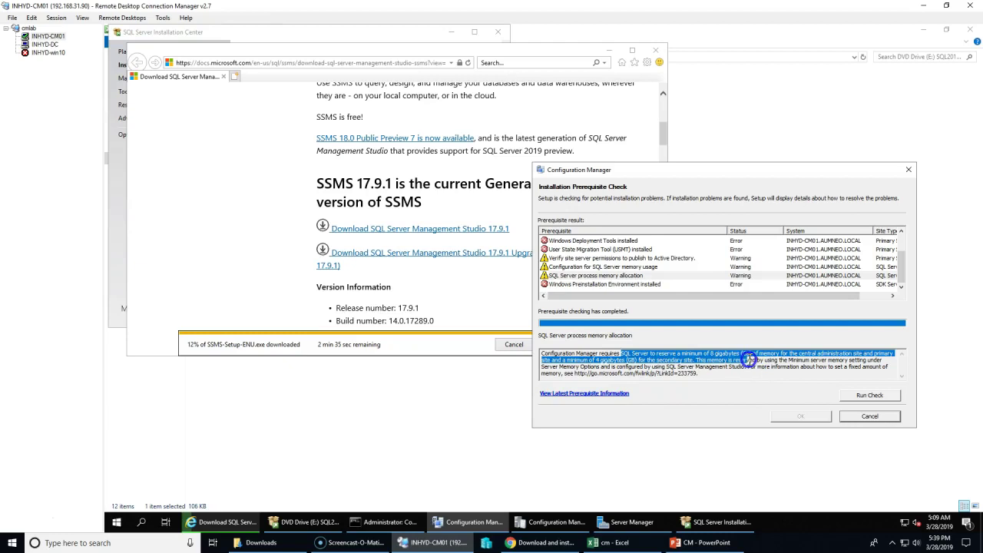
left_click_drag(749, 358, 765, 354)
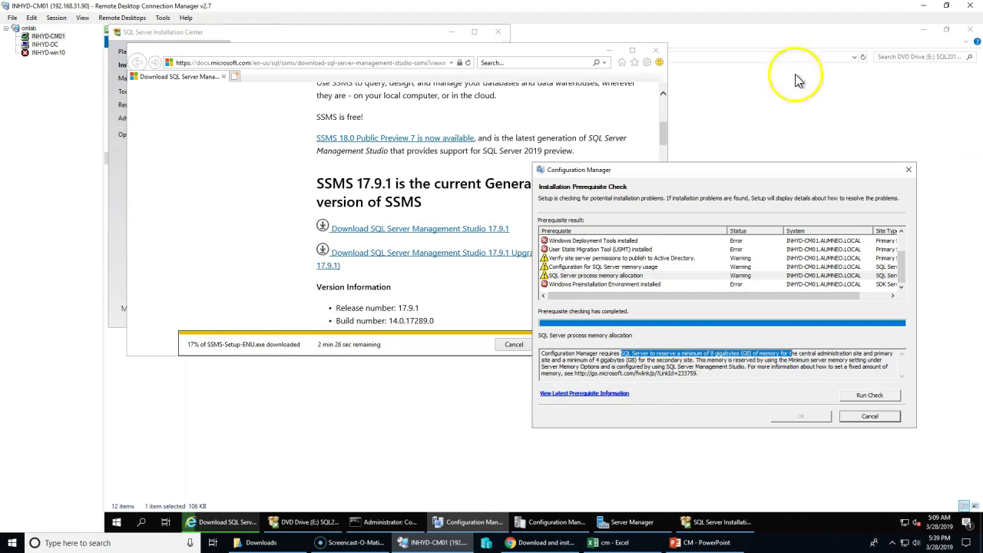
left_click(634, 268)
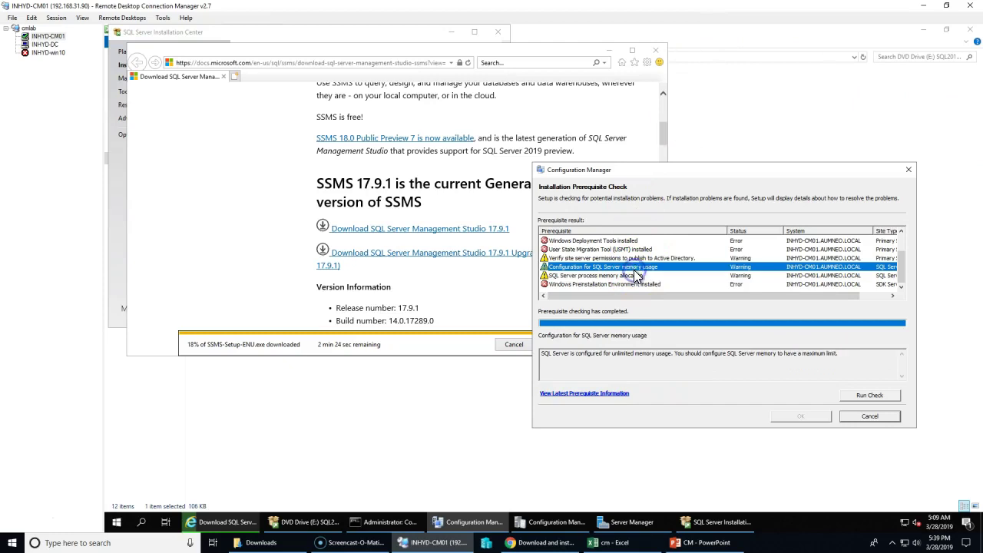
left_click_drag(694, 354, 828, 383)
left_click(639, 275)
left_click(635, 268)
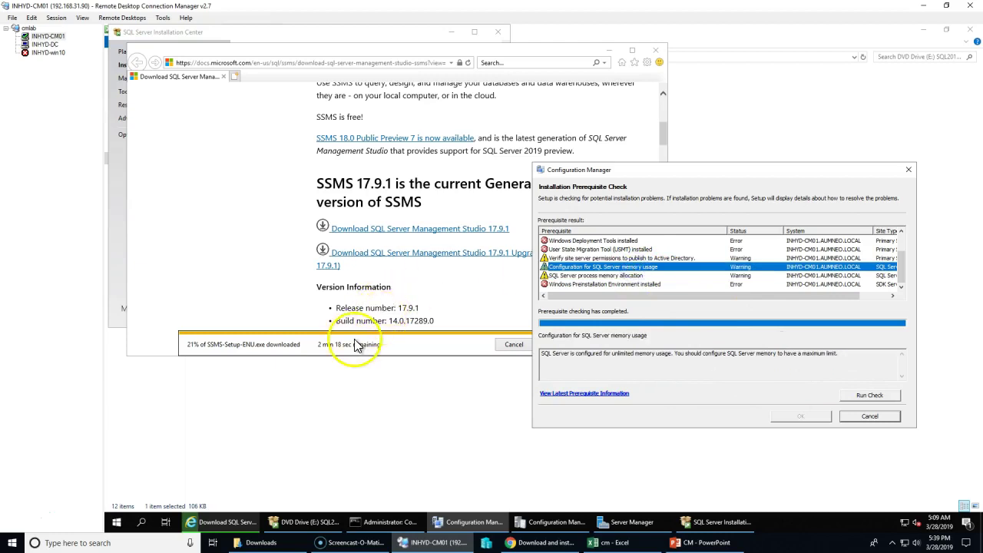
- Read the details of the Active Directory publishing permissions warning and the Windows Preinstallation Environment error
left_click(573, 260)
scroll(574, 265, "up", 1)
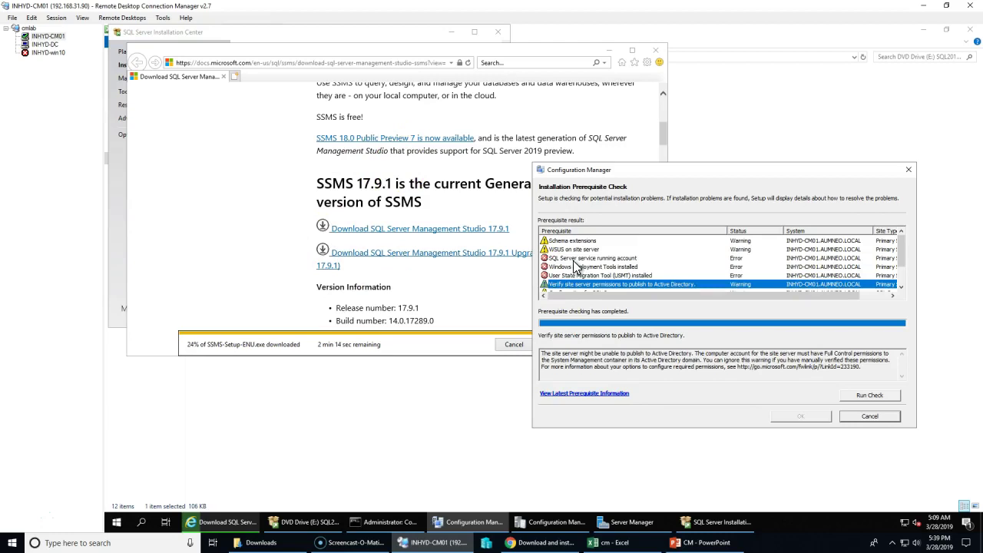
scroll(579, 253, "down", 1)
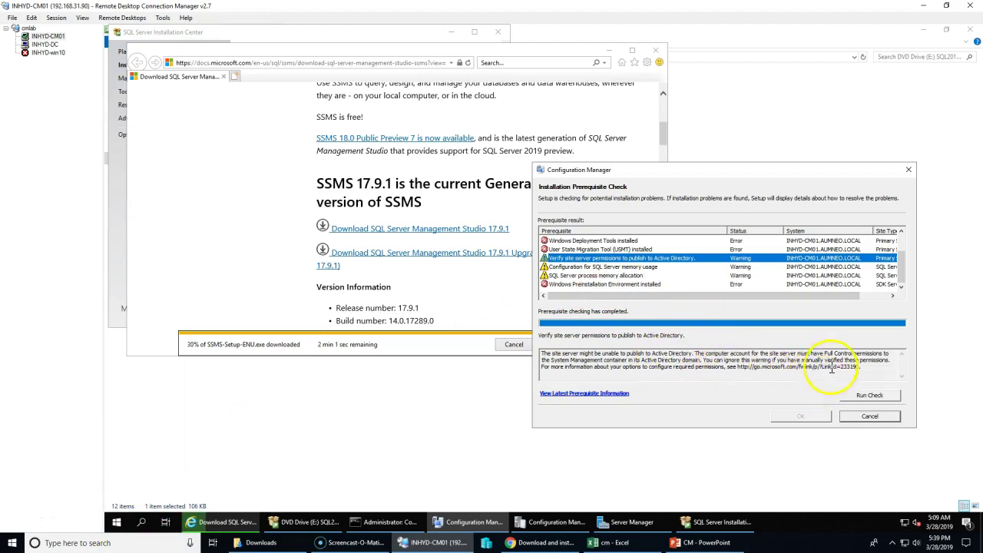
left_click_drag(878, 369, 550, 348)
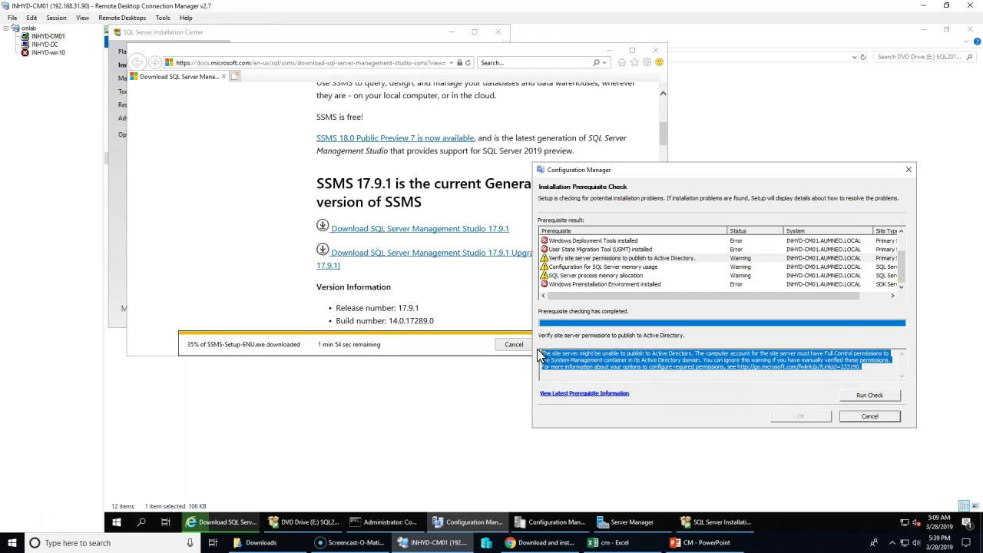
left_click(619, 284)
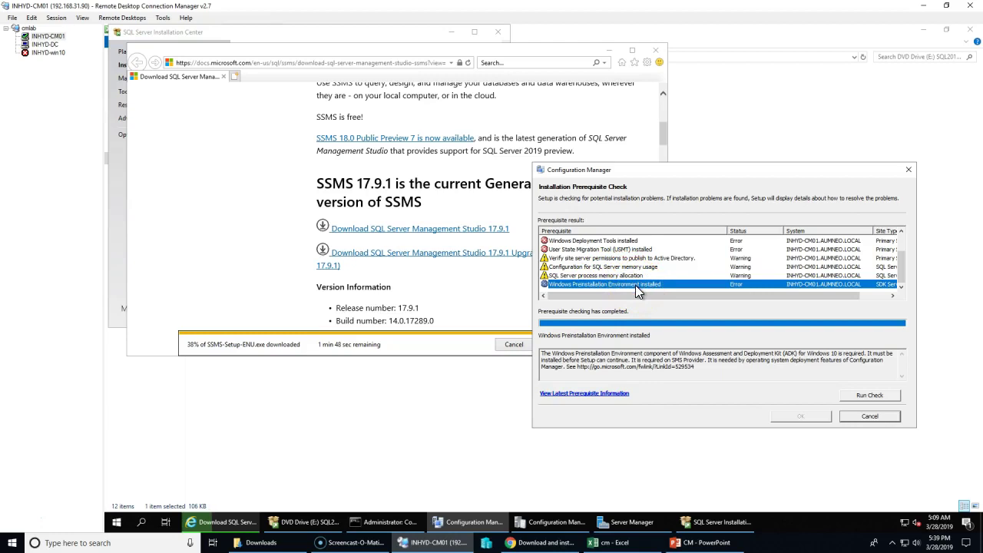
scroll(635, 285, "up", 1)
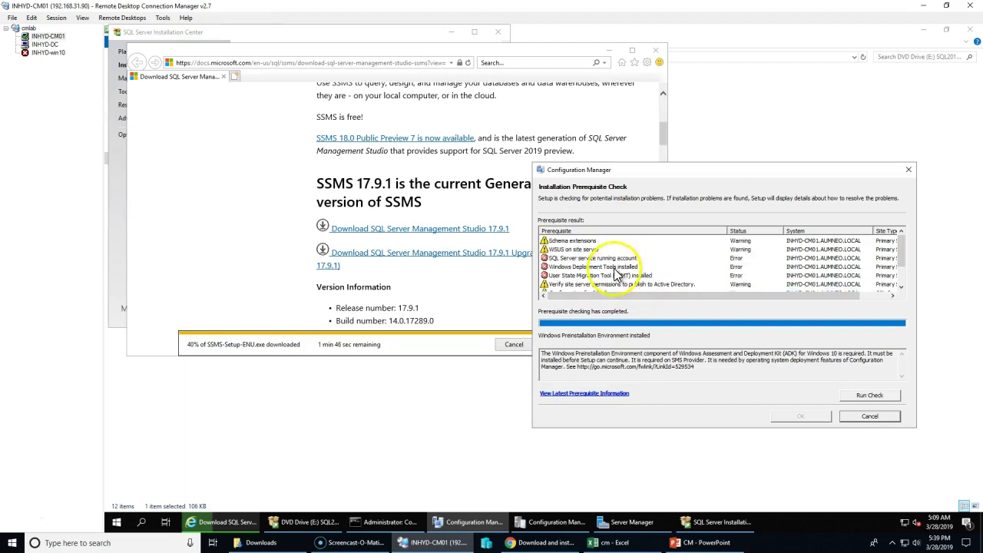
- Examine the details of the SQL Server service running account error and glance at the prerequisite check's command prompt output
left_click(609, 259)
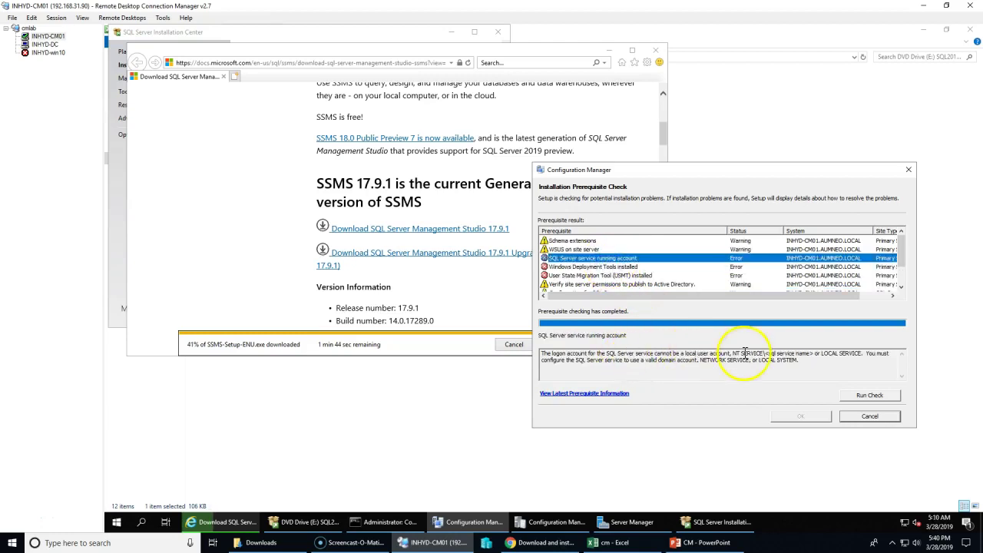
left_click_drag(551, 354, 604, 354)
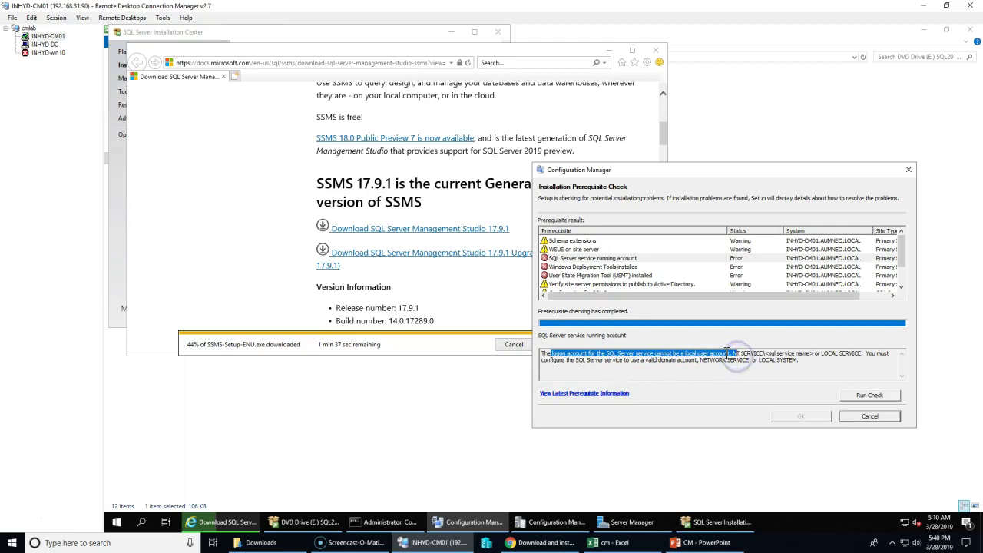
left_click_drag(821, 356, 603, 359)
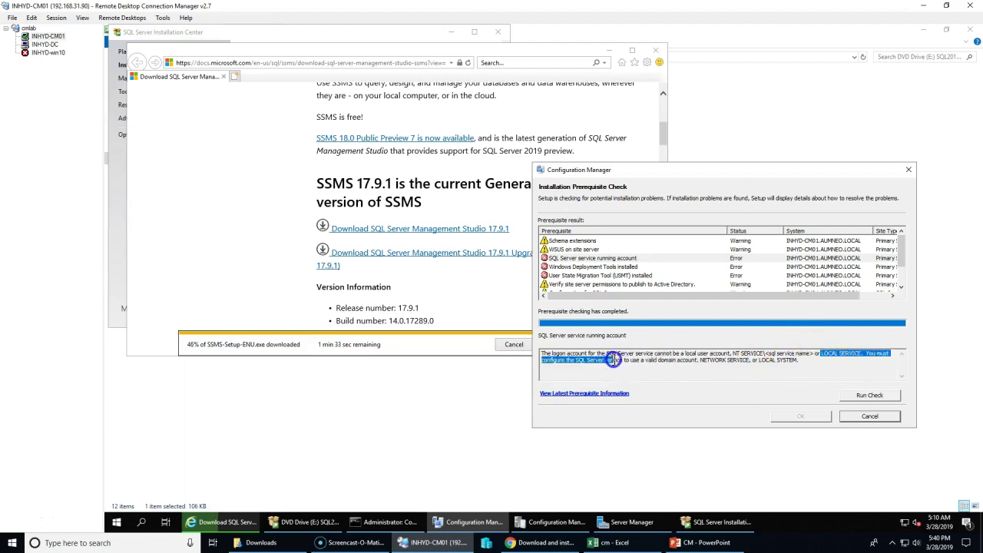
left_click_drag(679, 366, 704, 359)
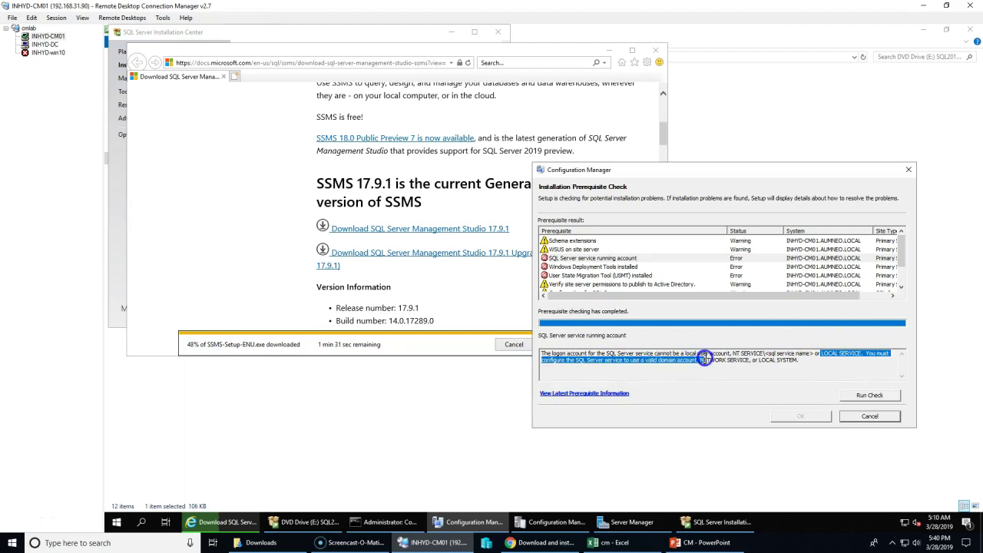
left_click_drag(704, 359, 779, 359)
left_click(799, 360)
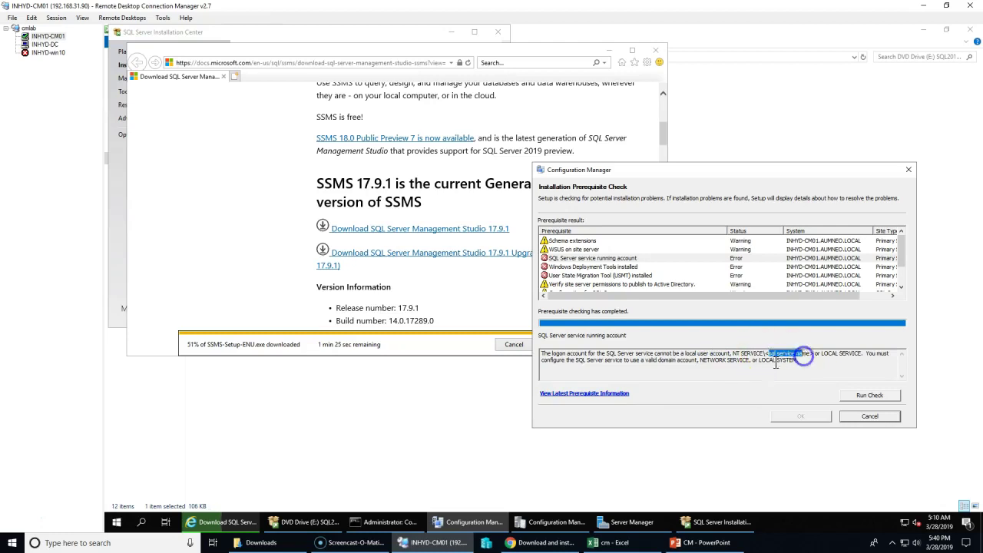
left_click(377, 522)
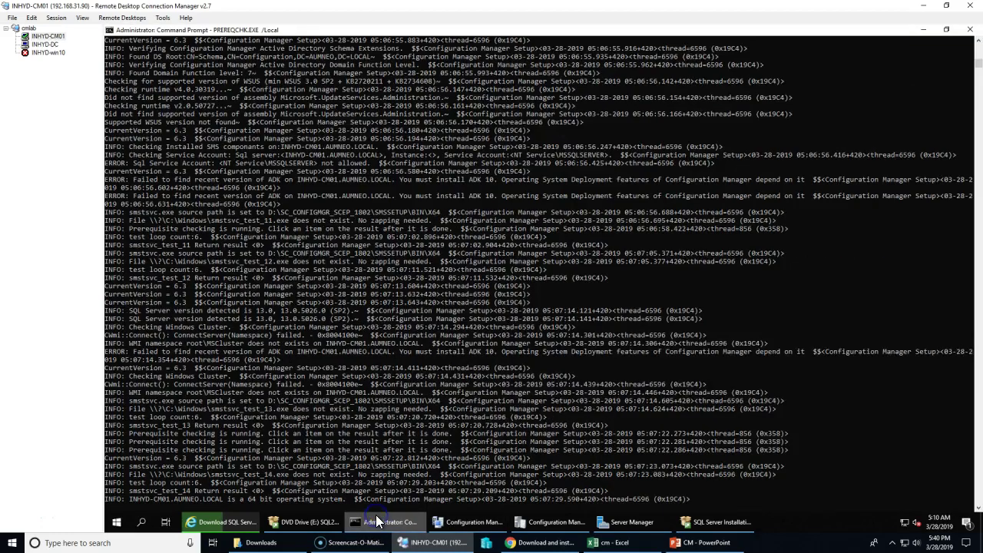
left_click(377, 522)
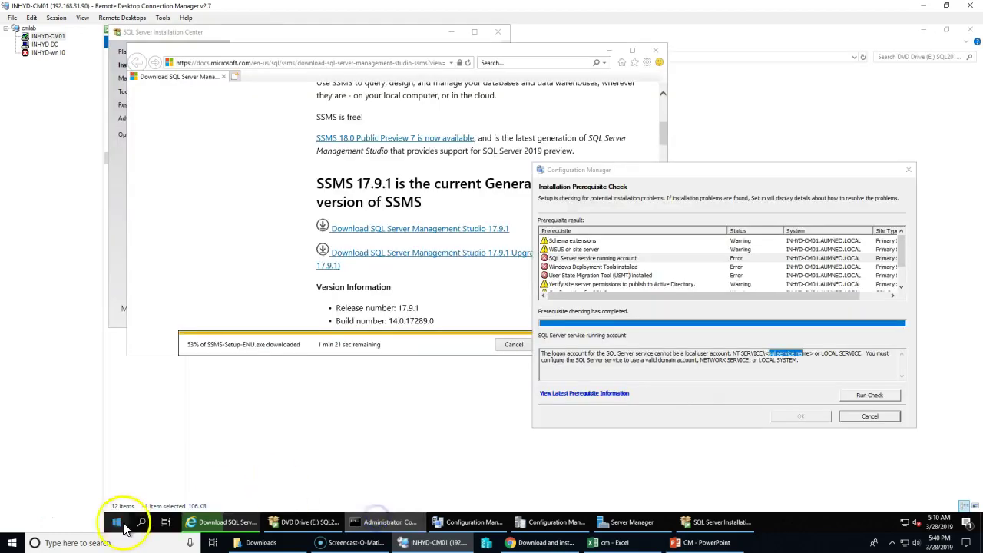
- Open the Services console from Windows Administrative Tools, recheck which service the prerequisite error names, and maximize the console
left_click(116, 524)
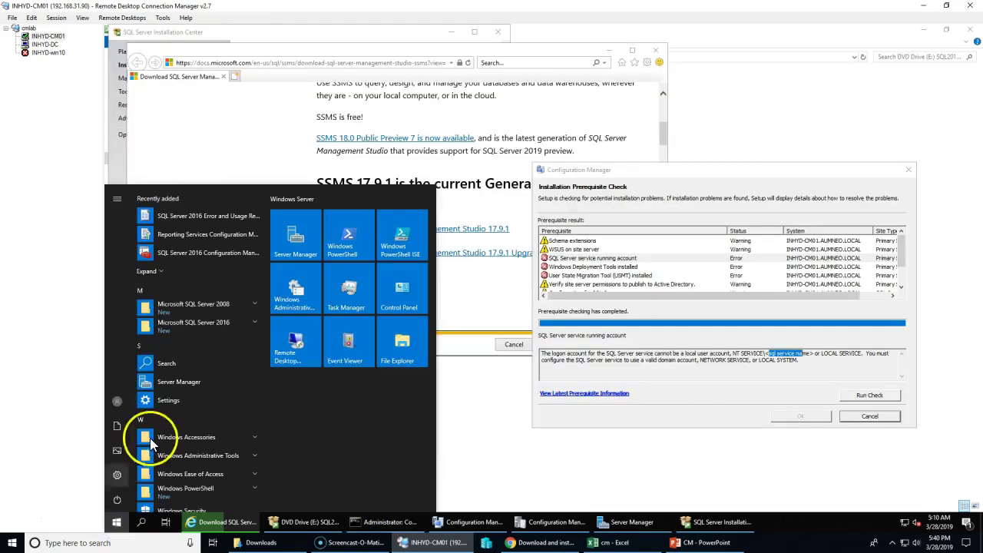
left_click(286, 300)
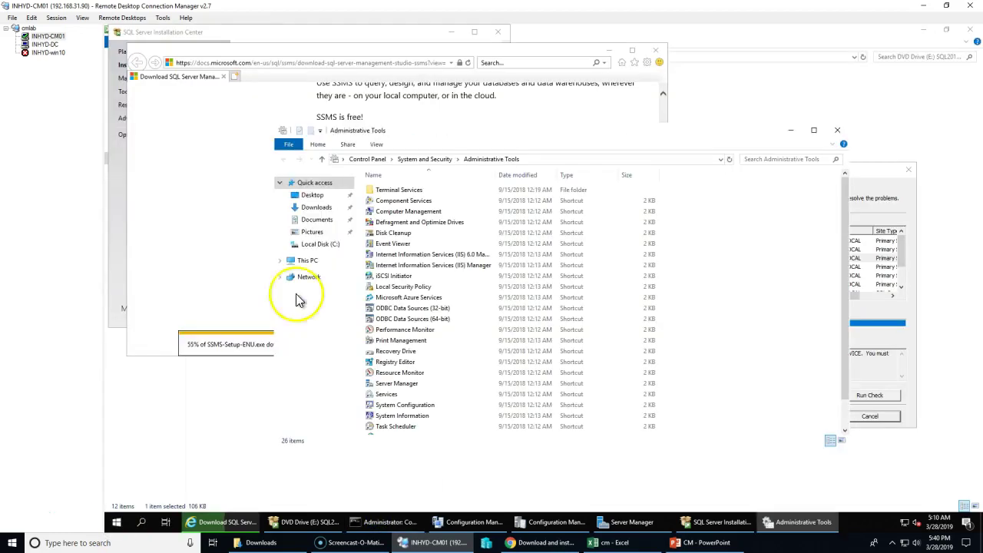
left_click(385, 394)
left_click(893, 296)
left_click(646, 360)
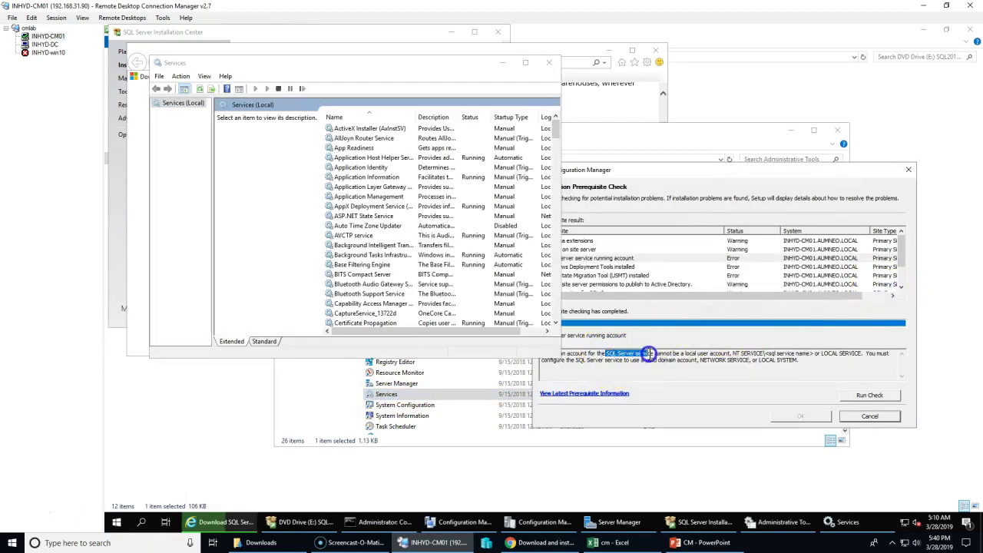
left_click_drag(651, 354, 655, 354)
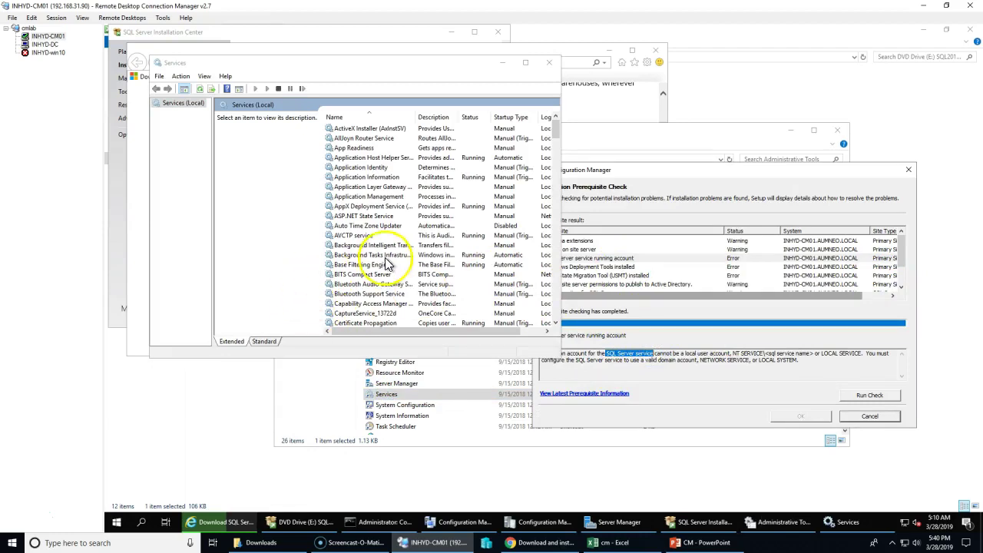
left_click(365, 58)
double_click(364, 66)
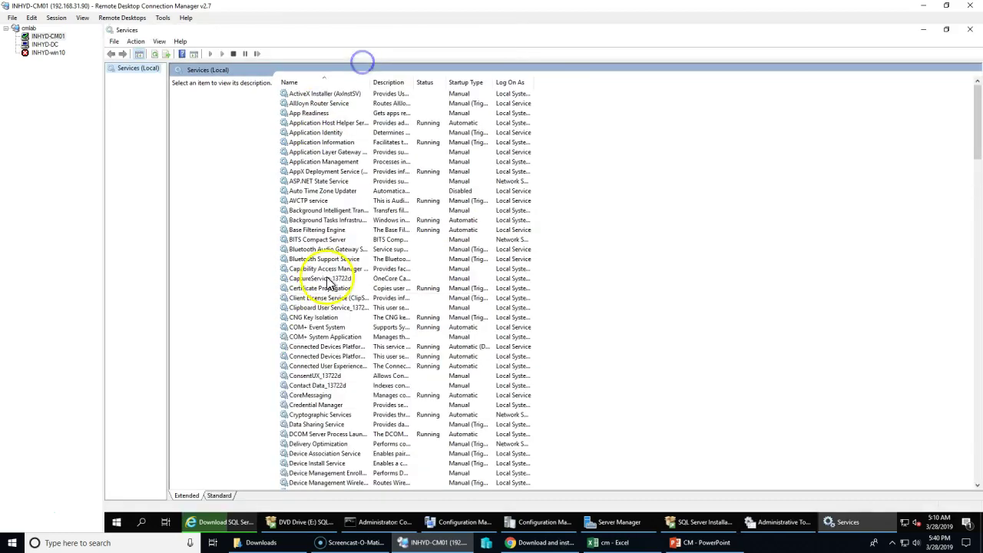
- Find the SQL Server (MSSQLSERVER) service in the services list and widen the Log On As column to fit its contents
left_click(328, 279)
key("m")
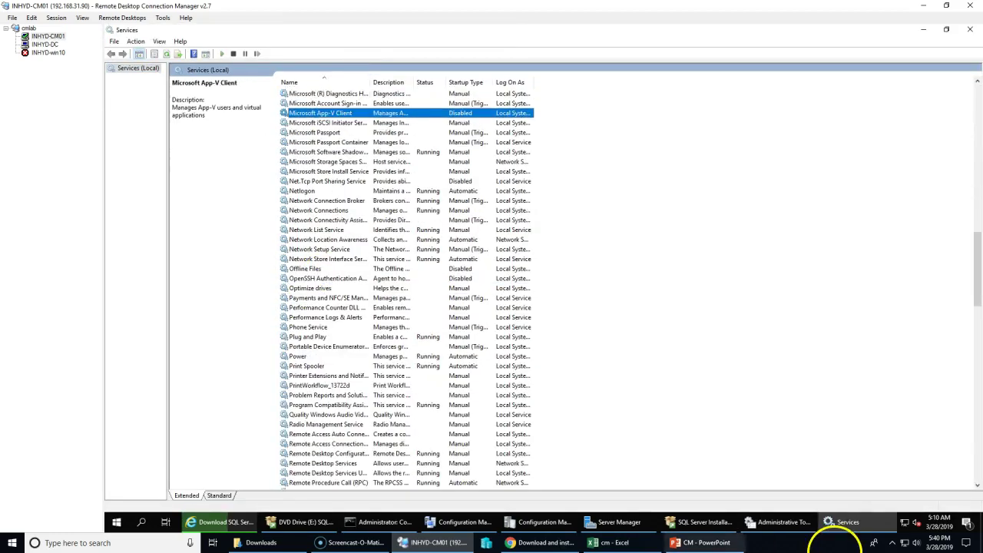
key("s")
key("Down")
key("Down")
key("Down")
key("Down")
key("Down")
key("Down")
key("Down")
key("Down")
key("Down")
key("Down")
key("Down")
key("Down")
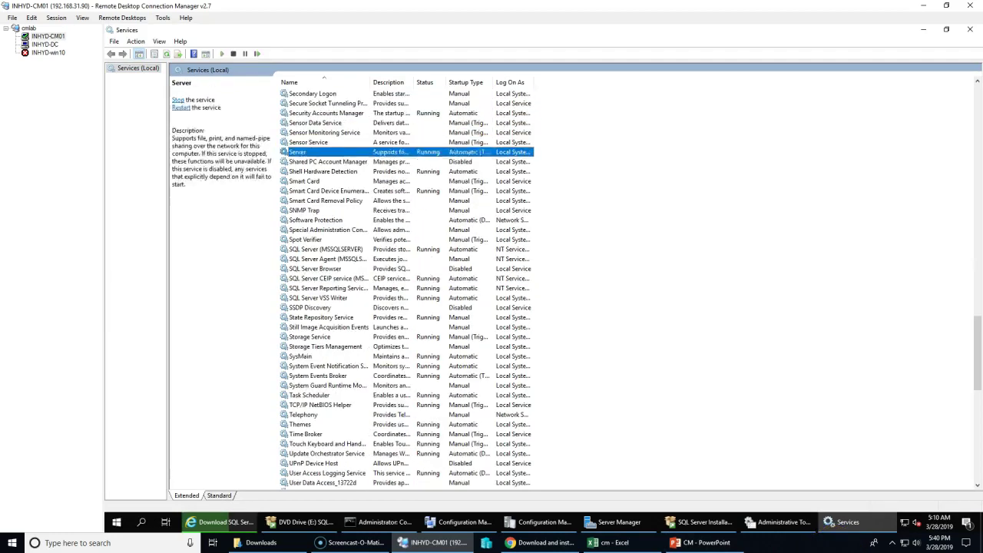
key("Down")
key("Down")
key("Down")
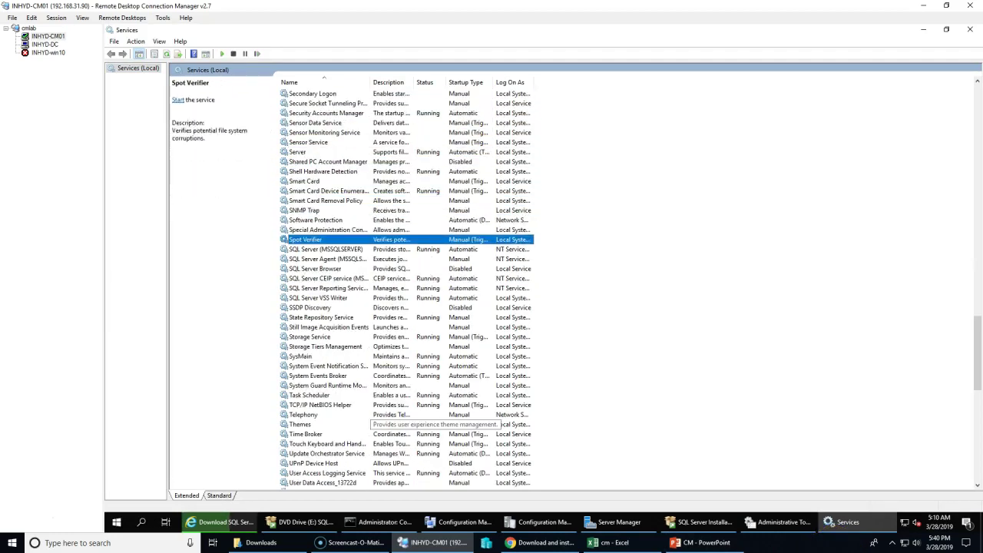
left_click(380, 250)
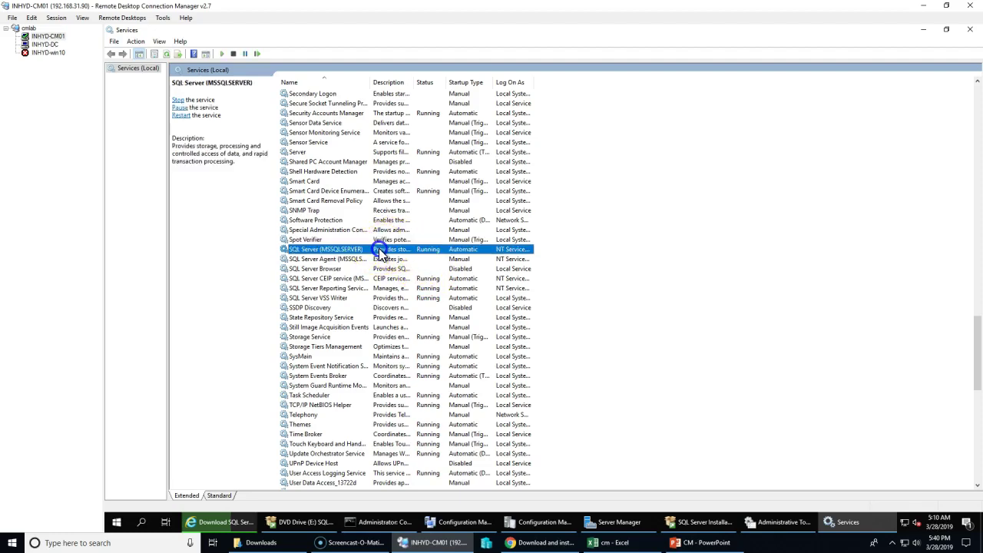
double_click(532, 80)
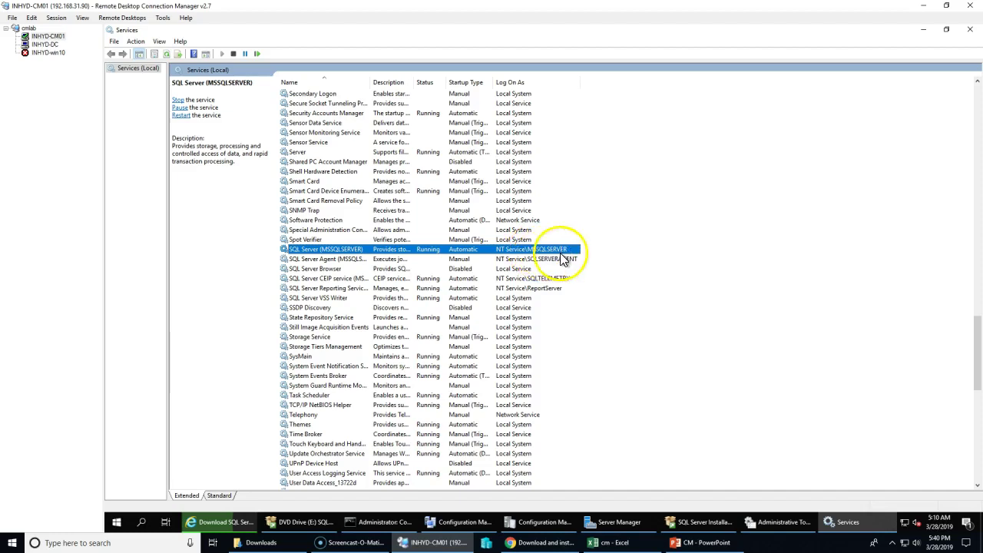
- Open the SQL Server (MSSQLSERVER) service's logon properties and choose the Local System account
double_click(566, 254)
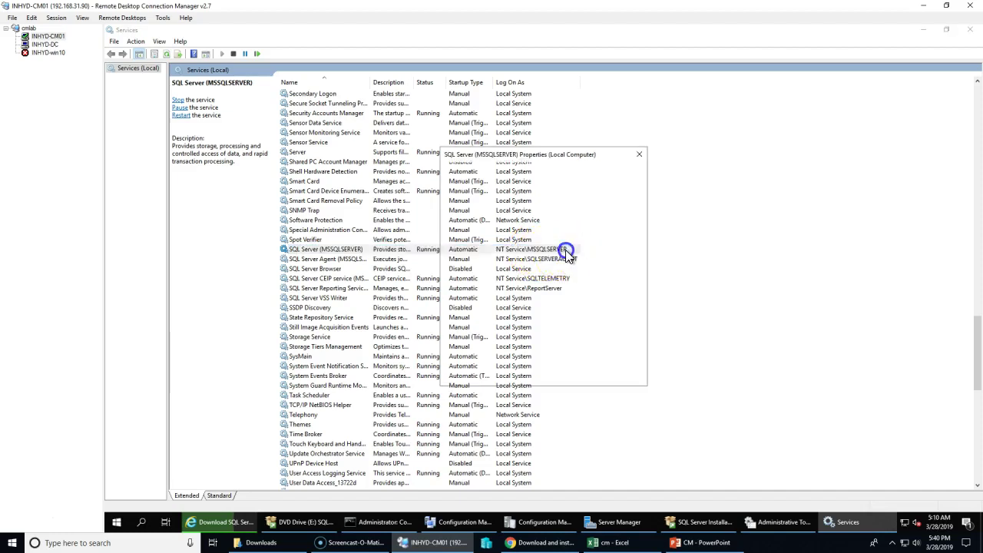
left_click(481, 171)
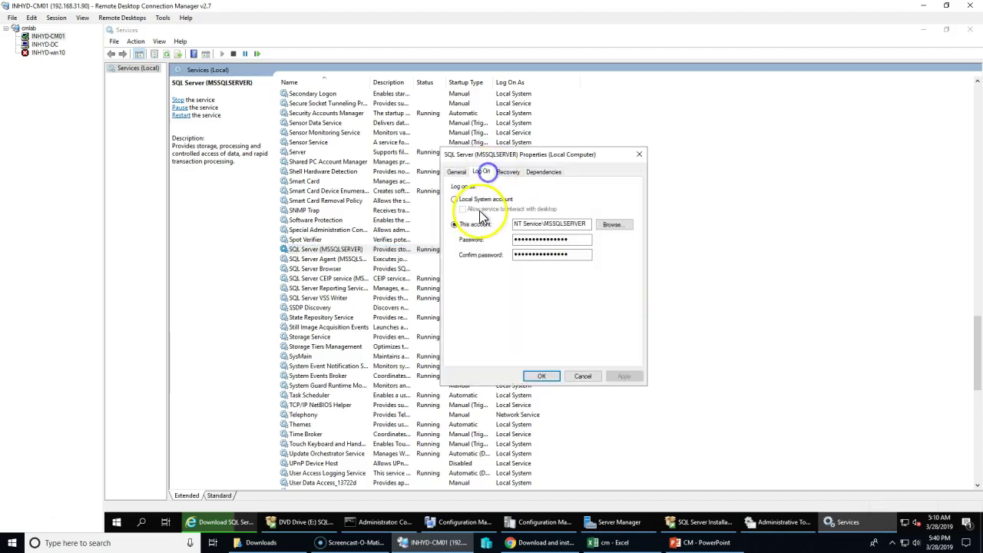
left_click_drag(507, 161, 547, 173)
left_click(535, 213)
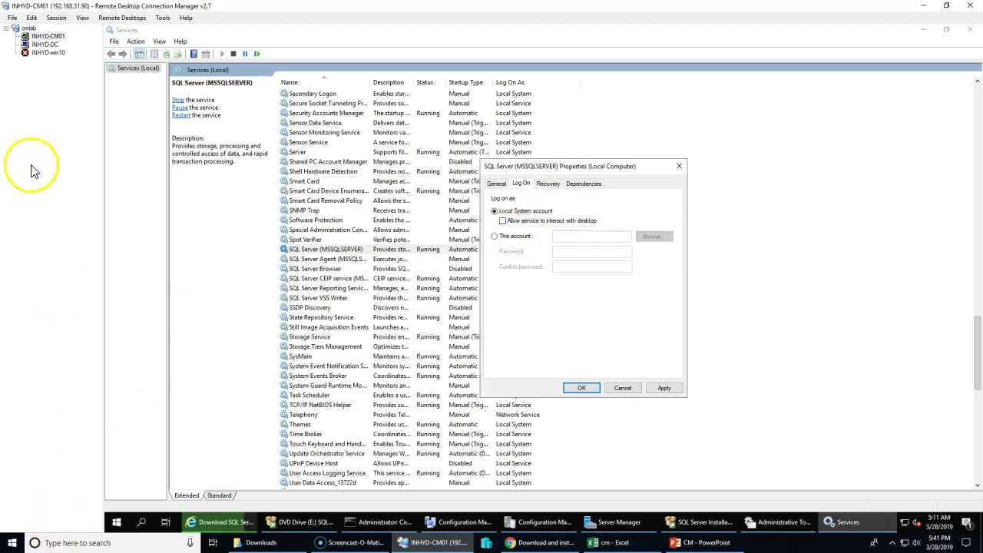
- View the Users container in Active Directory Users and Computers on INHYD-DC, and return to INHYD-CM01
left_click(48, 44)
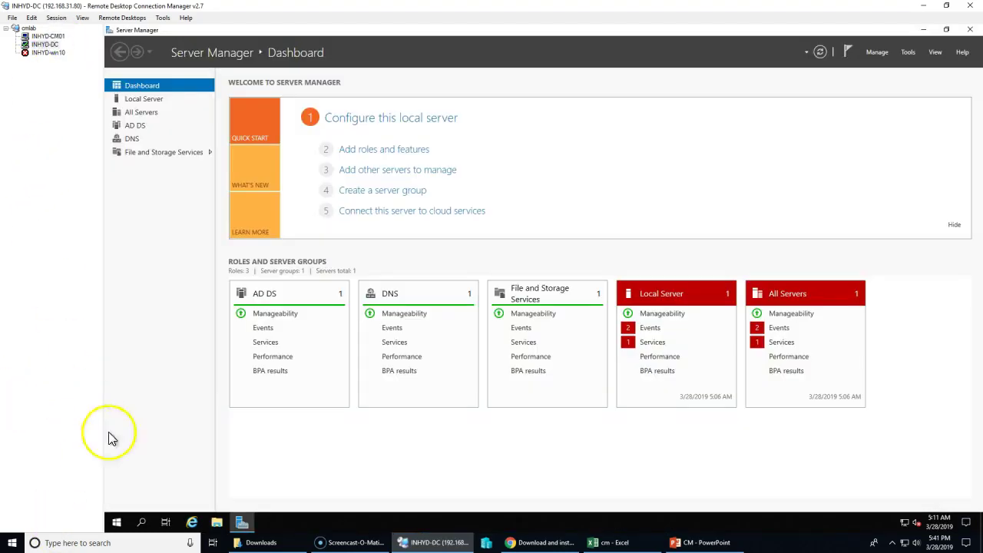
left_click(117, 522)
left_click(300, 278)
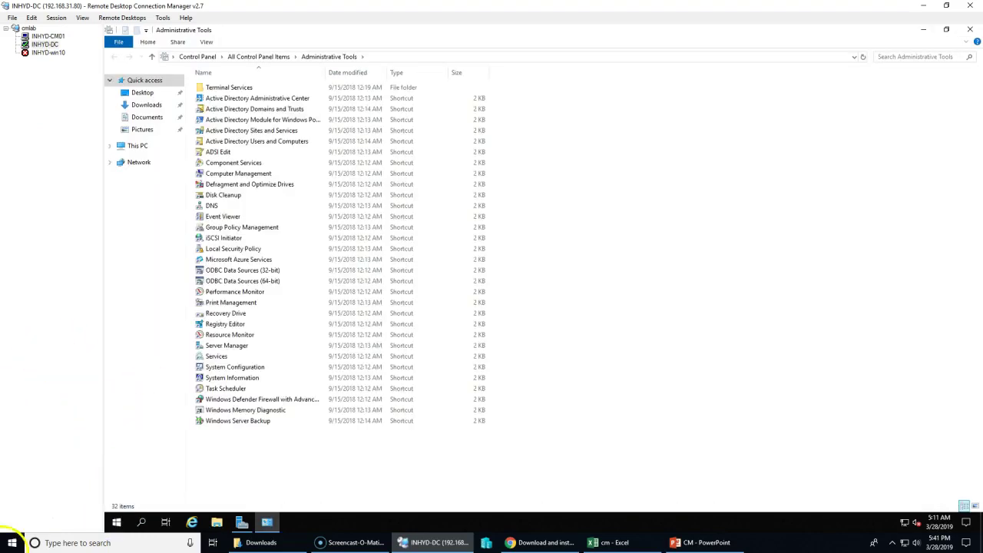
left_click(256, 142)
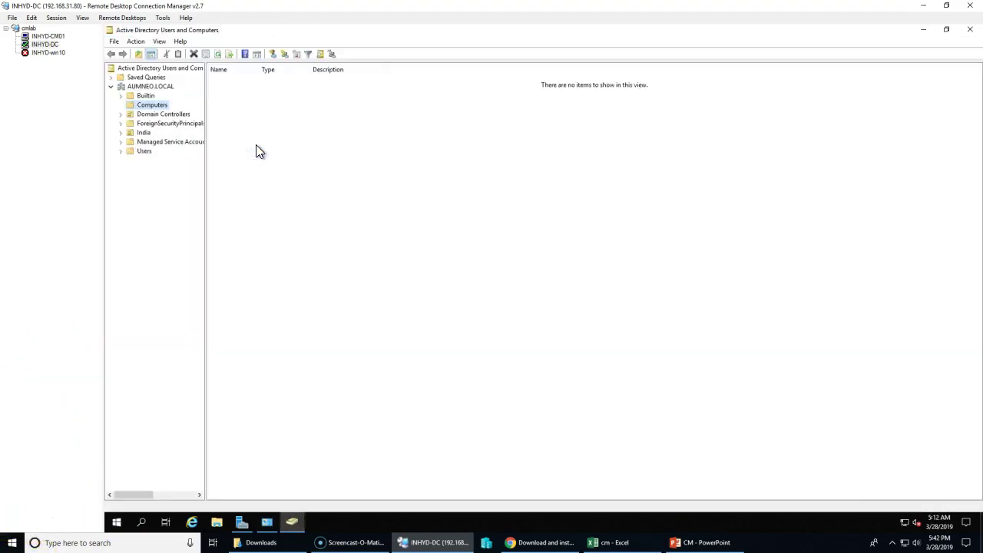
left_click(145, 152)
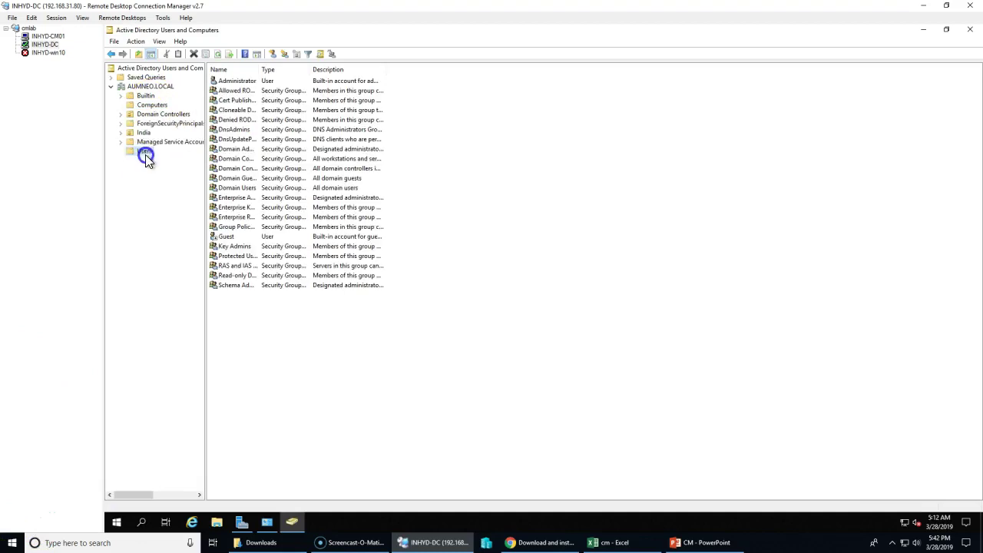
right_click(145, 154)
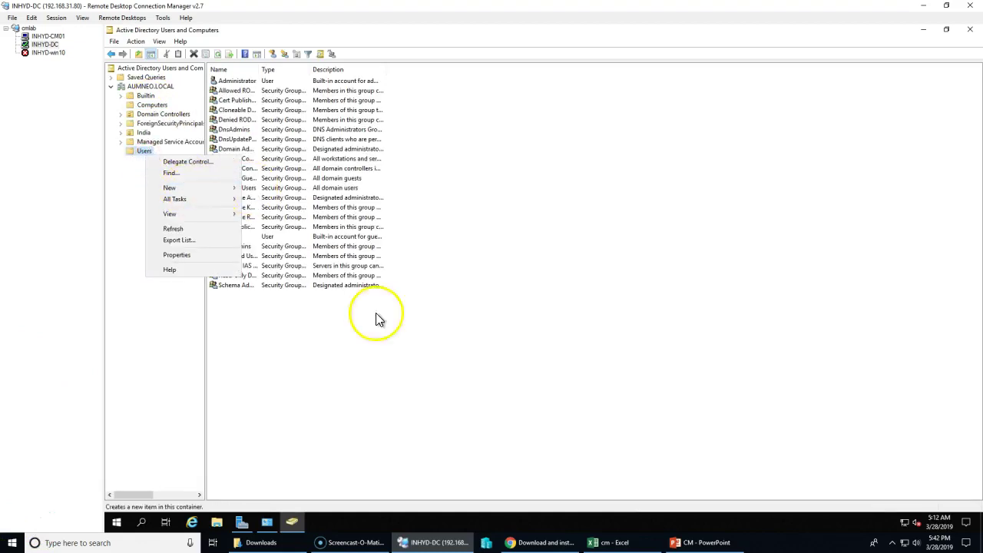
left_click(400, 390)
left_click(47, 36)
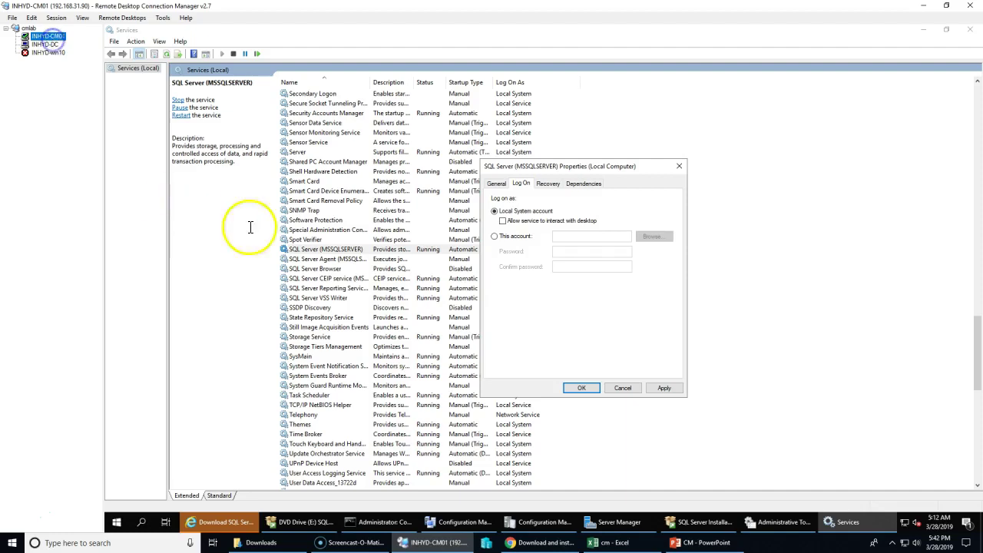
- Switch the service logon to This account and select the local Administrator account found on INHYD-CM01
left_click(522, 237)
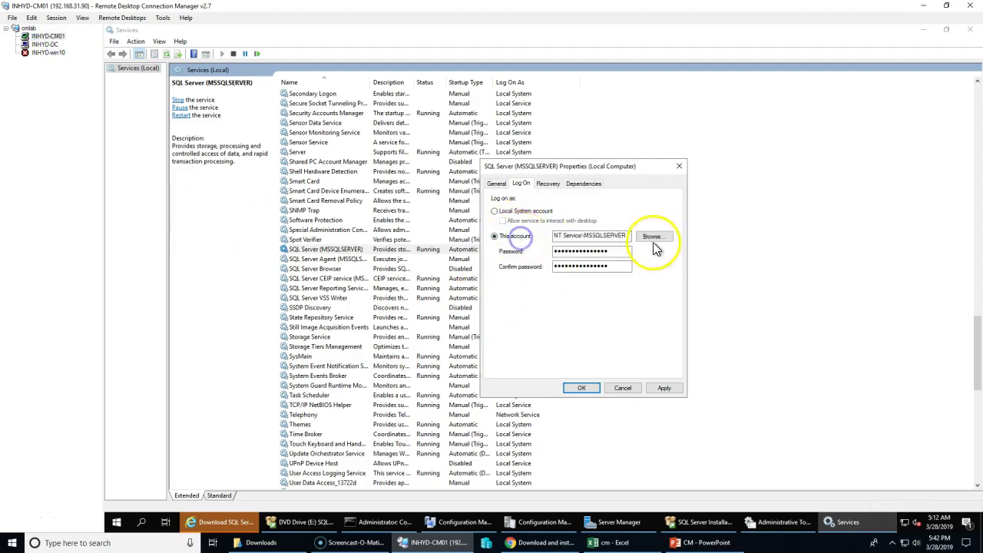
left_click(651, 237)
left_click(511, 292)
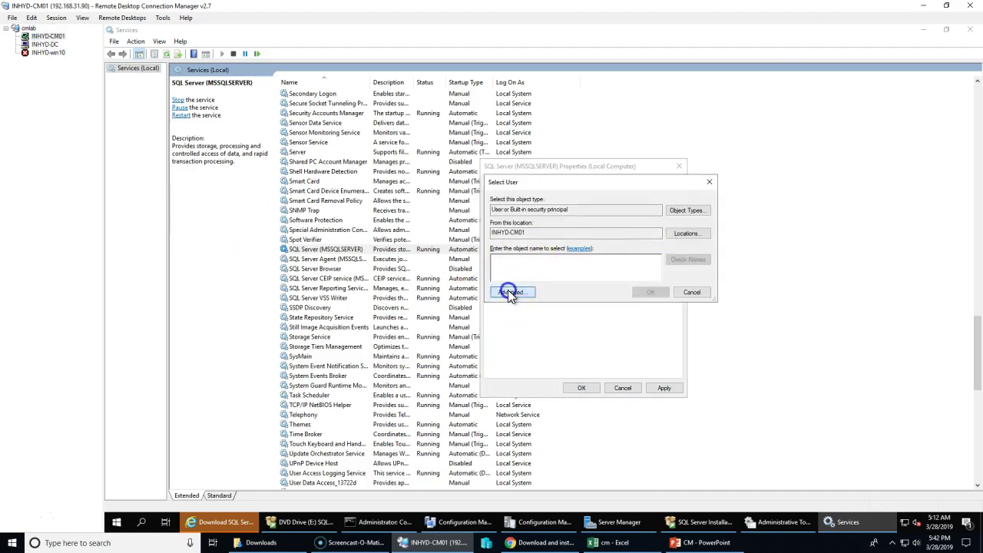
left_click(722, 294)
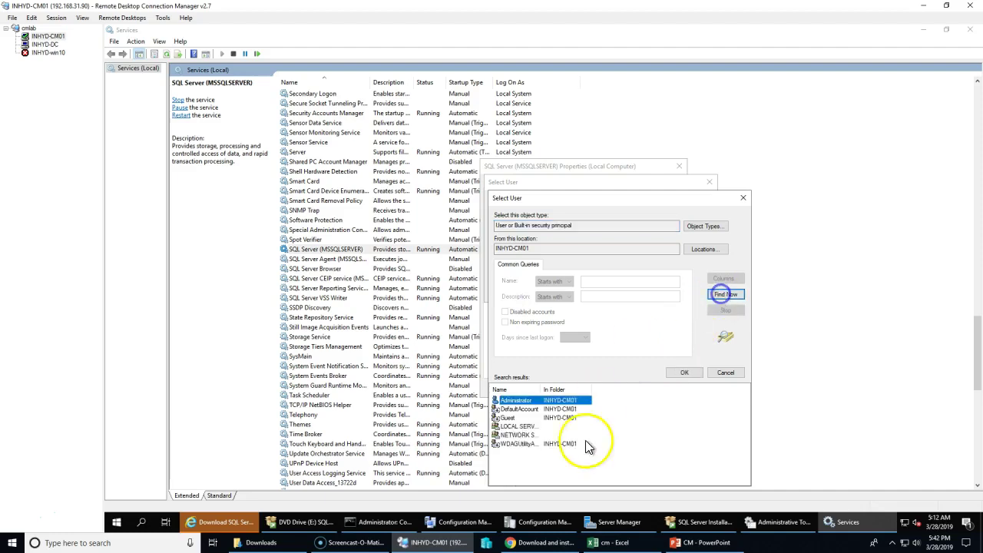
double_click(519, 401)
left_click(652, 295)
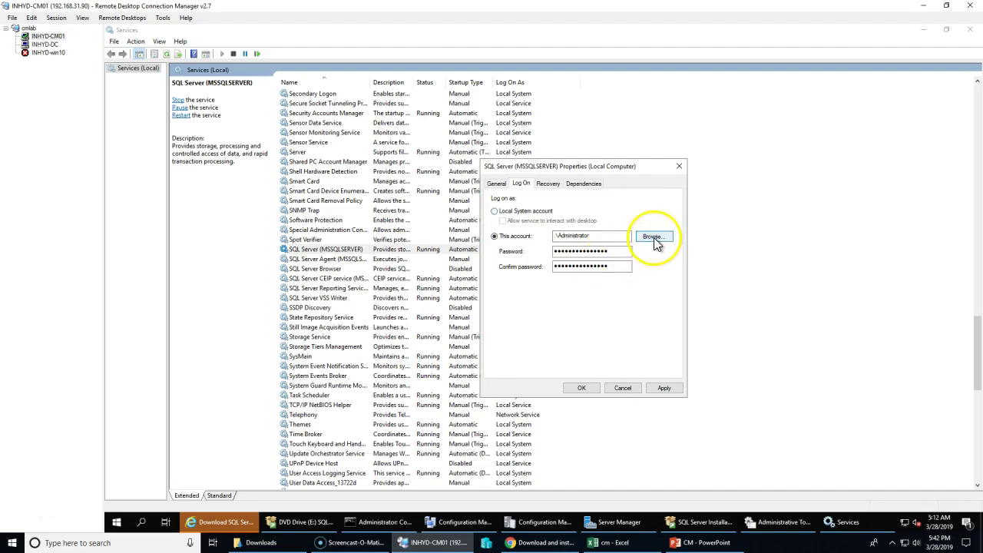
left_click(553, 239)
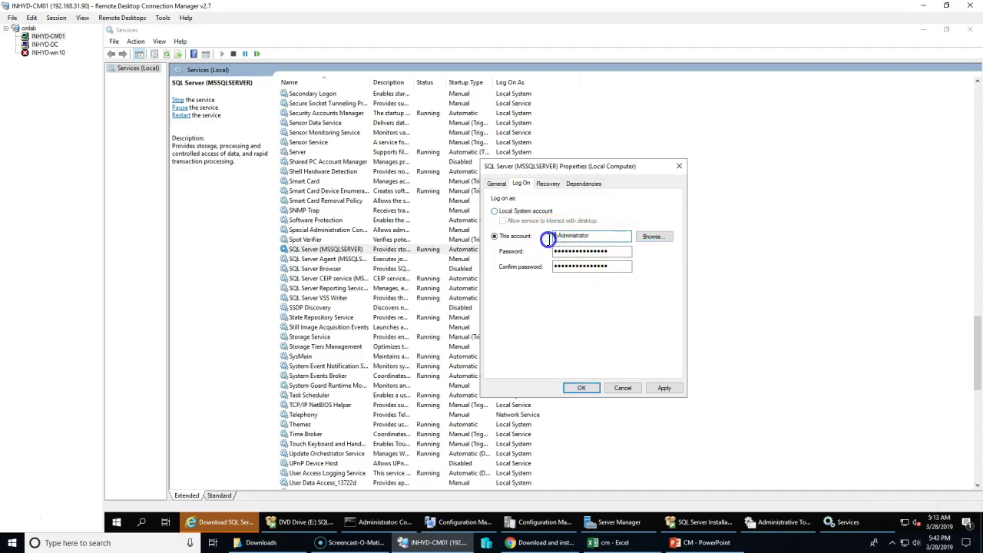
- Search the Entire Directory for user or service accounts for the service logon, and cancel the account selection
left_click(654, 237)
left_click(704, 232)
left_click(535, 250)
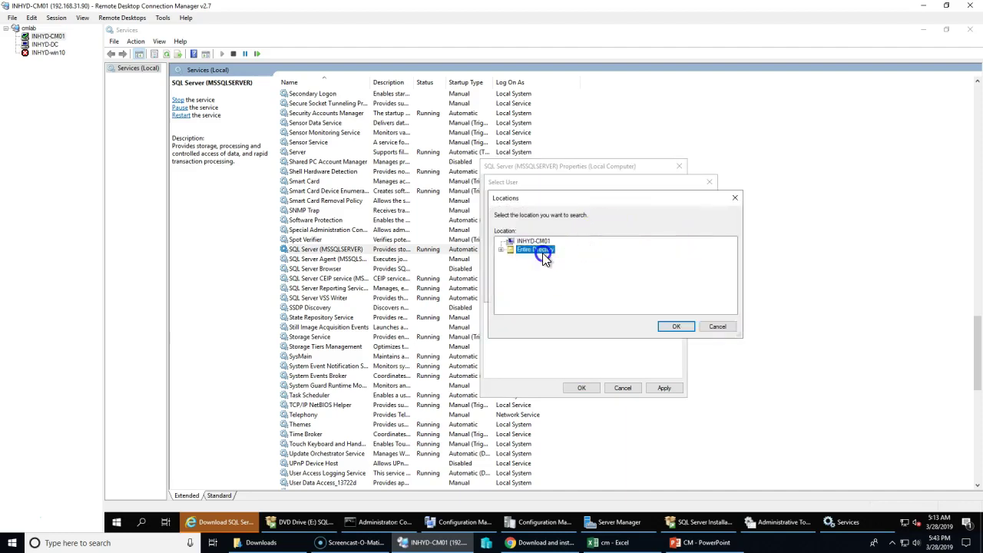
left_click(675, 328)
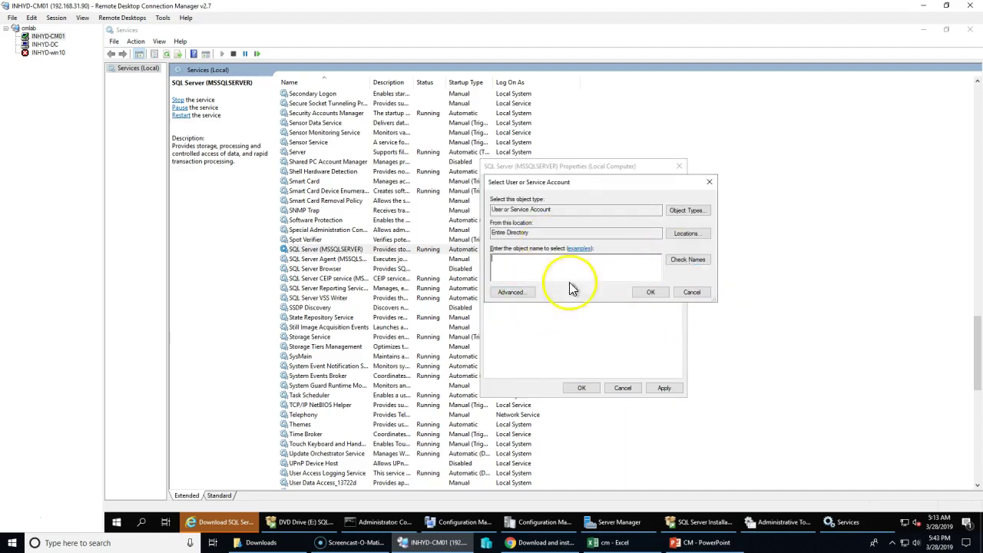
left_click(510, 292)
left_click(726, 294)
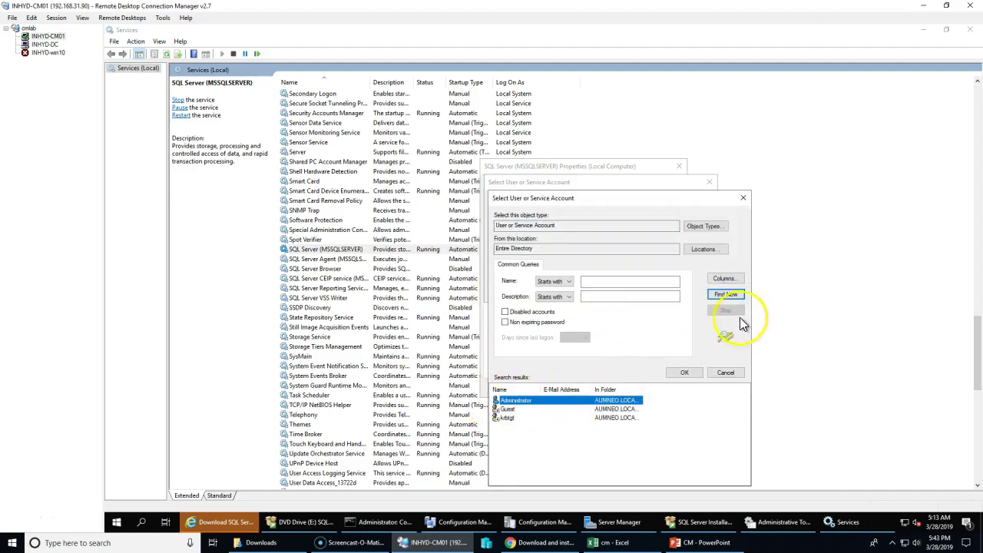
left_click(726, 372)
left_click(692, 295)
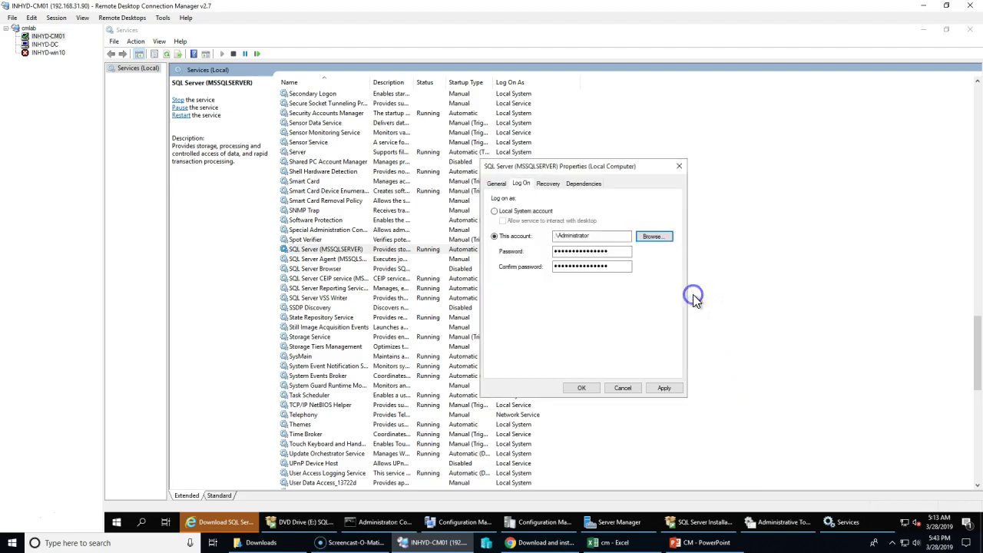
- Set the SQL Server (MSSQLSERVER) service to log on as the Local System account and apply the change
left_click(520, 213)
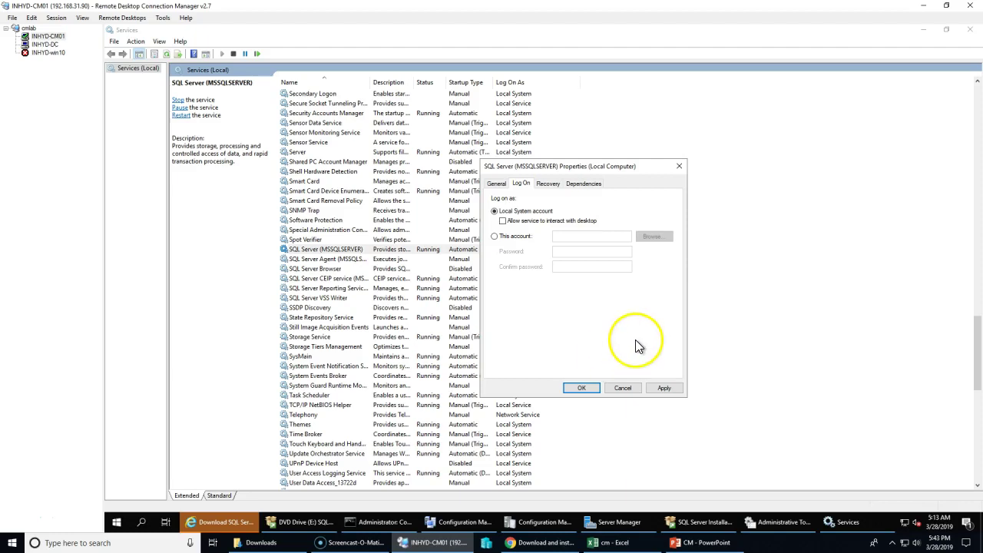
left_click(663, 388)
left_click(621, 311)
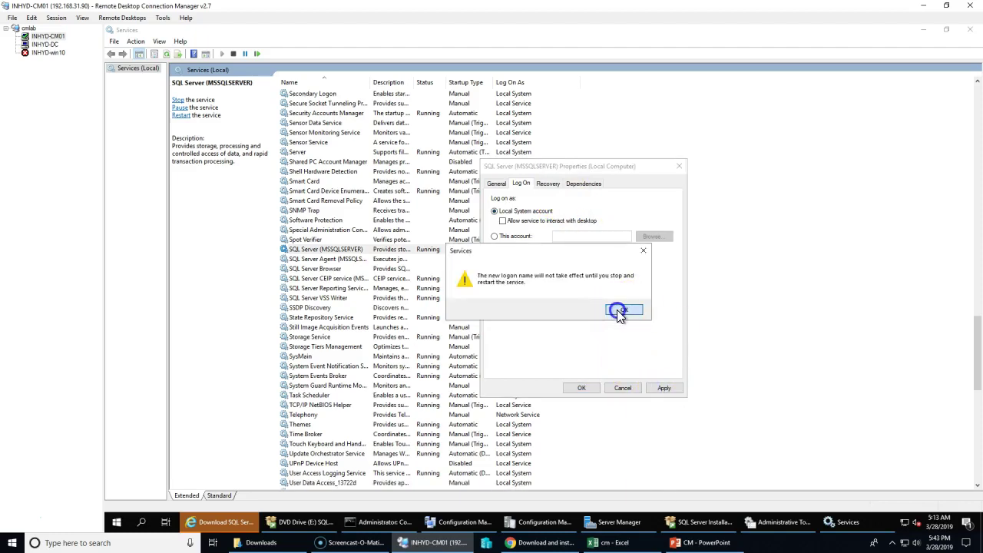
left_click(624, 309)
left_click(581, 388)
- Restart the SQL Server (MSSQLSERVER) service
left_click(451, 255)
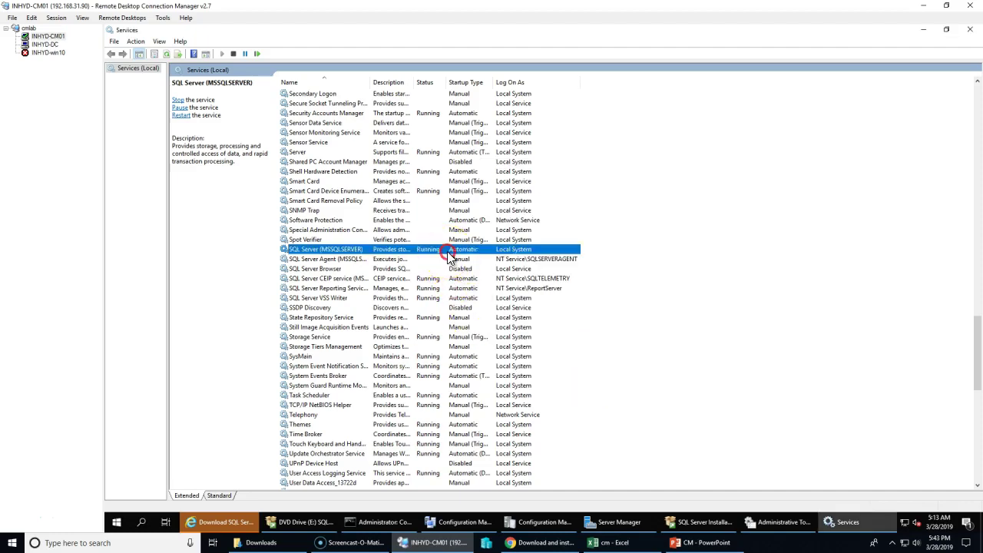
right_click(461, 252)
left_click(471, 304)
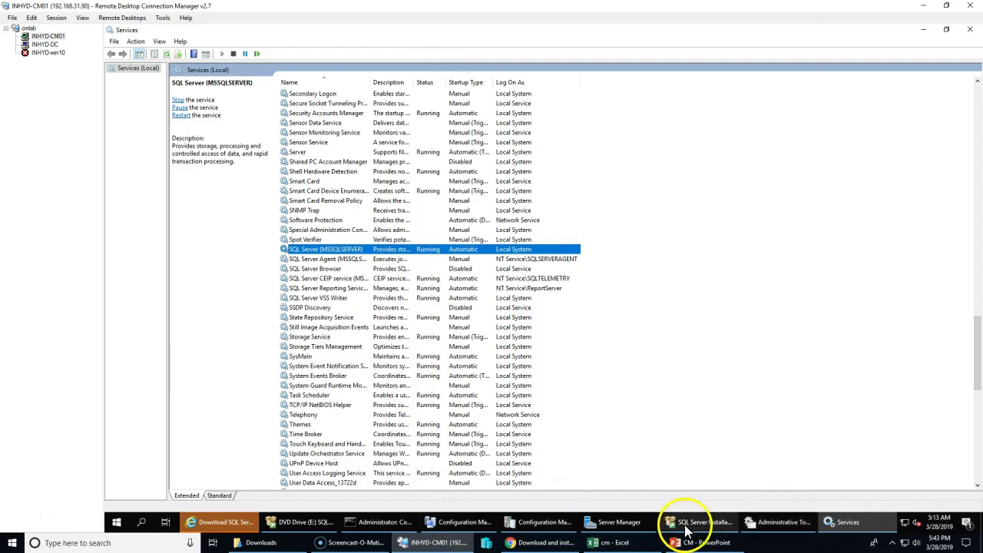
- Run the downloaded SSMS-Setup-ENU.exe and start installing SQL Server Management Studio 17.9.1
left_click(457, 525)
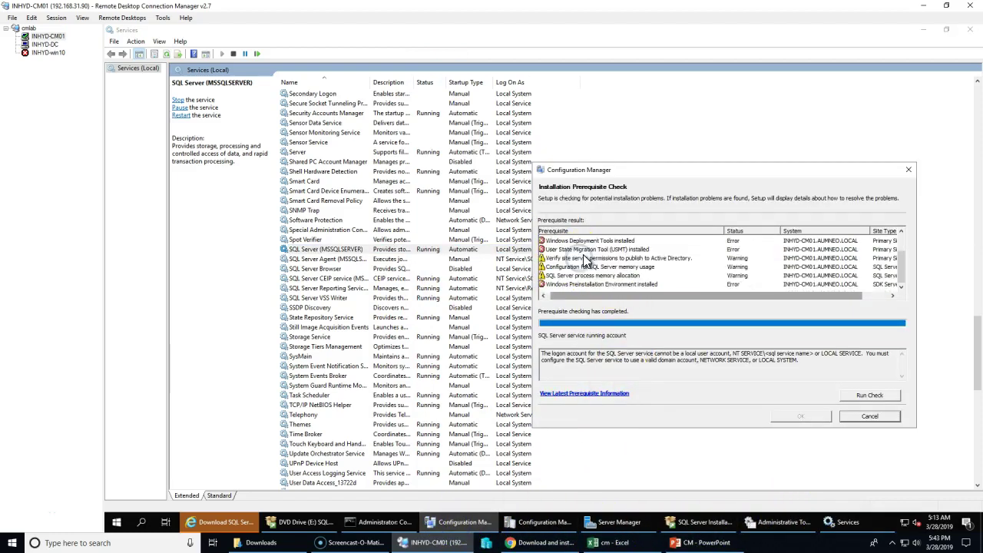
left_click(231, 525)
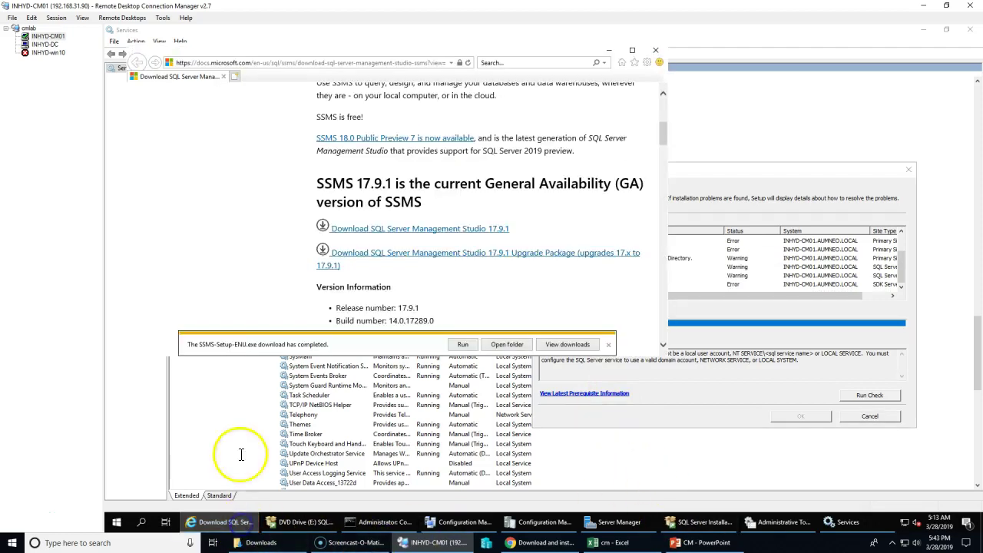
left_click(460, 348)
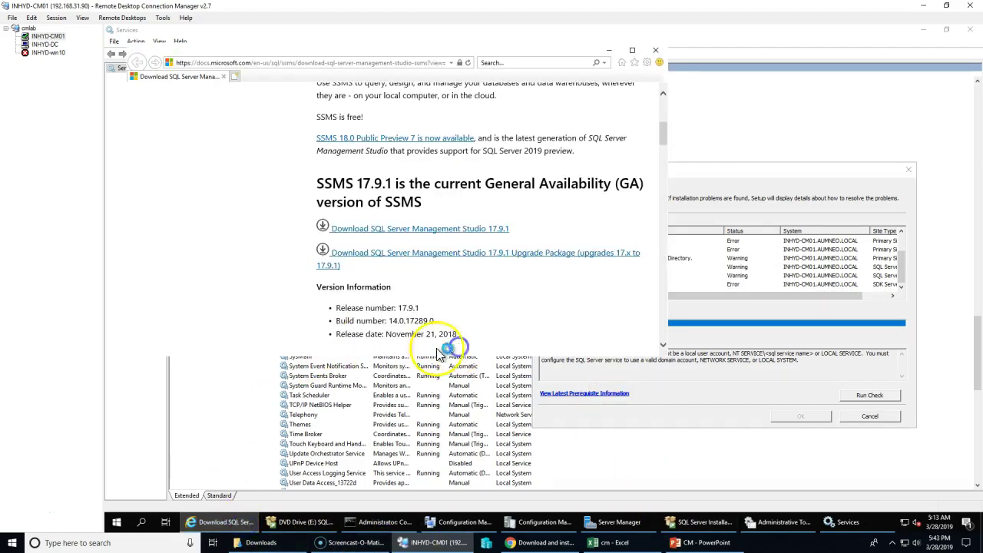
left_click(499, 393)
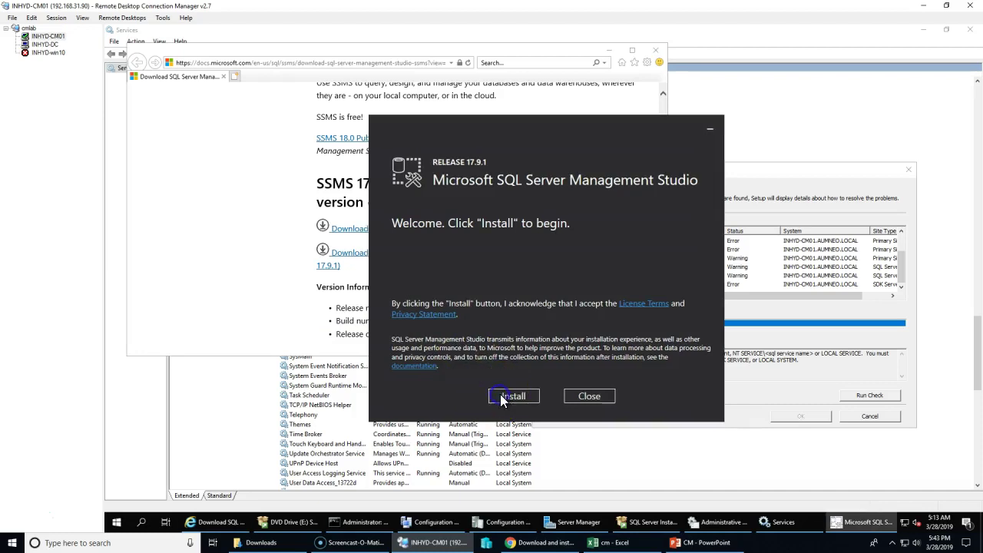
left_click(488, 244)
- Rerun the Configuration Manager installation prerequisite check and bring the Management Studio installer back to the front
left_click(774, 413)
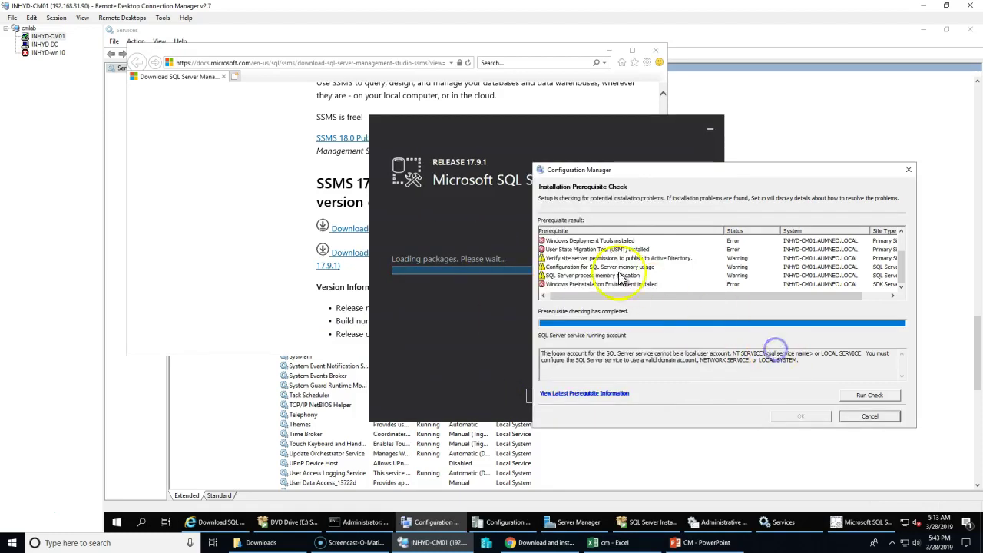
scroll(683, 281, "up", 1)
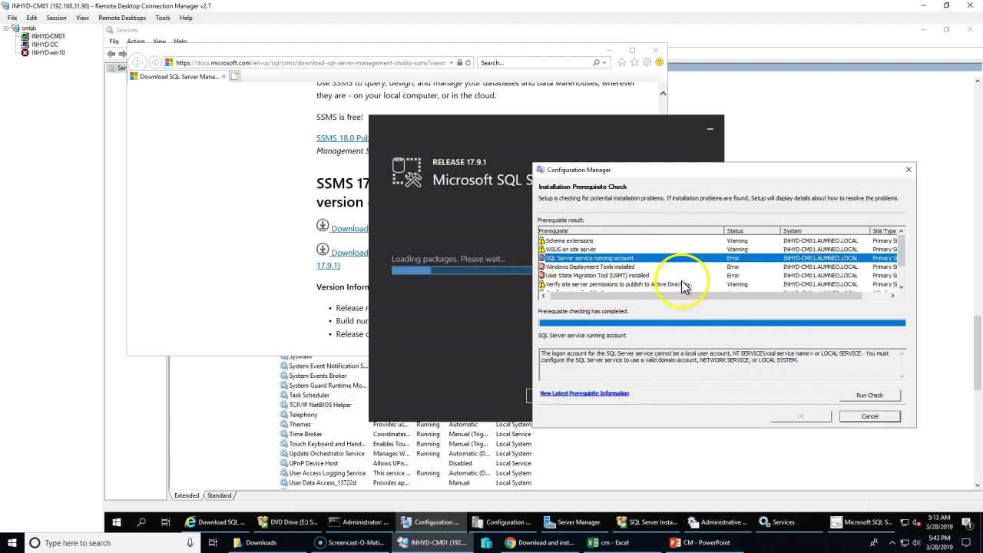
left_click(543, 295)
left_click(870, 395)
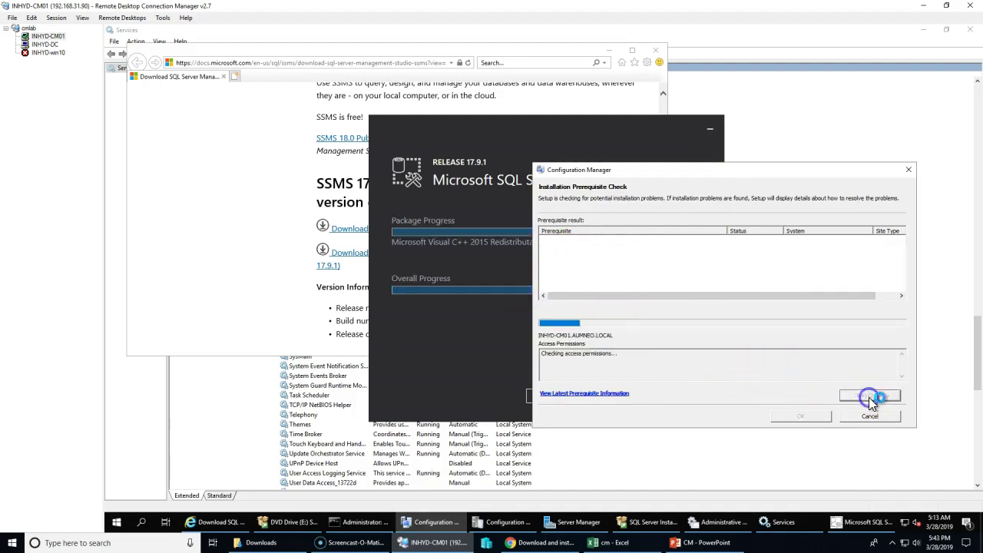
left_click(453, 351)
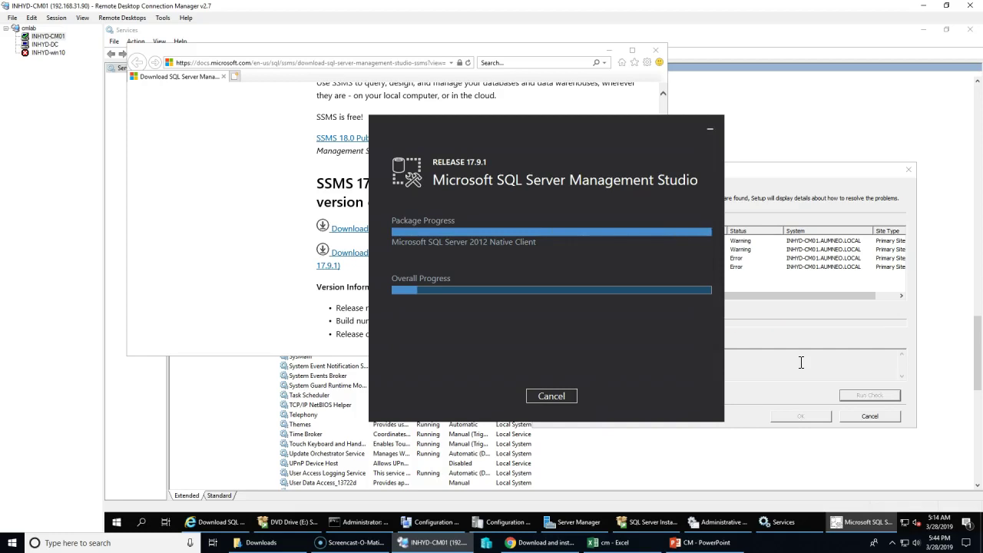
- Examine the Windows Deployment Tools and User State Migration Tool (USMT) errors in the Configuration Manager prerequisite results
left_click(19, 517)
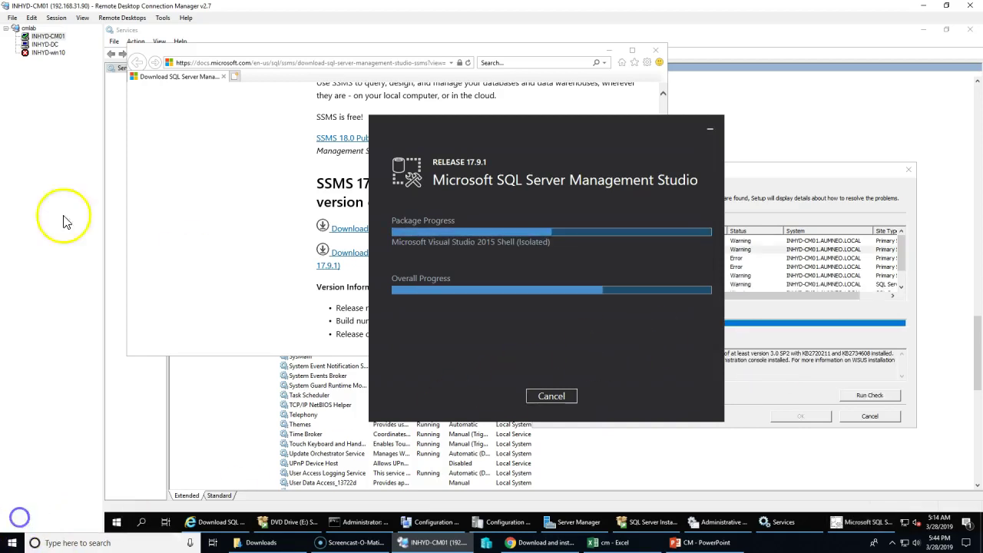
left_click(766, 189)
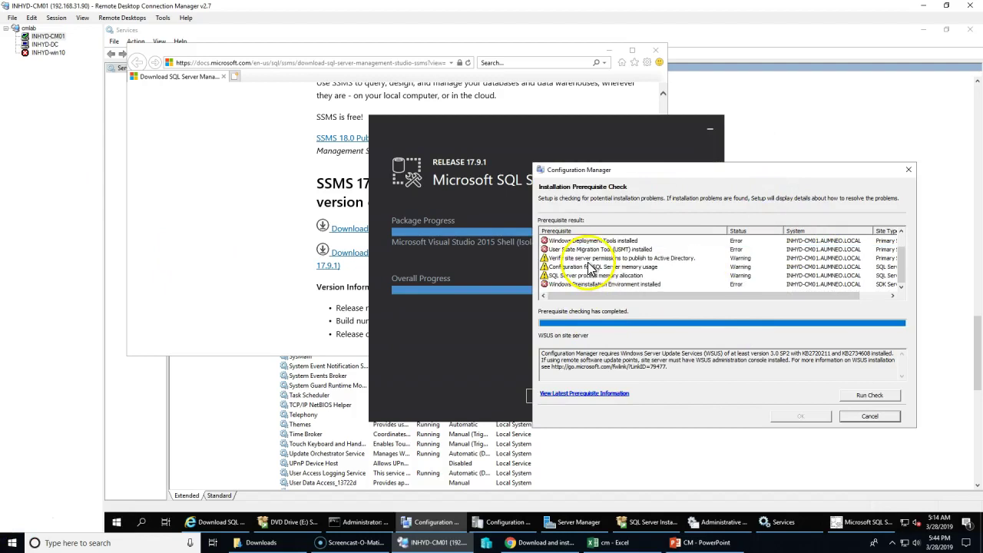
left_click(904, 259)
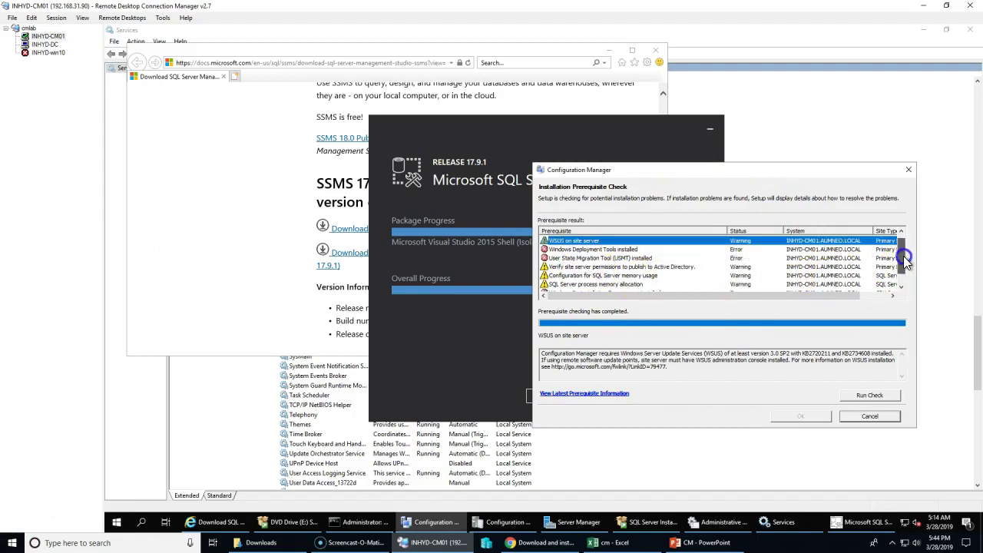
left_click_drag(904, 259, 905, 255)
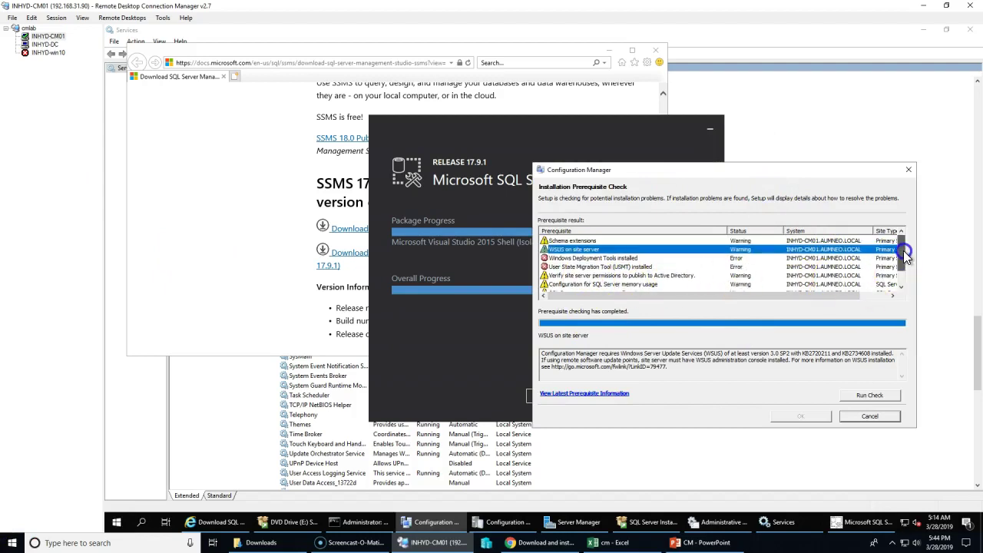
left_click(583, 259)
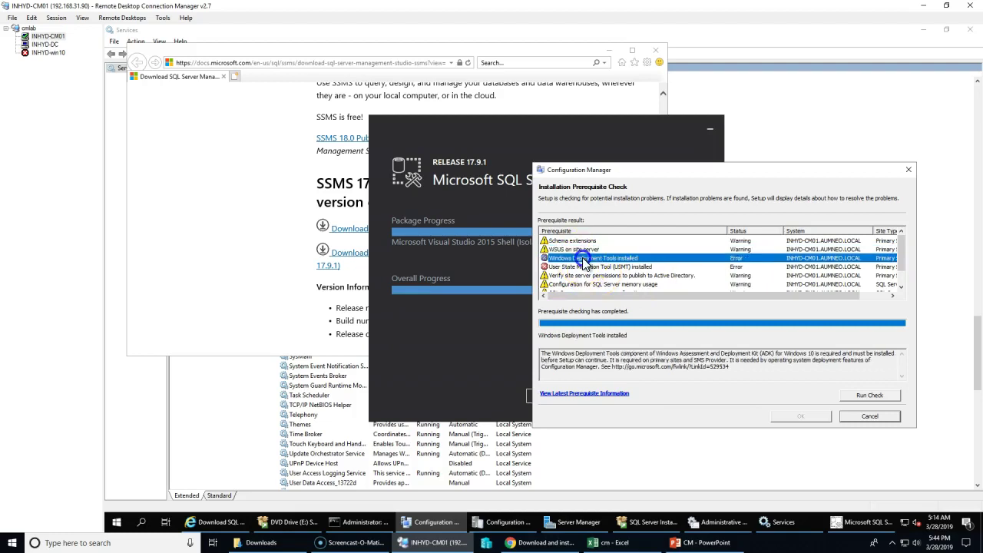
left_click(718, 264)
left_click(745, 257)
left_click(740, 266)
scroll(691, 270, "down", 1)
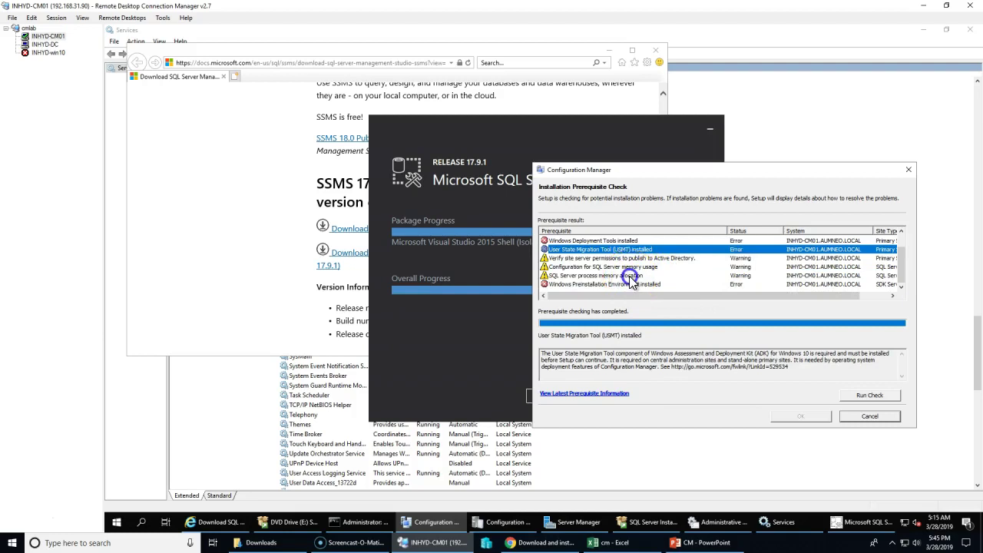
- Read the SQL Server process memory allocation and SQL Server memory usage warnings in the prerequisite results
left_click(628, 276)
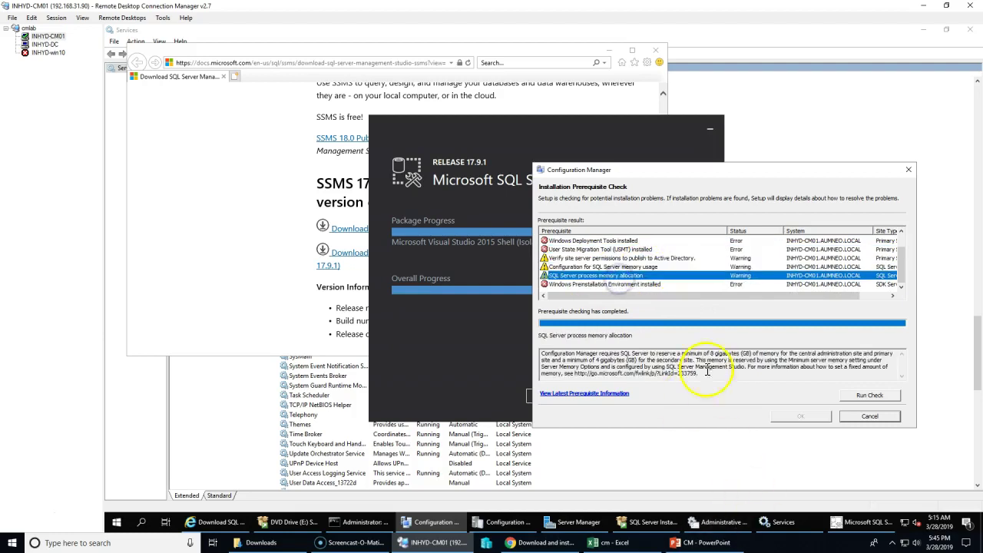
left_click_drag(713, 351, 722, 359)
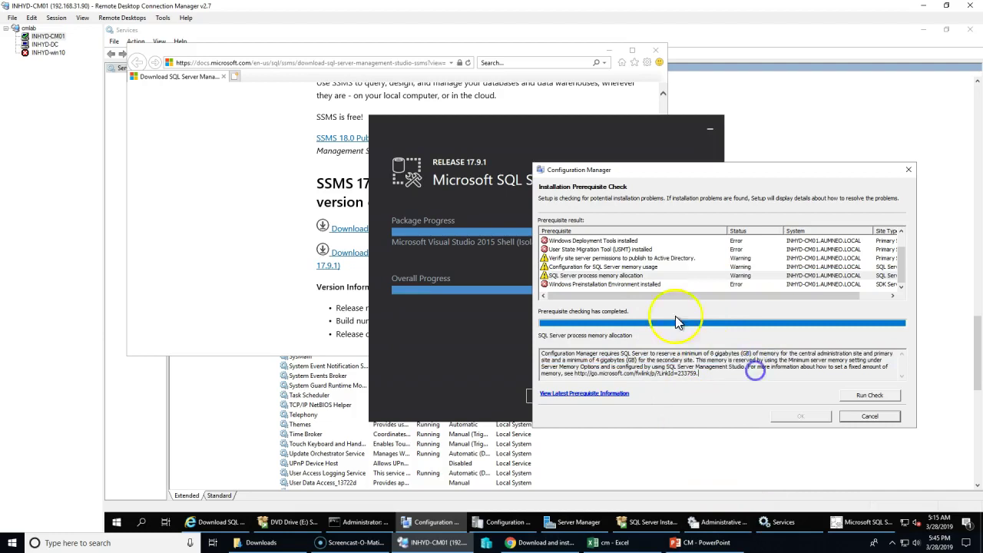
left_click(626, 267)
left_click_drag(838, 354, 779, 358)
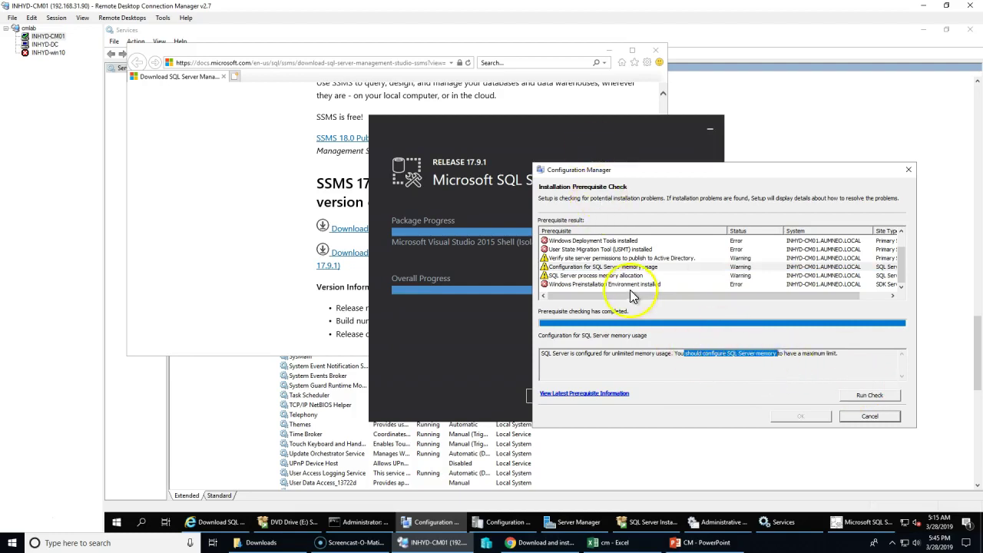
left_click(514, 154)
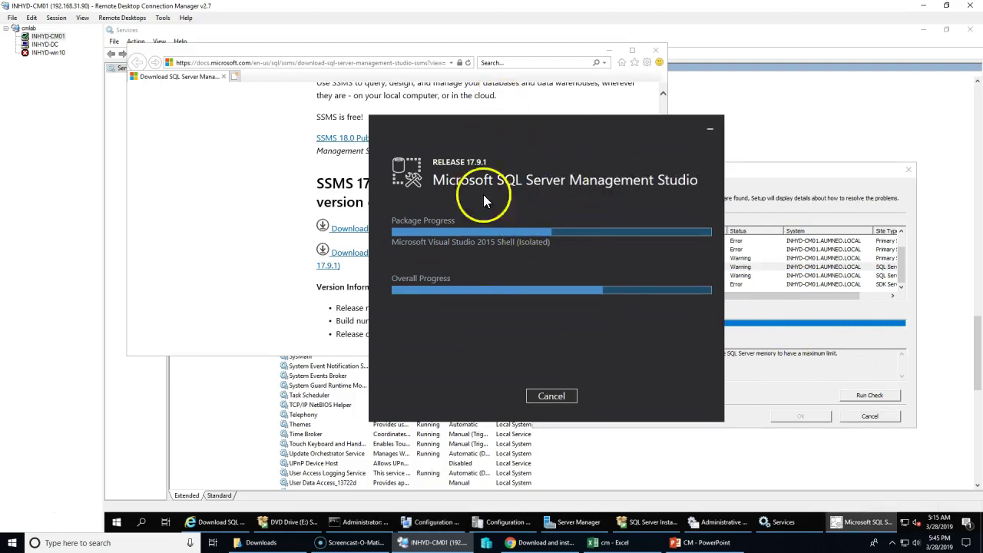
left_click(840, 377)
left_click(615, 276)
left_click(615, 267)
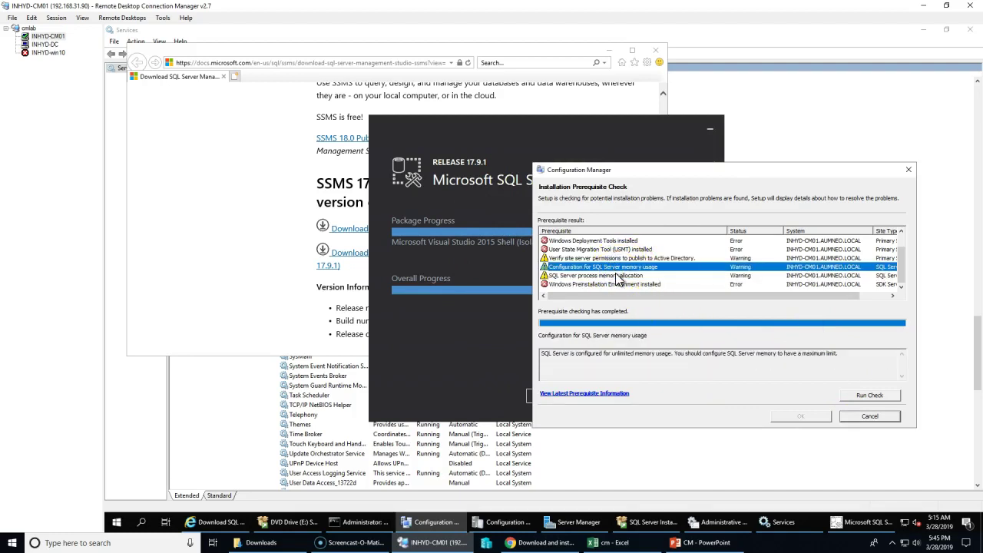
- Check the details of the Windows Preinstallation Environment, USMT and Windows Deployment Tools errors
scroll(617, 279, "up", 1)
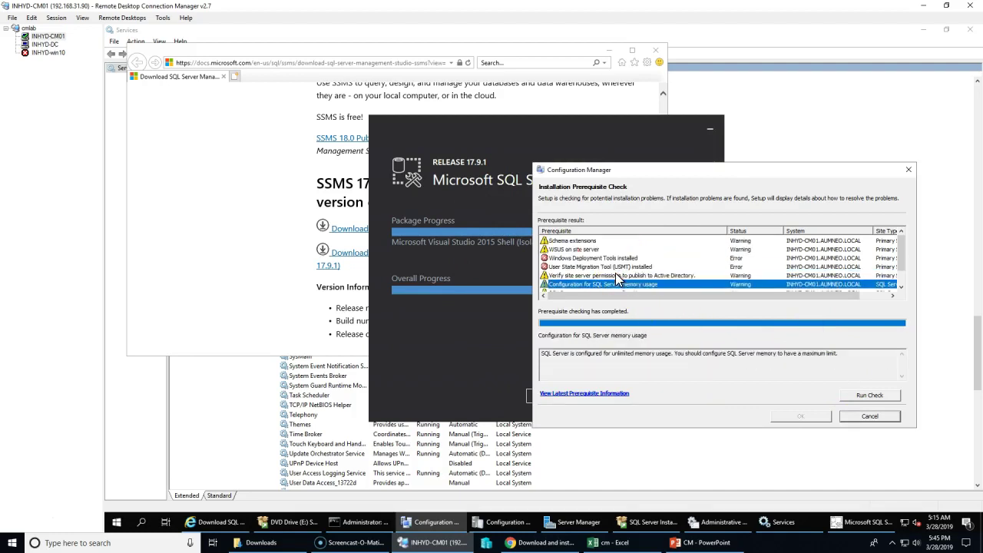
scroll(616, 278, "down", 1)
left_click(605, 284)
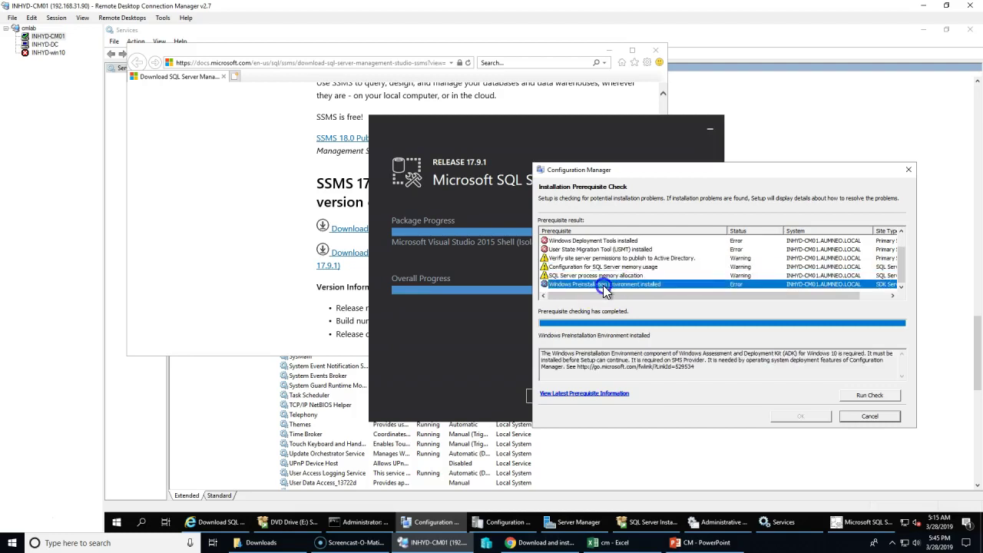
left_click(590, 248)
left_click(587, 241)
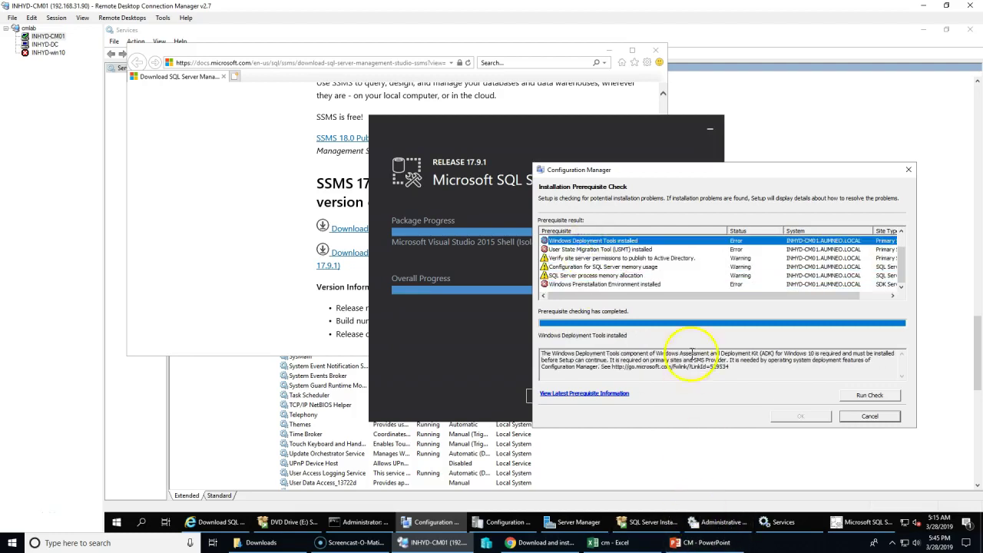
- Close the finished Management Studio installer without restarting and launch SQL Server Management Studio from Microsoft SQL Server Tools 17
left_click(468, 363)
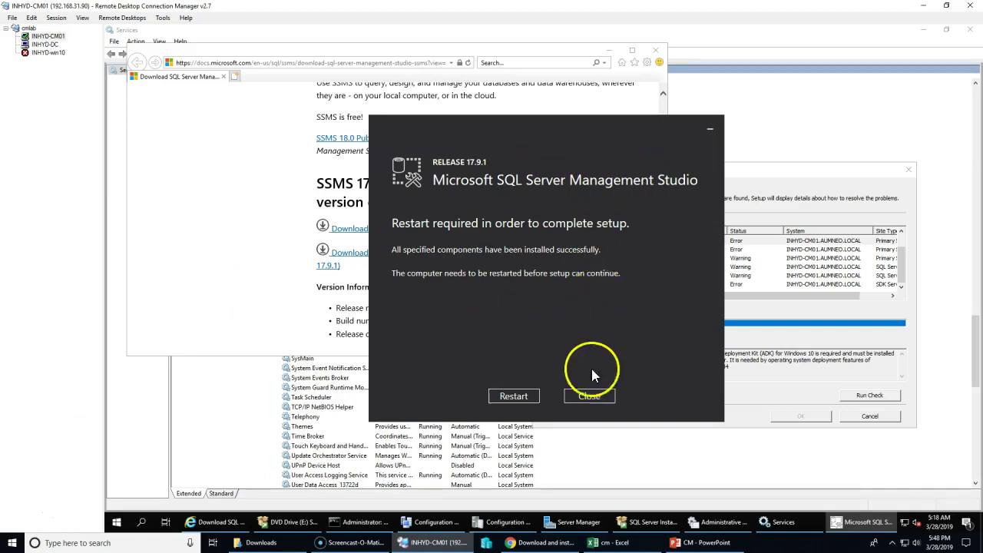
left_click(598, 397)
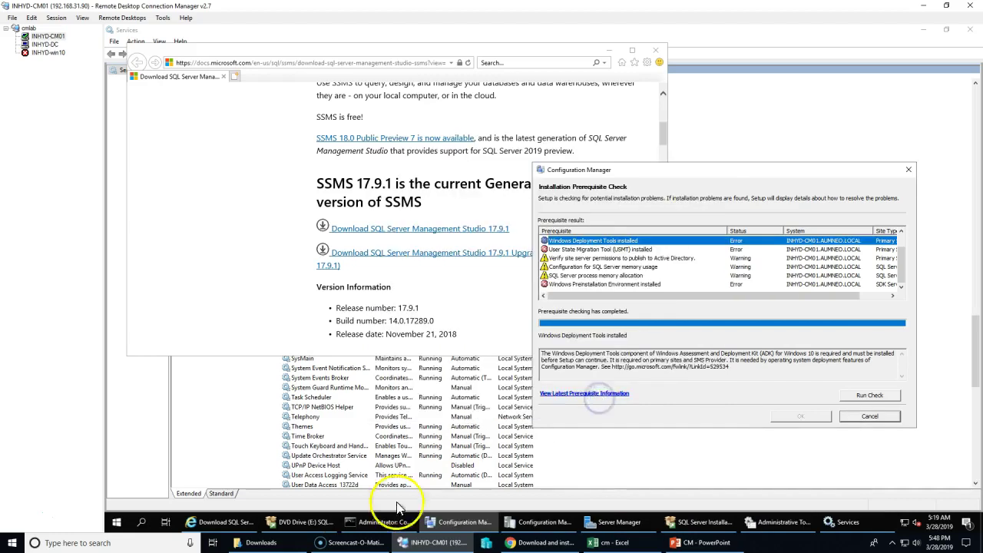
left_click(116, 523)
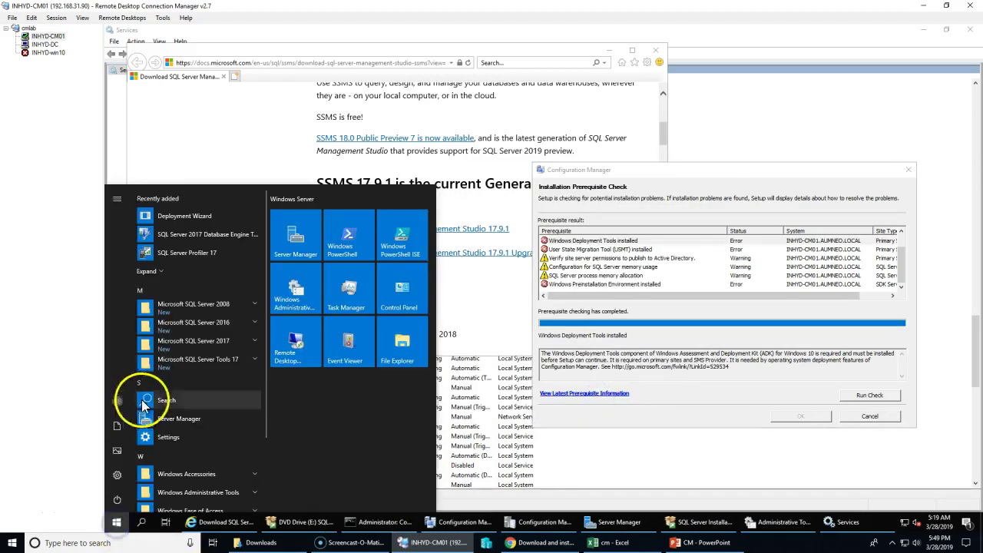
left_click(192, 361)
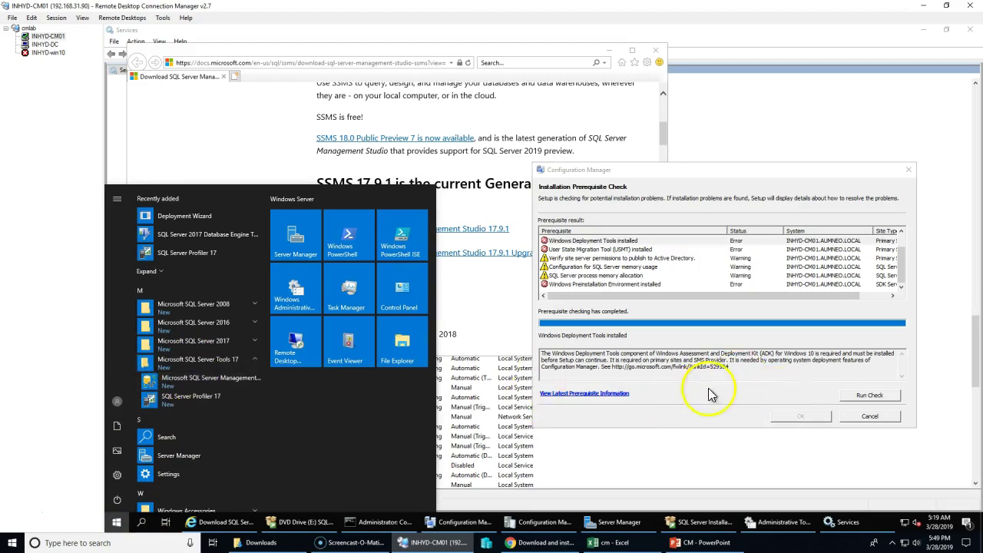
left_click(202, 379)
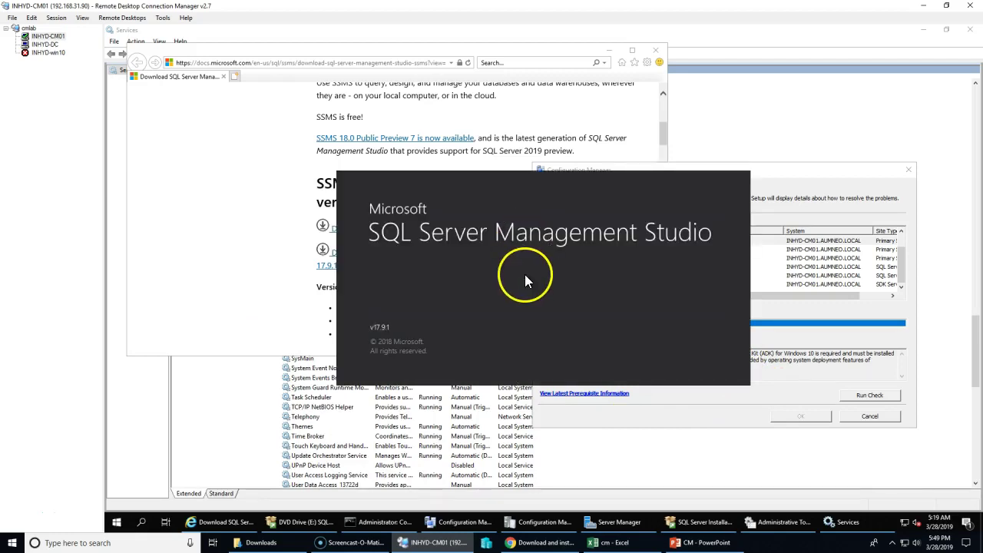
- Read the minimum memory requirement in the SQL Server process memory allocation warning while Management Studio loads
left_click(697, 411)
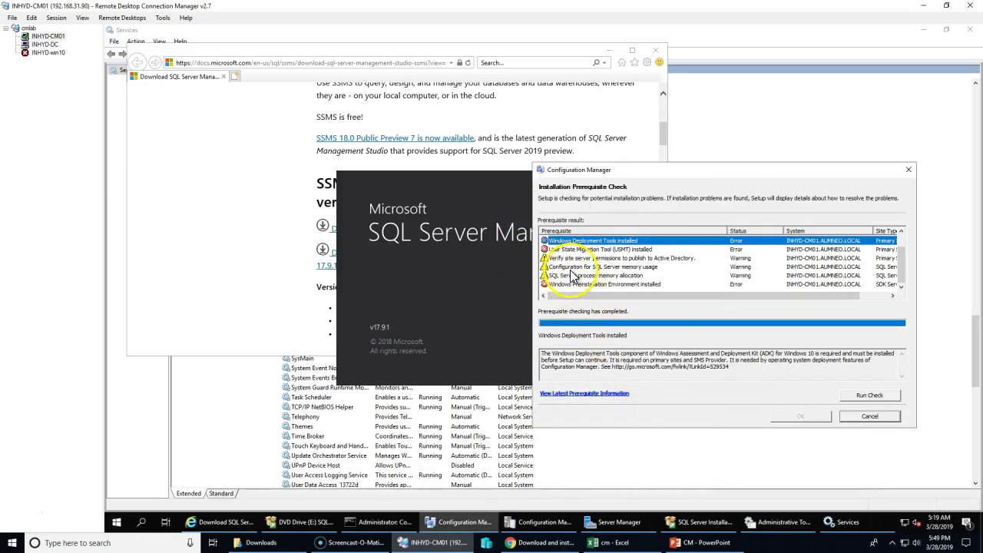
left_click(572, 275)
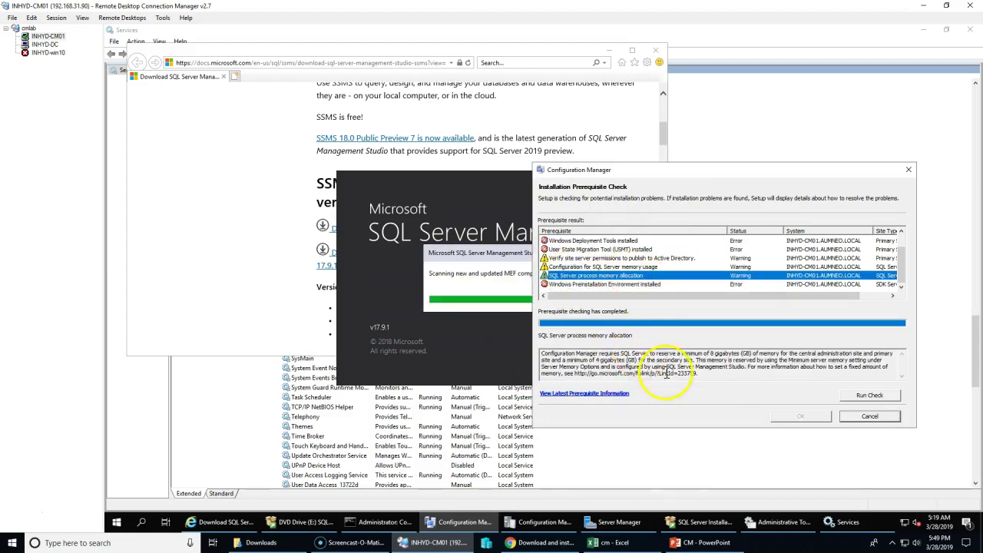
left_click_drag(647, 353, 728, 353)
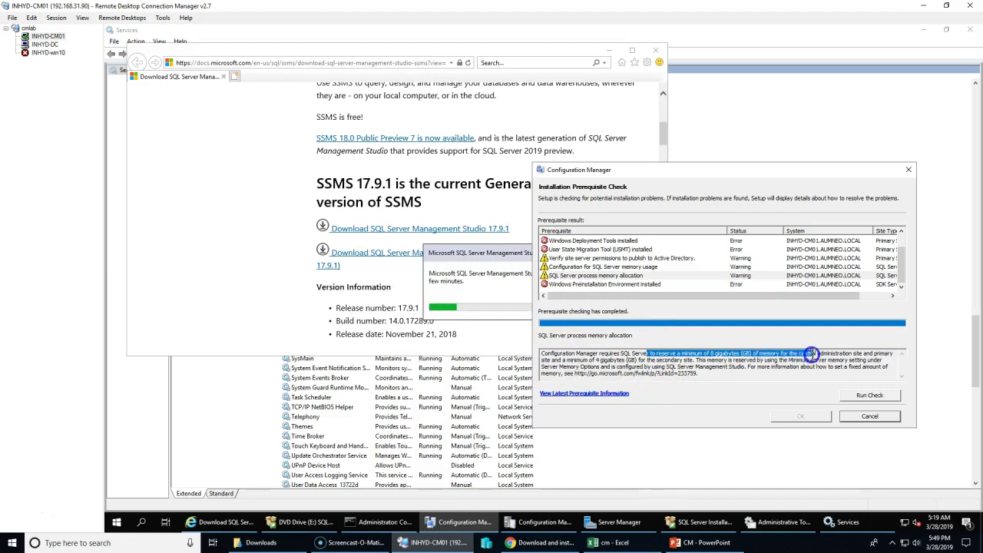
left_click_drag(812, 354, 895, 355)
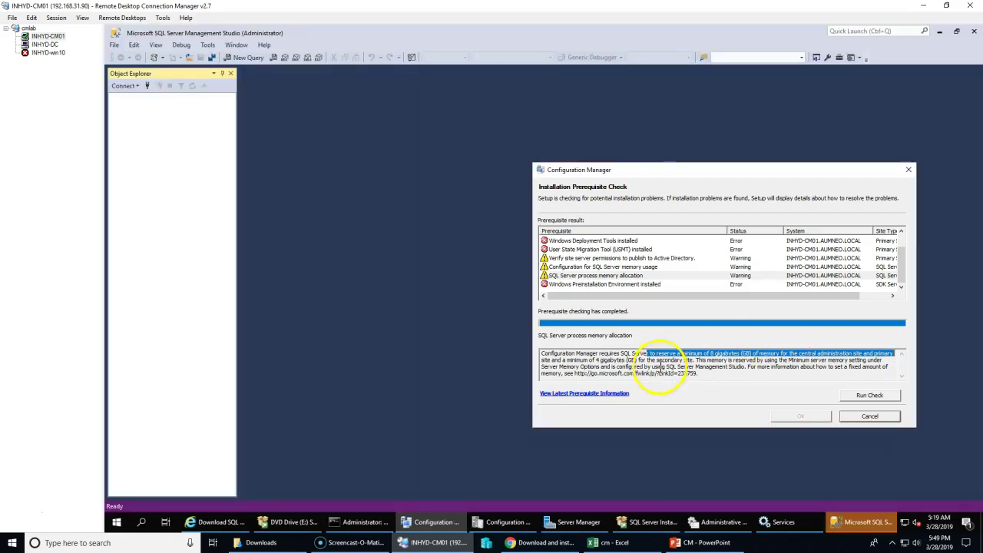
- Connect to the INHYD-CM01 database engine with Windows Authentication and expand its databases
left_click(471, 232)
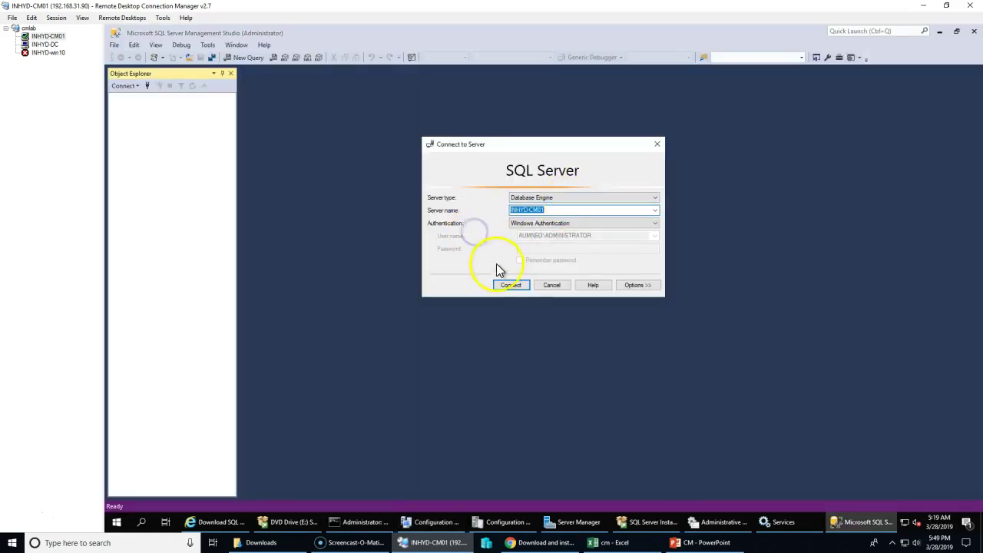
left_click(505, 285)
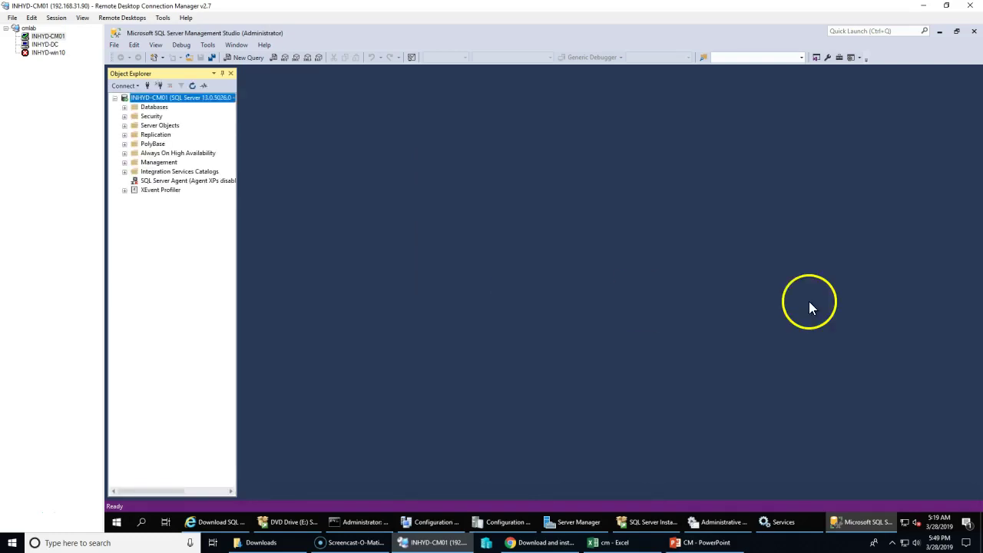
left_click(124, 106)
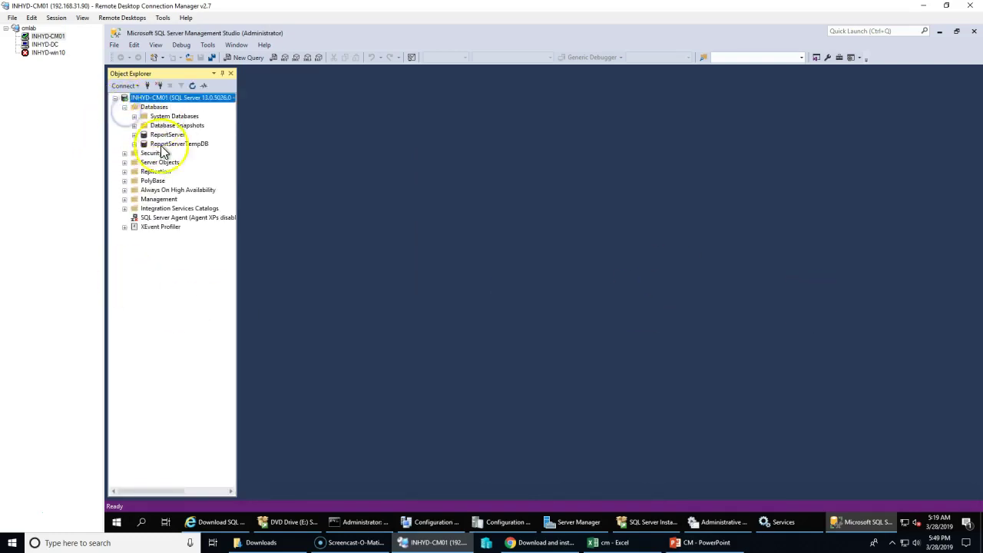
- Set the maximum server memory to 10000 MB in the INHYD-CM01 server properties, after checking the memory usage warning
right_click(158, 100)
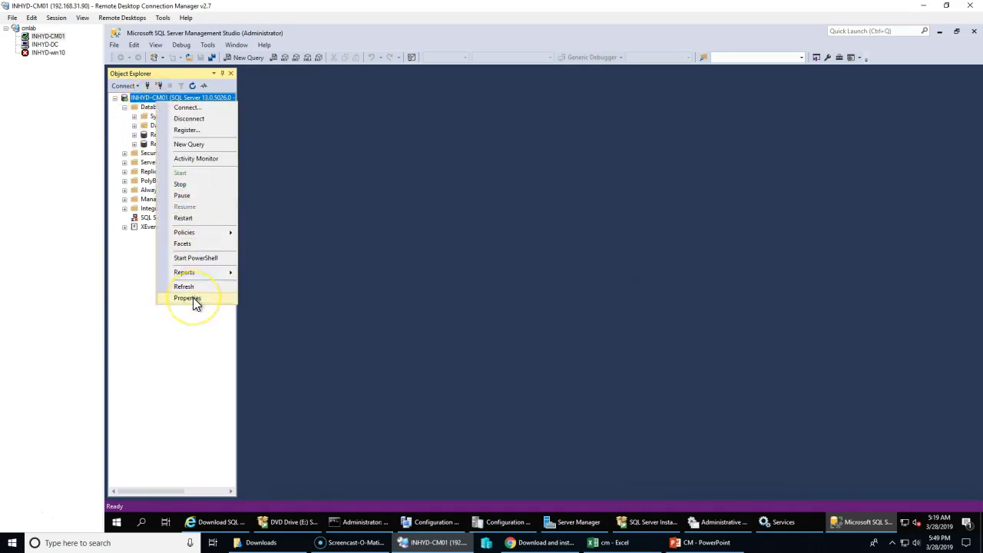
left_click(193, 298)
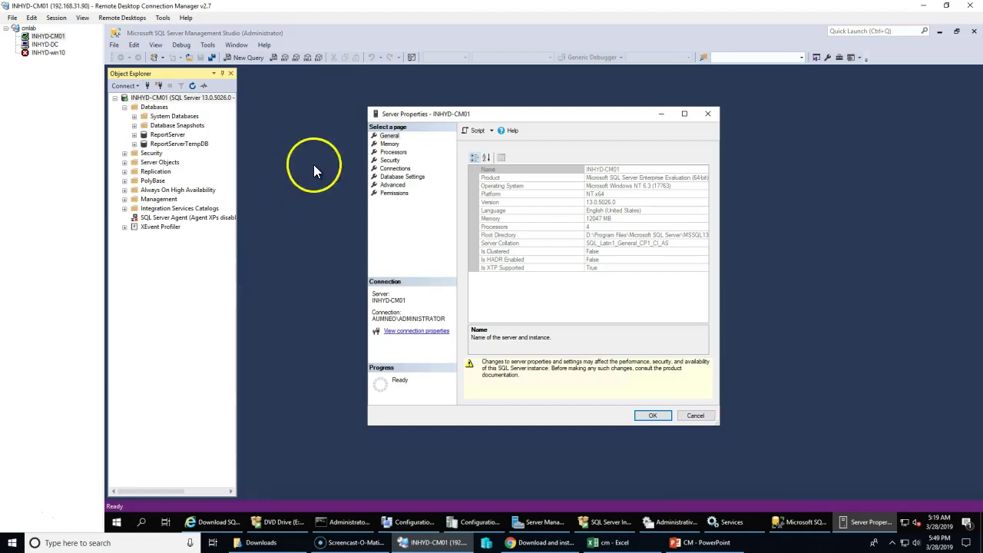
left_click(390, 145)
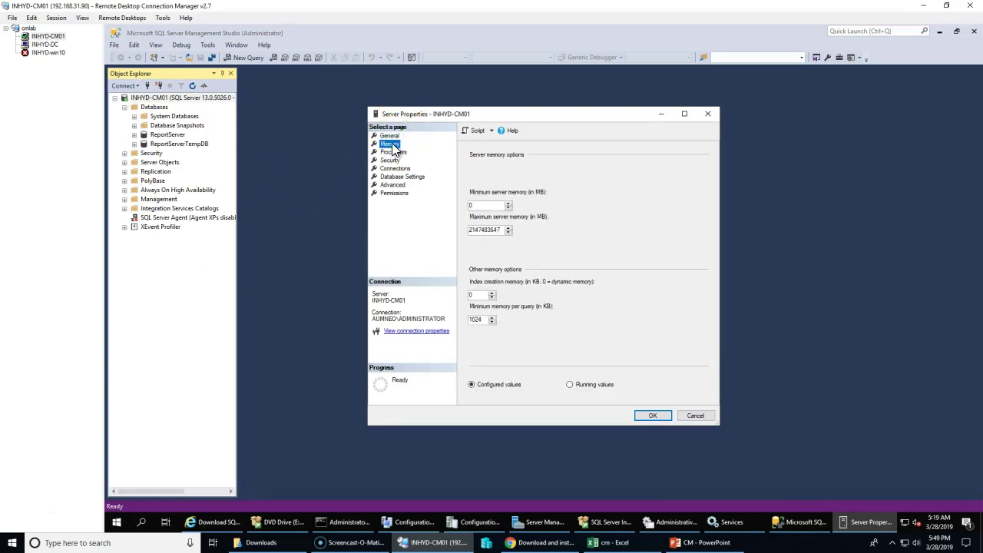
left_click(482, 205)
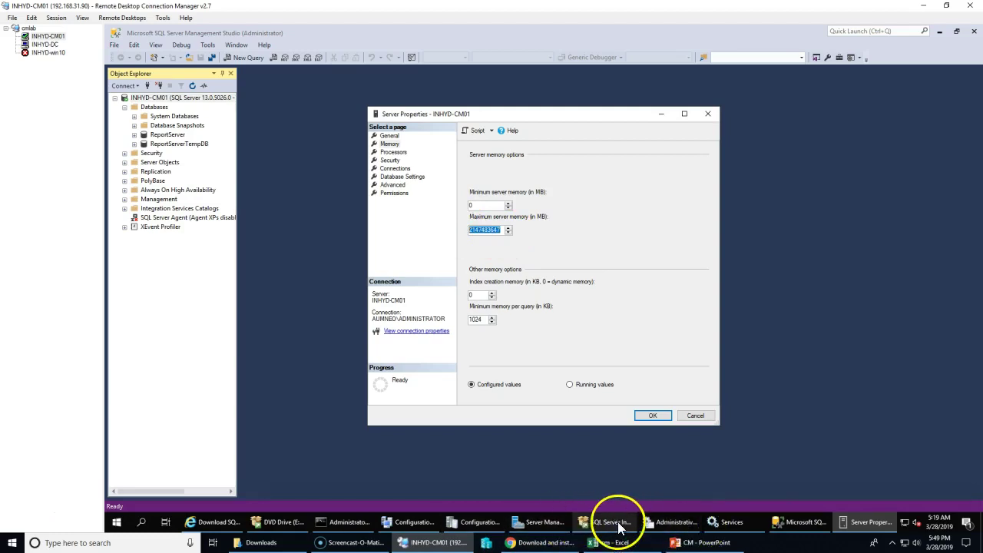
left_click(408, 523)
left_click(584, 266)
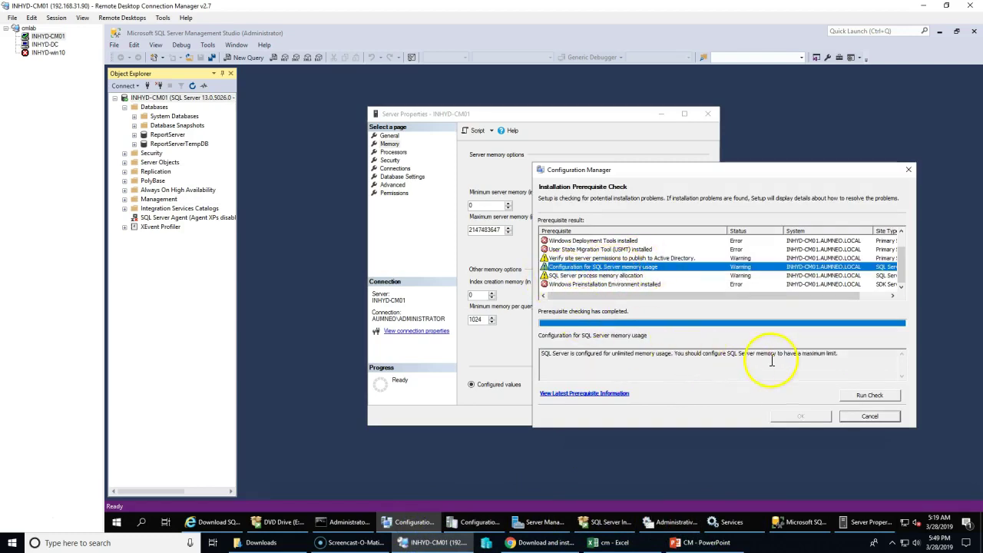
left_click_drag(727, 354, 910, 349)
left_click(569, 137)
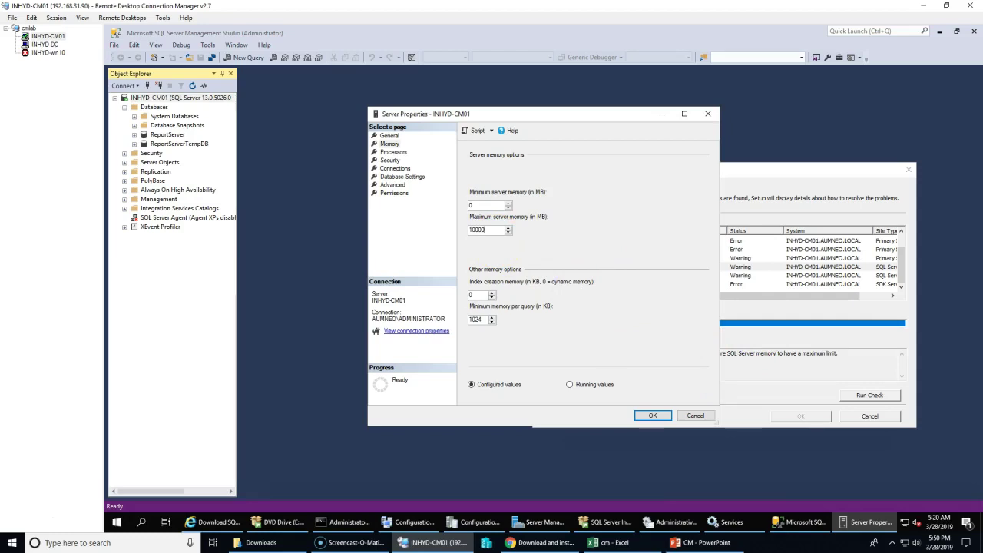
- Set the minimum server memory to 8000 MB after rereading both SQL Server memory warnings, and apply the server properties
left_click(765, 372)
left_click(610, 267)
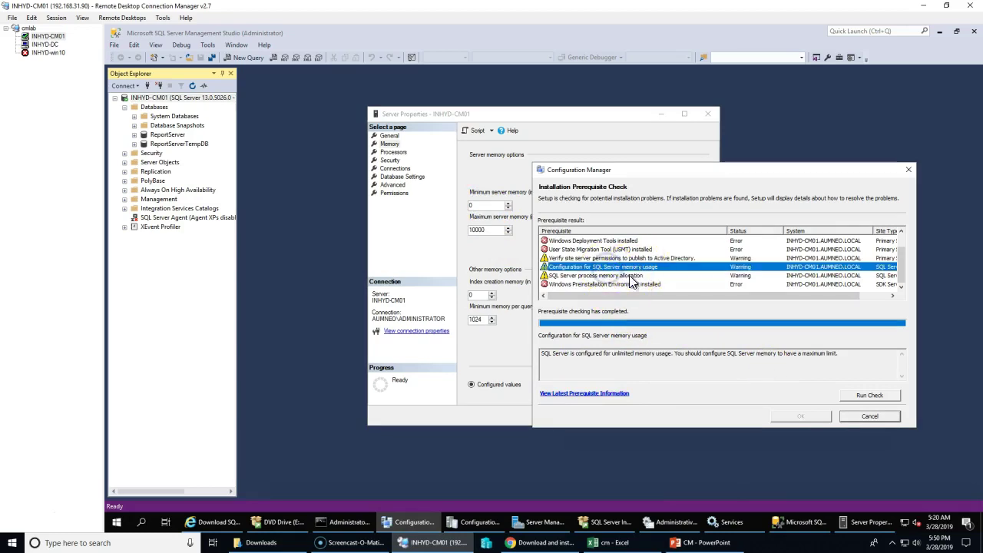
left_click_drag(755, 353, 837, 353)
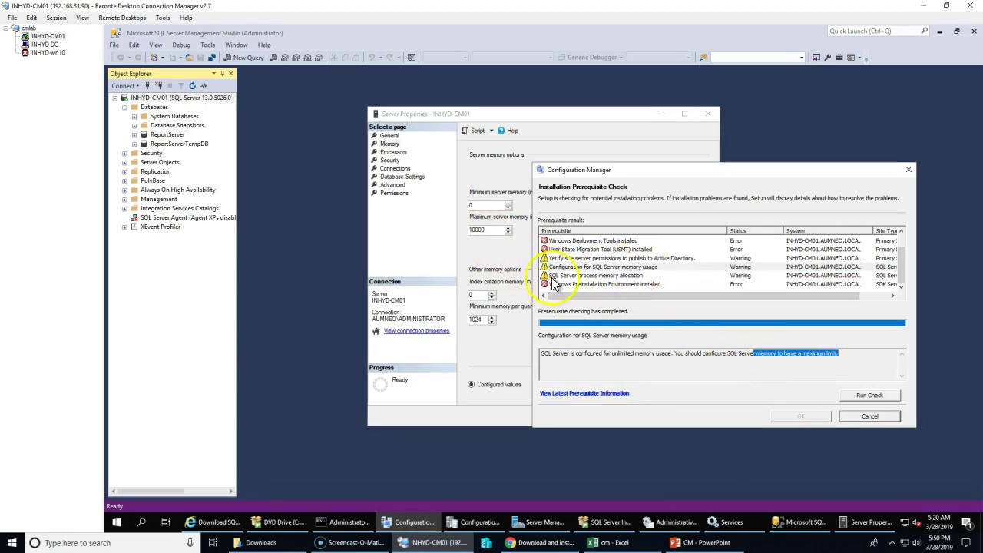
left_click(619, 275)
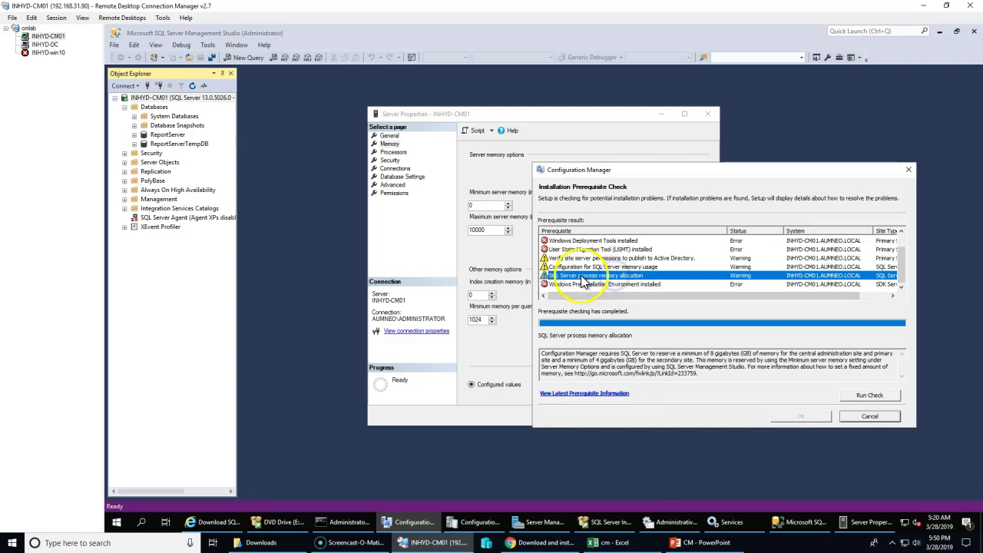
left_click_drag(628, 360, 751, 354)
left_click(446, 207)
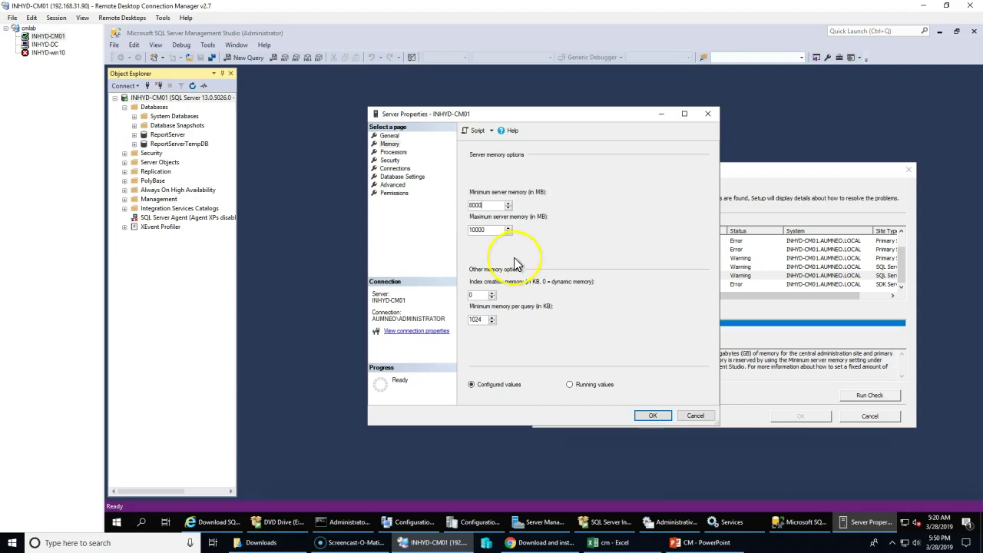
left_click(655, 420)
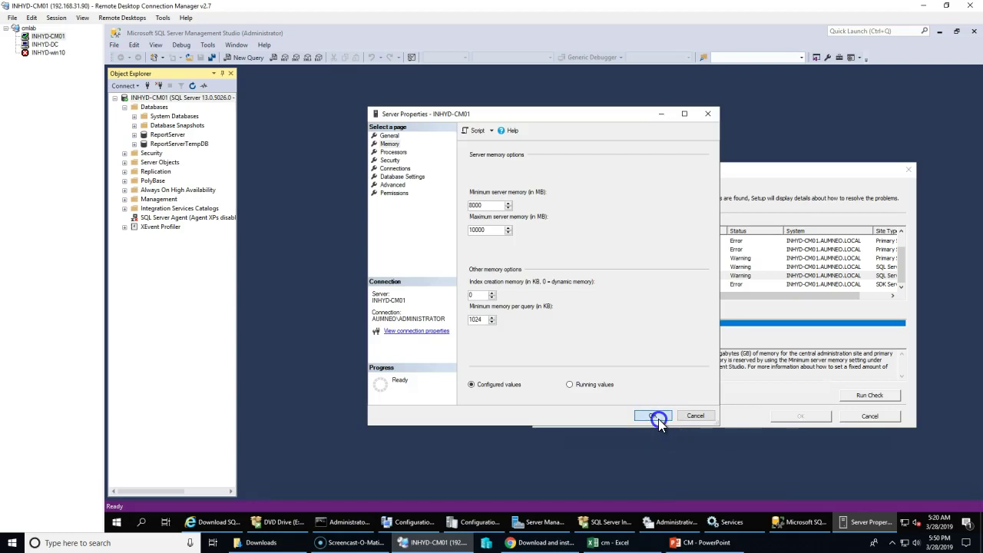
- Restart the MSSQLSERVER service on INHYD-CM01 from Management Studio after reviewing the SQL Server memory warnings again
left_click(702, 362)
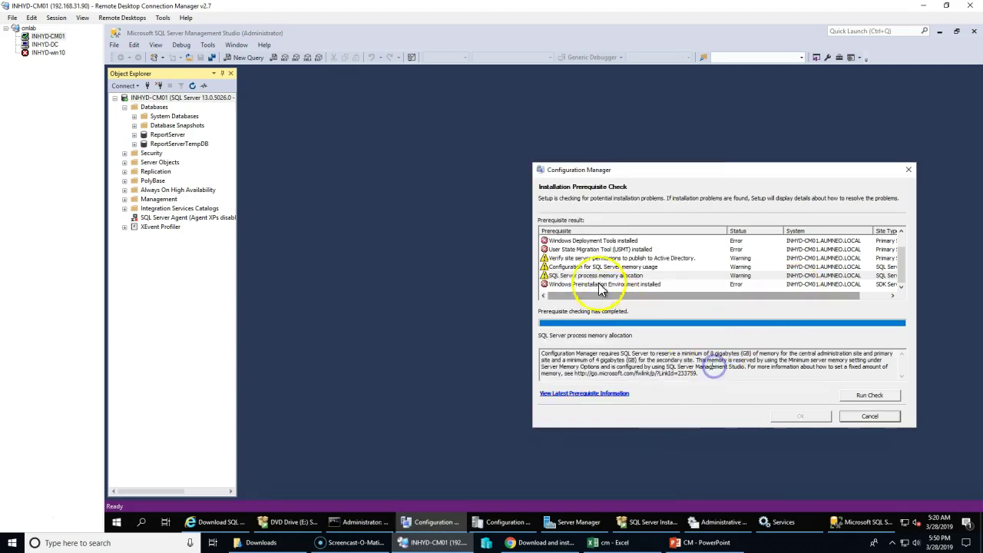
left_click(593, 277)
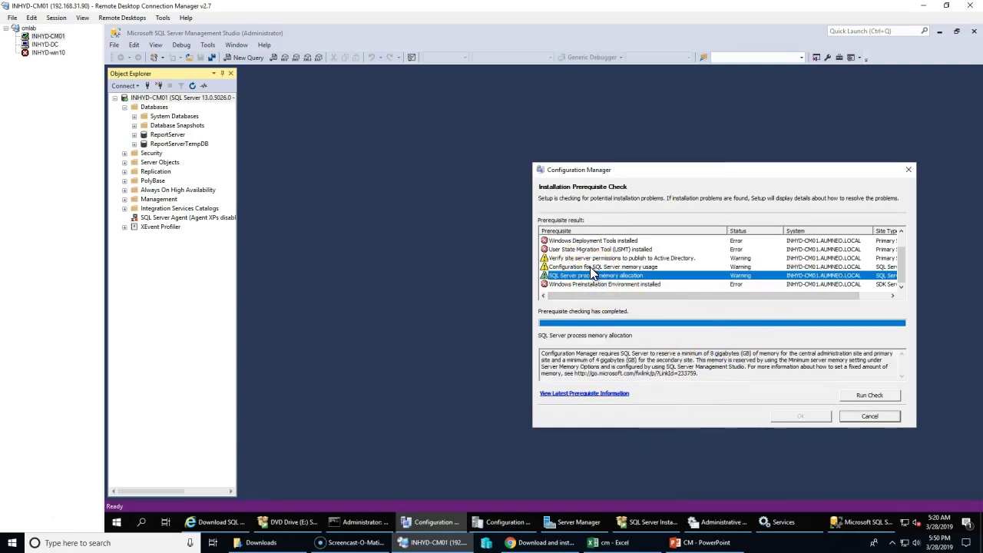
key("Up")
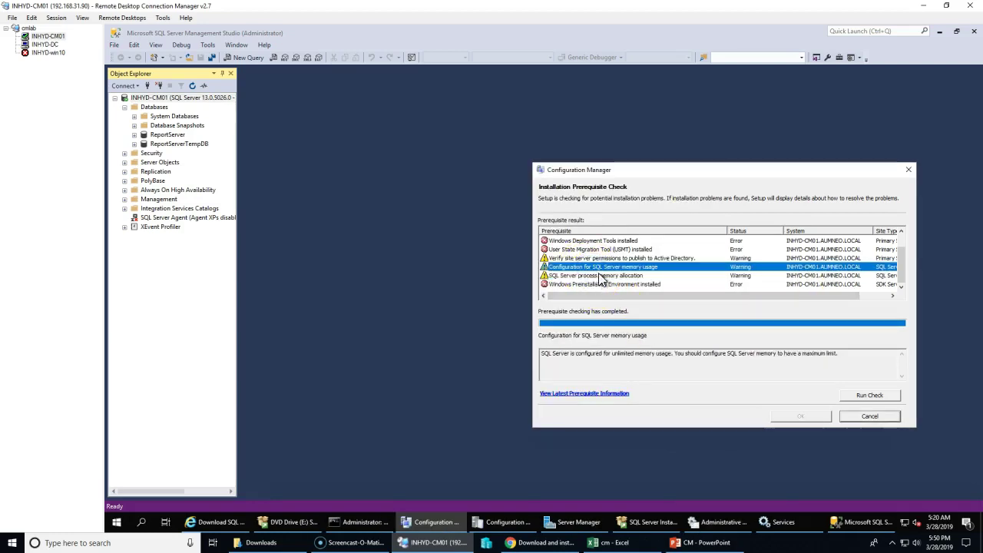
left_click(175, 100)
right_click(175, 102)
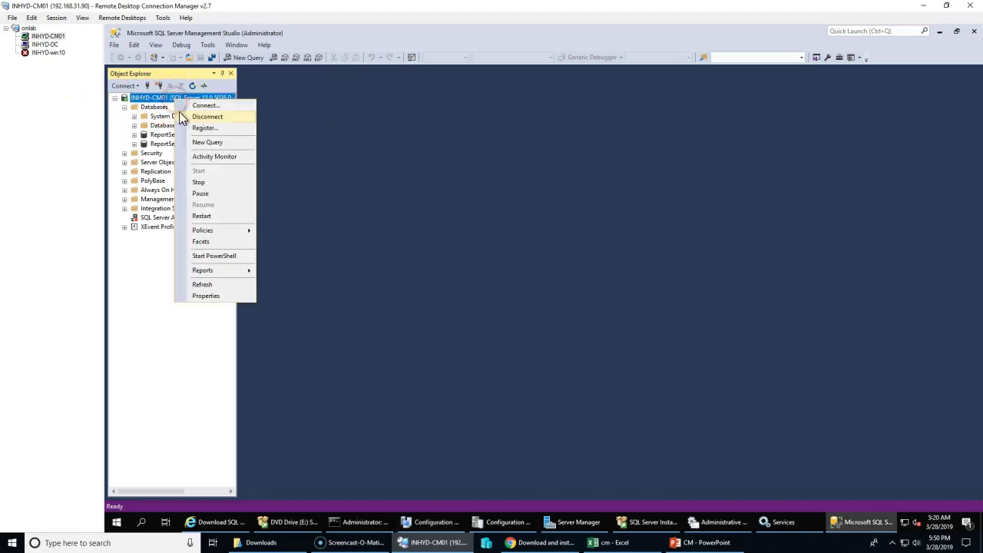
left_click(206, 213)
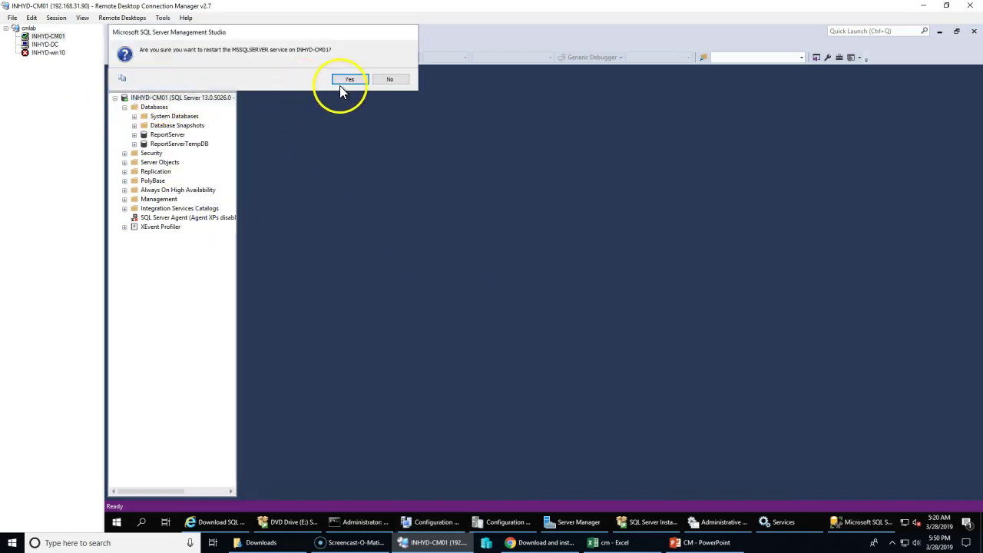
left_click(349, 80)
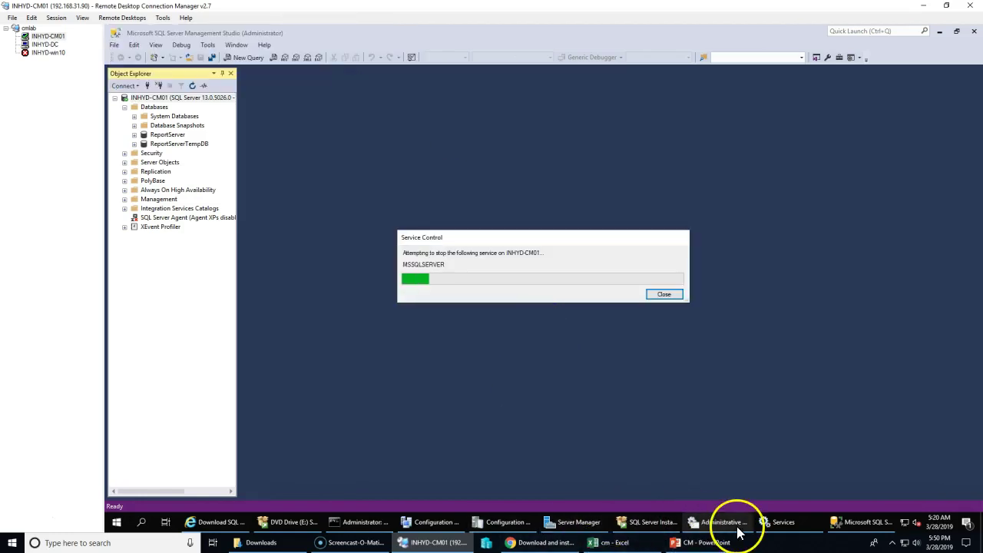
- Check the refreshed status of SQL Server (MSSQLSERVER) in Services and rerun the Configuration Manager prerequisite check
left_click(794, 526)
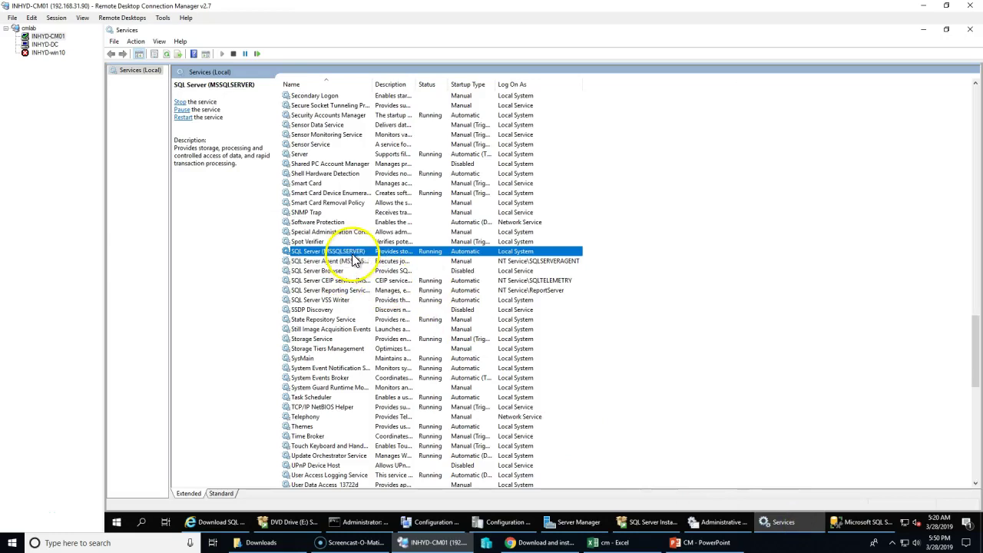
left_click(168, 56)
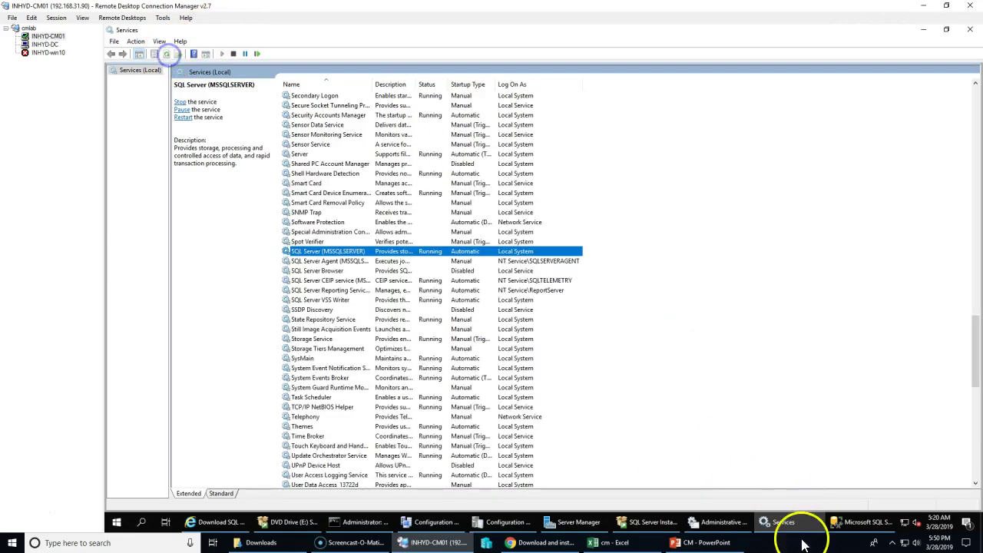
left_click(771, 522)
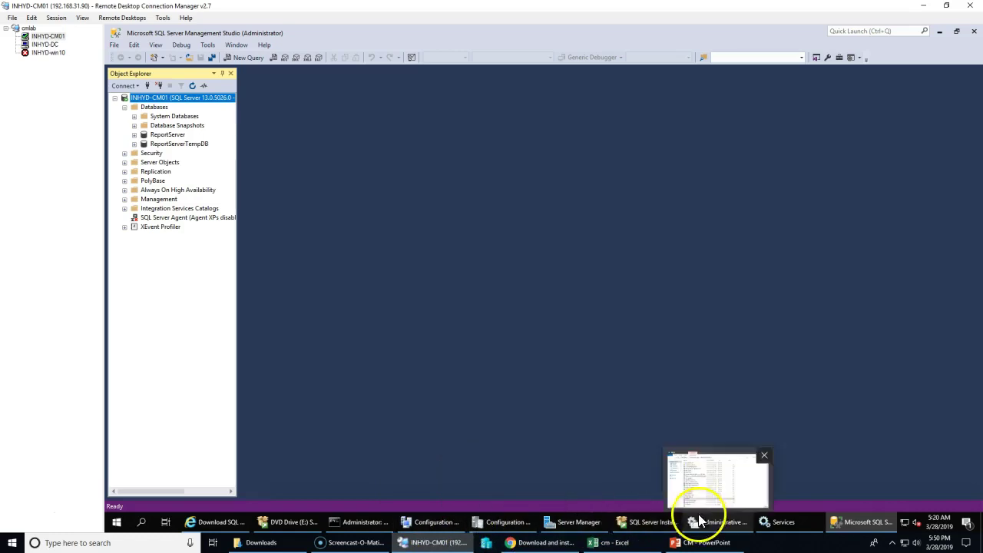
left_click(437, 524)
left_click(884, 397)
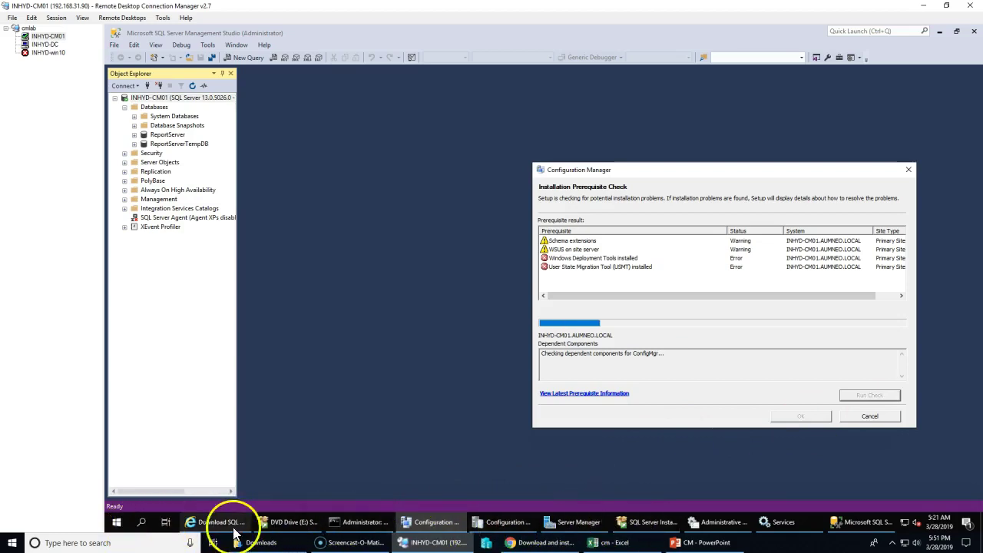
- Open the ADK_win_10_1809 folder on the CM (D:) drive in File Explorer while the prerequisite check runs
left_click(306, 526)
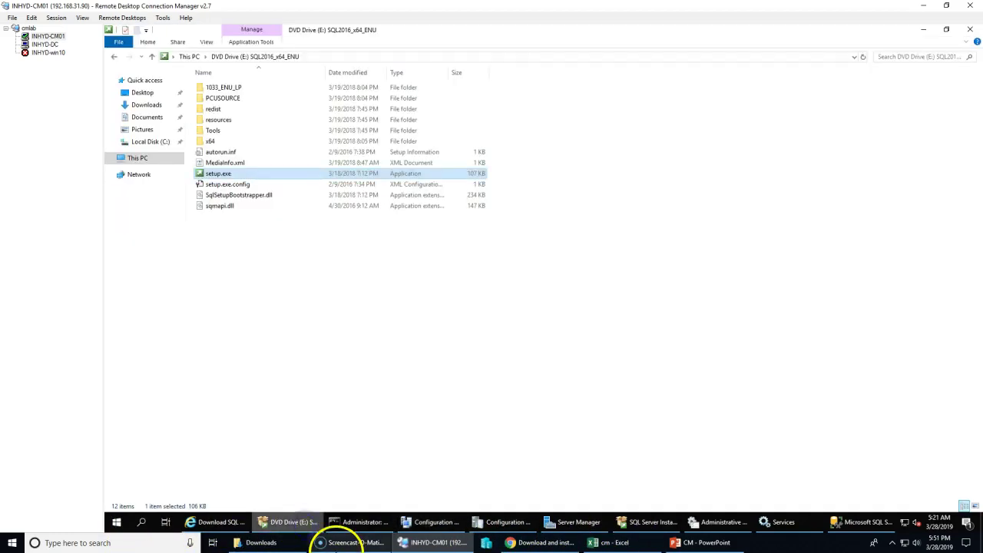
left_click(188, 57)
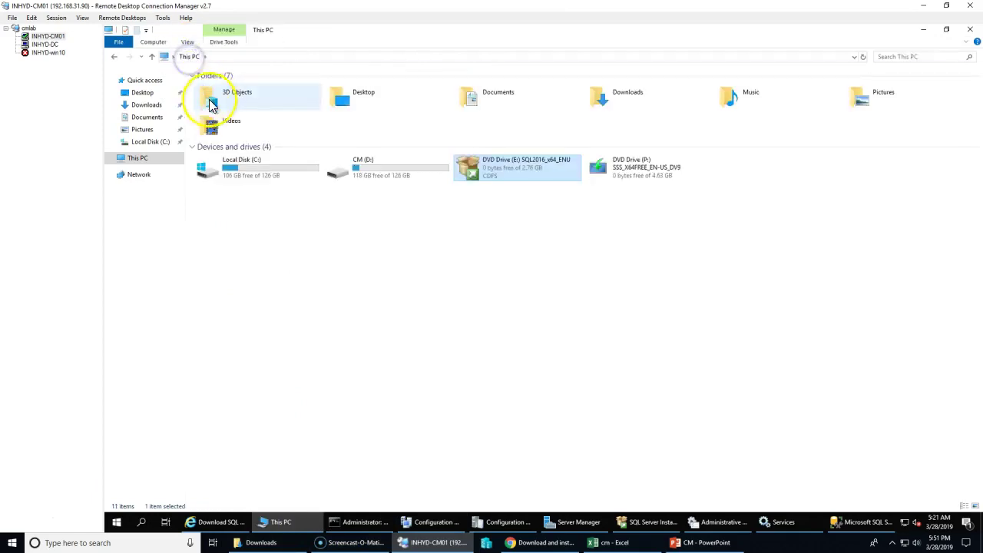
left_click(154, 105)
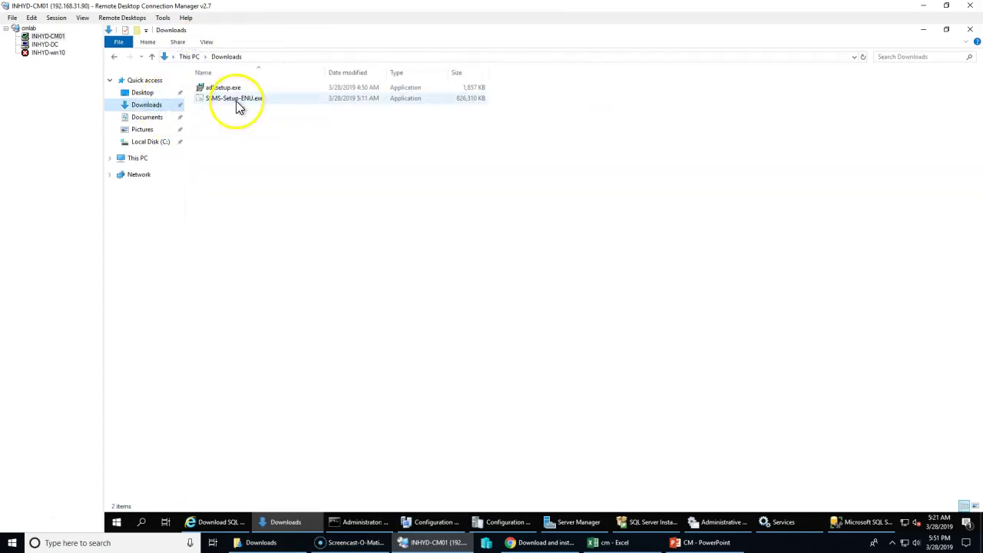
left_click(150, 143)
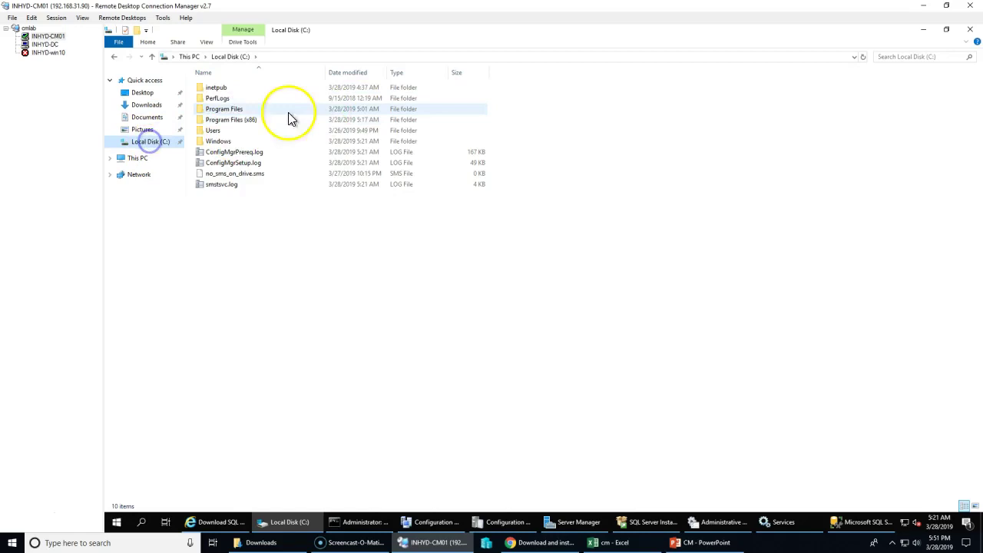
left_click(136, 158)
double_click(378, 176)
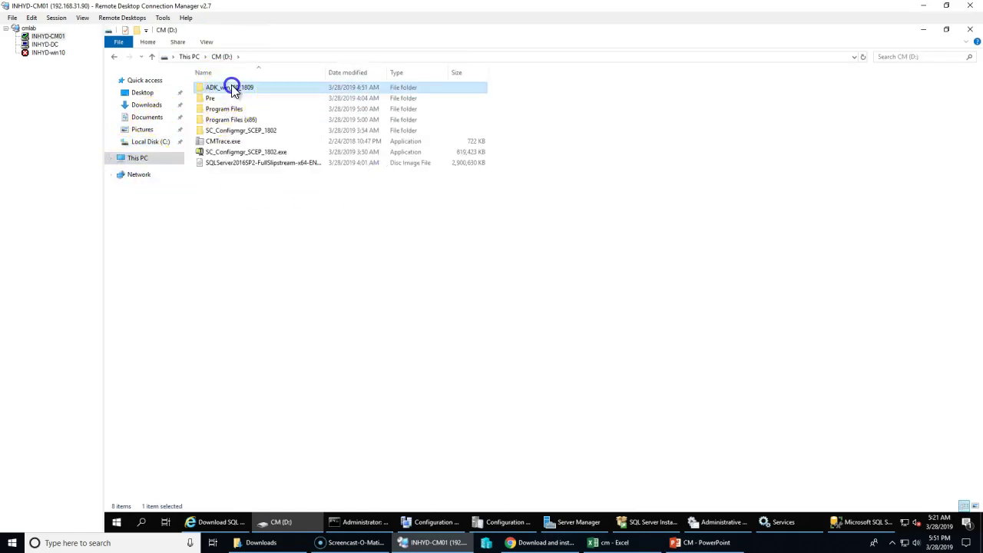
double_click(229, 88)
- Read the SQL Server process memory allocation warning in the new prerequisite results, including how the minimum memory is reserved
left_click(422, 527)
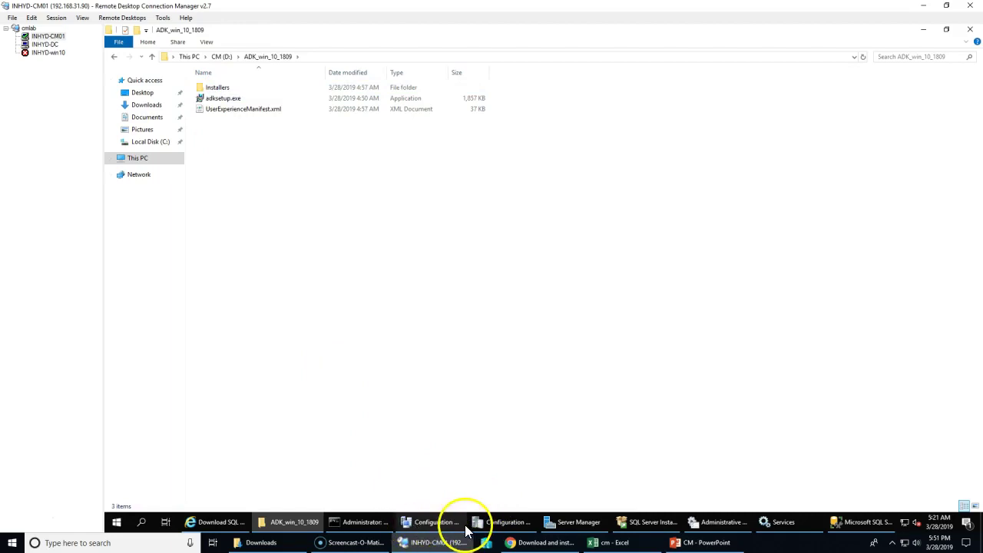
left_click_drag(900, 256, 900, 278)
left_click(645, 280)
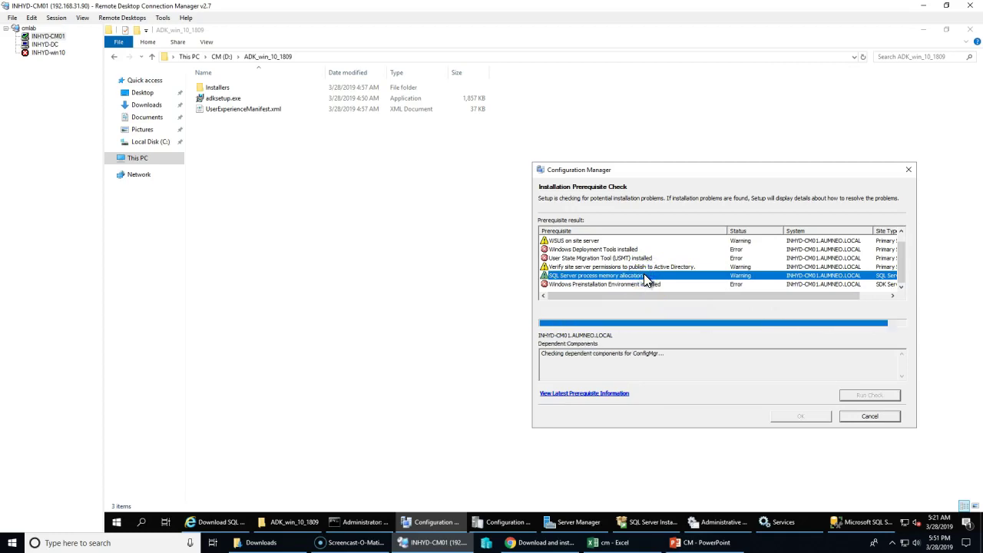
mouse_move(838, 524)
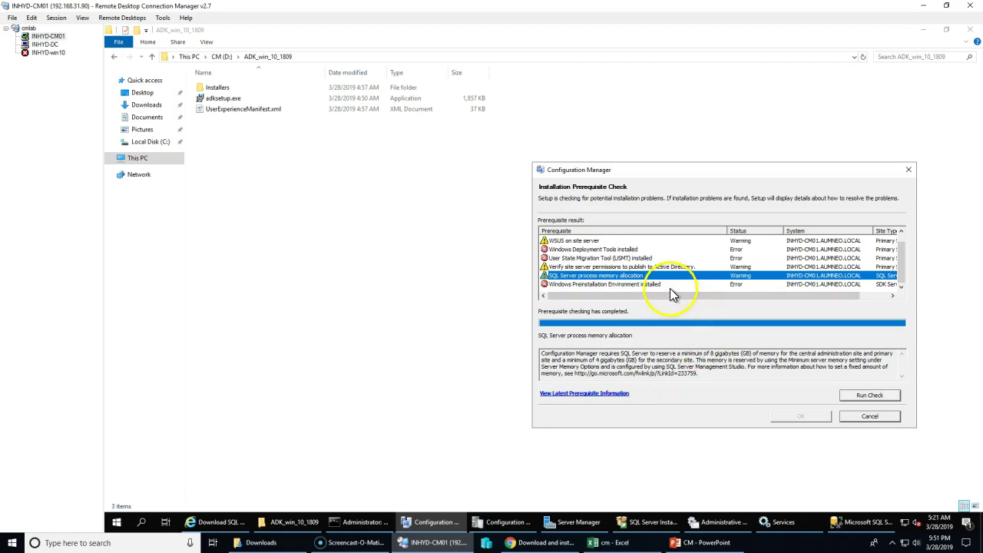
left_click_drag(541, 354, 665, 353)
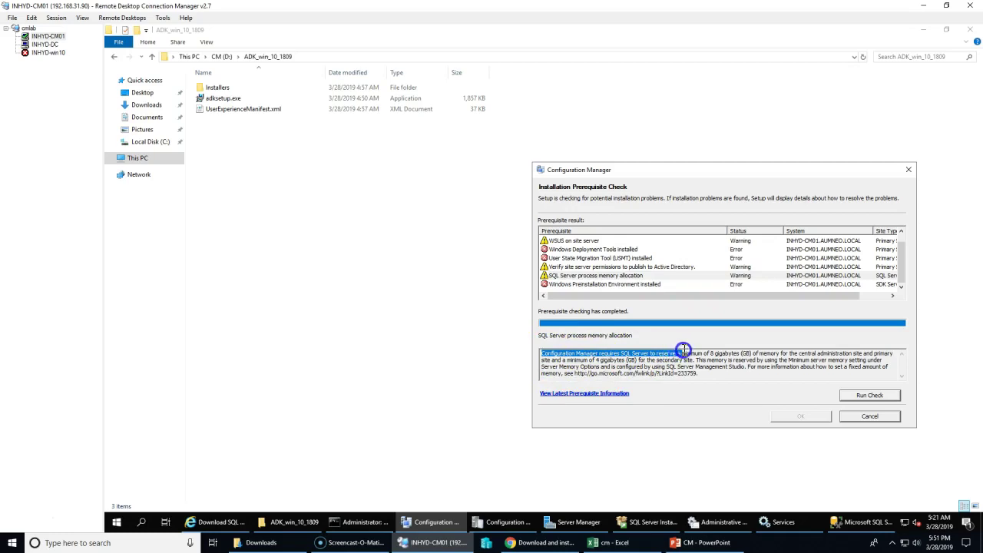
left_click_drag(734, 351, 834, 351)
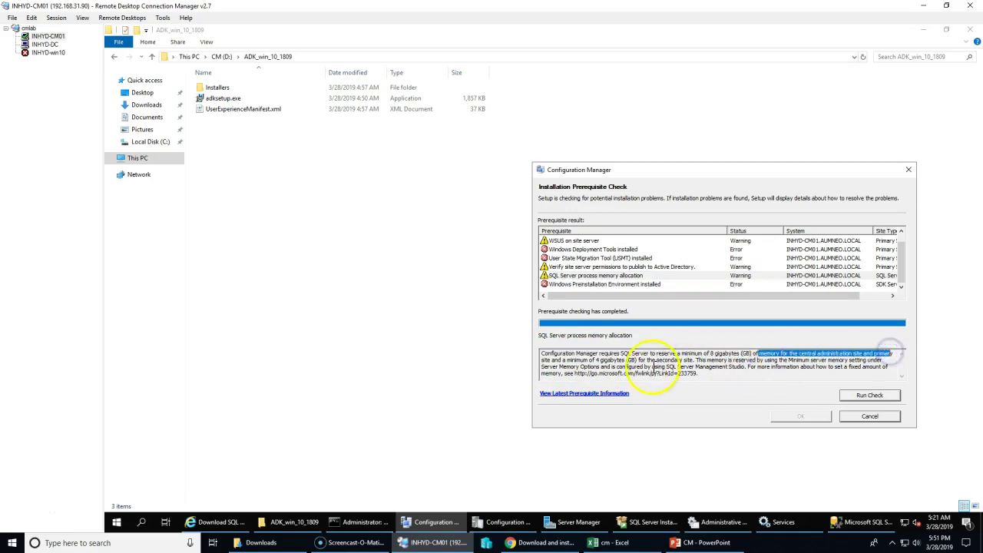
left_click_drag(596, 360, 756, 368)
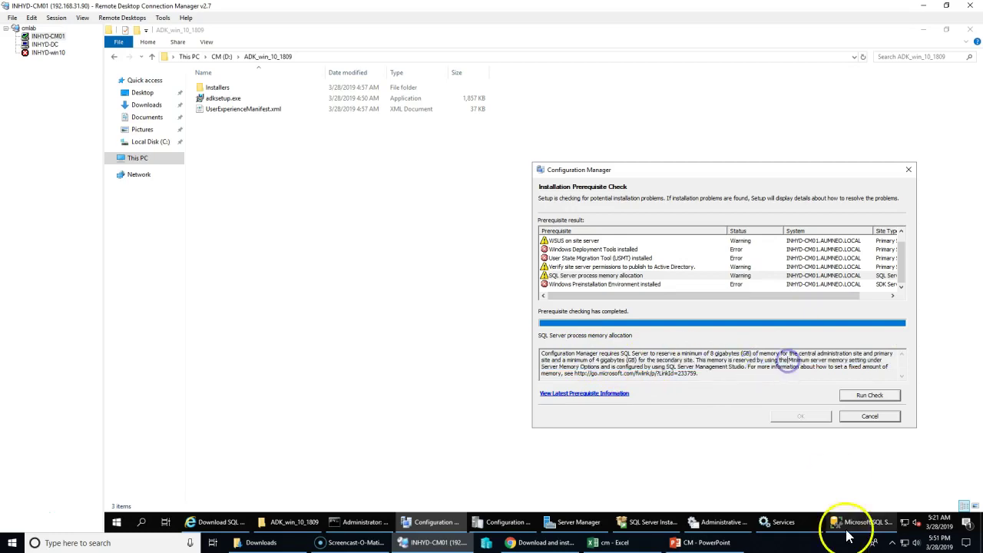
- Open the memory settings in the INHYD-CM01 server properties and raise the minimum server memory to 8032 MB
left_click(848, 524)
right_click(203, 107)
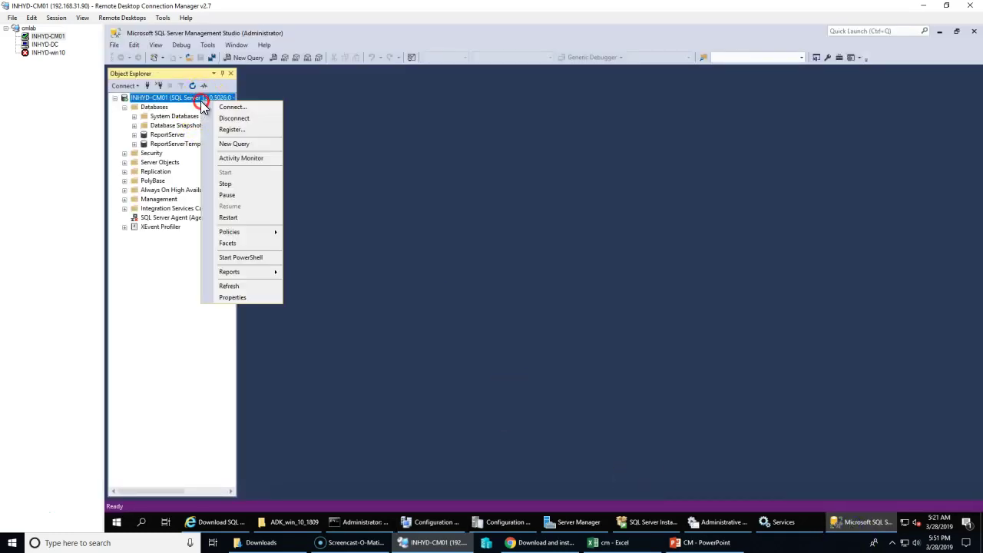
left_click(232, 298)
left_click(389, 144)
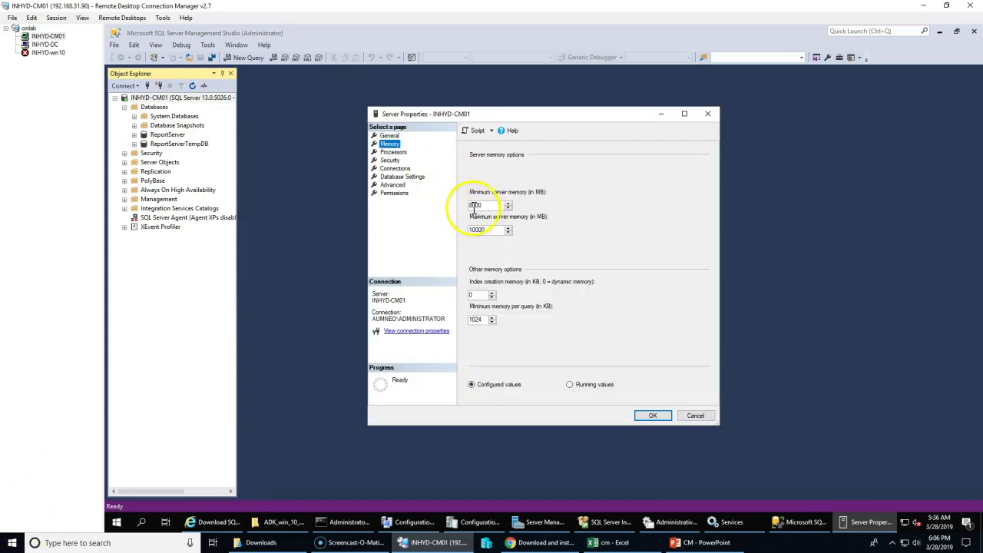
left_click(486, 206)
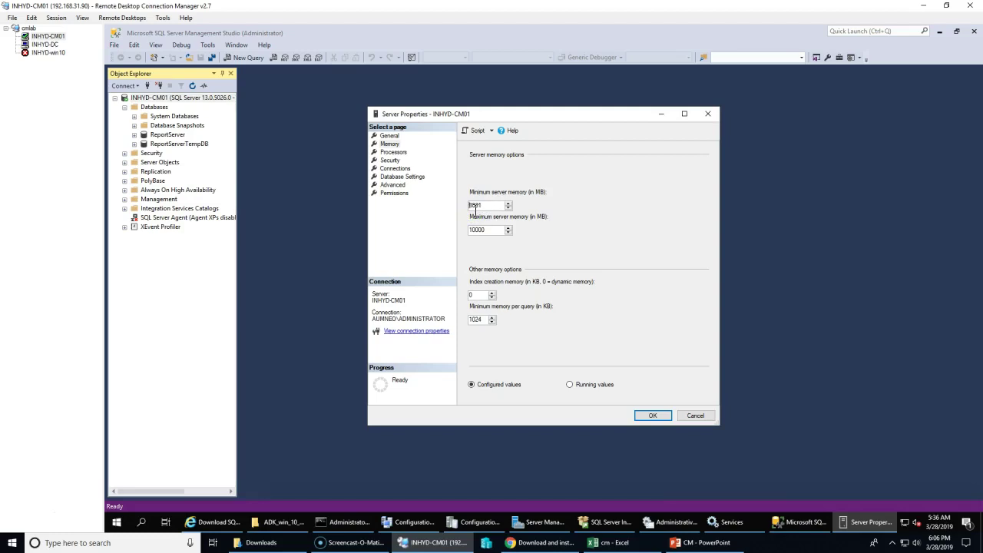
- Calculate 8 GB in megabytes with Calculator and set the minimum server memory to the copied result, 8192 MB
right_click(116, 522)
left_click(142, 480)
type("calc")
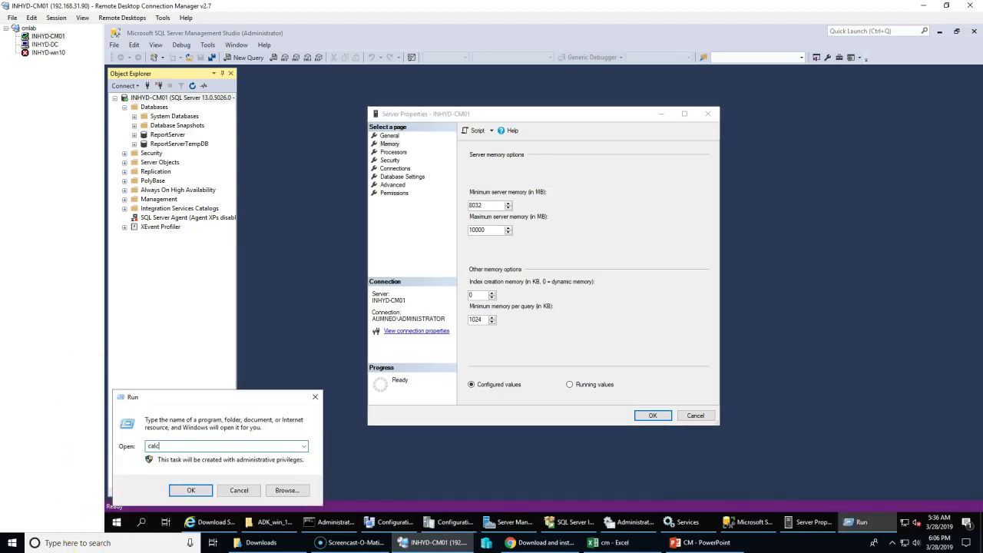
key("Return")
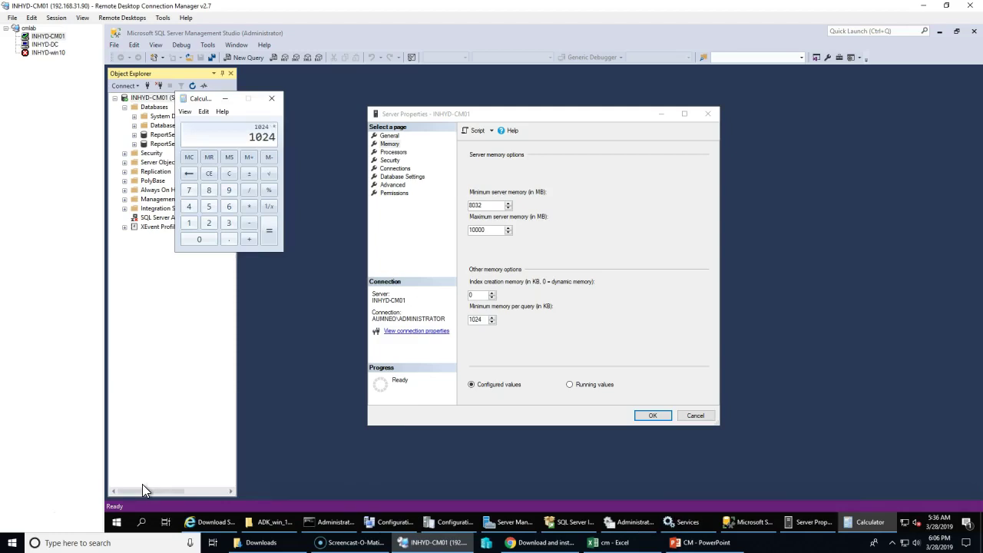
right_click(261, 138)
left_click(283, 141)
left_click_drag(484, 205, 390, 198)
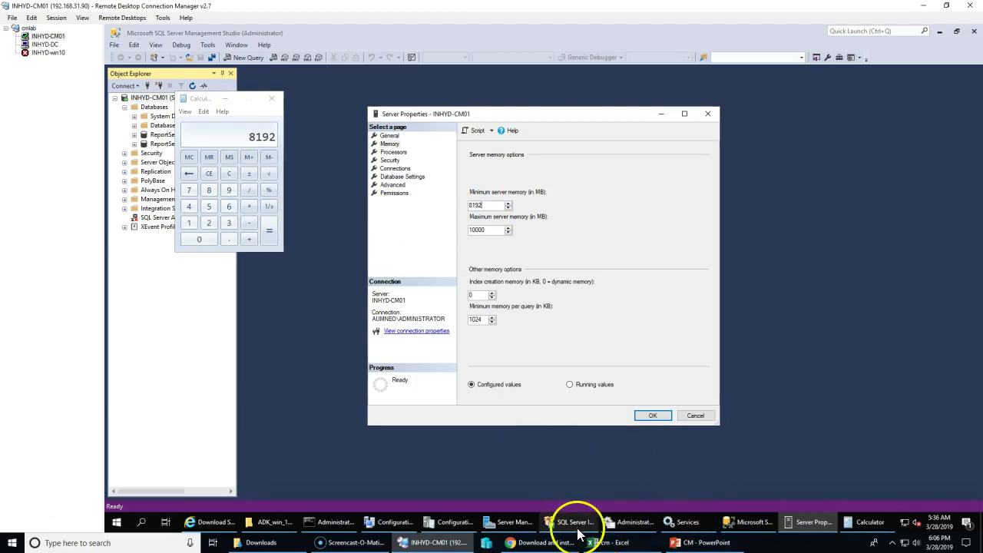
- Recheck the 8 GB requirement in the SQL Server memory warning and apply the INHYD-CM01 server memory settings
left_click(378, 526)
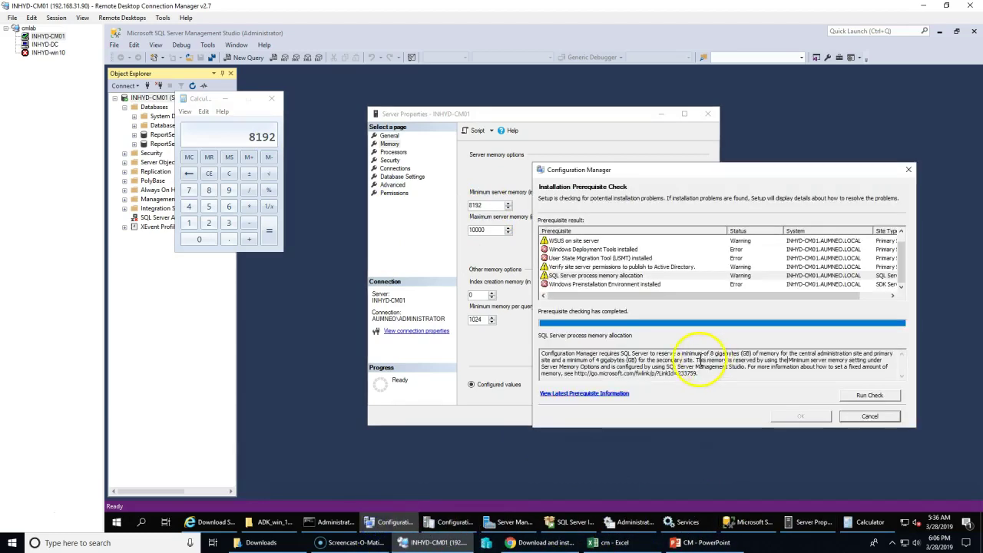
left_click_drag(698, 354, 728, 354)
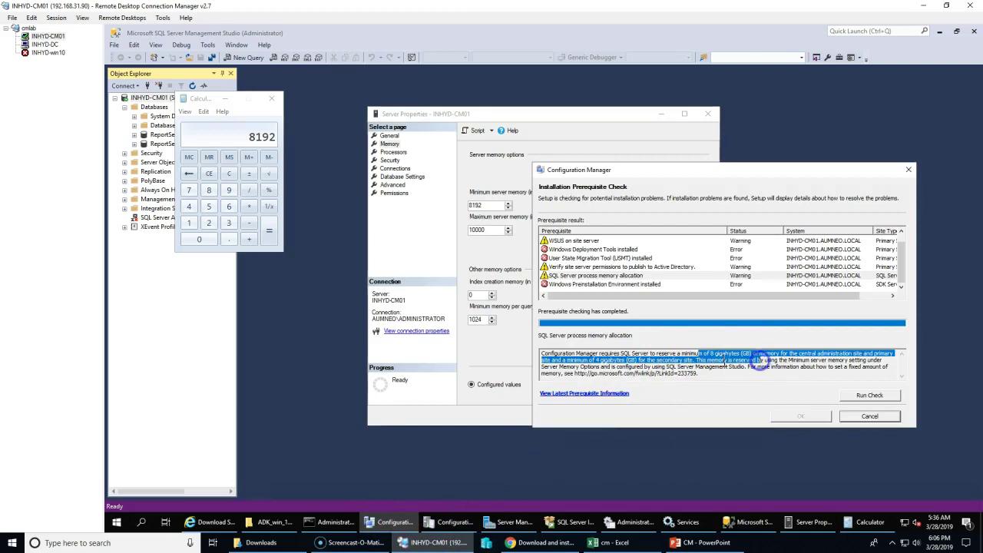
left_click(508, 131)
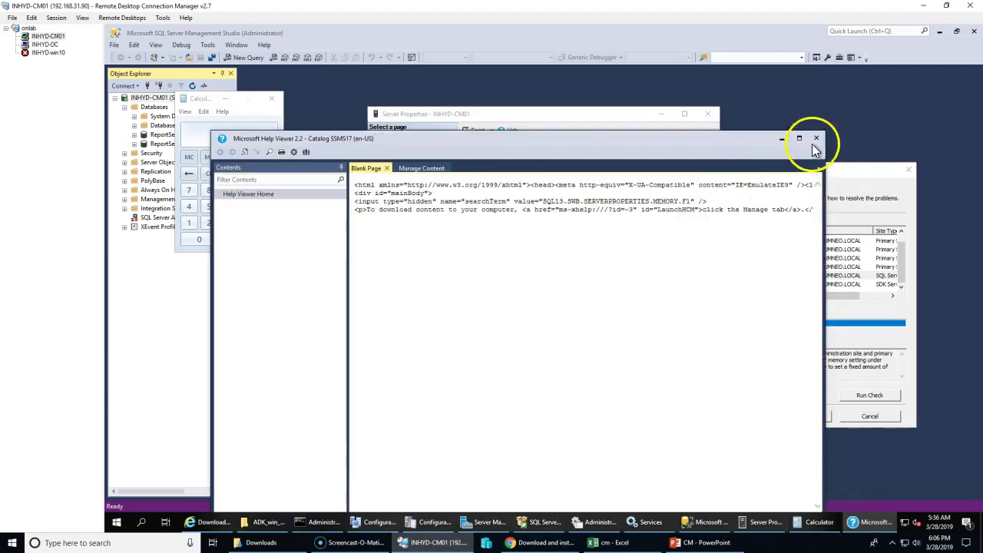
left_click(814, 137)
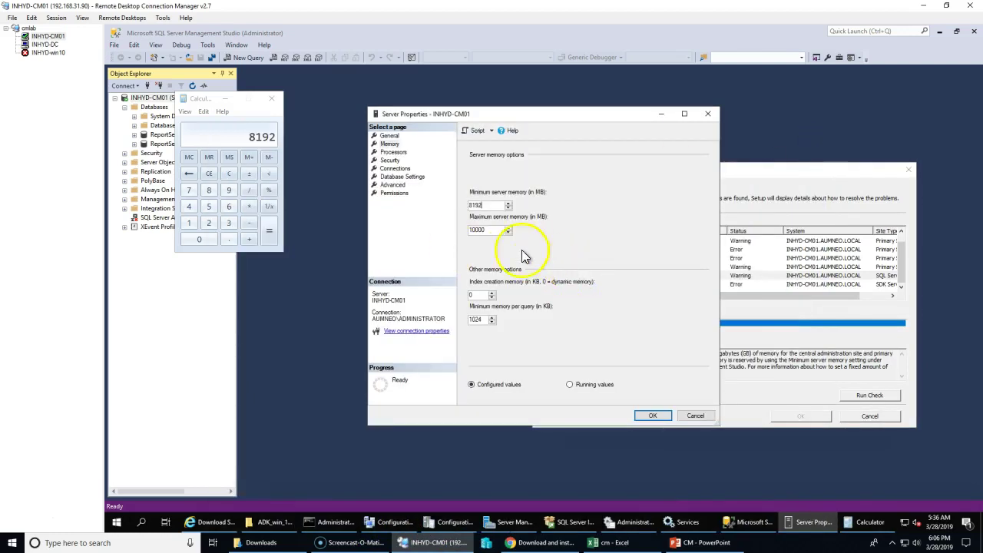
left_click(659, 418)
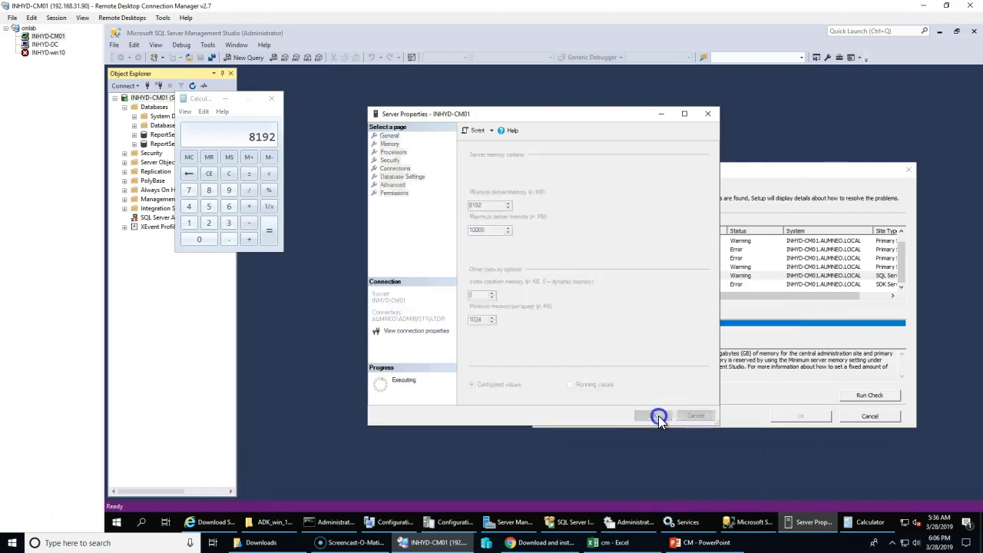
- Restart the MSSQLSERVER service on INHYD-CM01 from SQL Server Management Studio
right_click(165, 99)
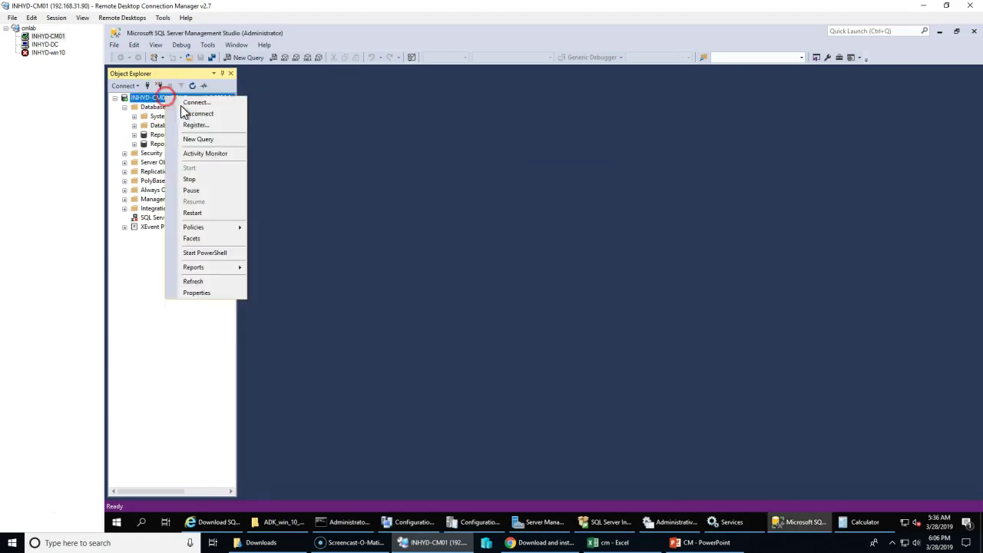
left_click(202, 217)
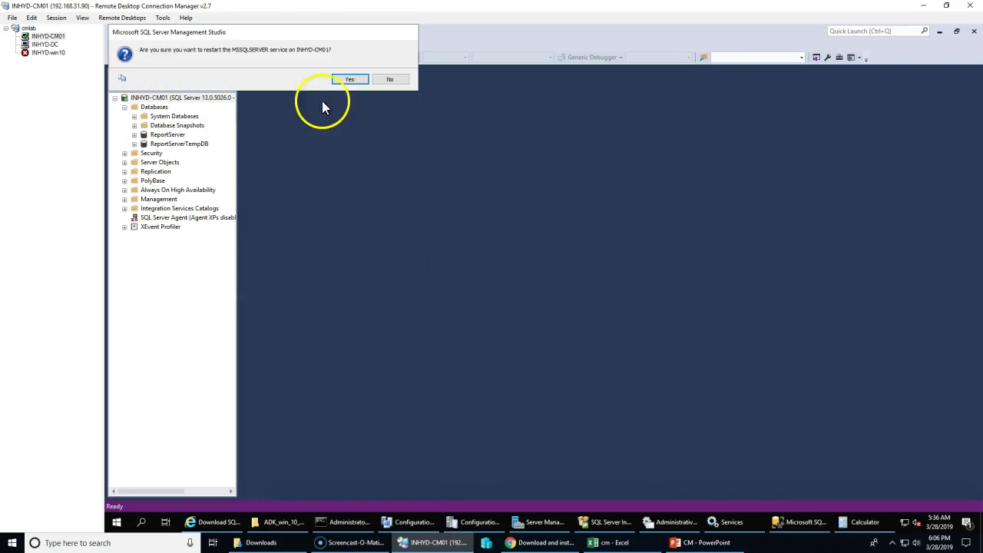
left_click(350, 80)
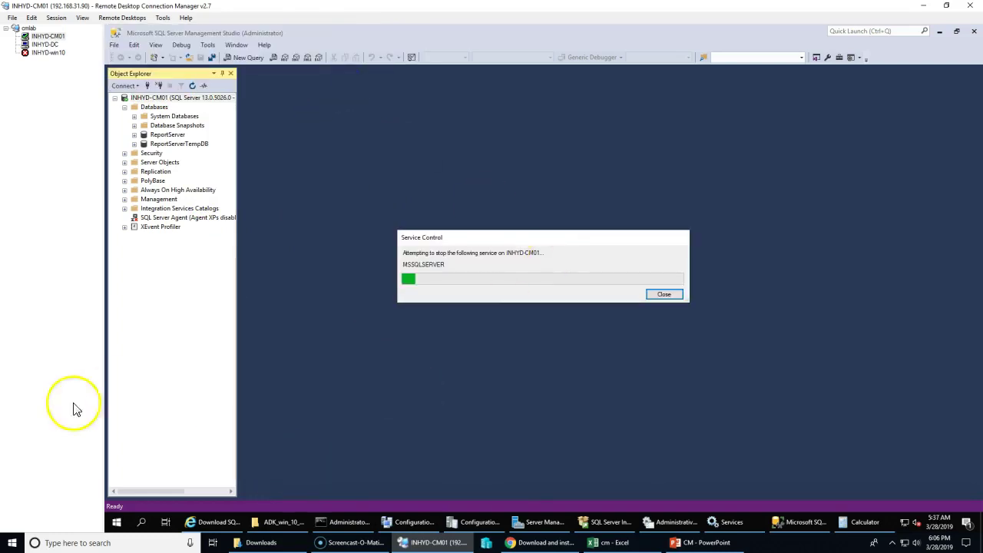
- Return to the Configuration Manager prerequisite results and rerun the installation prerequisite check
mouse_move(669, 531)
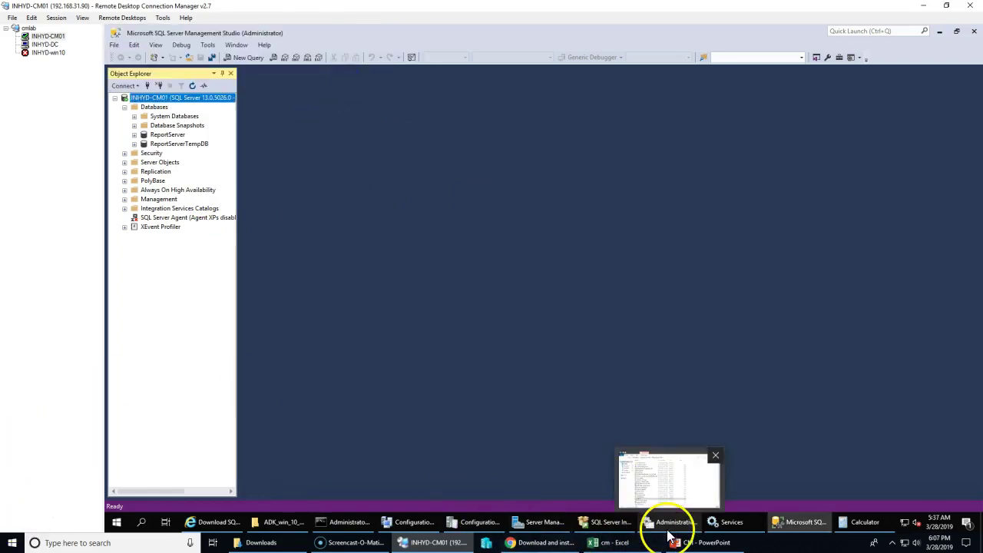
left_click(404, 522)
left_click_drag(698, 353, 743, 353)
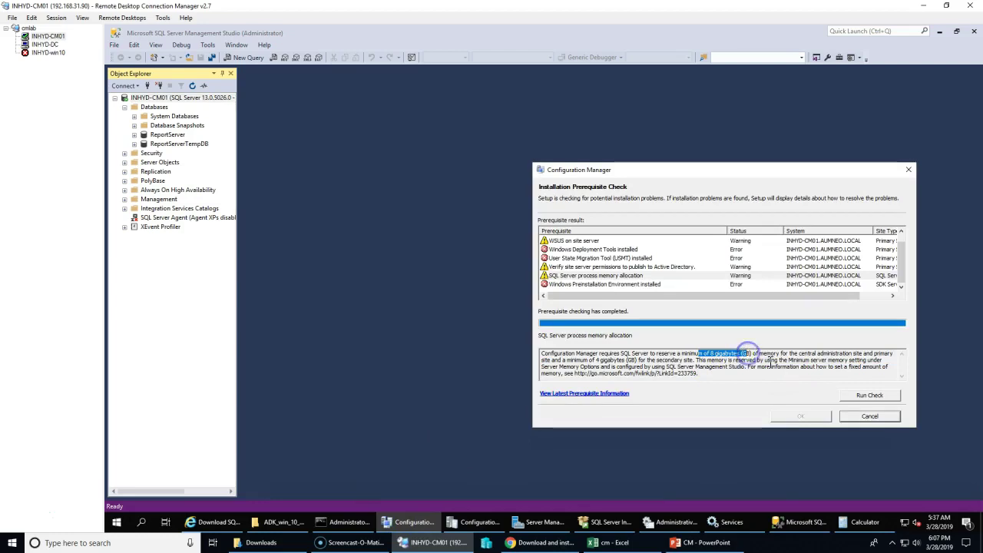
left_click(880, 395)
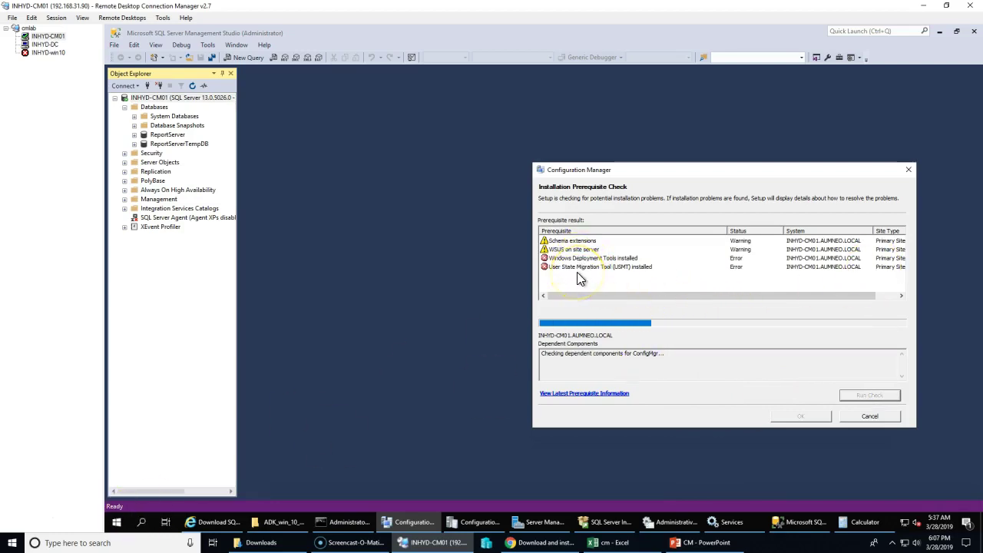
left_click(31, 512)
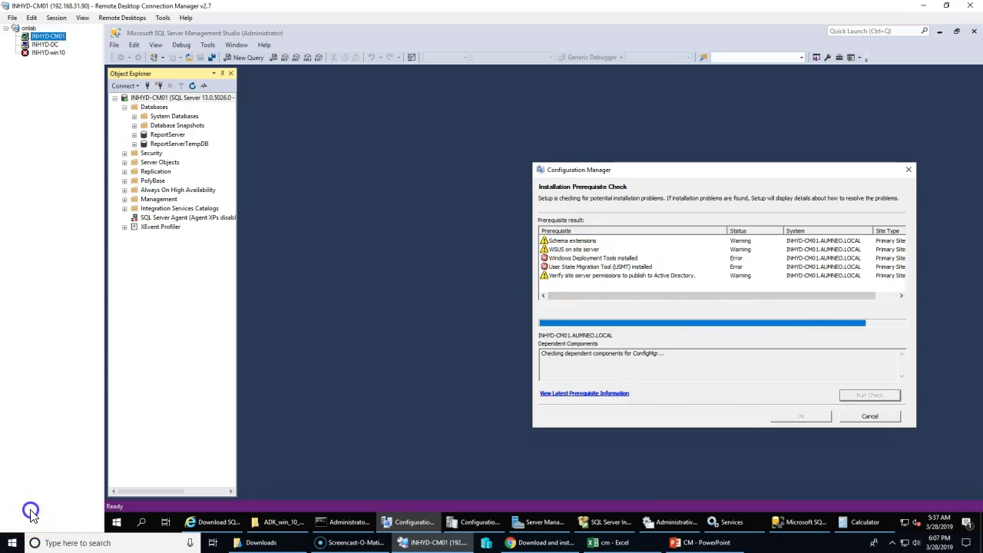
- Review the new prerequisite results for WSUS, Active Directory publishing permissions, User State Migration Tool and Windows Deployment Tools
left_click(624, 275)
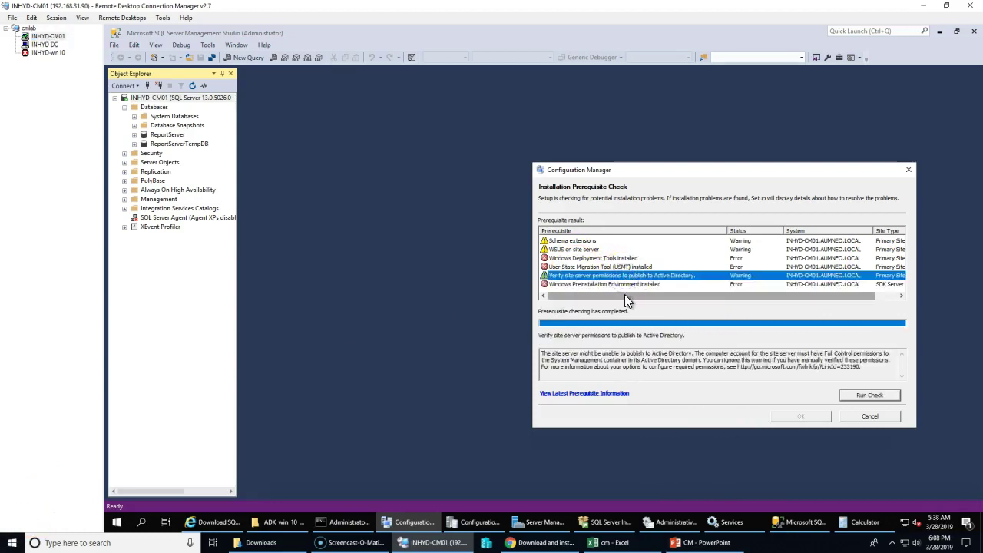
left_click(577, 250)
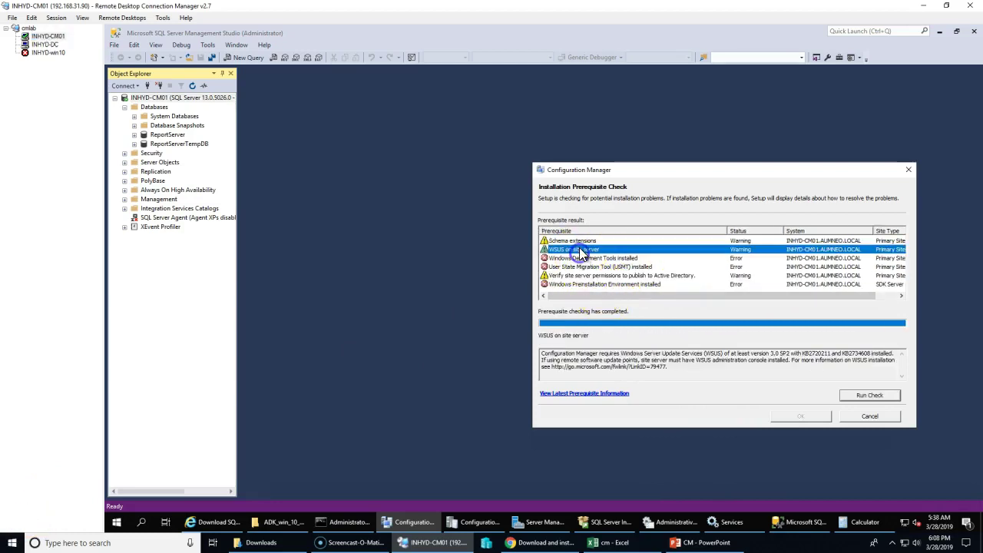
left_click(588, 276)
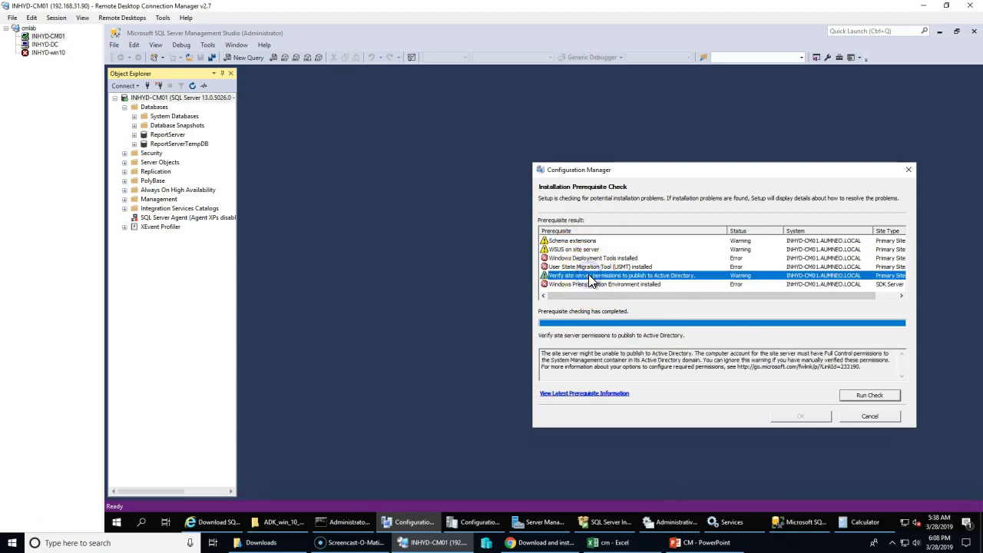
left_click(590, 266)
left_click(597, 258)
left_click(592, 267)
left_click(591, 258)
- Read the ADK requirements in the Windows Deployment Tools, User State Migration Tool and Windows Preinstallation Environment error details
left_click(765, 357)
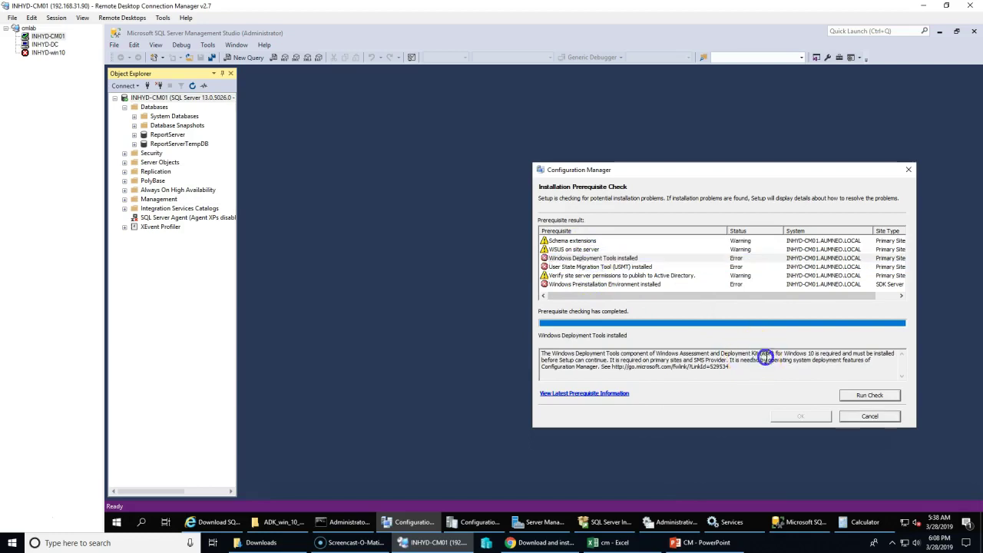
left_click(599, 267)
left_click(732, 354)
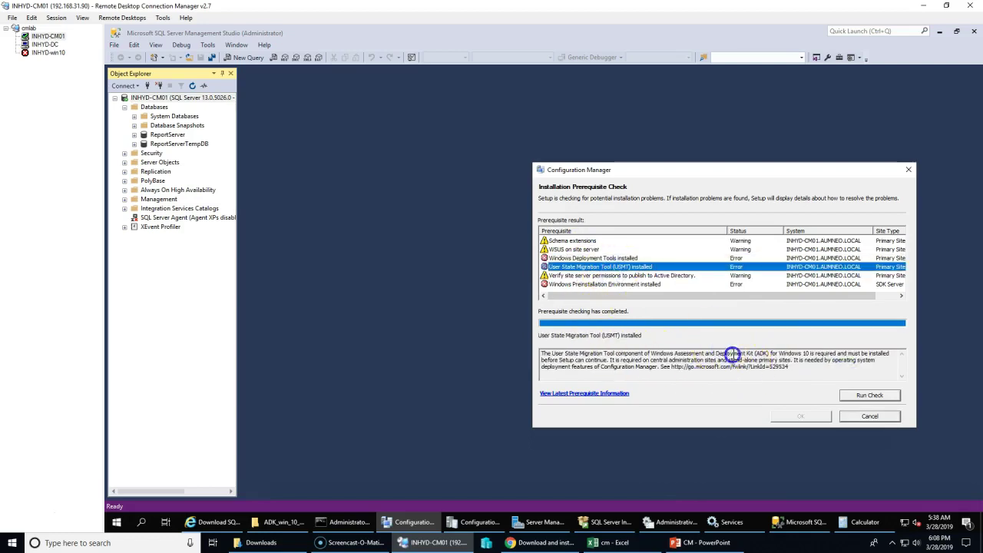
left_click(635, 284)
left_click_drag(727, 360, 796, 355)
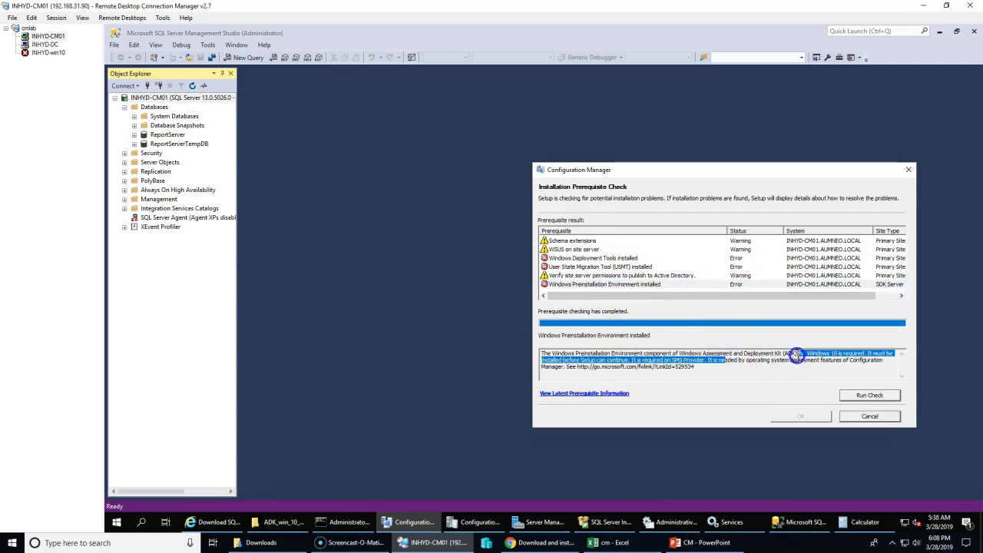
left_click(607, 284)
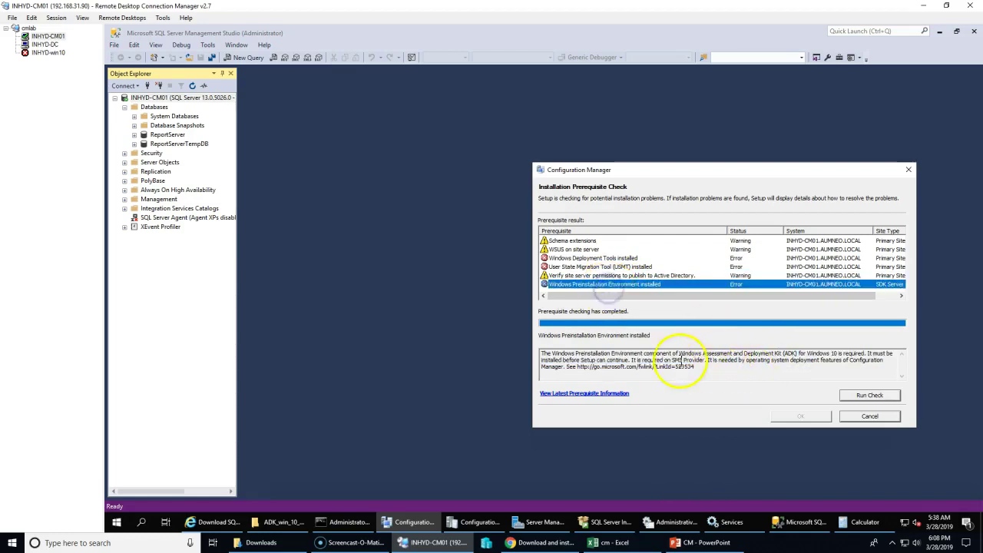
left_click_drag(628, 361, 748, 364)
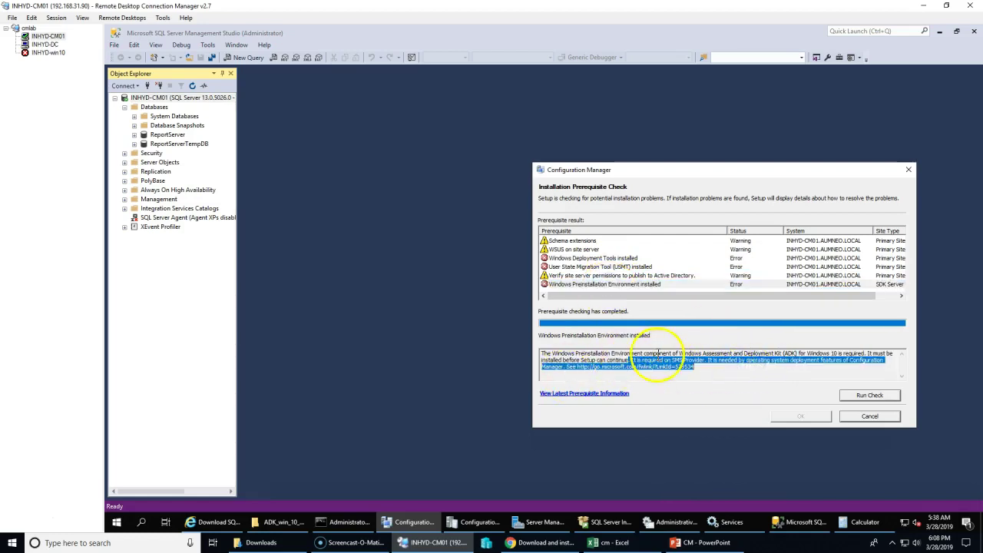
left_click(594, 266)
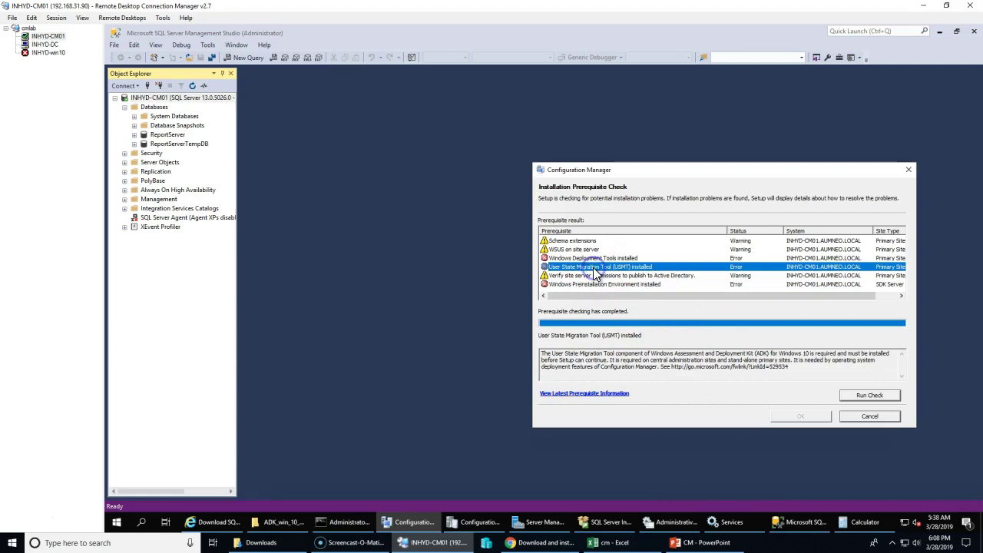
left_click_drag(621, 355, 764, 362)
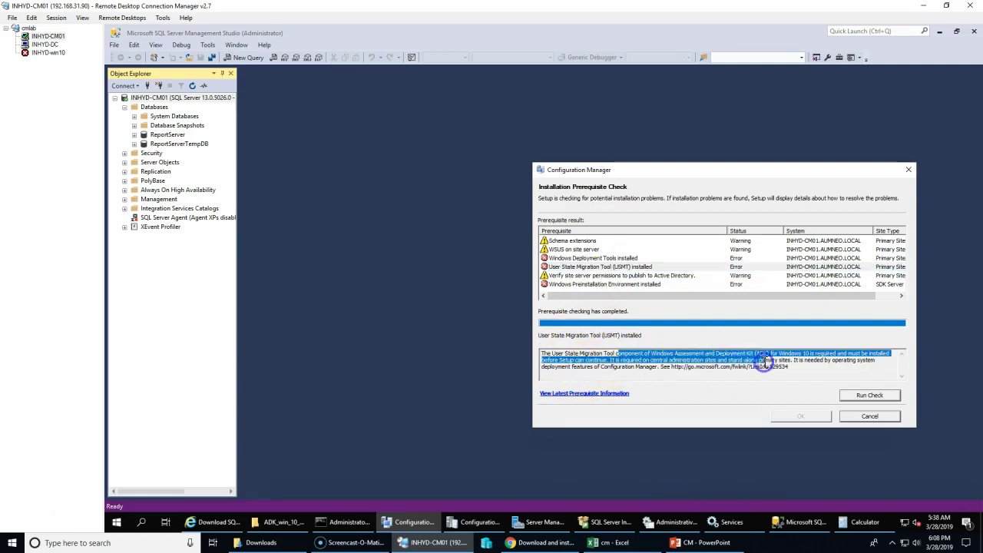
left_click(808, 353)
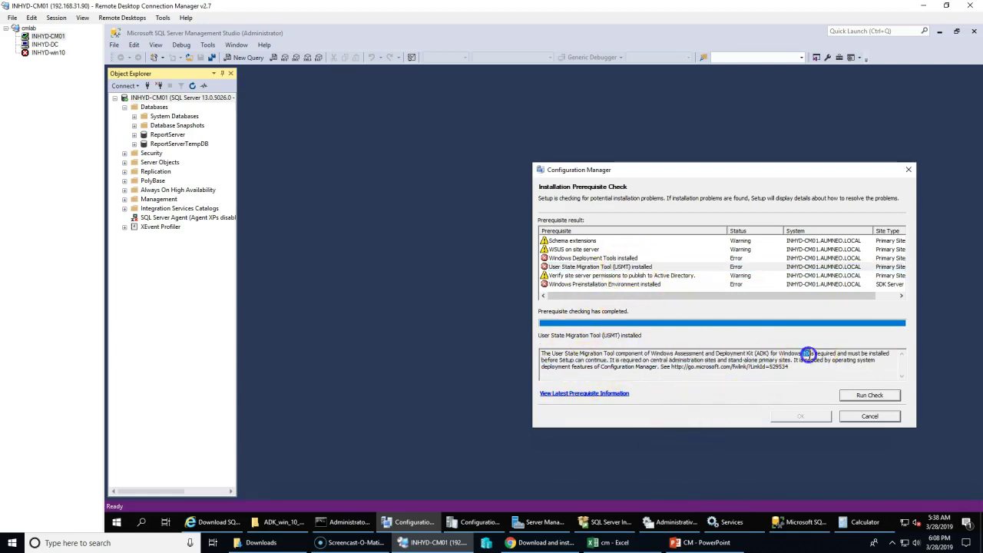
left_click(593, 260)
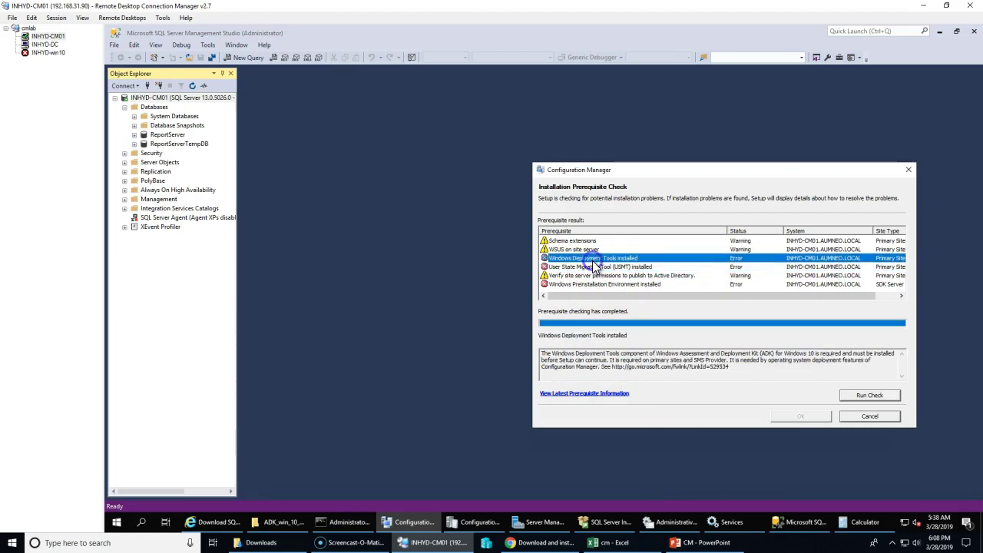
left_click_drag(638, 353, 759, 358)
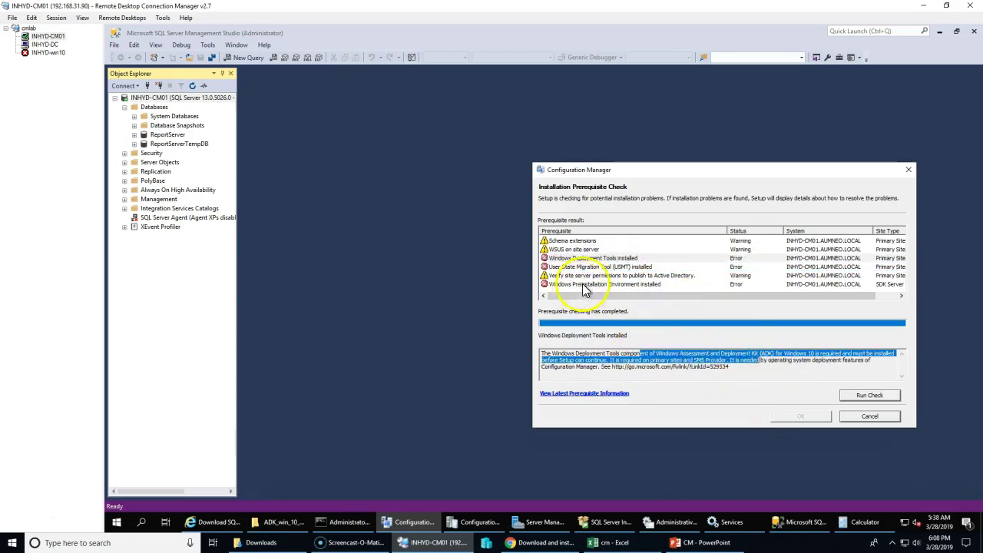
left_click(631, 260)
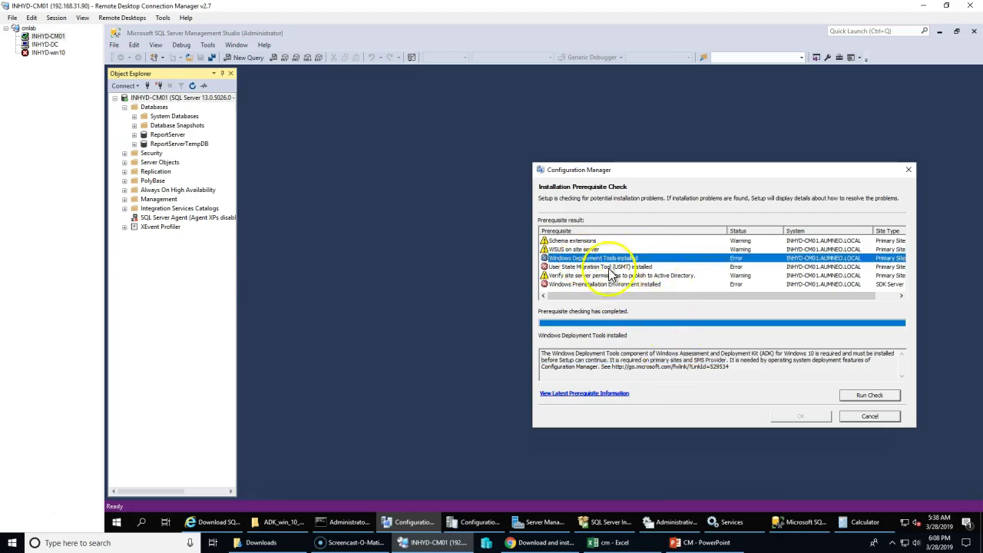
left_click(768, 355)
left_click_drag(768, 355, 780, 360)
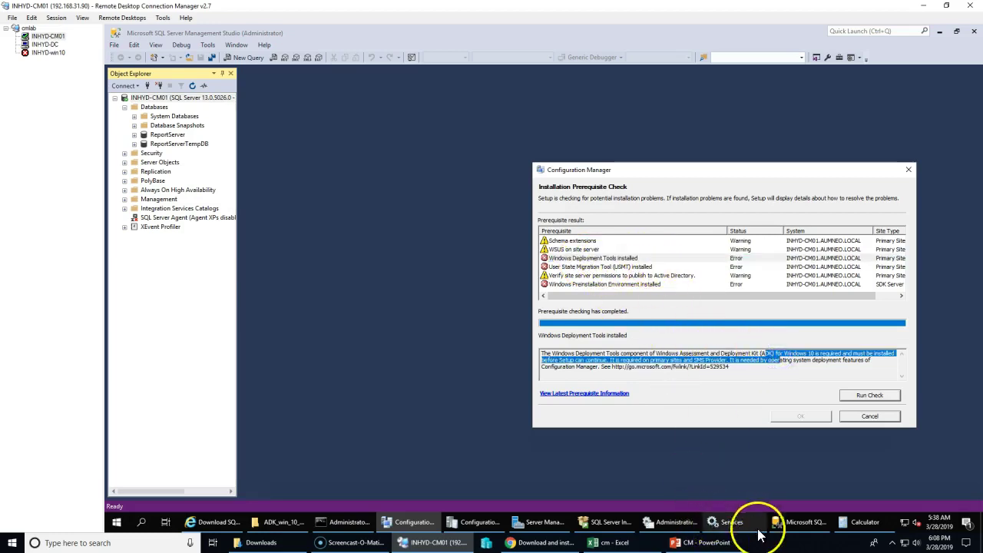
- Run adksetup.exe from the ADK_win_10_1809 folder, keeping the default install path and accepting the license agreement
left_click(271, 525)
double_click(221, 99)
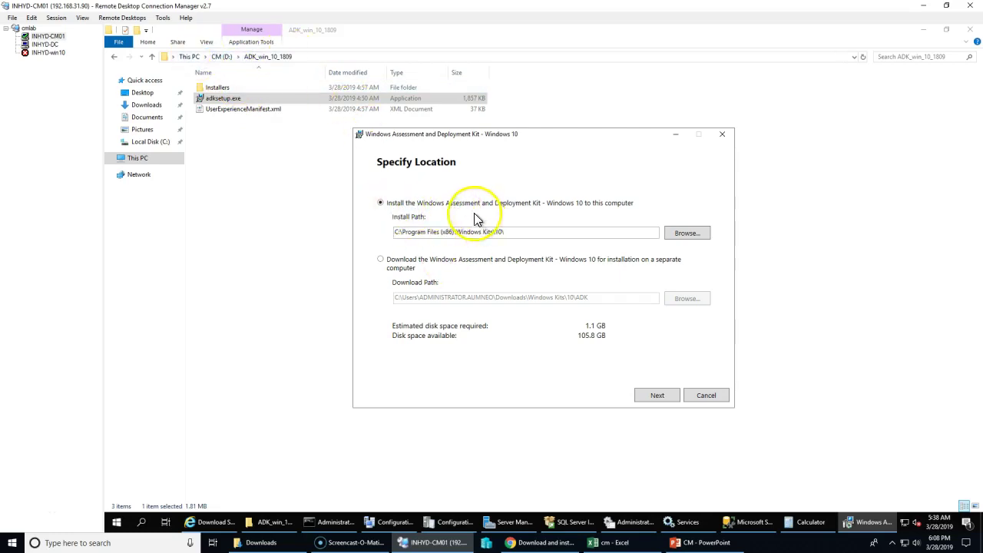
left_click(658, 395)
left_click(658, 396)
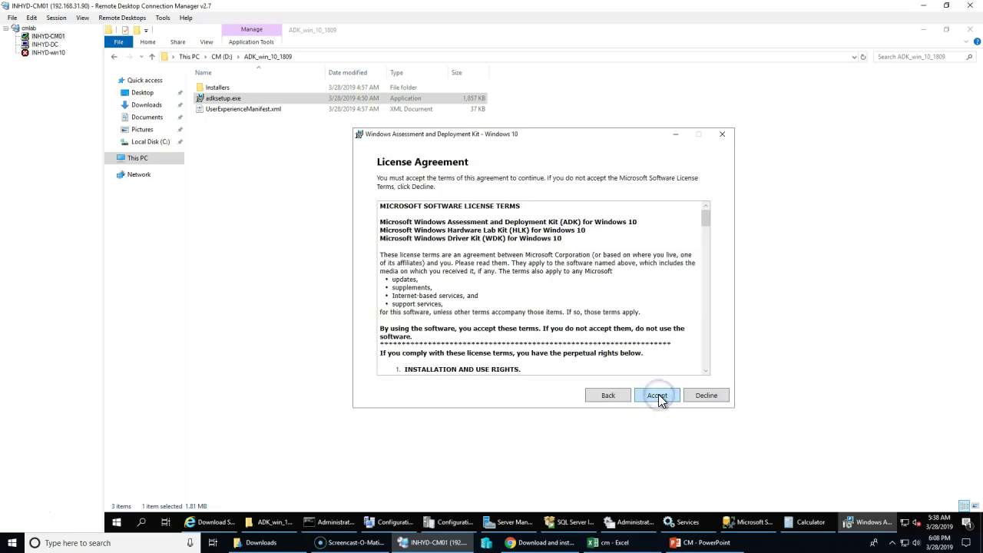
left_click(658, 396)
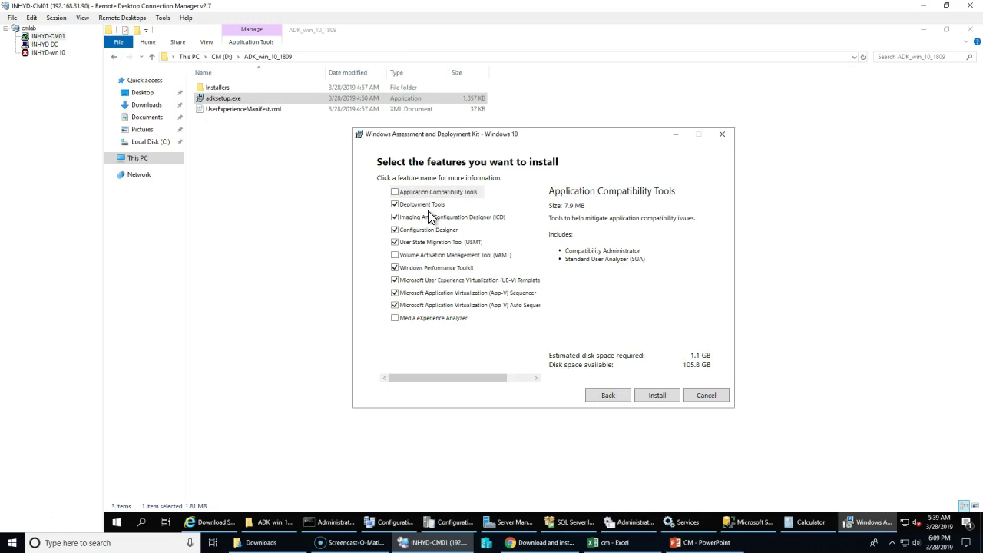
- Exclude the Microsoft Application Virtualization (App-V) Sequencer and Auto Sequencer from the ADK features and view their descriptions
left_click(398, 305)
left_click(385, 293)
left_click(384, 305)
left_click(488, 294)
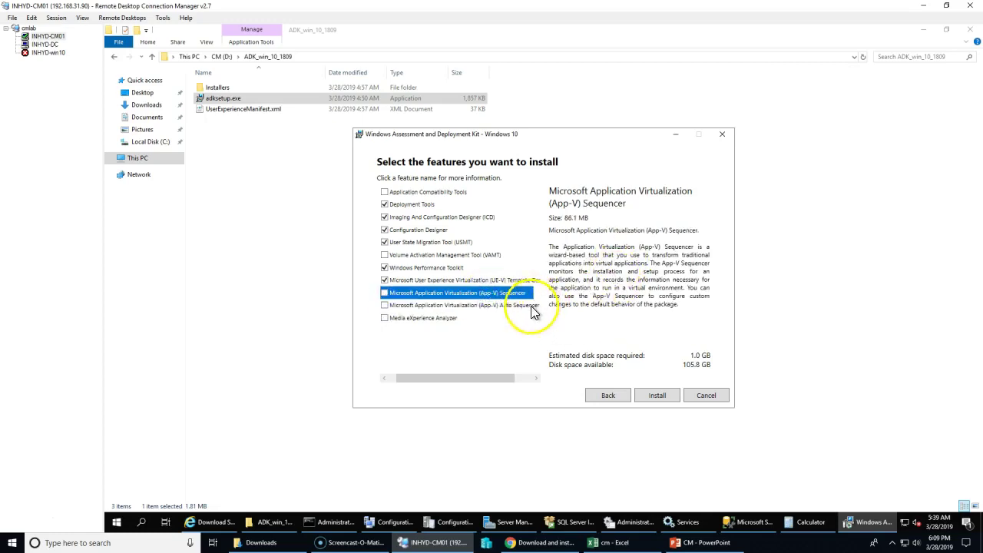
left_click(511, 305)
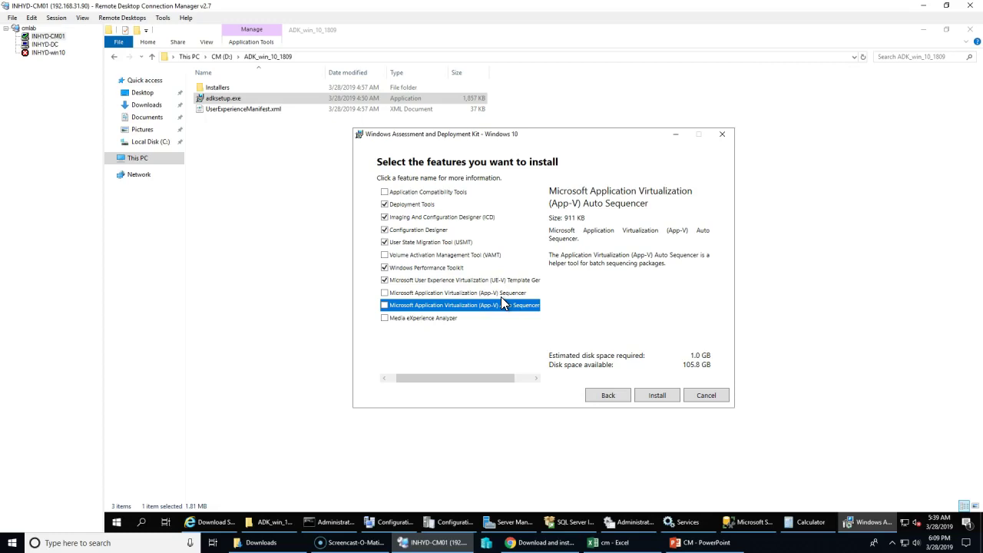
- Exclude the Microsoft User Experience Virtualization (UE-V) Template Generator and view the Windows Performance Toolkit description
left_click(470, 280)
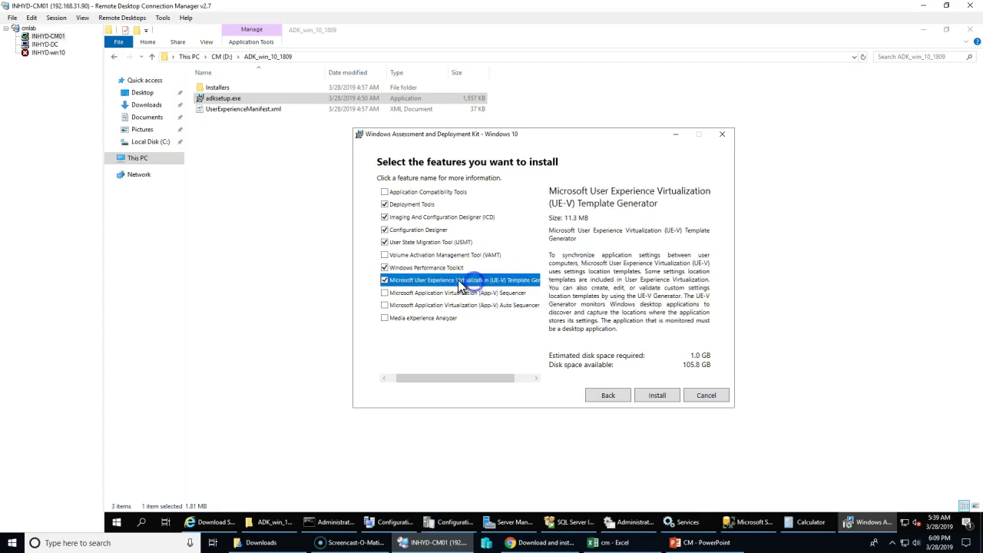
left_click(384, 280)
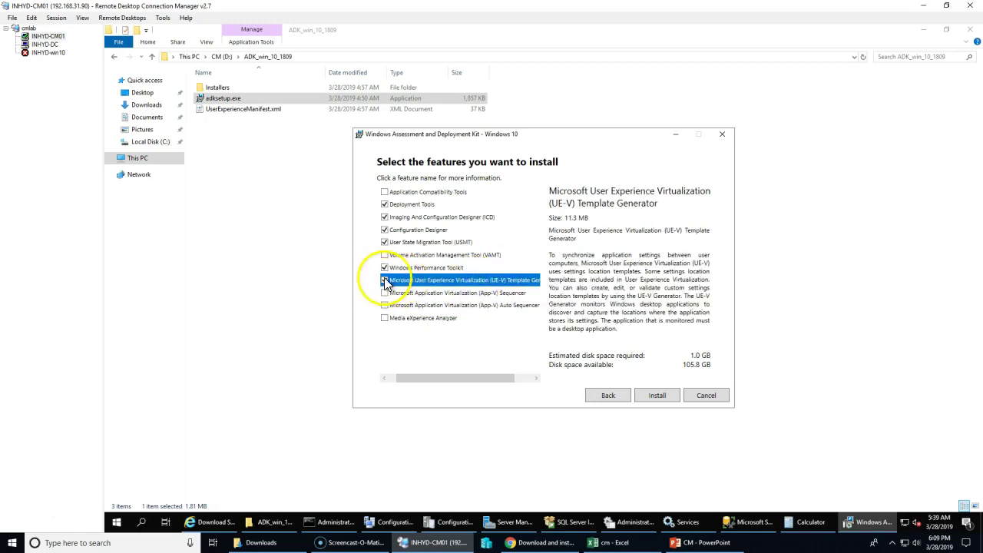
left_click(445, 268)
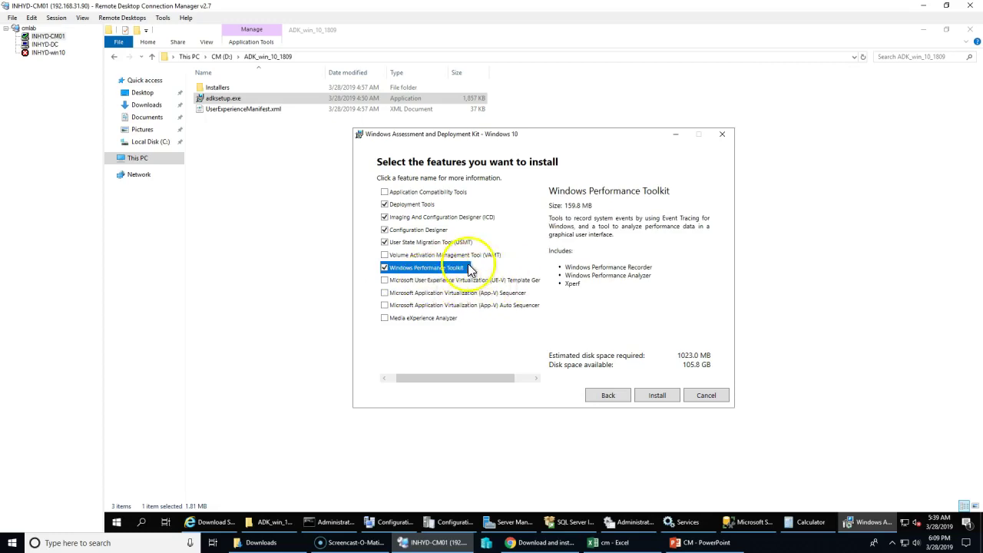
- View the descriptions of the listed ADK features, from the UE-V Template Generator and Windows Performance Toolkit up to Deployment Tools
left_click(439, 280)
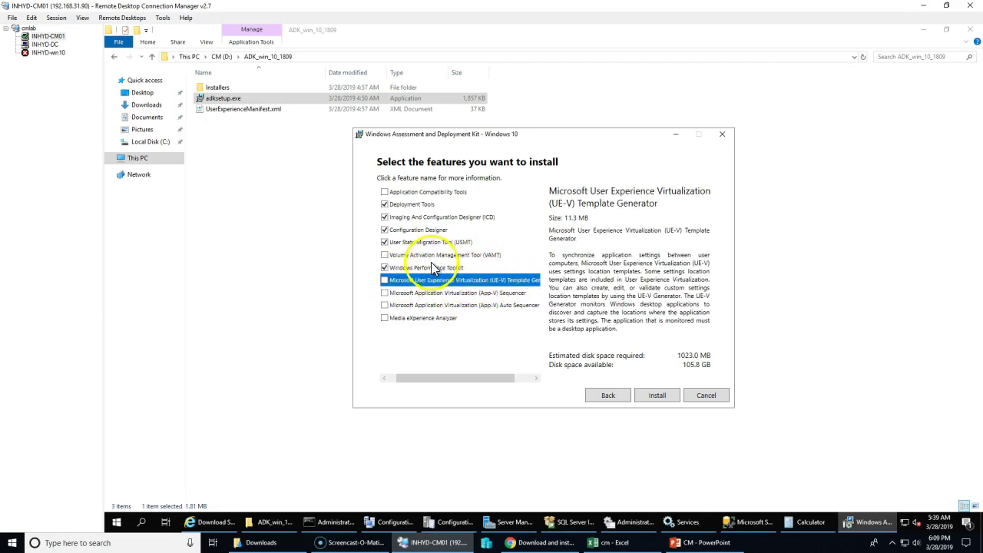
left_click(434, 267)
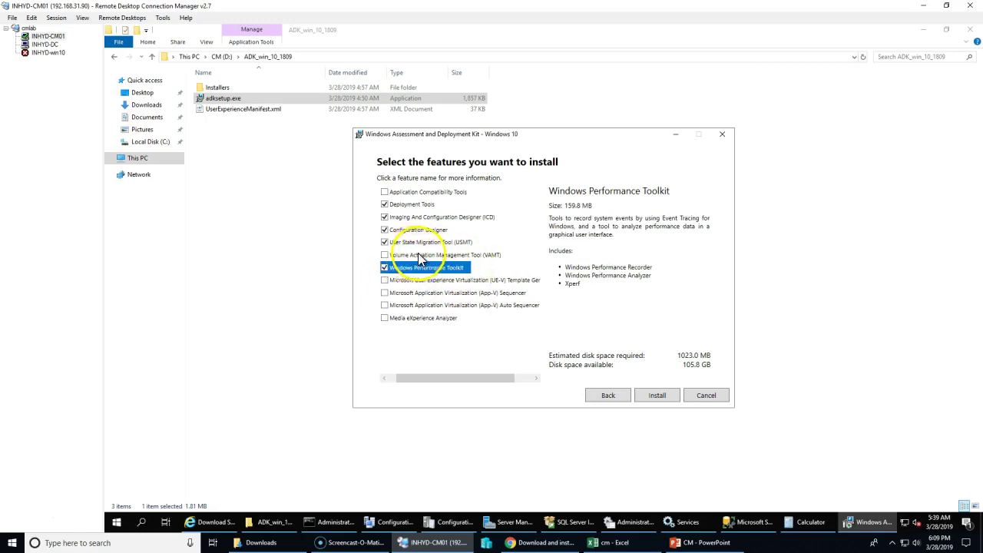
left_click(422, 256)
left_click(434, 244)
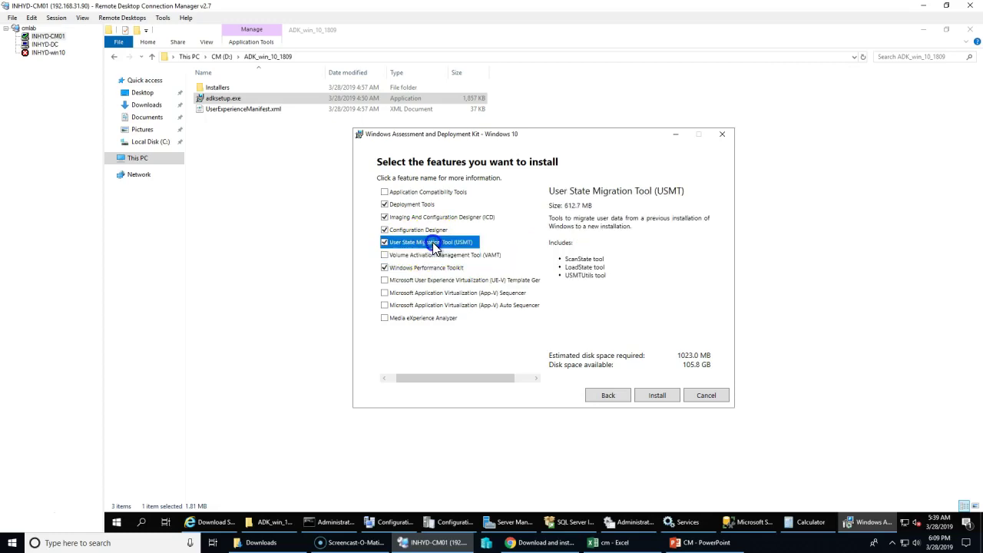
left_click(432, 231)
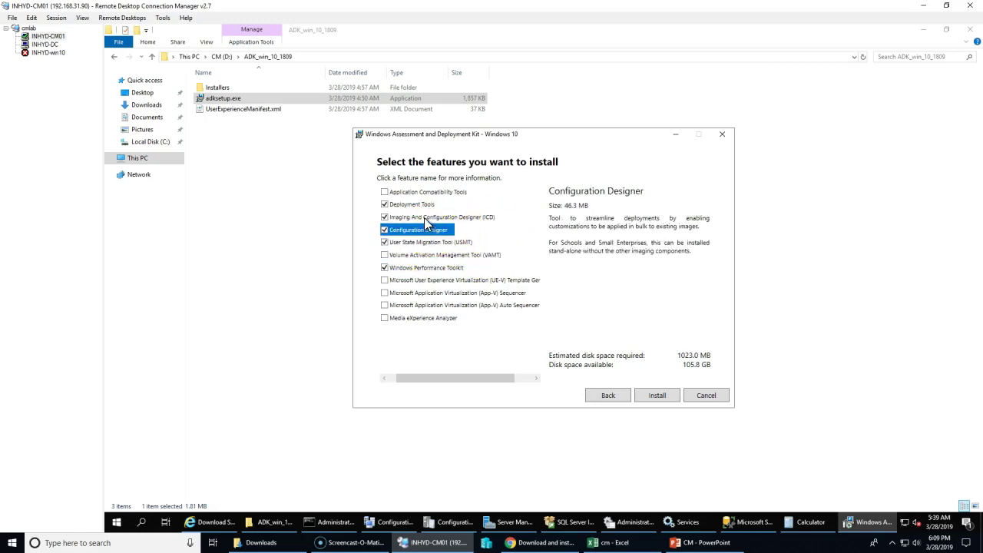
left_click(422, 218)
left_click(413, 205)
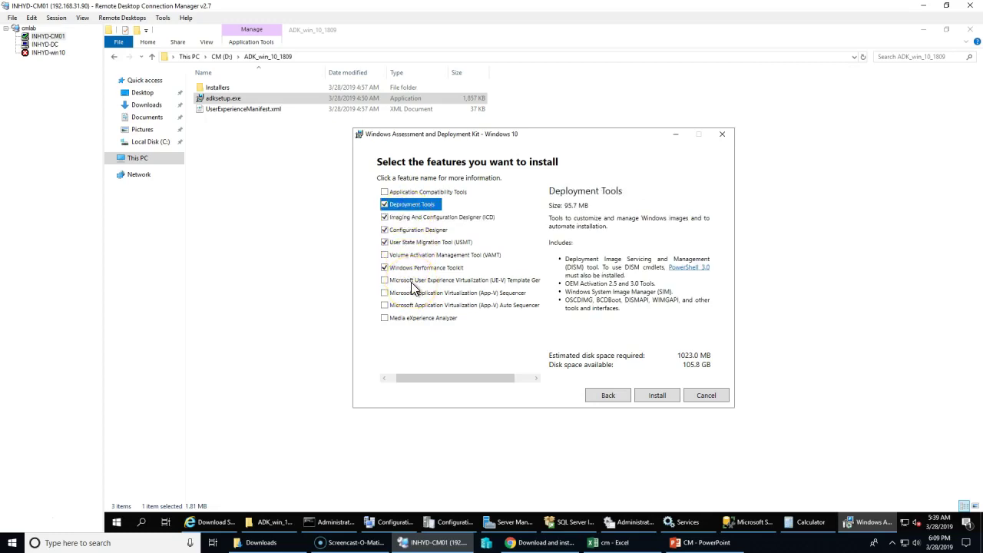
- Install the selected ADK features and close the installer without launching the Getting Started Guide
left_click(665, 387)
mouse_move(946, 547)
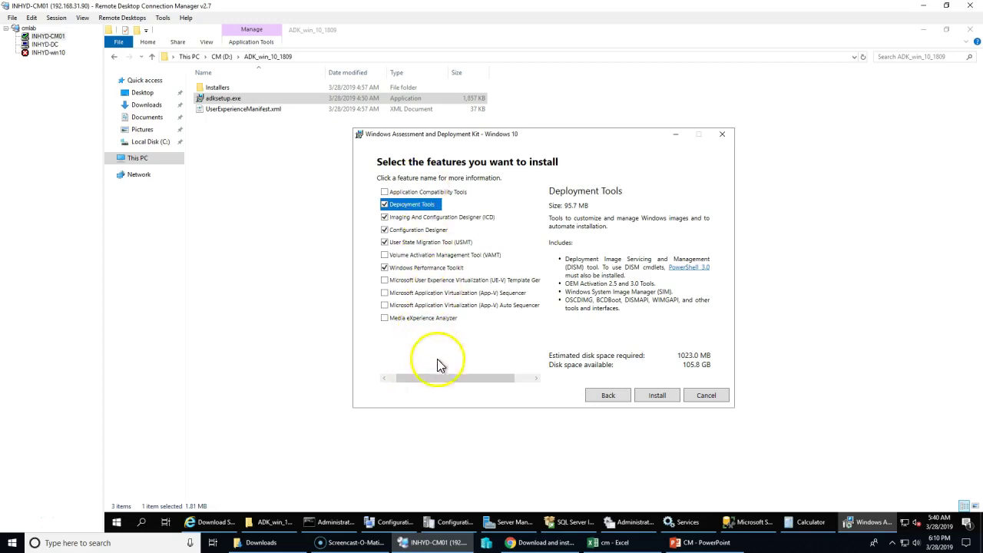
left_click(665, 400)
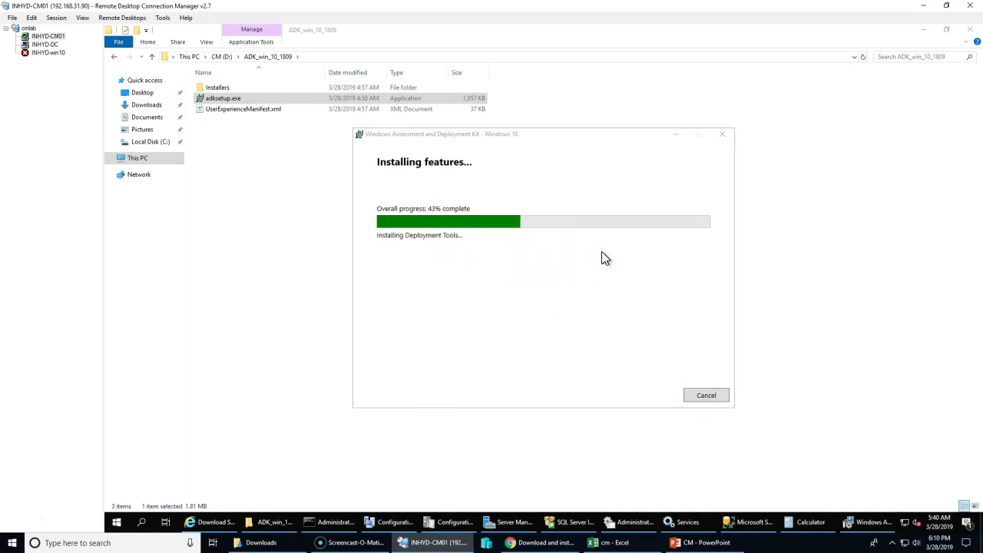
left_click(25, 525)
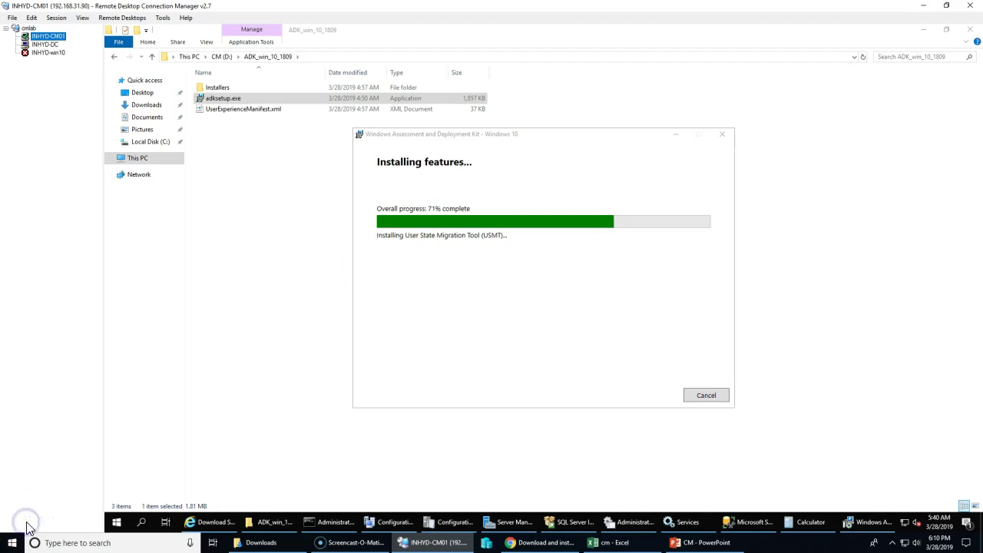
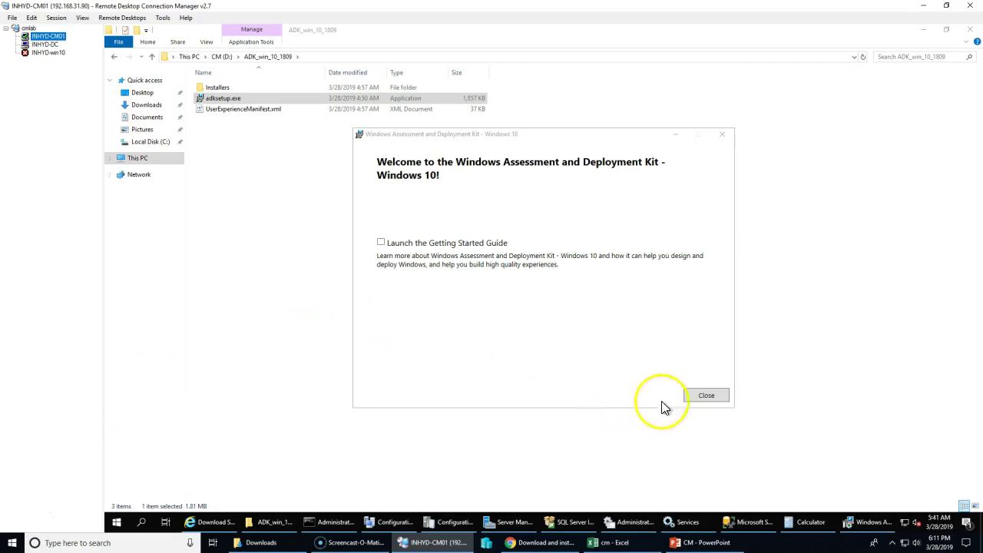
left_click(712, 398)
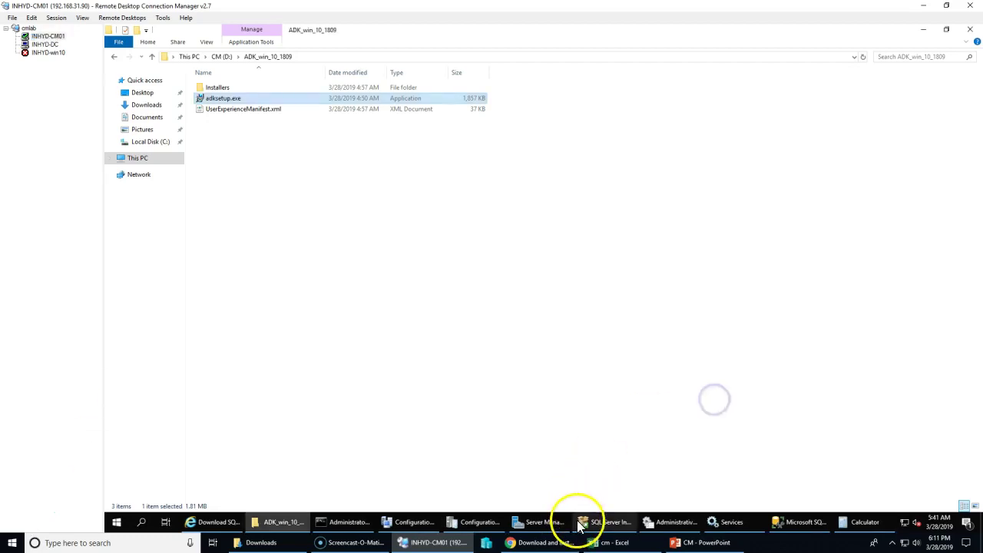
- Return to the Installation Prerequisite Check, view the USMT and Windows Preinstallation Environment errors, and rerun the check
left_click(412, 522)
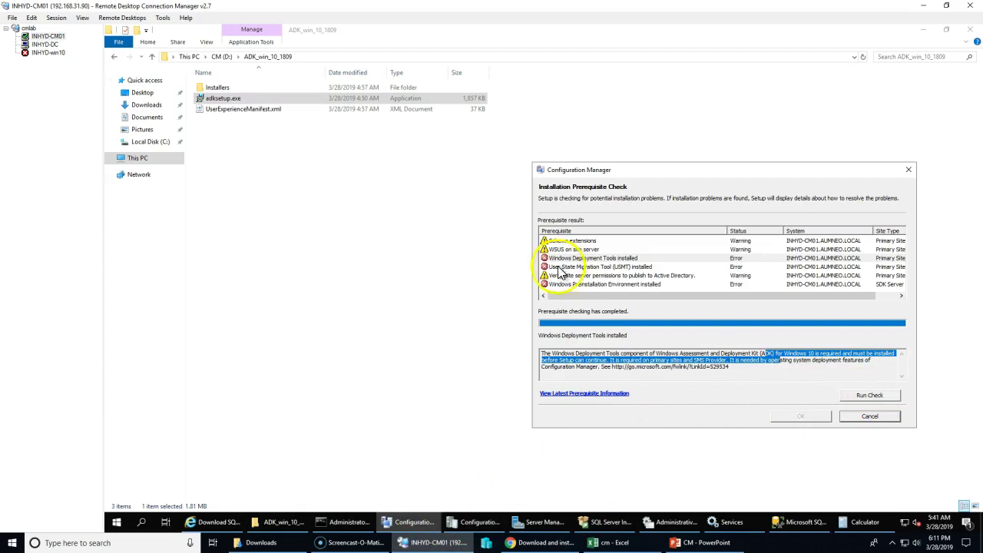
left_click(583, 266)
left_click(588, 284)
left_click(864, 400)
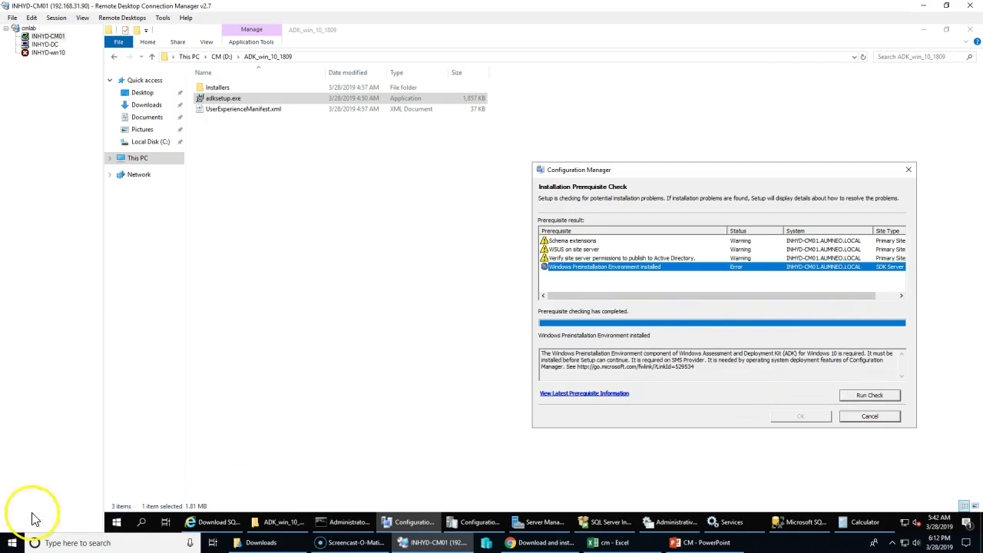
- Read the details of the Windows Preinstallation Environment prerequisite error
left_click(720, 358)
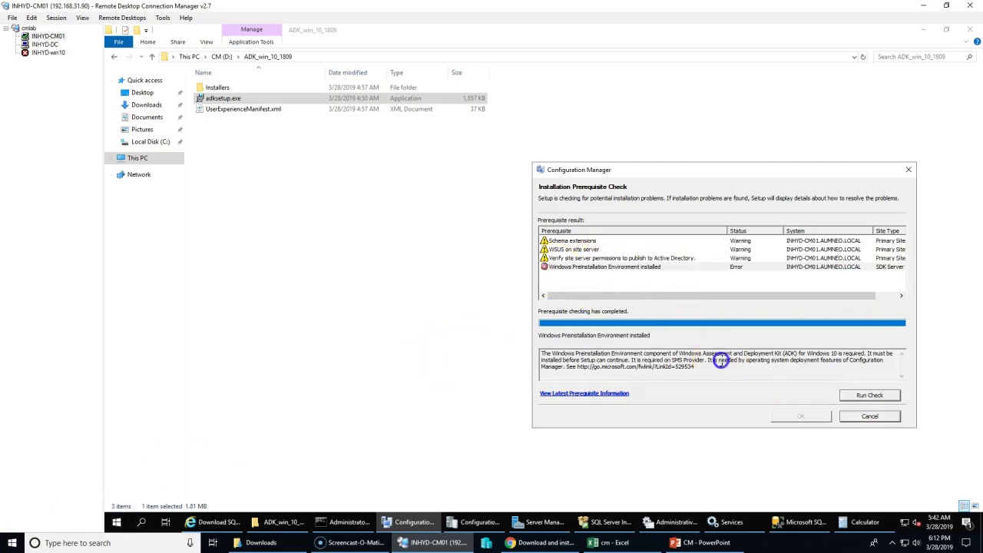
left_click_drag(634, 355, 781, 360)
left_click(827, 360)
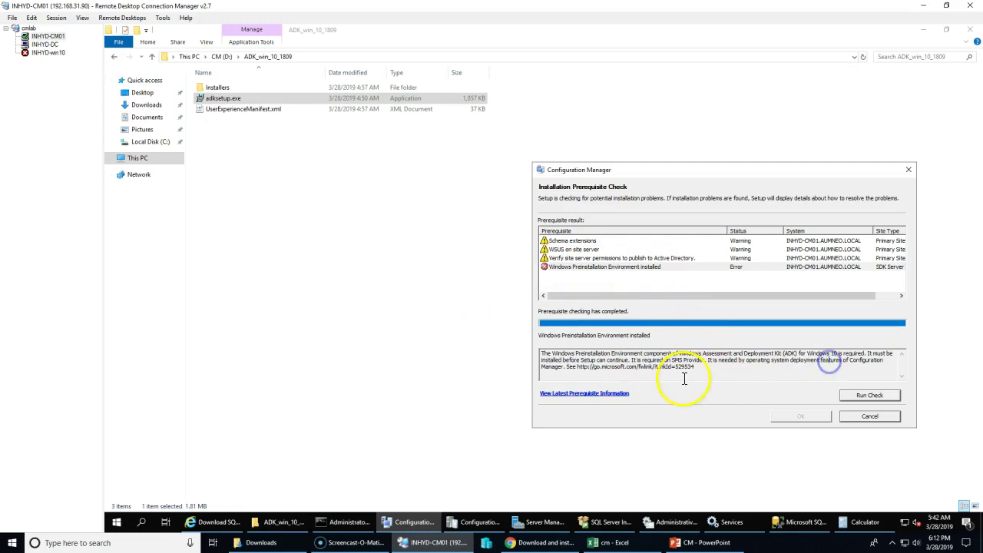
left_click_drag(689, 362, 550, 325)
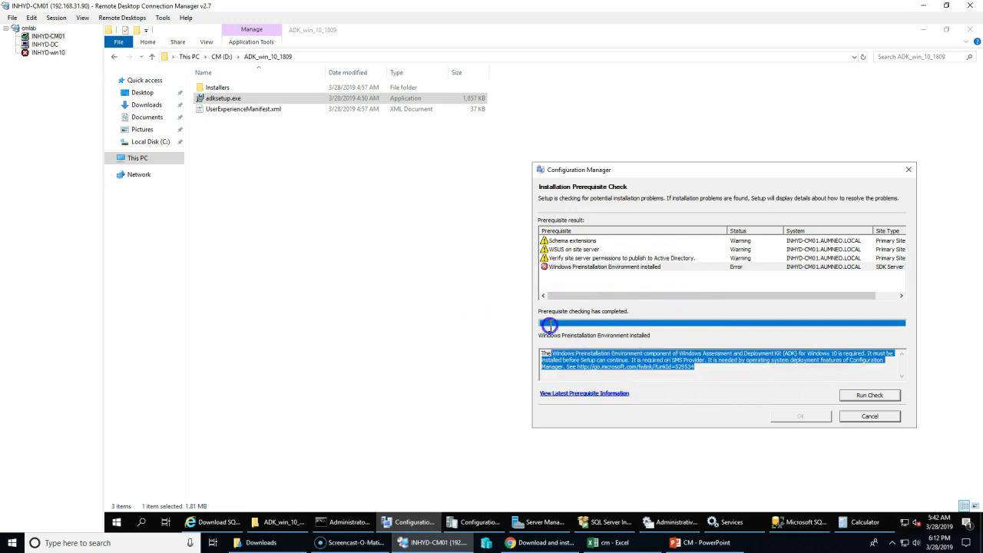
left_click(727, 378)
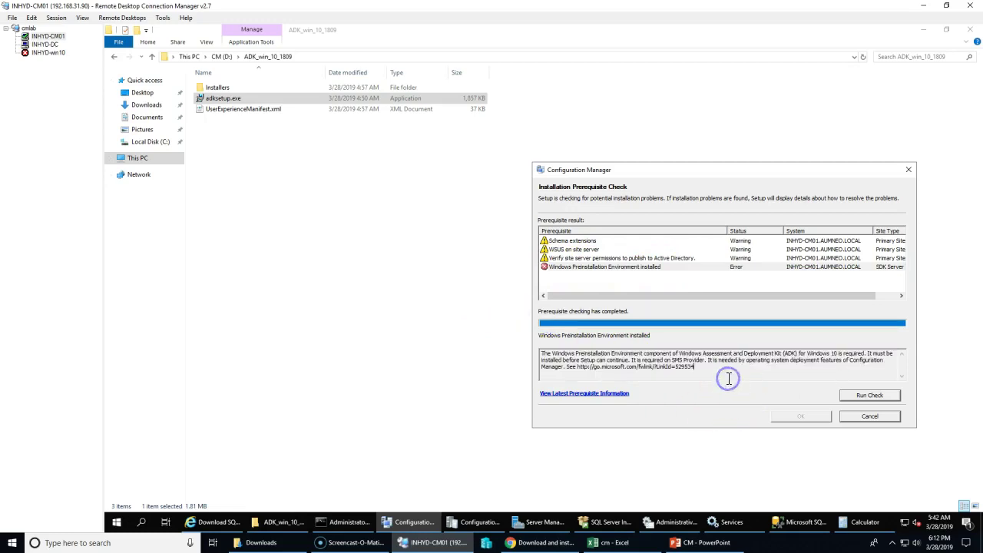
- Cancel the prerequisite check and close the Command Prompt and the other open windows on the server
left_click(864, 414)
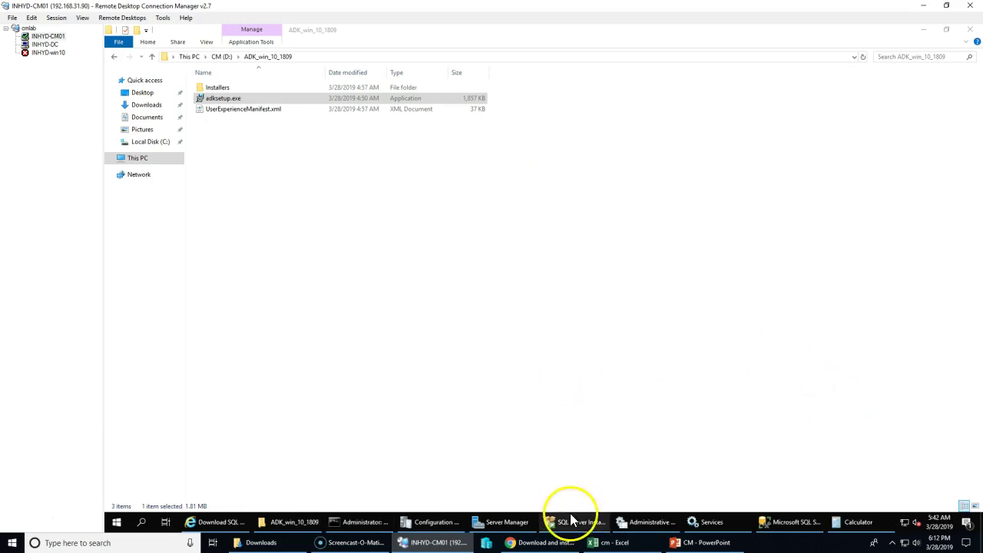
left_click(376, 525)
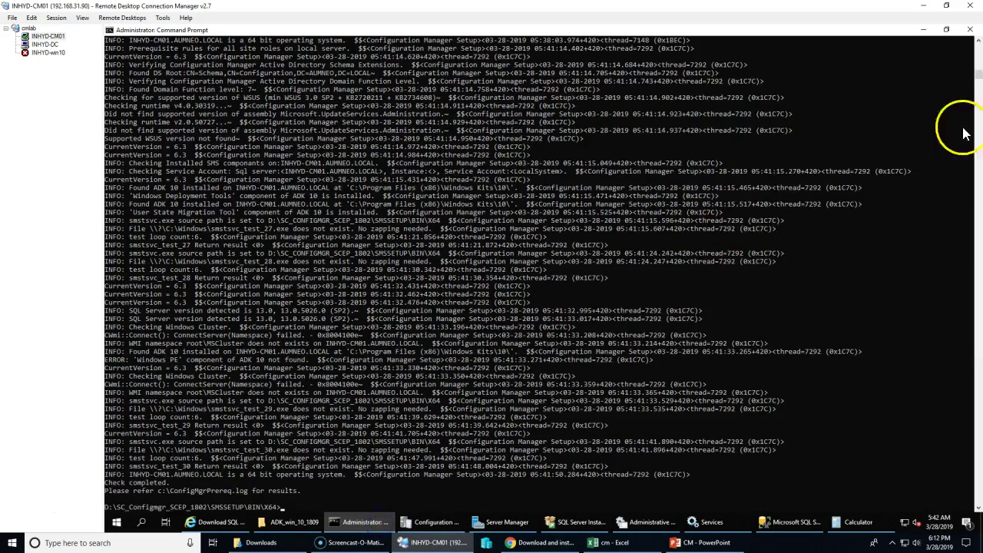
left_click(972, 34)
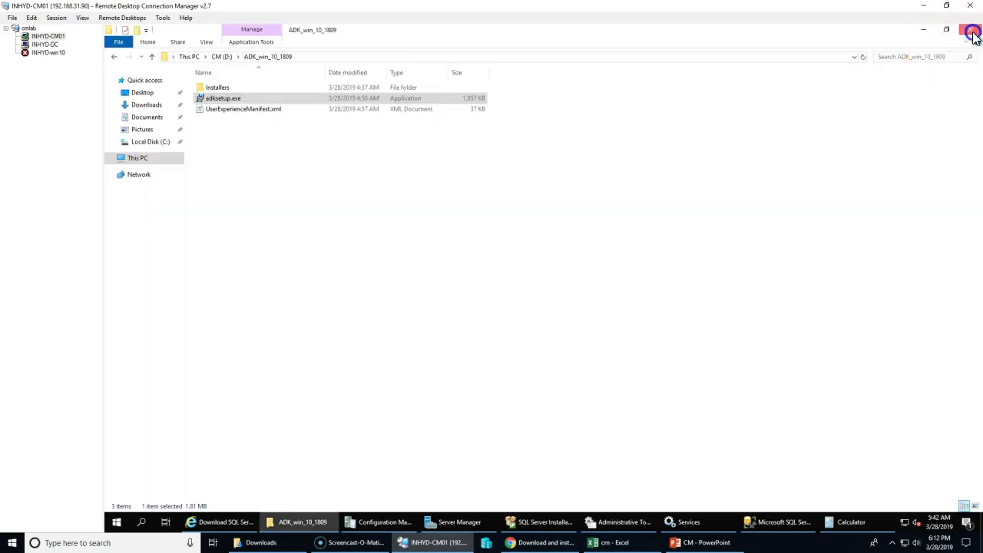
left_click(972, 34)
left_click(972, 34)
left_click(972, 34)
left_click(974, 38)
left_click(834, 127)
left_click(663, 52)
left_click(664, 52)
left_click(498, 30)
left_click(499, 31)
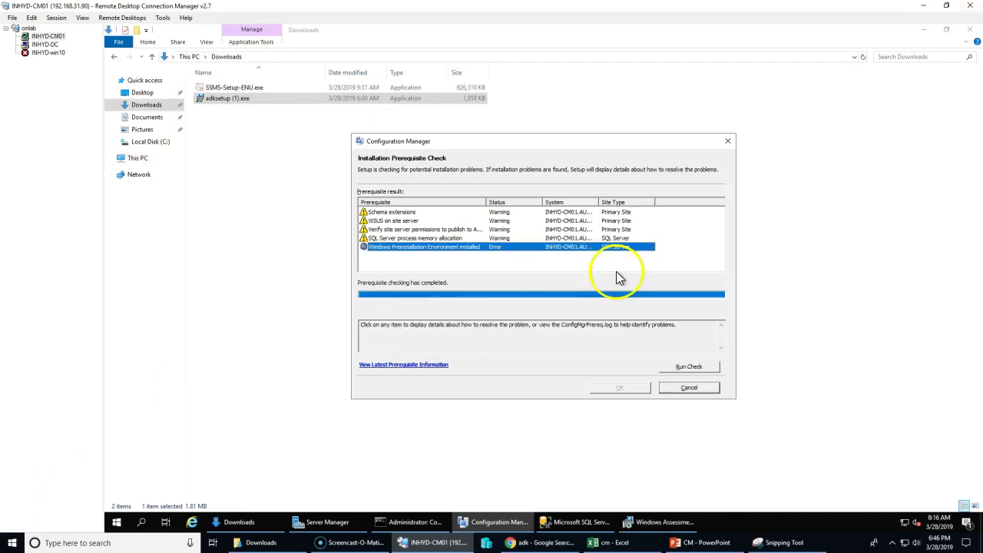
- Review the Windows Preinstallation Environment error details and look inside the ADK_win_10_1809 folder on drive D:
left_click(452, 247)
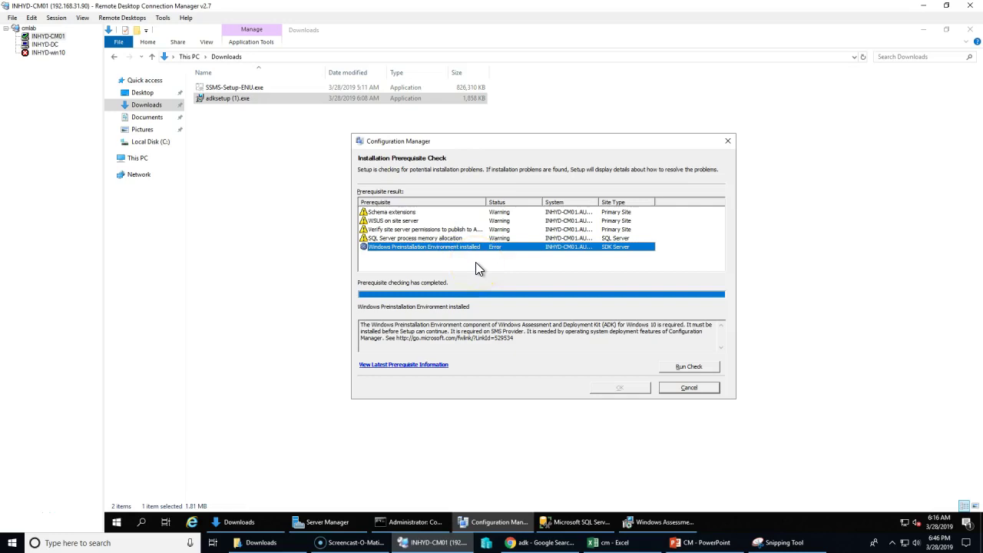
left_click(137, 159)
double_click(405, 164)
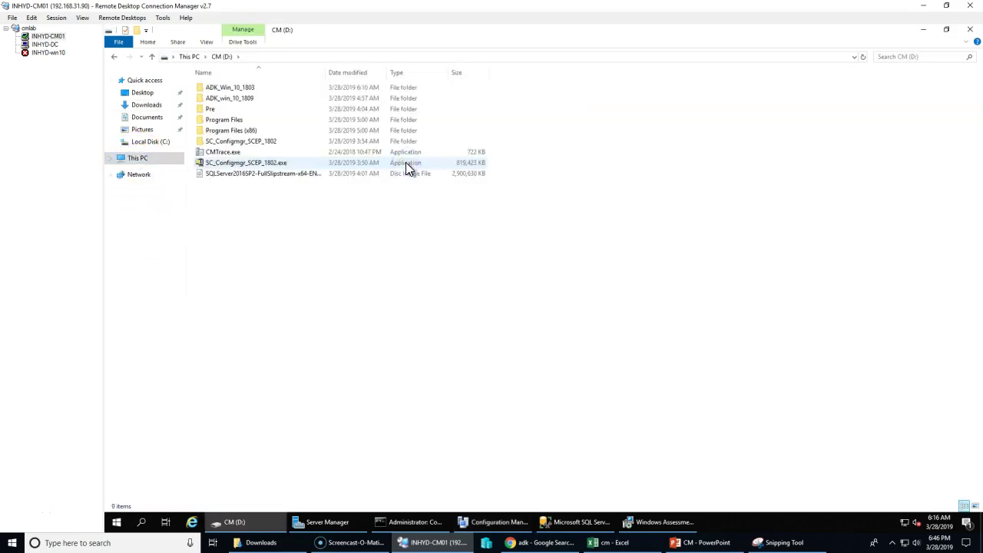
double_click(269, 100)
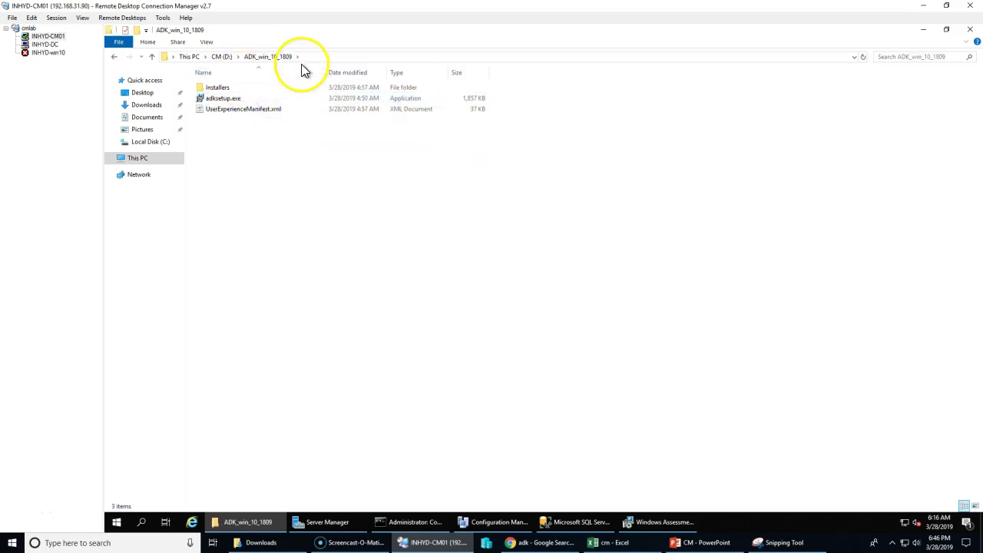
left_click(467, 418)
- Look inside the SC_Configmgr_SCEP_1802 folder on drive D: to check the Configuration Manager version
left_click(224, 56)
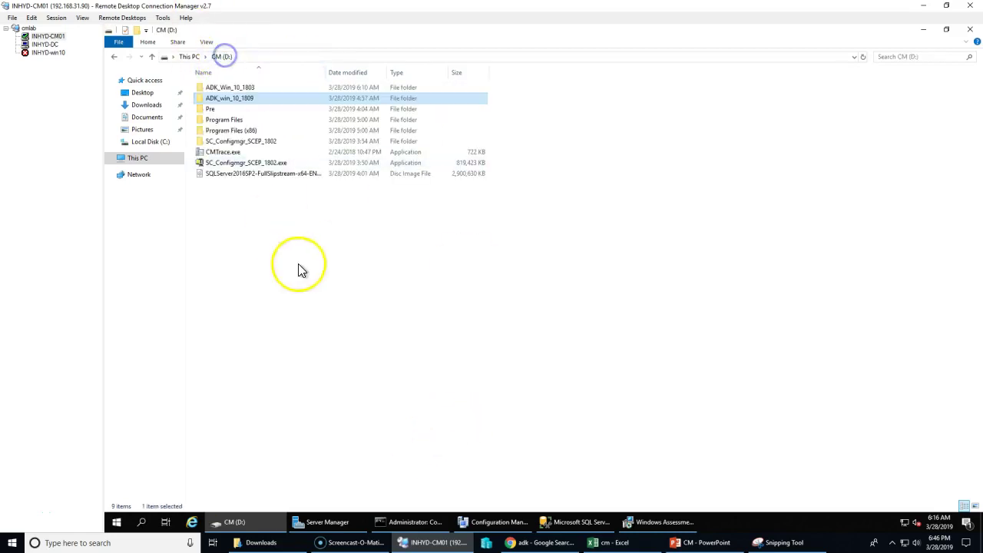
double_click(248, 142)
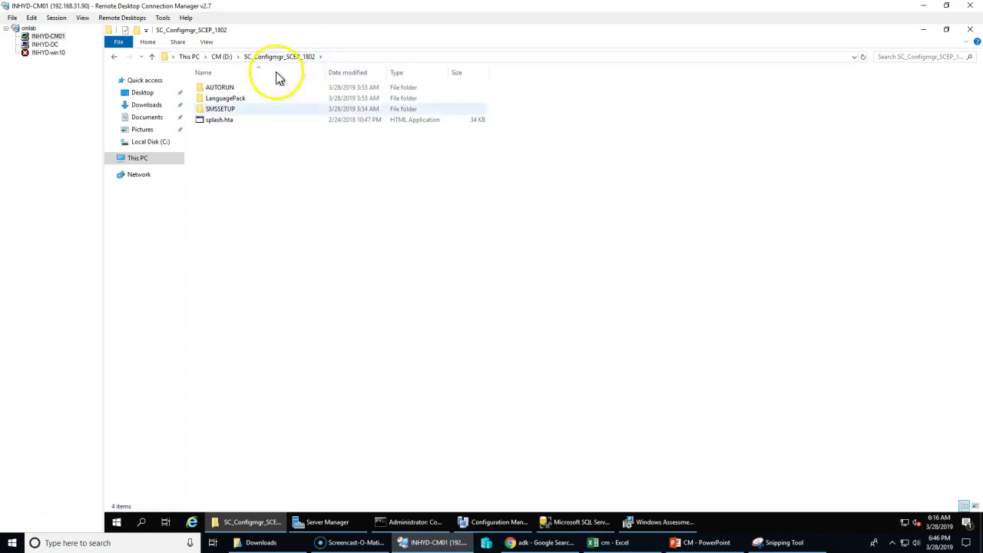
left_click(381, 412)
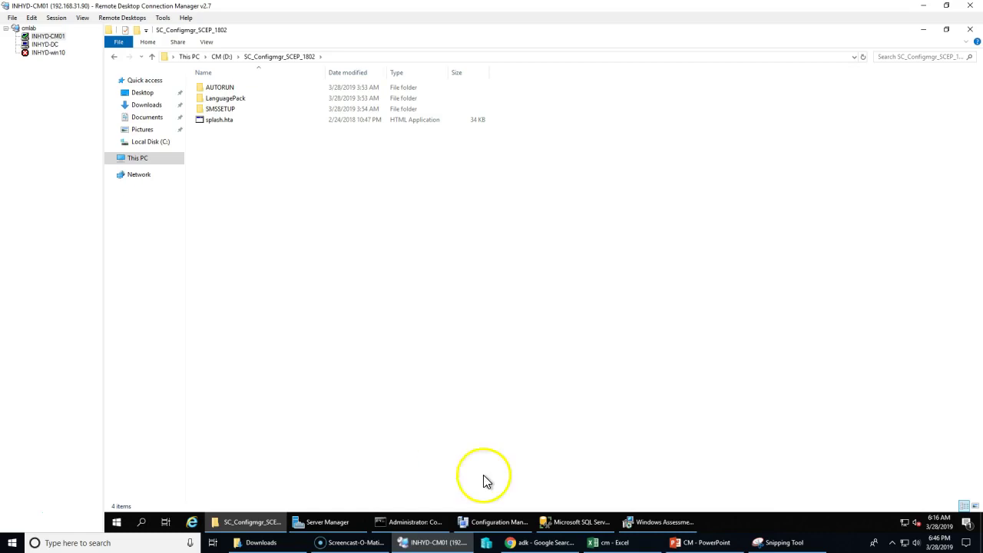
- Check the ADK_Win_10_1803 folder and the ADK download progress, and close the downloader after completion
left_click(225, 58)
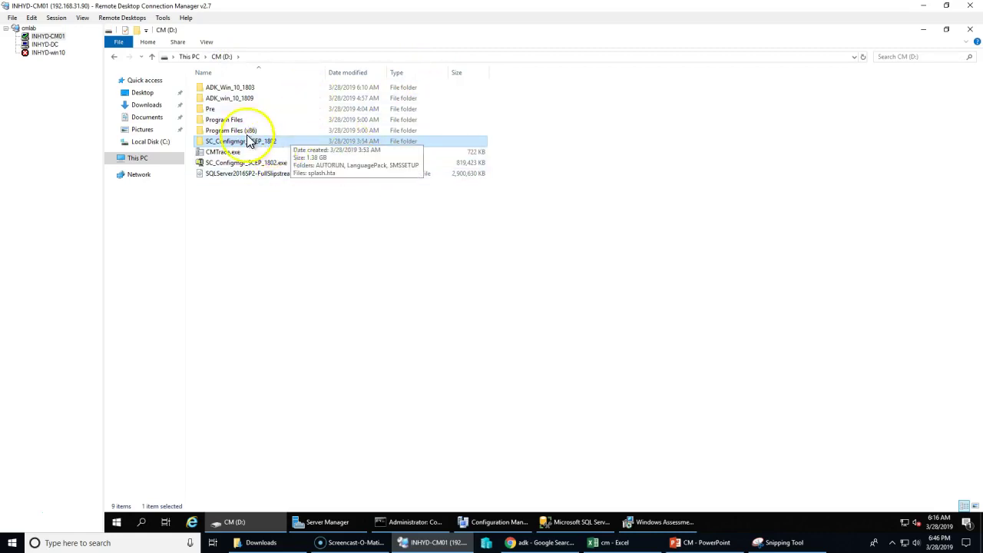
double_click(249, 89)
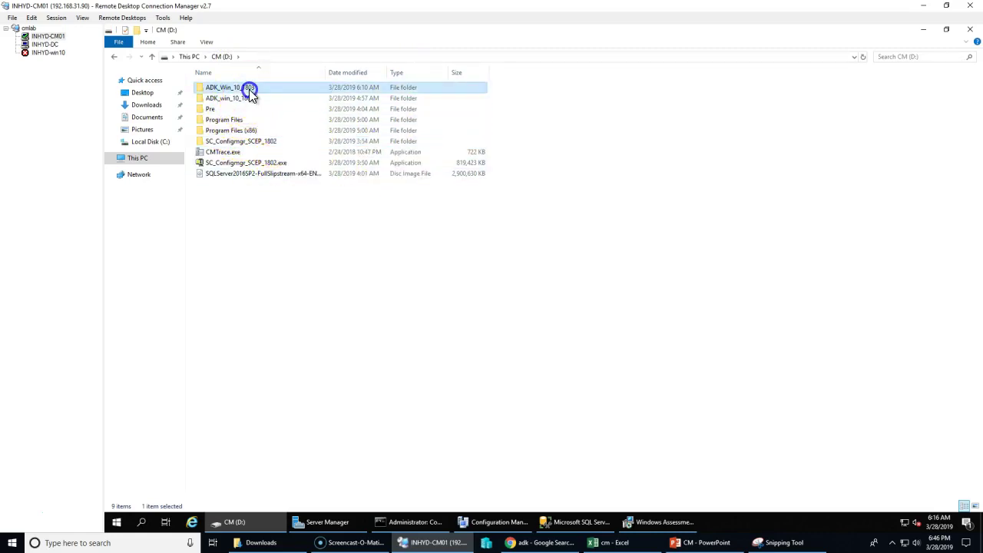
left_click(642, 530)
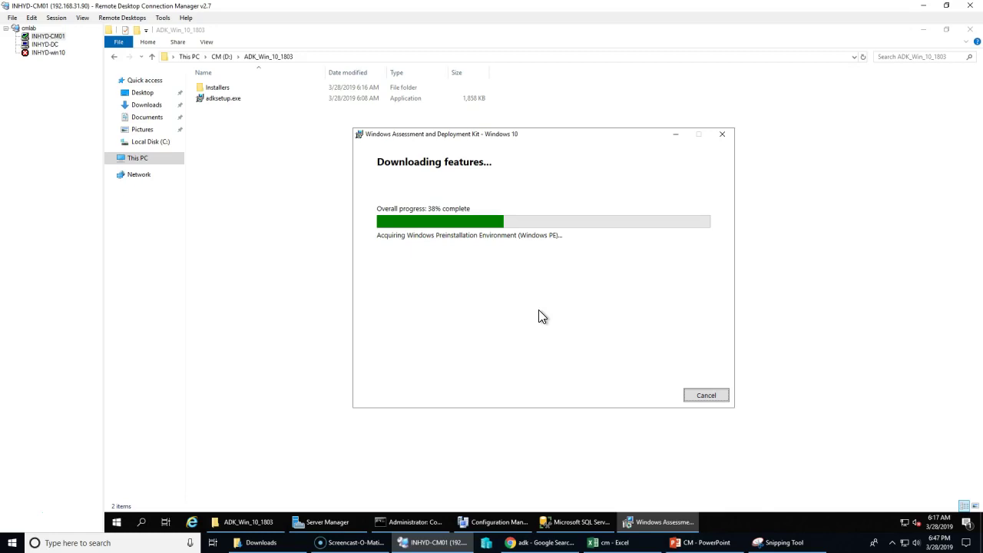
left_click(223, 57)
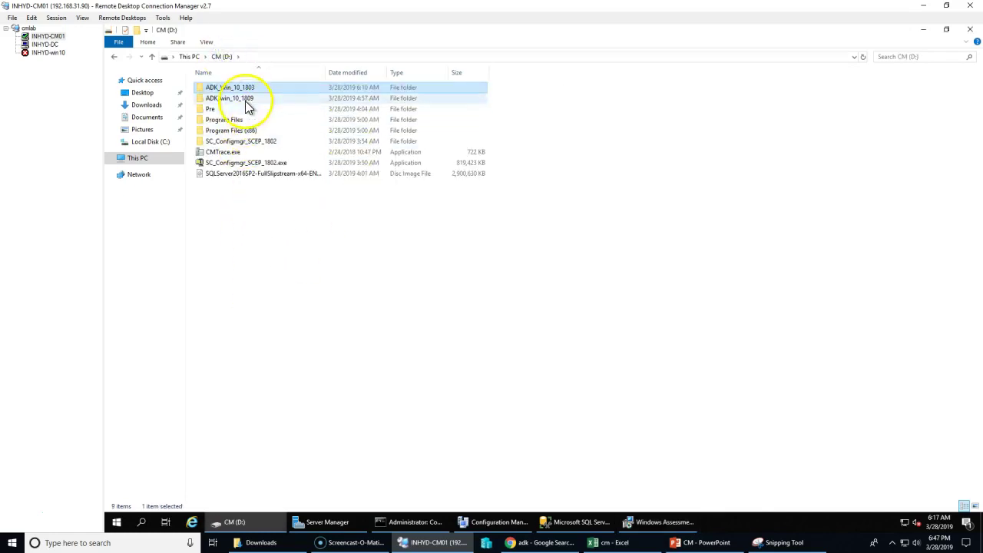
left_click(246, 101)
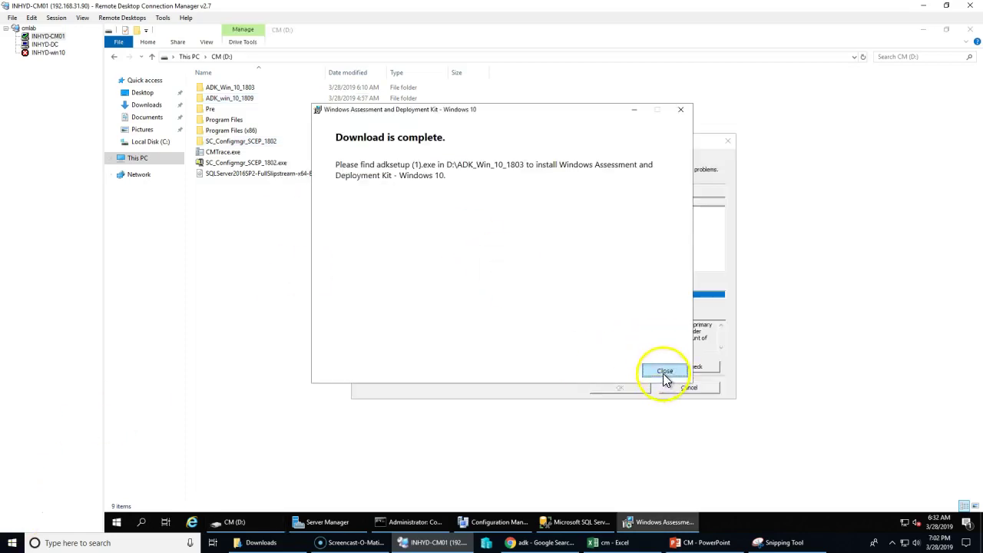
left_click(664, 371)
- Run adksetup.exe from the ADK_Win_10_1803 folder, keep sending anonymous usage data set to Yes, and start installing the features
left_click(297, 306)
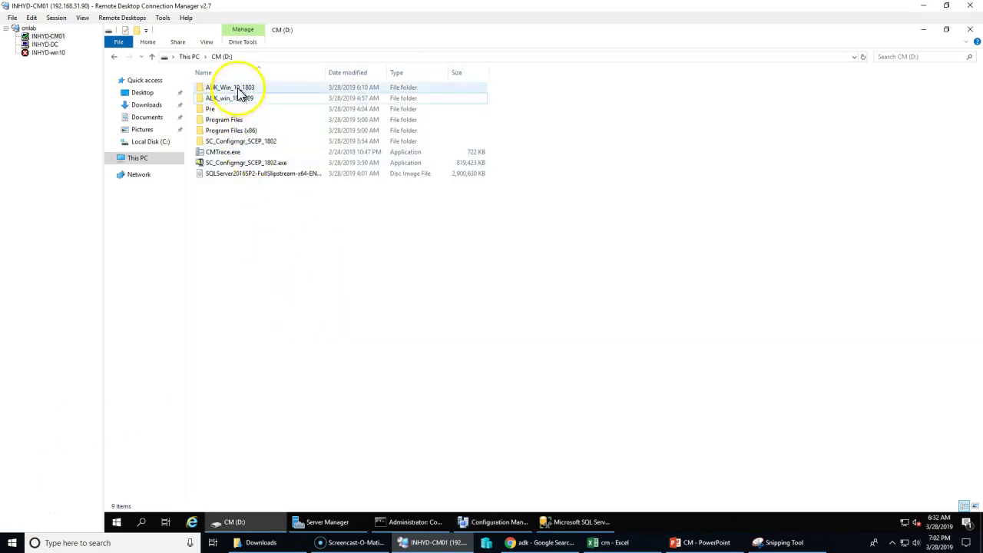
double_click(230, 88)
left_click(218, 101)
double_click(218, 101)
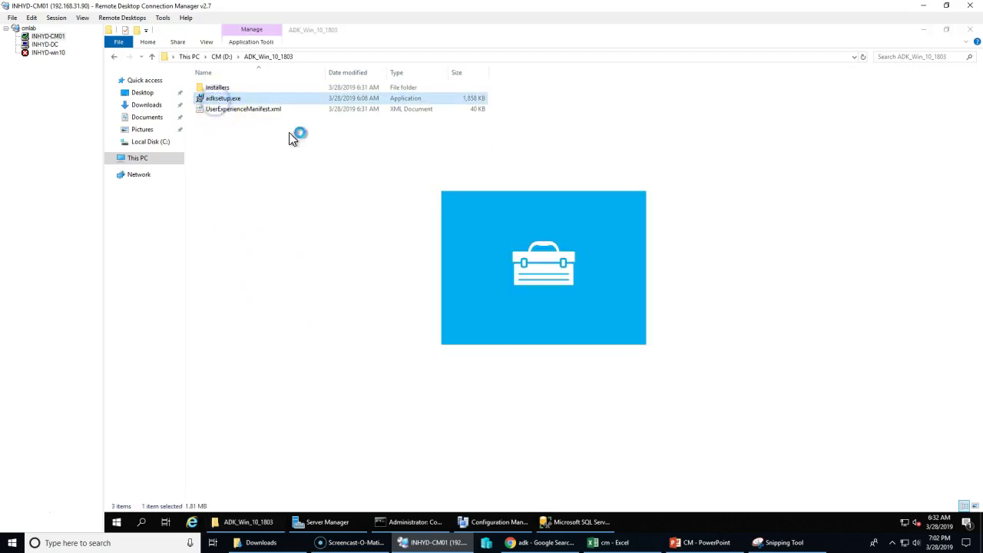
left_click(654, 397)
left_click(663, 395)
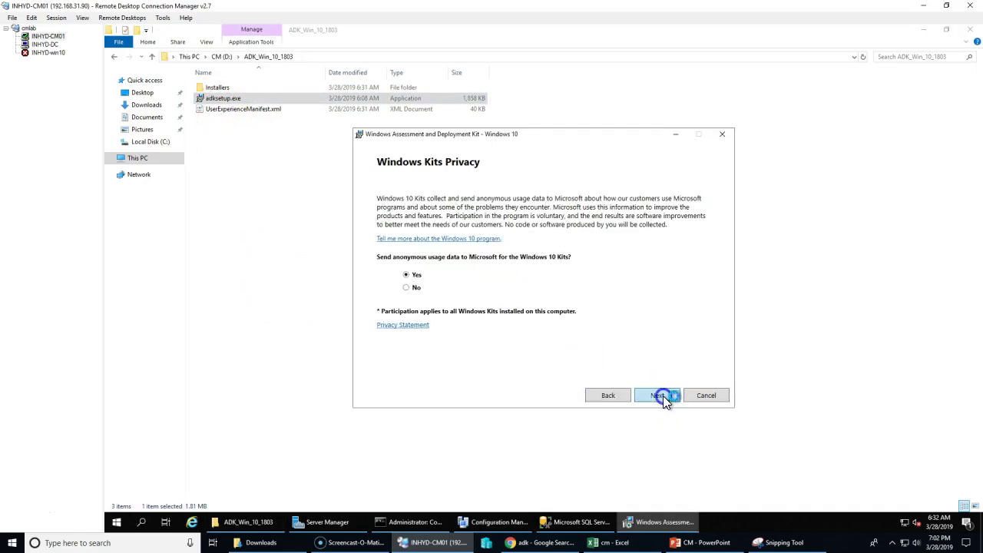
left_click(663, 396)
left_click(704, 393)
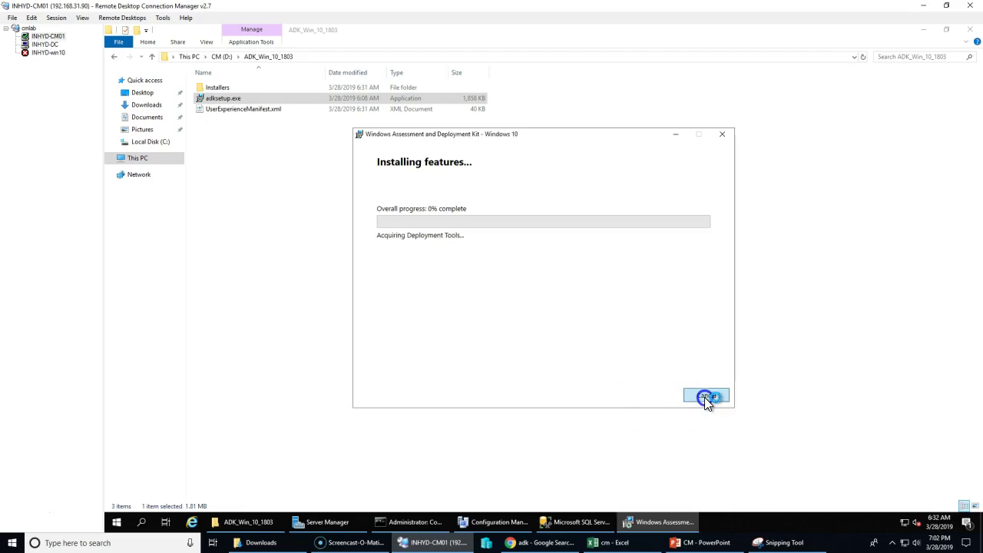
- Cancel the running ADK installation, restart adksetup.exe, and proceed with the default install path and license acceptance to the feature selection
left_click(539, 303)
left_click(706, 396)
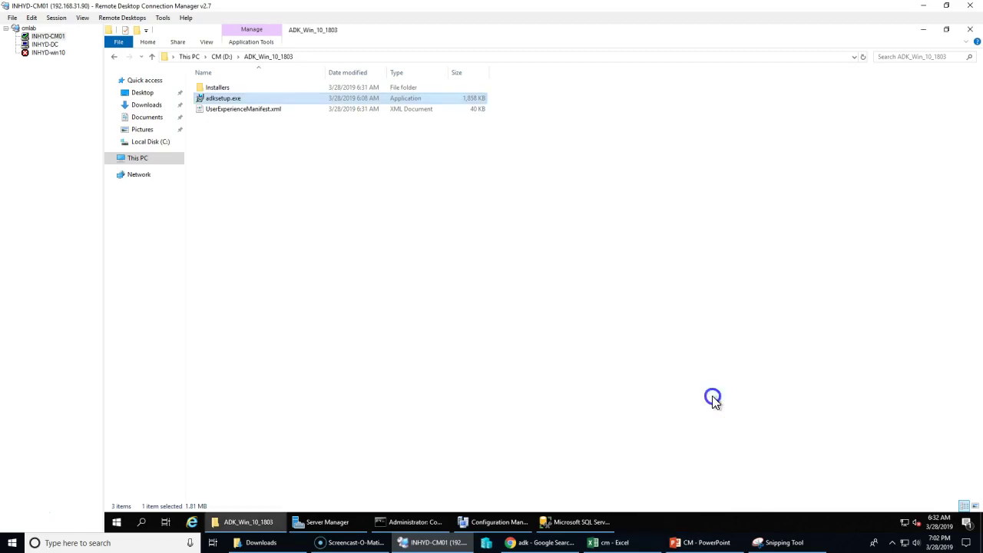
double_click(235, 97)
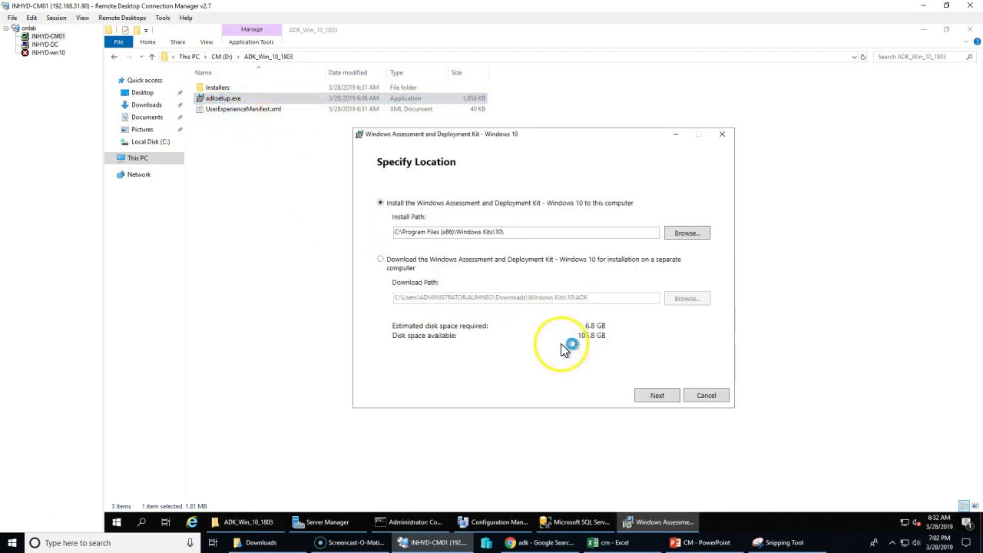
left_click(654, 397)
left_click(656, 397)
left_click(657, 396)
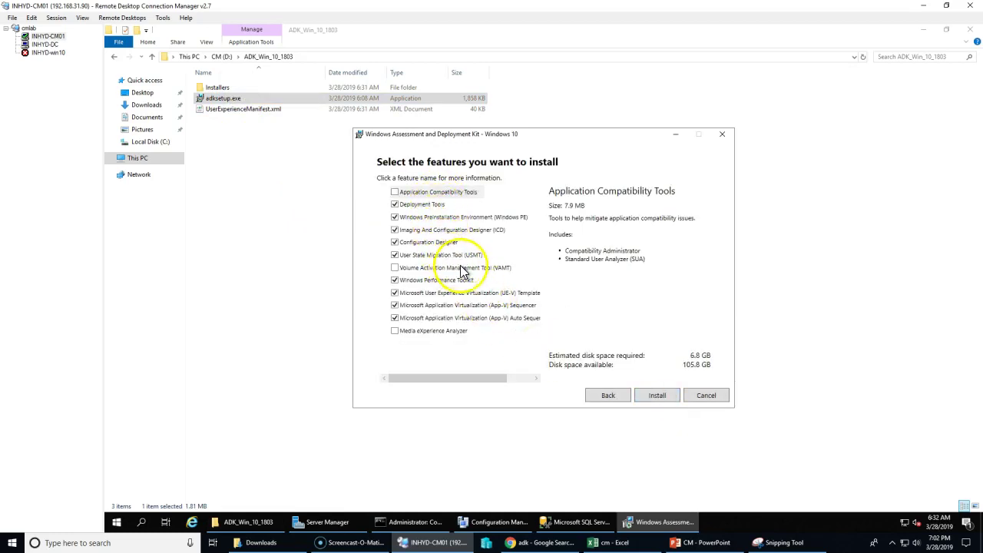
- Exclude Microsoft Application Virtualization (App-V) Sequencer and App-V Auto Sequencer from the ADK features and start the installation
left_click(461, 319)
left_click(463, 306)
left_click(384, 306)
left_click(384, 318)
left_click(407, 292)
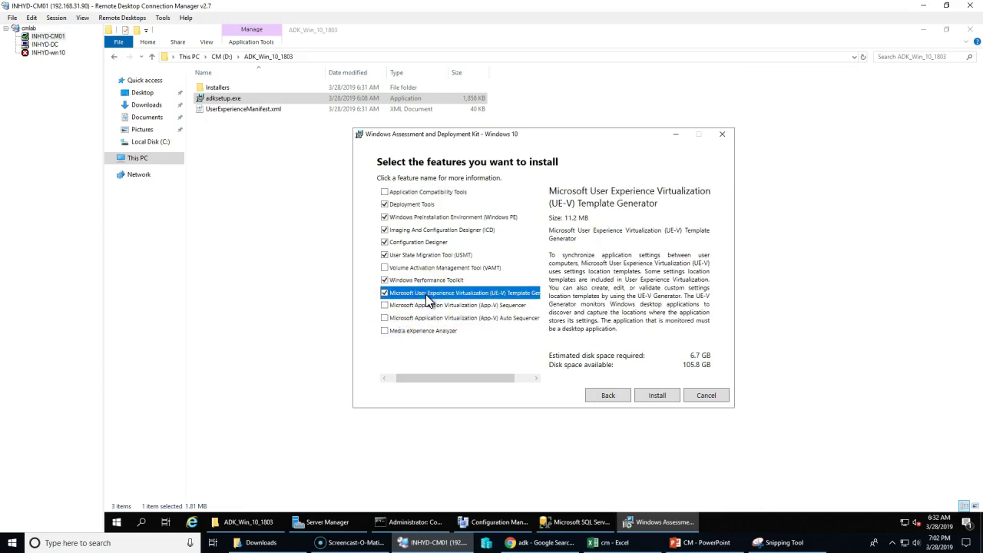
left_click(658, 396)
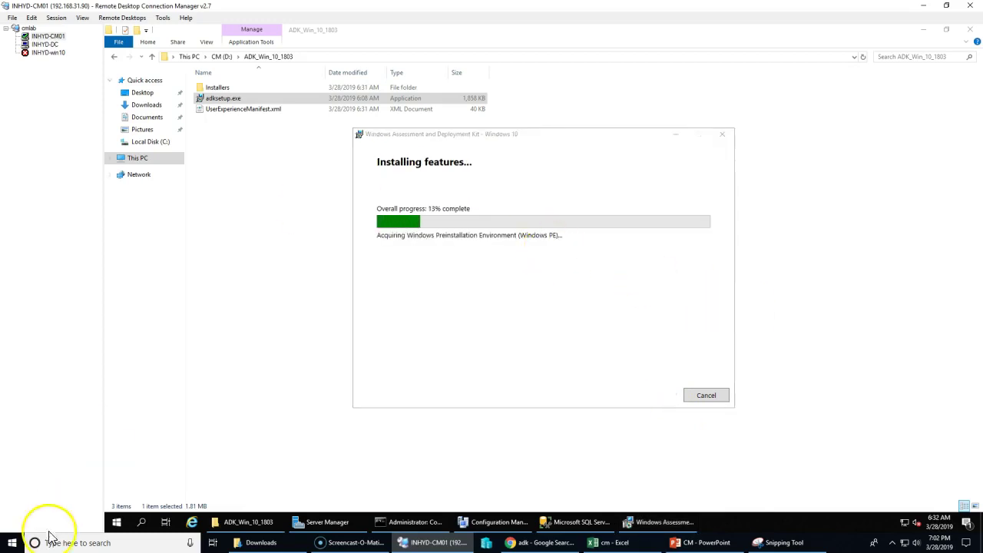
- Bring up the Configuration Manager prerequisite check and review the Windows Preinstallation Environment error details while the ADK installs
left_click(500, 523)
left_click(423, 246)
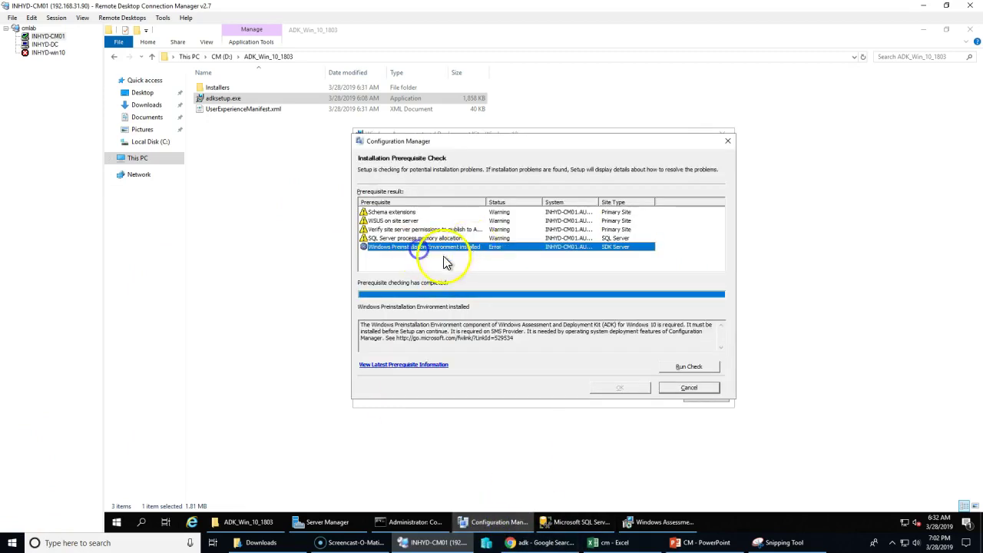
left_click_drag(662, 146, 538, 113)
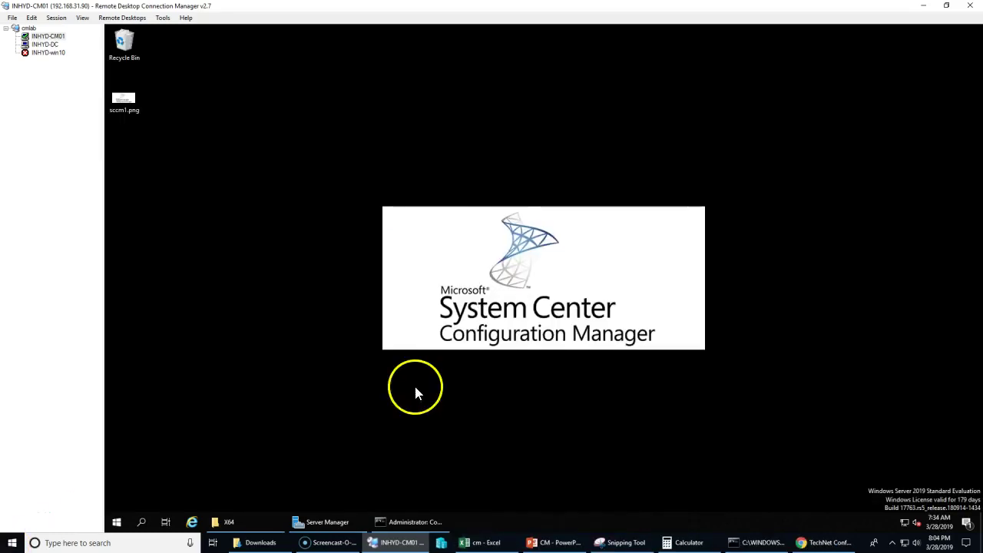
- Open drive D: and look inside the ADK_win_10_1809 folder
left_click(252, 522)
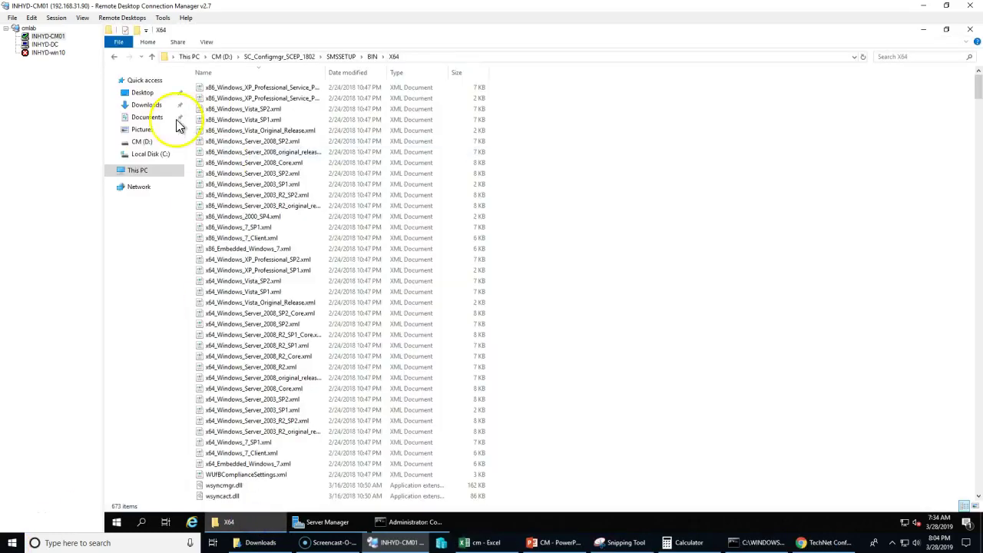
left_click(150, 154)
left_click(142, 170)
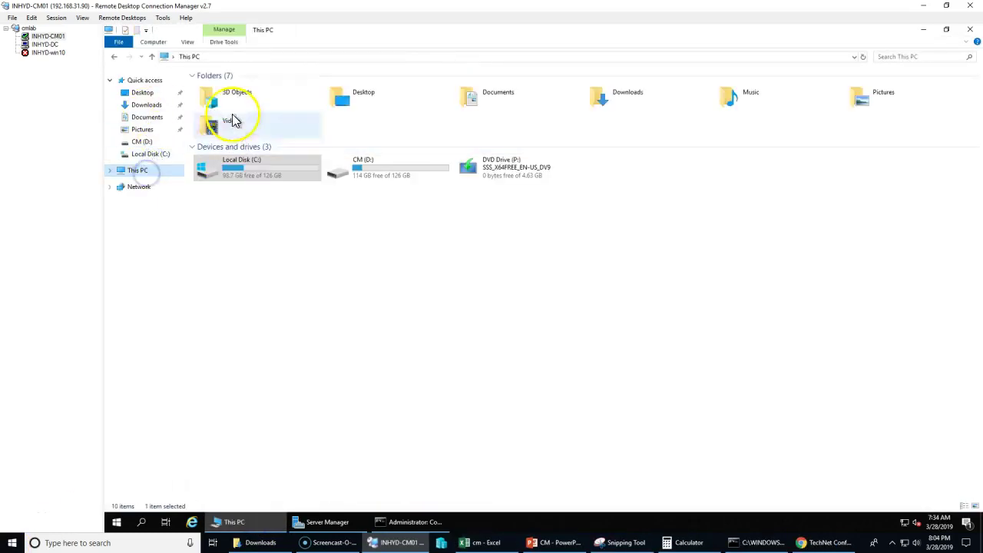
double_click(369, 177)
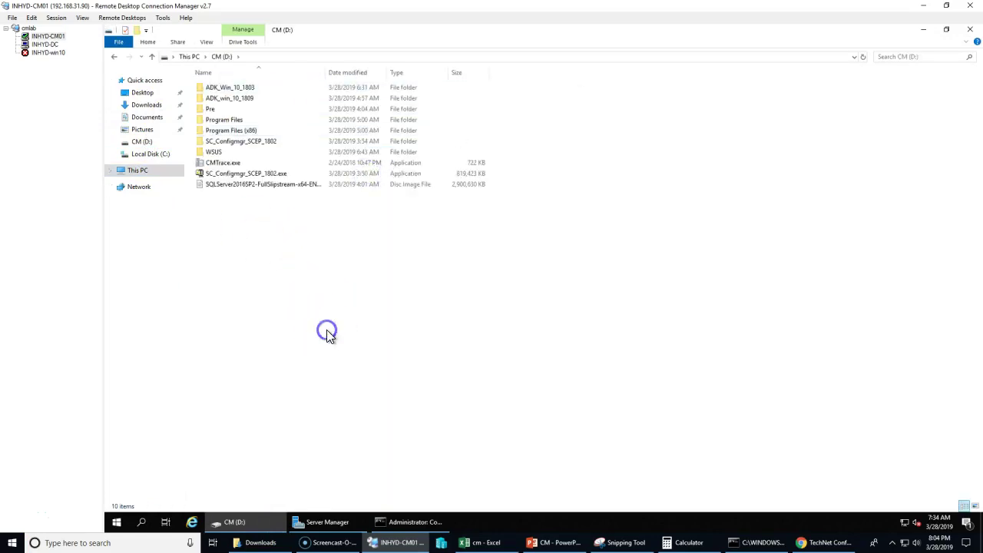
double_click(231, 98)
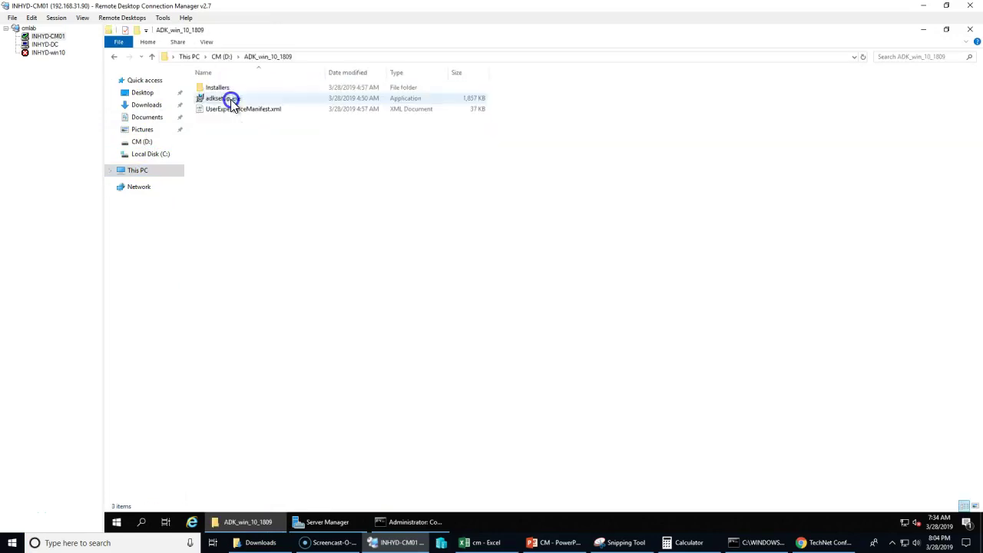
left_click(225, 56)
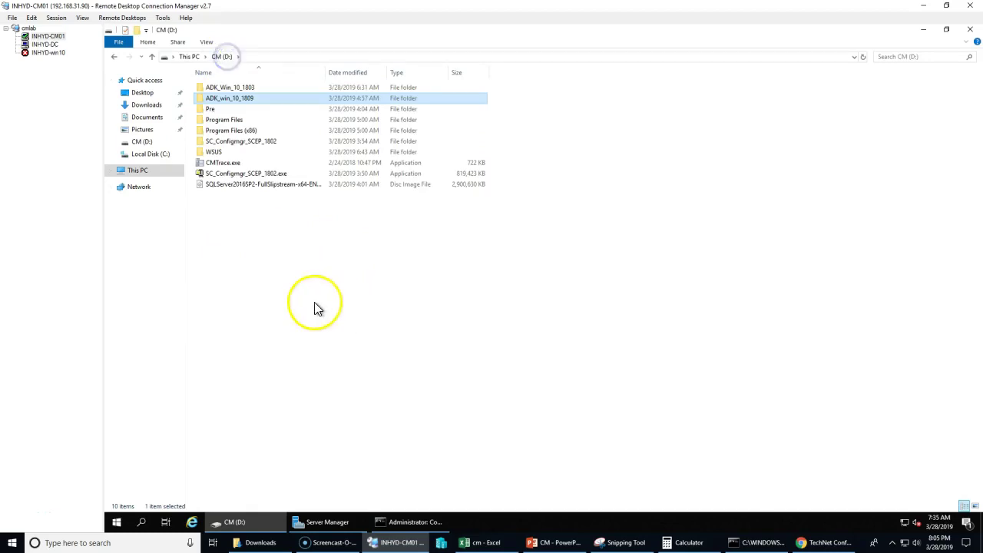
- Compare the ADK_Win_10_1803 and ADK_win_10_1809 folders with SC_Configmgr_SCEP_1802, and look at adksetup.exe in the 1803 folder
left_click(275, 144)
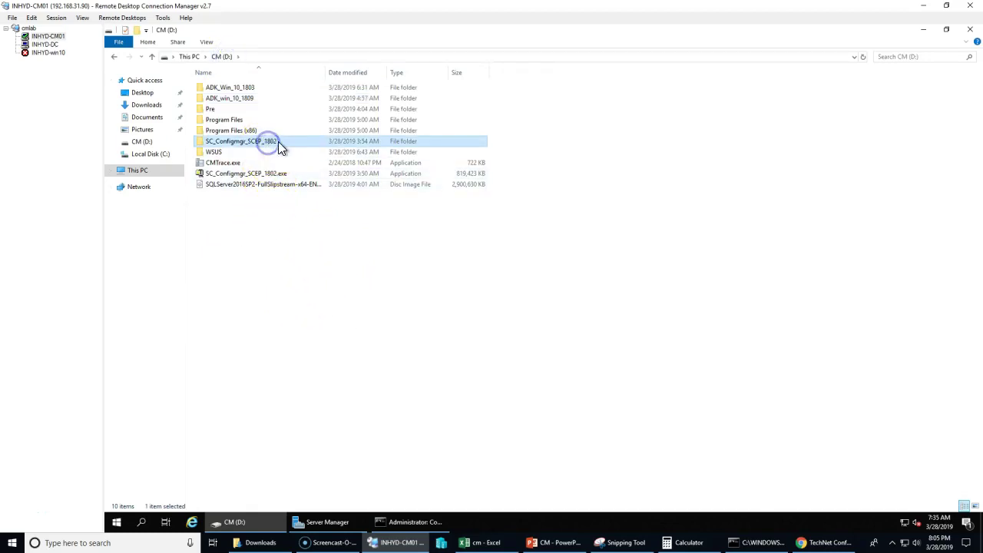
left_click(245, 98)
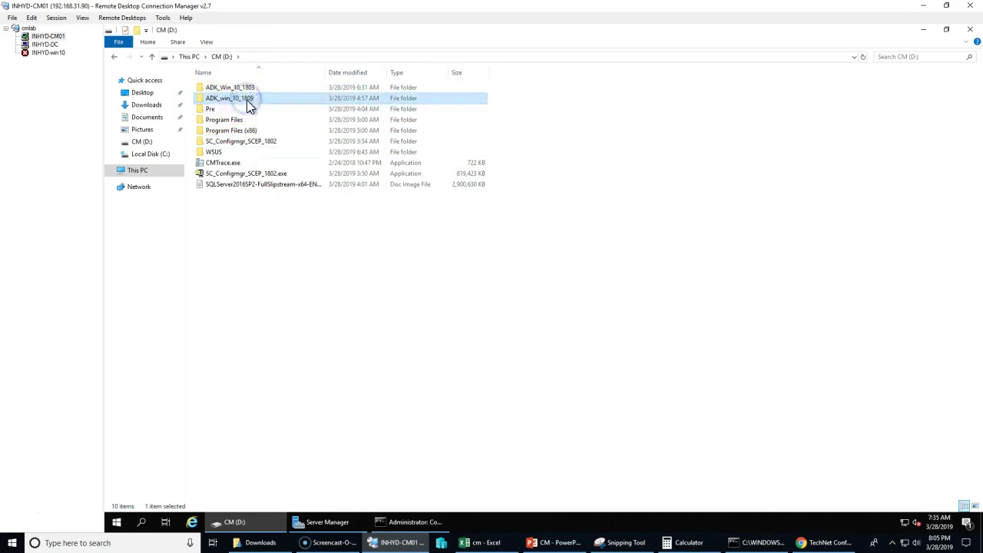
double_click(246, 88)
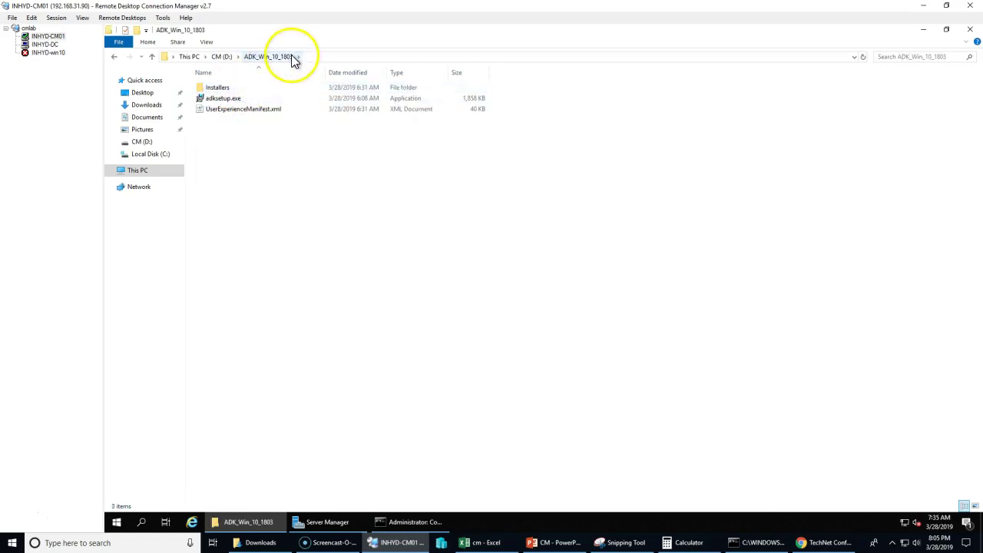
left_click(222, 57)
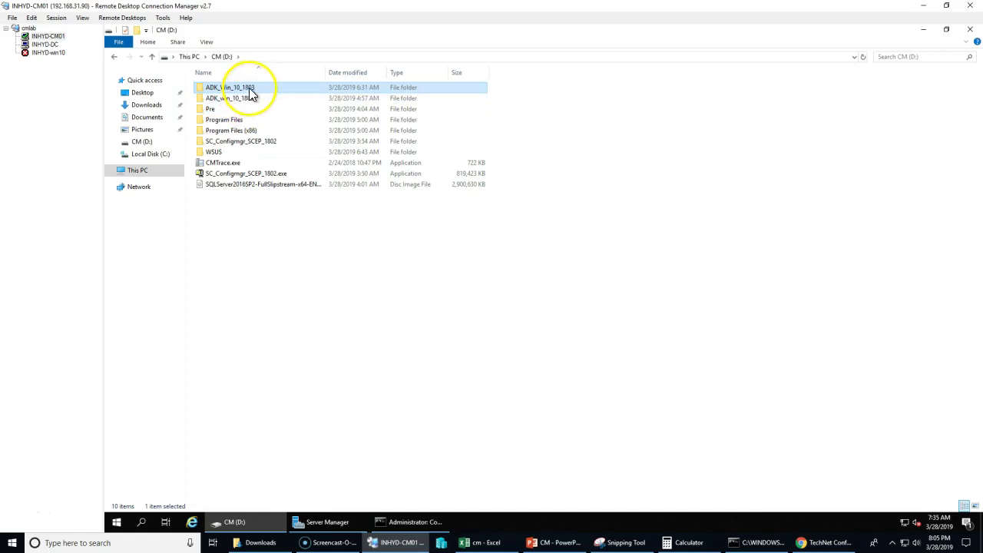
left_click(257, 143)
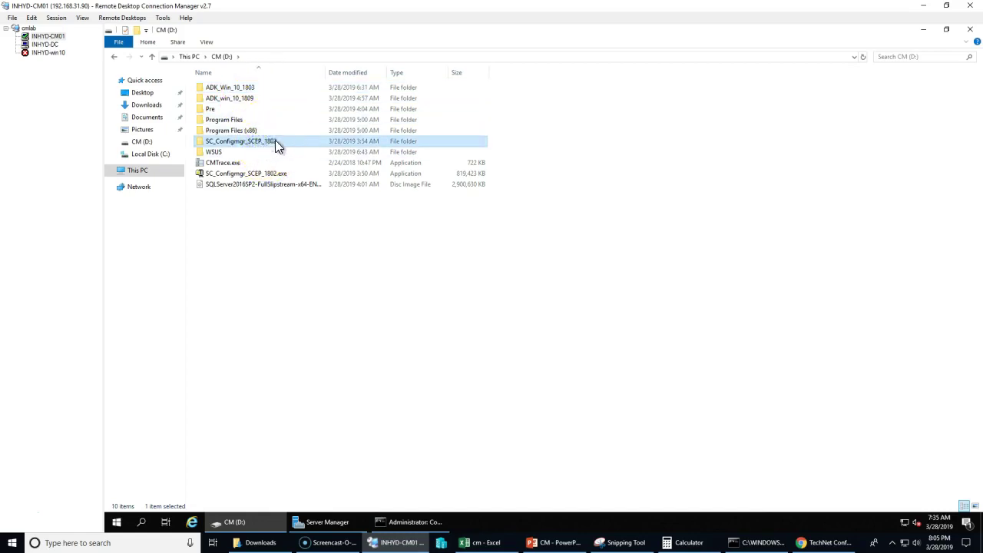
left_click(241, 99)
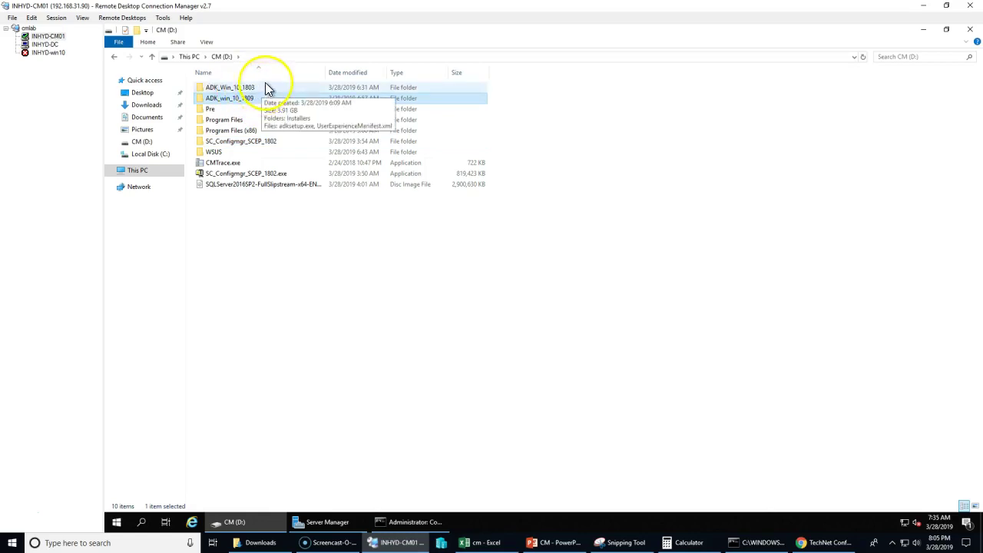
double_click(265, 87)
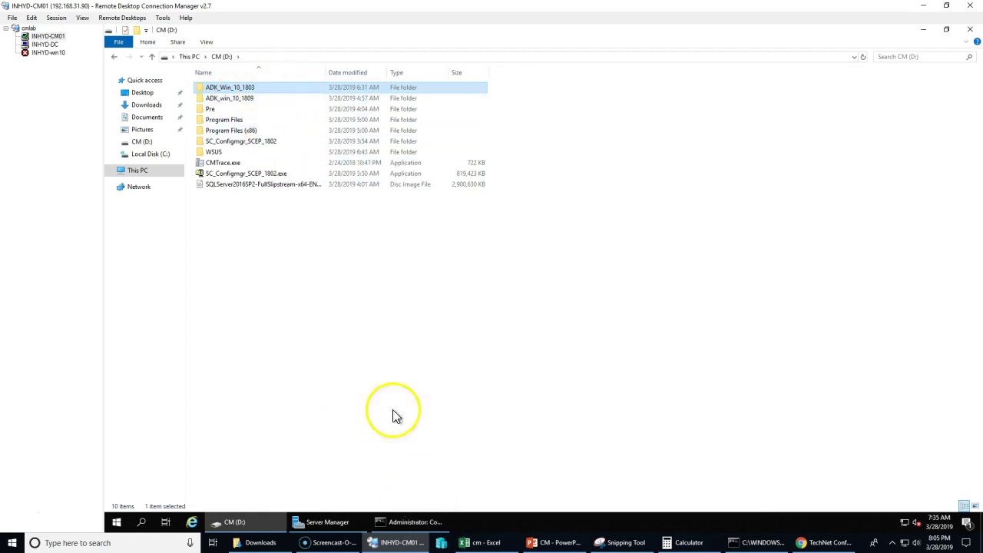
double_click(251, 89)
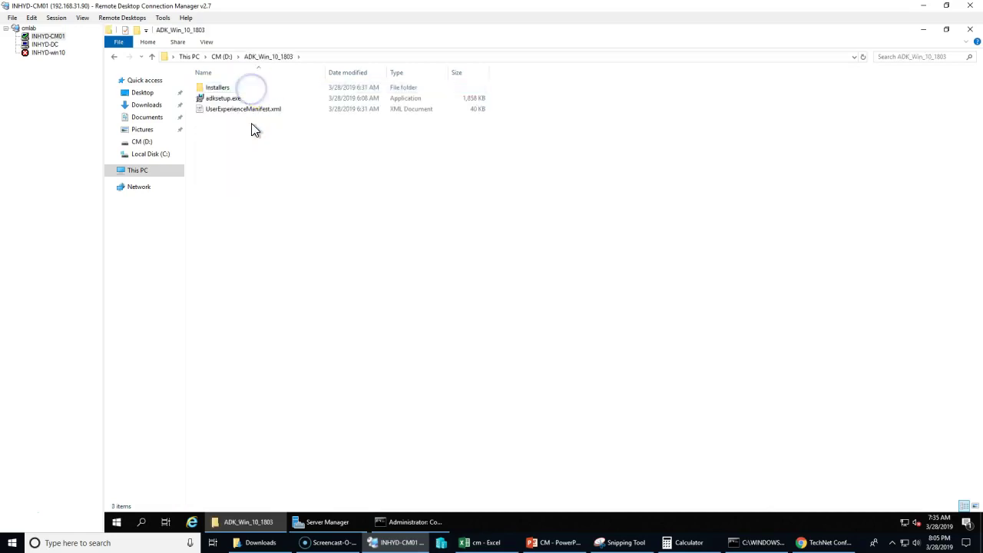
left_click(231, 100)
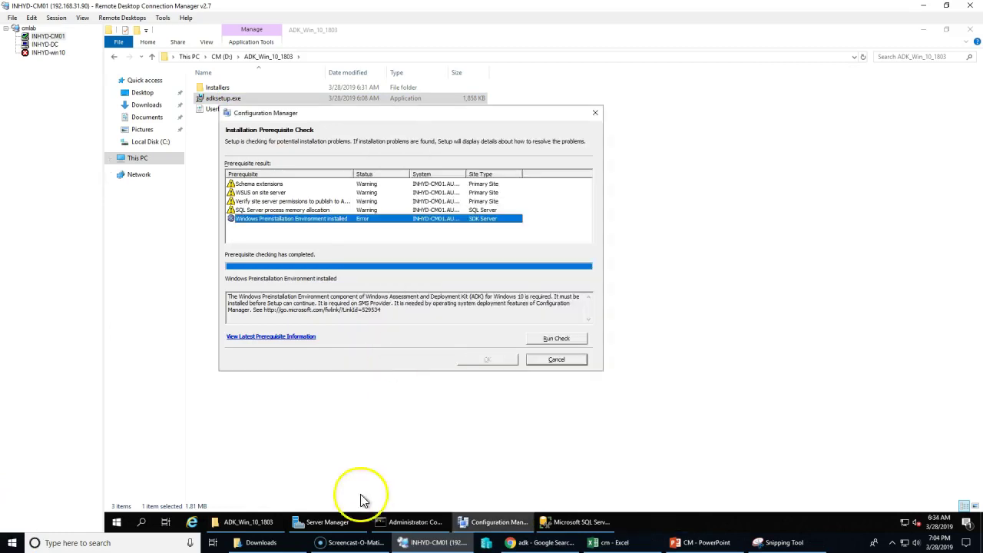
- Rerun the Configuration Manager prerequisite check and look at the ADK folders on drive D:
left_click(566, 338)
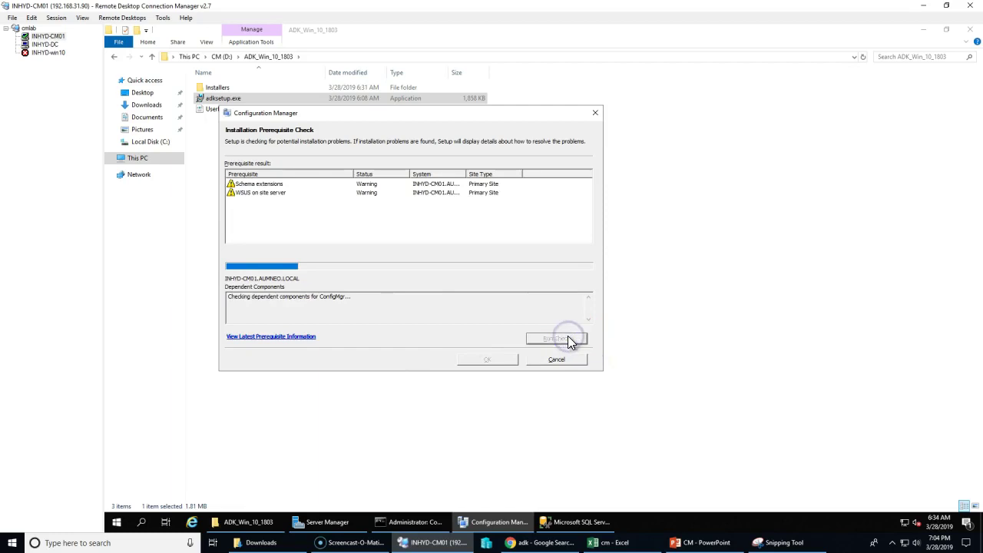
left_click_drag(446, 116, 496, 126)
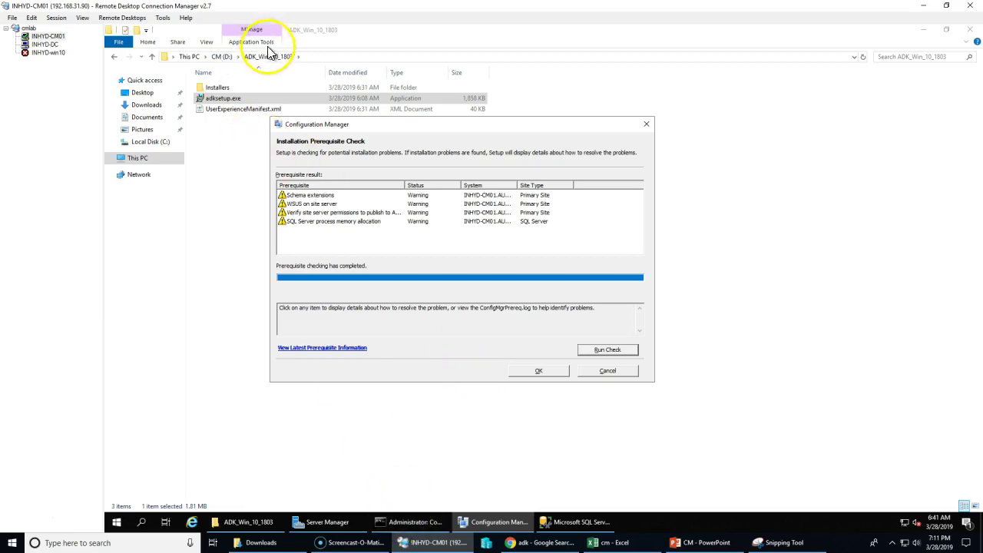
left_click(221, 56)
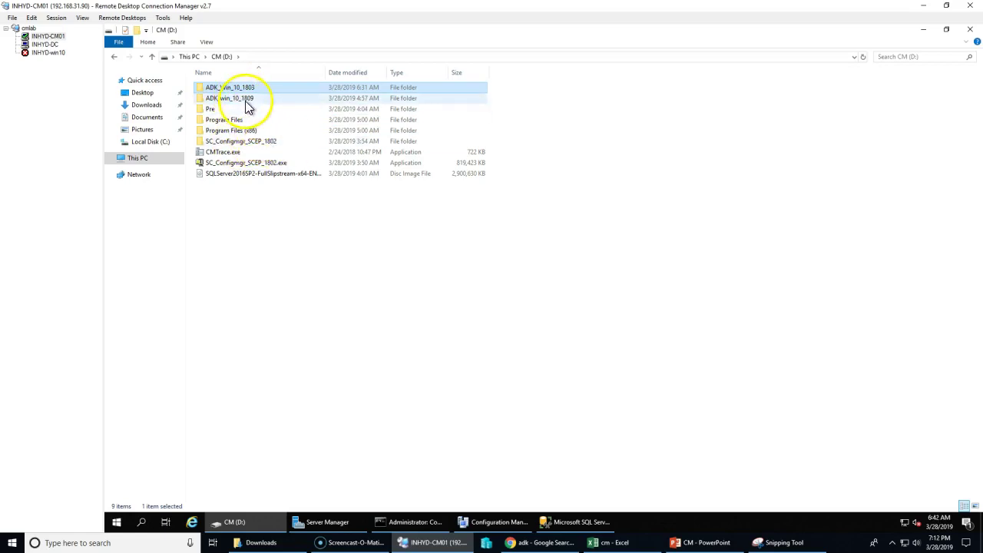
left_click(246, 99)
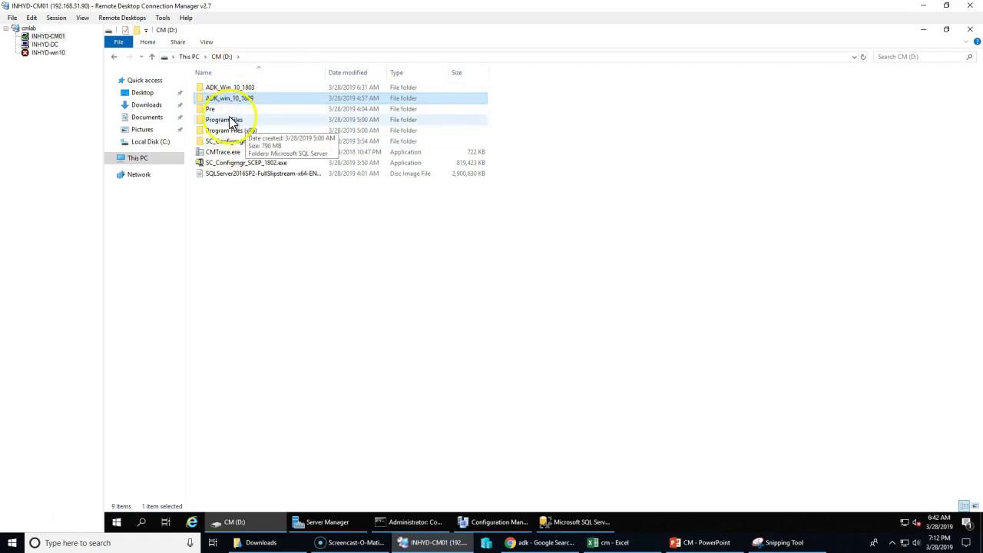
- Review the details of the Schema extensions and WSUS on site server warnings in the prerequisite check
left_click(491, 522)
left_click(315, 195)
left_click(314, 204)
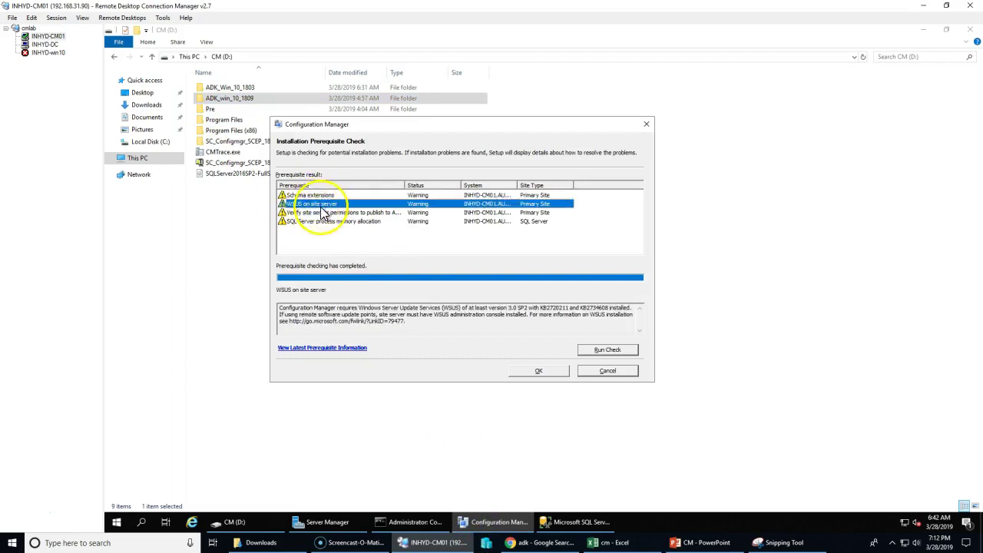
left_click(327, 206)
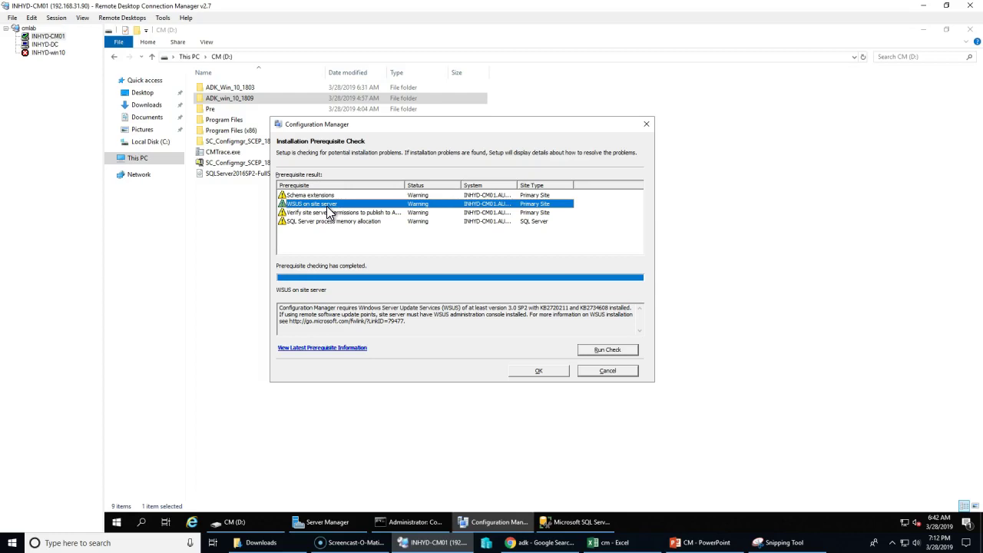
- Start the Add Roles and Features wizard in Server Manager and choose INHYD-CM01 as the destination server
left_click(352, 523)
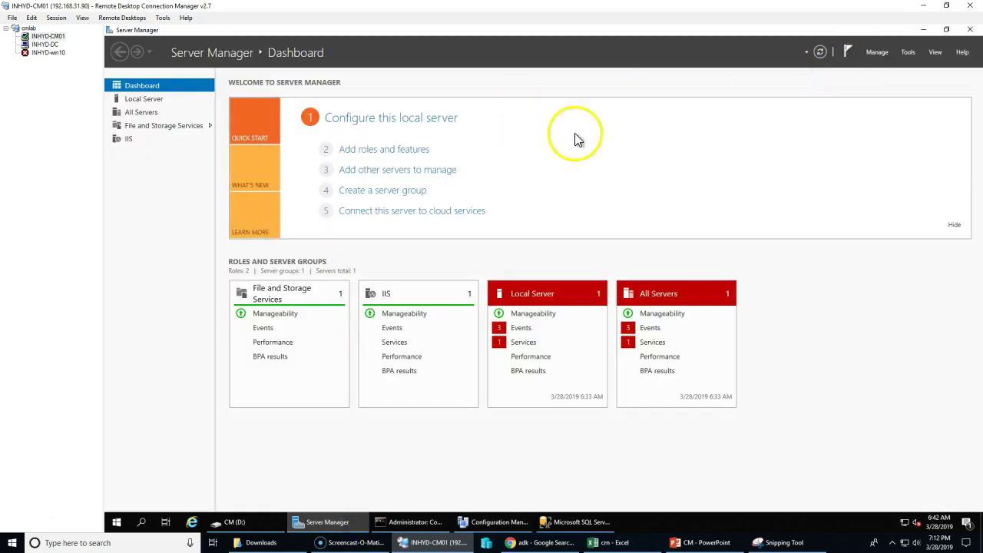
left_click(142, 112)
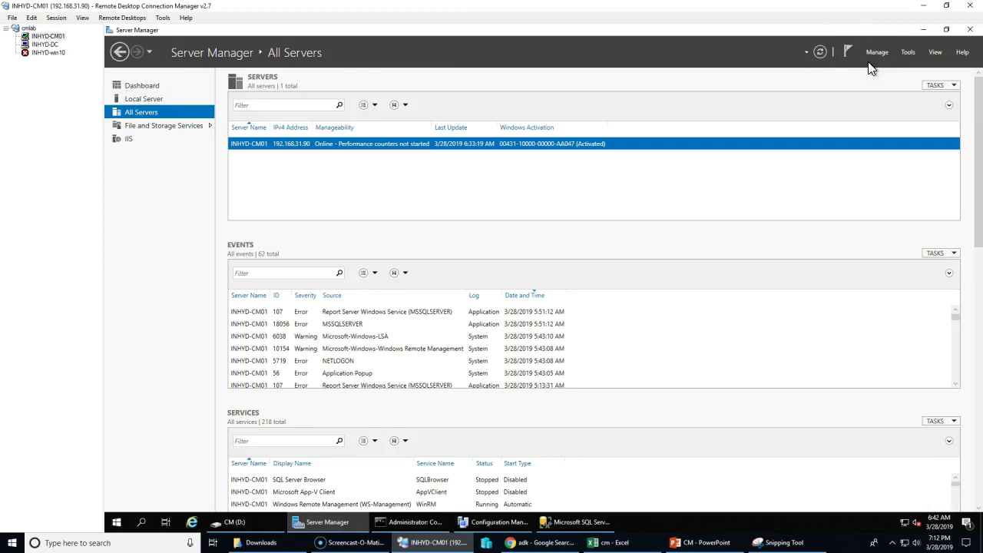
left_click(876, 52)
left_click(885, 68)
left_click(423, 339)
left_click(423, 340)
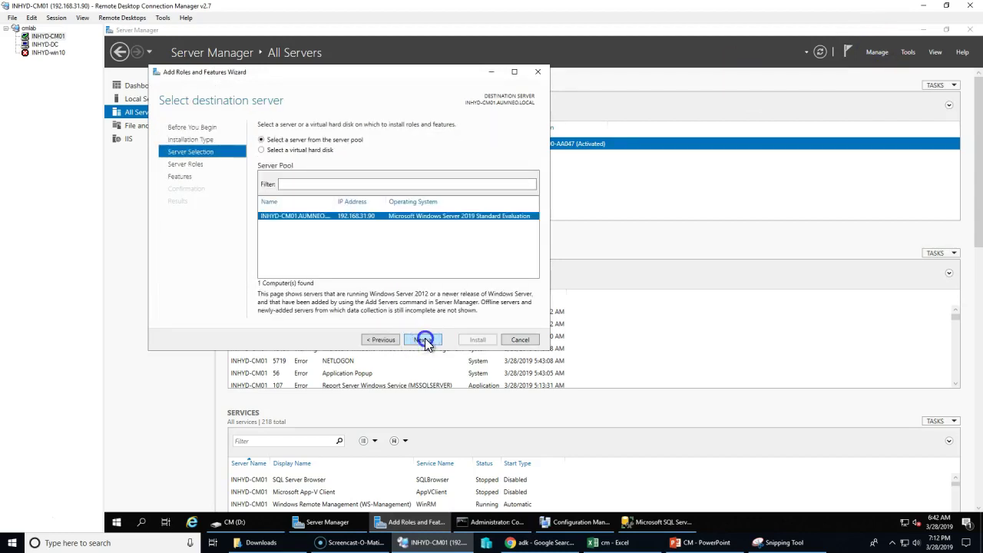
left_click(423, 339)
- Add the Windows Server Update Services role with its required features, keeping the default feature selection, and proceed to the role services
left_click_drag(422, 244, 417, 281)
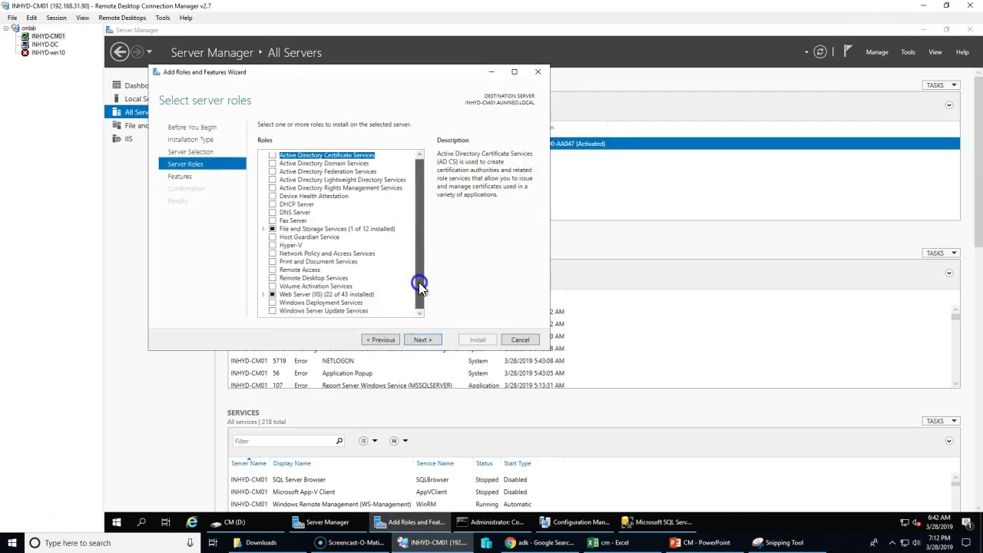
left_click(272, 311)
left_click(380, 299)
left_click(423, 339)
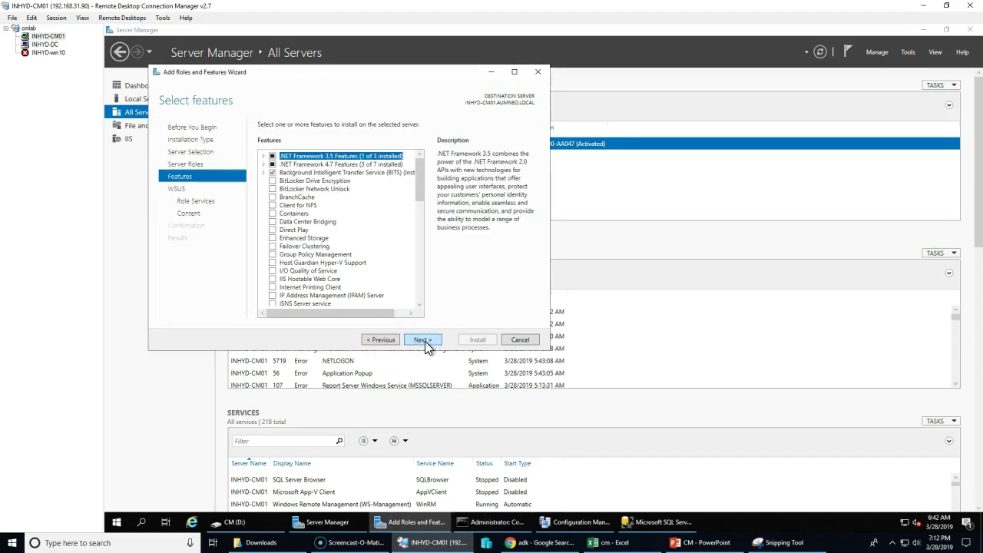
left_click(424, 339)
left_click(424, 339)
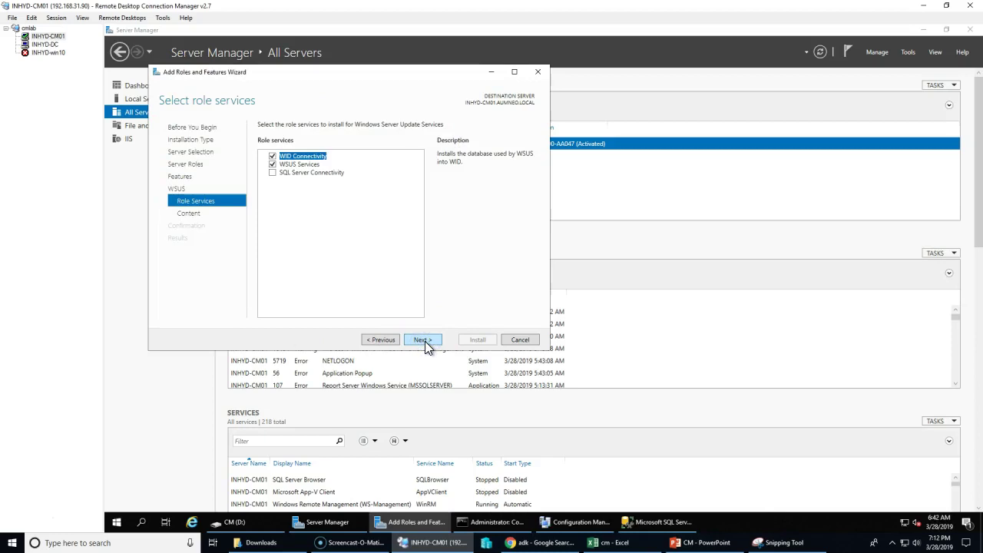
- Try to add SQL Server Connectivity to the WSUS role services alongside WID Connectivity
left_click(311, 172)
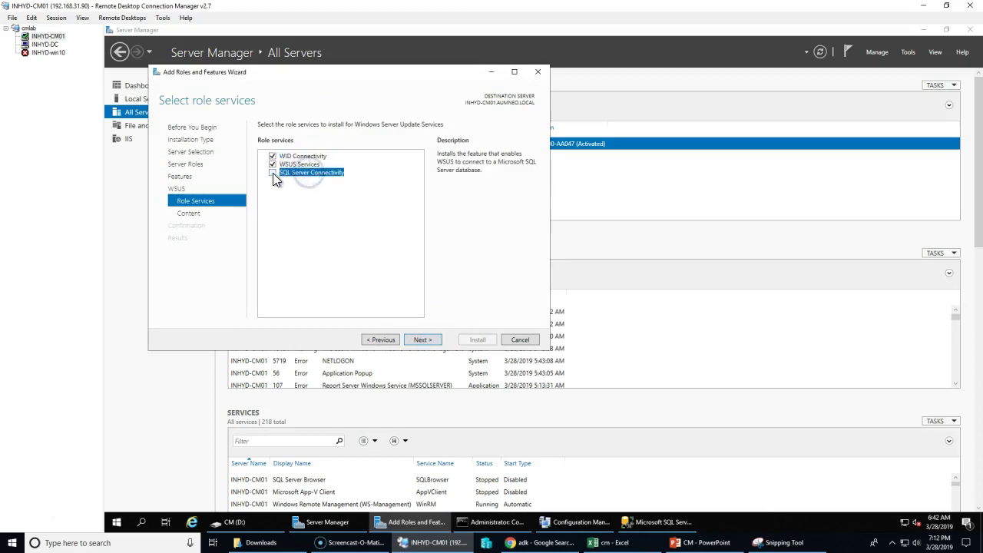
left_click(272, 172)
left_click(615, 314)
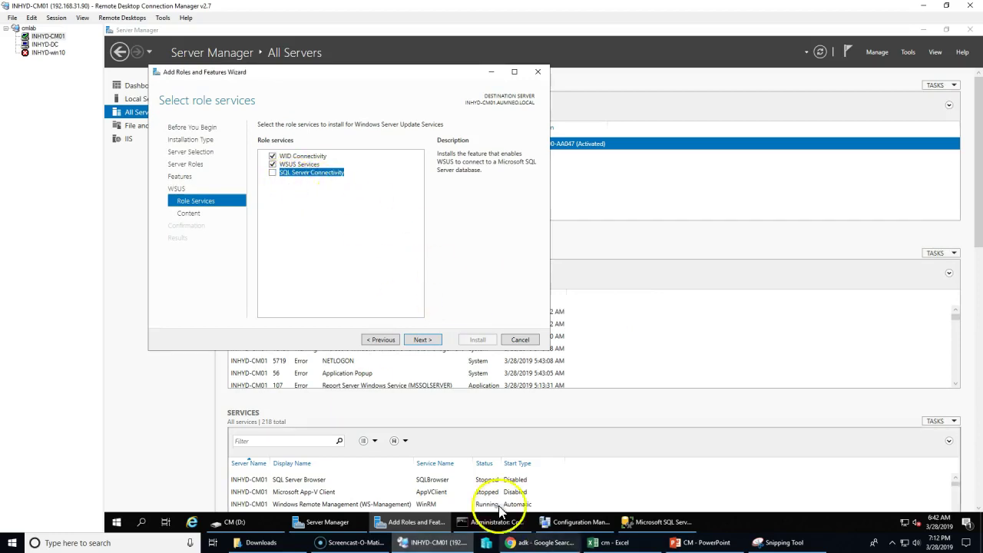
- Replace WID Connectivity with SQL Server Connectivity in the WSUS role services, keep WSUS Services selected, and continue to the content location
left_click(658, 524)
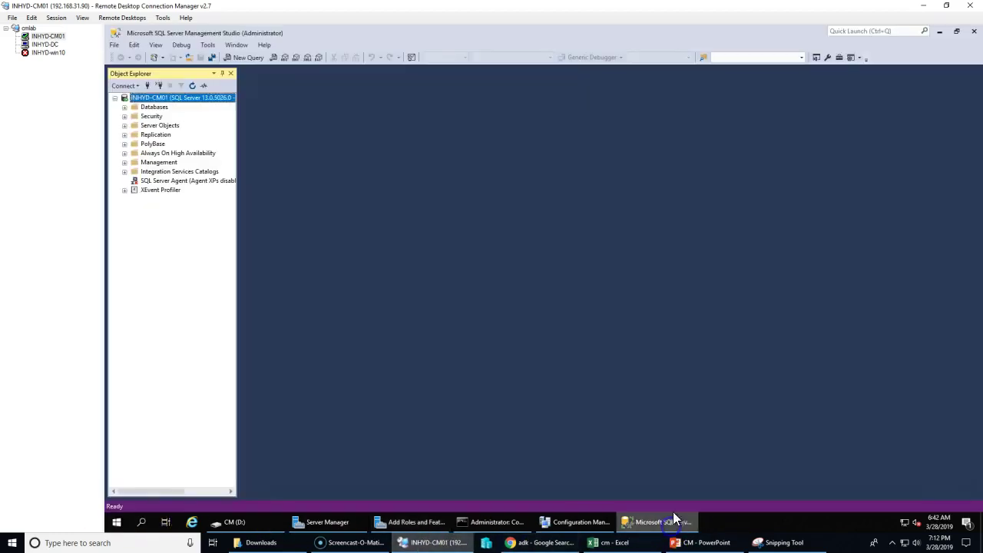
left_click(668, 523)
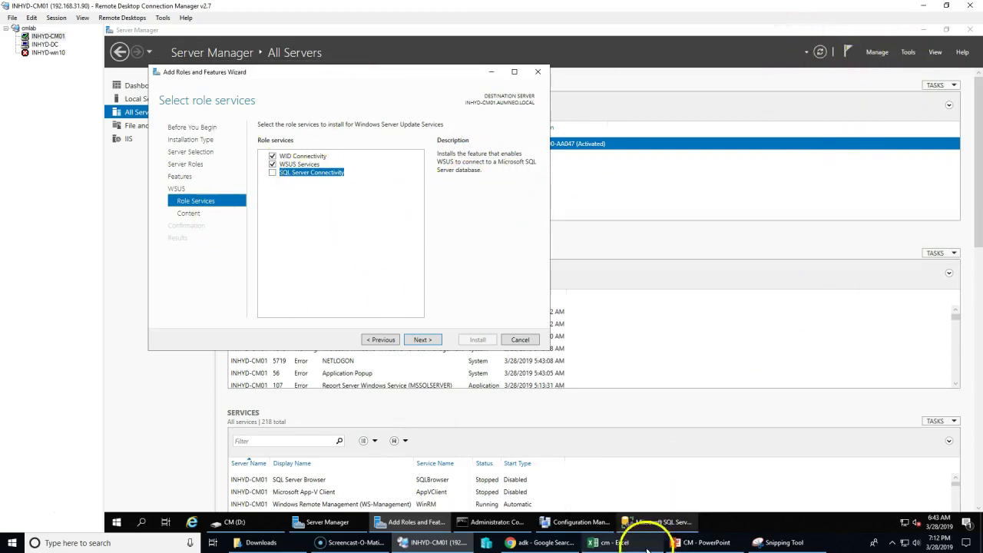
left_click(307, 157)
left_click(272, 156)
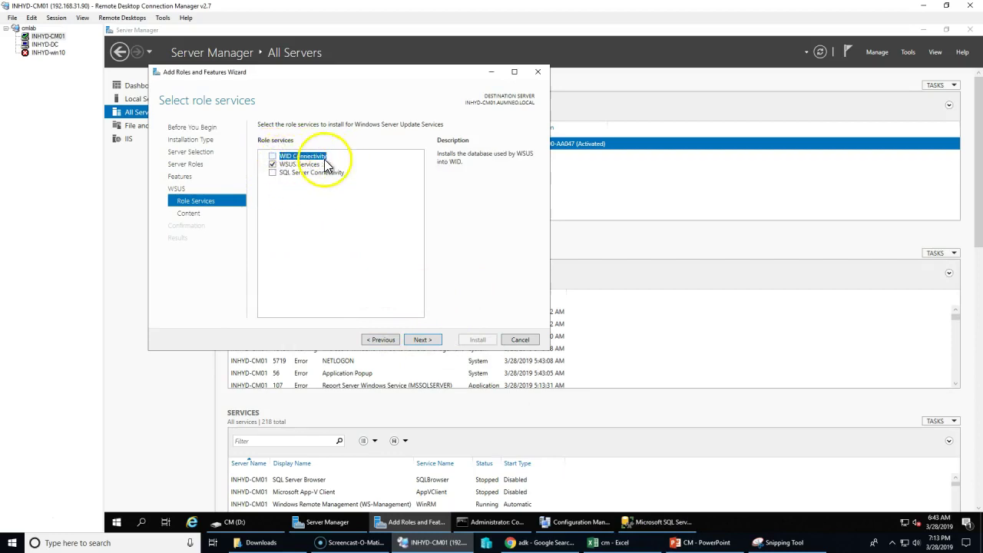
left_click(313, 172)
left_click(273, 172)
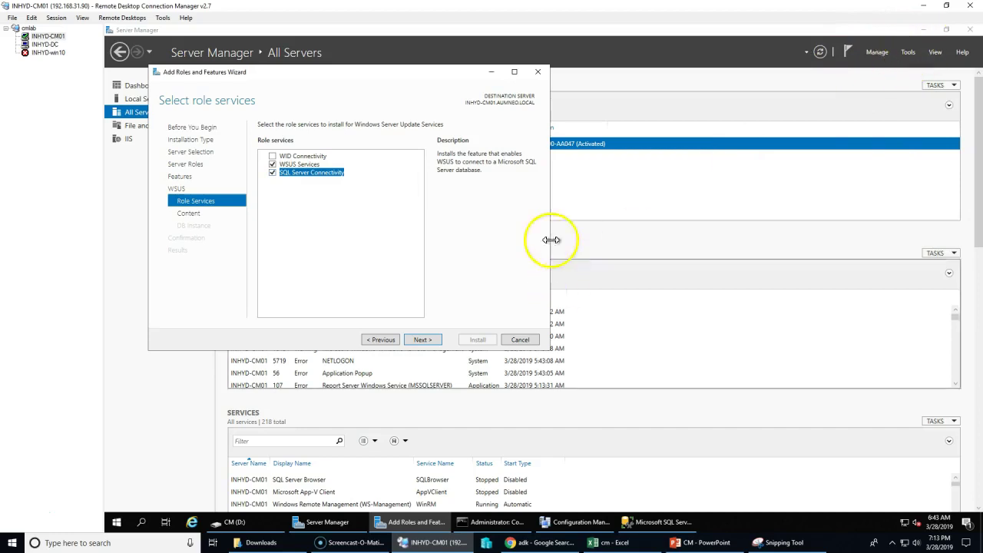
left_click(305, 156)
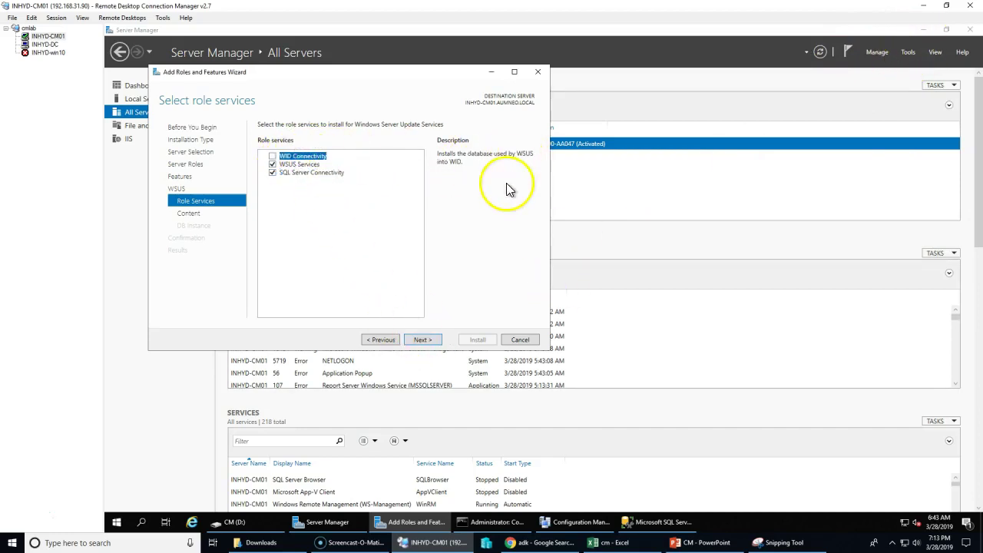
left_click(322, 172)
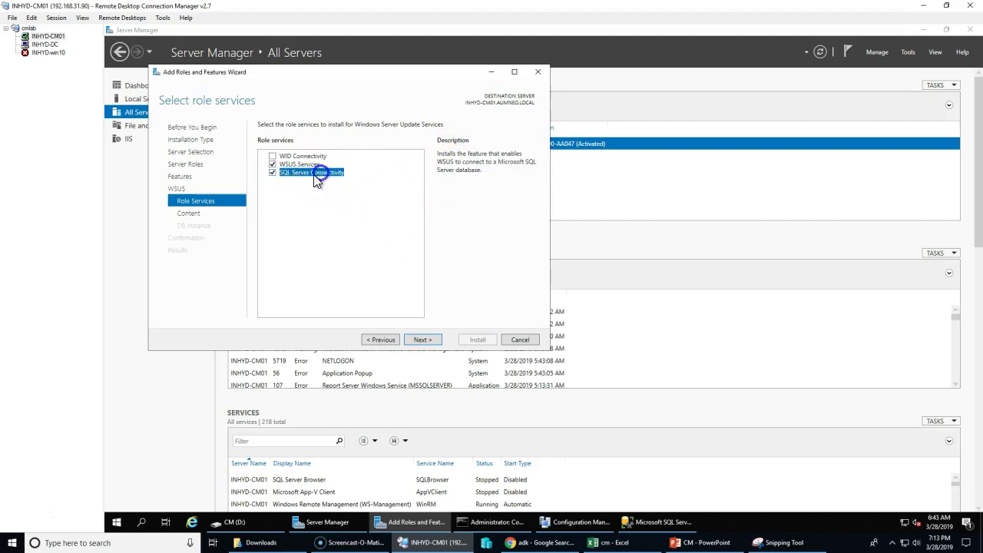
left_click(424, 339)
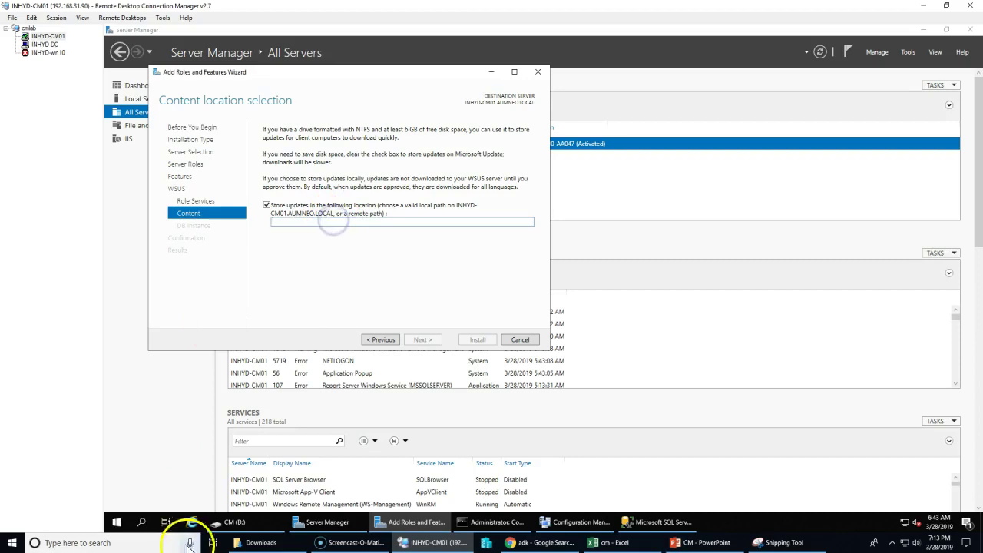
- Create a WSUS folder on the D: drive and set D:\WSUS as the location for storing updates
left_click(244, 522)
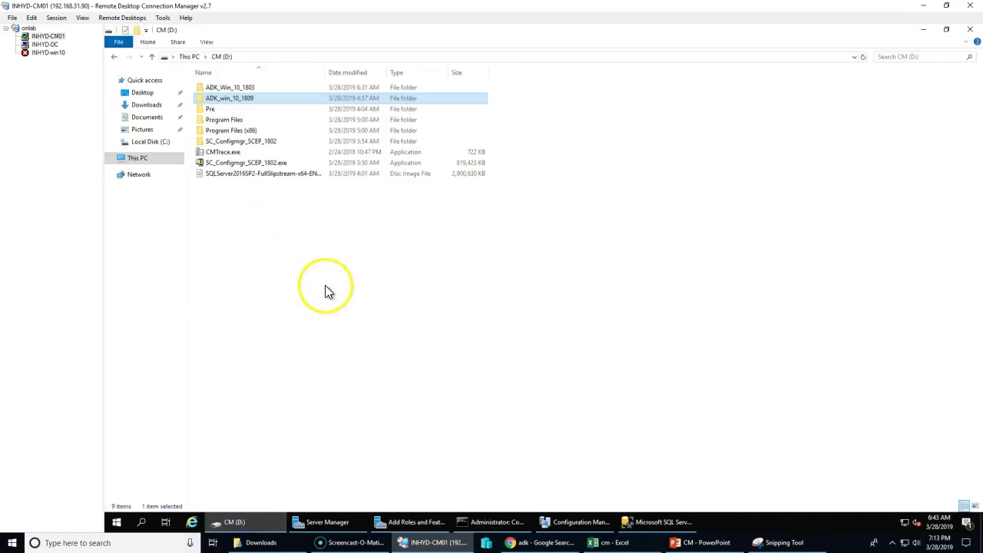
left_click(140, 32)
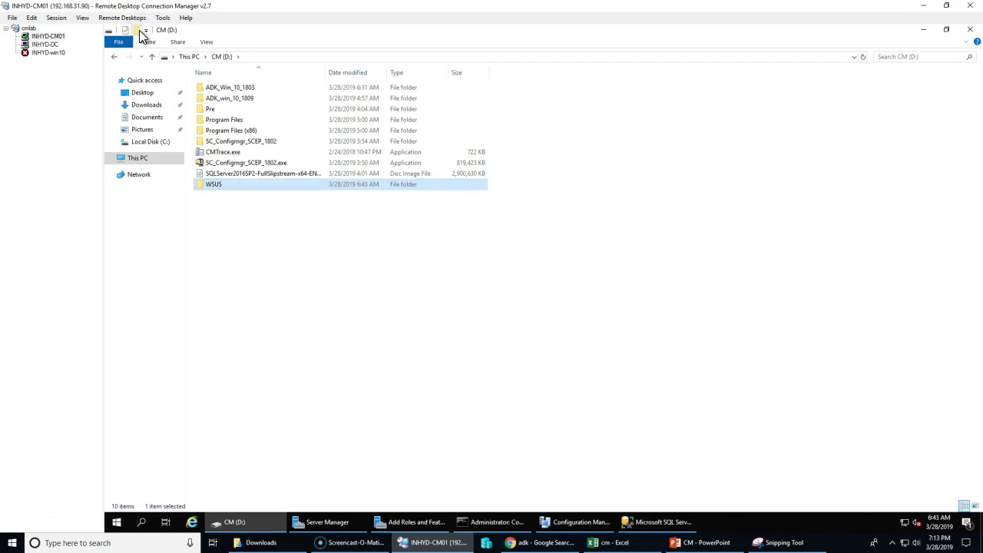
key("Return")
key("alt+d")
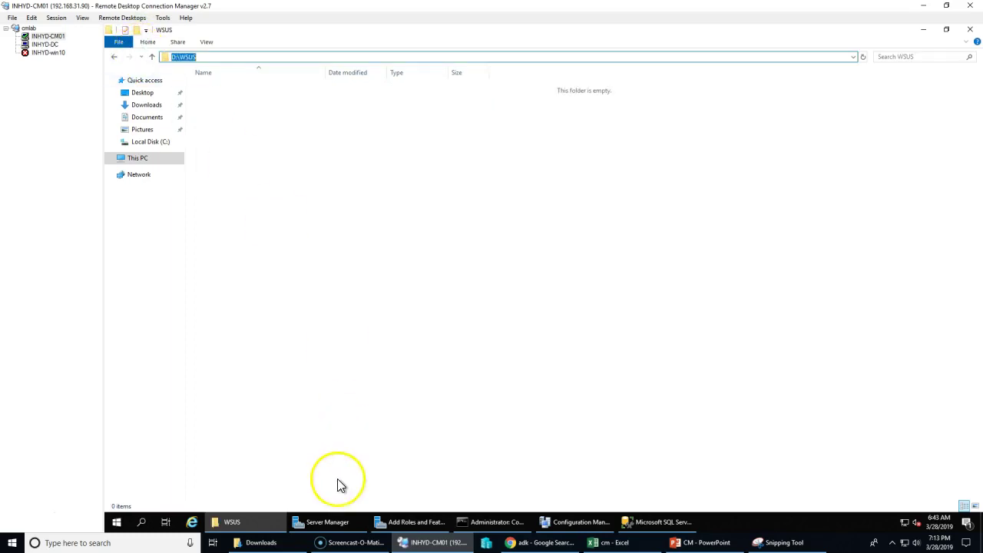
left_click(241, 522)
left_click(338, 223)
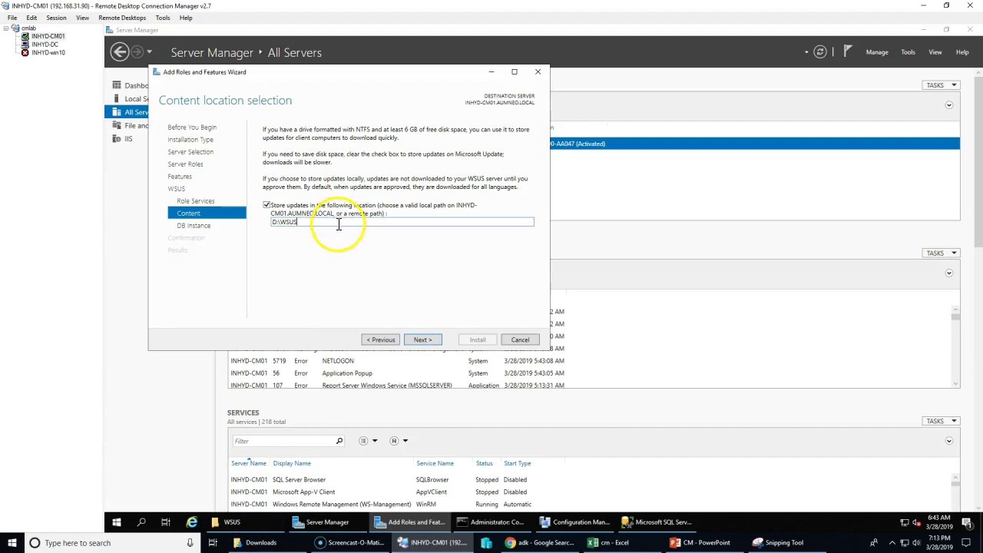
left_click(415, 342)
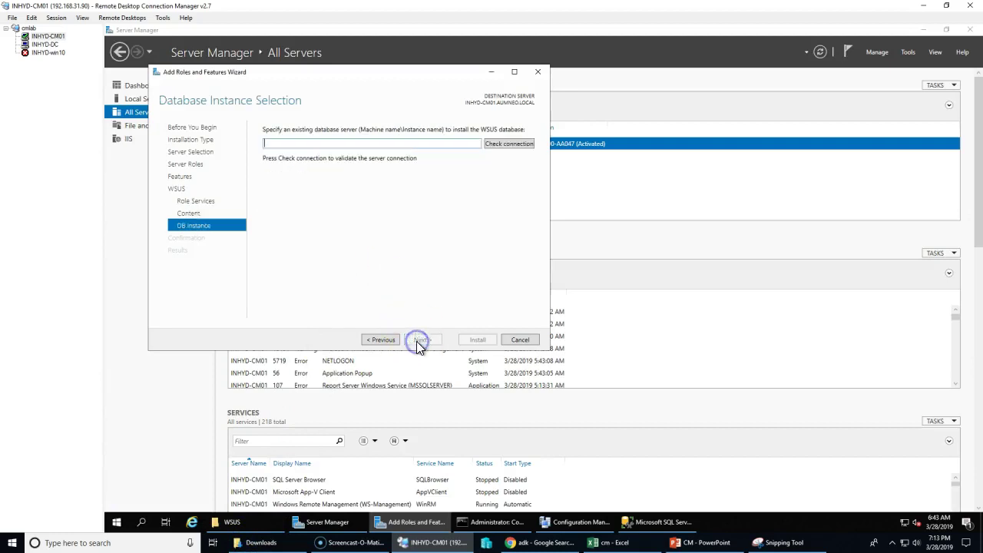
- Check the database server connection with the instance name left blank and continue to the confirmation of installation selections
left_click(507, 144)
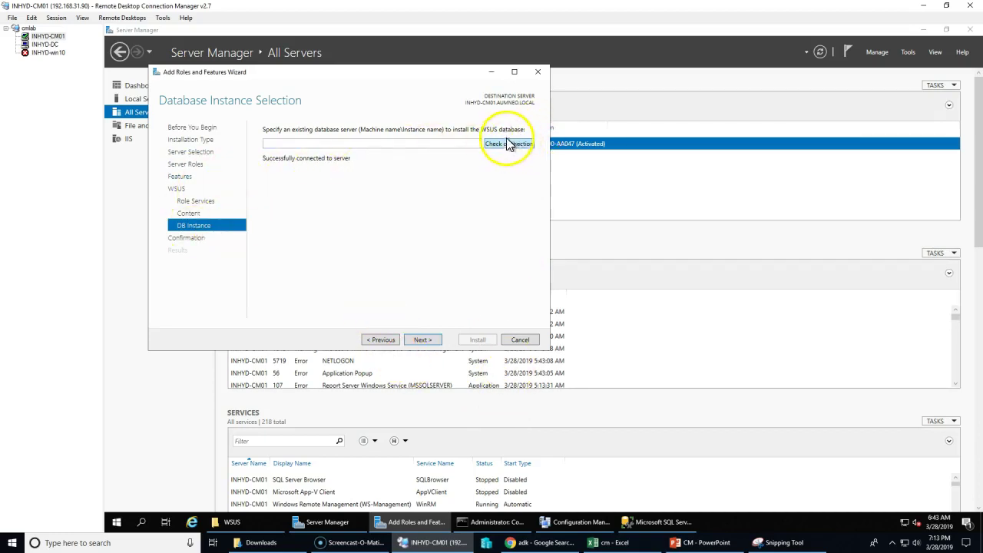
left_click(393, 145)
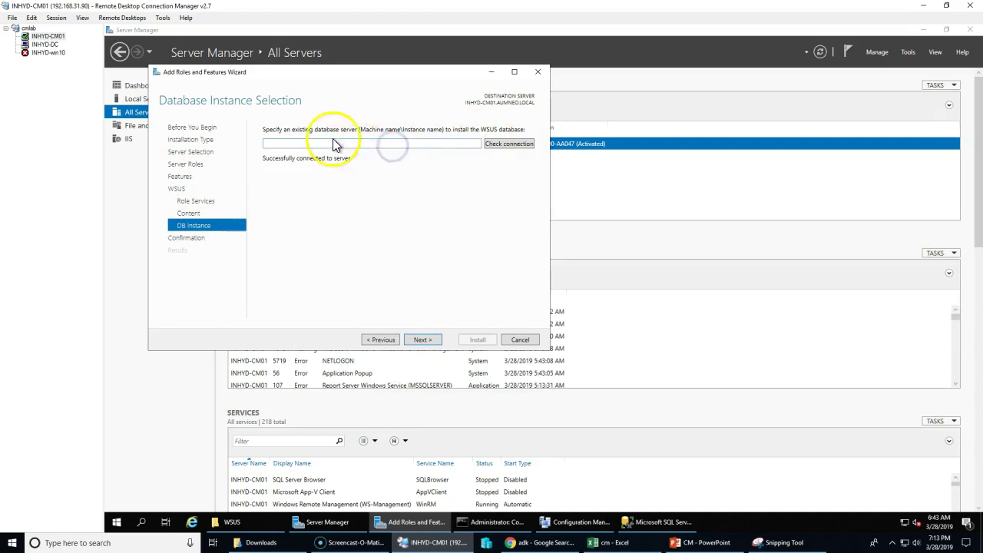
left_click(423, 340)
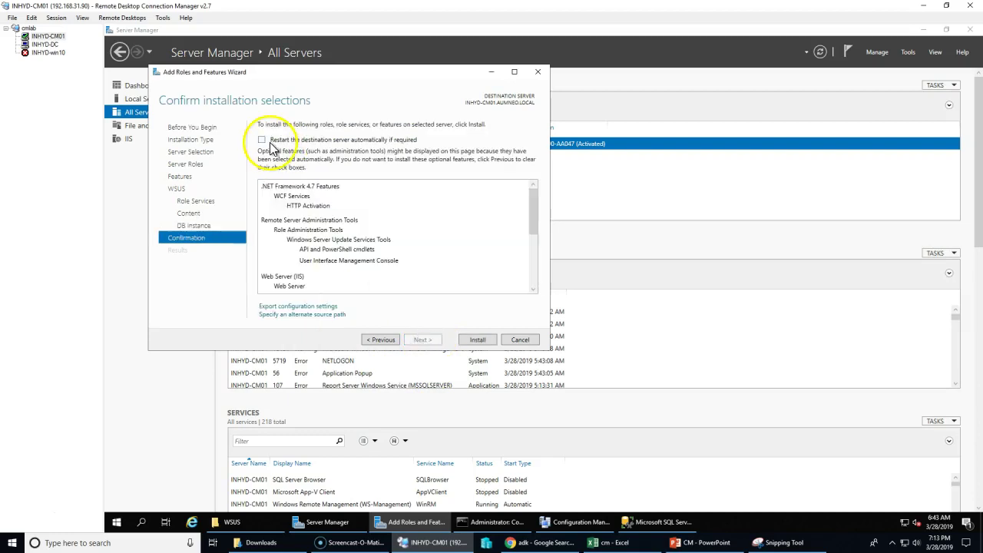
left_click(381, 340)
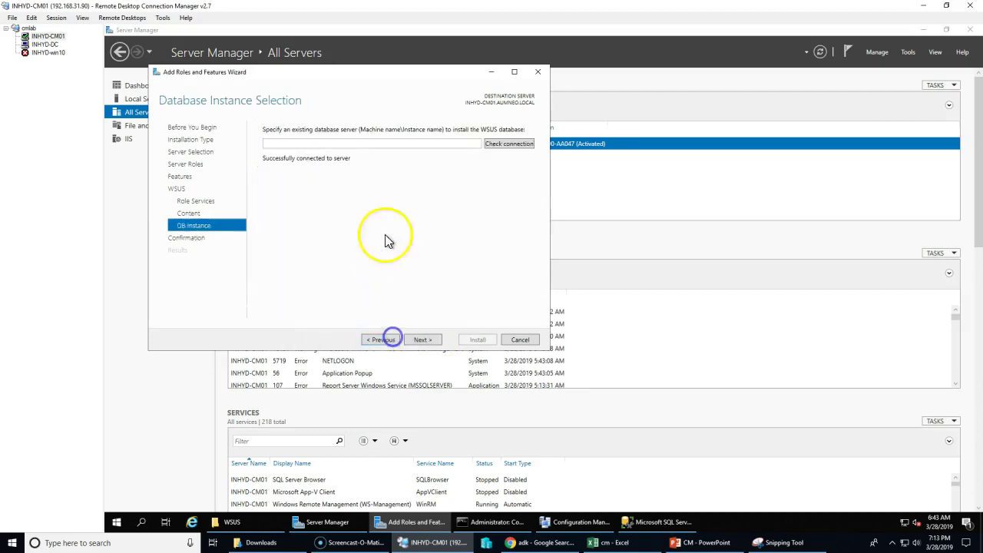
left_click(403, 144)
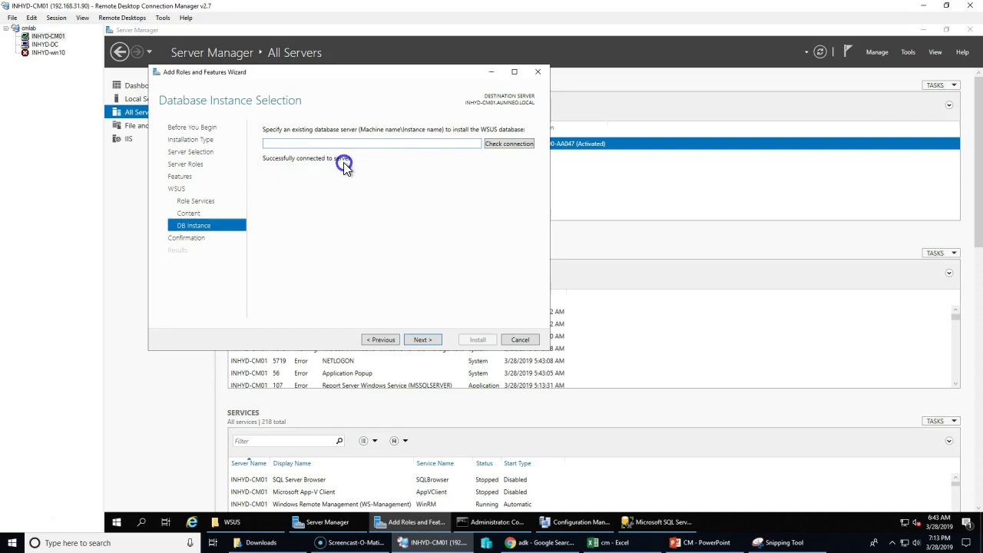
left_click(422, 341)
- Allow automatic restarts of the destination server, install the selected WSUS roles and features, and close the wizard once installation finishes
left_click(318, 140)
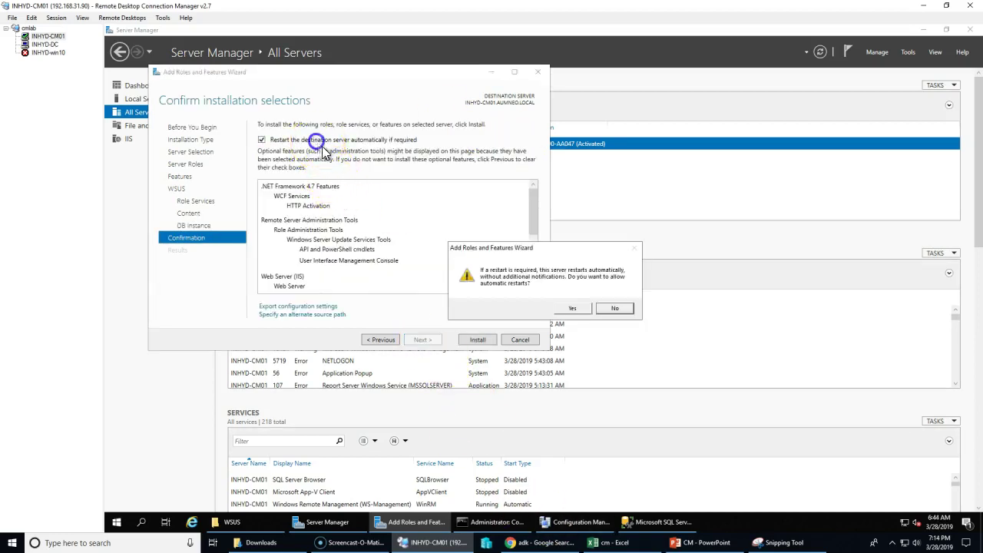
left_click(570, 308)
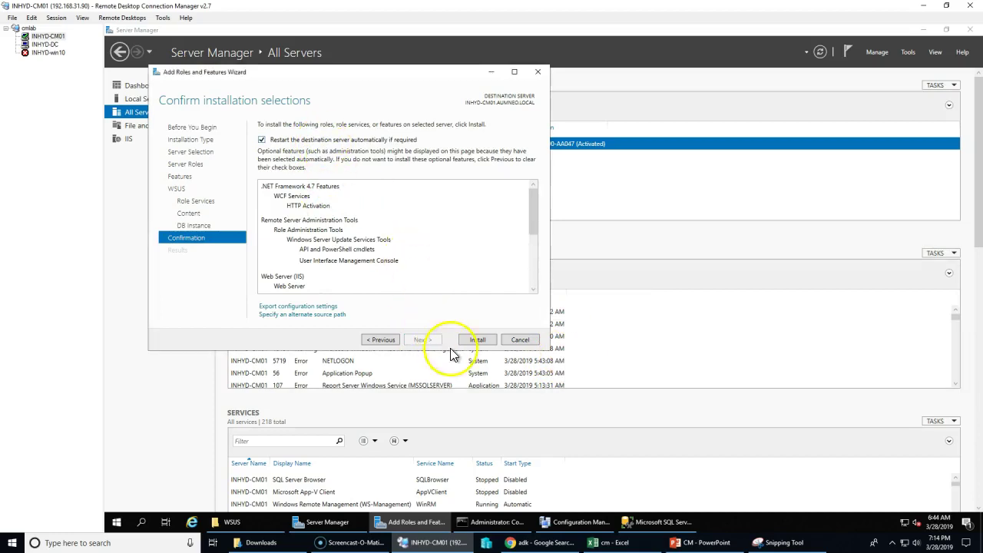
left_click_drag(528, 223, 533, 307)
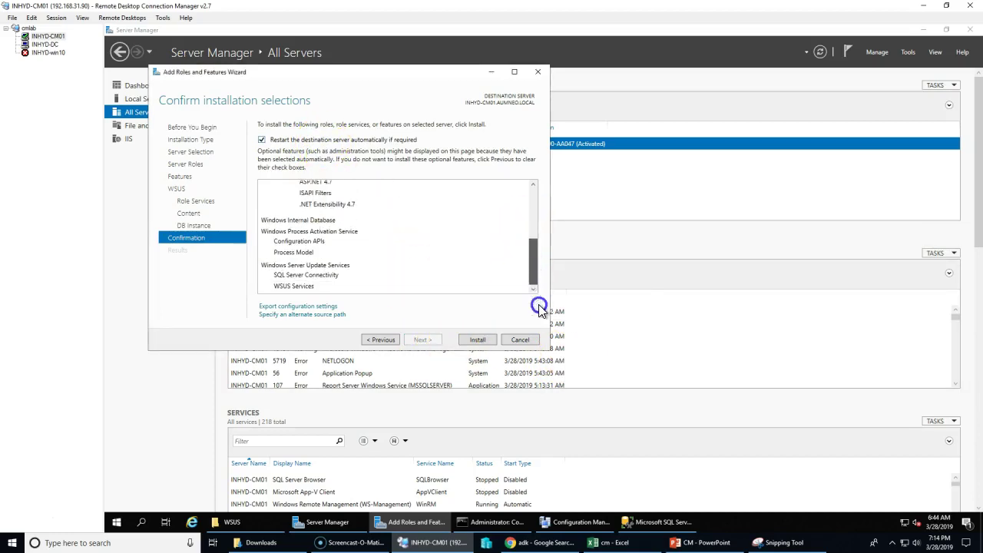
left_click(477, 340)
left_click_drag(533, 192, 533, 229)
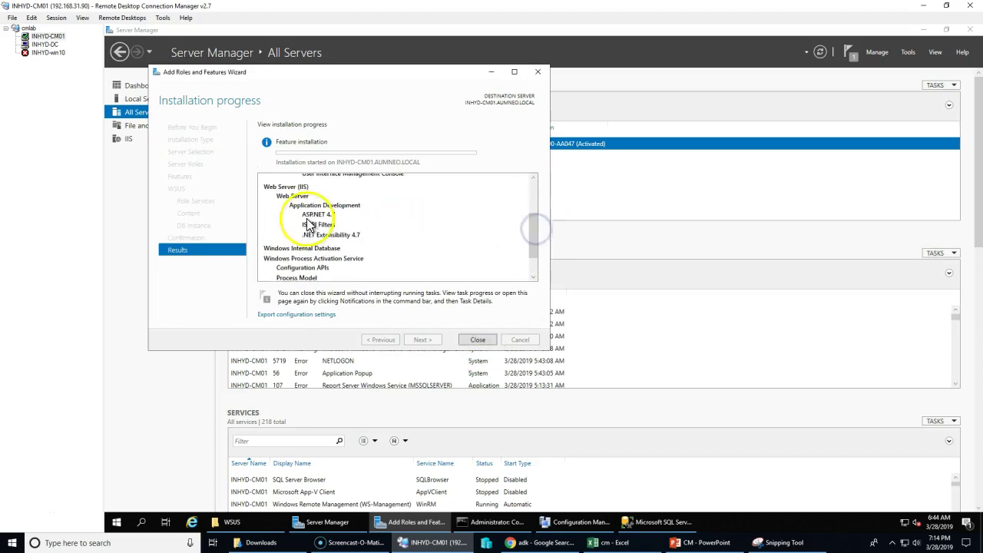
scroll(360, 258, "down", 1)
scroll(346, 261, "up", 3)
scroll(346, 253, "down", 3)
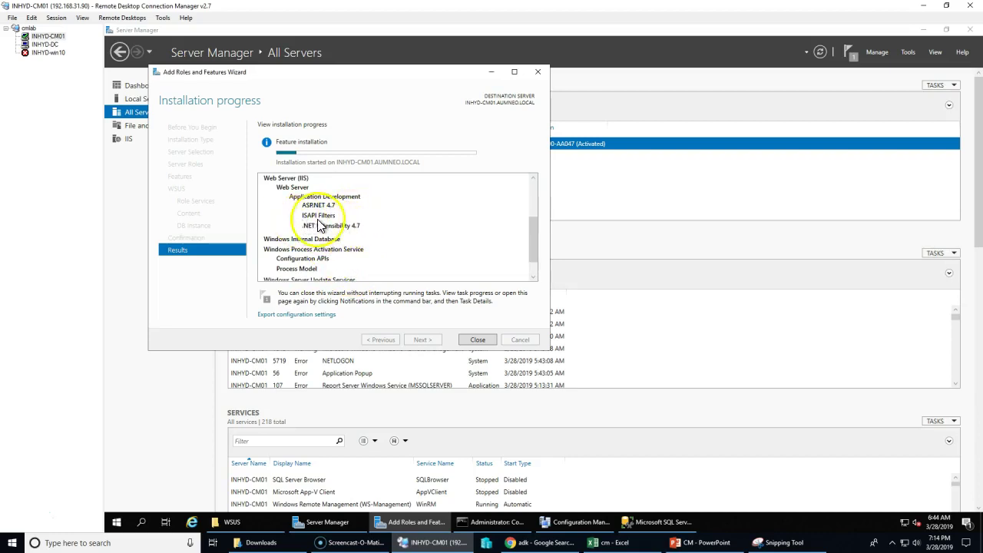
scroll(417, 226, "down", 1)
scroll(400, 265, "up", 3)
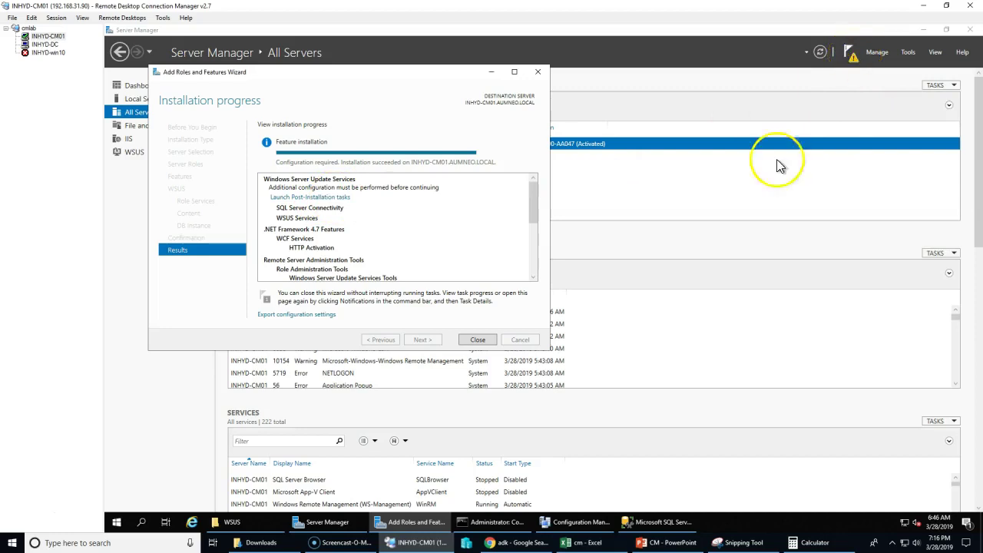
left_click(470, 338)
- Try to run the WSUS post-installation tasks on INHYD-CM01 from the Server Manager notifications, relaunching them several times
left_click(855, 64)
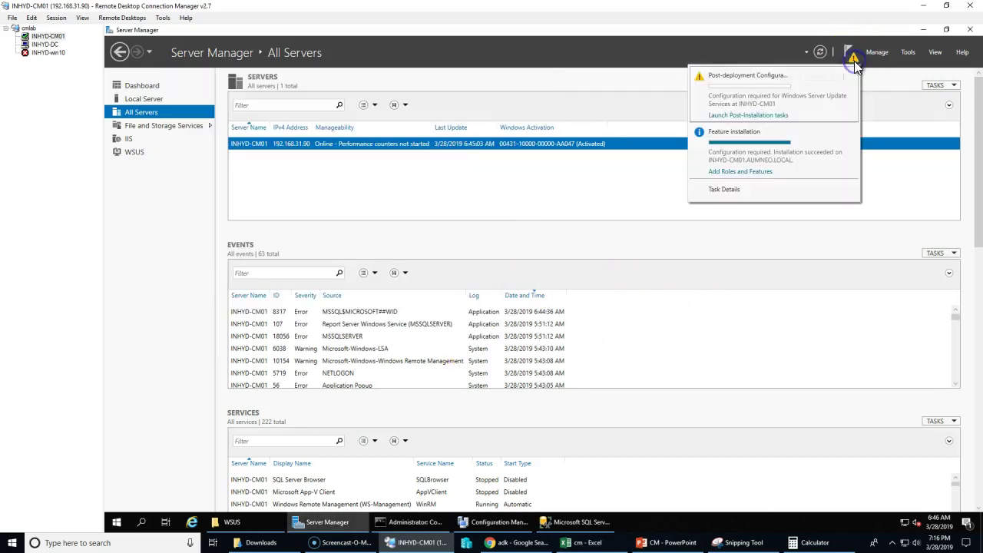
left_click(752, 116)
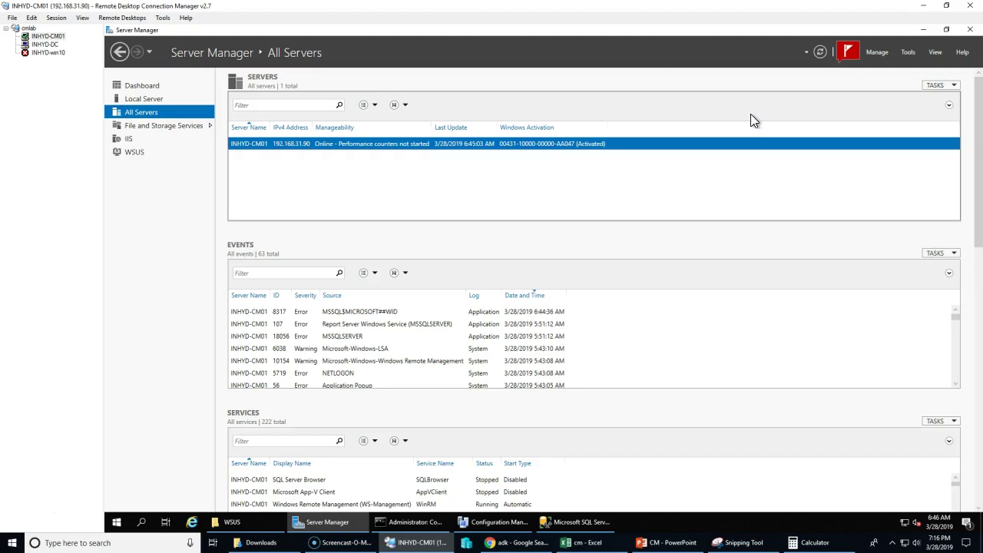
left_click(845, 61)
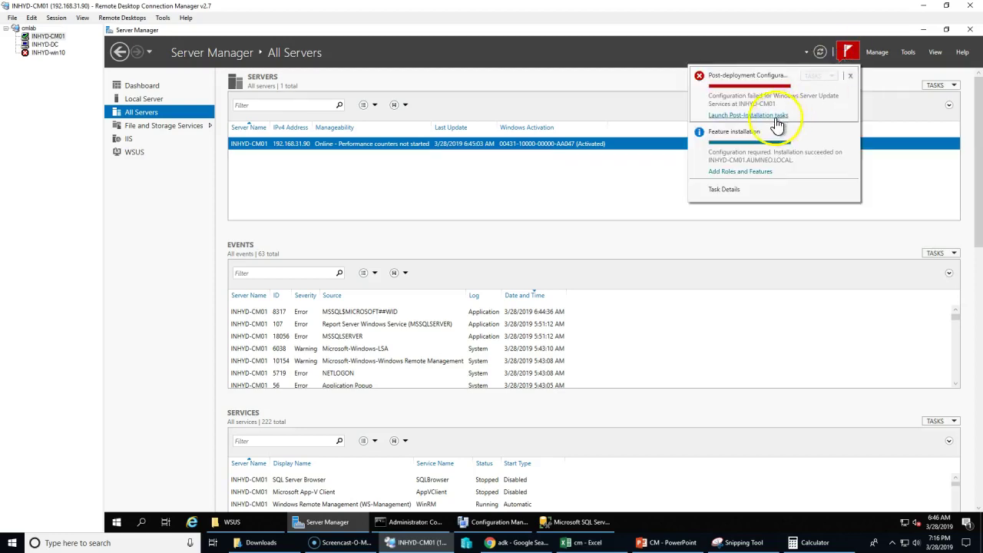
left_click(762, 116)
left_click(845, 51)
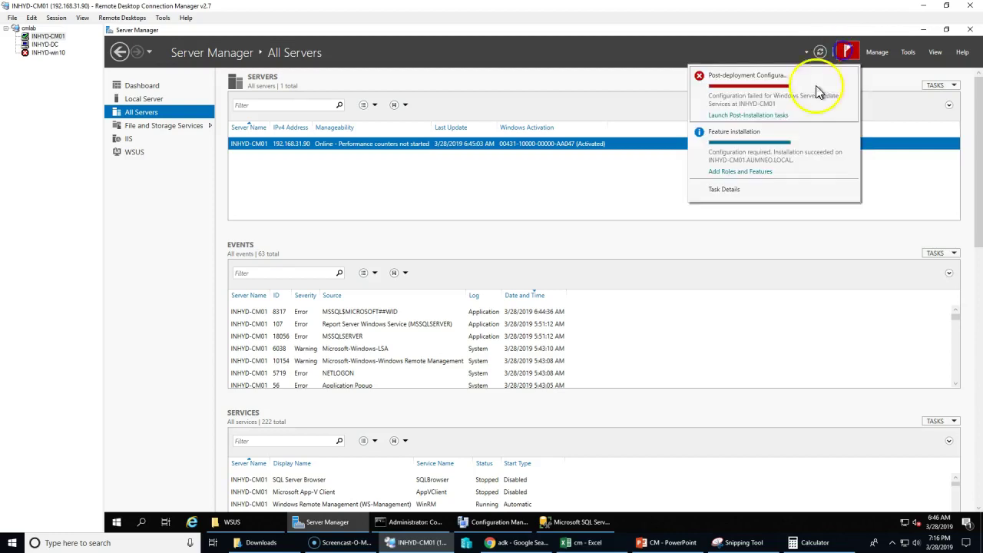
left_click(778, 116)
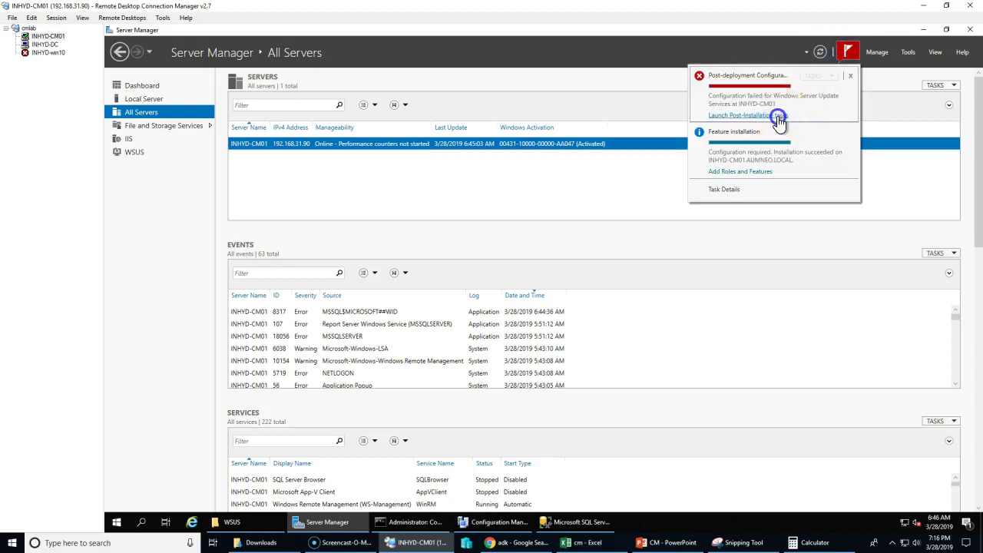
left_click(849, 50)
left_click(772, 115)
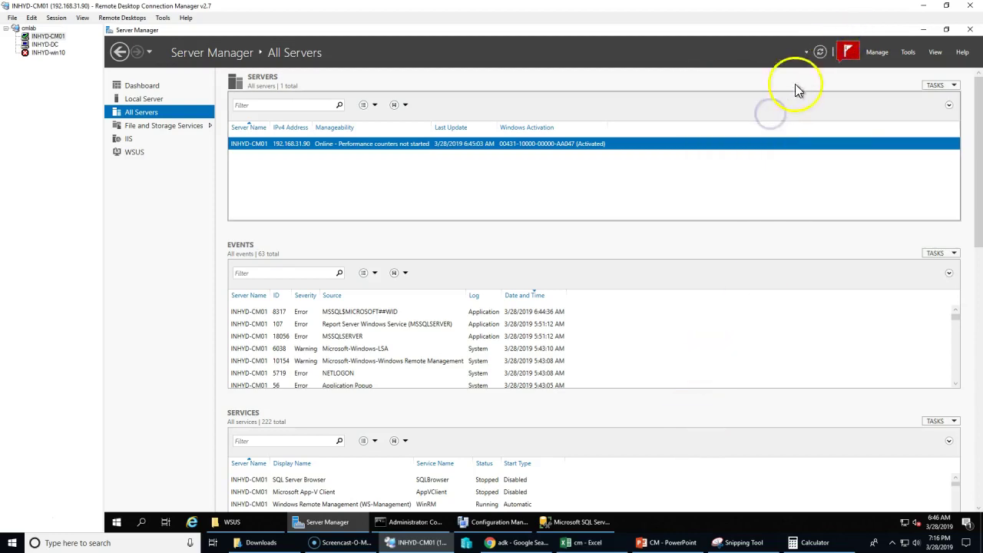
left_click(847, 51)
mouse_move(745, 74)
left_click(743, 116)
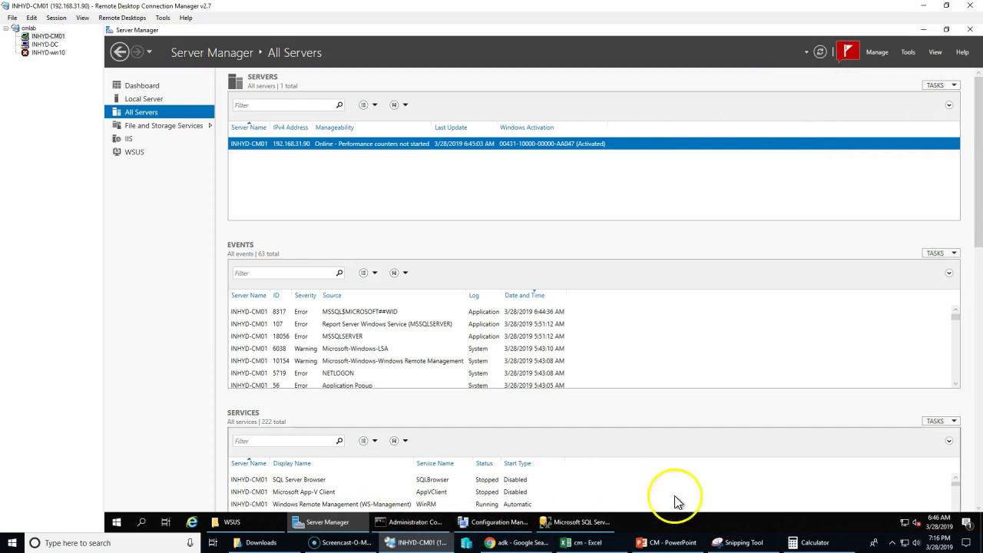
- Refresh the server data, try the WSUS post-installation tasks once more, and reopen the notifications to check the post-deployment configuration
left_click(848, 52)
left_click(820, 56)
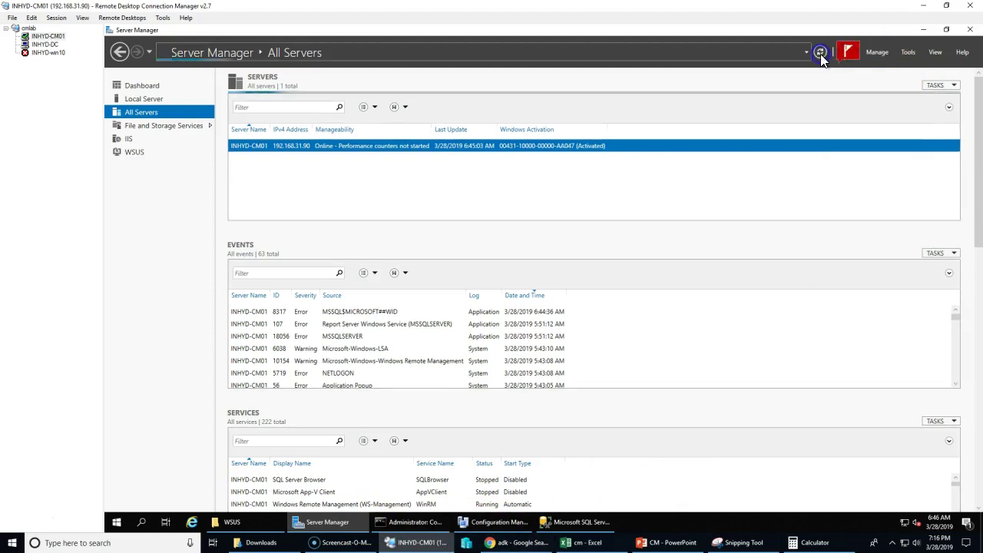
left_click(846, 54)
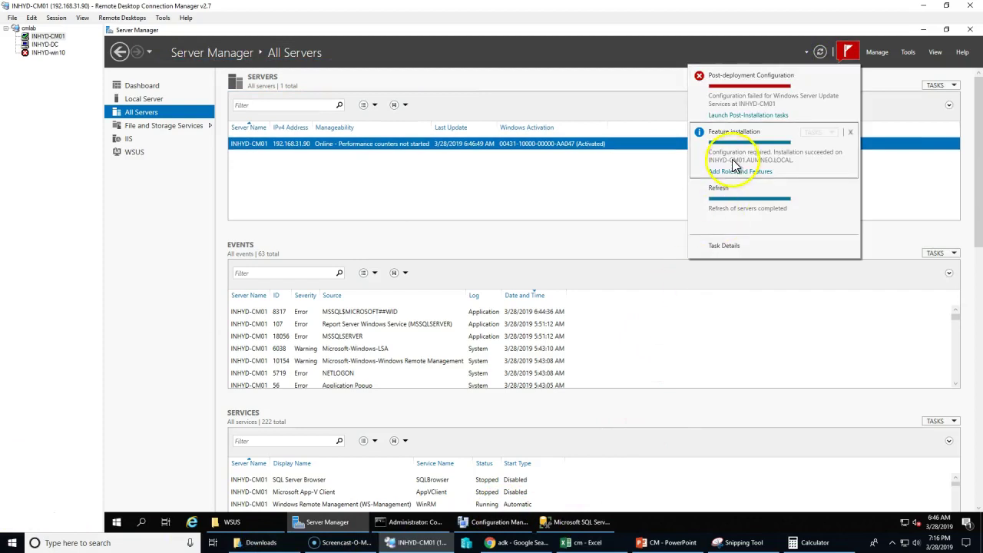
left_click(772, 115)
left_click(845, 53)
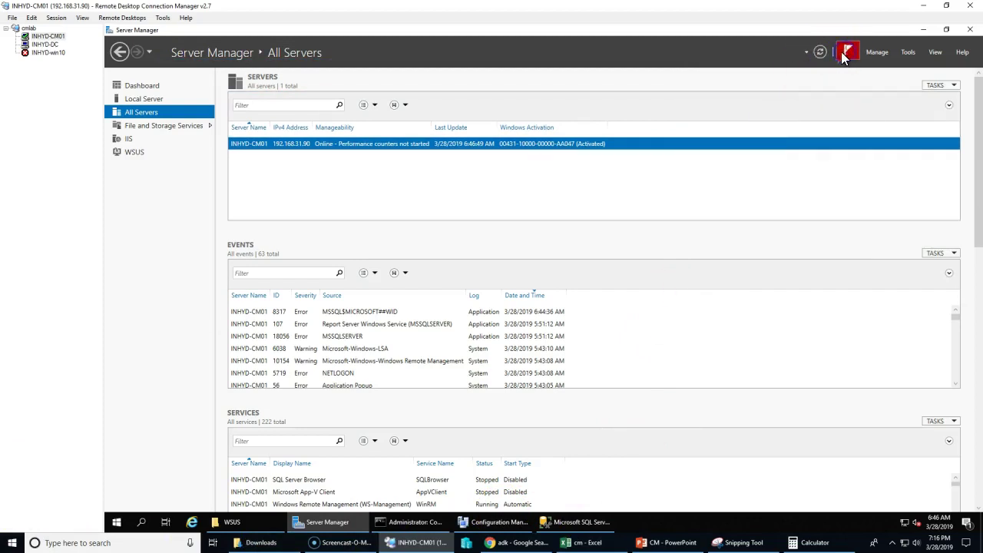
left_click(589, 542)
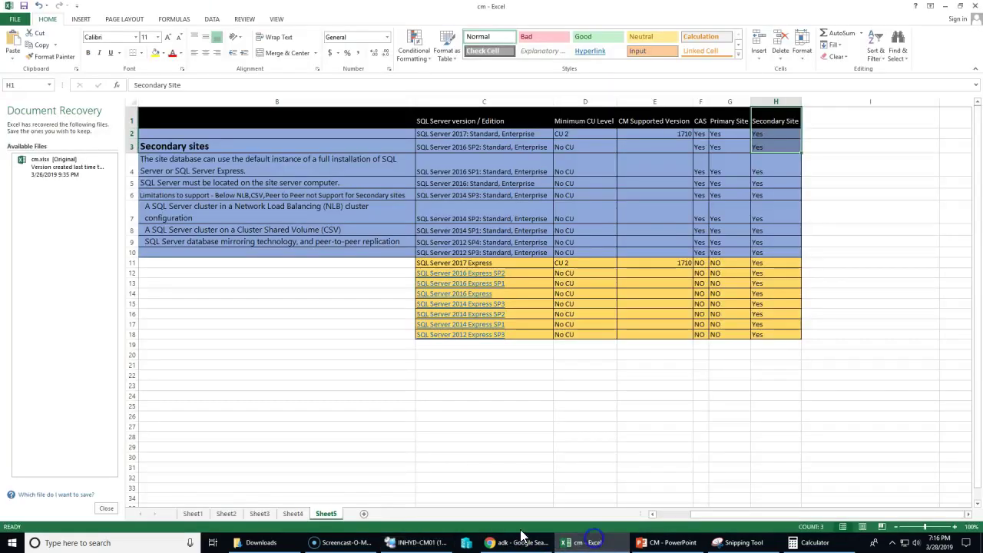
left_click(601, 540)
left_click(843, 53)
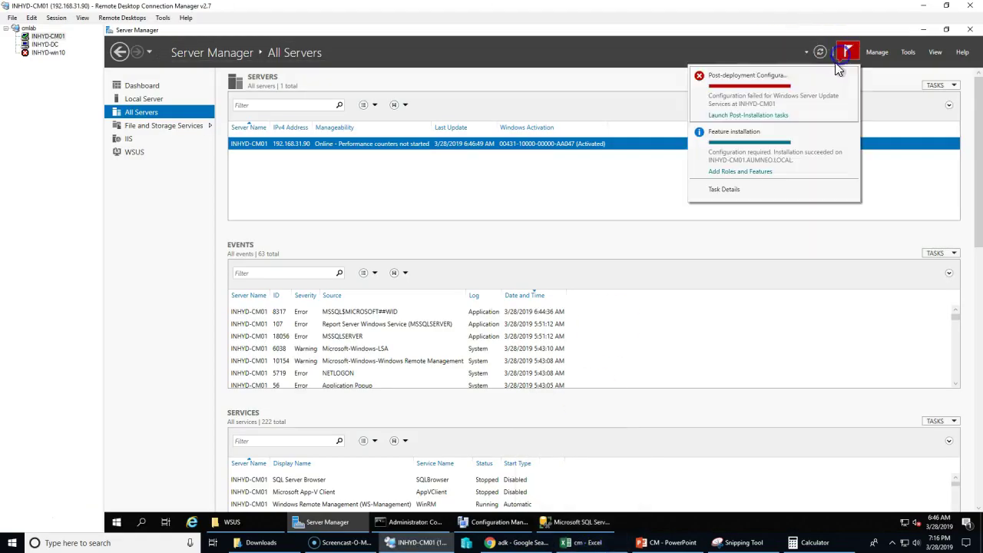
- Try the WSUS post-installation tasks again from the feature installation results, and close the results wizard and Server Manager
left_click(736, 173)
left_click(386, 273)
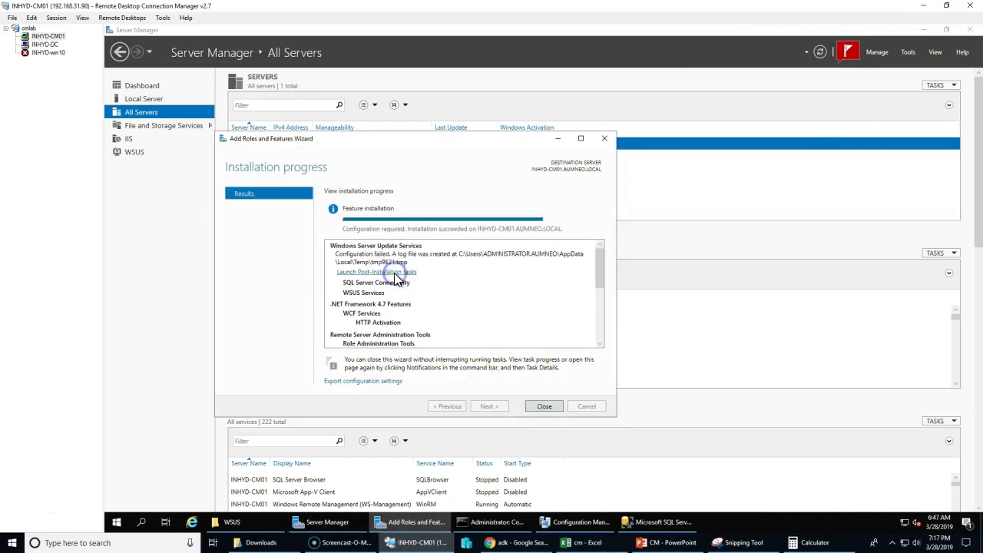
left_click(397, 263)
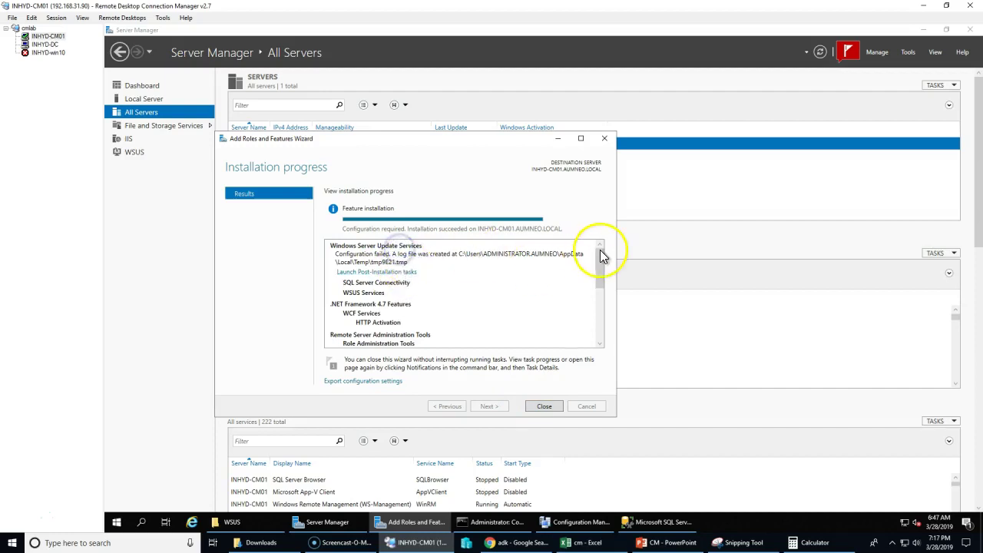
left_click_drag(598, 268, 602, 337)
left_click(535, 408)
left_click(969, 29)
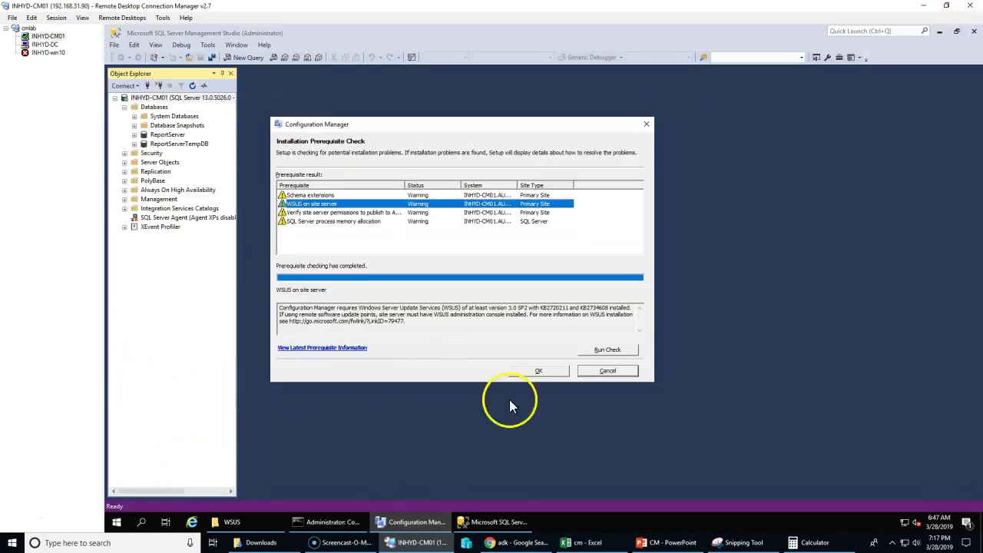
- Rerun the Configuration Manager prerequisite check, widen the Prerequisite column to show full names, and review the schema, Active Directory permission and SQL memory items
left_click(608, 351)
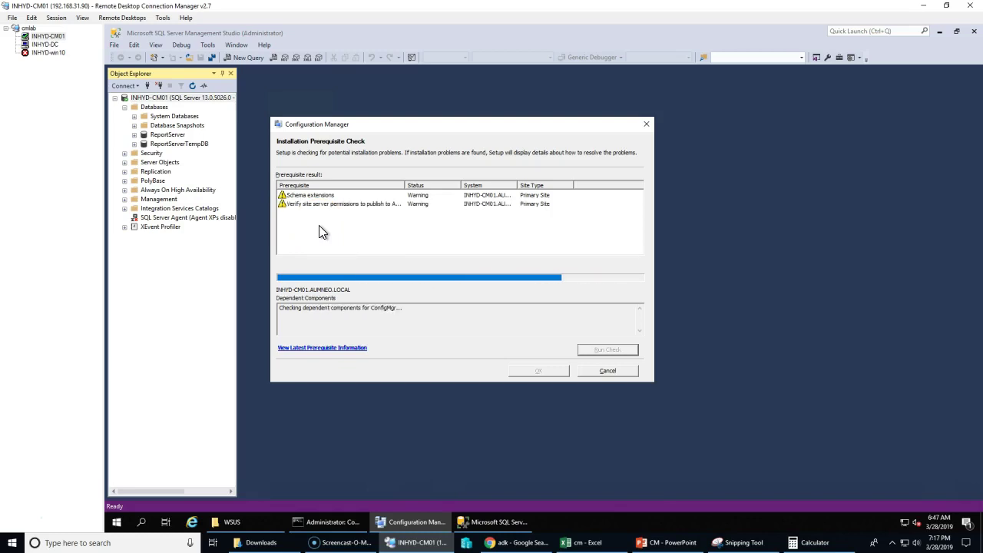
double_click(405, 186)
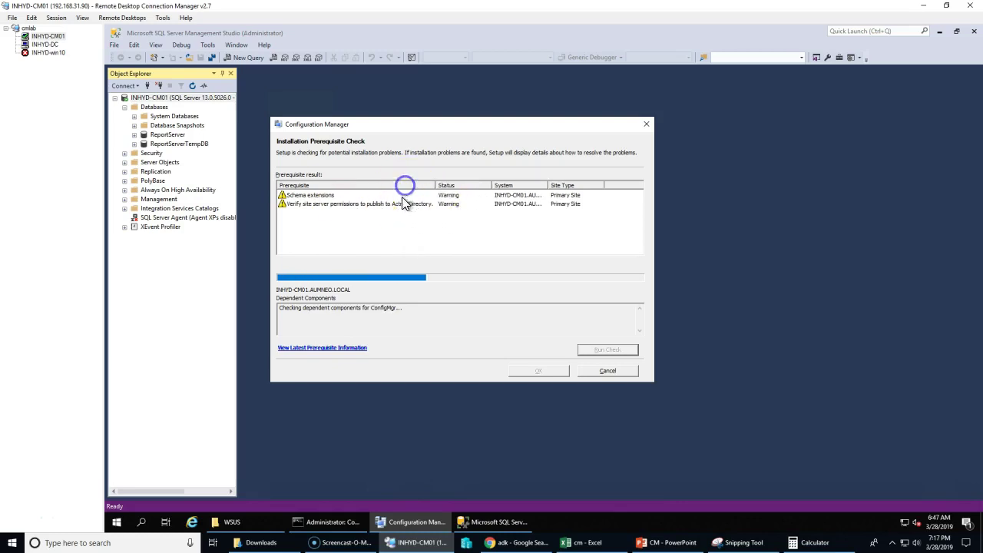
left_click(396, 203)
left_click(311, 195)
left_click(311, 205)
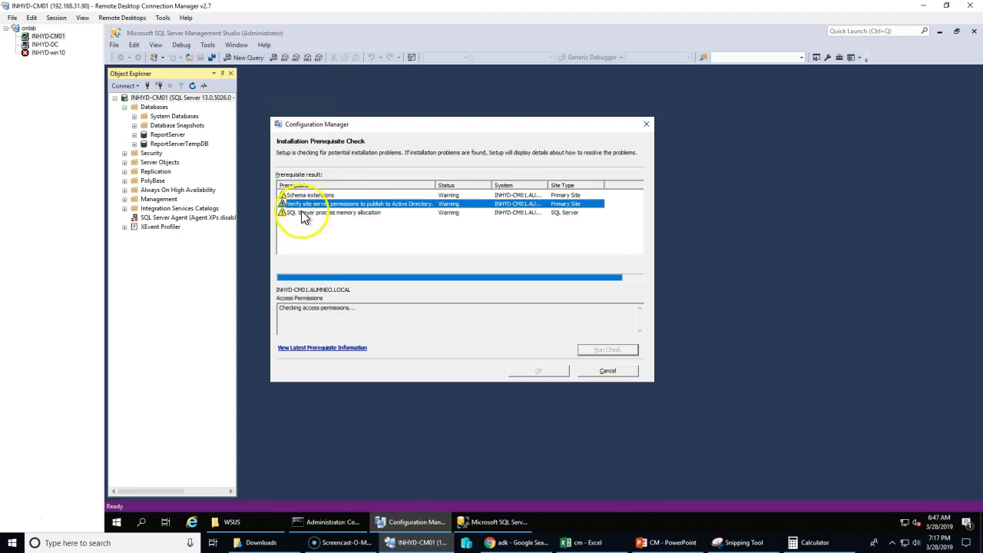
left_click(359, 220)
left_click(355, 213)
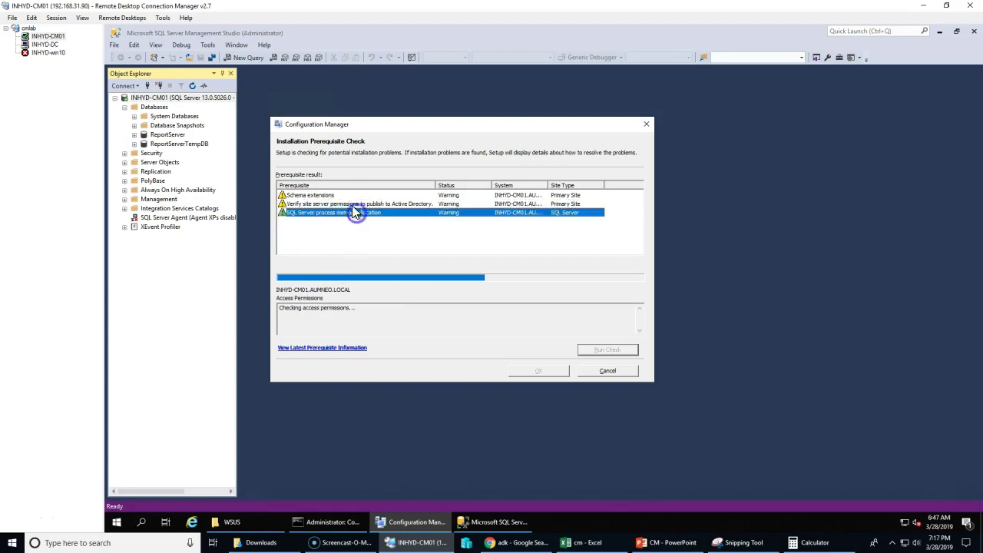
left_click(351, 205)
left_click(342, 195)
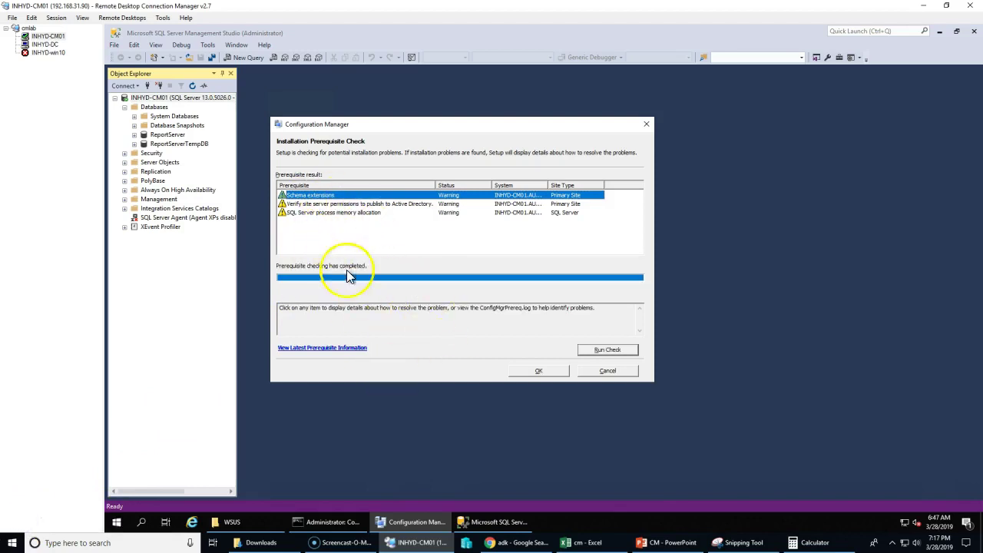
- Dismiss the Installation Prerequisite Check without continuing and close SQL Server Management Studio
left_click(489, 522)
left_click(431, 523)
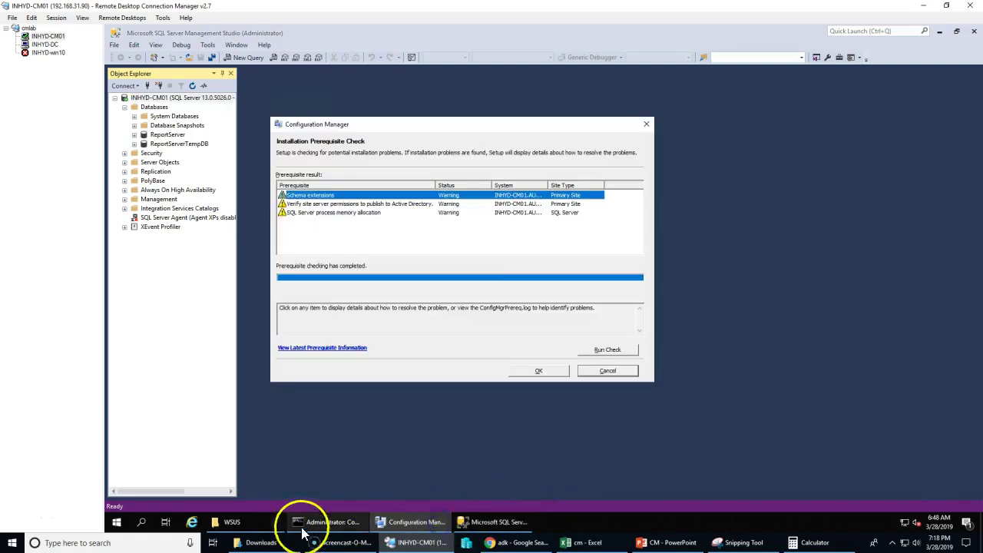
left_click(618, 371)
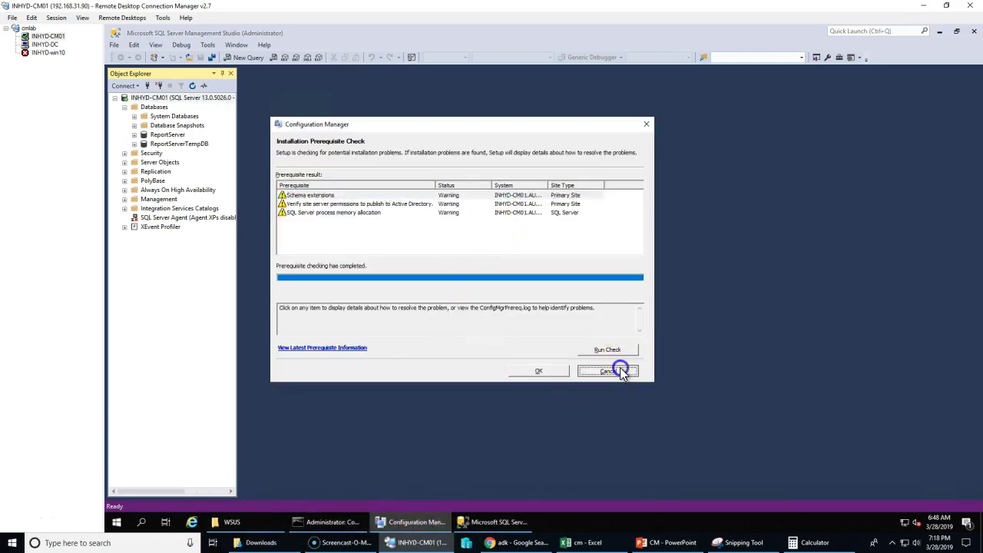
left_click(412, 522)
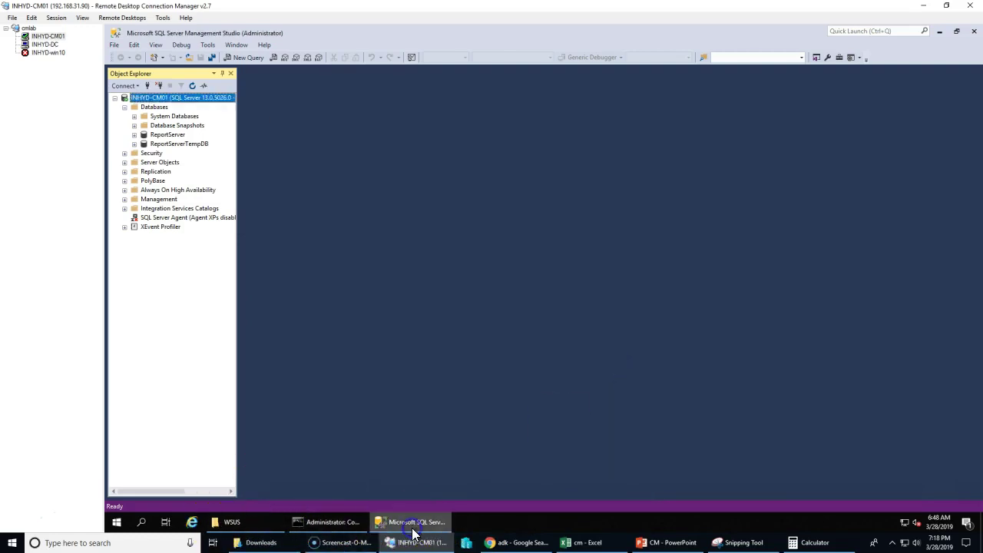
left_click(976, 32)
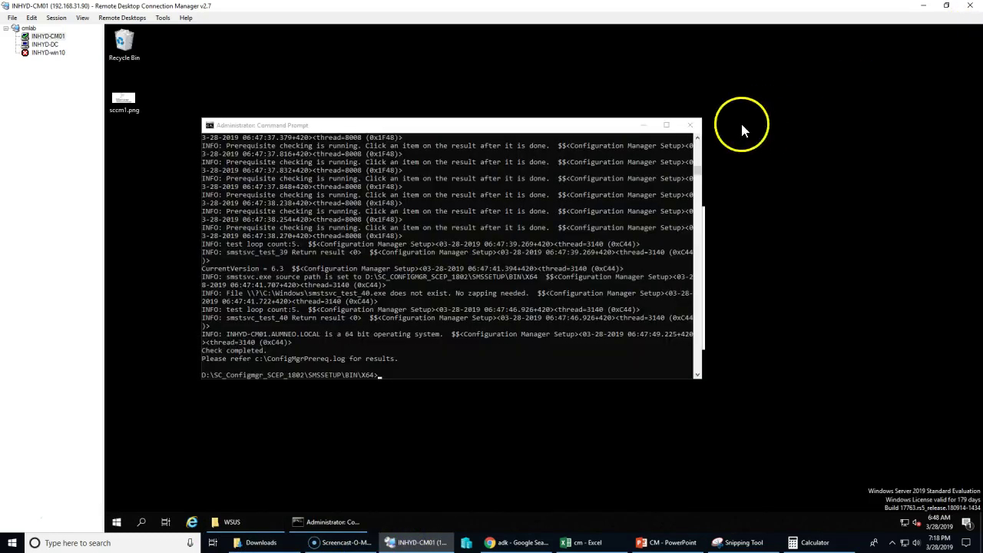
- Restart the INHYD-CM01 server, giving Other (Unplanned) as the shutdown reason
right_click(116, 522)
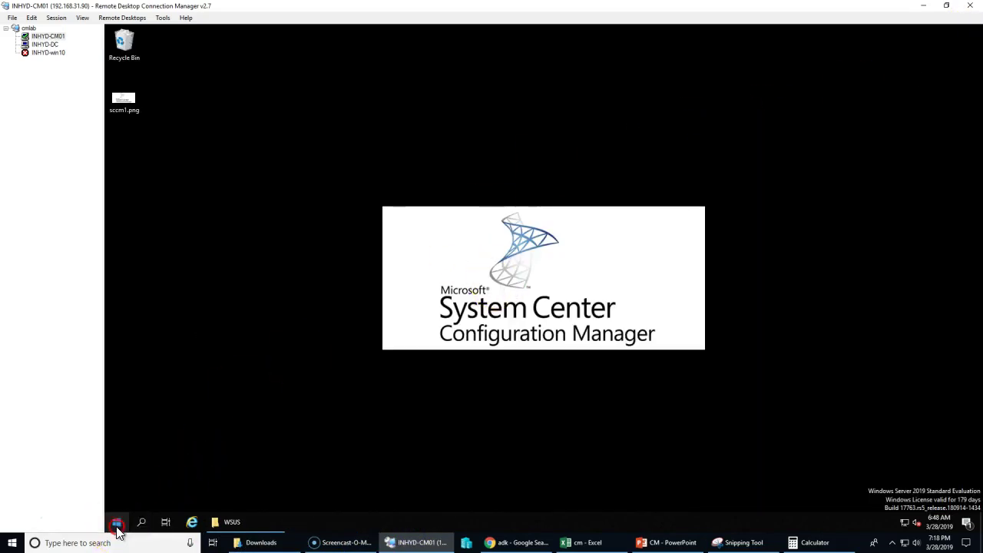
left_click(188, 497)
left_click(268, 494)
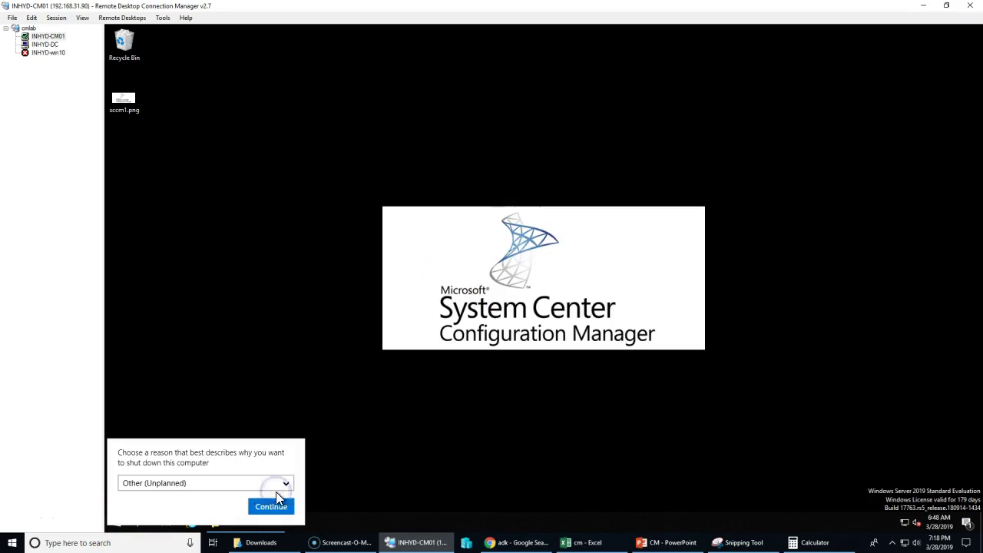
left_click(273, 507)
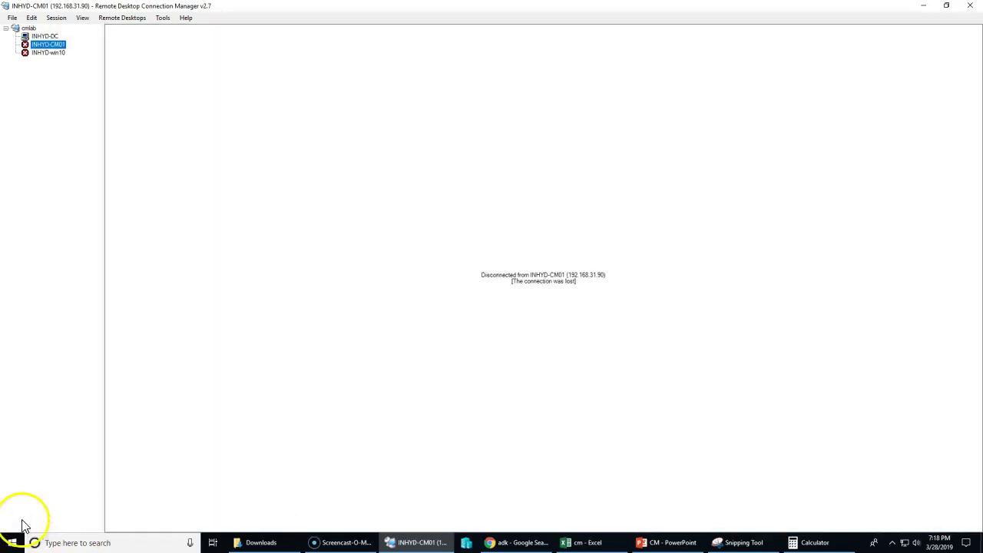
left_click(473, 544)
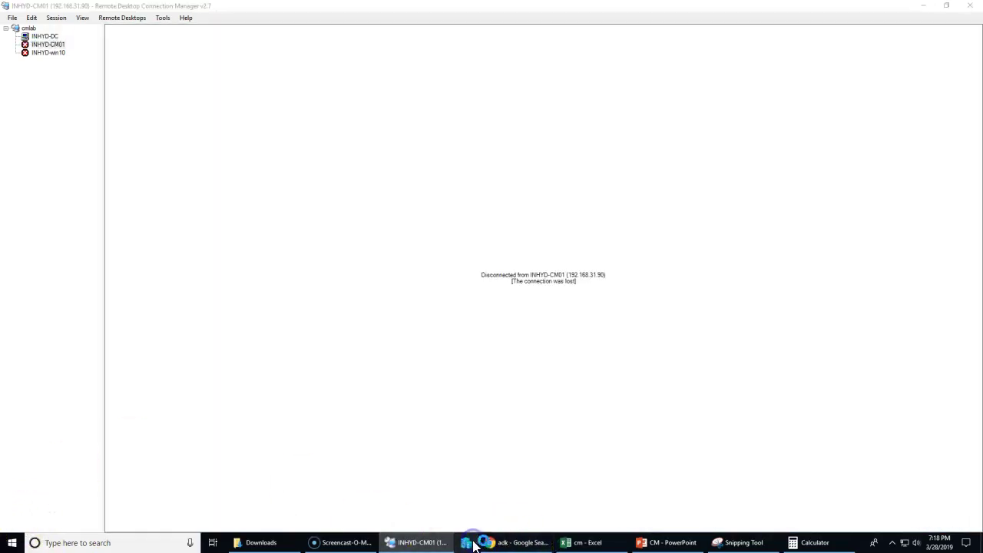
left_click(565, 101)
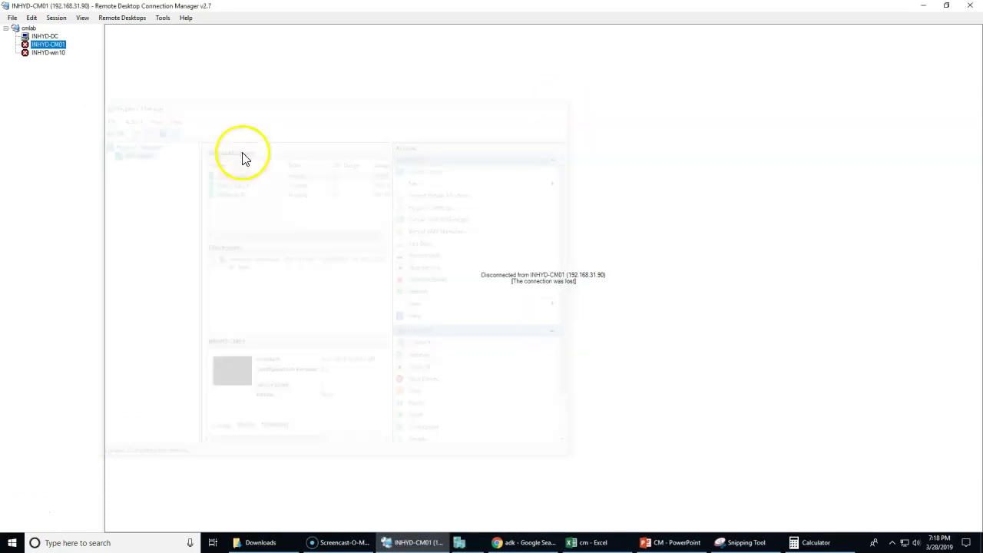
- Look up the server name of INHYD-CM01 in its properties and ping 192.168.31.90 continuously from a local command prompt
right_click(57, 47)
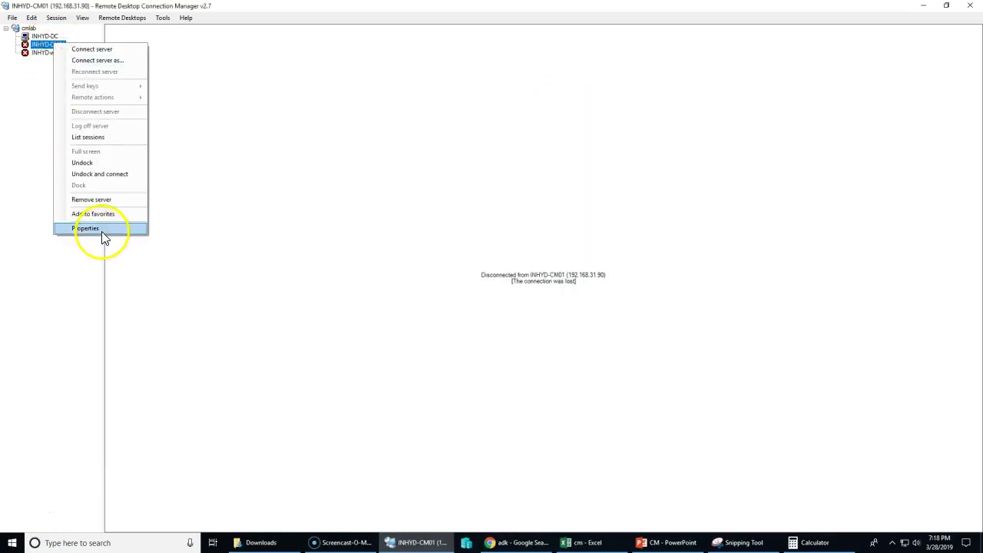
left_click(101, 230)
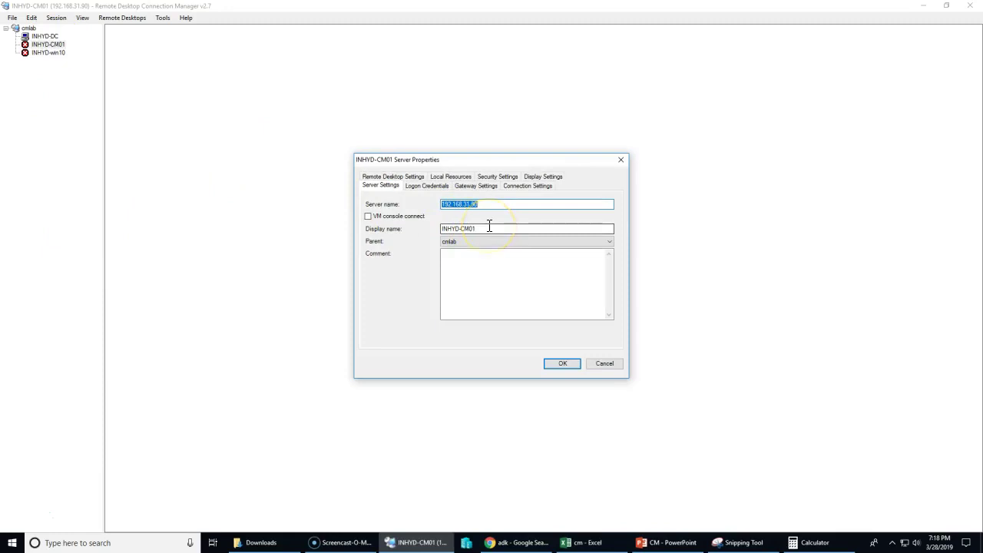
key("super+r")
type("cmd")
key("Return")
type("ping 192.168.31.90 -t")
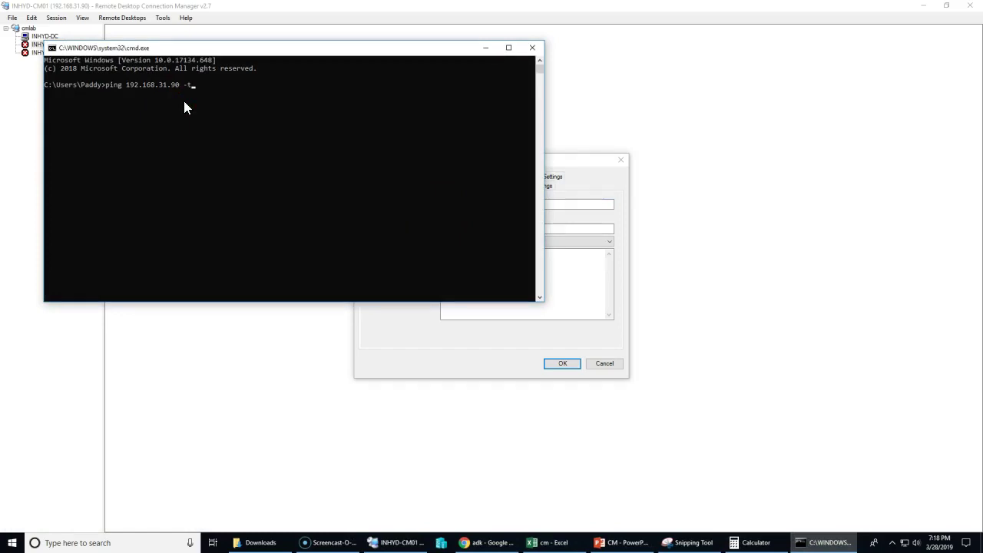
key("Return")
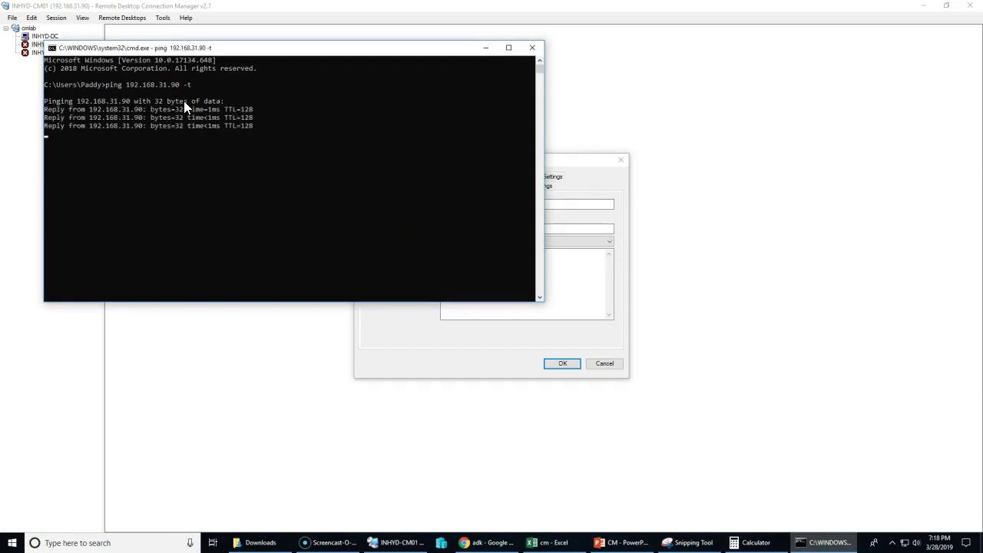
- Reconnect the remote desktop session to INHYD-CM01
left_click(50, 47)
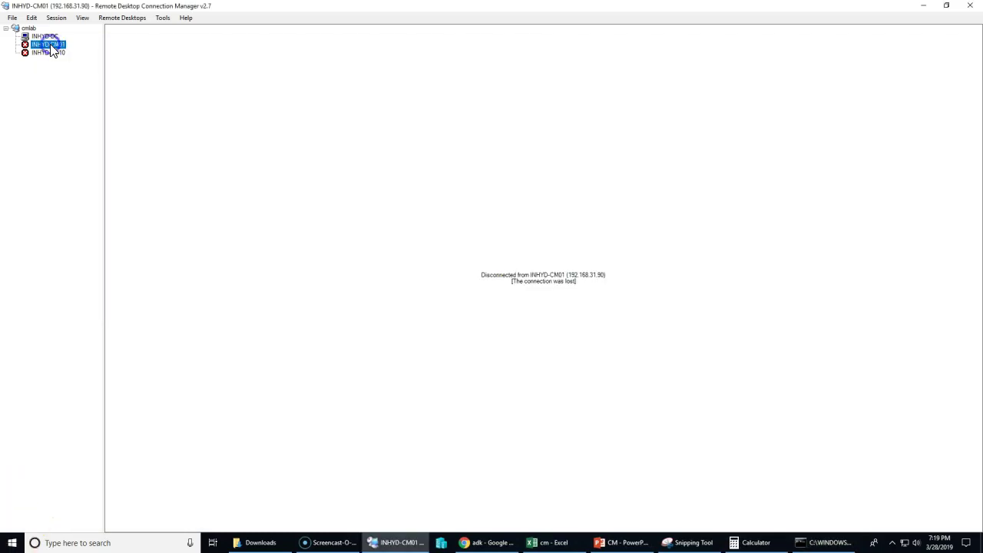
double_click(49, 46)
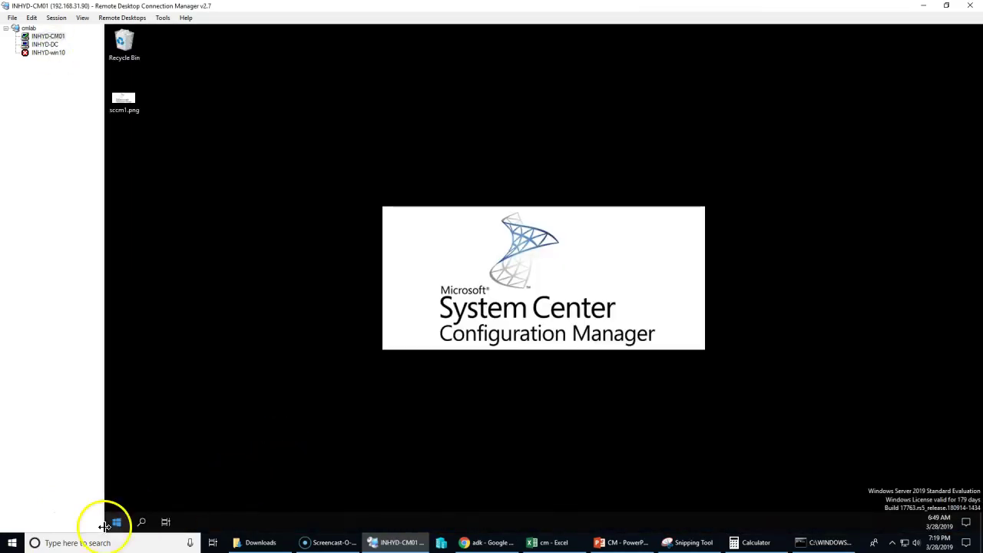
right_click(127, 519)
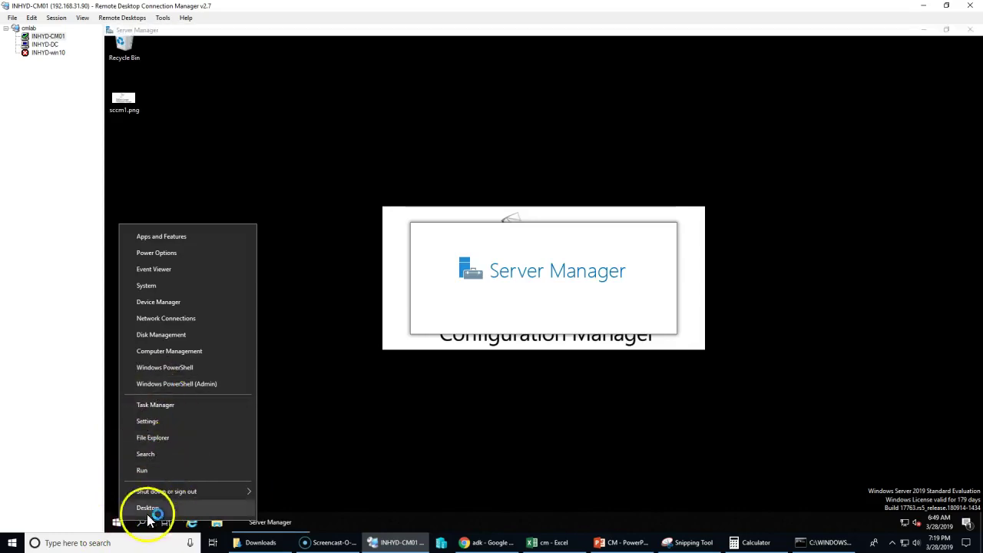
left_click(117, 525)
type("cmd")
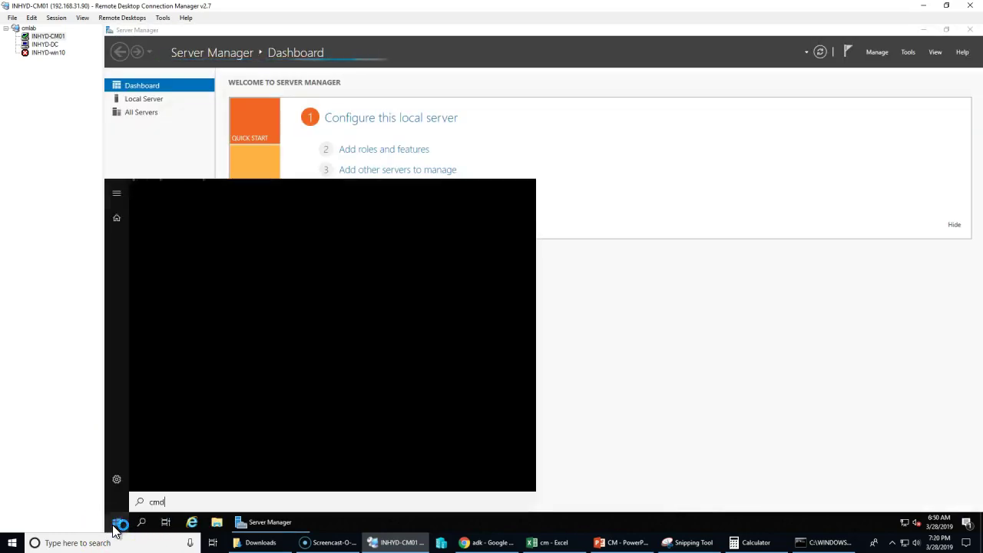
left_click(117, 522)
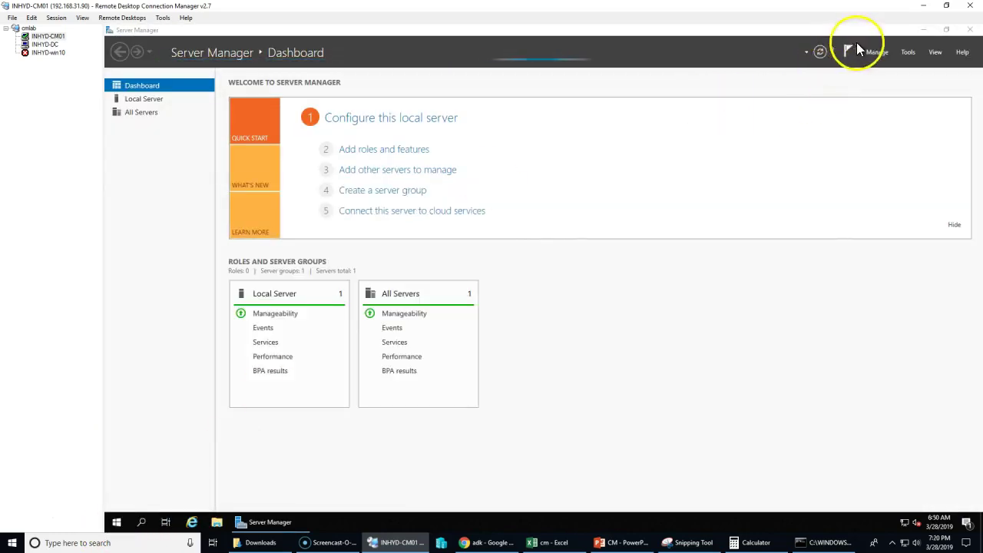
- Launch the post-installation tasks for Windows Server Update Services from the Server Manager notifications and check their status
left_click(872, 54)
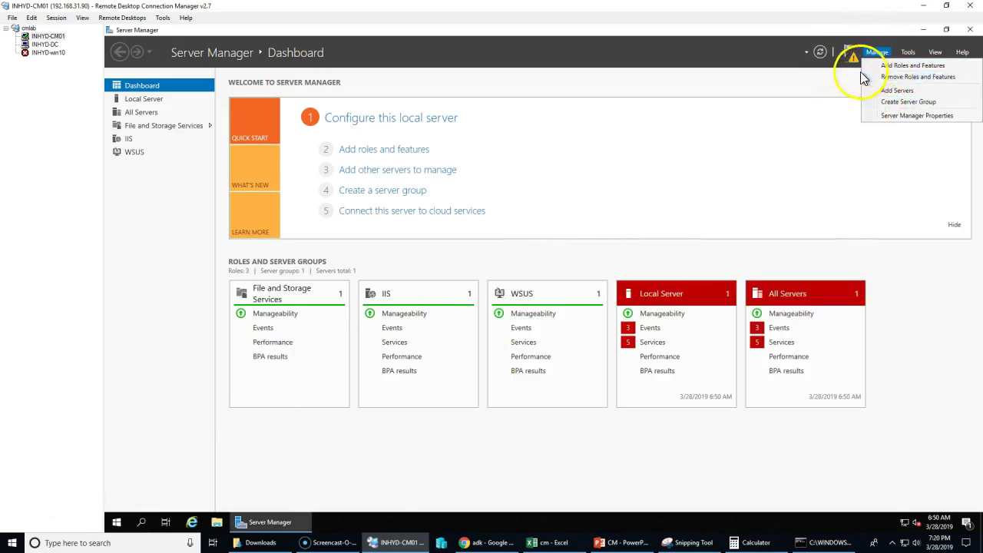
left_click(848, 53)
left_click(801, 119)
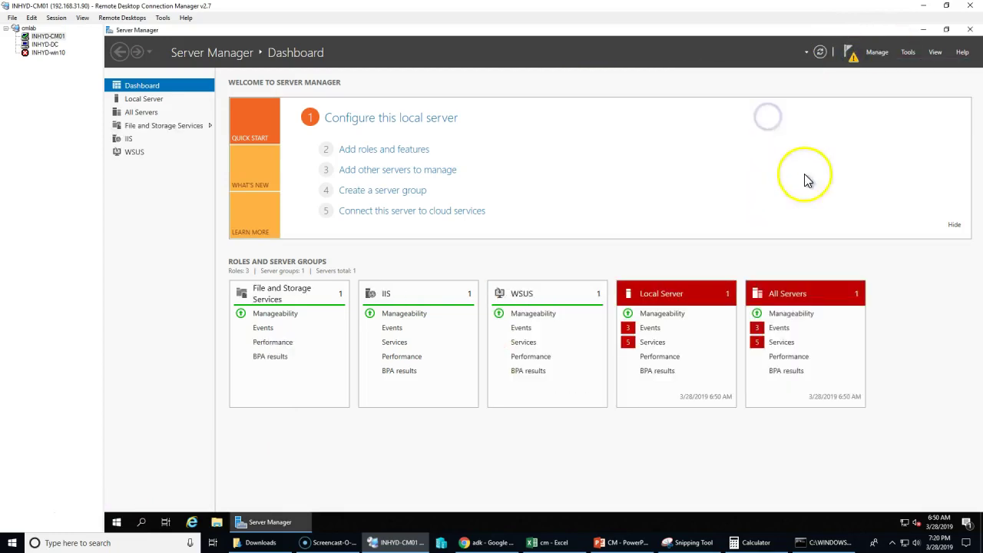
left_click(849, 53)
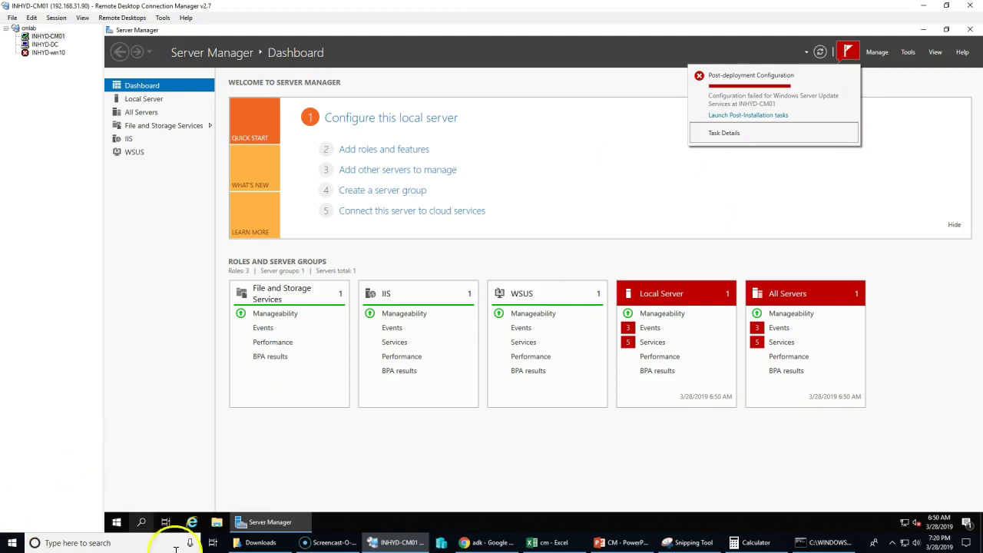
left_click(259, 525)
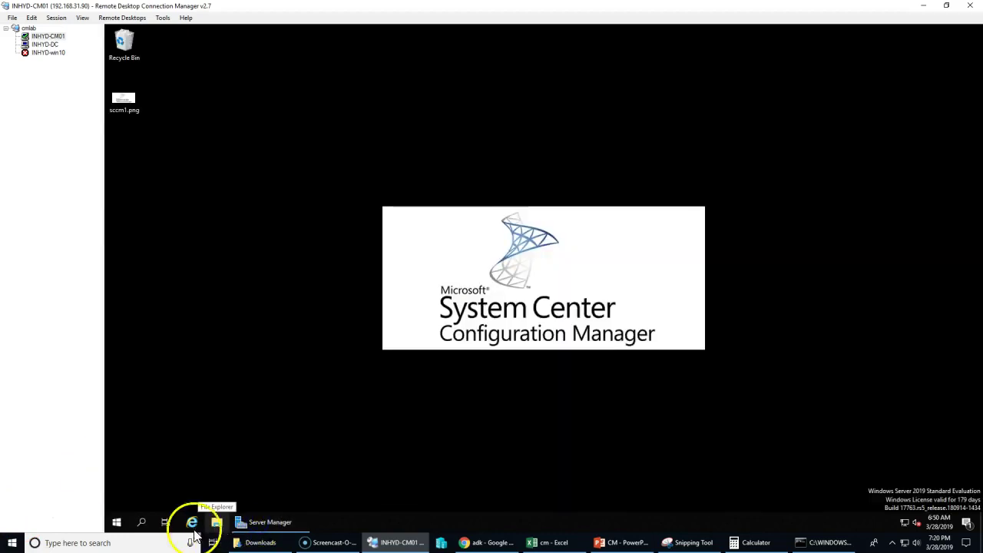
- Open Command Prompt as administrator on INHYD-CM01 and switch to the D: drive
left_click(115, 523)
type("cmd")
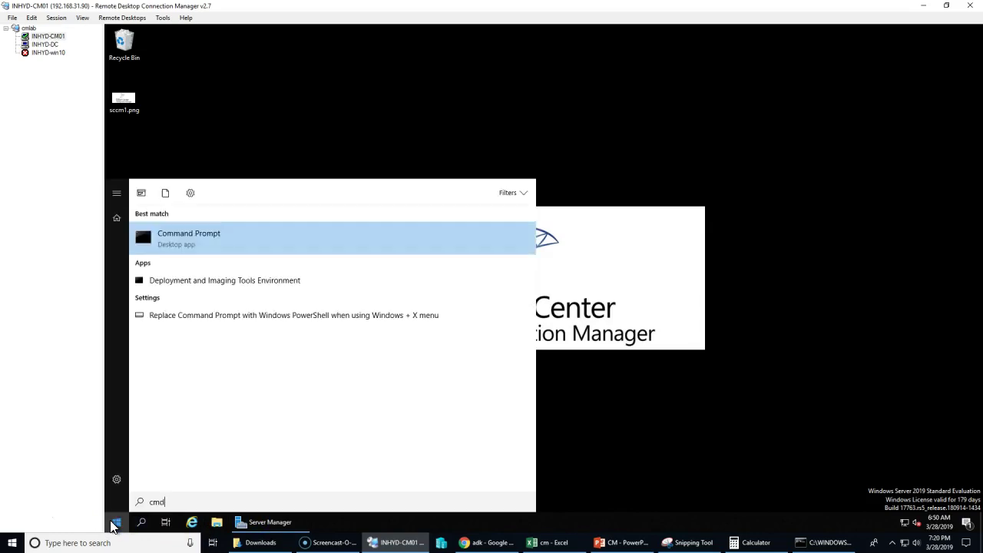
right_click(219, 245)
right_click(230, 248)
left_click(275, 240)
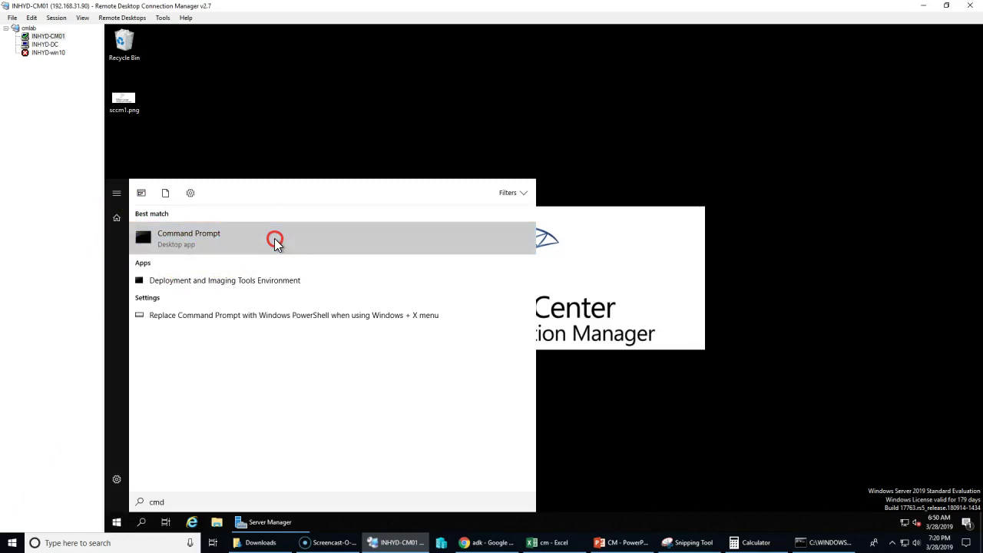
right_click(303, 247)
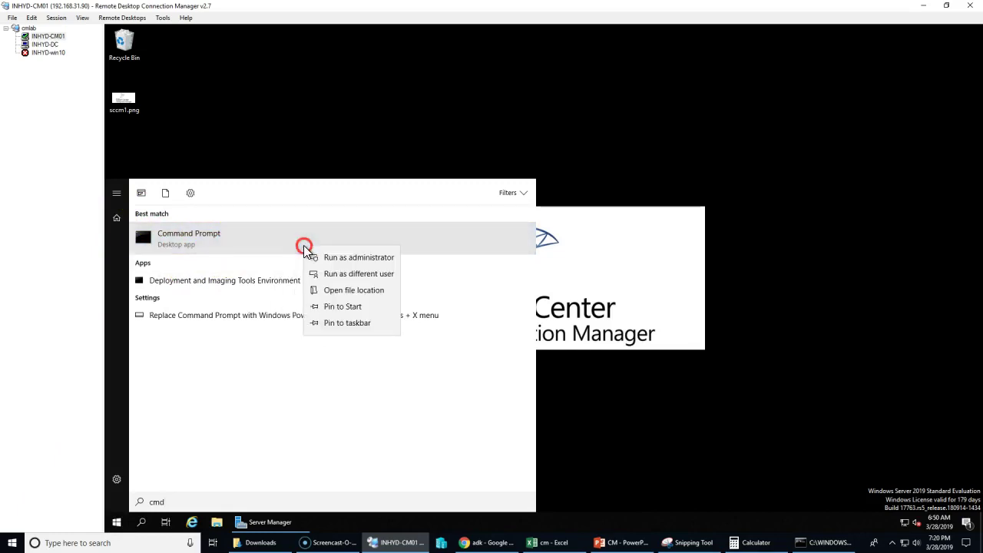
left_click(329, 259)
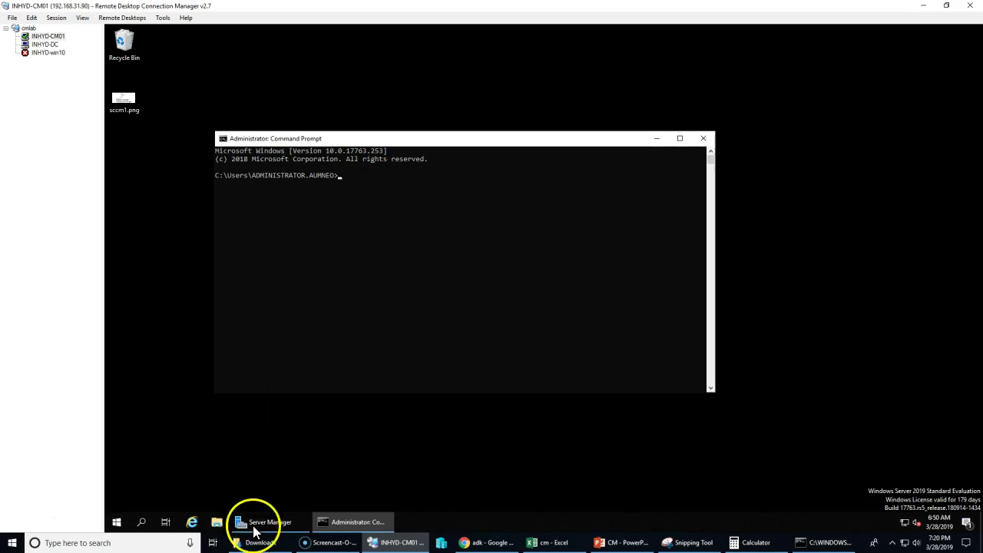
type("d:")
key("Return")
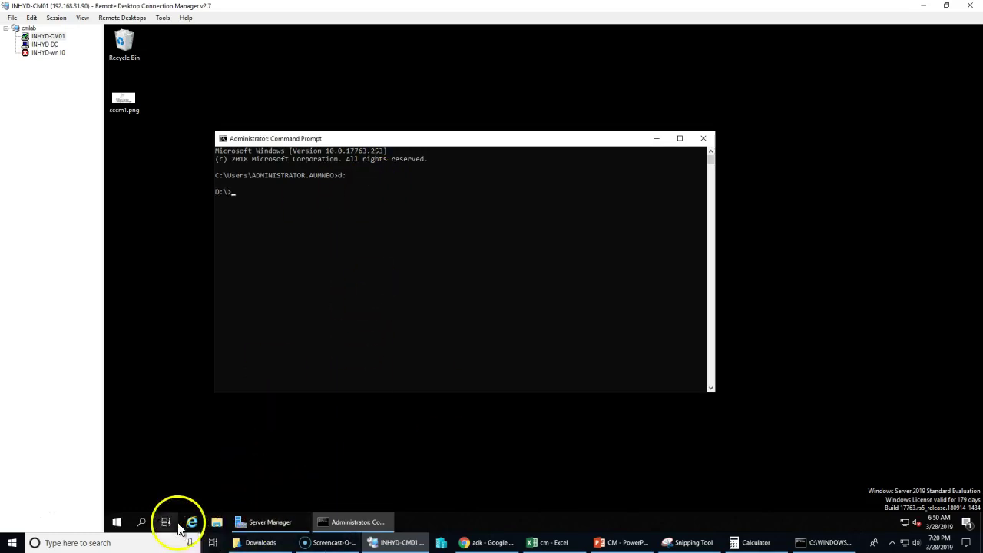
- Browse to D:\SC_Configmgr_SCEP_1802\SMSSETUP\BIN\X64 in File Explorer and copy the folder path
left_click(217, 522)
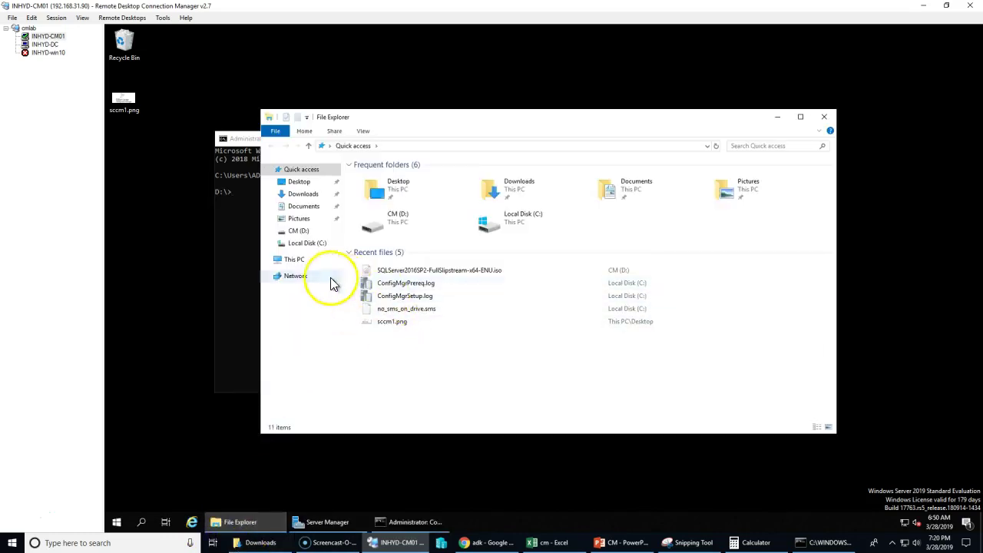
left_click(296, 231)
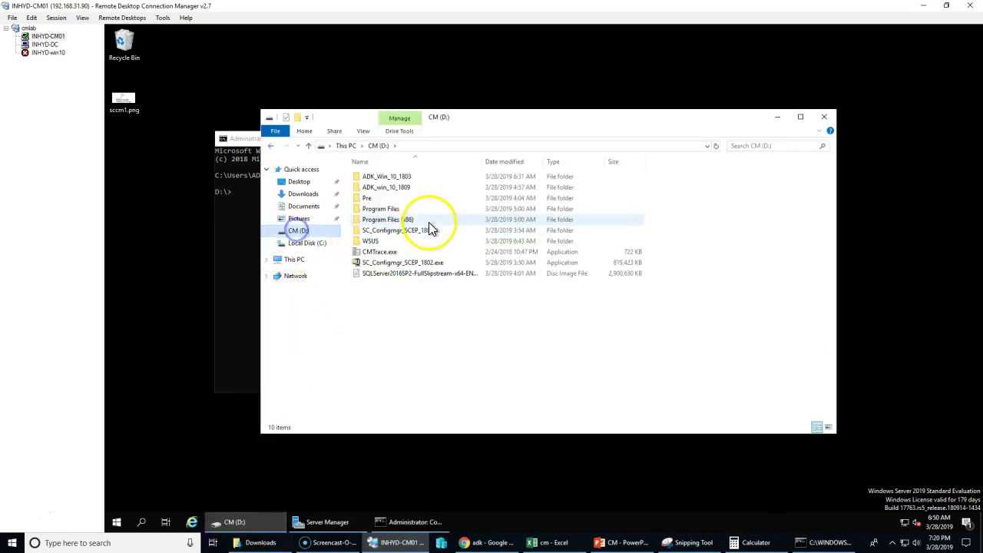
double_click(403, 229)
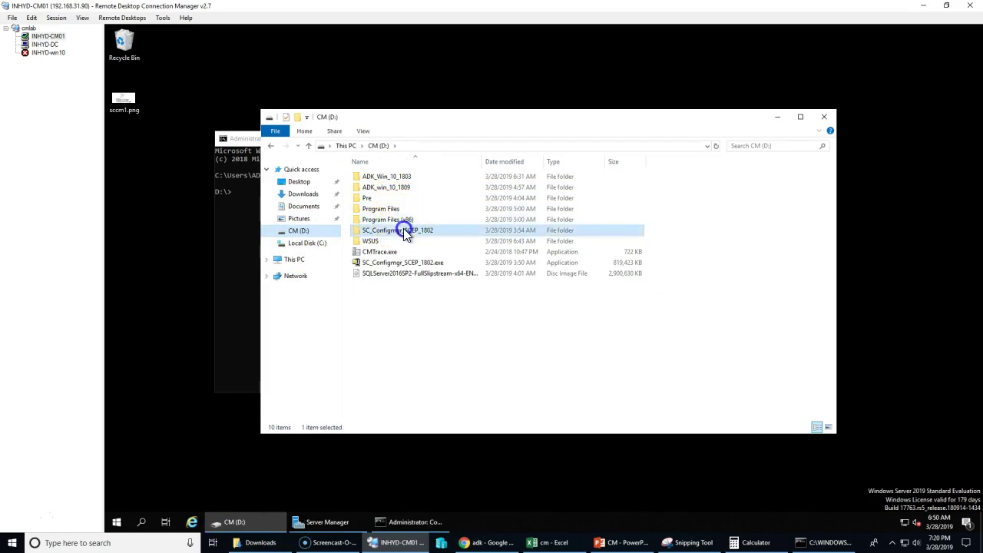
left_click(385, 200)
double_click(384, 199)
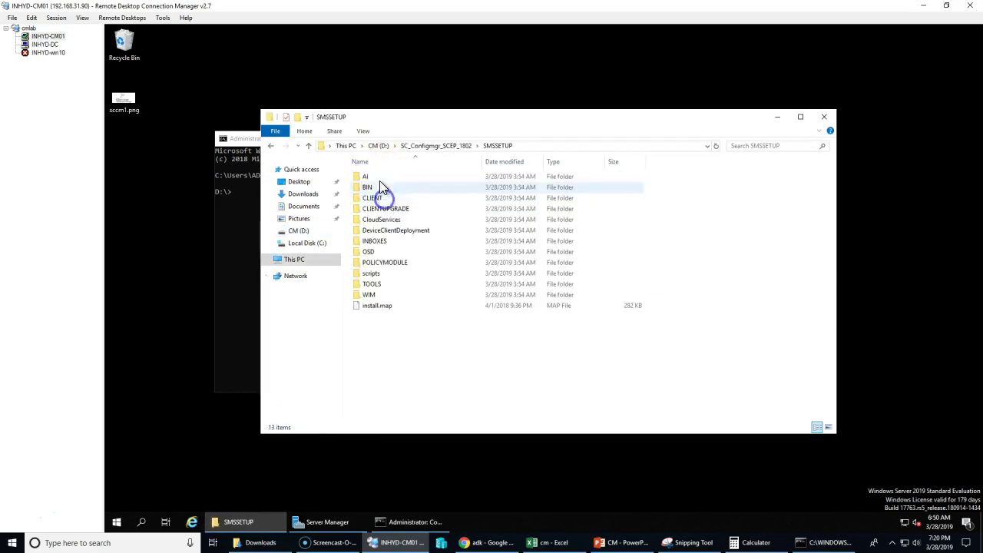
double_click(379, 189)
left_click(376, 190)
double_click(376, 191)
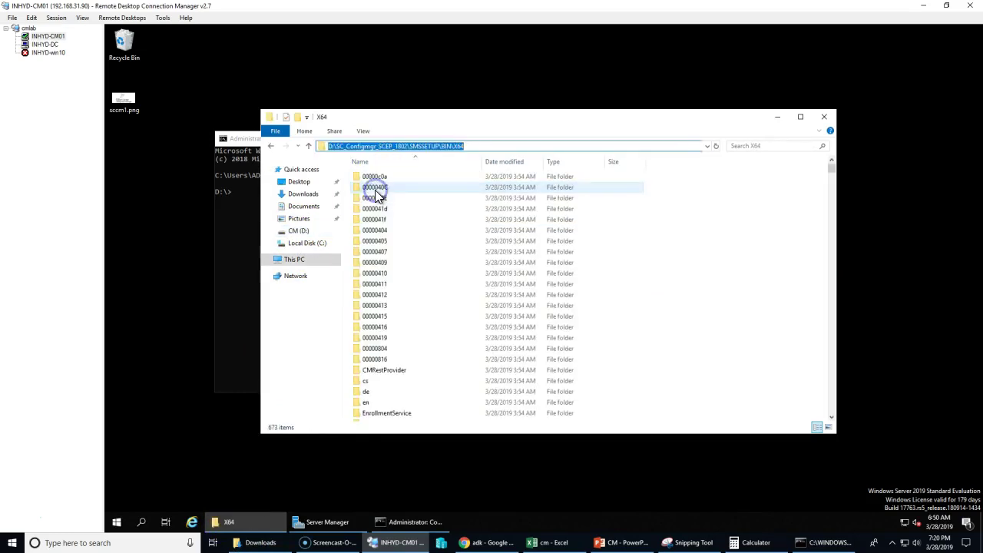
- Change the elevated prompt to the copied X64 folder and run prereqchk.exe /local
left_click(250, 225)
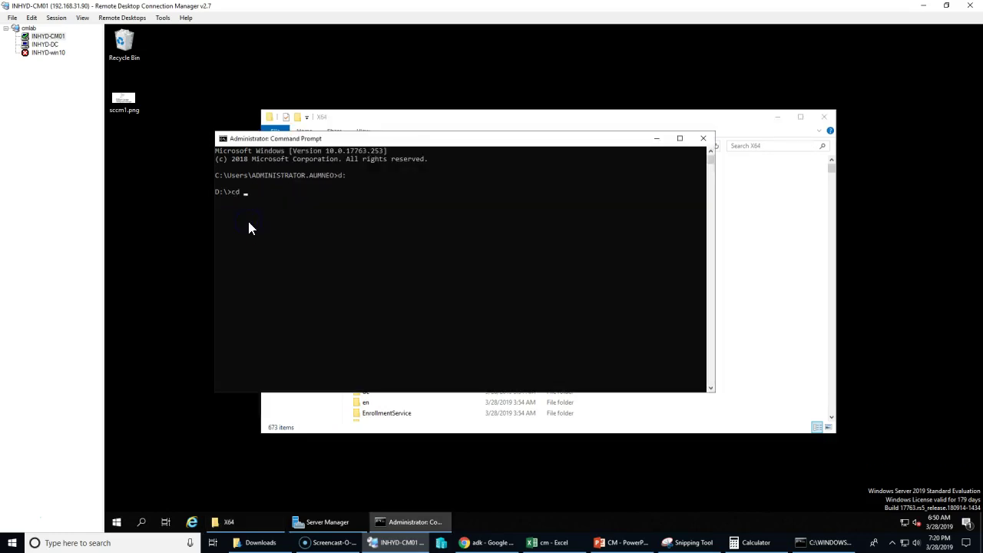
right_click(250, 227)
key("Return")
type("prereqchk.exe /local")
key("Return")
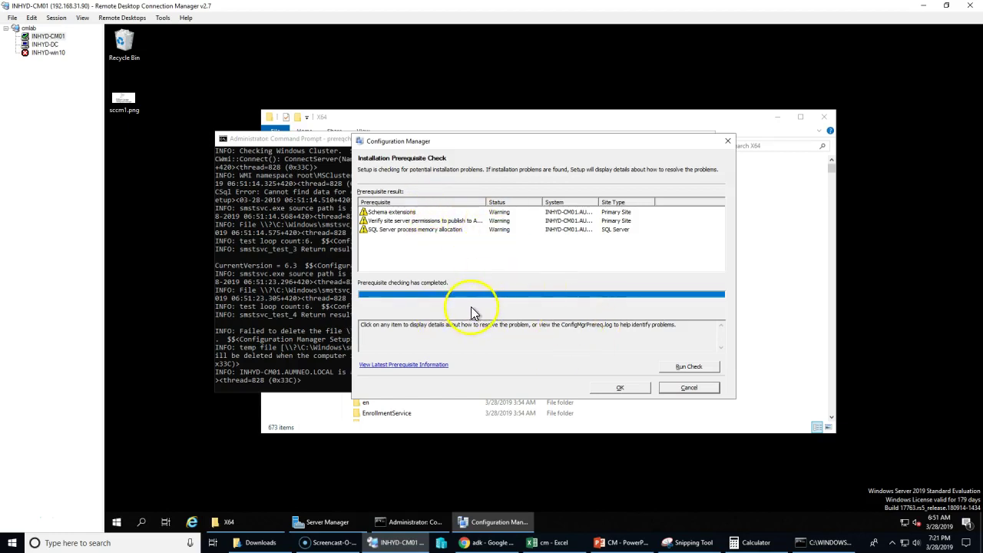
- Review the details of the schema extensions and site server Active Directory publishing permissions items in the prerequisite results
left_click(382, 214)
left_click(384, 221)
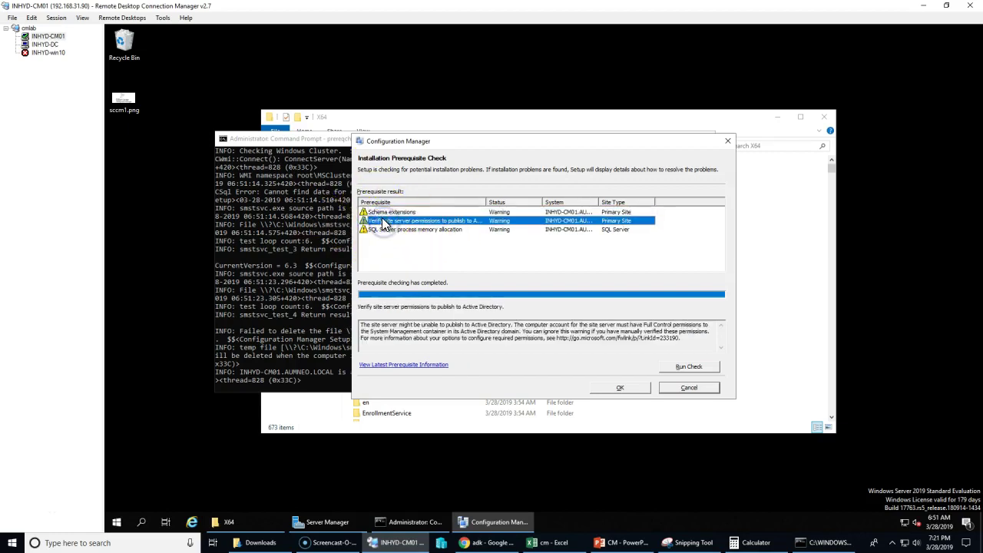
left_click(411, 213)
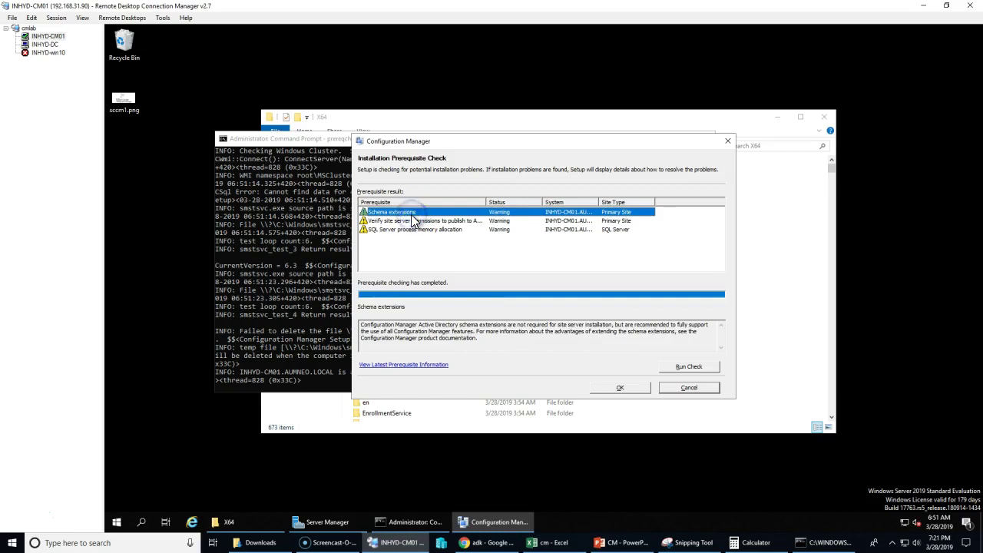
- Switch to the INHYD-DC session and view the Users container of AUMNEO.LOCAL in Active Directory Users and Computers
left_click(44, 45)
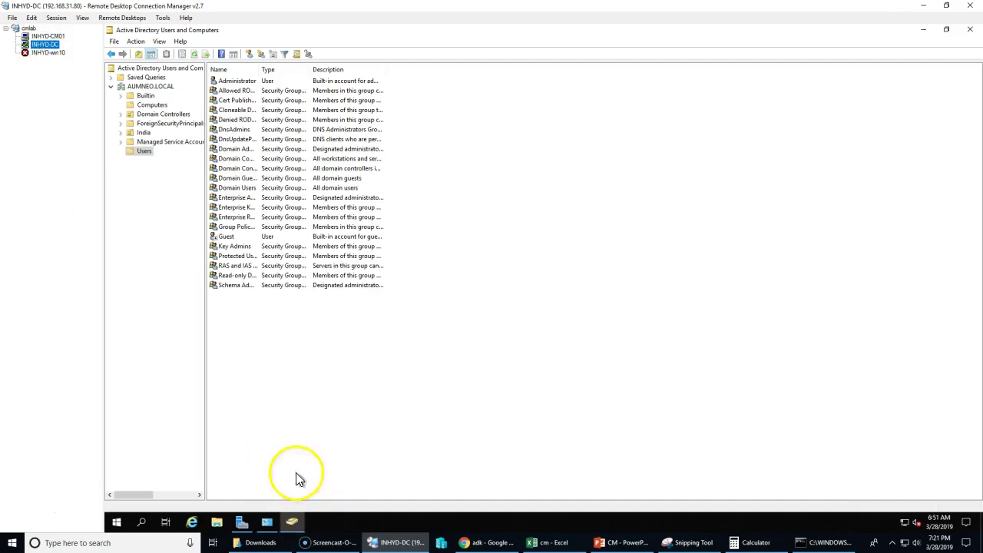
left_click(141, 88)
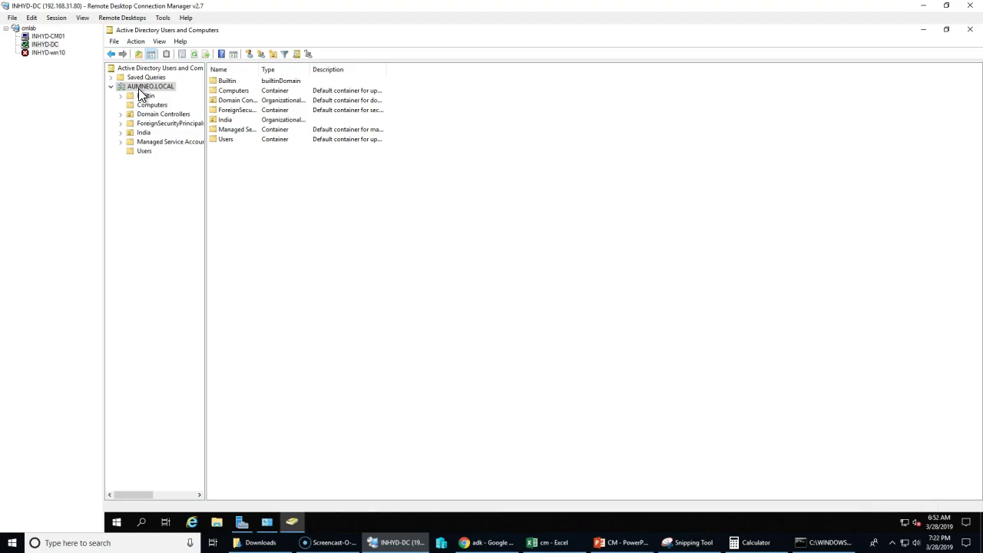
left_click(144, 151)
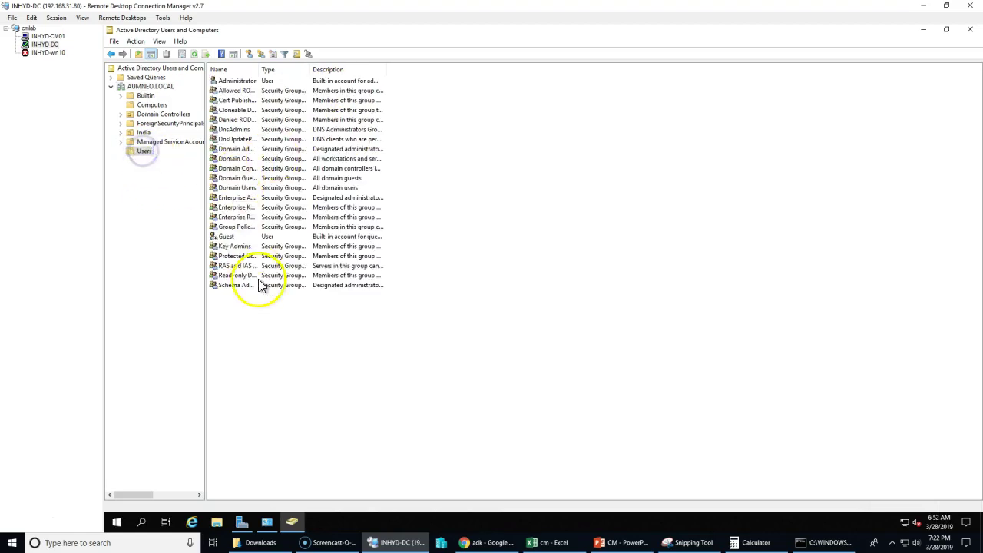
- Examine the General properties of the Guest account in the Users container, including its name fields, and close them without changes
left_click(254, 236)
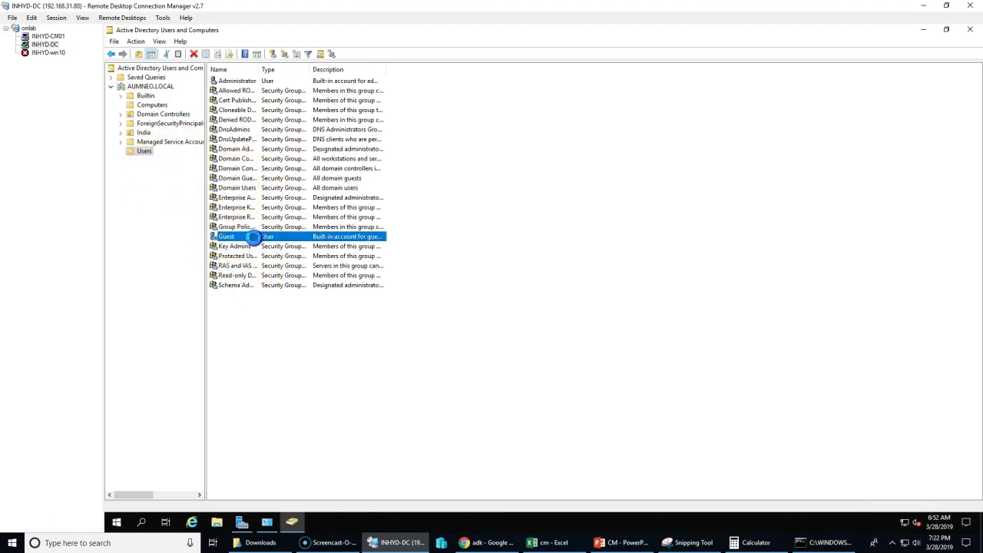
double_click(254, 236)
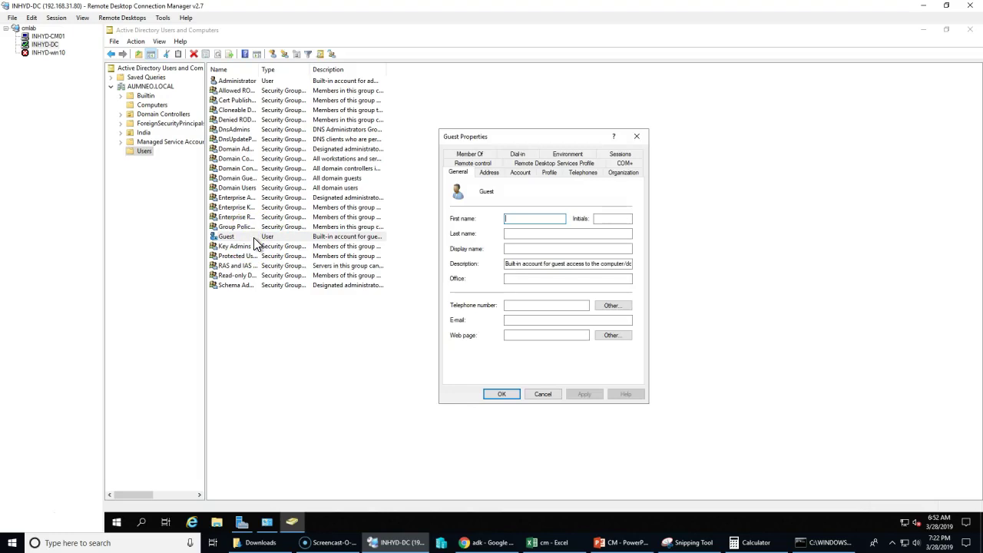
left_click(471, 224)
left_click(554, 232)
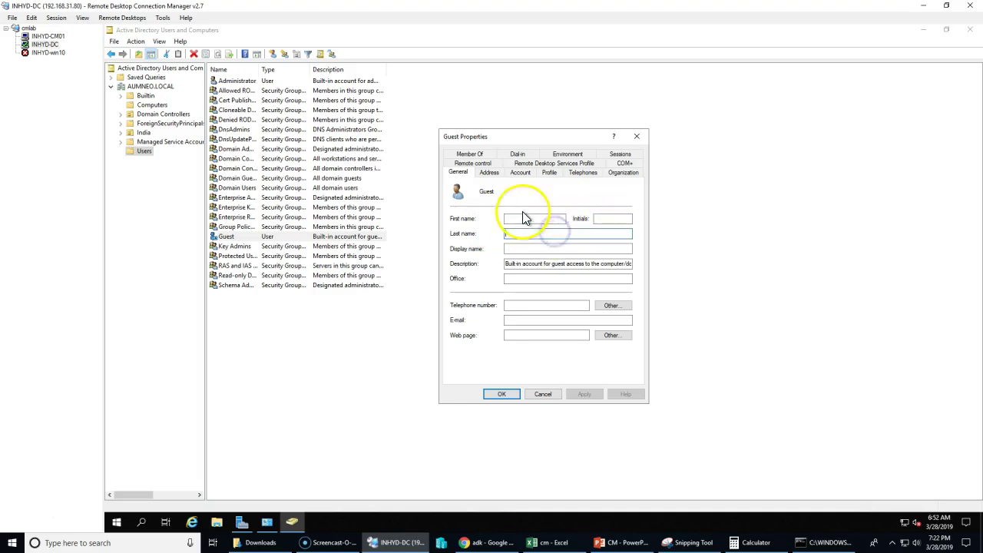
left_click(602, 235)
left_click(510, 219)
left_click(453, 222)
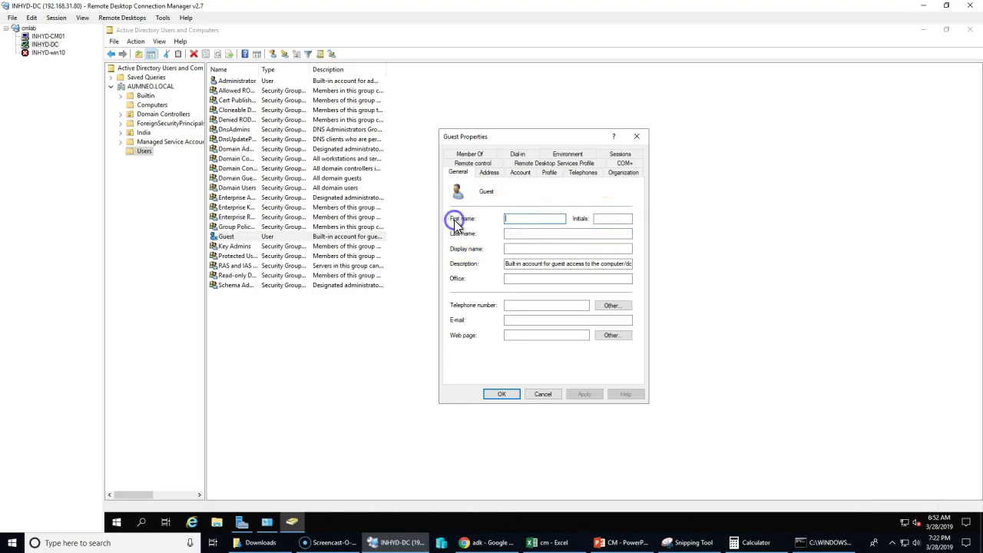
left_click(579, 221)
left_click(453, 363)
right_click(469, 359)
left_click(506, 352)
left_click(526, 362)
left_click(548, 396)
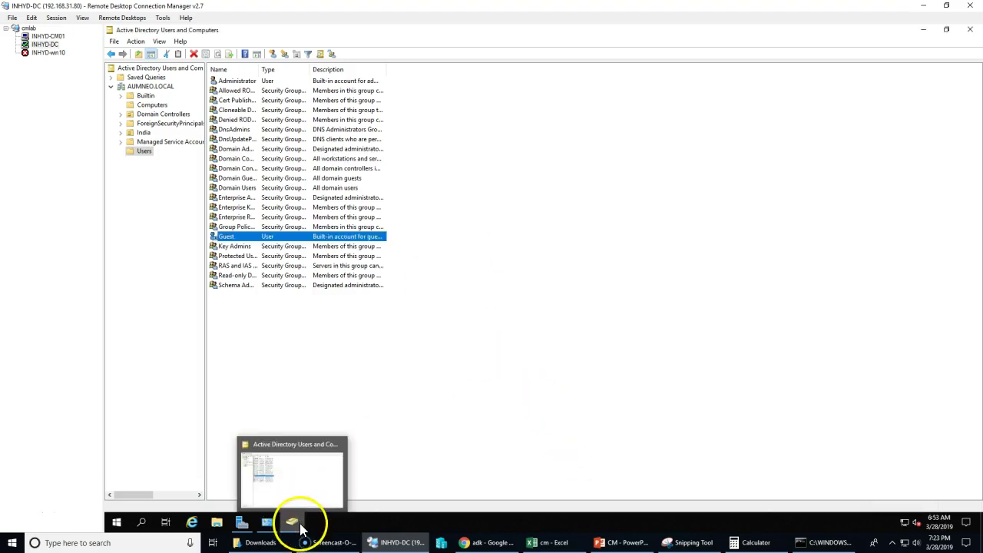
- Open ADSI Edit from Administrative Tools and connect to the Default naming context on the default domain server
left_click(296, 526)
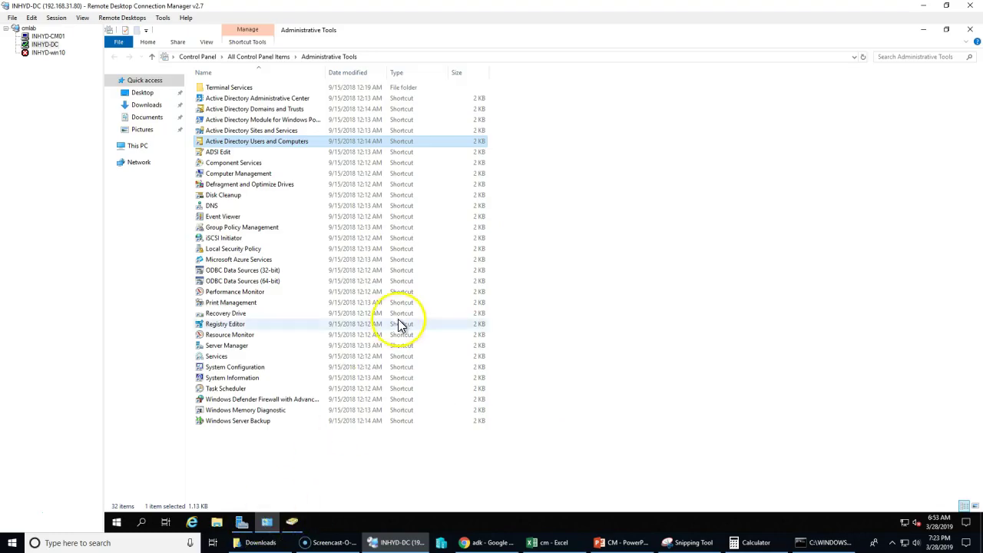
double_click(218, 152)
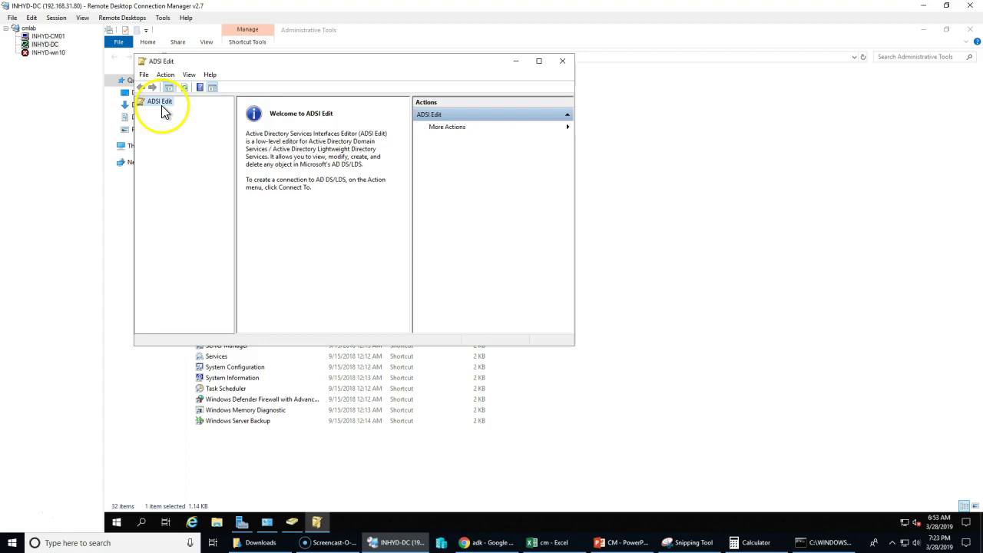
right_click(163, 101)
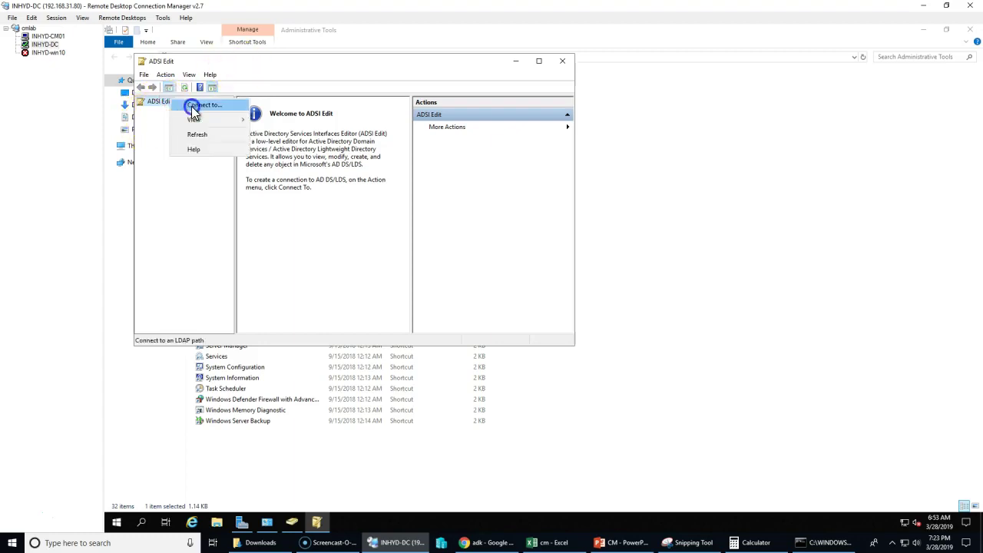
left_click(193, 105)
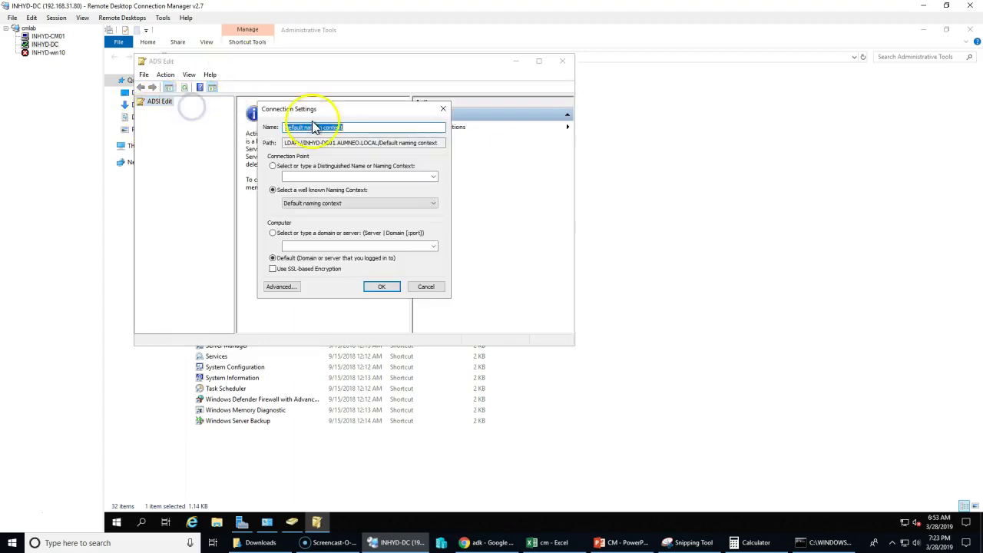
left_click_drag(304, 143, 338, 143)
left_click(379, 287)
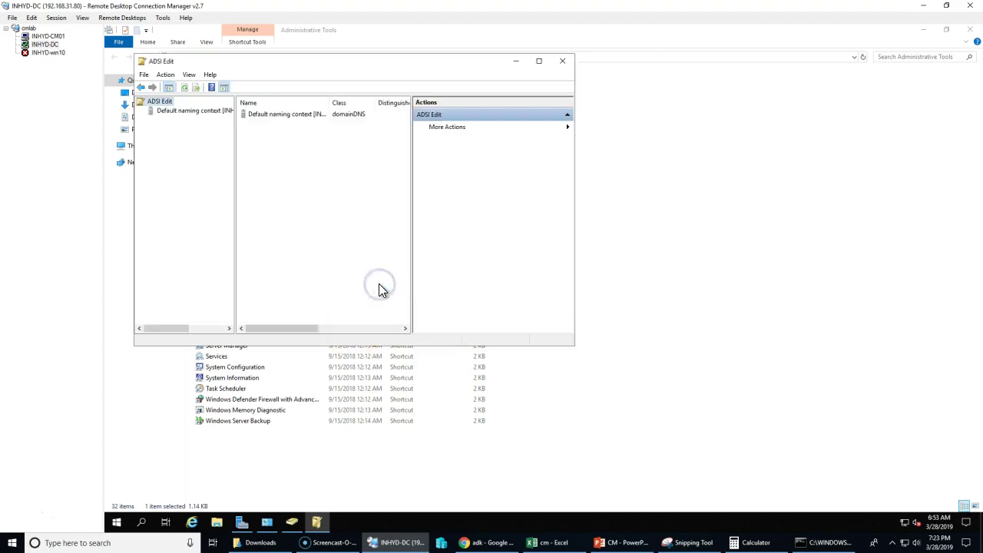
- Maximize ADSI Edit, expand the Default naming context down to the contents of DC=AUMNEO,DC=LOCAL and widen the tree pane
double_click(201, 112)
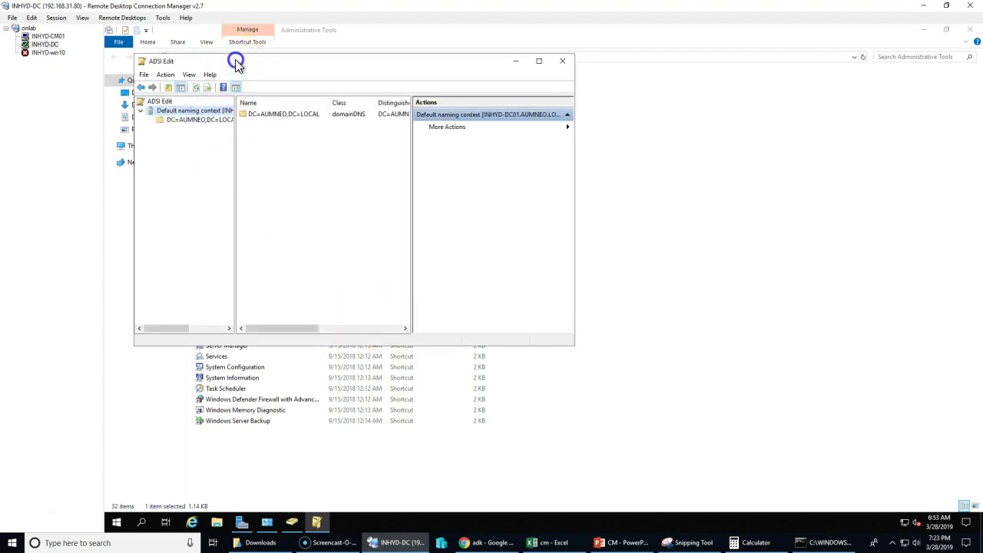
double_click(235, 61)
left_click(173, 87)
double_click(173, 88)
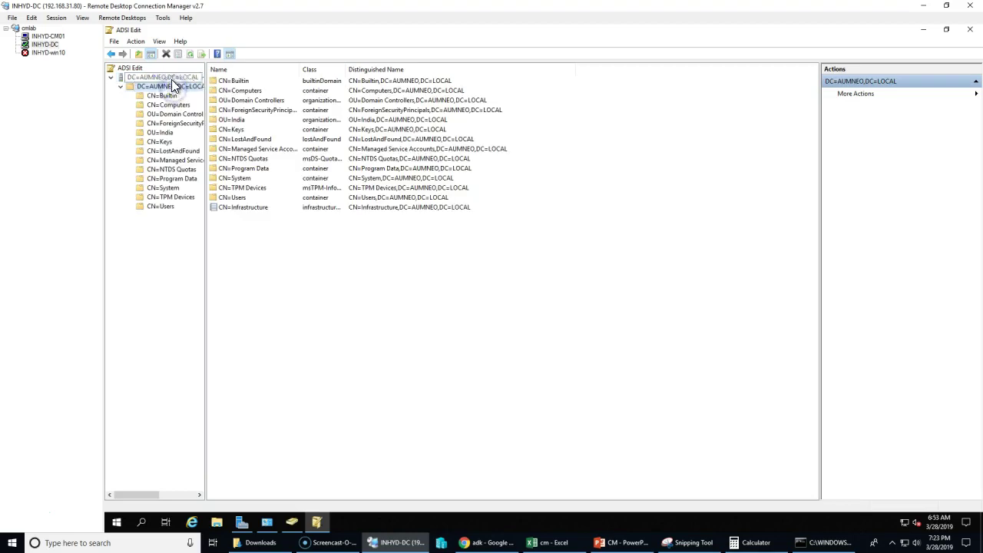
left_click_drag(205, 80, 257, 80)
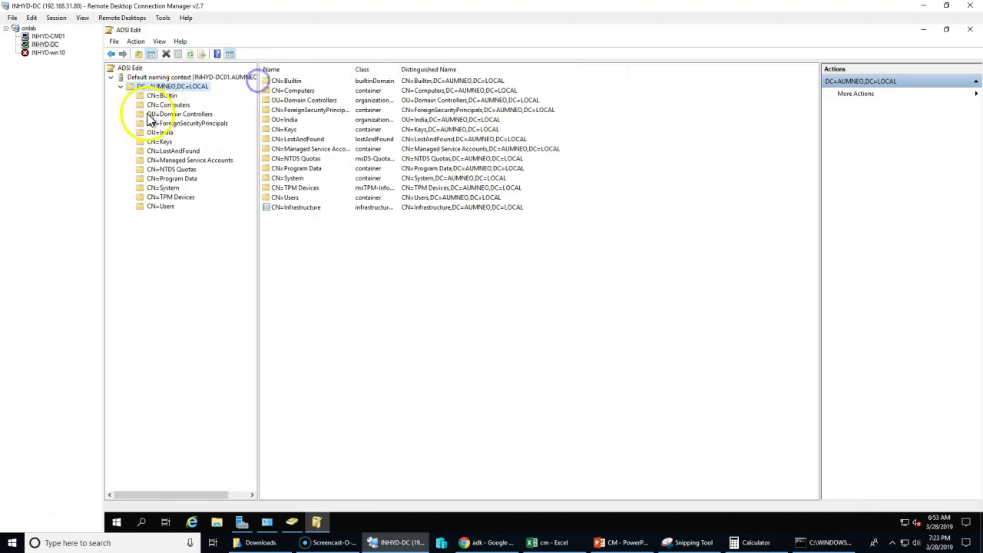
left_click(195, 286)
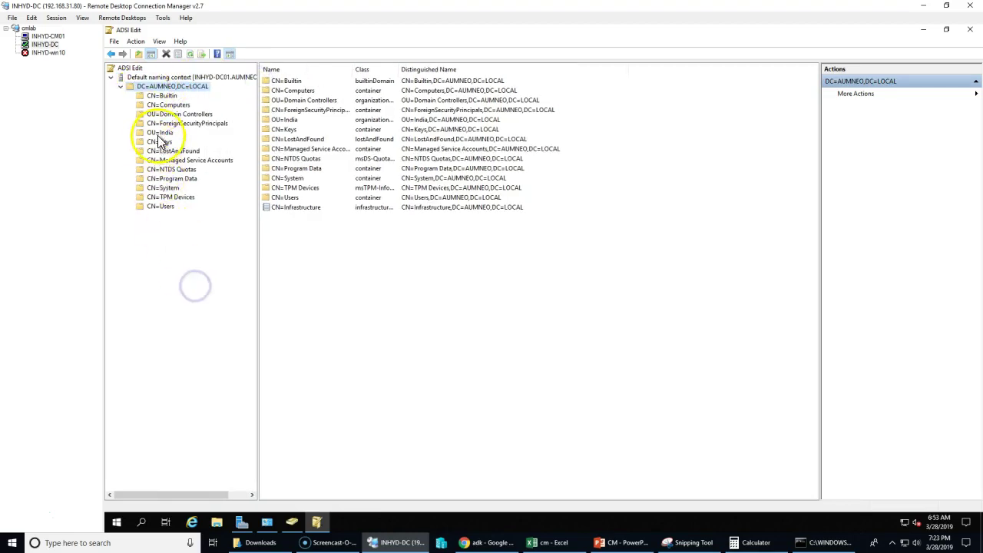
- Locate CN=Guest in the CN=Users container and open its properties
left_click(161, 206)
double_click(288, 237)
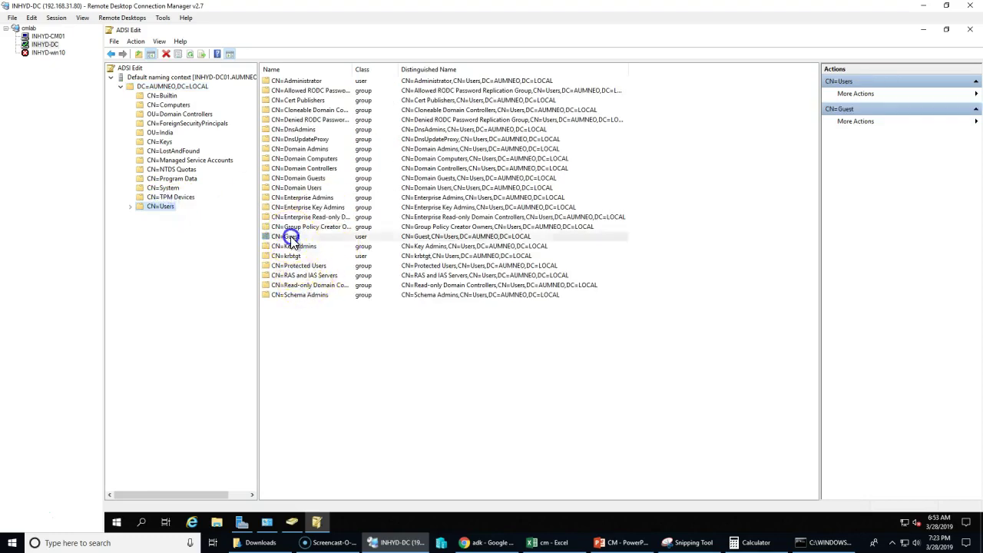
right_click(167, 355)
left_click(167, 360)
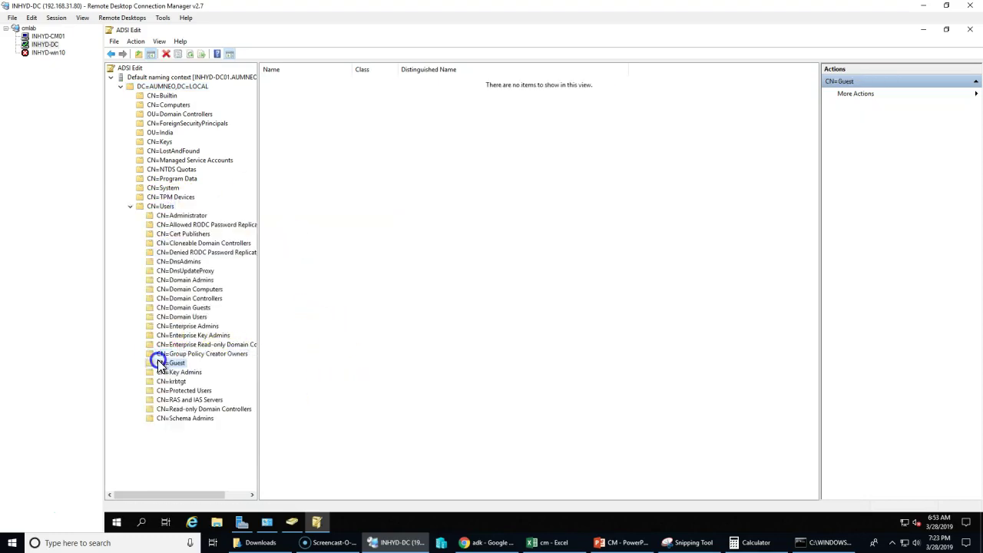
right_click(167, 361)
left_click(200, 482)
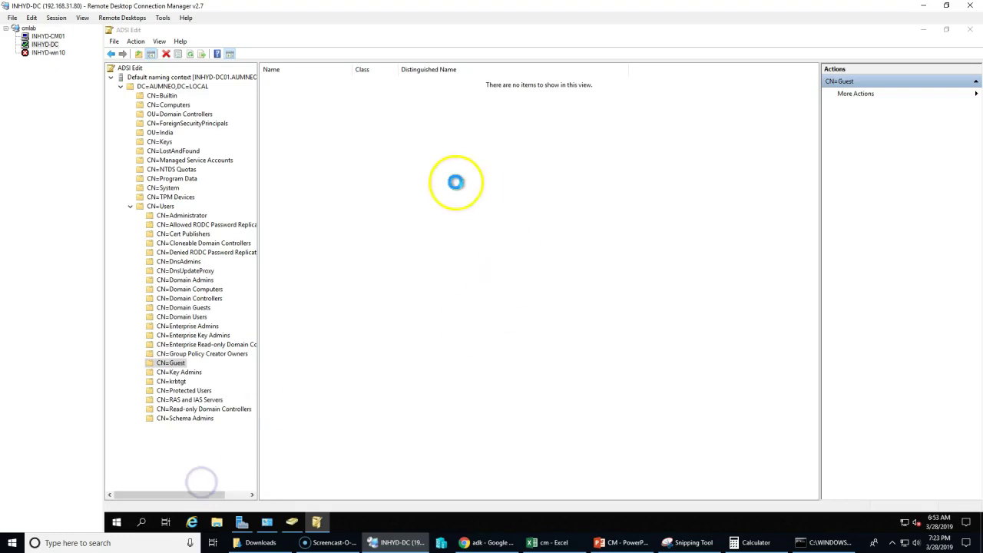
- Inspect the aCSPolicyName attribute of CN=Guest in the string editor and close the editor without changing its value
left_click(478, 222)
double_click(476, 231)
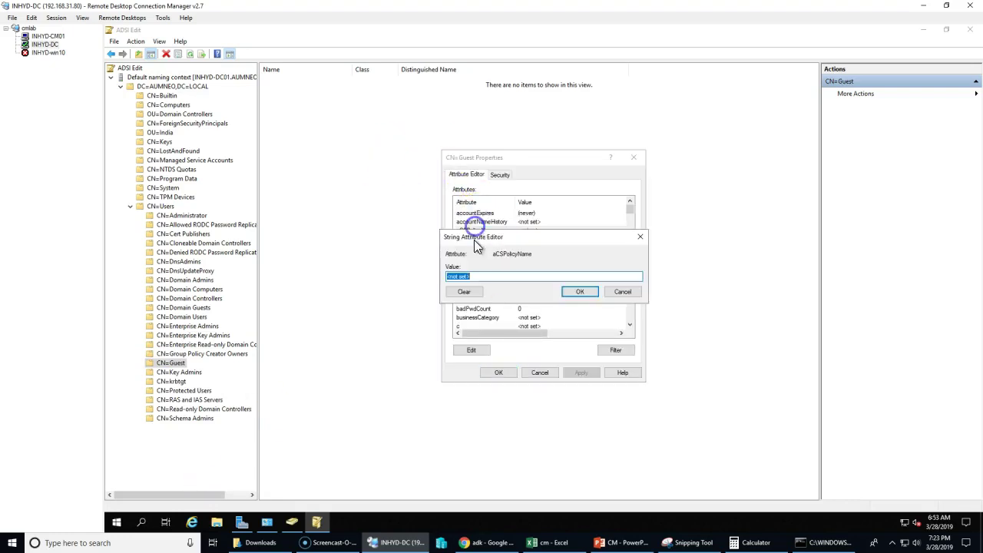
left_click_drag(532, 254, 511, 256)
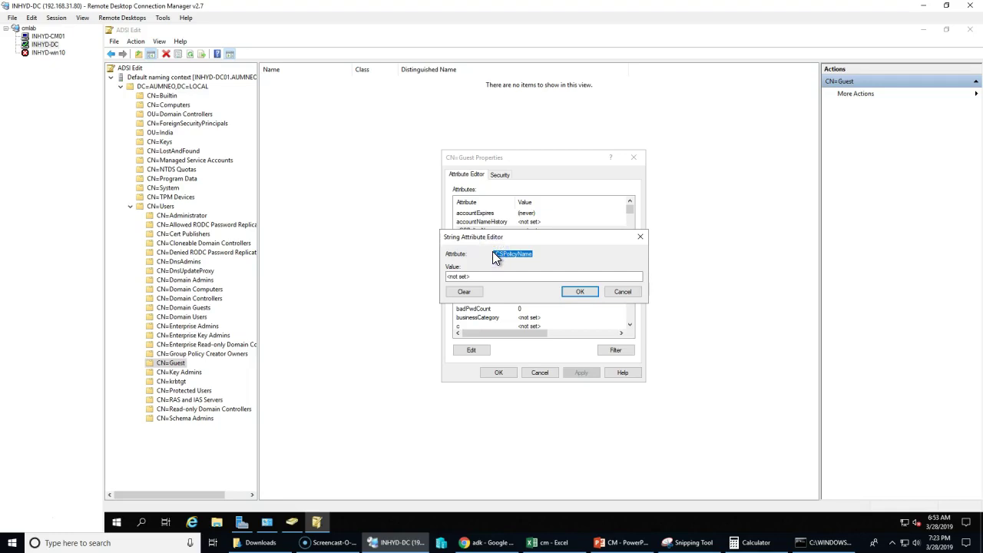
left_click_drag(512, 253, 503, 254)
left_click_drag(503, 277, 420, 276)
left_click_drag(541, 239, 706, 184)
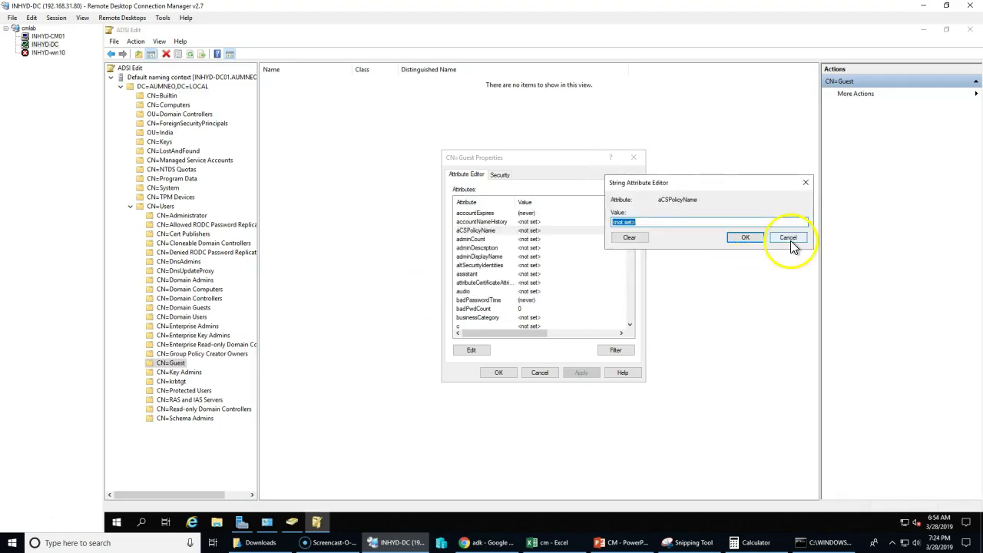
left_click(687, 220)
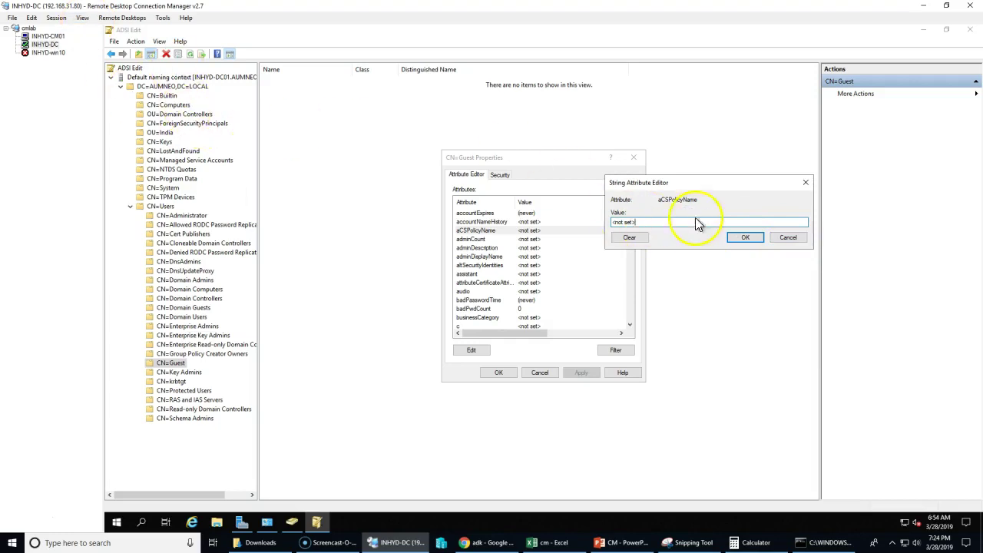
left_click(788, 237)
- Look through the remaining attributes of CN=Guest, viewing the whenChanged and uSNCreated values
double_click(629, 240)
left_click(626, 311)
left_click(626, 311)
double_click(483, 282)
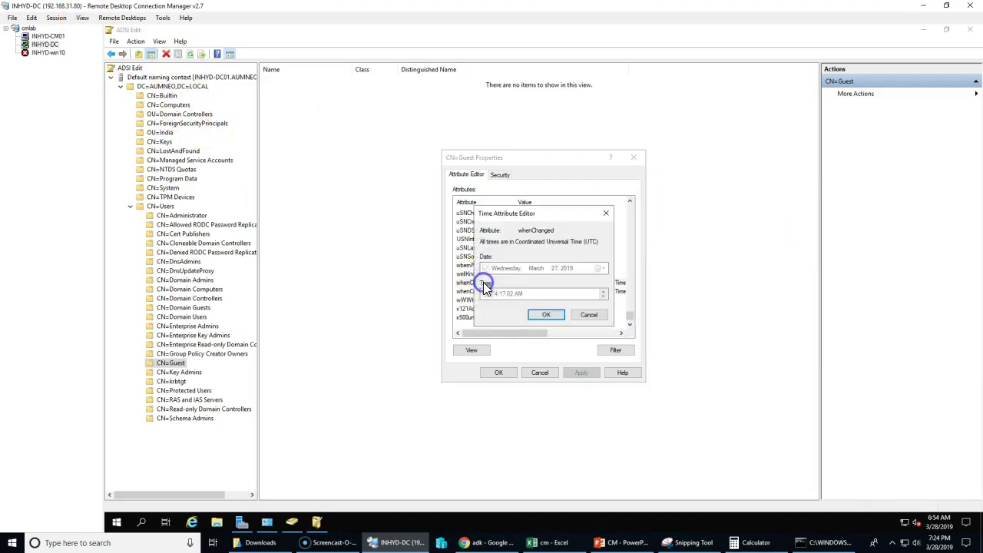
left_click(580, 269)
left_click(596, 315)
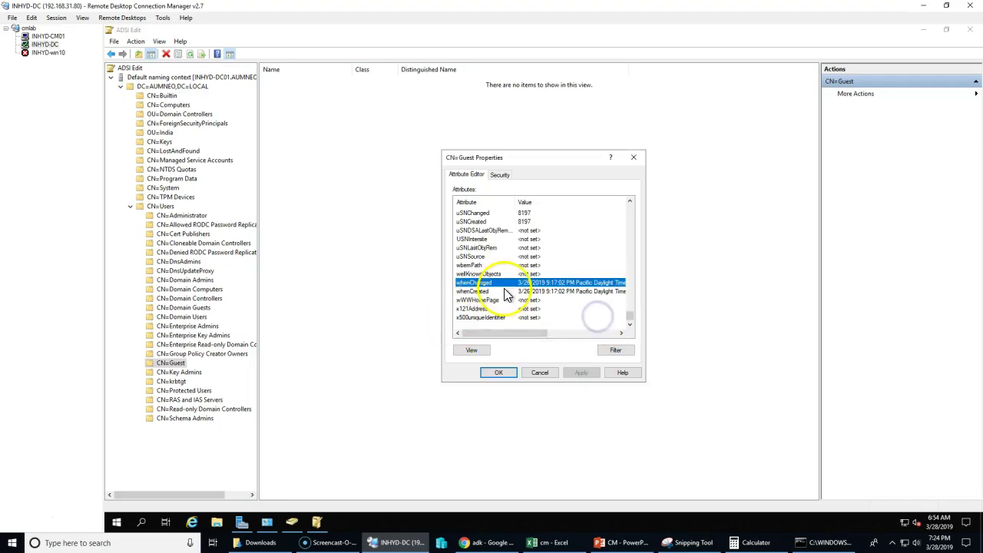
left_click(507, 293)
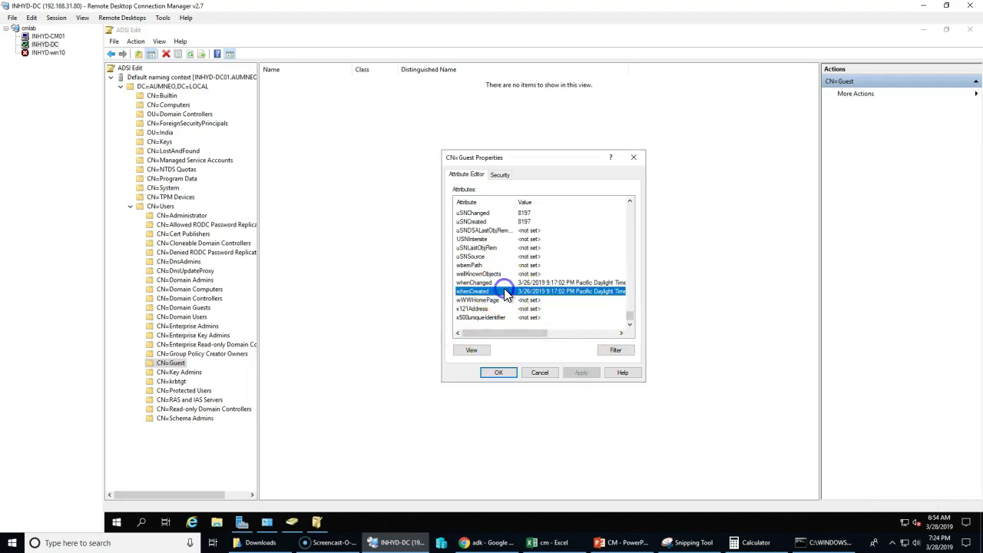
double_click(491, 221)
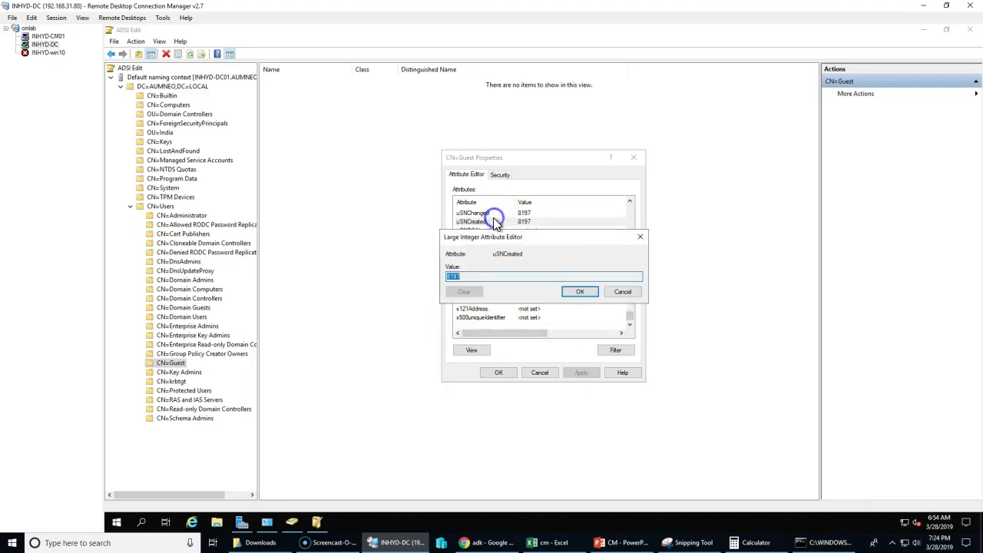
left_click(592, 295)
scroll(537, 308, "up", 3)
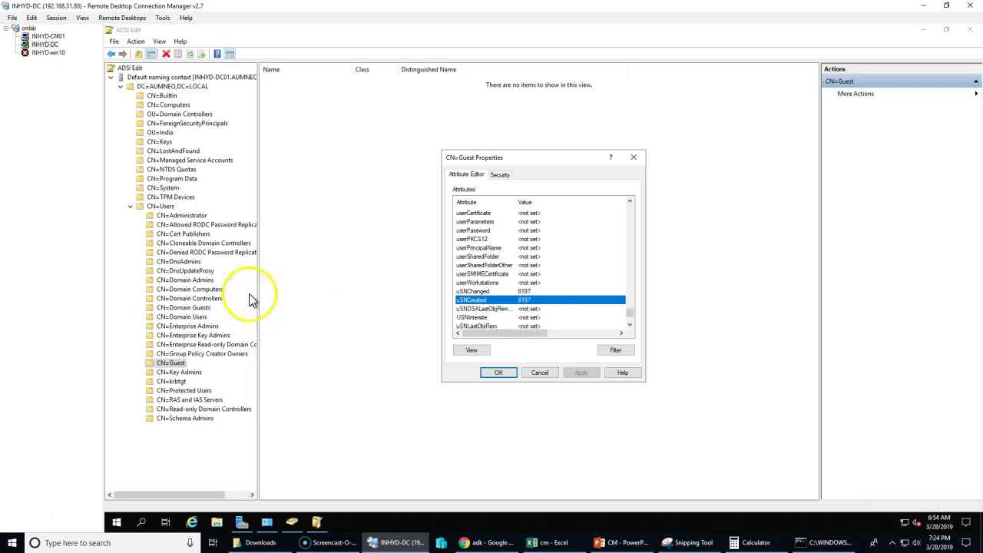
- Switch to the INHYD-CM01 session and review the description of the schema extensions prerequisite
left_click(48, 36)
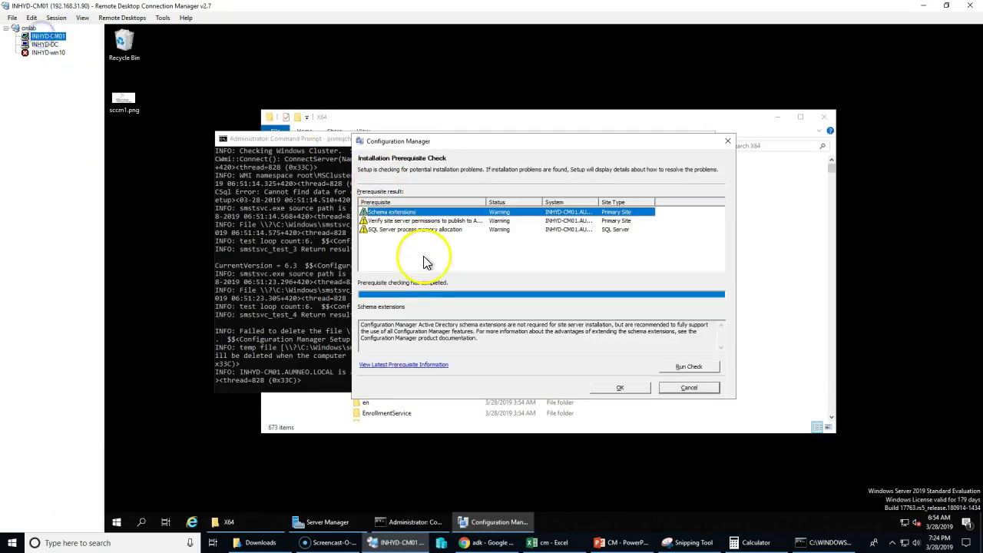
left_click(402, 215)
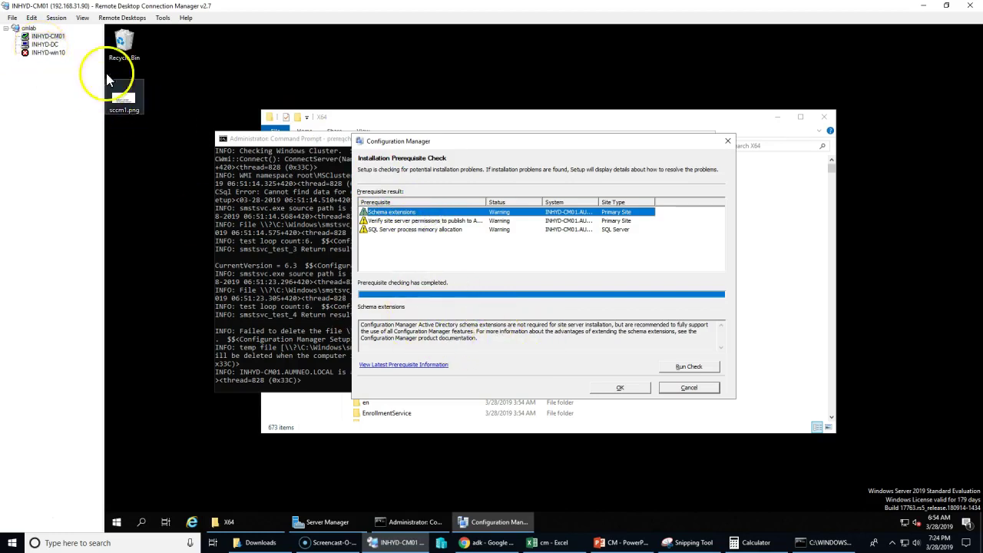
left_click_drag(389, 325, 476, 351)
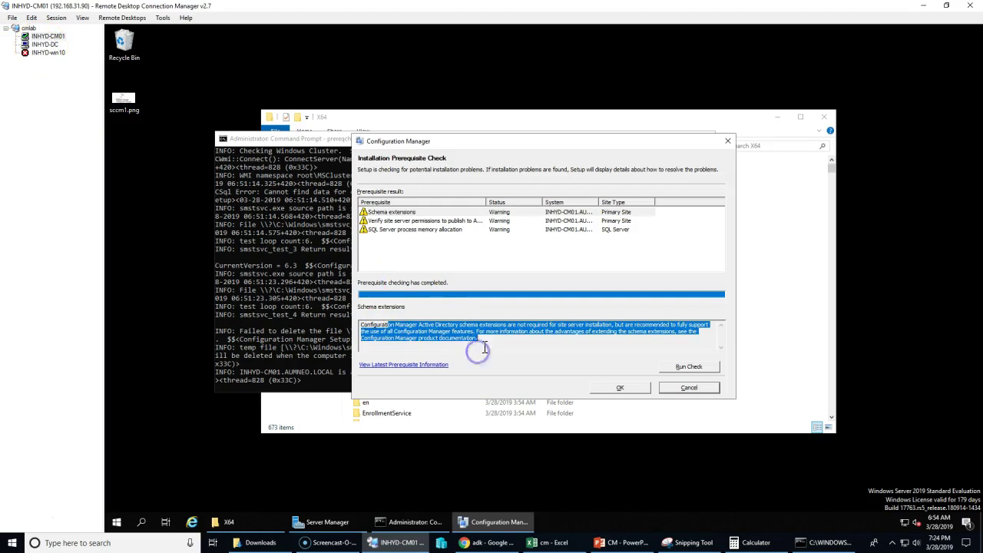
left_click(477, 348)
- Return to the INHYD-DC session, close the CN=Guest properties without changes and collapse the CN=Users container
left_click(44, 45)
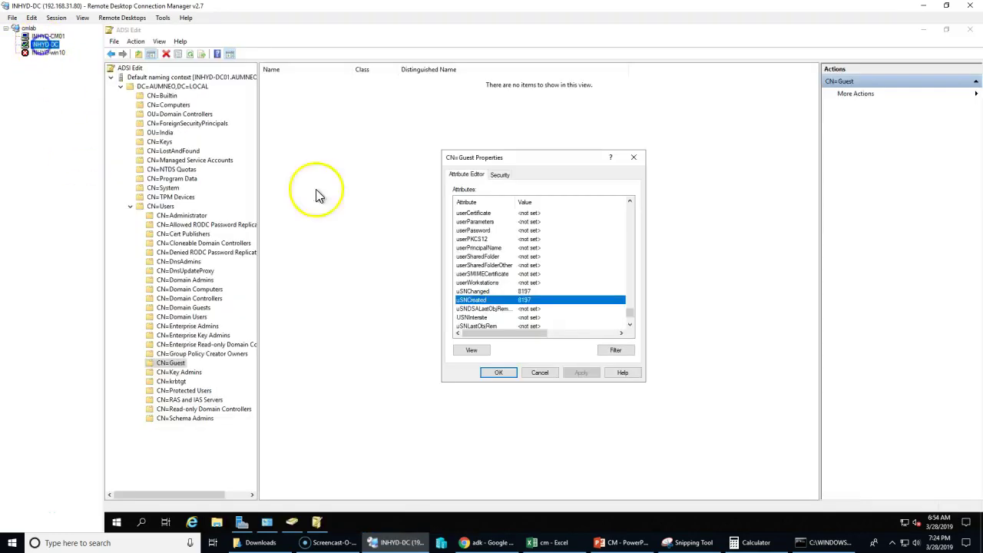
left_click(542, 371)
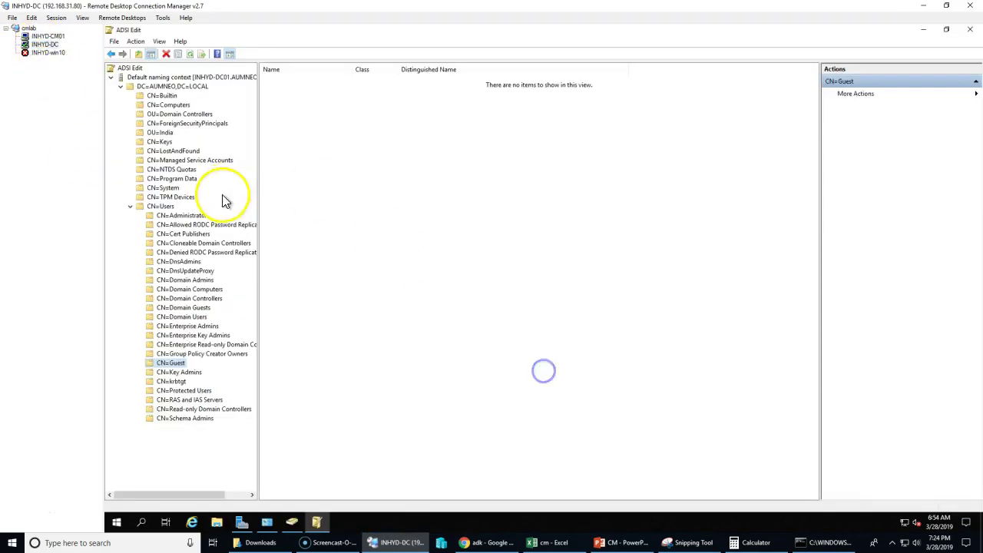
left_click(130, 206)
- Try starting a new object directly under DC=AUMNEO,DC=LOCAL and browse the available object classes
left_click(153, 79)
left_click(157, 87)
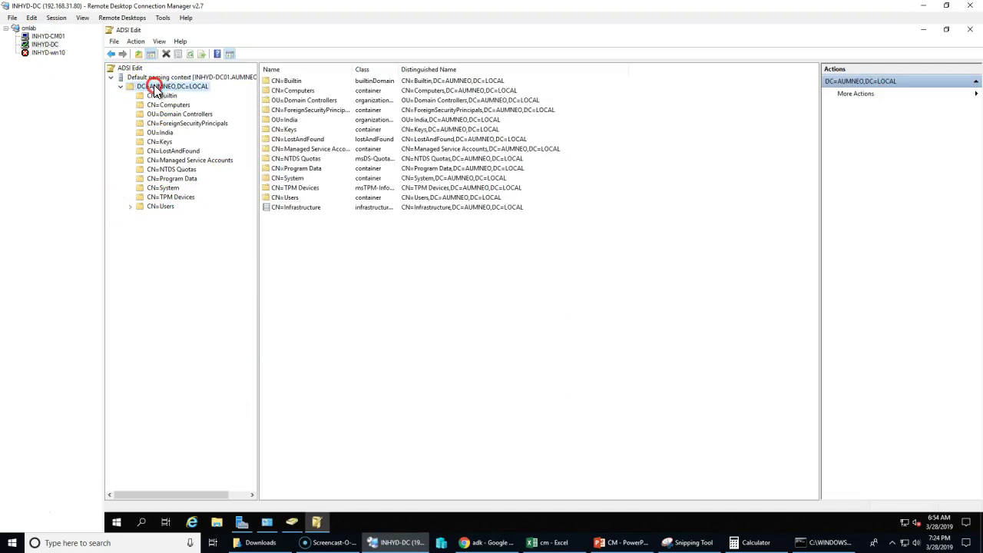
right_click(157, 87)
mouse_move(180, 94)
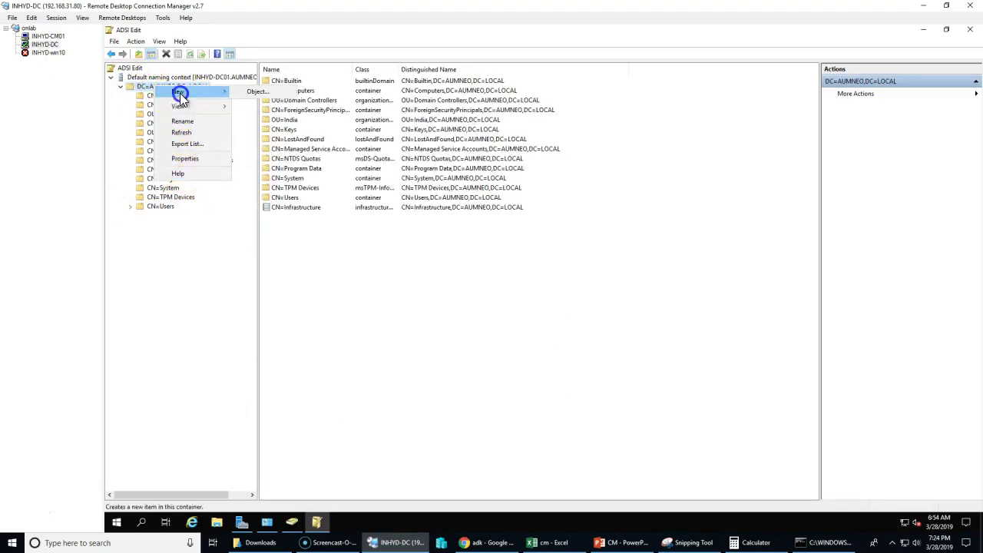
left_click(265, 93)
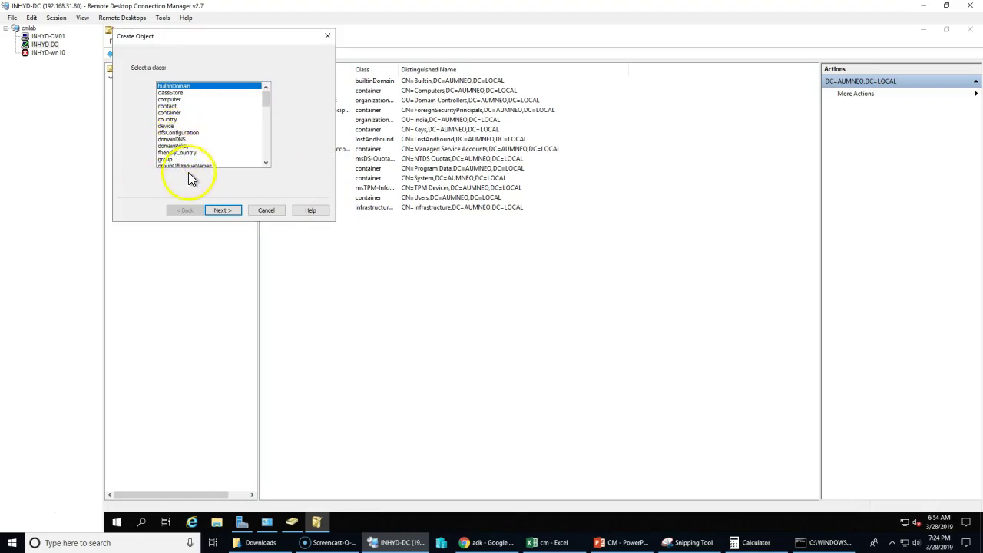
left_click(266, 163)
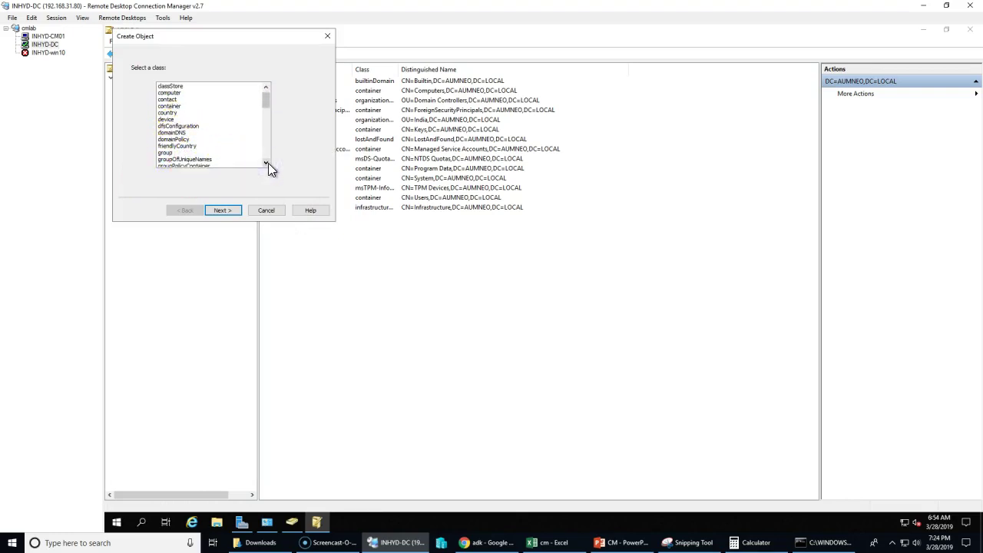
left_click(267, 163)
left_click(206, 159)
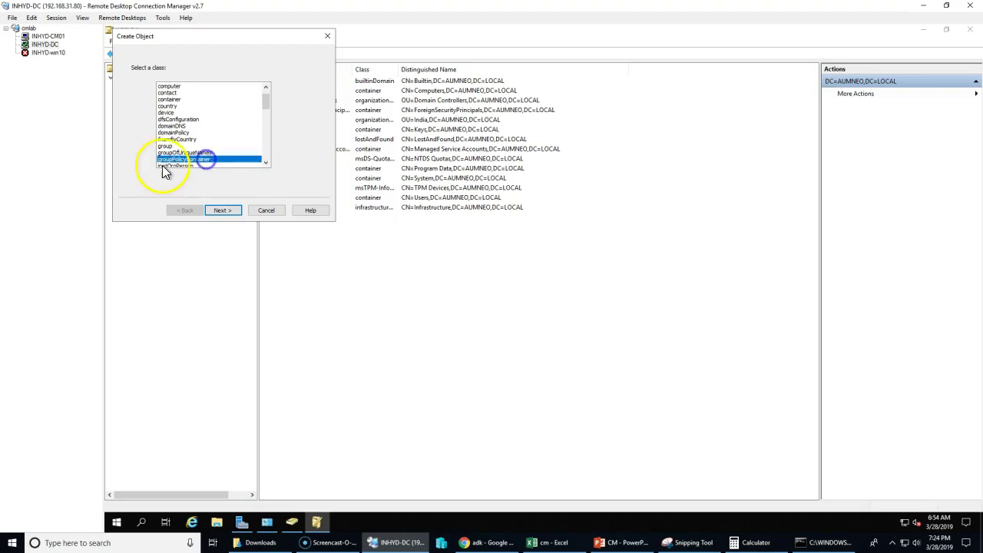
left_click(266, 163)
left_click(266, 163)
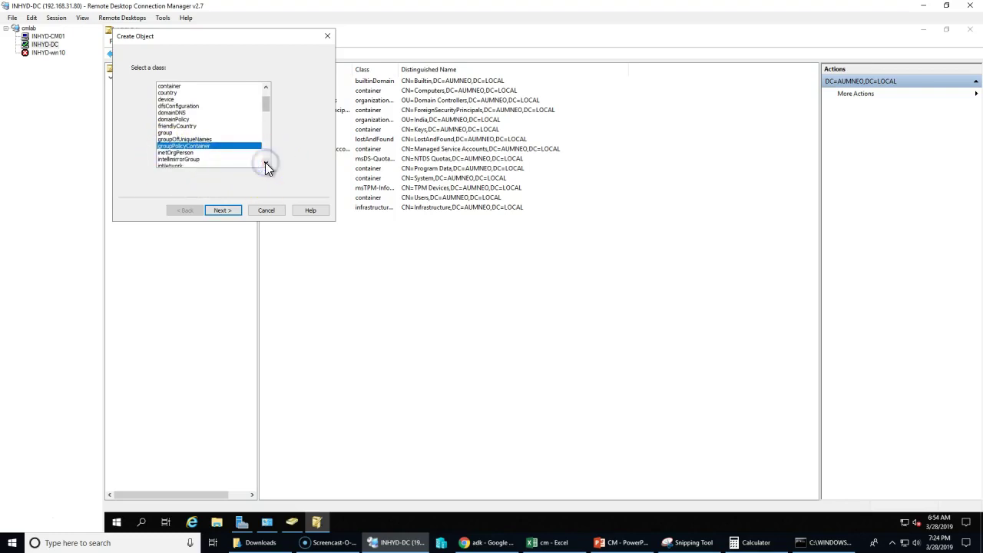
- Try to define the new object under DC=AUMNEO,DC=LOCAL as a container with the common name System Management
key("c")
key("c")
key("c")
key("c")
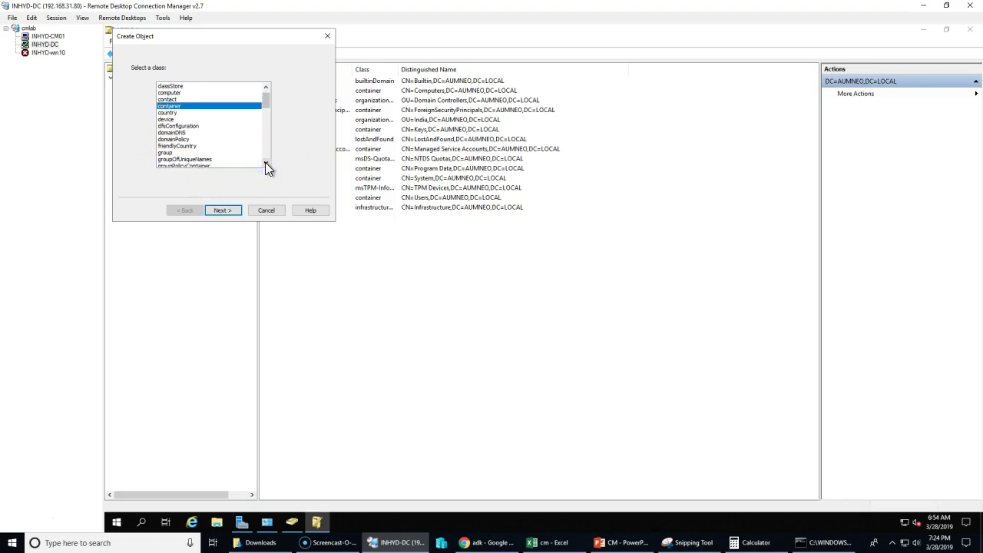
left_click(185, 105)
left_click(219, 210)
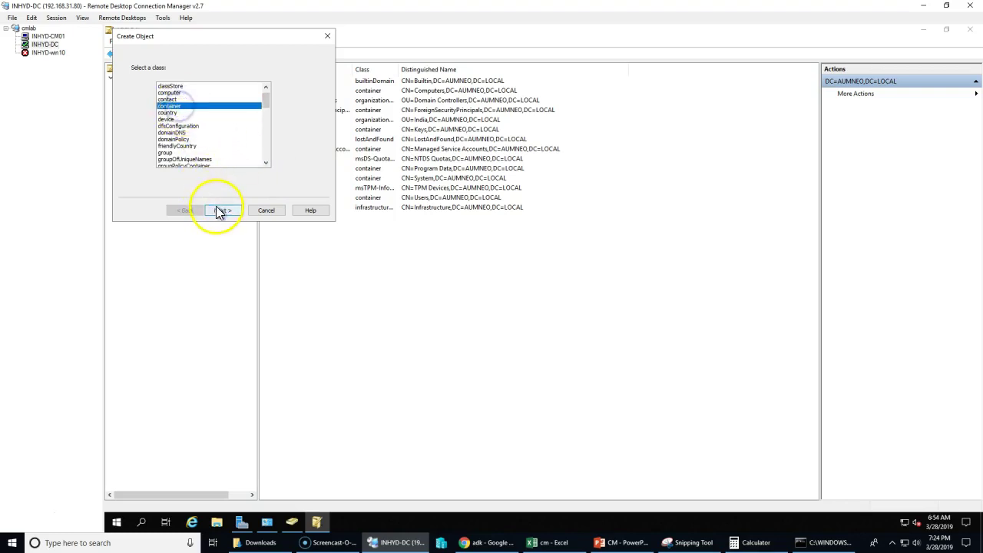
type("System Management")
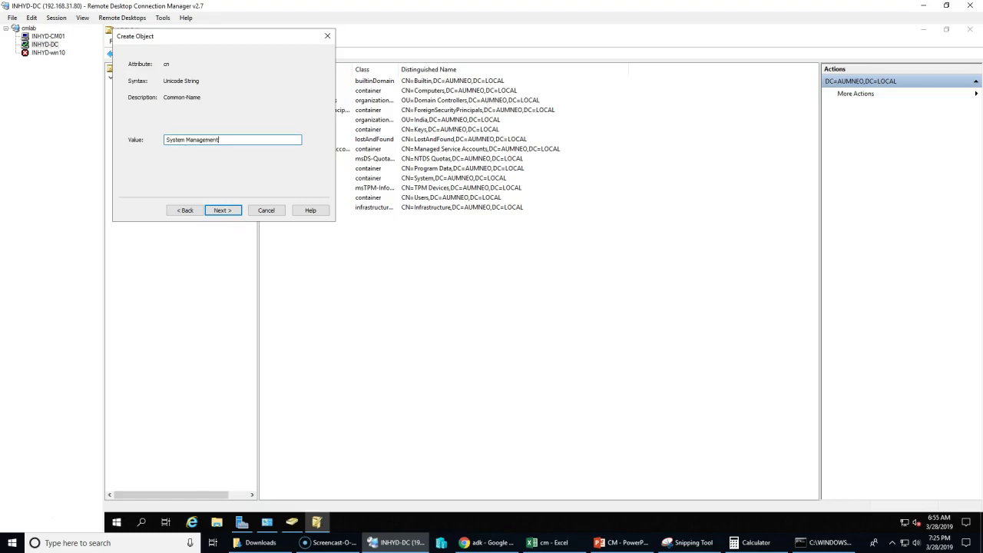
left_click(230, 211)
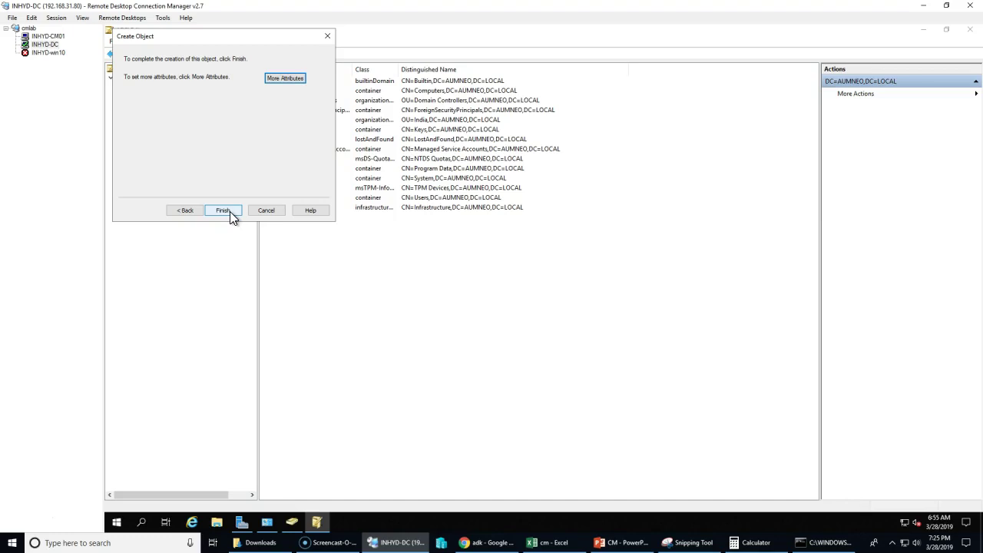
left_click_drag(192, 40, 384, 125)
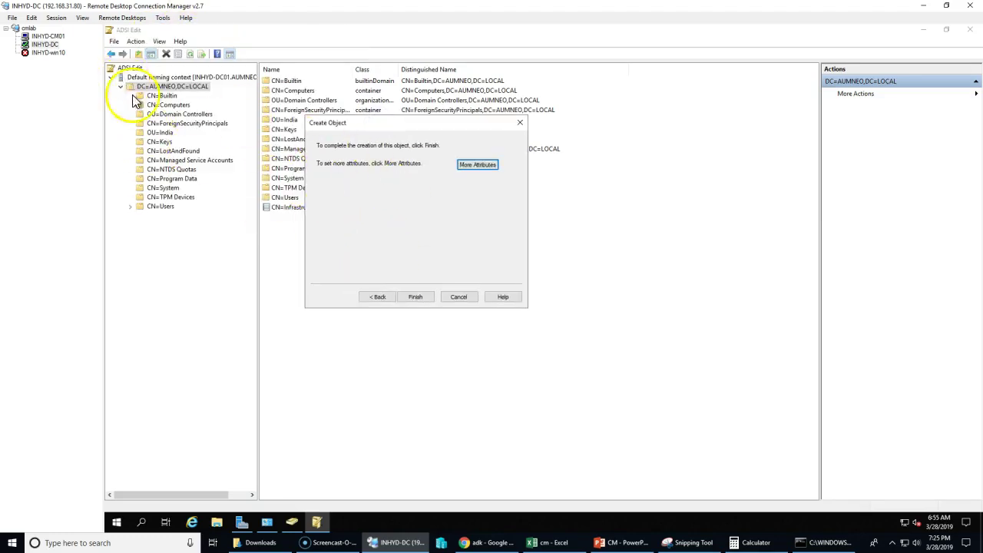
left_click(425, 299)
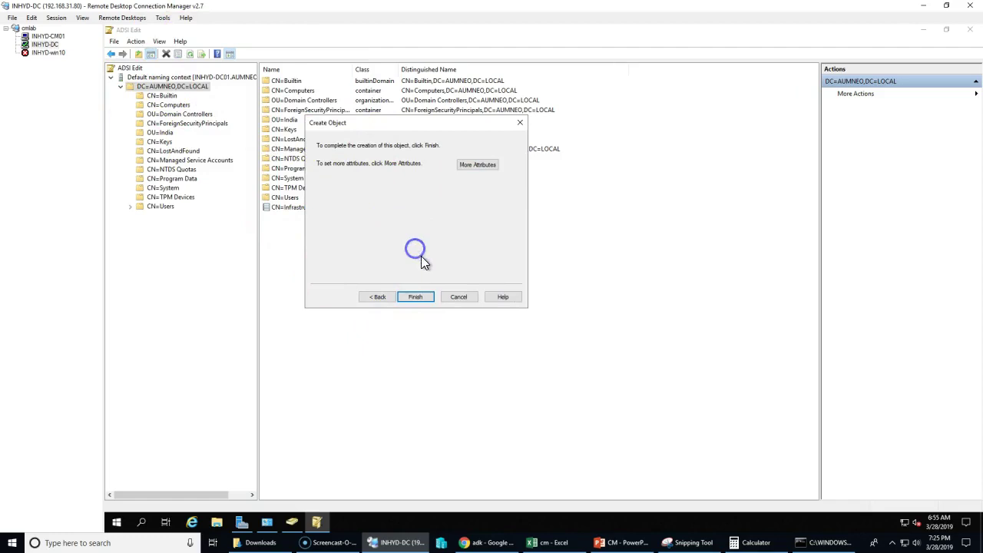
- Switch to Active Directory Users and Computers, refresh AUMNEO.LOCAL and enable Advanced Features
left_click(292, 522)
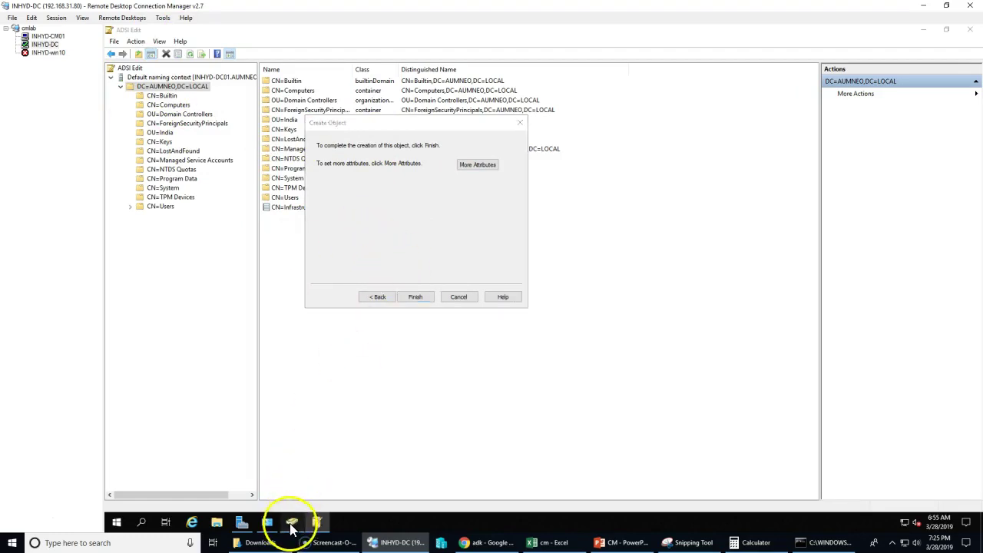
left_click(150, 86)
right_click(148, 87)
left_click(196, 56)
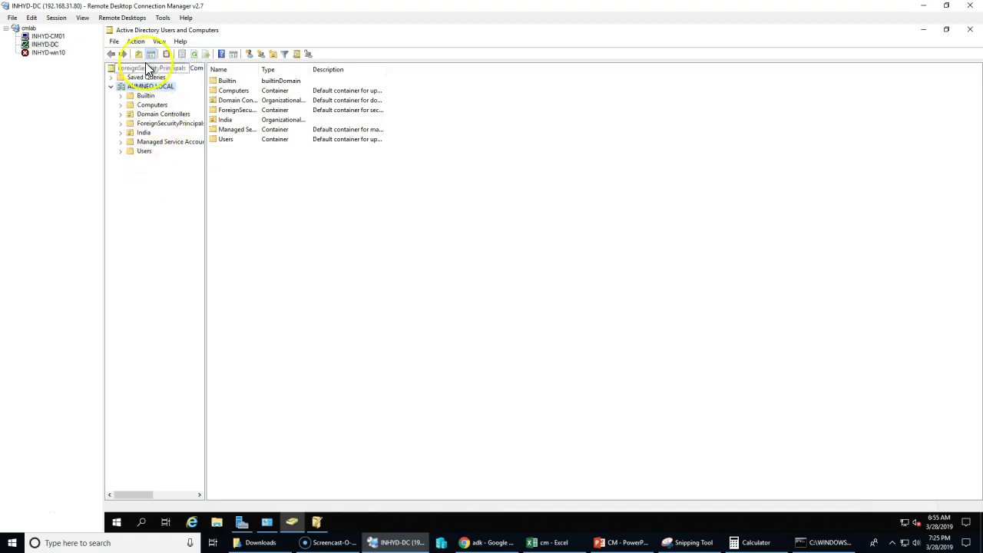
left_click(159, 42)
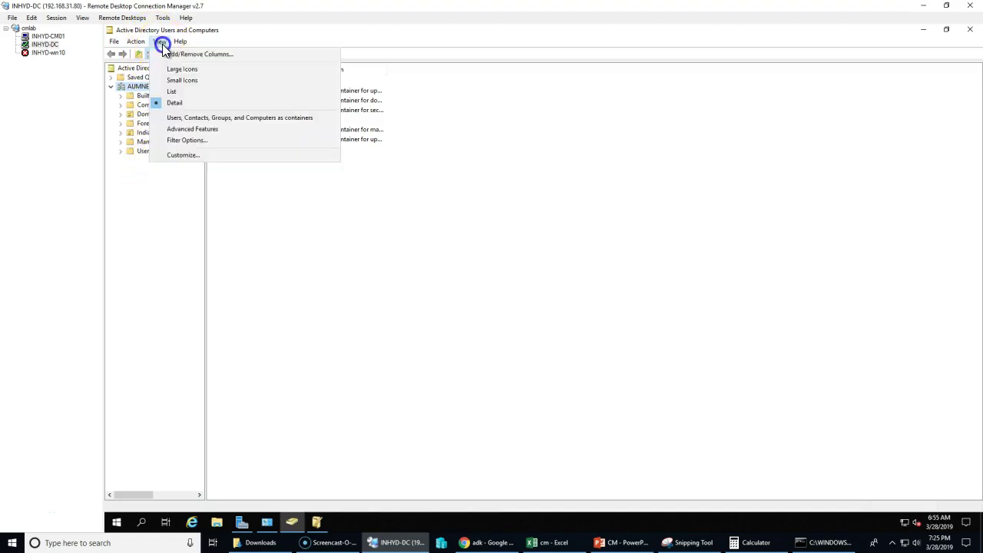
left_click(170, 130)
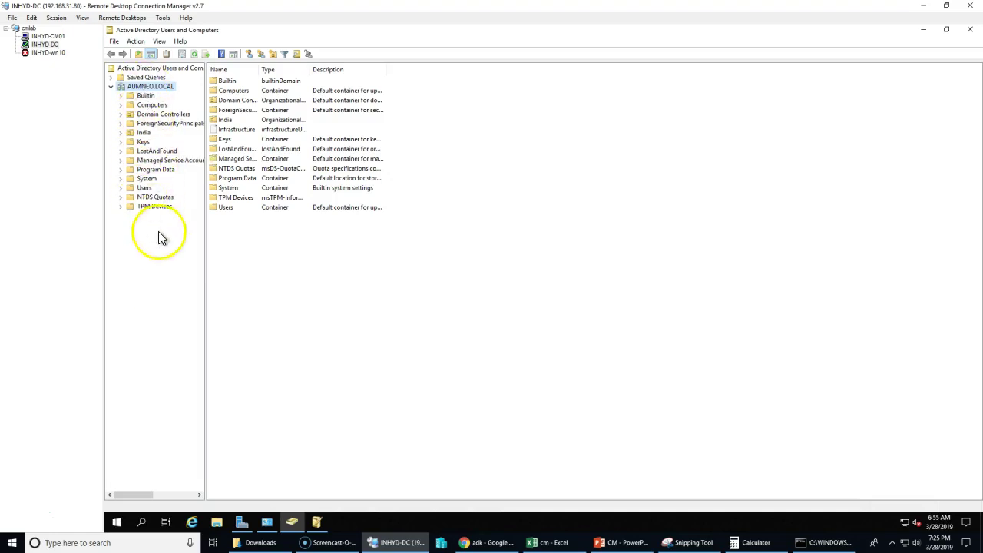
- Expand the System container under AUMNEO.LOCAL and look through its child containers
left_click(143, 179)
left_click(121, 178)
left_click(121, 178)
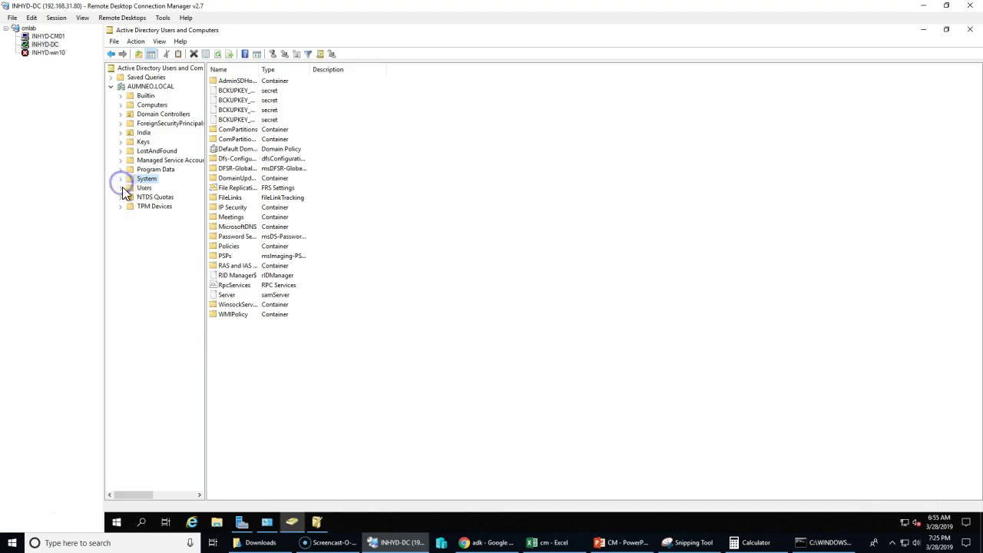
left_click(120, 178)
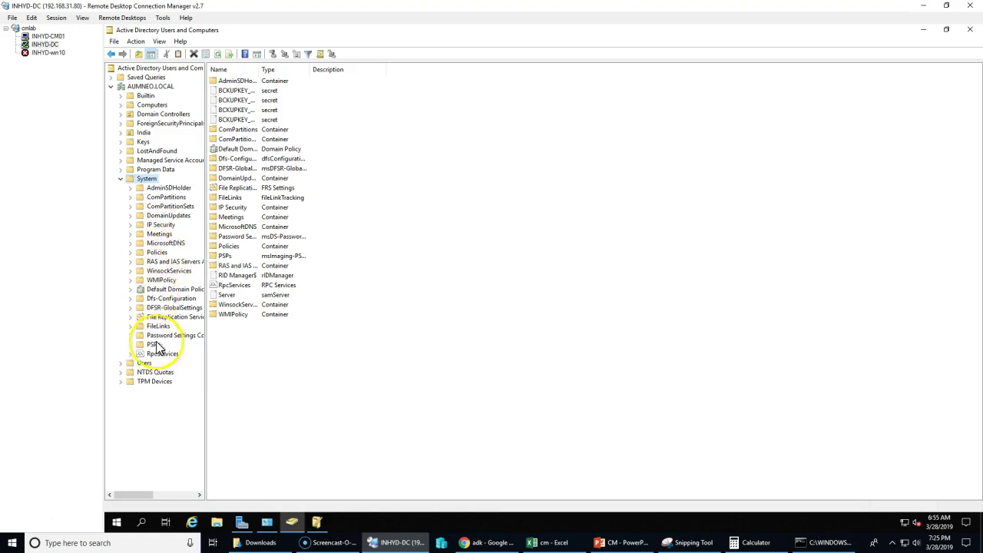
- Return to ADSI Edit, discard the pending object and create a container named System Management under CN=System
left_click(317, 523)
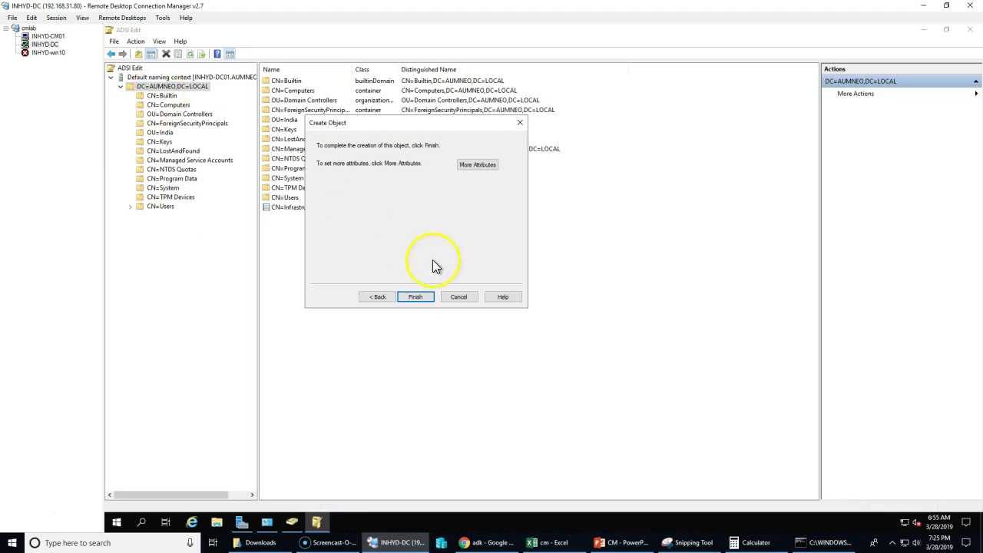
left_click(459, 298)
double_click(163, 188)
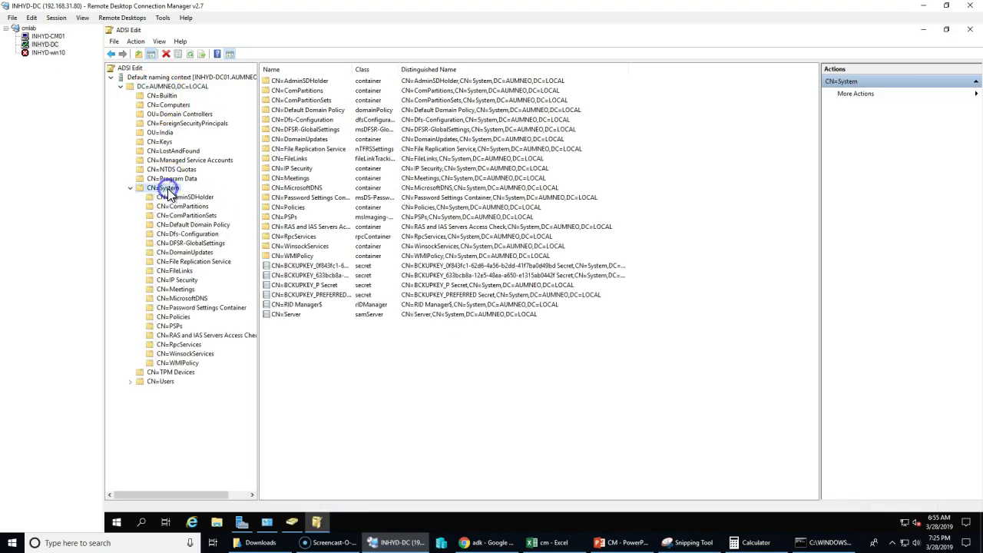
right_click(170, 189)
left_click(219, 223)
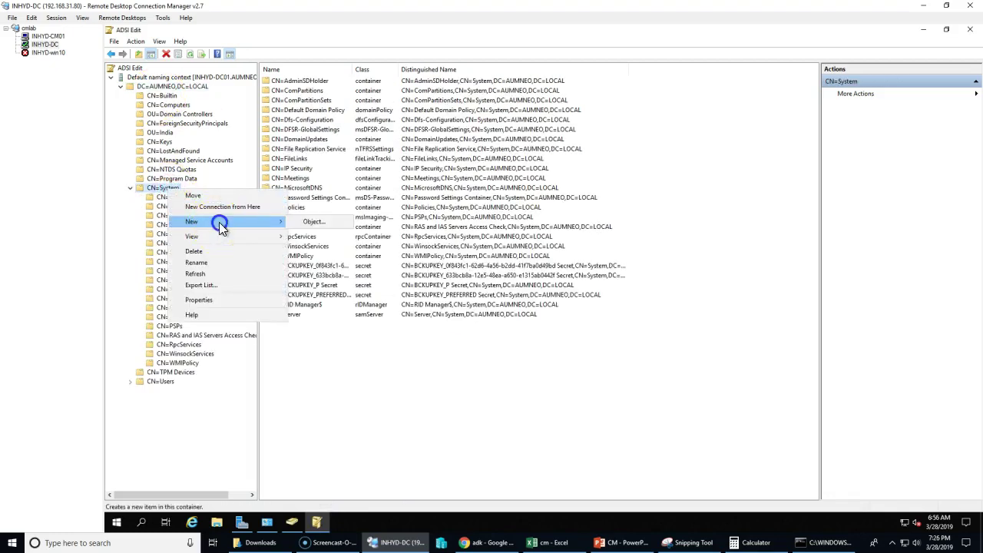
left_click(310, 220)
left_click(178, 159)
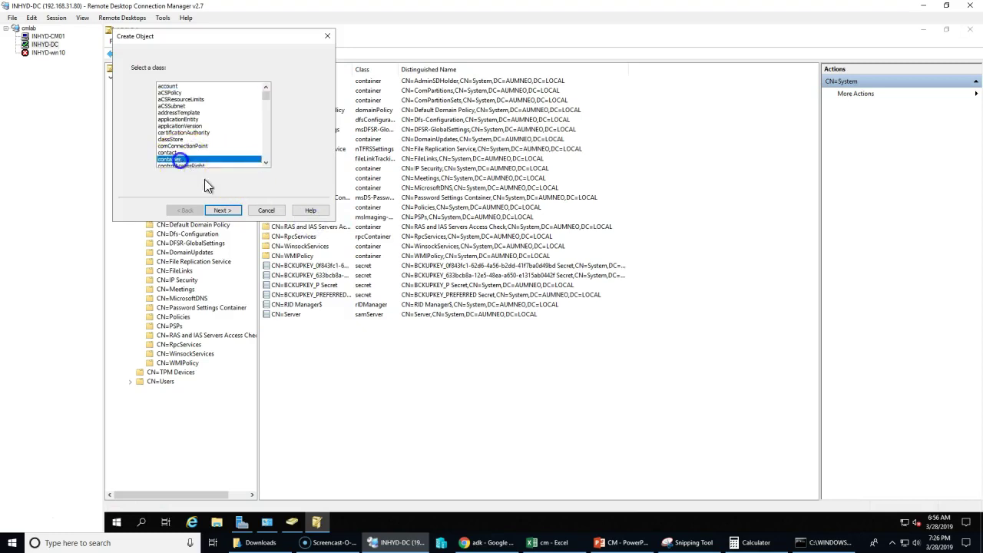
left_click(227, 213)
type("System Management")
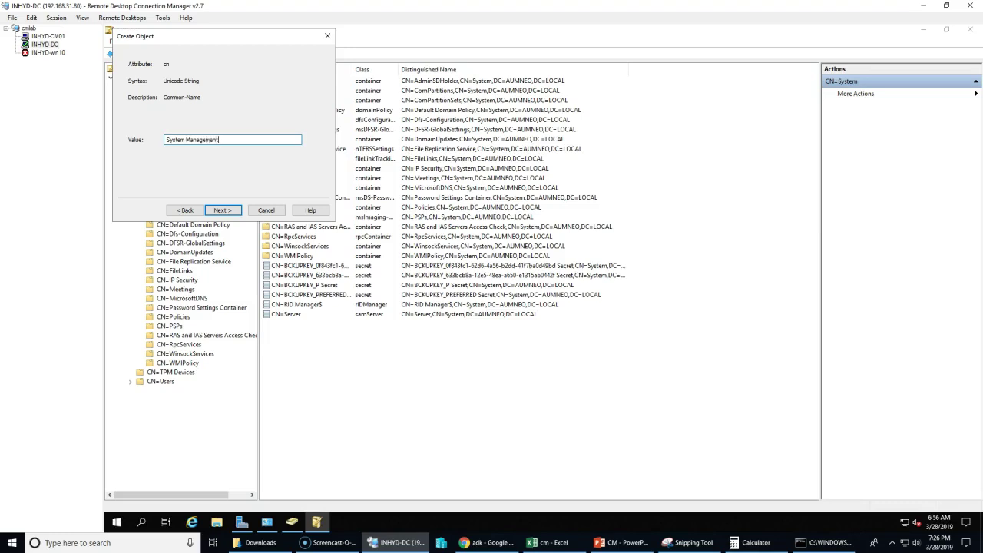
left_click(229, 212)
left_click(223, 210)
left_click(162, 187)
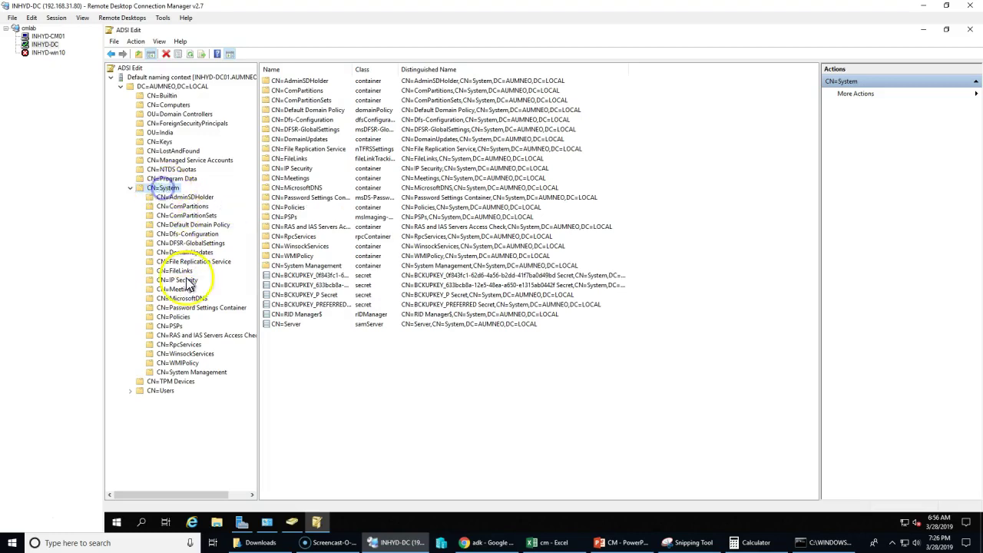
- Switch to Active Directory Users and Computers, refresh the System container and view the System Management container
left_click(315, 523)
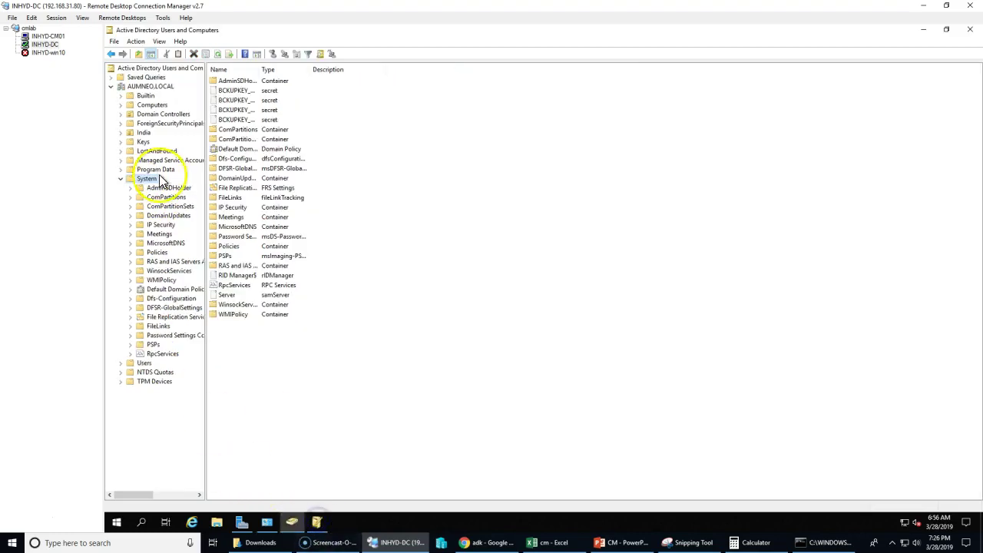
left_click(219, 56)
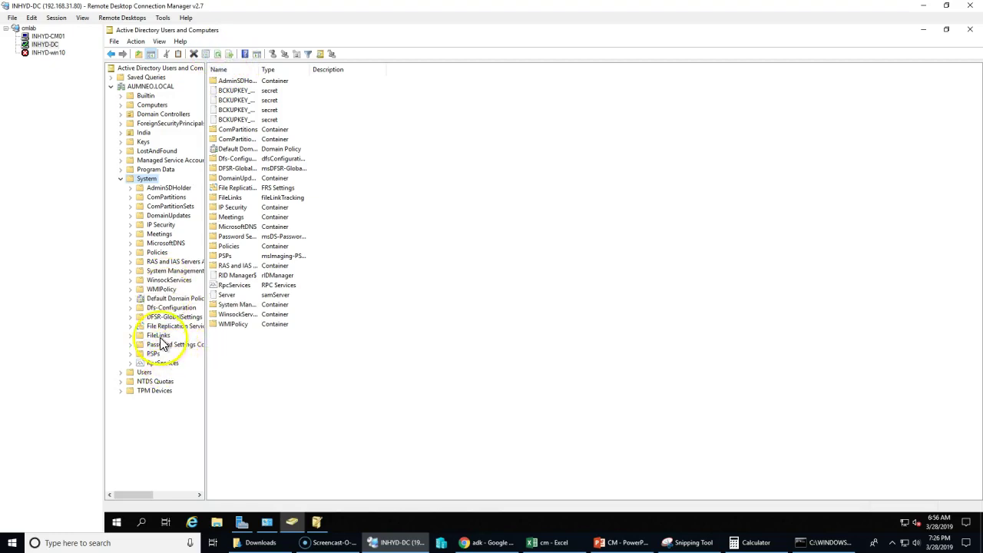
left_click(161, 272)
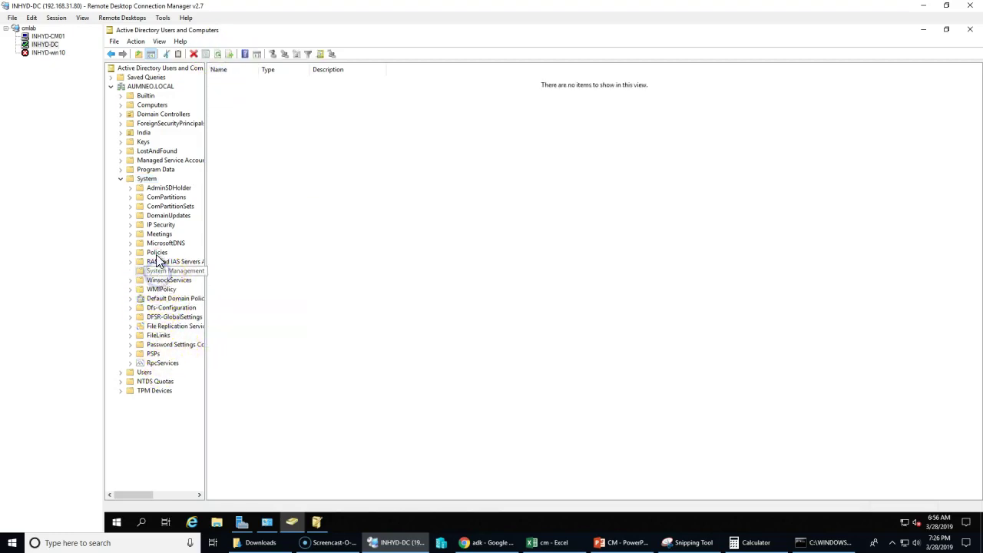
- Check which object types can be created under System in Active Directory Users and Computers, and return to ADSI Edit
right_click(153, 180)
mouse_move(194, 213)
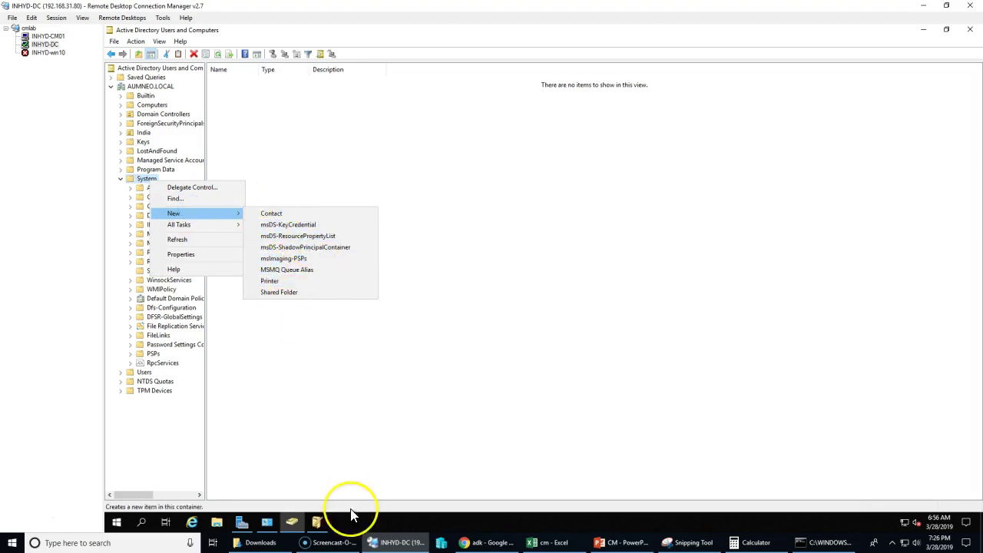
left_click(316, 524)
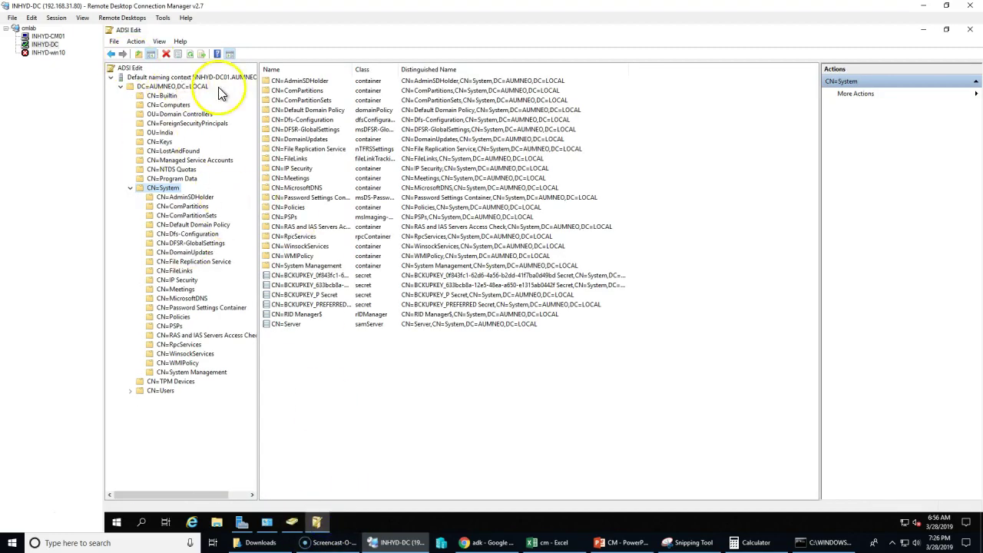
- Compare the System container between both consoles and view the contents of CN=System Management in ADSI Edit
mouse_move(323, 534)
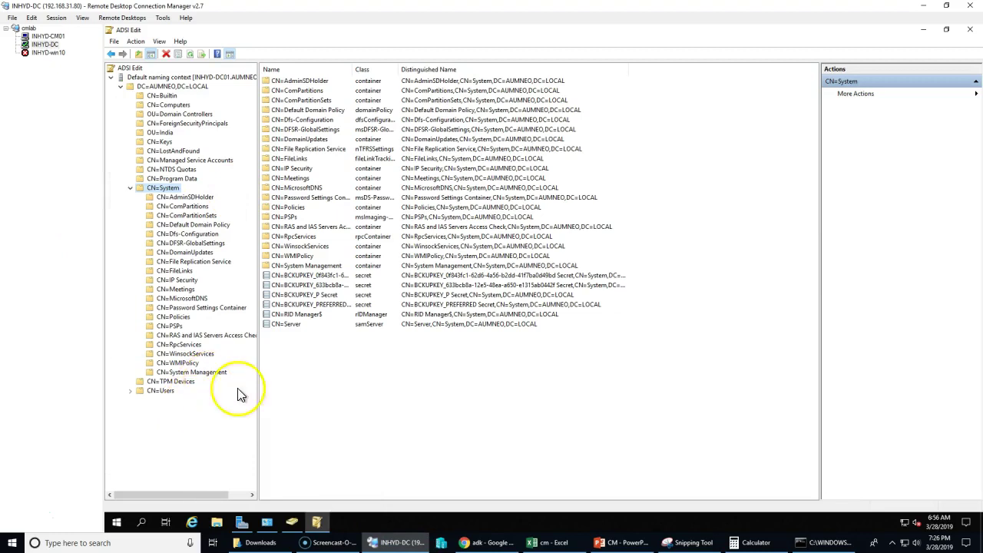
left_click(316, 523)
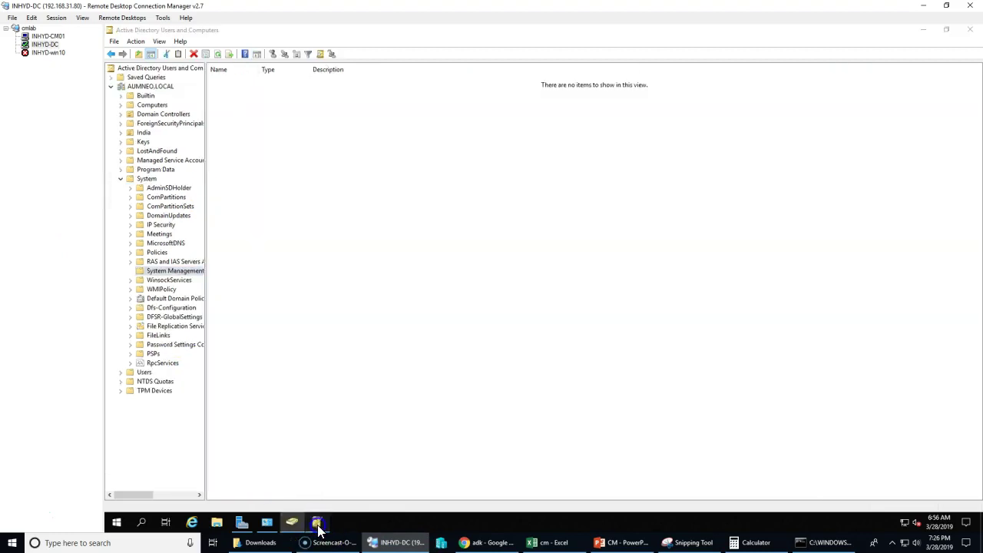
left_click(317, 523)
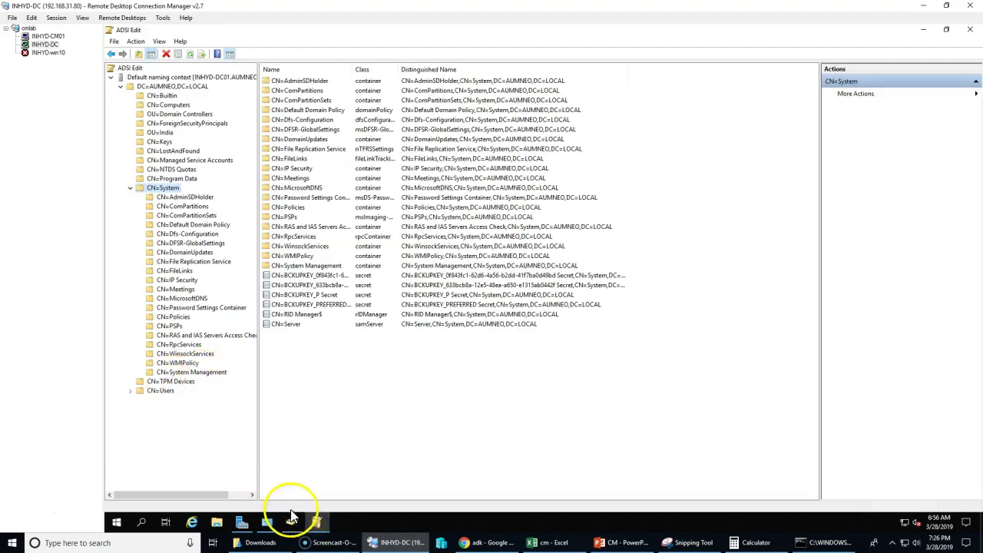
left_click(214, 374)
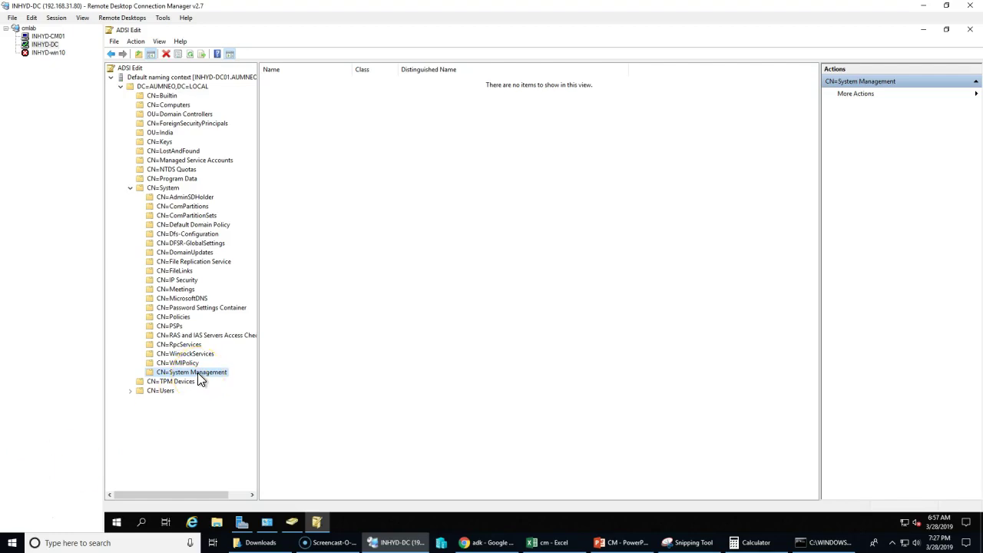
- Open File Explorer on INHYD-DC, switch to INHYD-CM01 and browse to SC_Configmgr_SCEP_1802\SMSSETUP\BIN\X64 on the CM (D:) drive
left_click(217, 527)
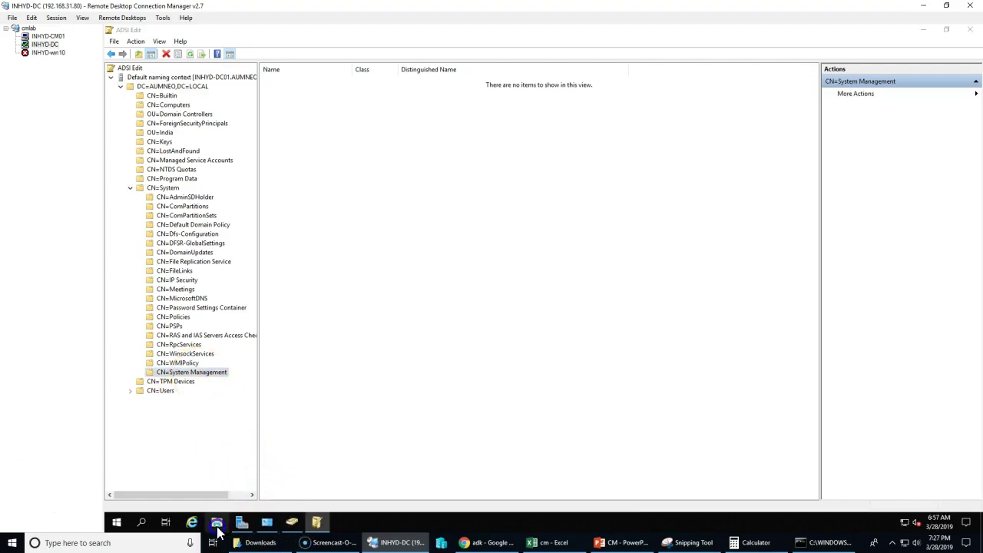
left_click(291, 255)
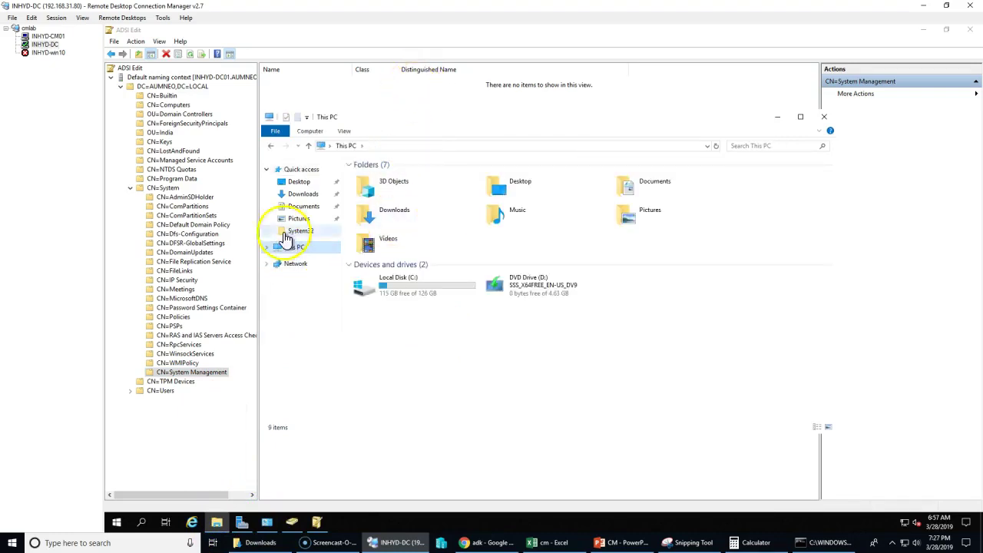
left_click(44, 36)
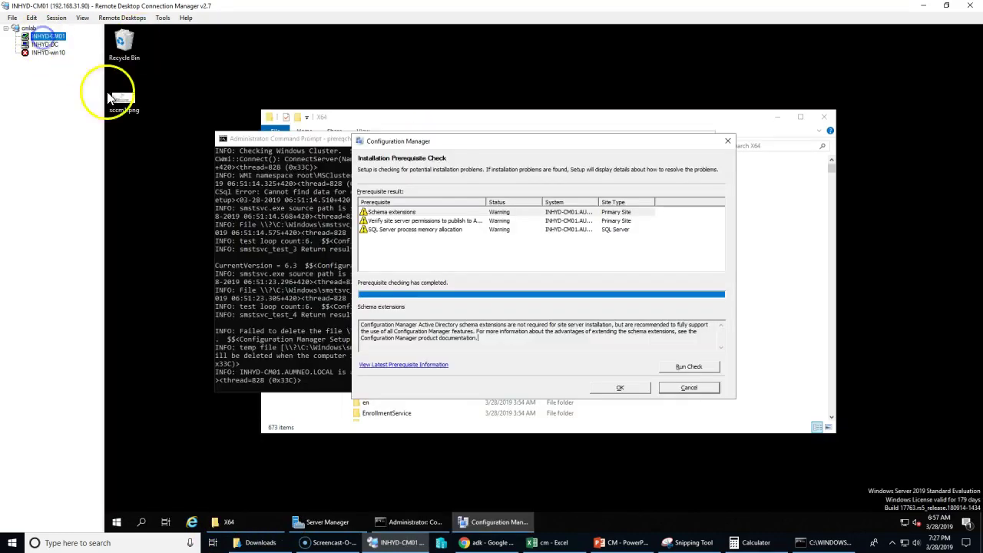
left_click(249, 526)
double_click(429, 119)
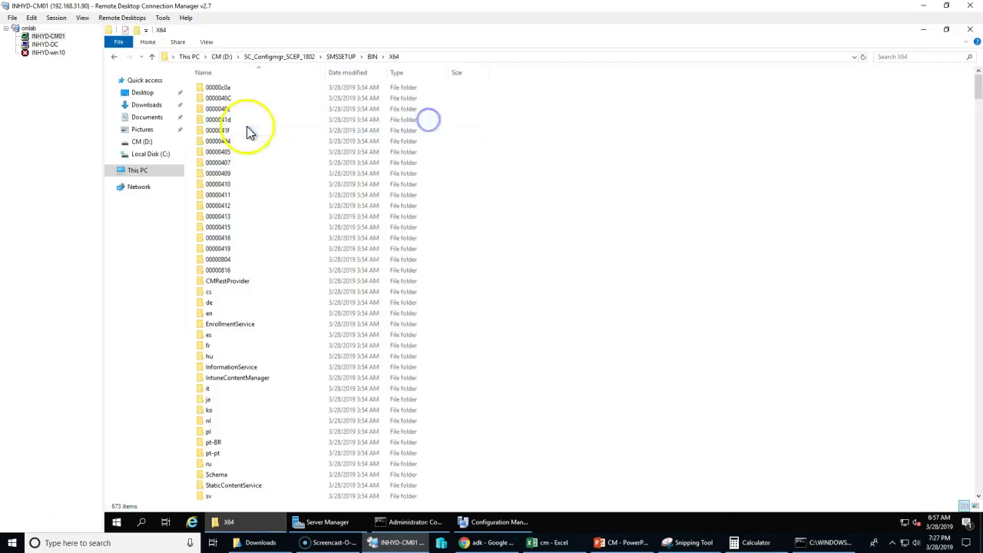
left_click(372, 57)
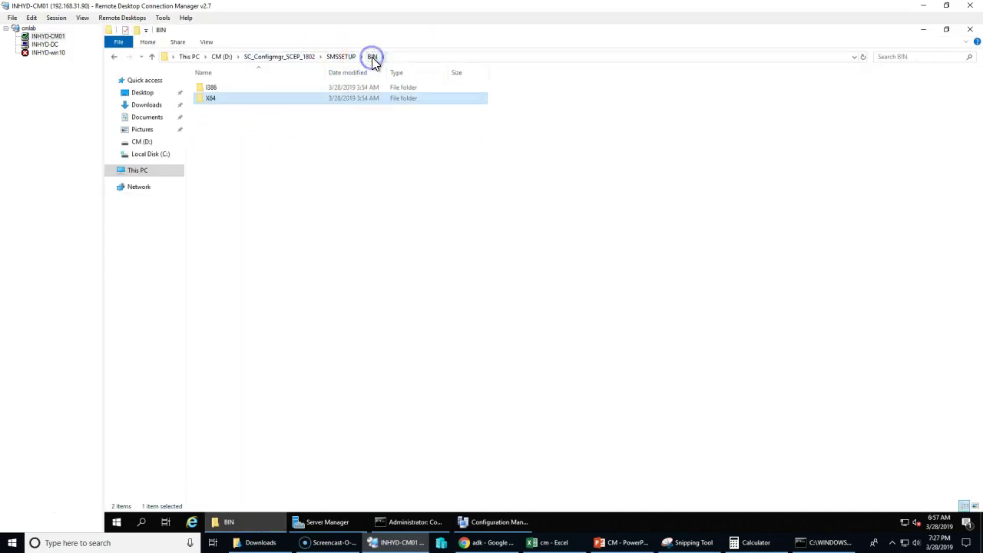
double_click(247, 98)
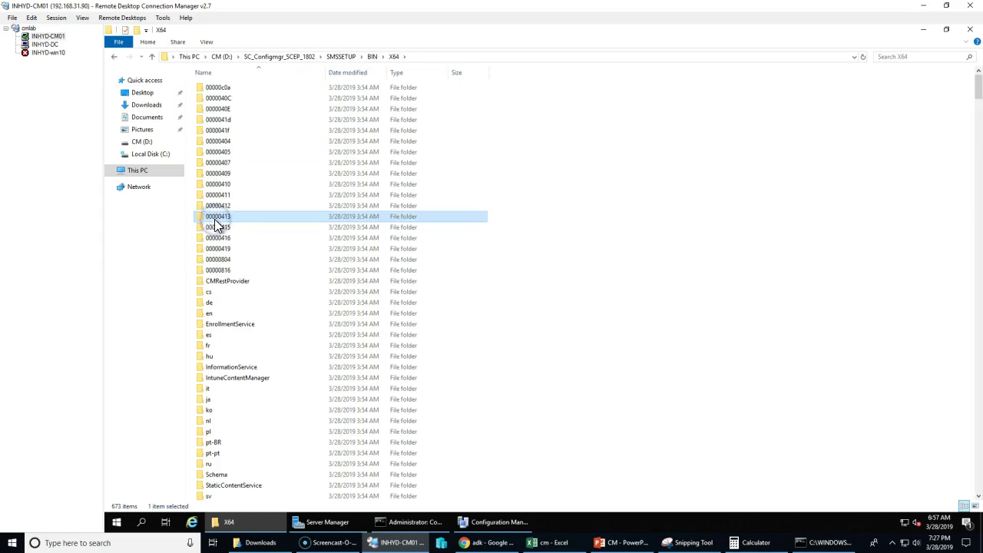
- Locate extadsch.exe in the X64 folder and copy it
type("ext")
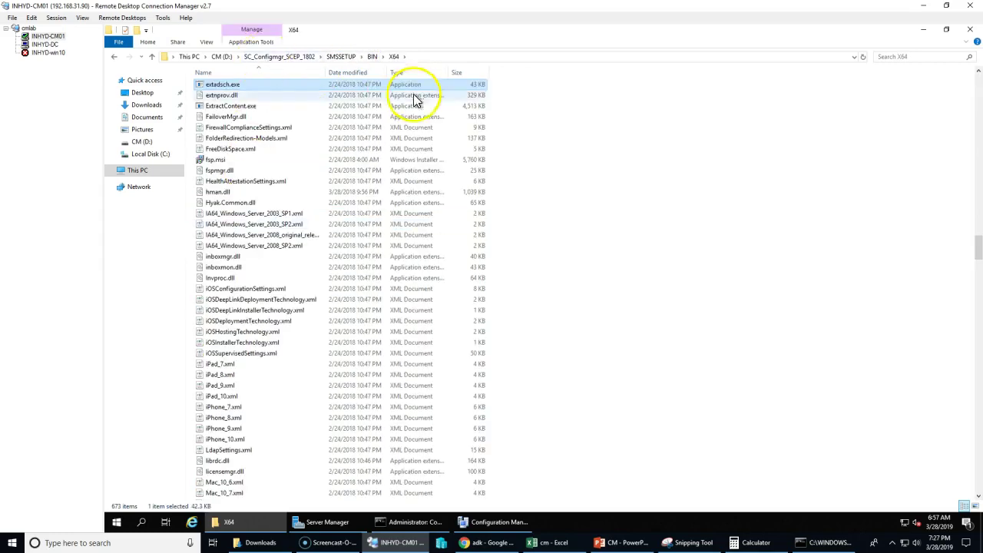
left_click(566, 199)
left_click(259, 84)
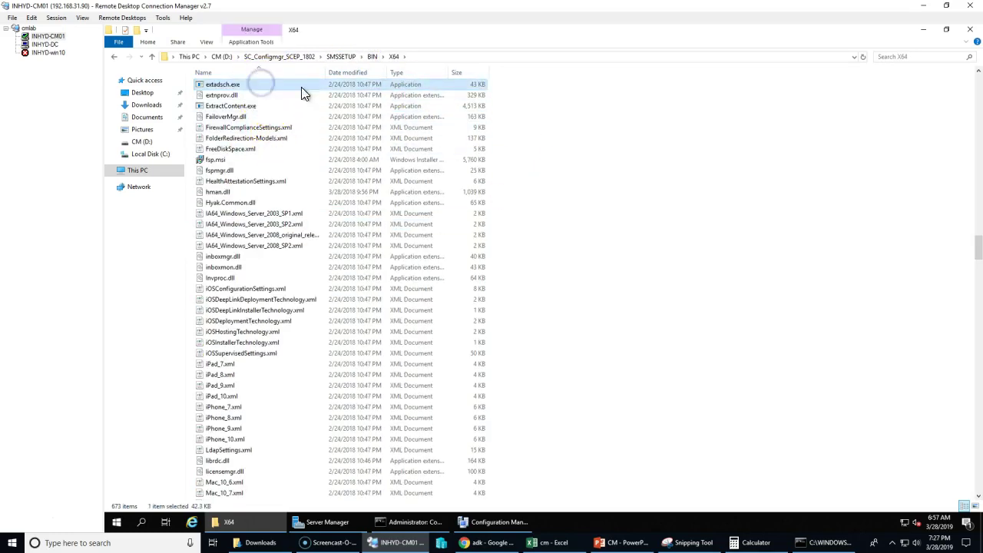
left_click(263, 86)
right_click(260, 87)
left_click(291, 204)
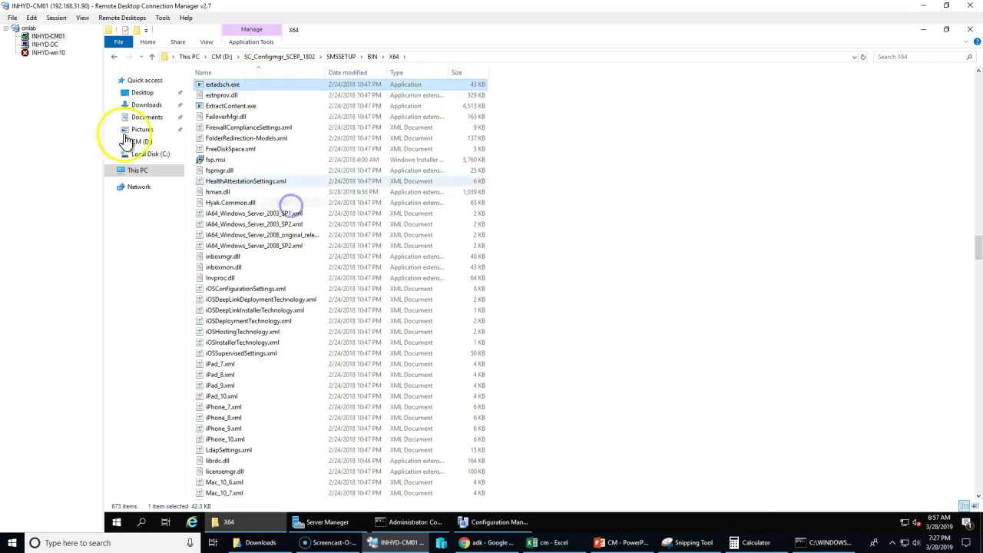
- Switch to INHYD-DC and paste the copied extadsch file into the root of Local Disk (C:)
left_click(43, 44)
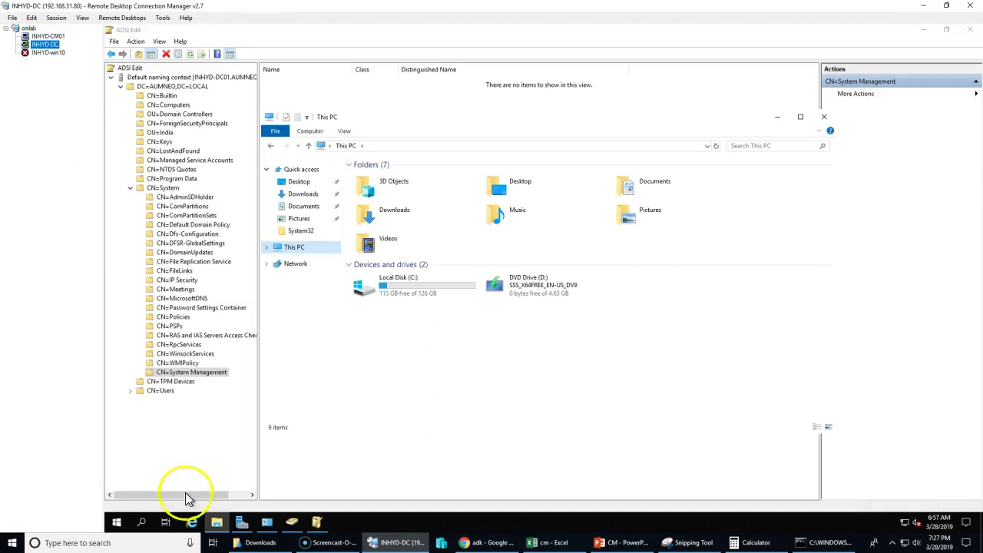
double_click(427, 291)
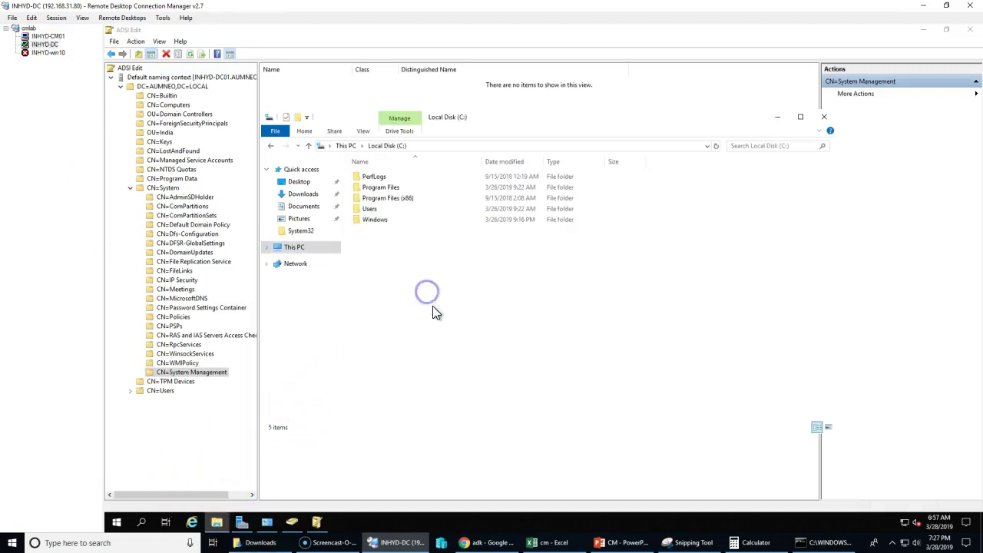
right_click(404, 274)
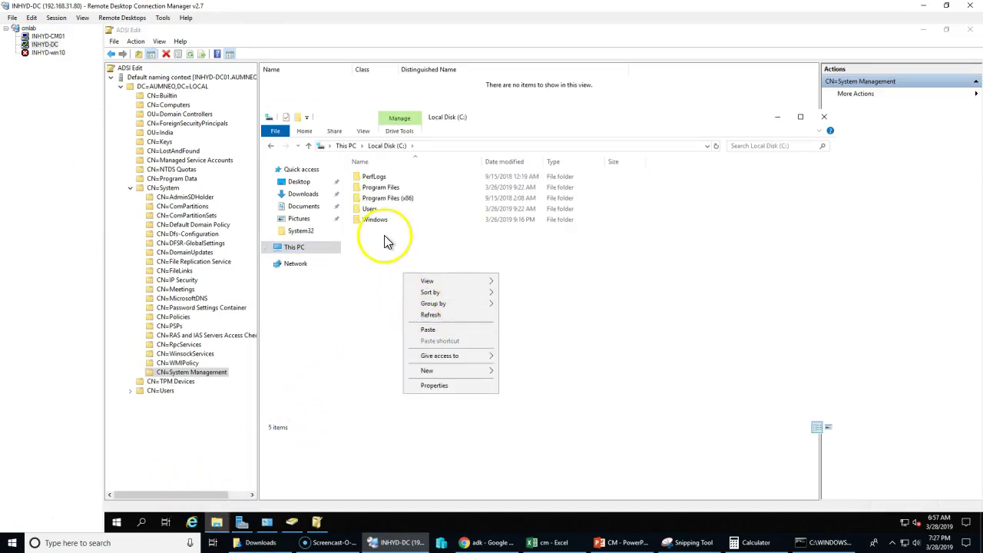
left_click(428, 333)
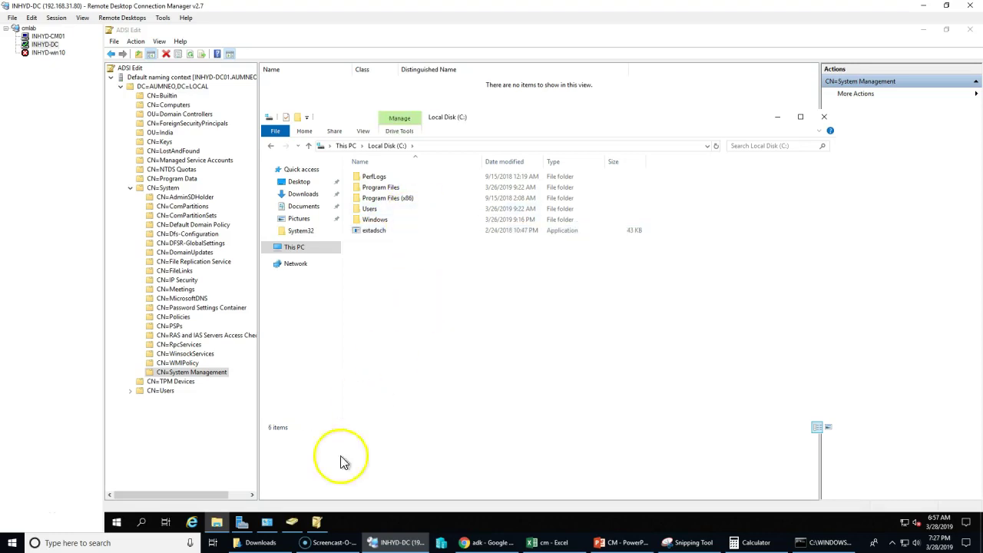
- Search for cmd on INHYD-DC and open Command Prompt as administrator
right_click(117, 523)
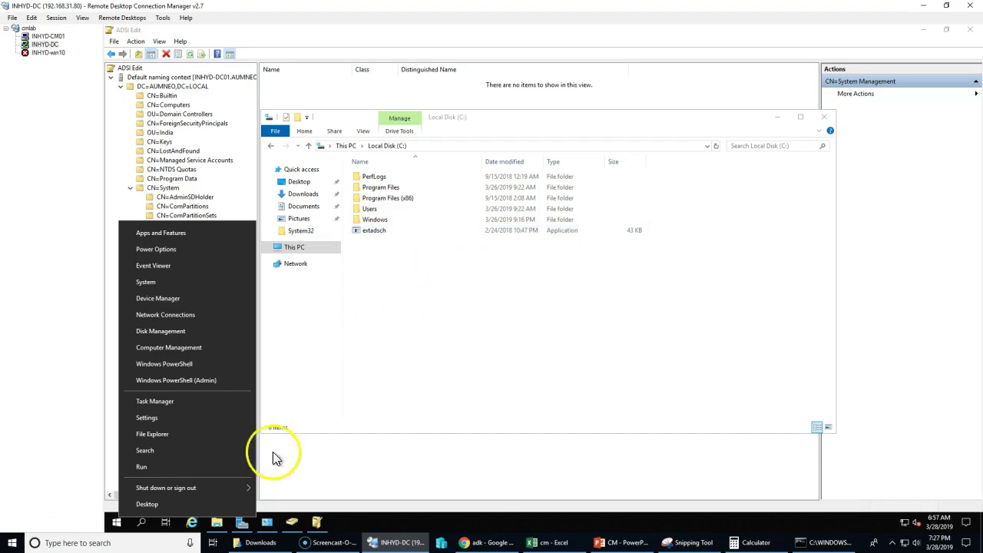
left_click(116, 523)
left_click(116, 523)
type("cmd")
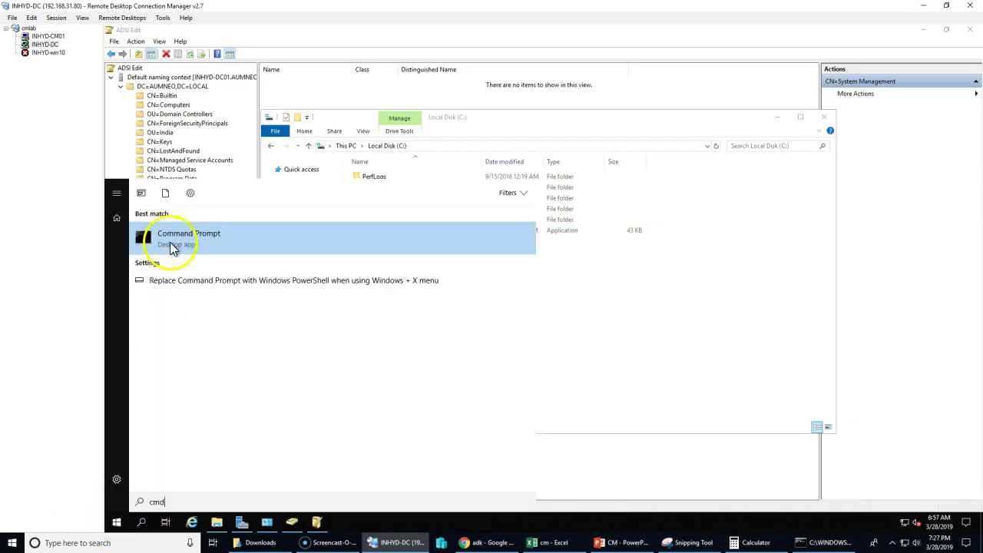
left_click(193, 248)
left_click(204, 250)
left_click(222, 254)
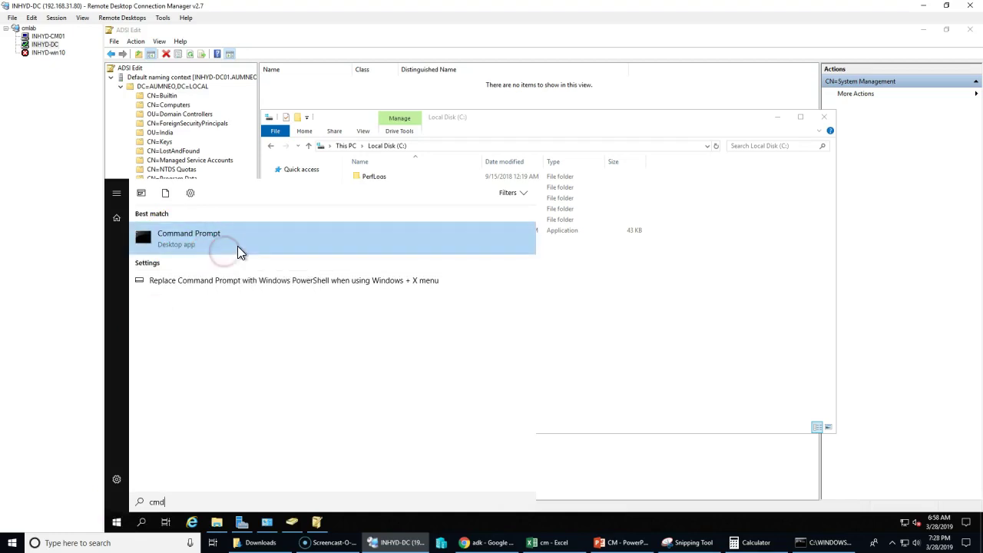
right_click(243, 250)
left_click(260, 265)
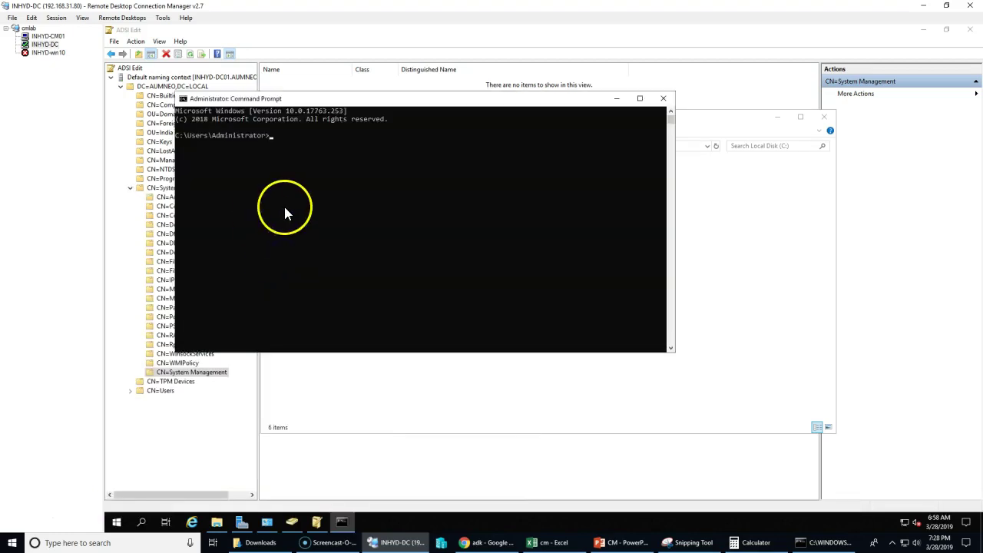
- Change to the root of C: with cd\ and enter extadsch.exe at the prompt without running it
type("cd\\")
key("Return")
type("ex")
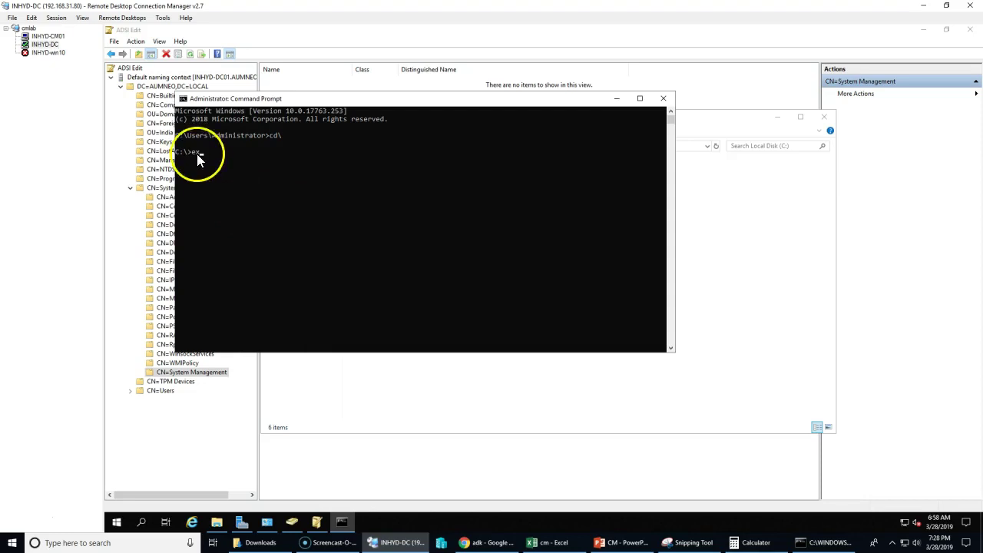
left_click_drag(262, 106, 380, 254)
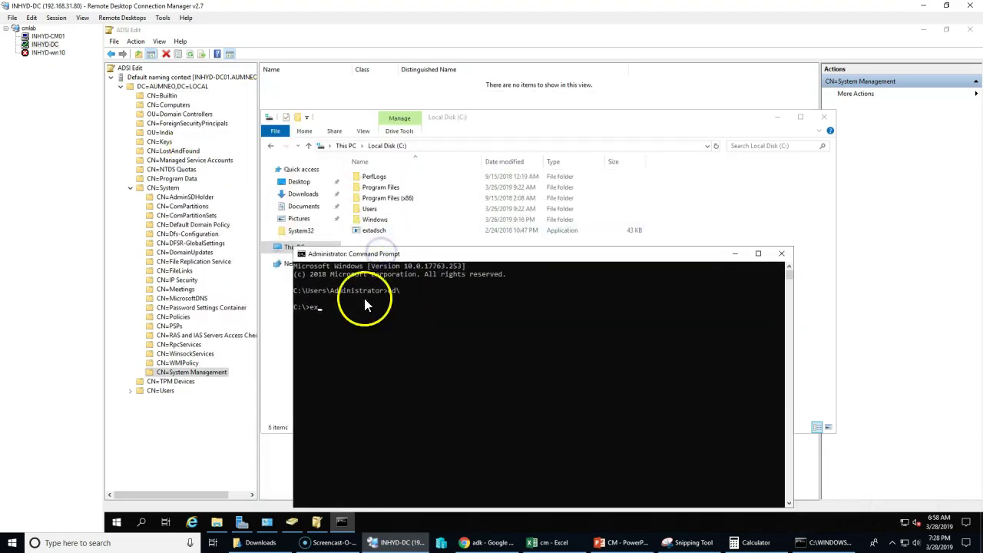
type("t")
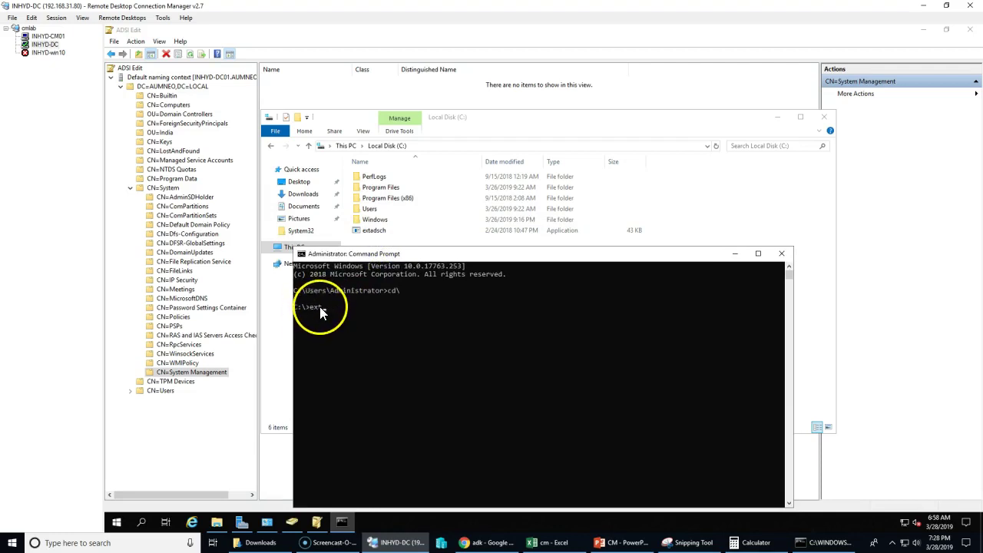
type("AD")
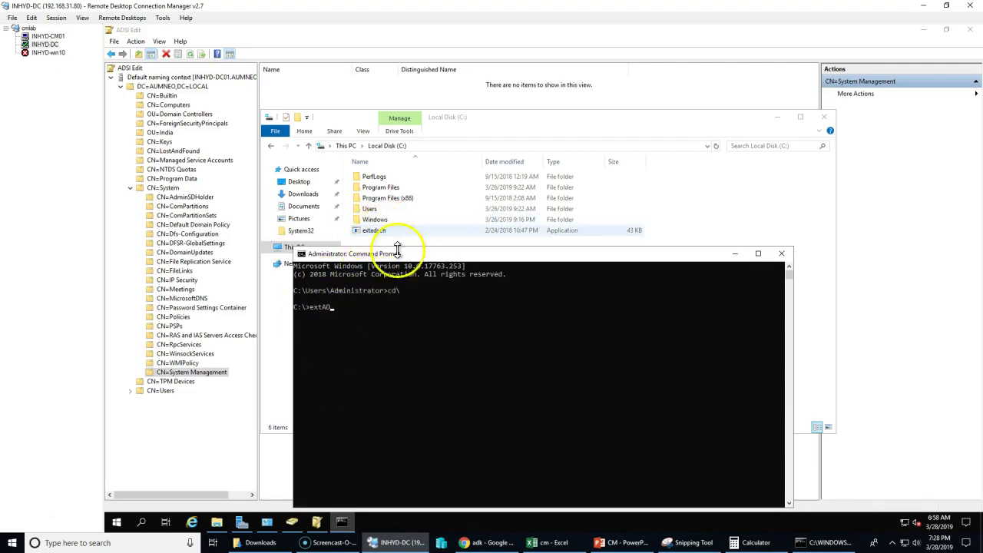
type("sch")
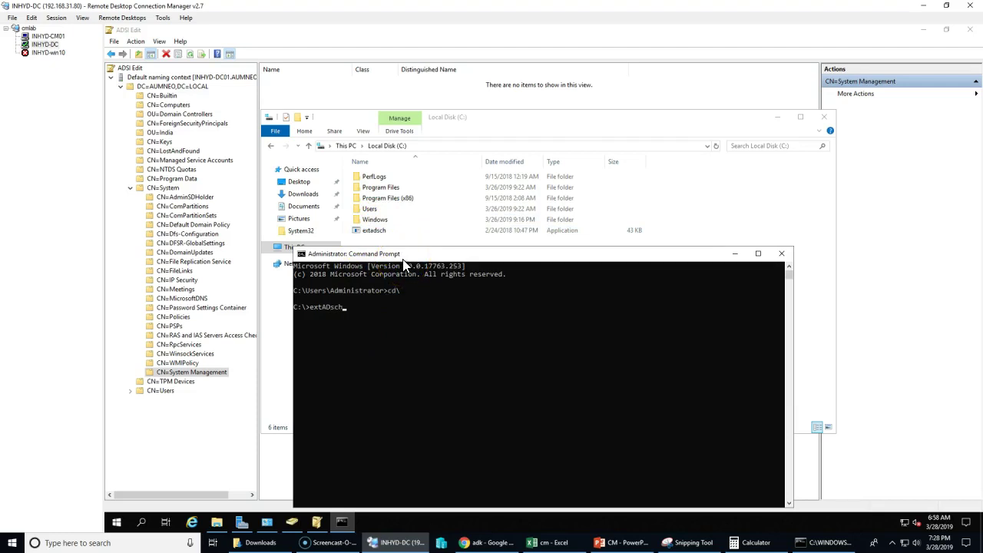
key("Tab")
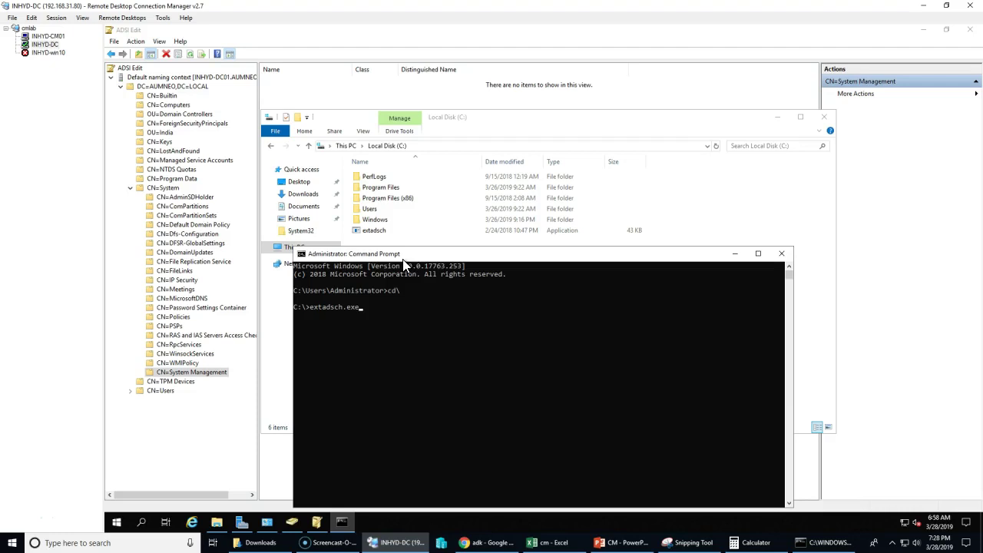
- Switch to Active Directory Users and Computers and check the Administrator account's group memberships for Schema Admins
left_click(292, 522)
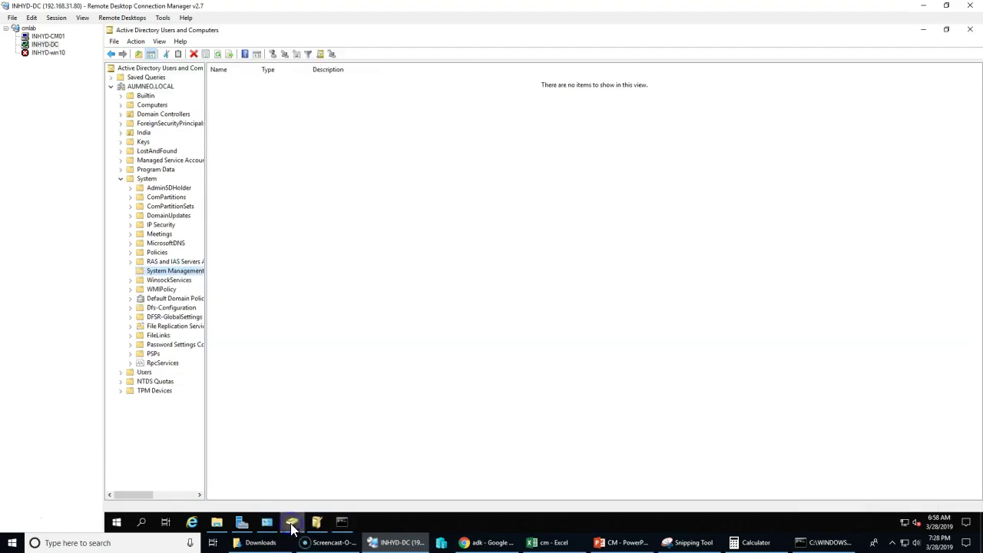
left_click(144, 371)
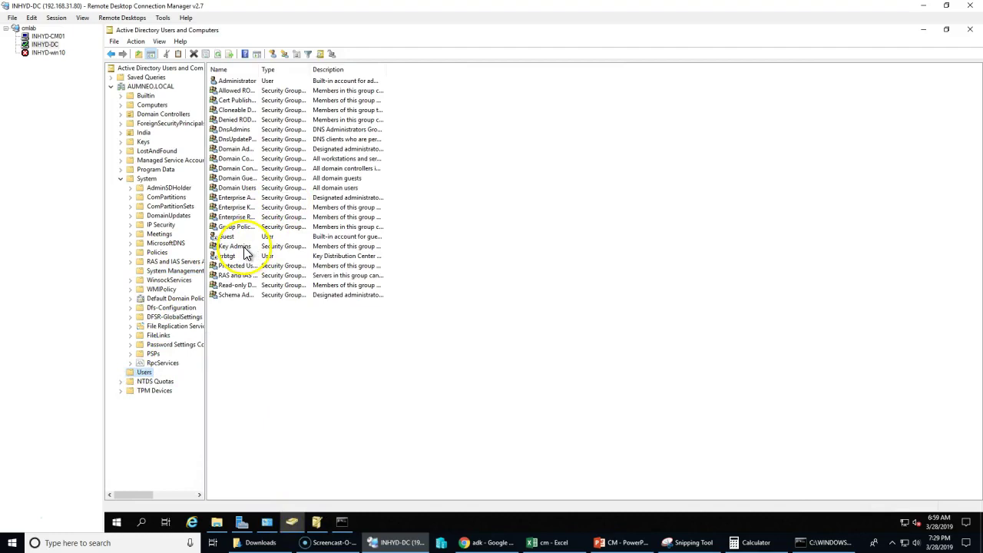
double_click(230, 82)
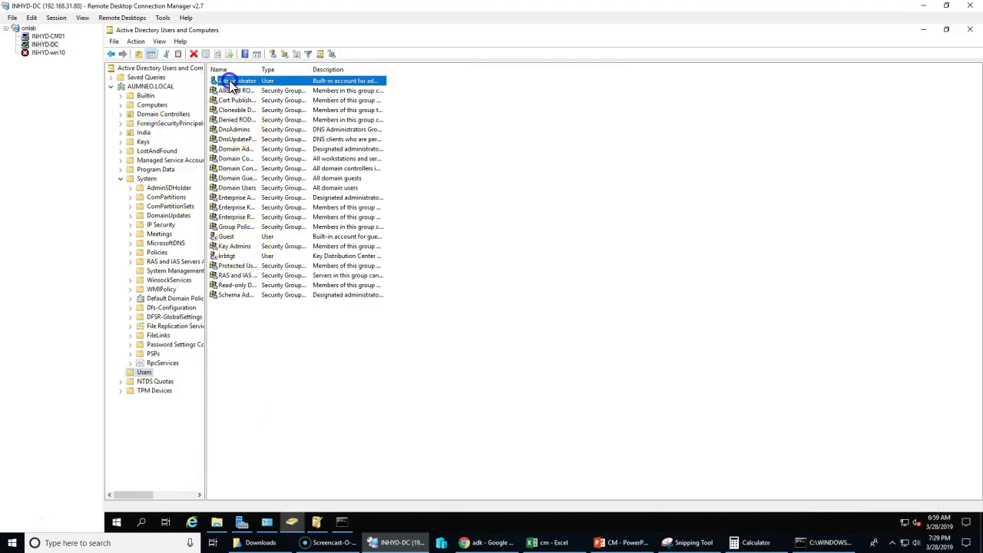
left_click(520, 153)
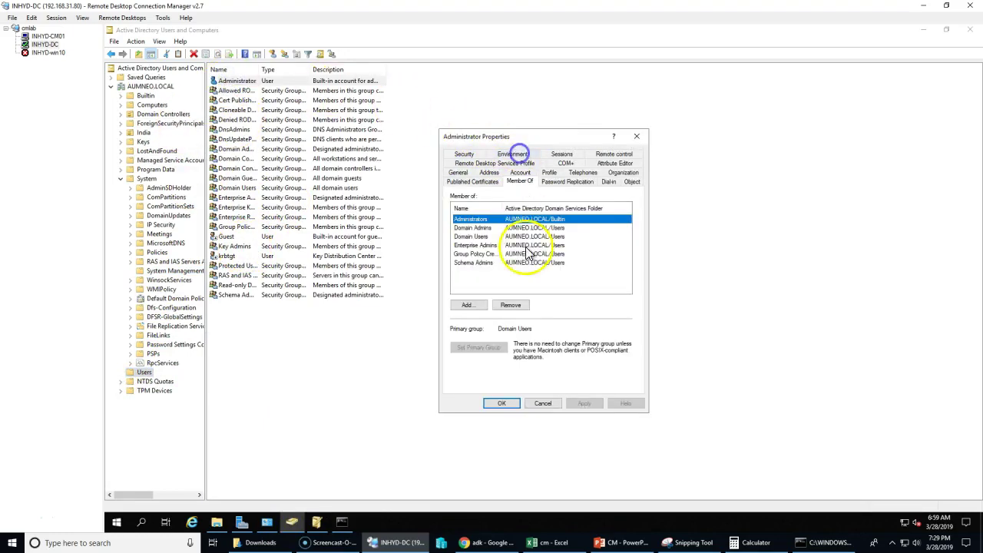
left_click(485, 264)
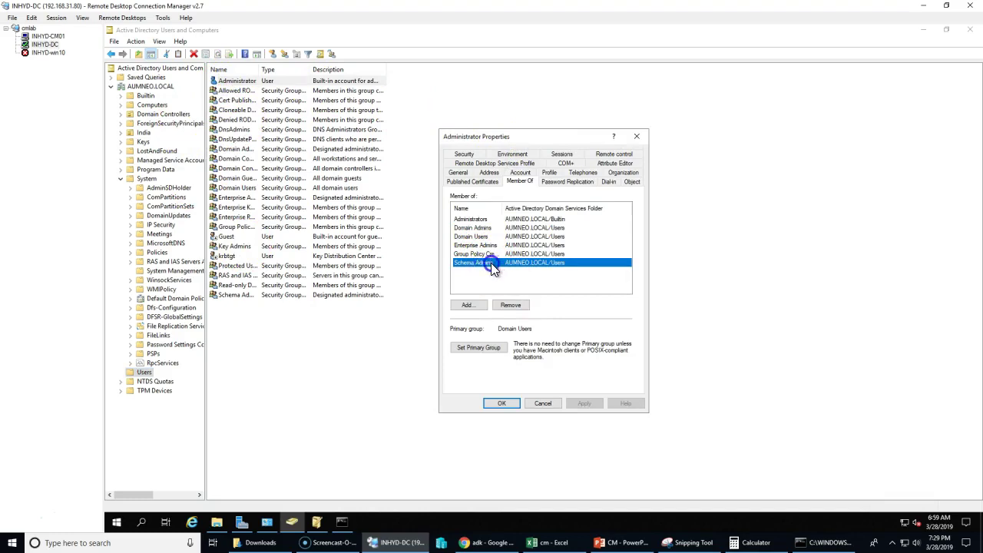
- View the members of the Schema Admins group and close both properties dialogs without changes
double_click(491, 262)
left_click(522, 176)
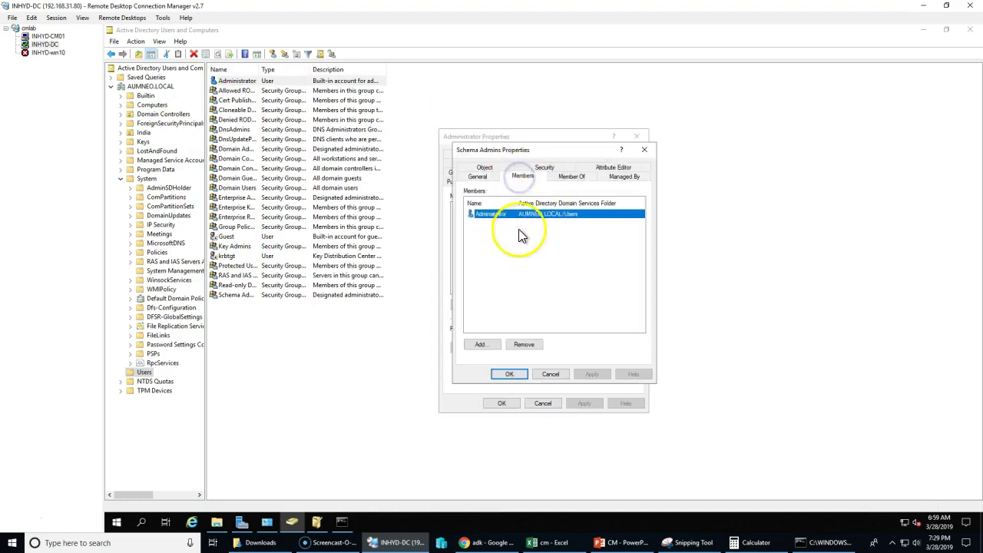
left_click_drag(492, 153, 313, 301)
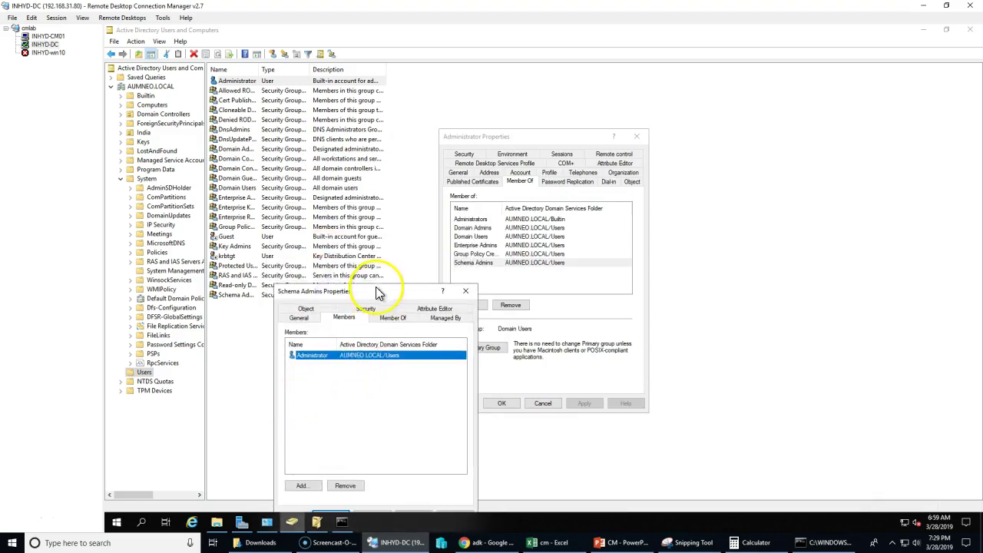
left_click_drag(376, 293, 384, 226)
left_click(384, 452)
left_click(555, 405)
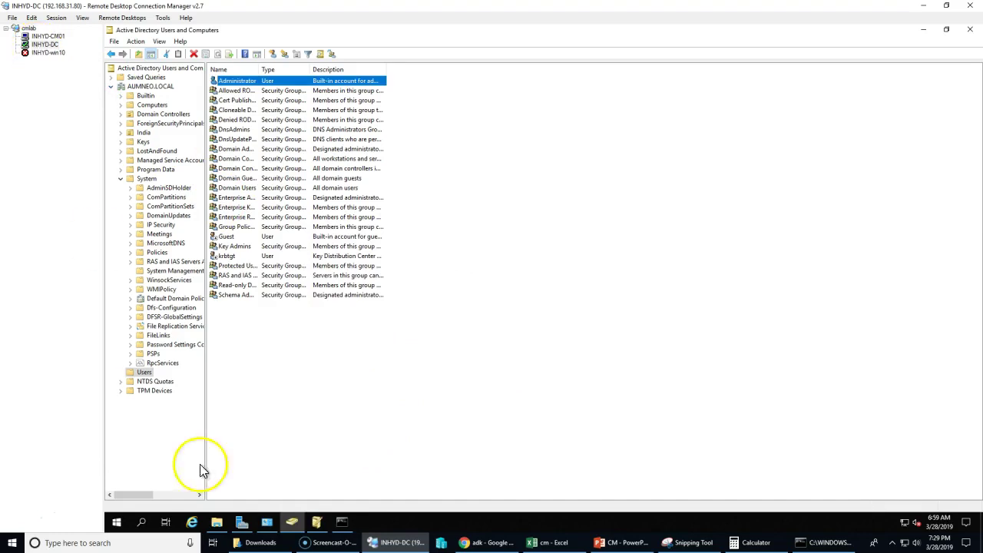
- View the System Management container's contents in Active Directory Users and Computers and bring Command Prompt back in front, clear of the tree
left_click(341, 522)
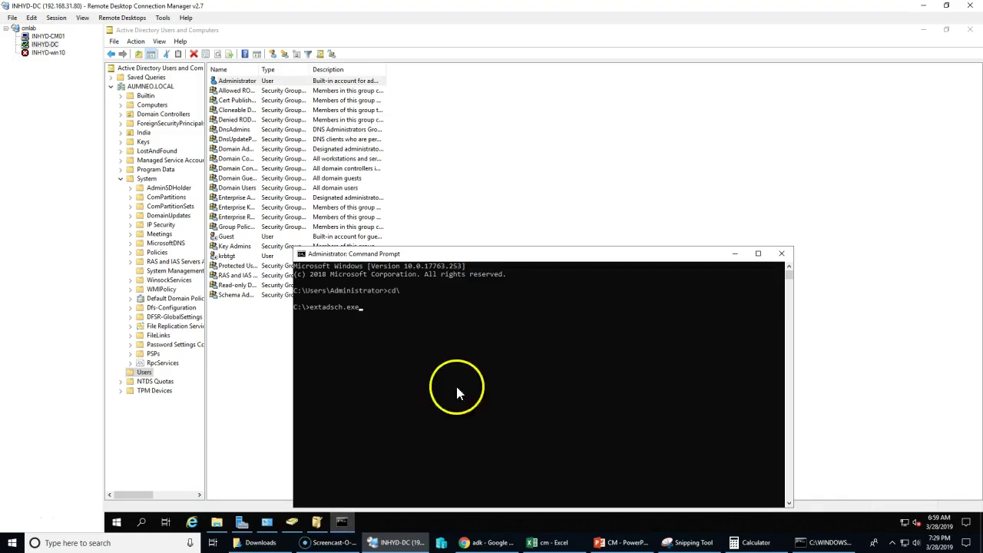
left_click(170, 271)
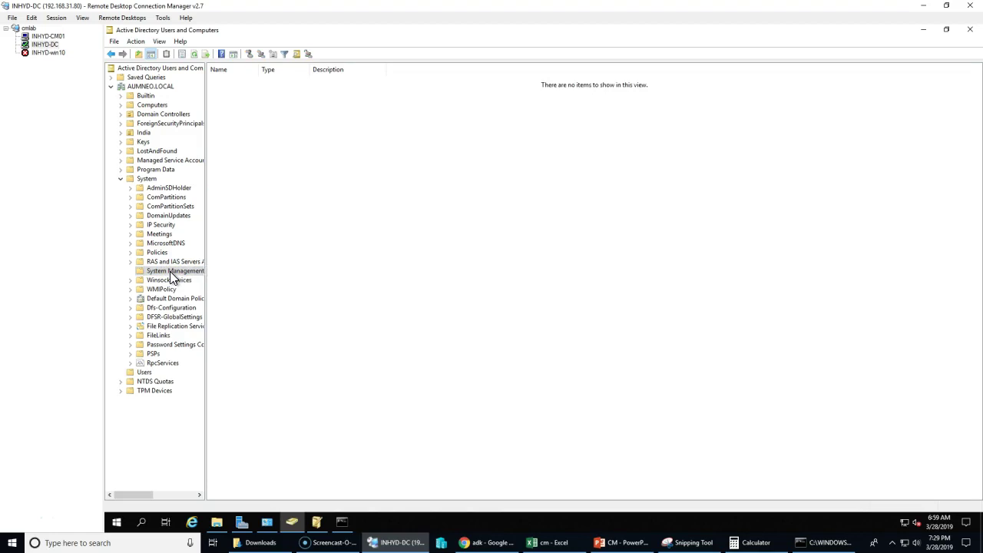
left_click(344, 527)
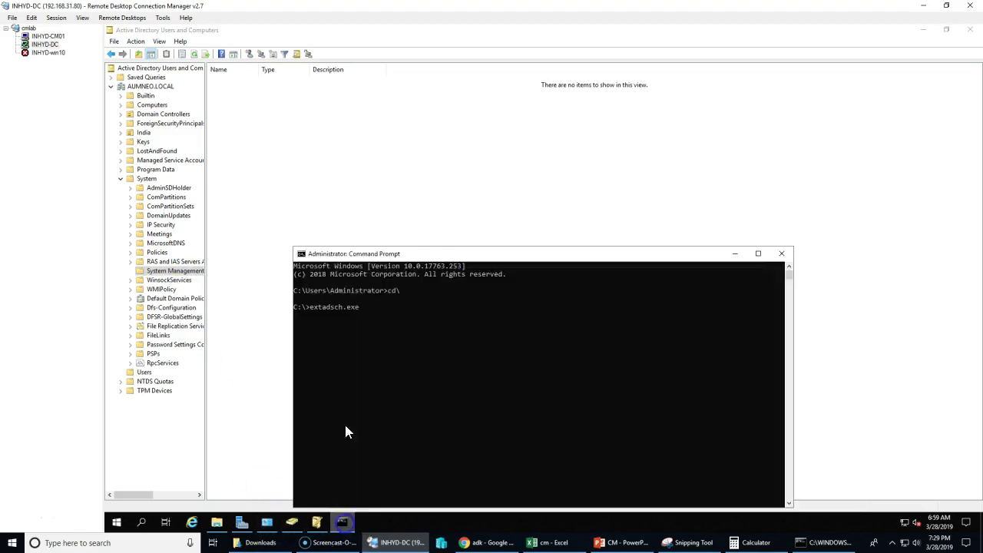
left_click_drag(373, 251, 453, 188)
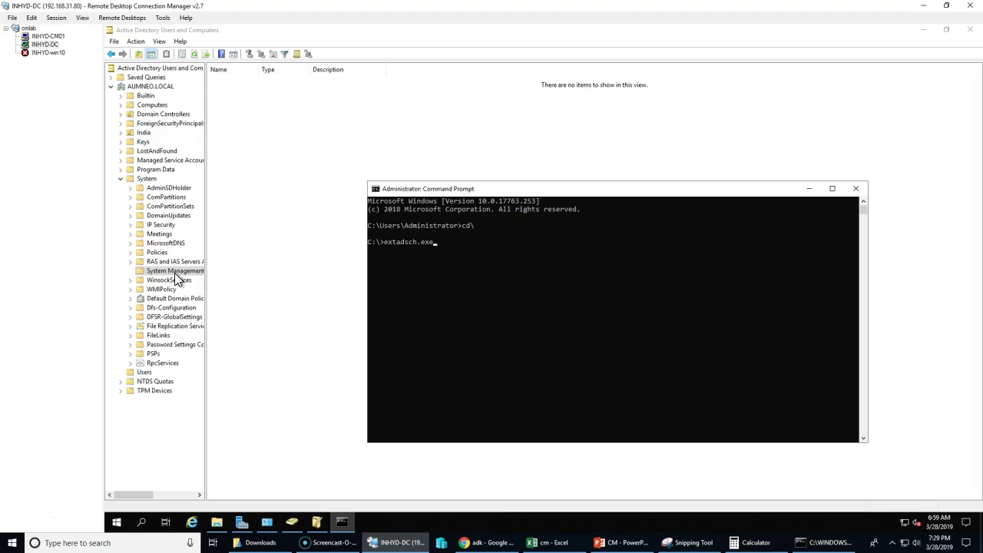
- View the Users container and the Guest account's properties without changes, and return to the System Management container
left_click(145, 372)
double_click(226, 236)
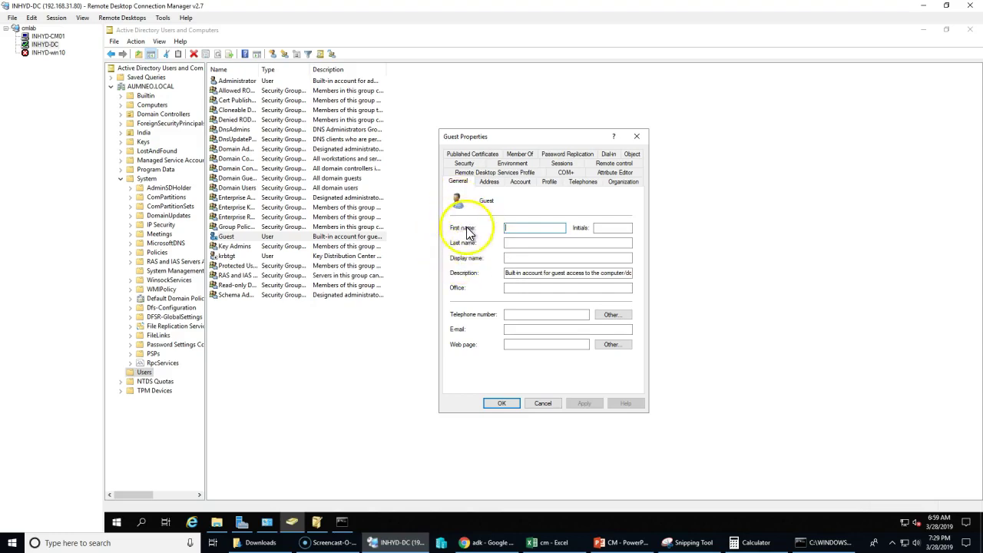
left_click(541, 402)
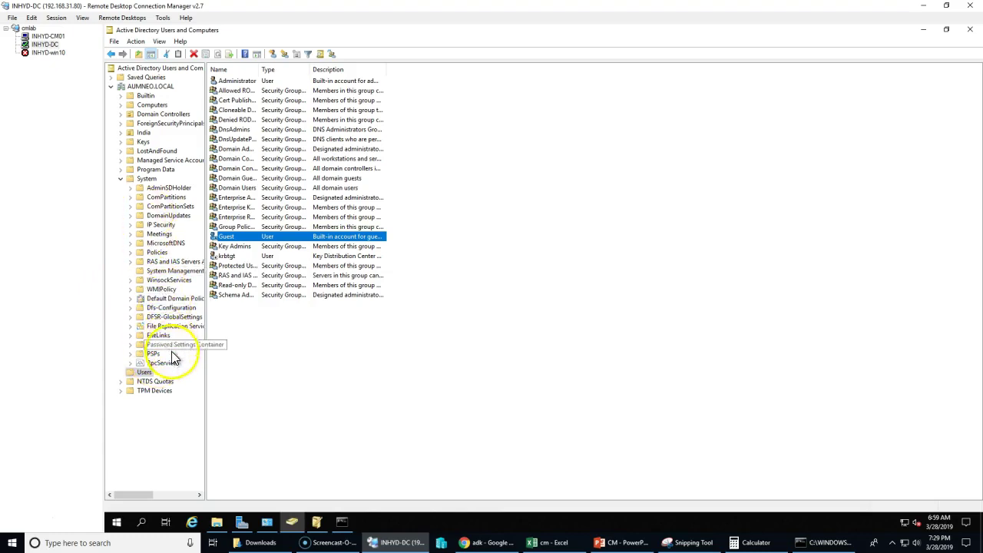
left_click(165, 273)
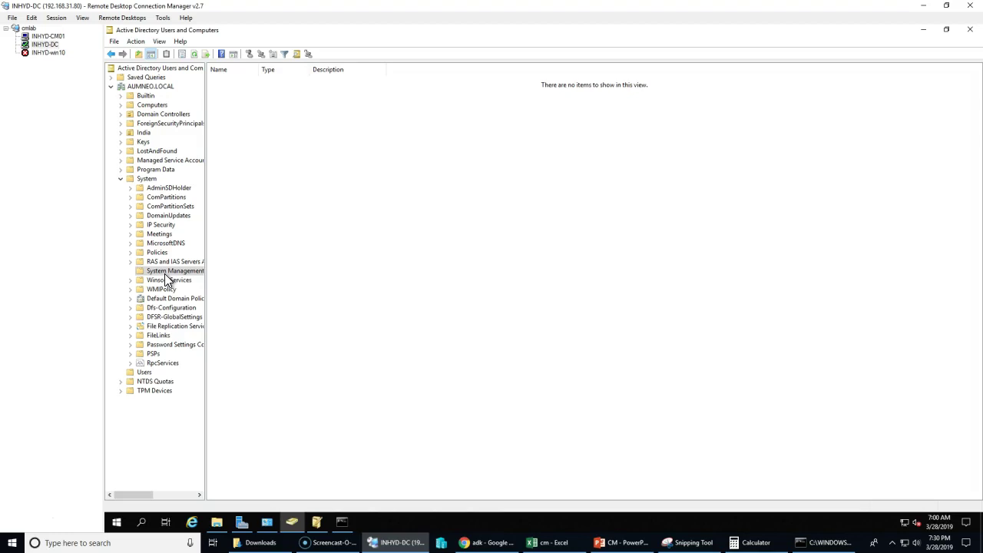
- Try to run extadsch.exe from C:\ in Command Prompt and dismiss the system error dialogs
left_click(343, 524)
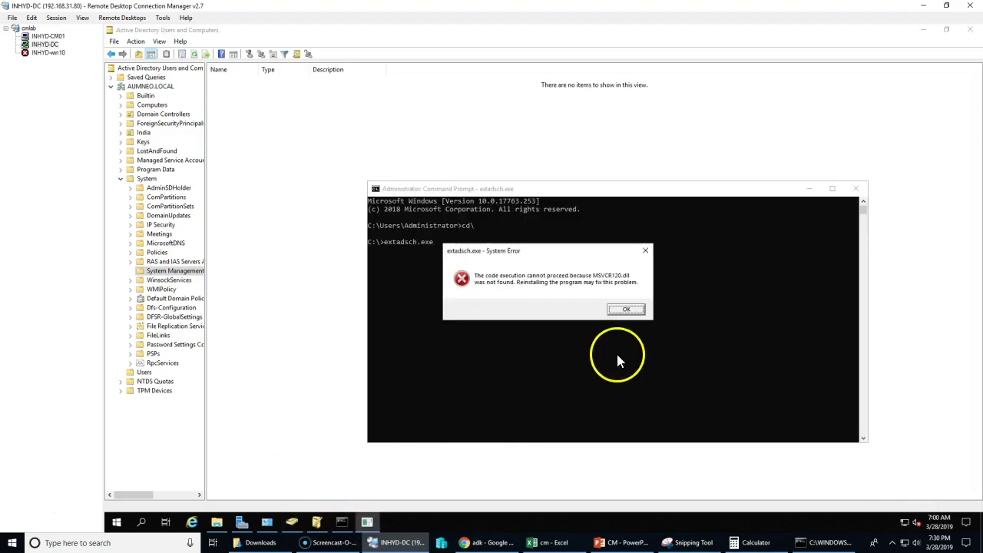
left_click(623, 311)
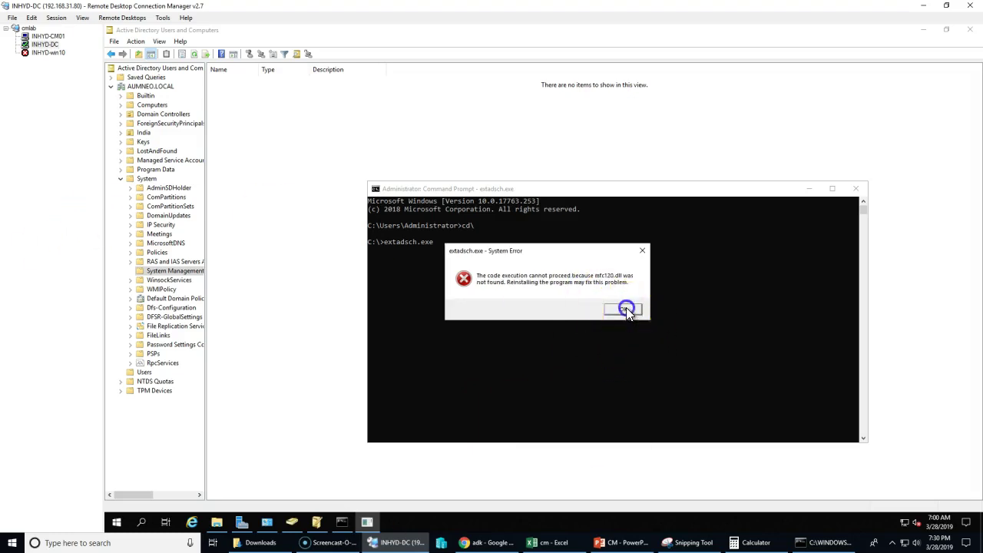
left_click(626, 309)
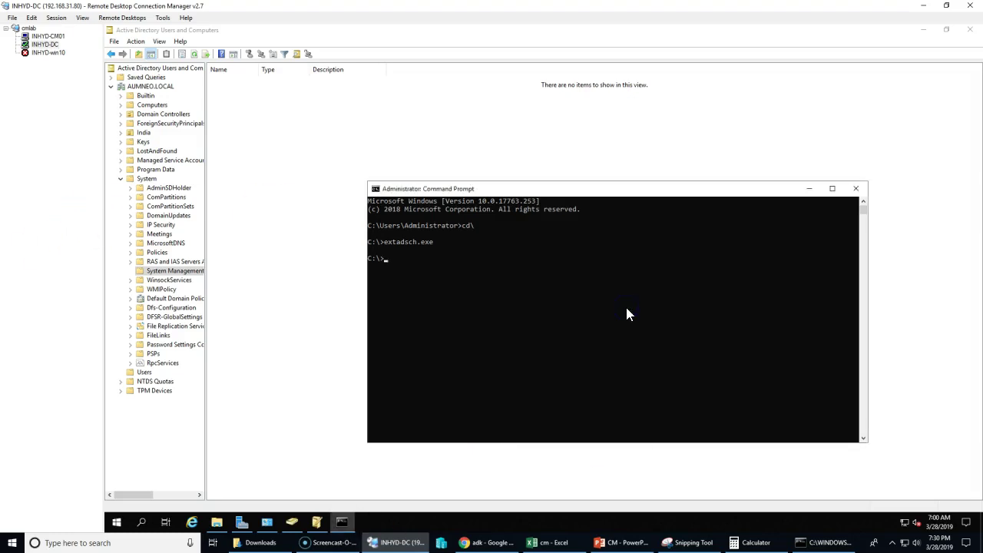
- Copy extnprov.dll from the SMSSETUP\BIN\X64 folder on INHYD-CM01 to Local Disk (C:) on INHYD-DC
left_click(48, 36)
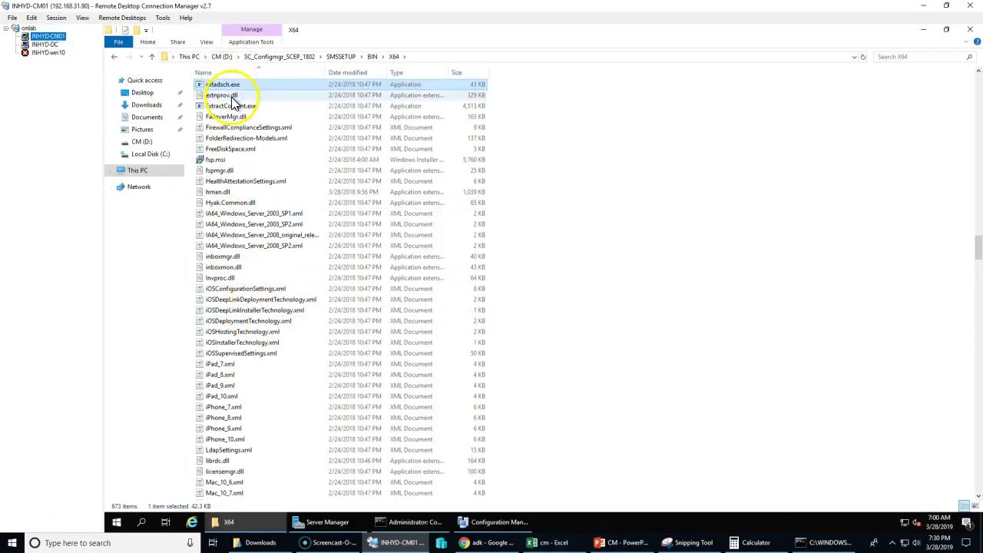
scroll(265, 215, "up", 2)
left_click(232, 159, "ctrl")
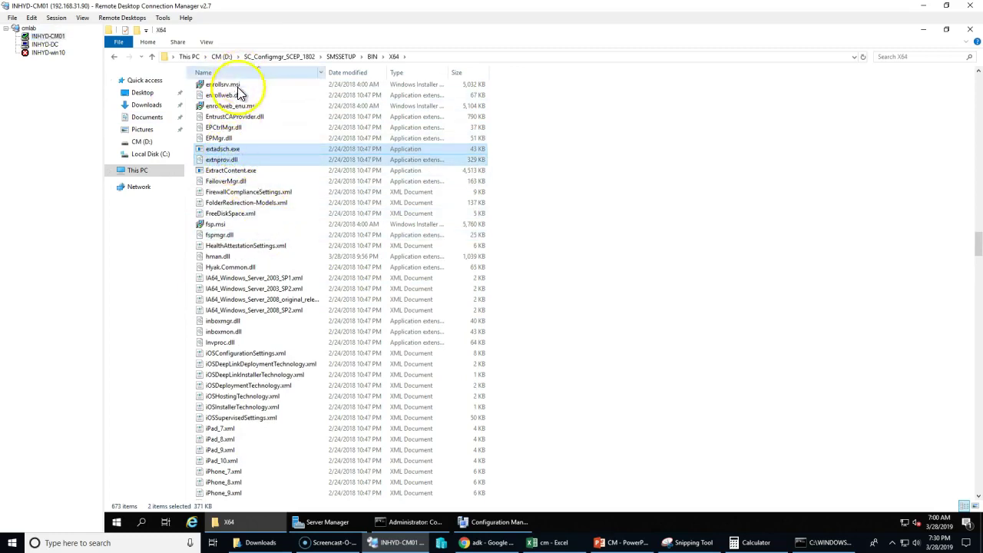
left_click(221, 161)
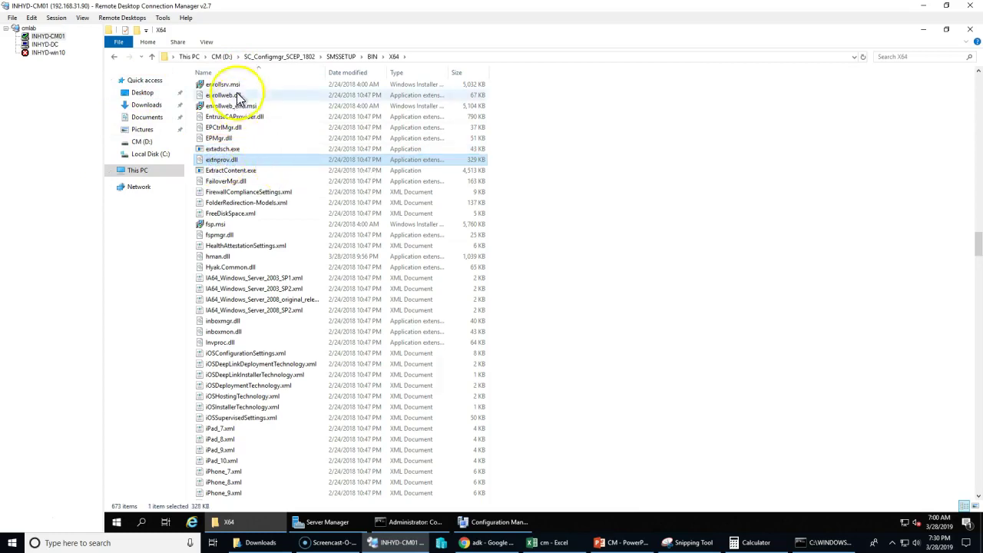
left_click(233, 73)
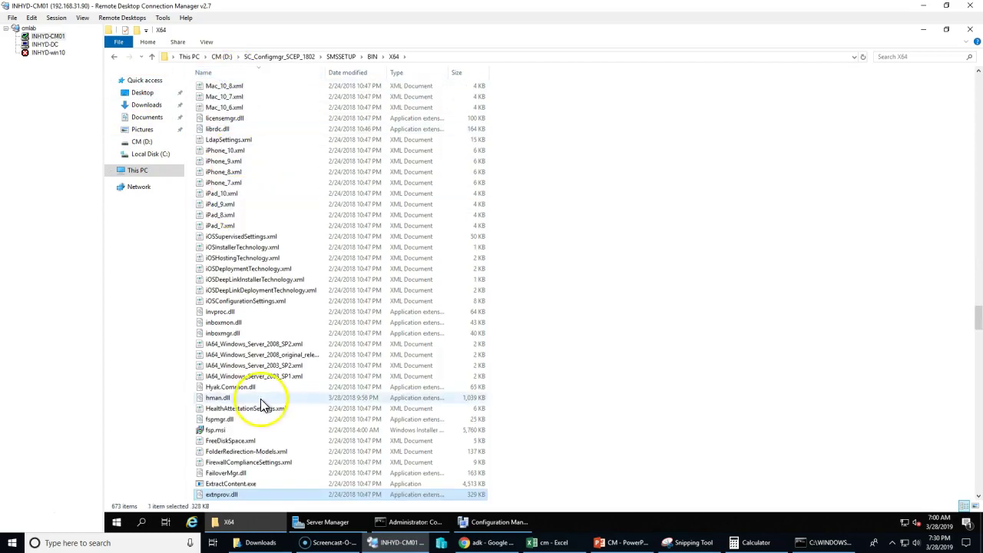
scroll(260, 399, "down", 4)
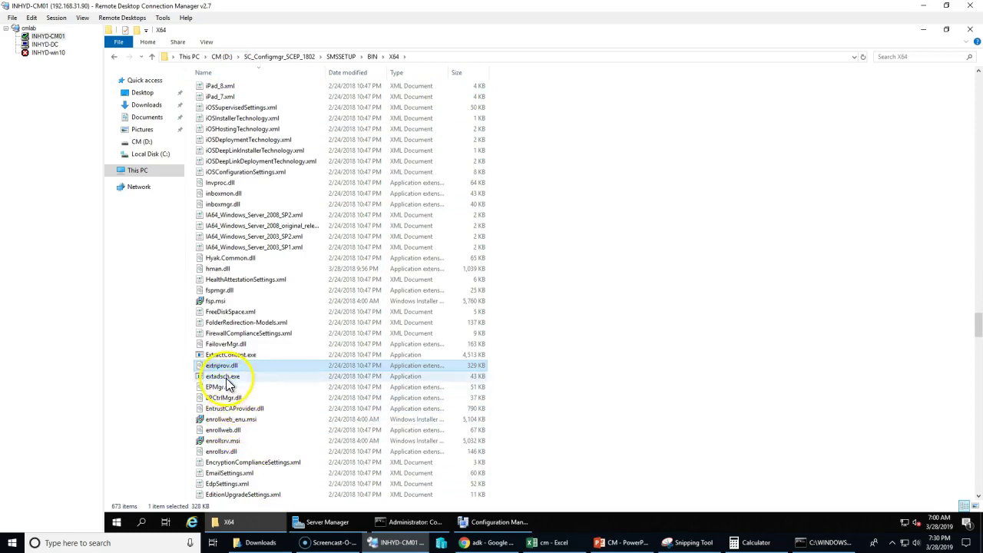
left_click(48, 45)
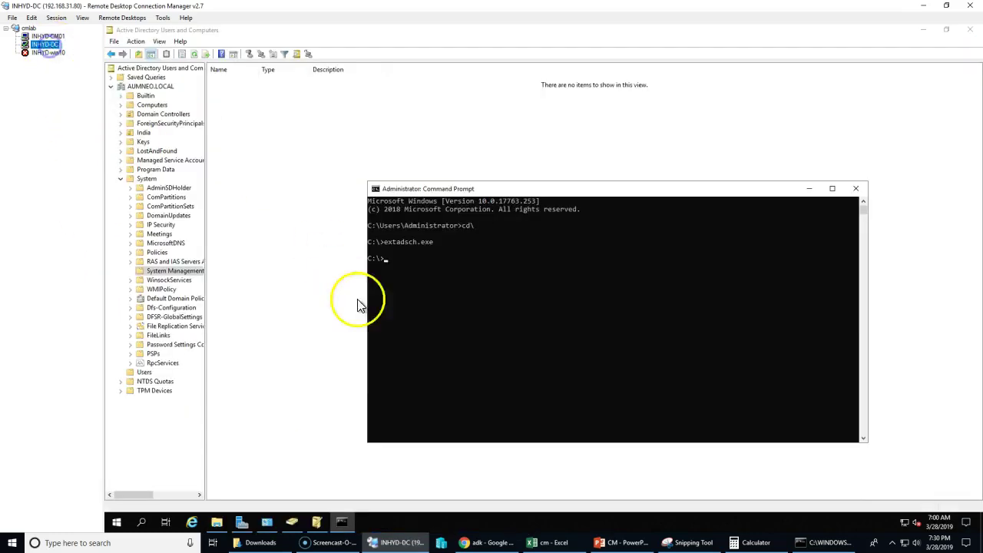
left_click(219, 523)
key("ctrl+v")
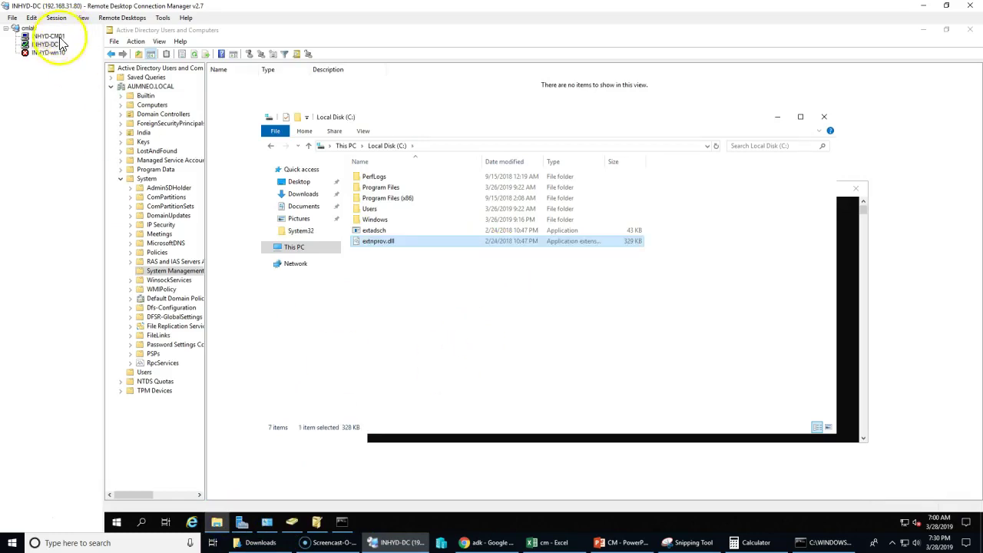
left_click(294, 246)
right_click(294, 246)
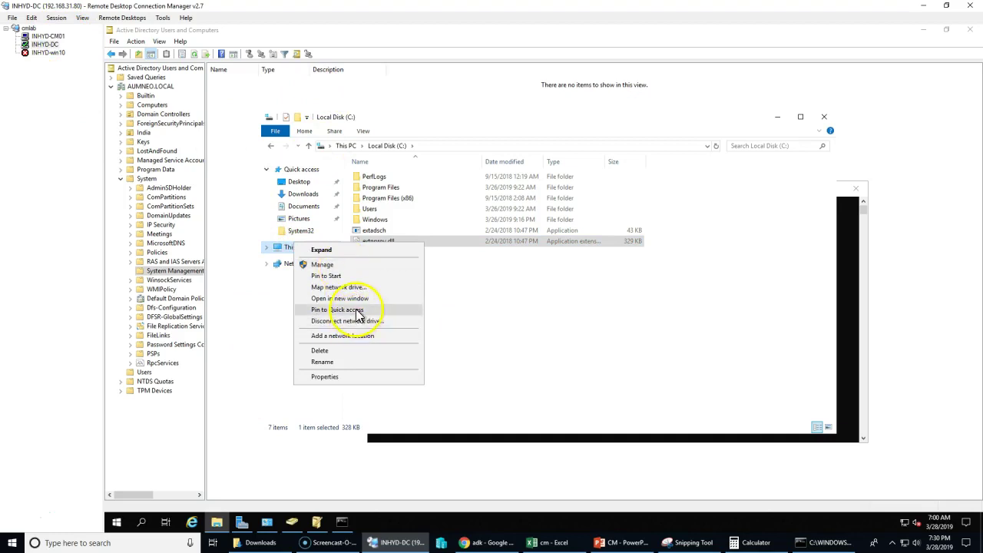
left_click(450, 401)
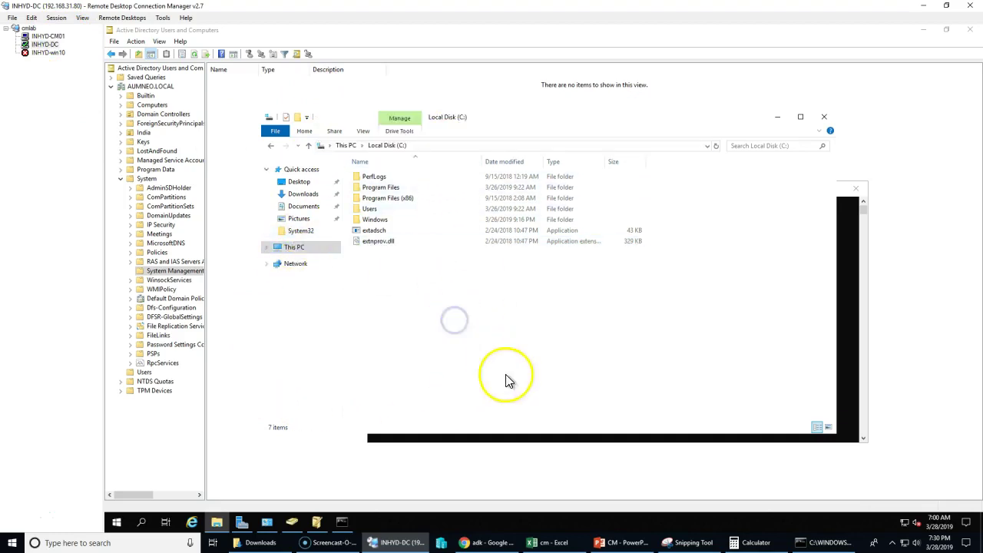
- Copy msvcr120.dll from the SMSSETUP\BIN\X64 folder on INHYD-CM01 to Local Disk (C:) on INHYD-DC
left_click(48, 37)
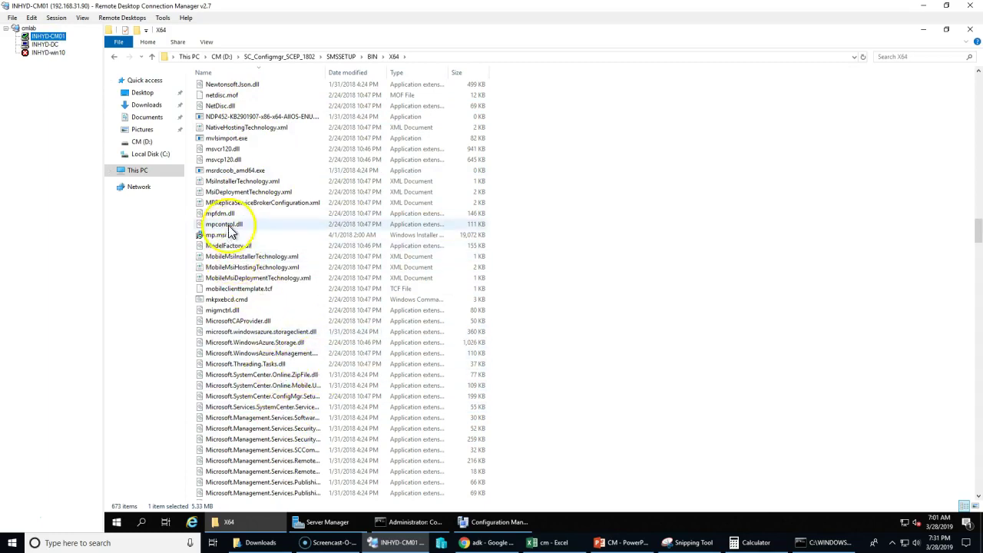
left_click(244, 321)
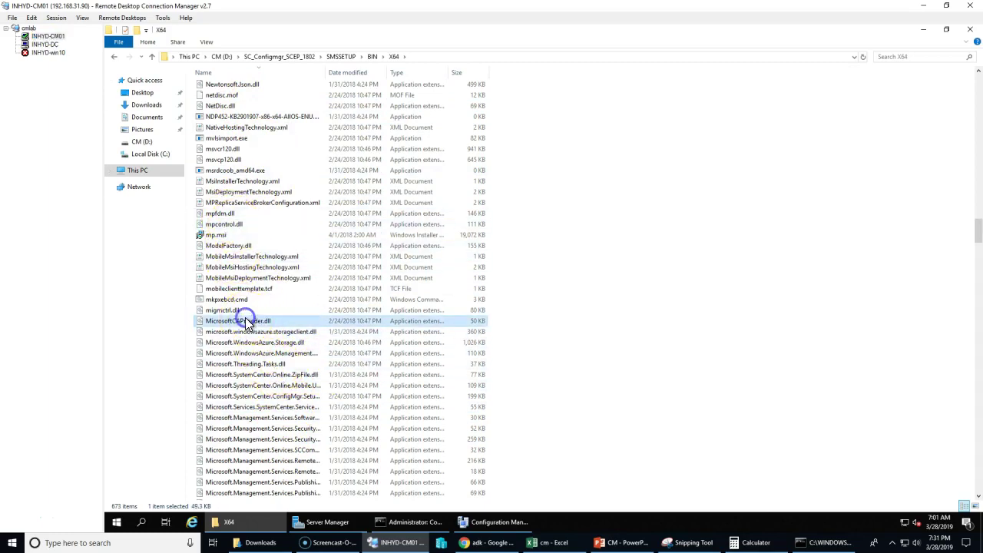
left_click(229, 159)
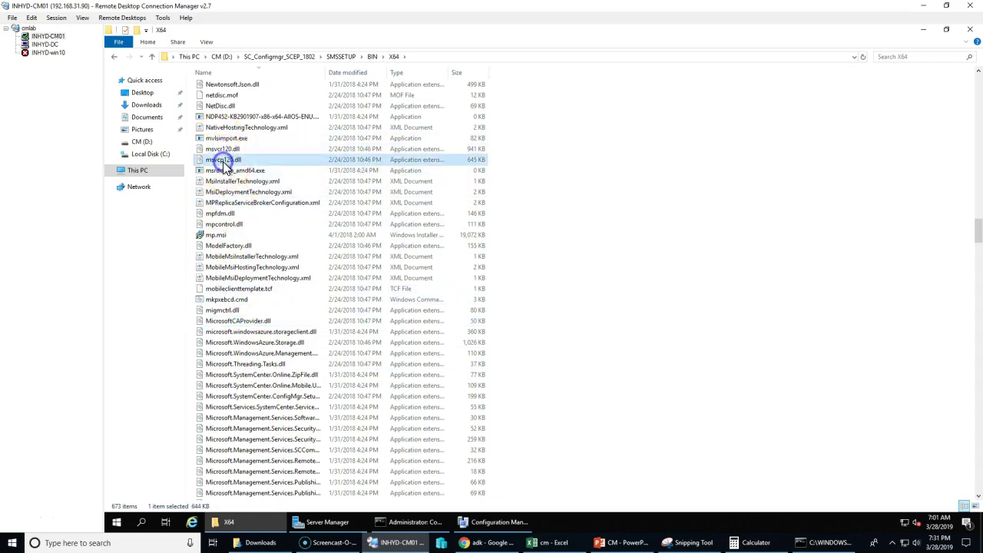
left_click(239, 149, "ctrl")
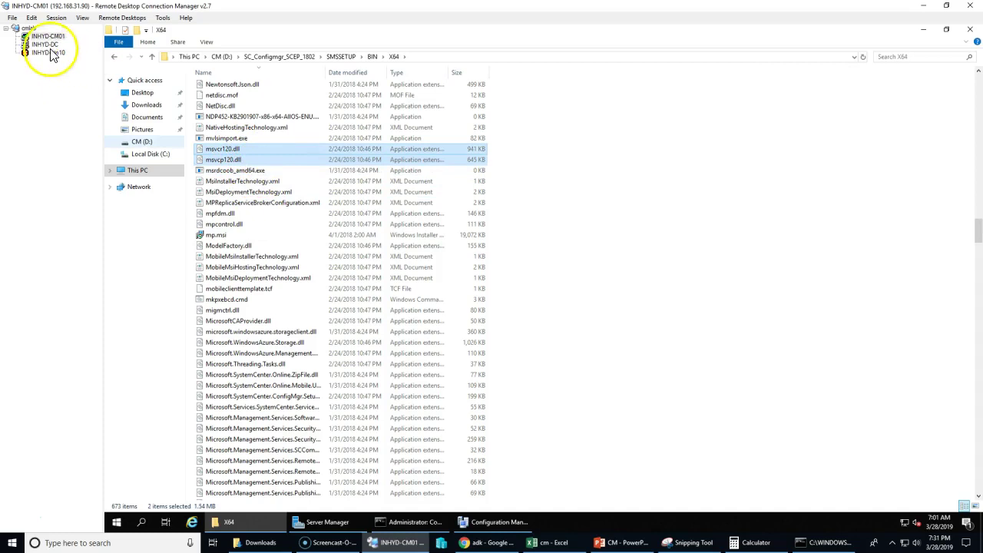
left_click(258, 149)
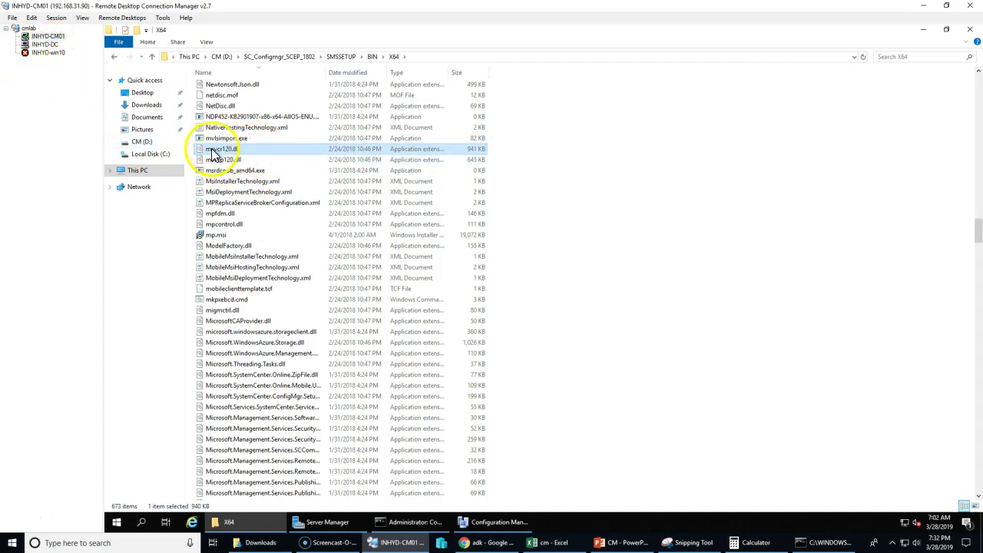
left_click(45, 44)
left_click(523, 110)
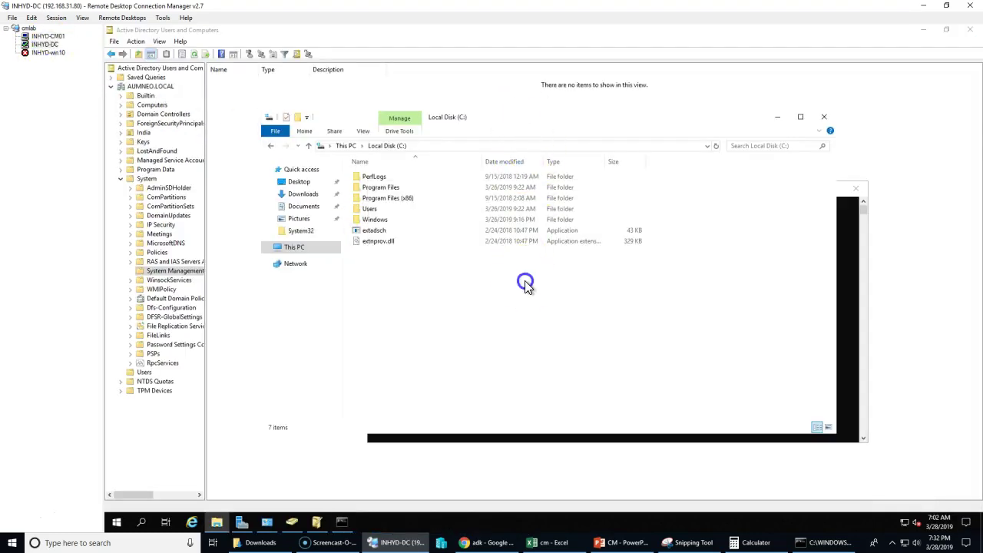
key("ctrl+v")
left_click(46, 36)
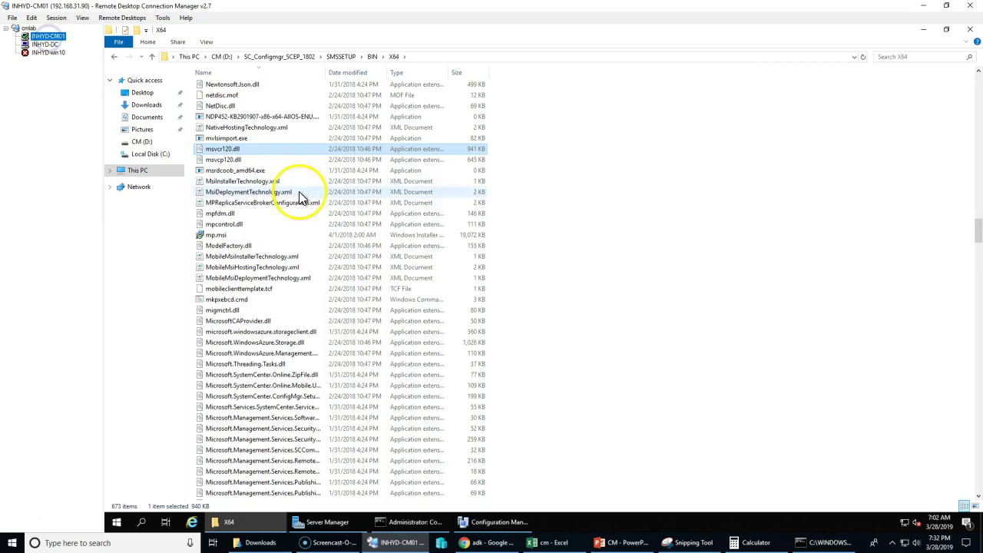
scroll(300, 195, "up", 5)
scroll(300, 198, "down", 1)
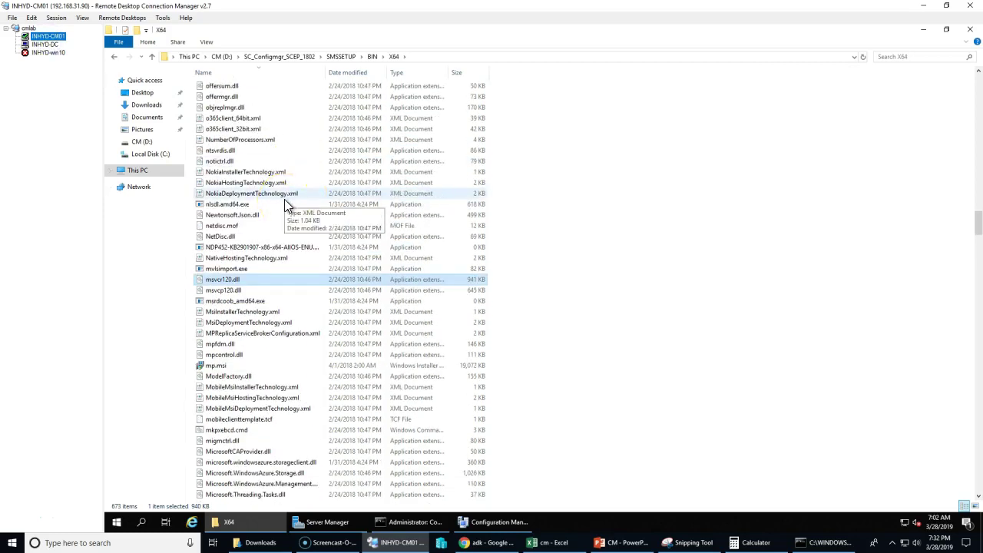
- Return to INHYD-DC and try to run extadsch.exe again from C:\ in Command Prompt
left_click(44, 43)
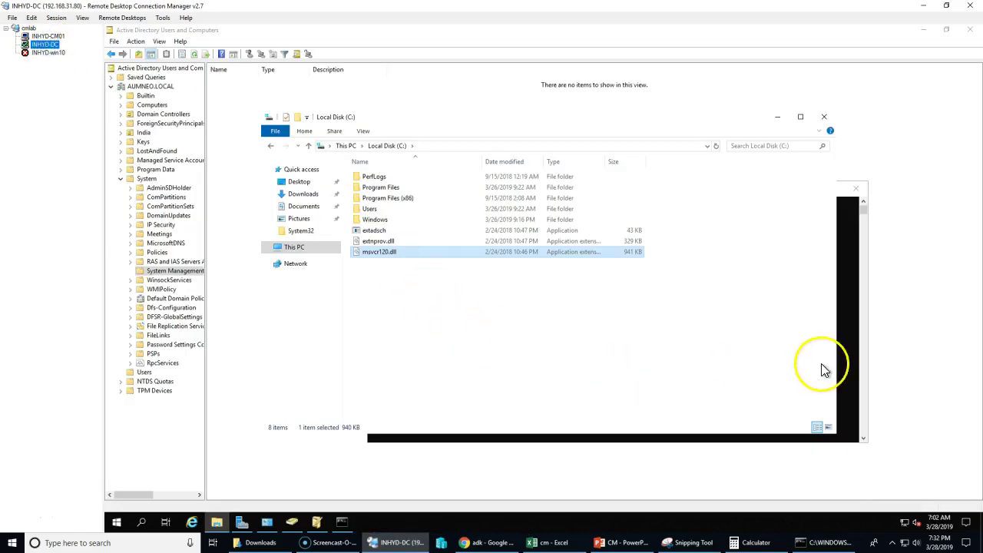
key("Up")
key("Return")
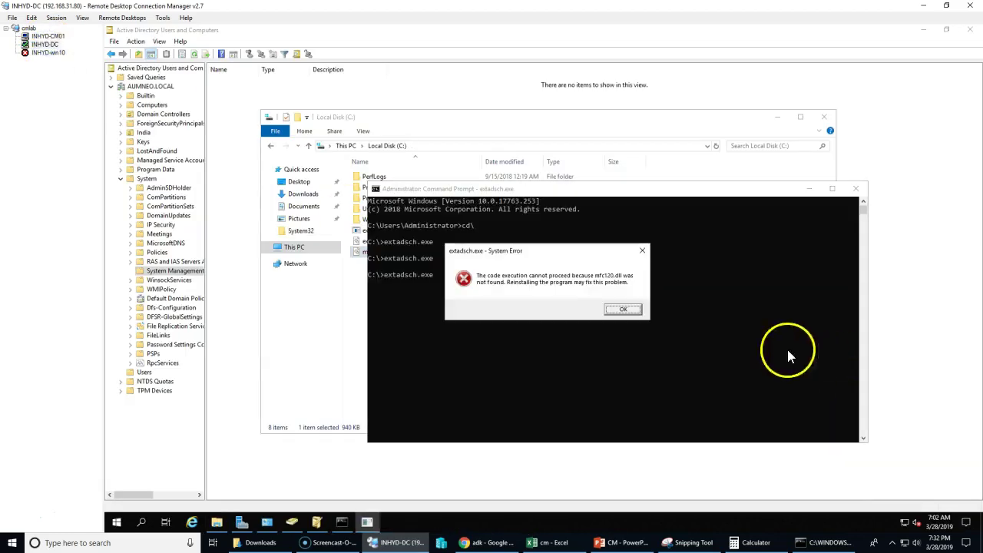
- Copy mfc120.dll from the X64 folder on INHYD-CM01 to Local Disk (C:) on INHYD-DC, dismissing the open extadsch.exe error dialog
left_click(48, 36)
left_click(212, 204)
type("mfc")
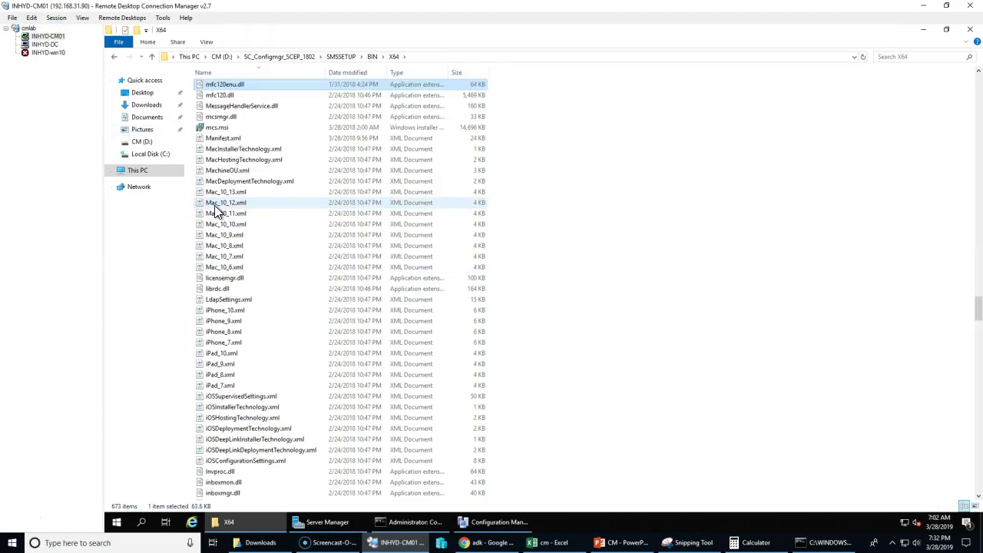
left_click_drag(213, 96, 112, 92)
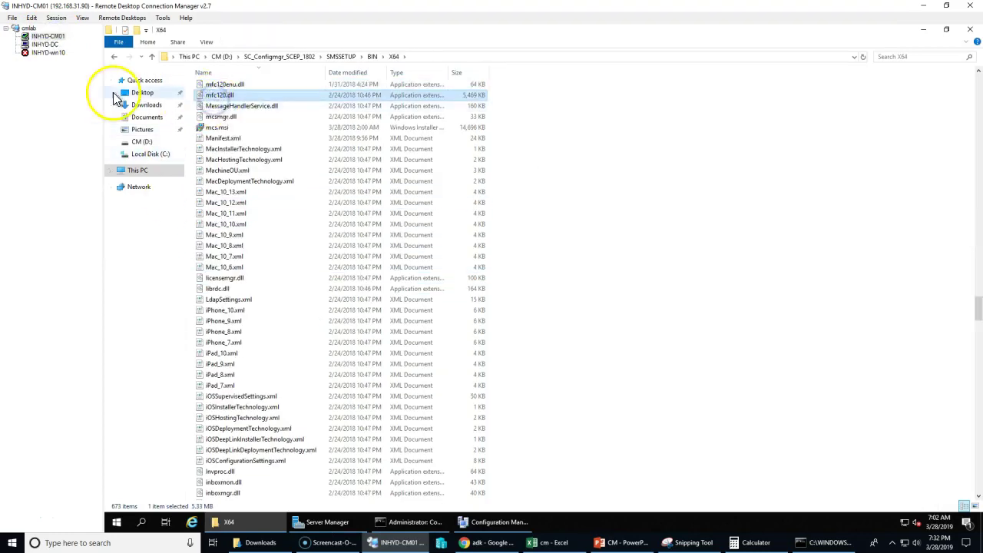
left_click(45, 43)
left_click(621, 306)
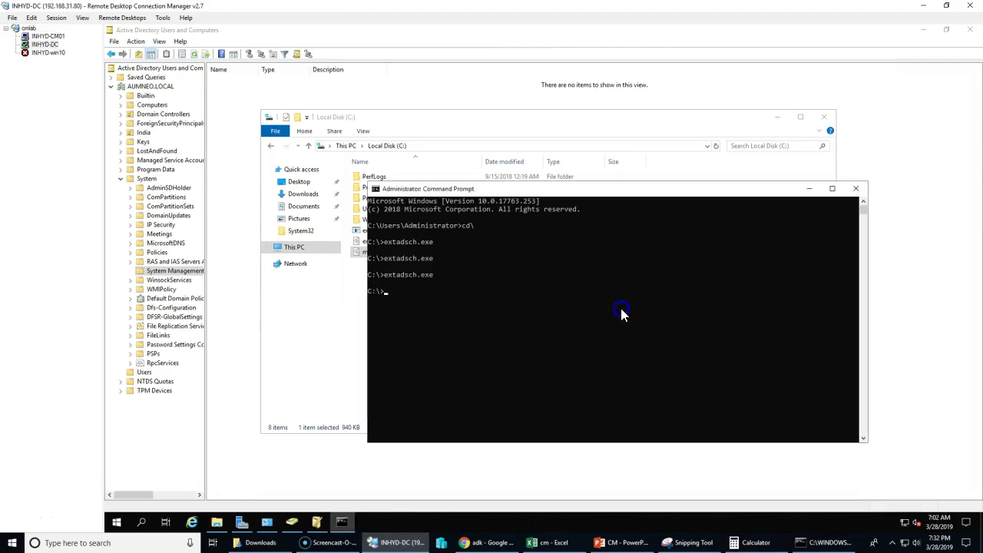
left_click(358, 316)
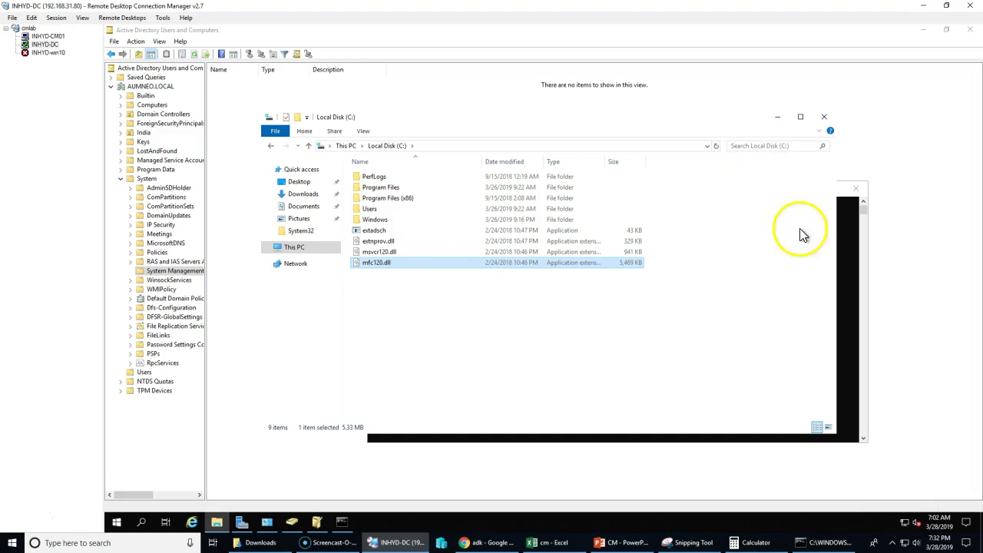
- Extend the Active Directory schema by running extadsch.exe from C:\ in Command Prompt on INHYD-DC
left_click(844, 262)
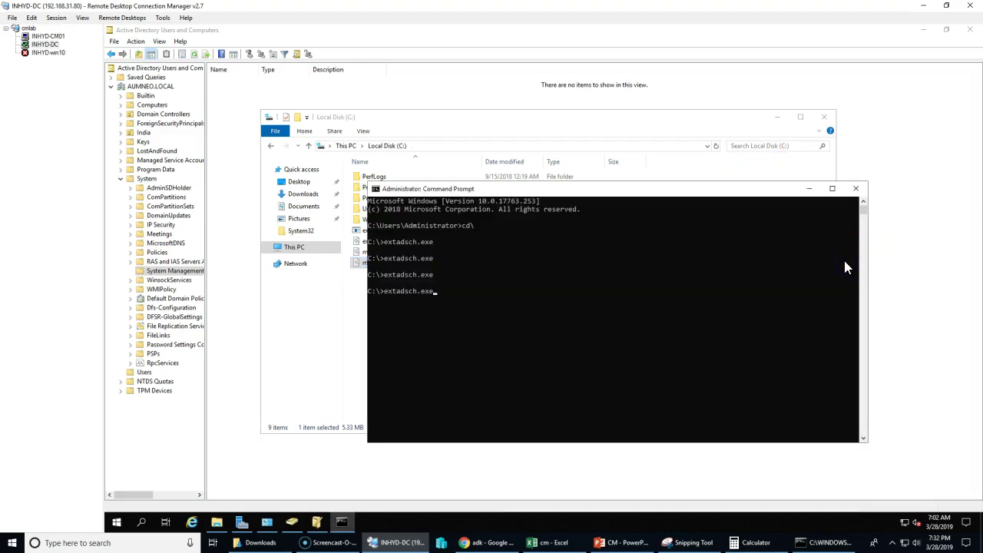
key("Return")
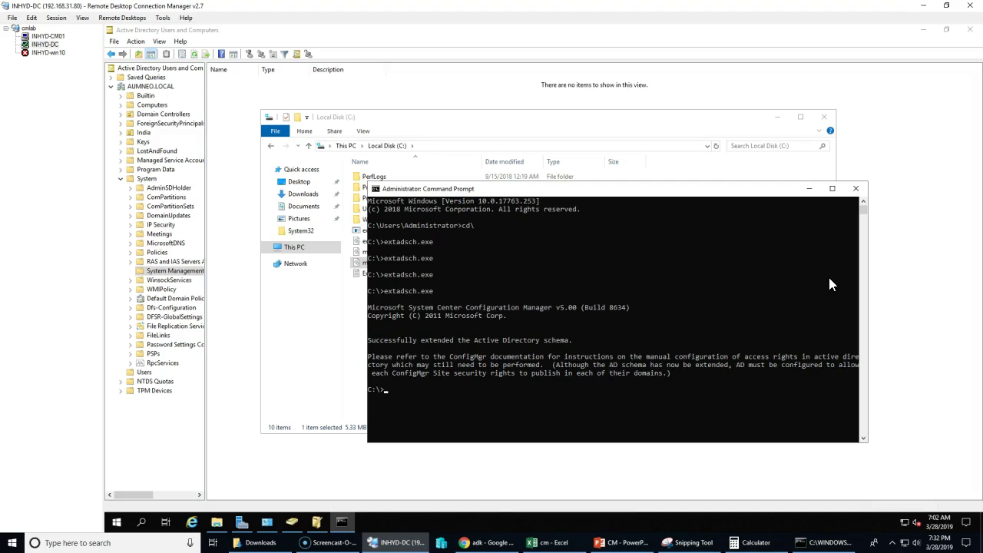
- Switch to the Configuration Manager setup on INHYD-CM01 and rerun the installation prerequisite check
left_click(44, 36)
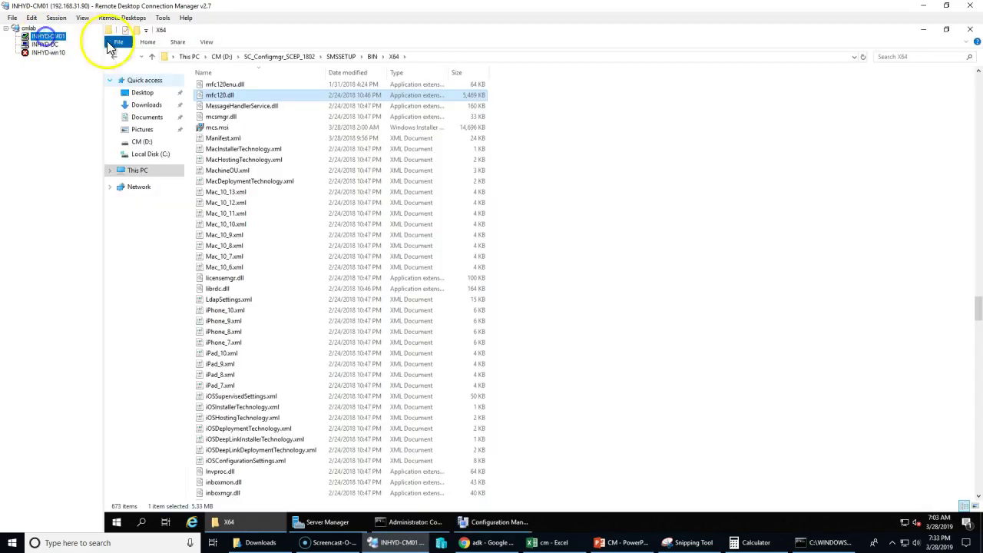
left_click(465, 523)
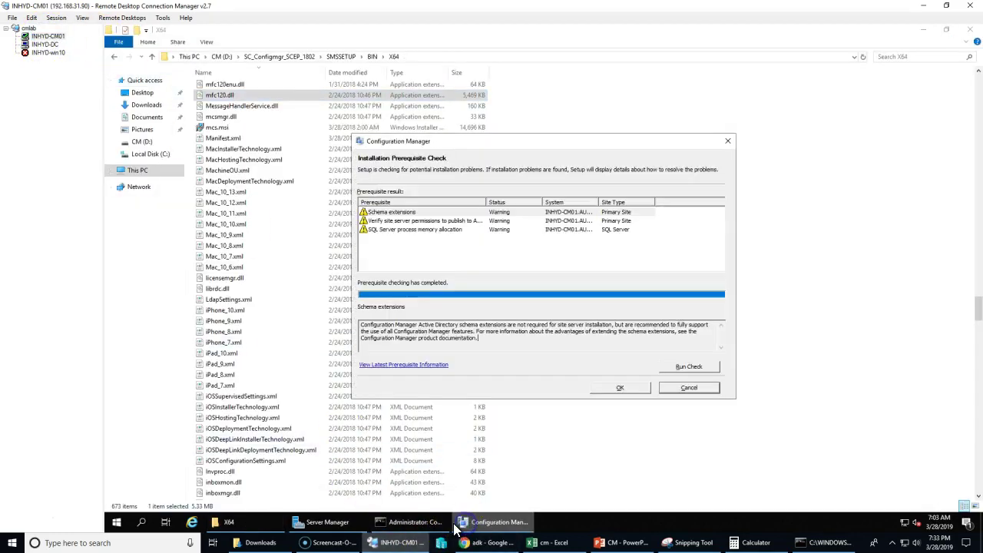
left_click(710, 367)
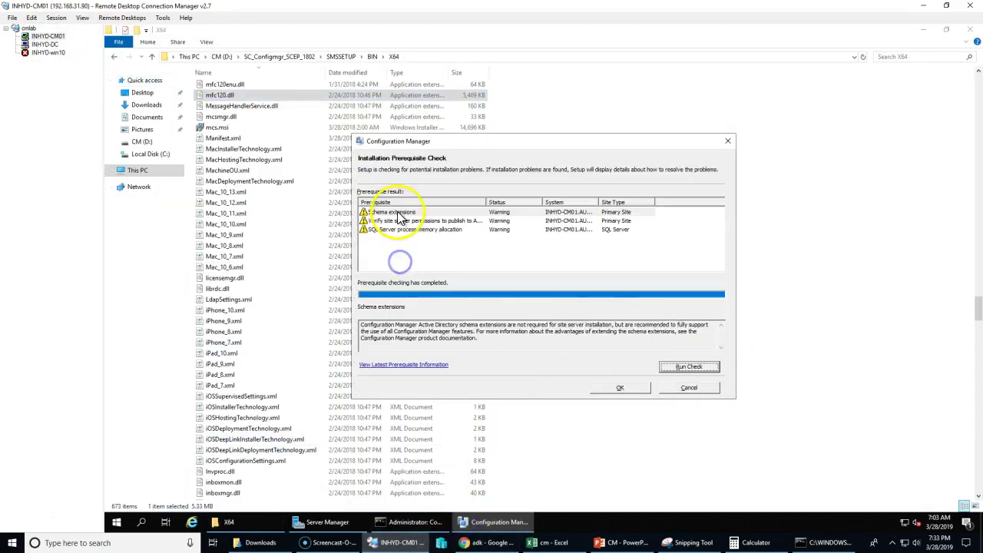
left_click(399, 219)
left_click(691, 368)
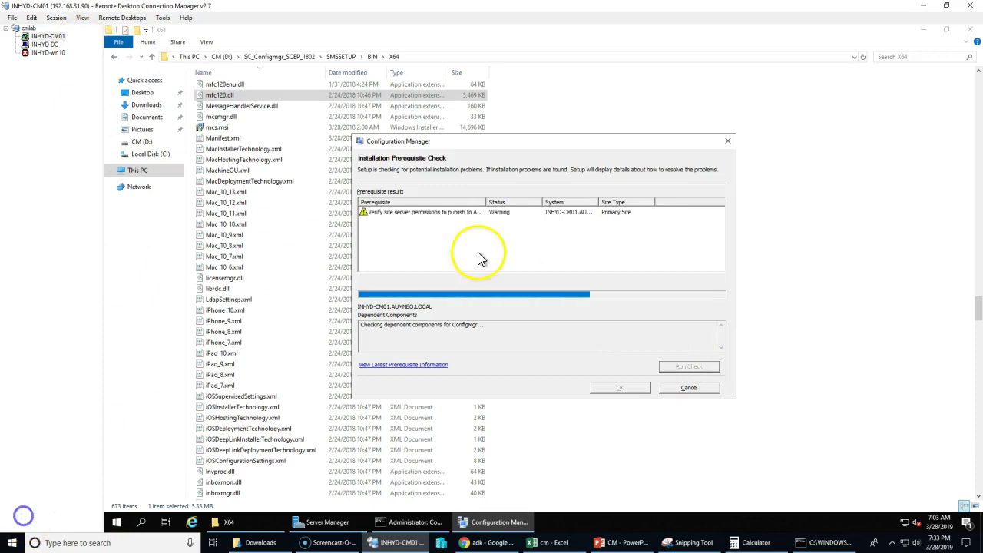
- Widen the Prerequisite column in the installation prerequisite check results to read the full warning names
left_click_drag(489, 202, 540, 205)
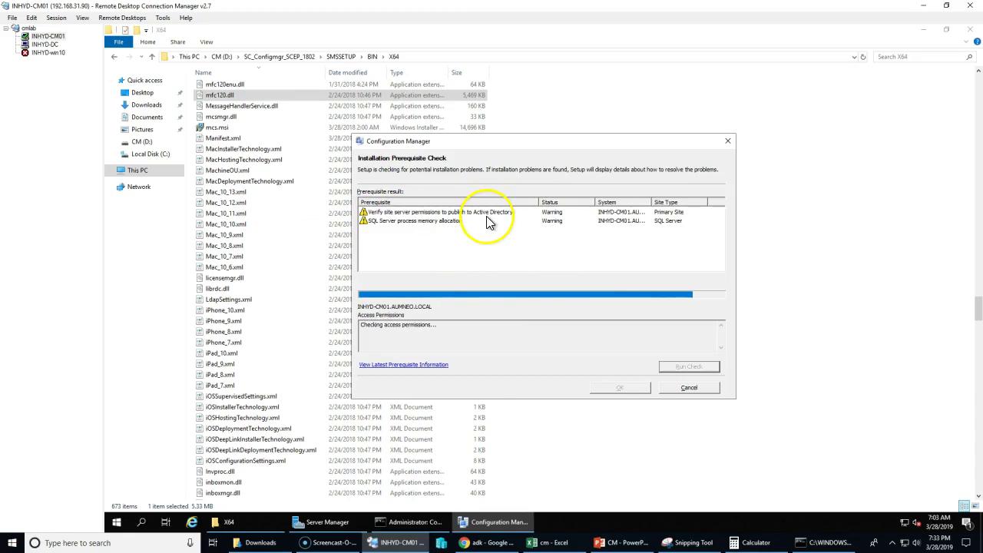
- Switch to INHYD-DC and open the ExtADSch text log from Local Disk (C:)
left_click(43, 44)
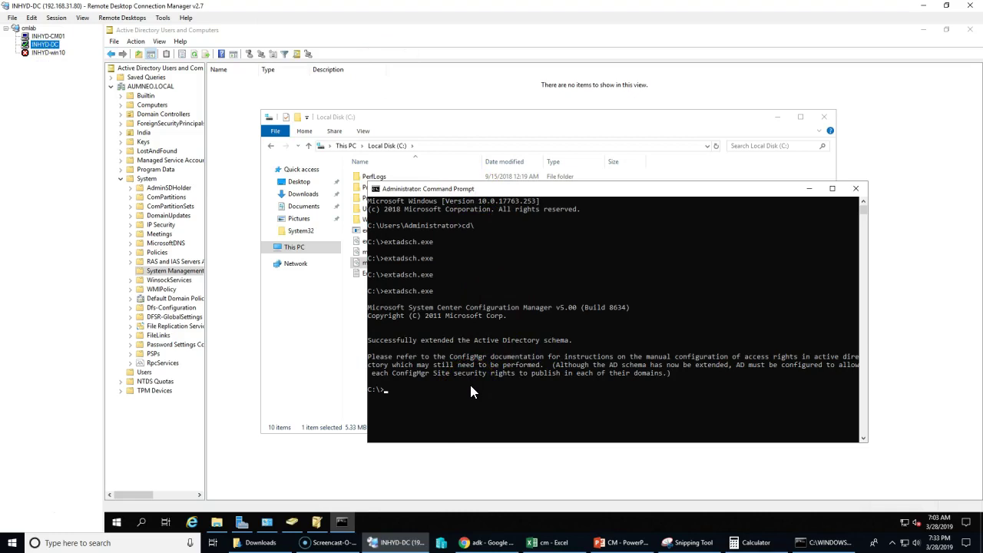
left_click(451, 121)
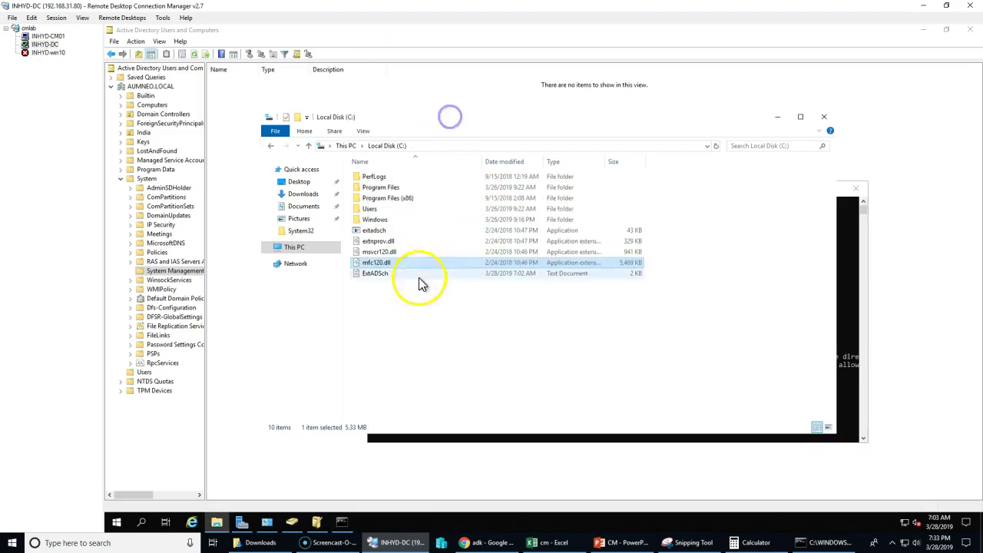
left_click(461, 340)
left_click(376, 277)
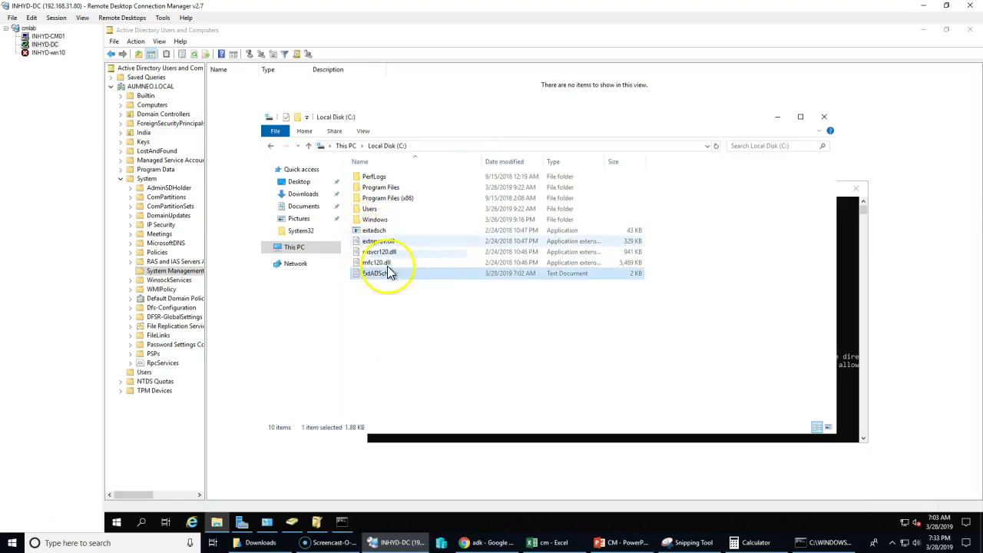
left_click(396, 333)
left_click(378, 230)
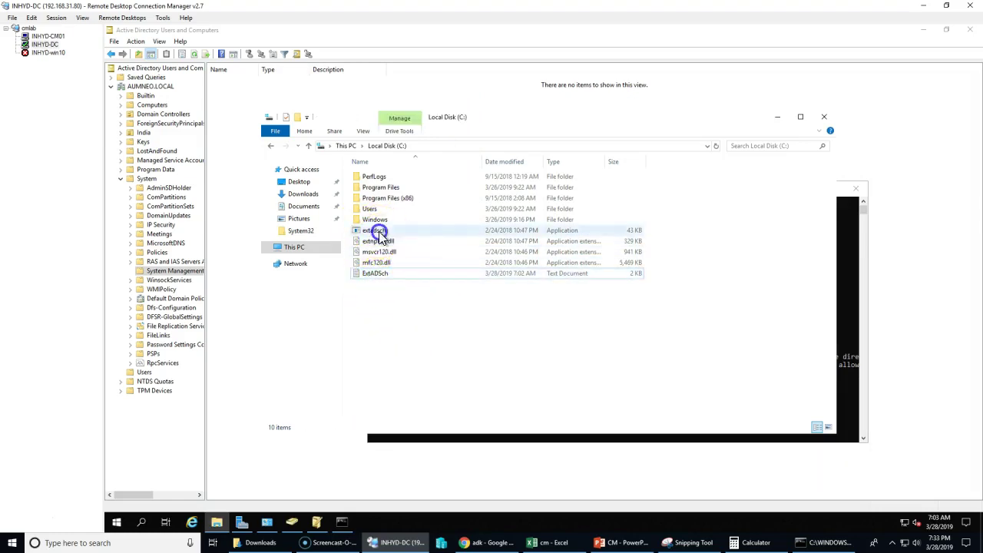
left_click(388, 277)
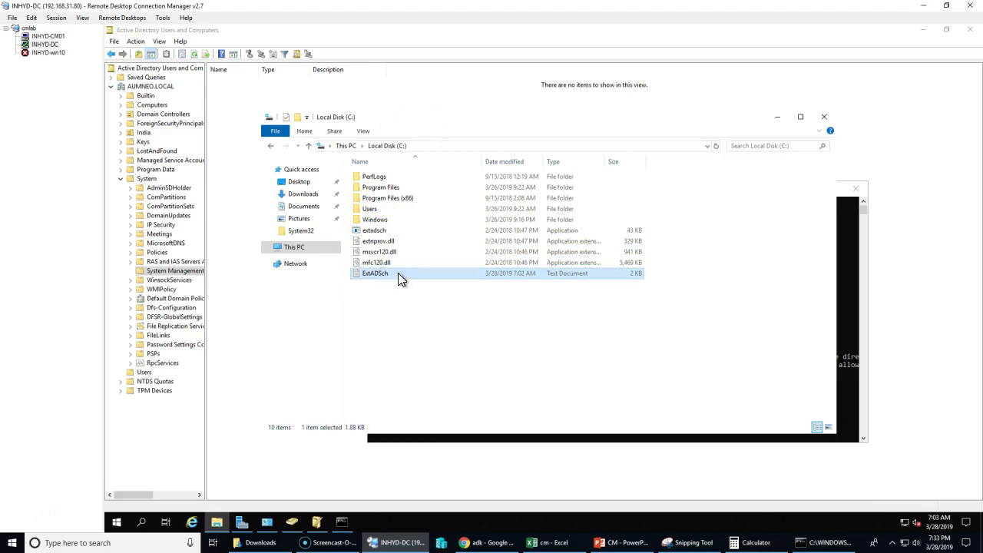
double_click(398, 277)
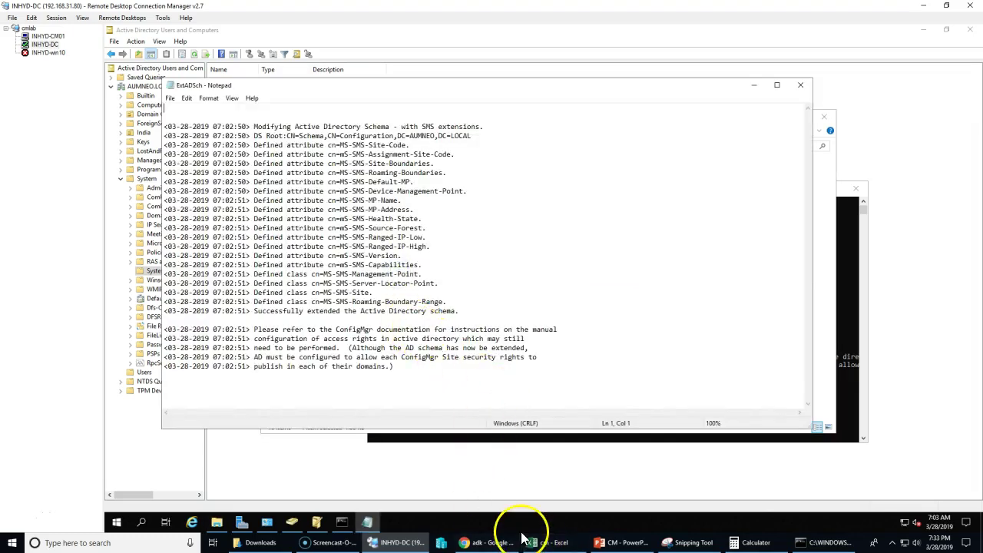
- Examine the opening lines of the ExtADSch log covering the SMS schema extensions and the DS Root path
left_click(432, 264)
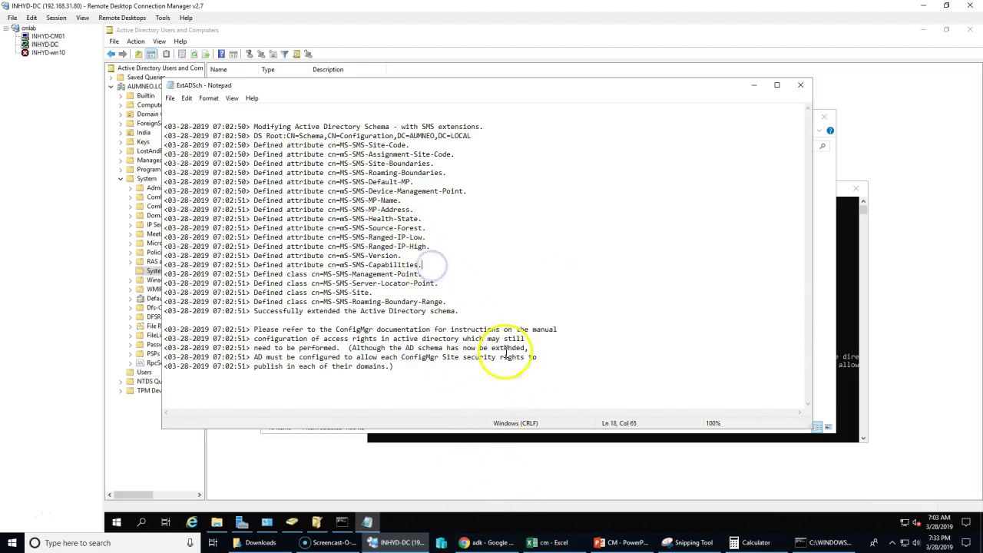
left_click_drag(181, 114, 429, 389)
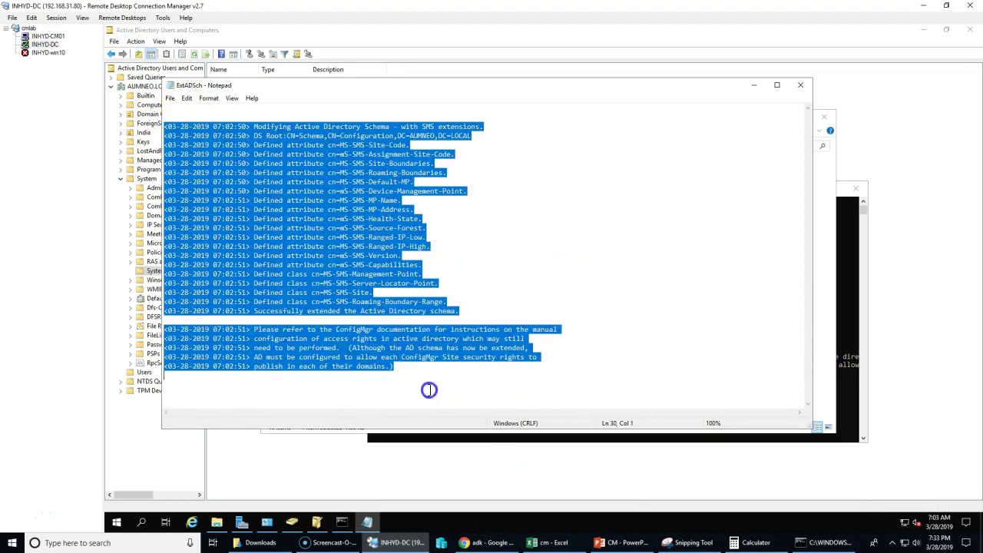
left_click(451, 385)
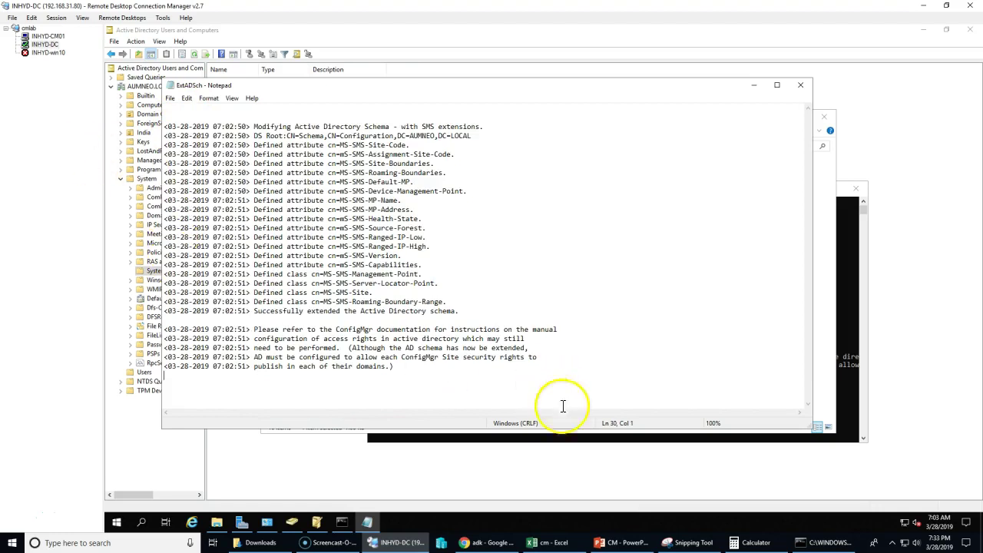
left_click_drag(254, 126, 347, 126)
left_click(369, 200)
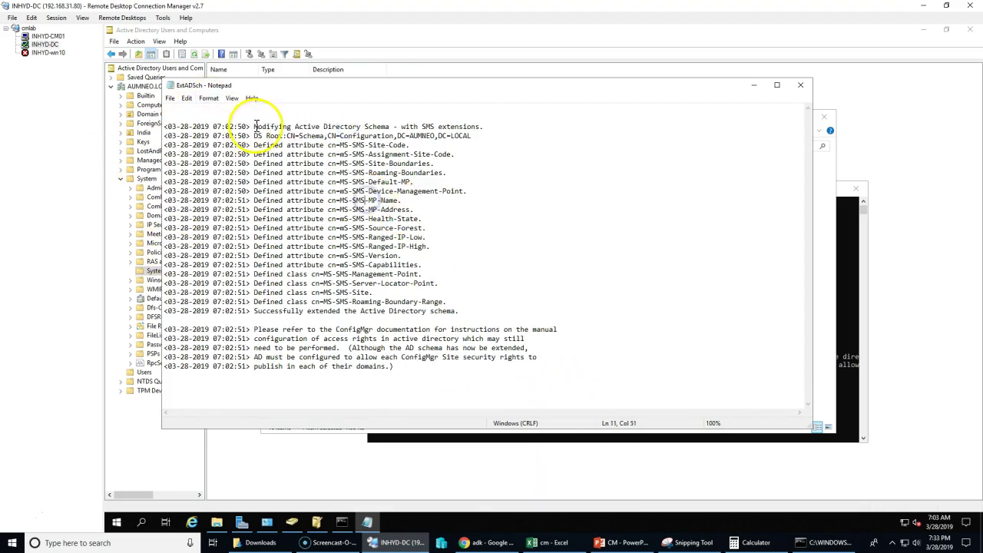
left_click_drag(255, 127, 509, 125)
left_click(500, 172)
left_click_drag(421, 127, 490, 125)
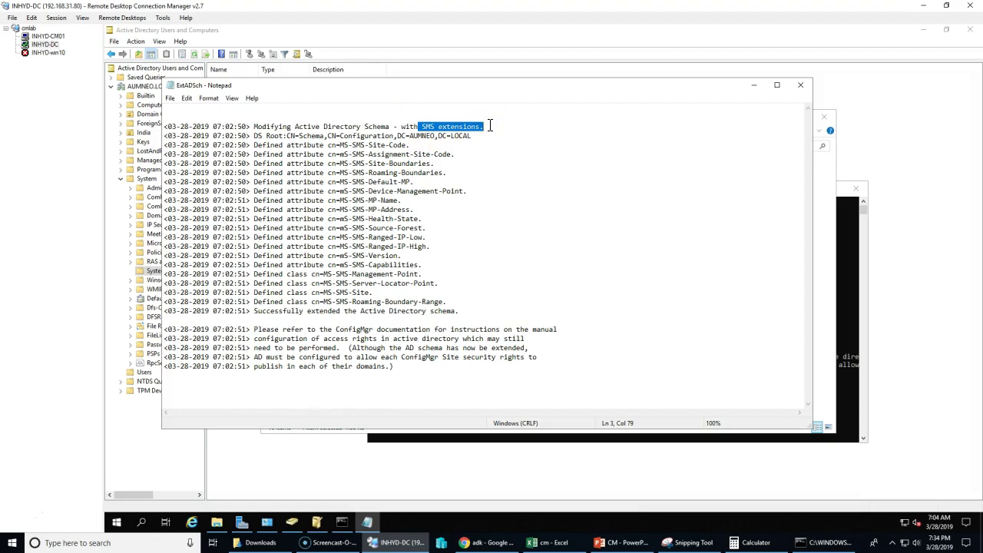
left_click_drag(263, 136, 443, 133)
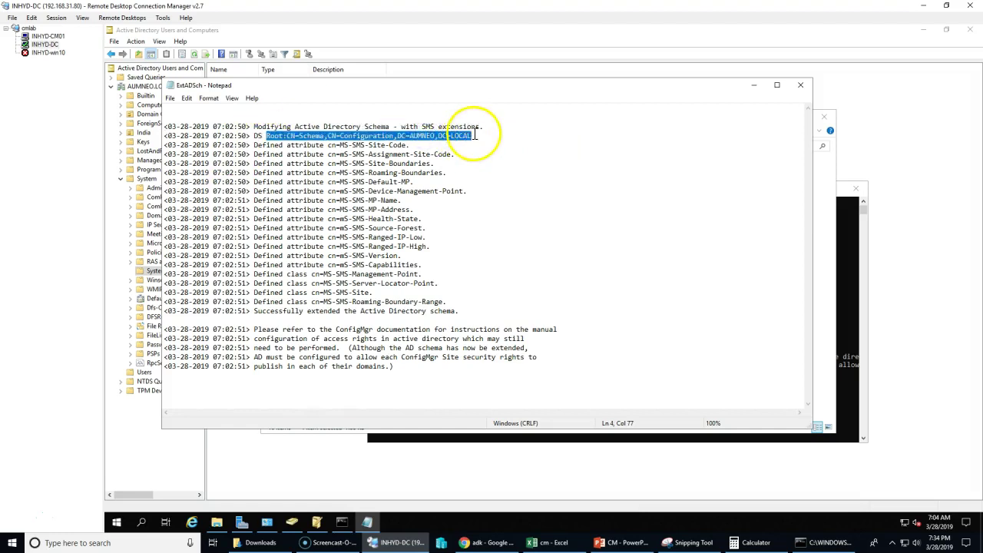
left_click(472, 137)
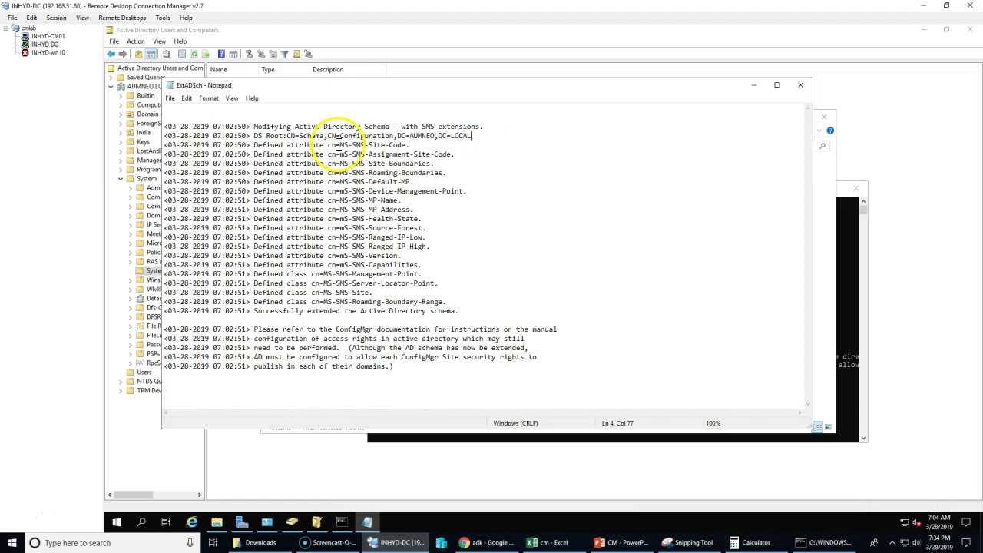
- Examine the MS-SMS attributes and classes listed as defined in the ExtADSch log
left_click(339, 145)
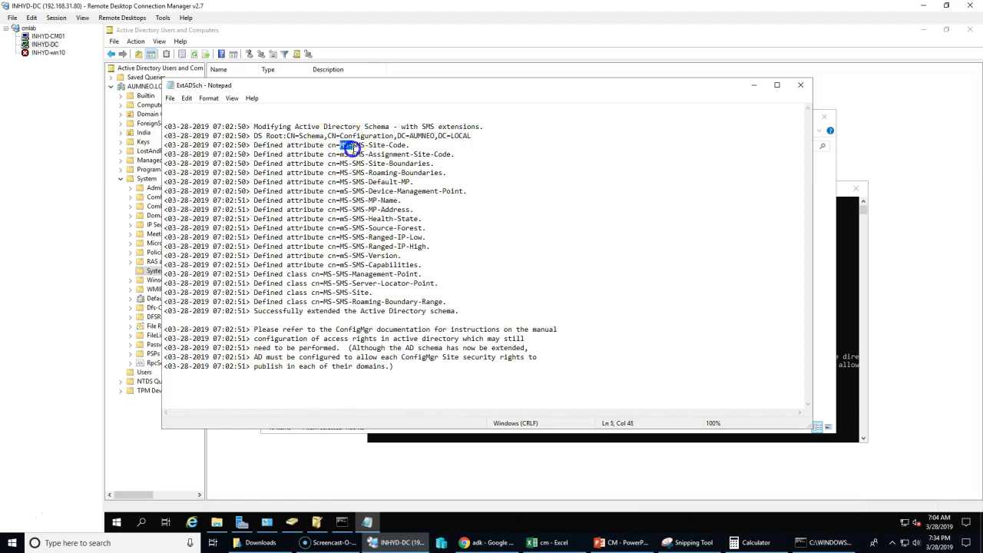
left_click_drag(352, 144, 415, 144)
left_click_drag(352, 163, 426, 162)
left_click_drag(368, 154, 462, 308)
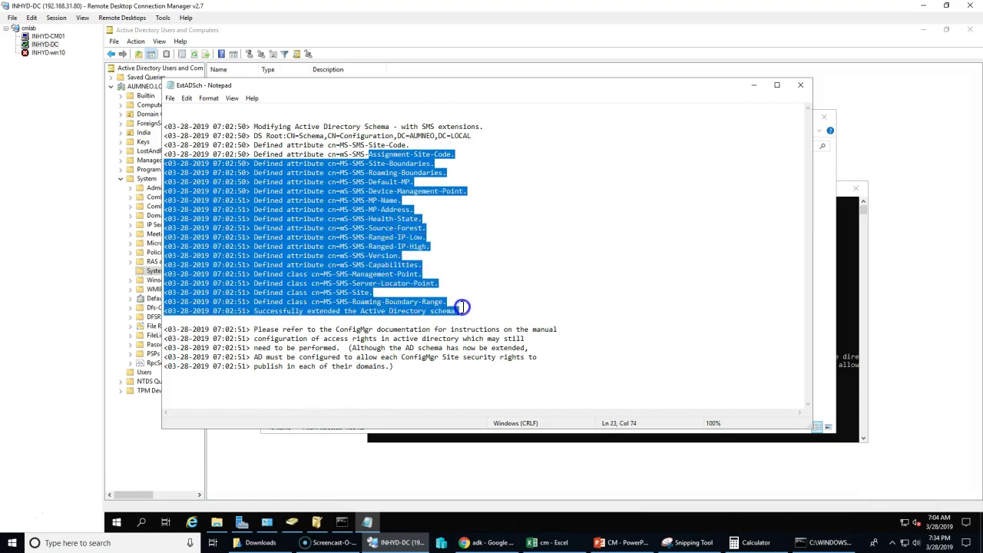
left_click(404, 217)
left_click_drag(328, 144, 437, 292)
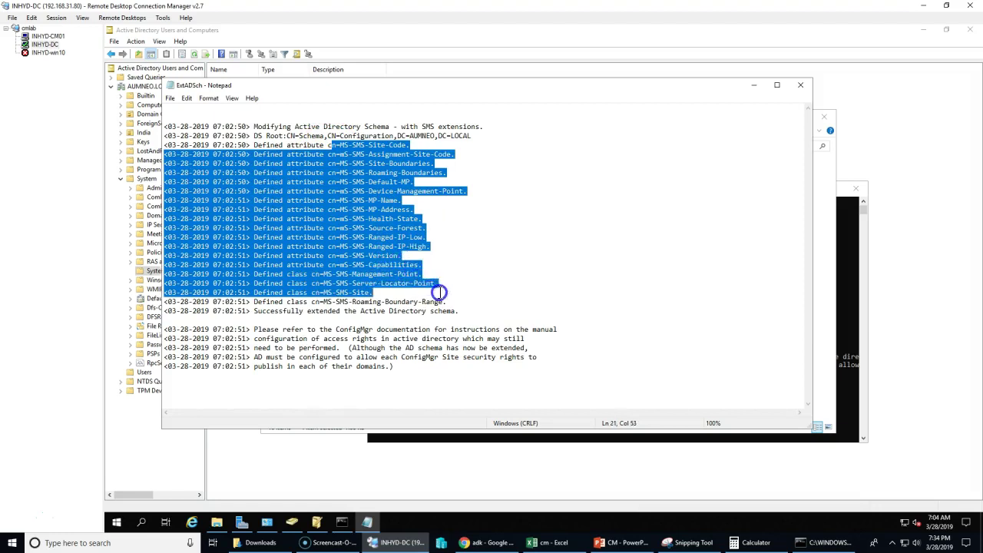
left_click(464, 293)
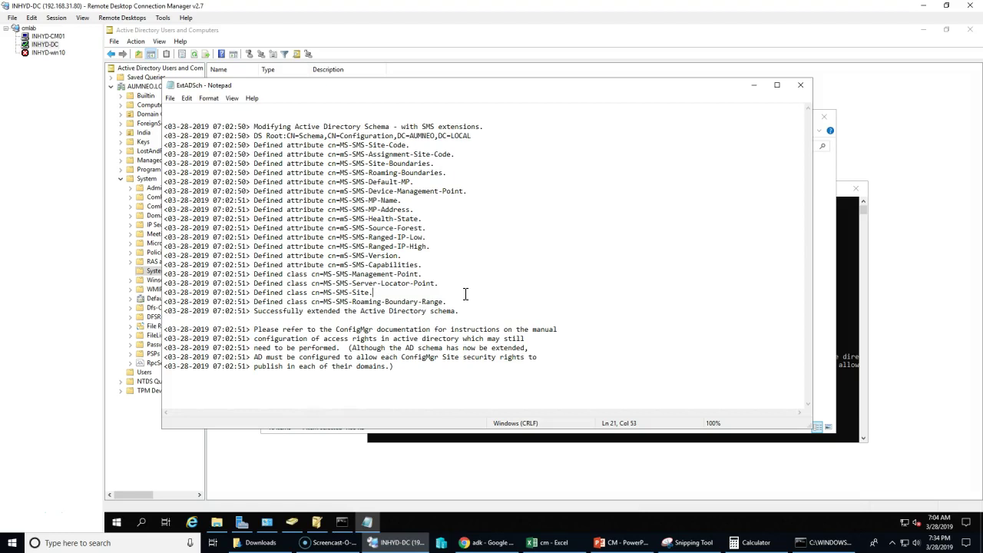
- Widen the console tree in Active Directory Users and Computers and inspect the contents of the System Management container
left_click(172, 476)
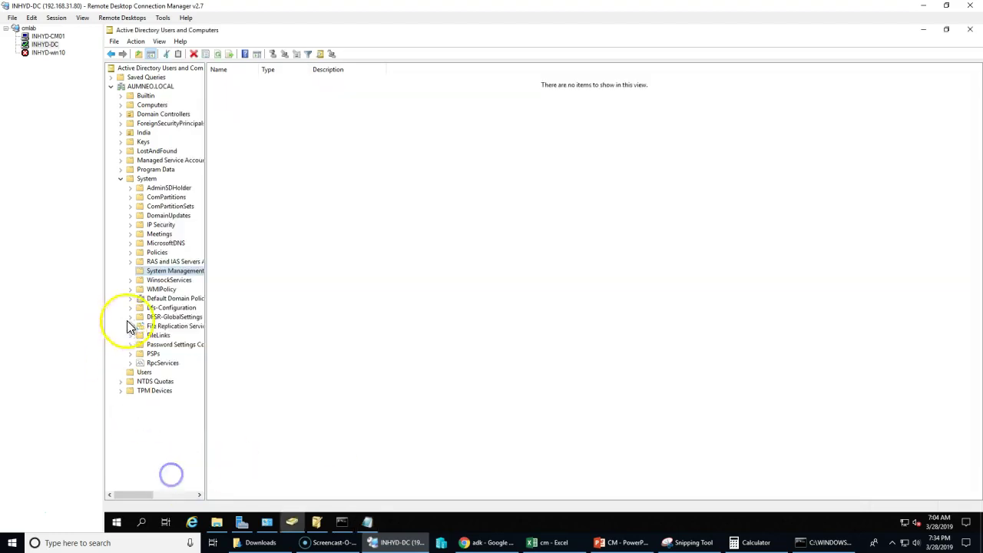
left_click(172, 272)
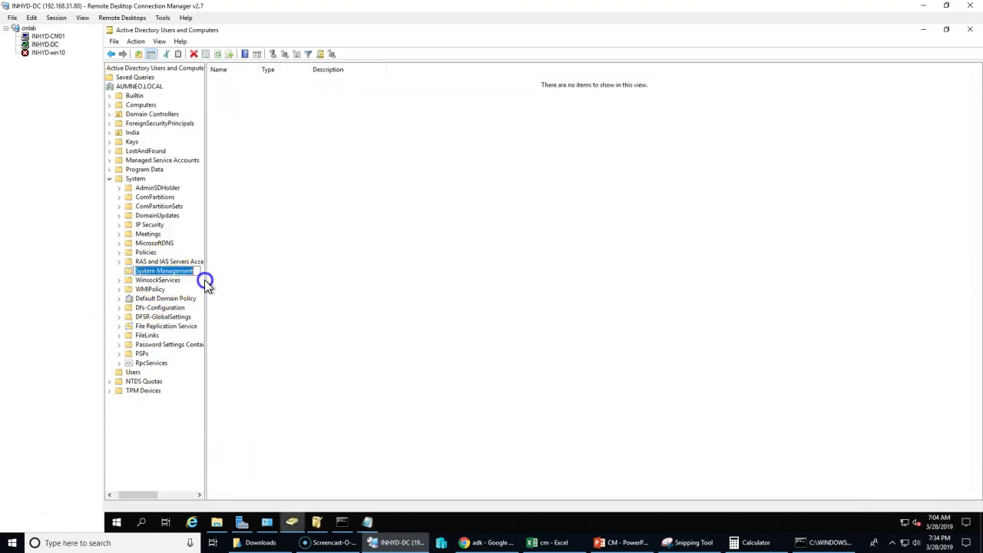
left_click_drag(206, 280, 235, 283)
left_click(314, 351)
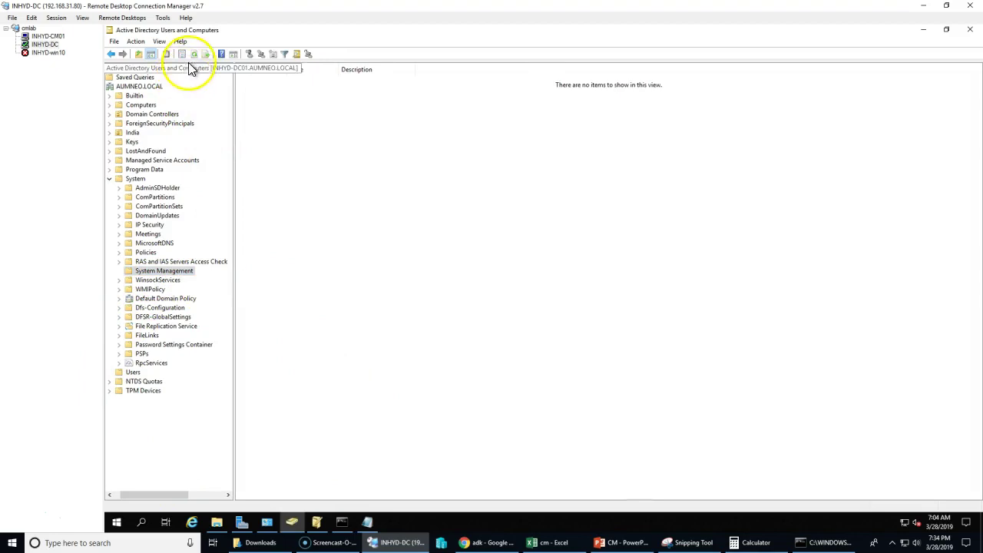
left_click(164, 272)
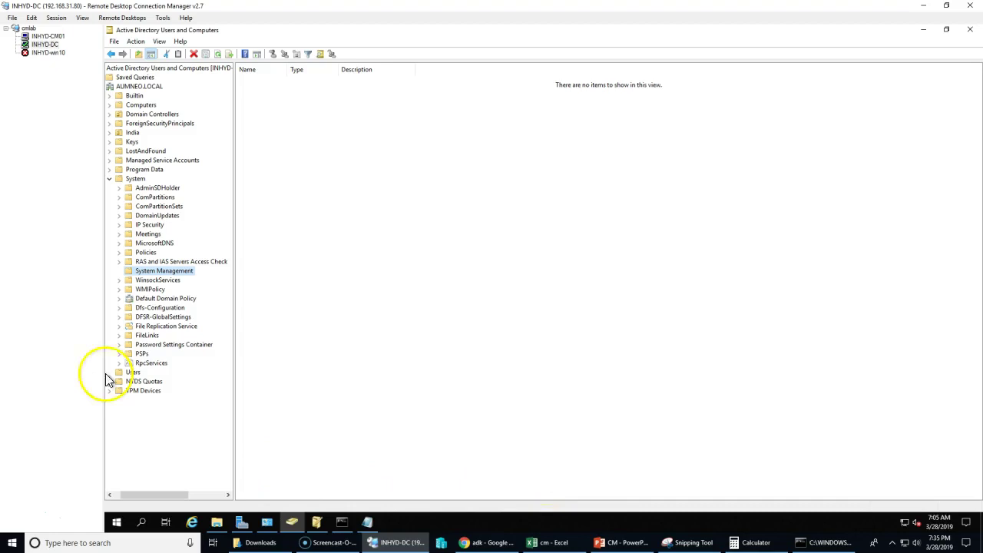
left_click(176, 271)
left_click(209, 280)
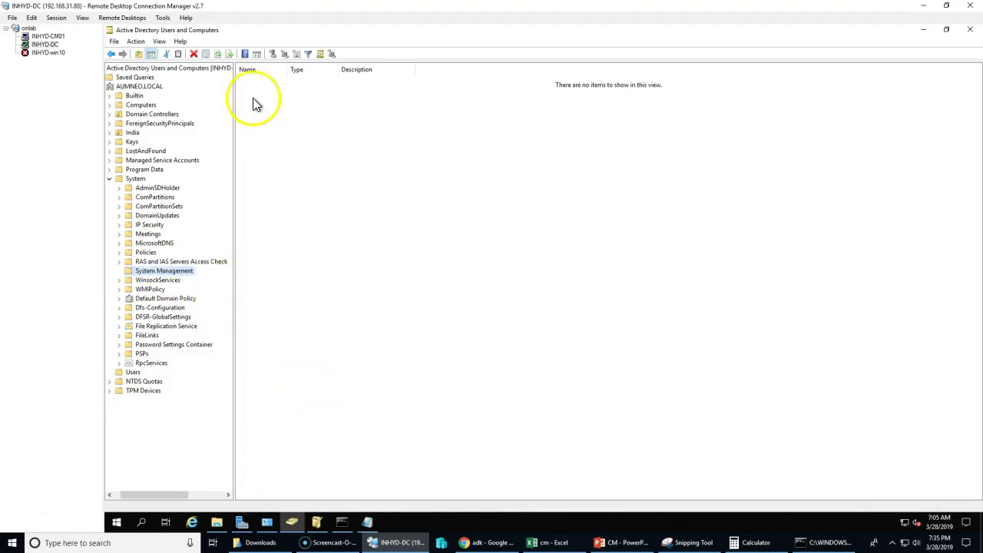
left_click_drag(266, 83, 299, 204)
left_click_drag(267, 86, 324, 255)
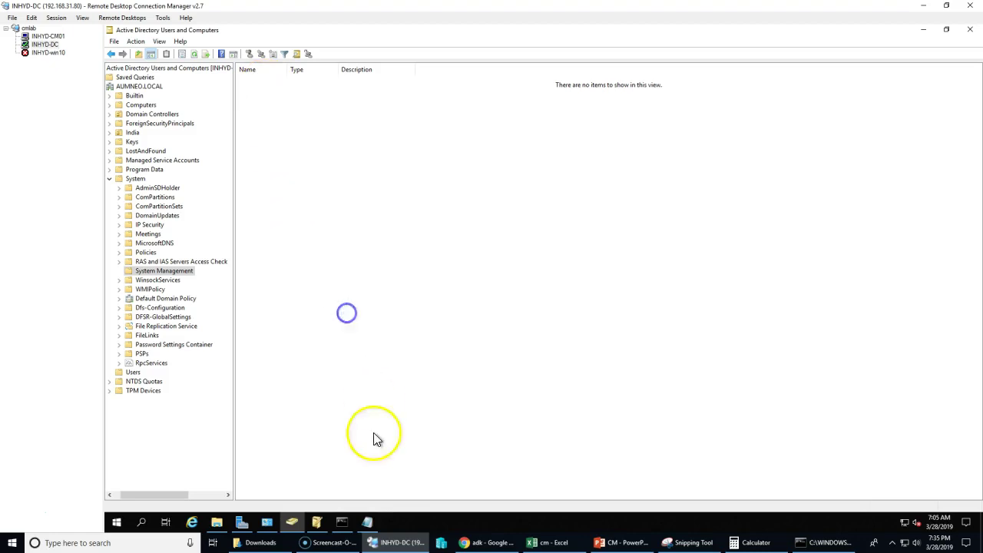
- Return to the ExtADSch log and review its attribute and class entries, including the source forest and IP range ones
left_click(366, 521)
left_click_drag(274, 147, 422, 311)
left_click(484, 311)
left_click(342, 318)
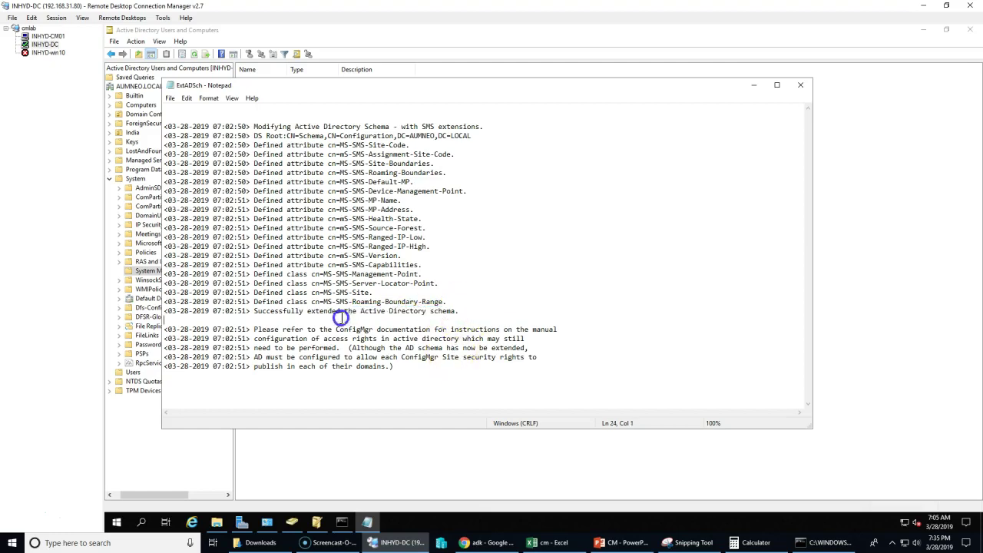
left_click_drag(428, 246, 359, 228)
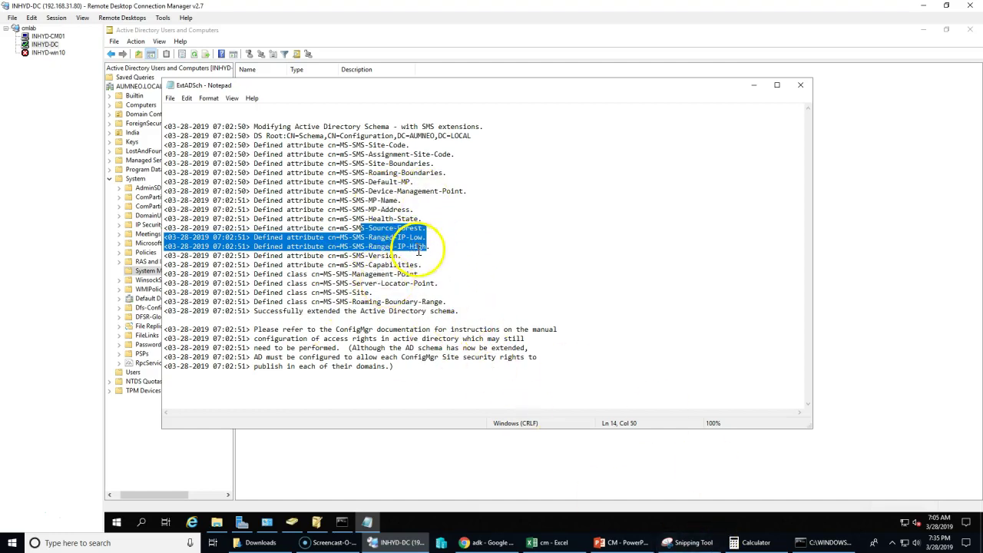
left_click_drag(459, 311, 201, 154)
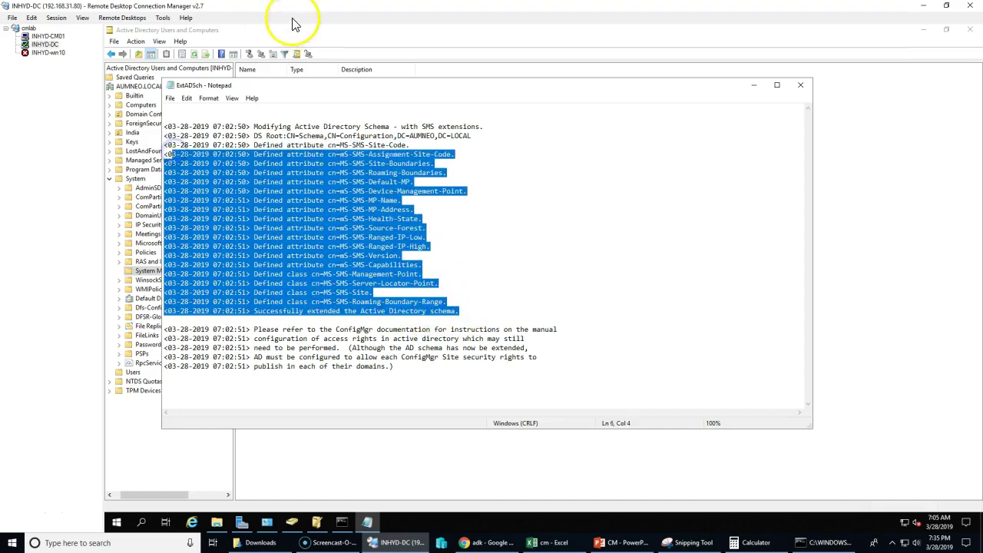
- Compare the System Management container in Active Directory Users and Computers with the entries in the ExtADSch log
left_click(292, 30)
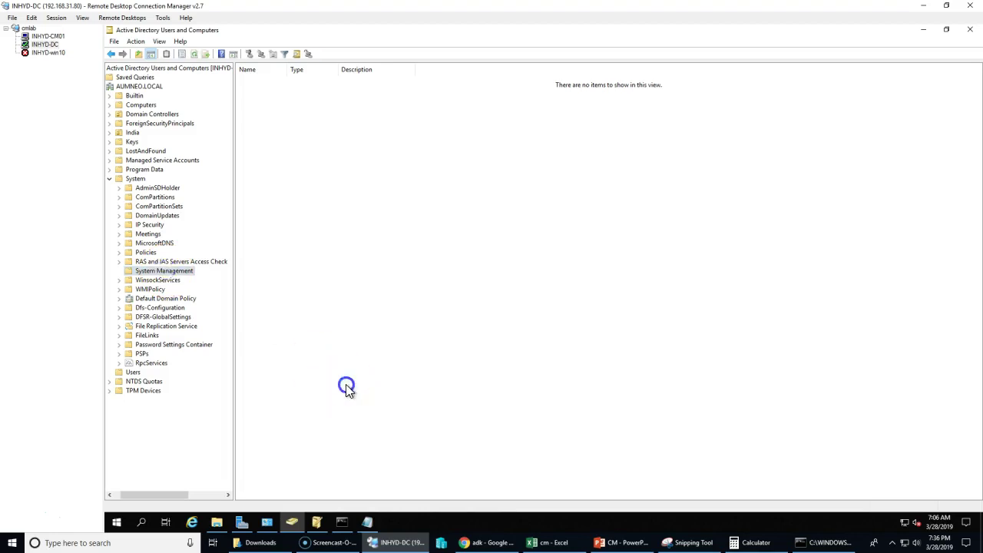
left_click(170, 275)
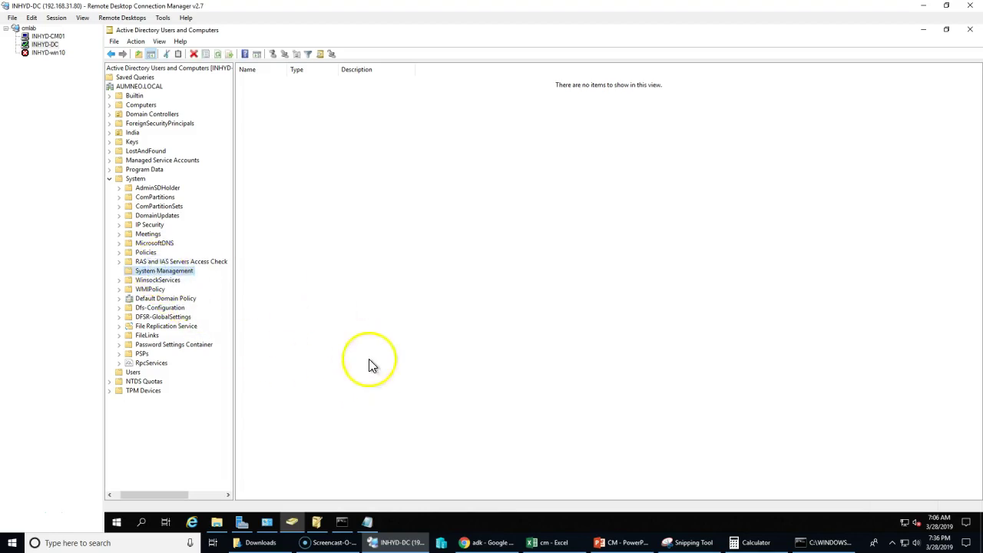
left_click(369, 523)
left_click(355, 237)
left_click_drag(255, 136, 465, 307)
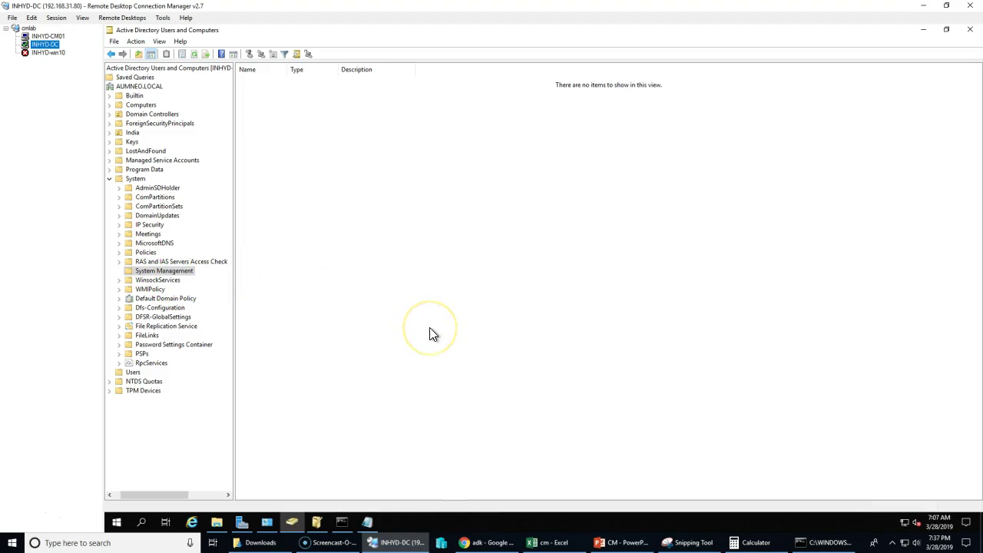
left_click(434, 378)
left_click(33, 285)
left_click(151, 275)
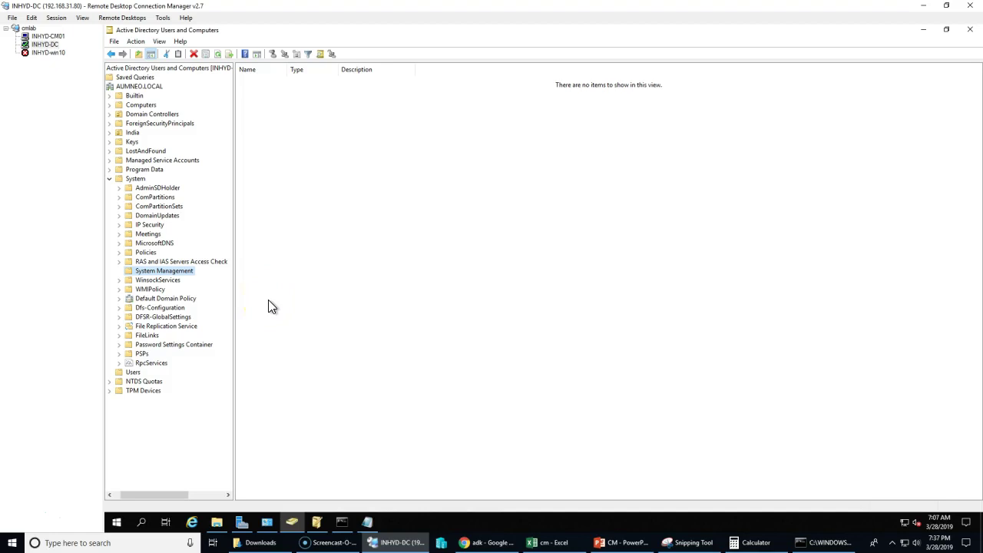
left_click(246, 336)
- Examine the MS-SMS-Site-Code attribute in the ExtADSch log and go back to the System Management container
left_click(365, 524)
left_click(369, 208)
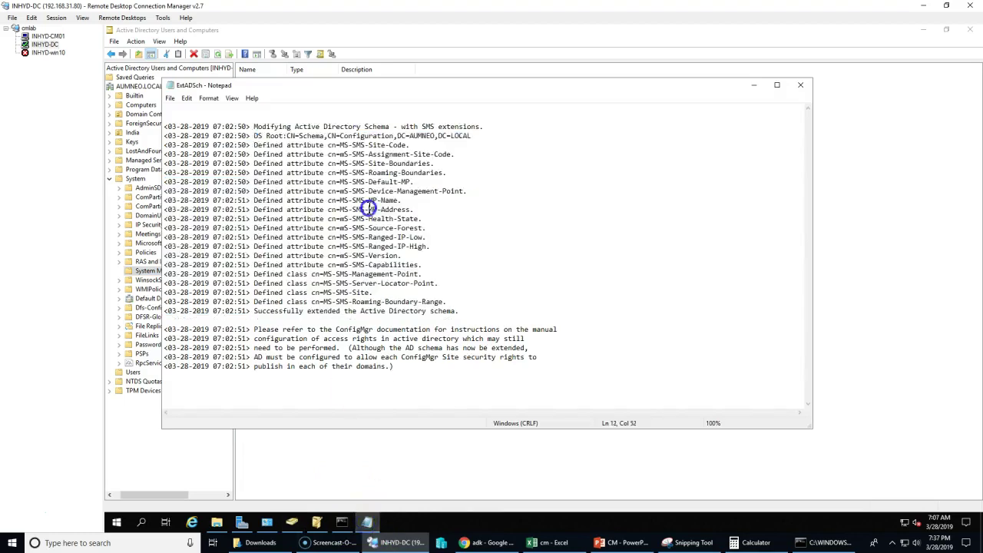
double_click(353, 144)
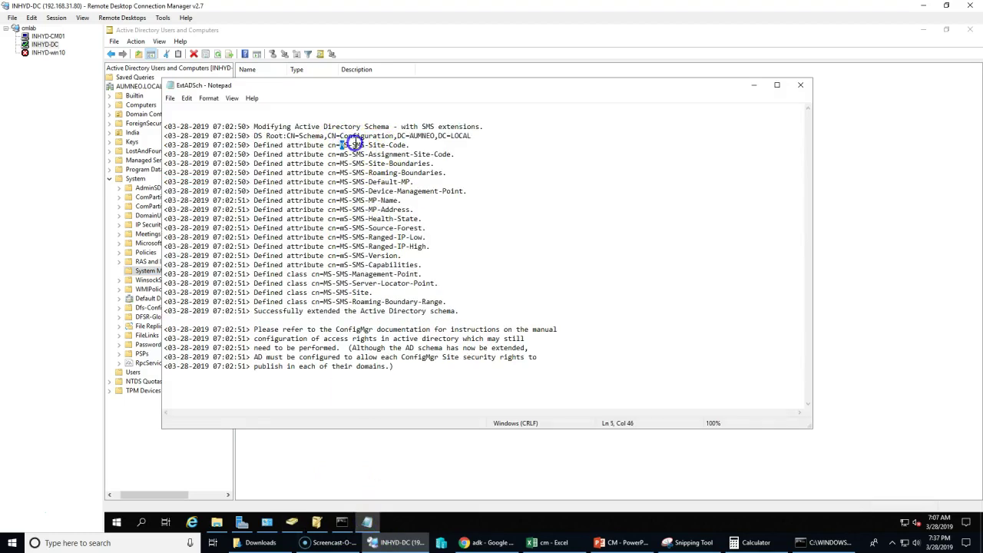
double_click(402, 145)
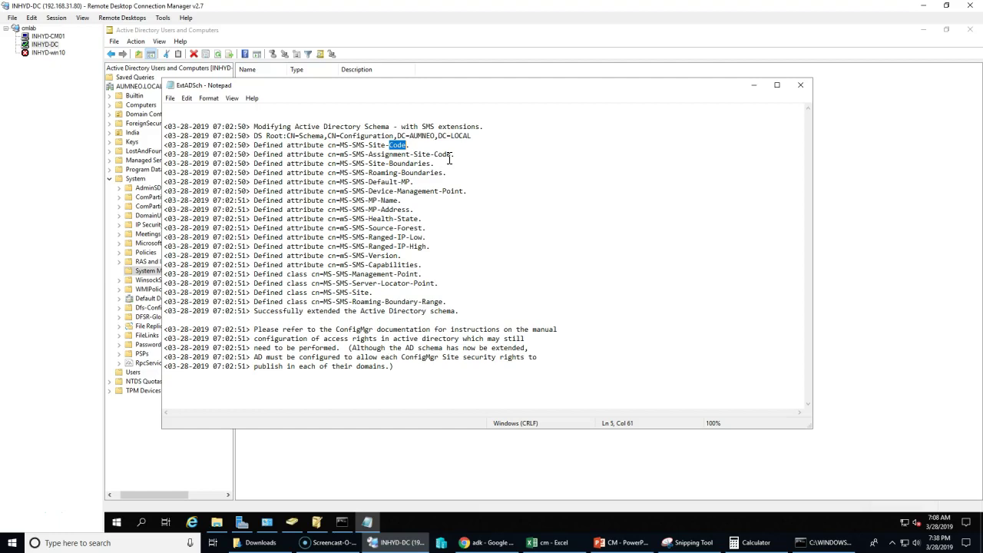
left_click_drag(389, 145, 404, 145)
left_click(406, 453)
left_click(163, 271)
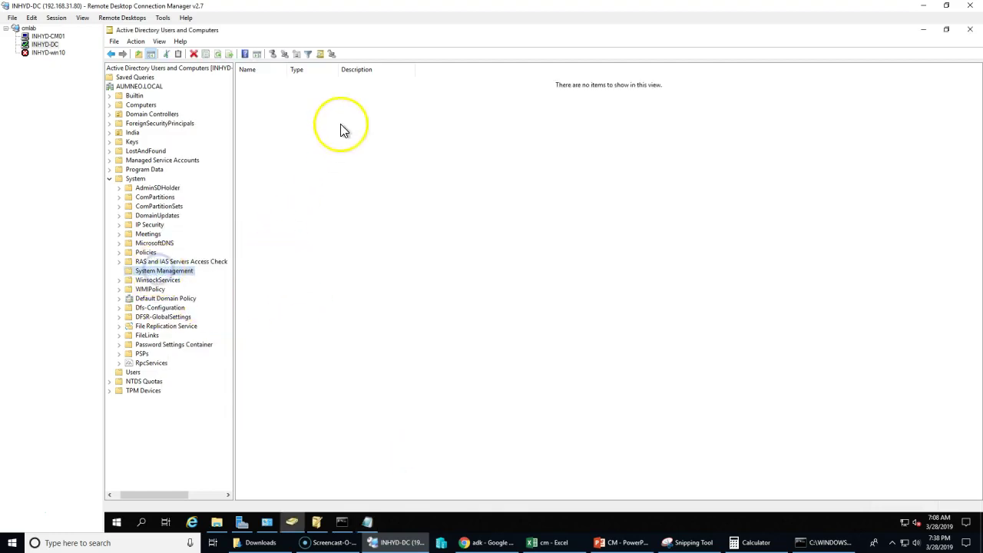
- Switch to the INHYD-CM01 session and view the details of the warning about site server permissions to publish to Active Directory
left_click(366, 524)
left_click(396, 438)
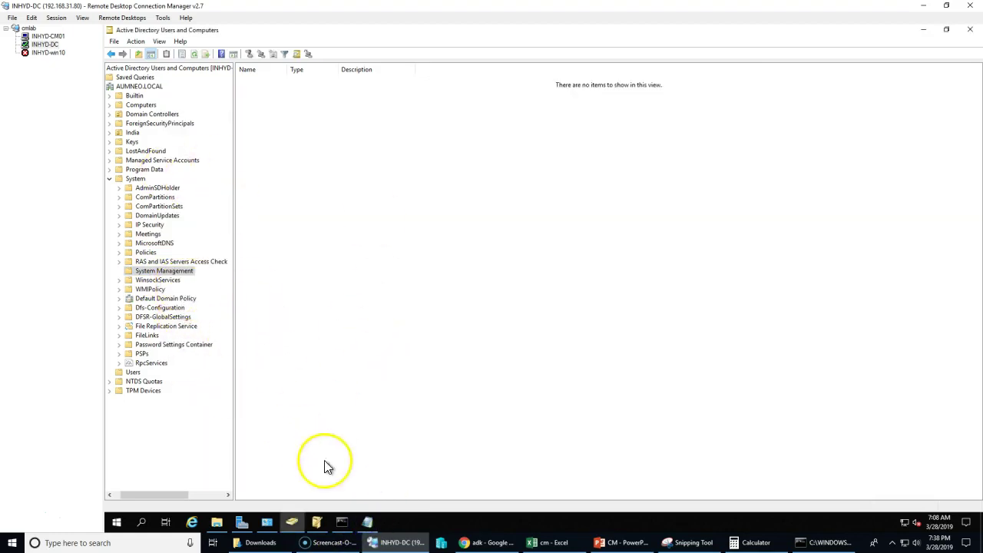
left_click(47, 36)
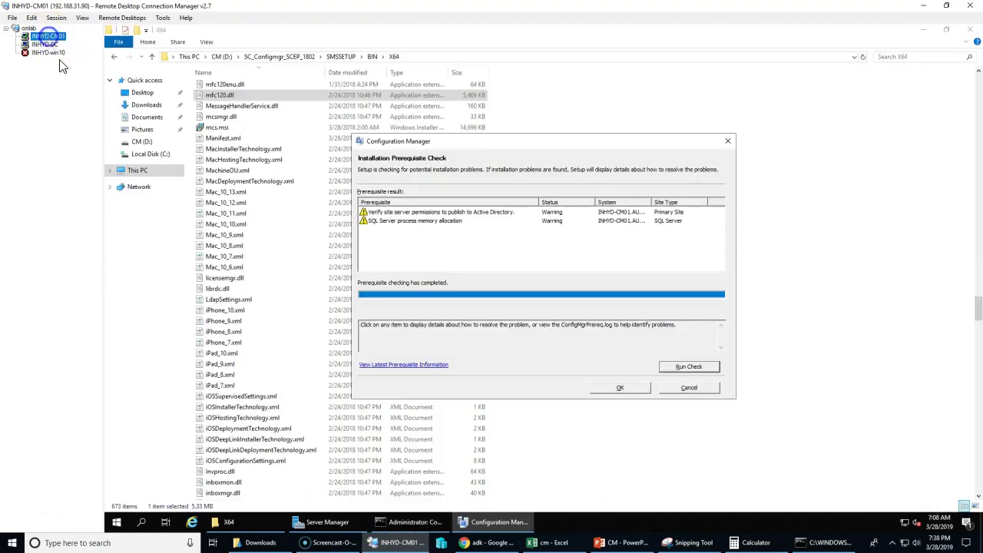
left_click(478, 214)
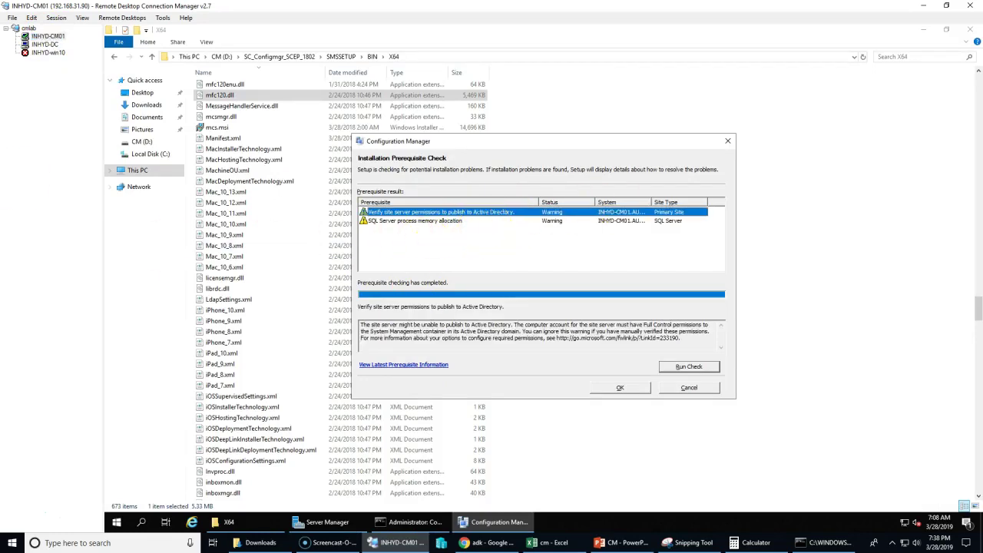
- Return to the INHYD-DC session and review the attribute entries in the ExtADSch log, including MS-SMS-Site-Code
left_click(45, 44)
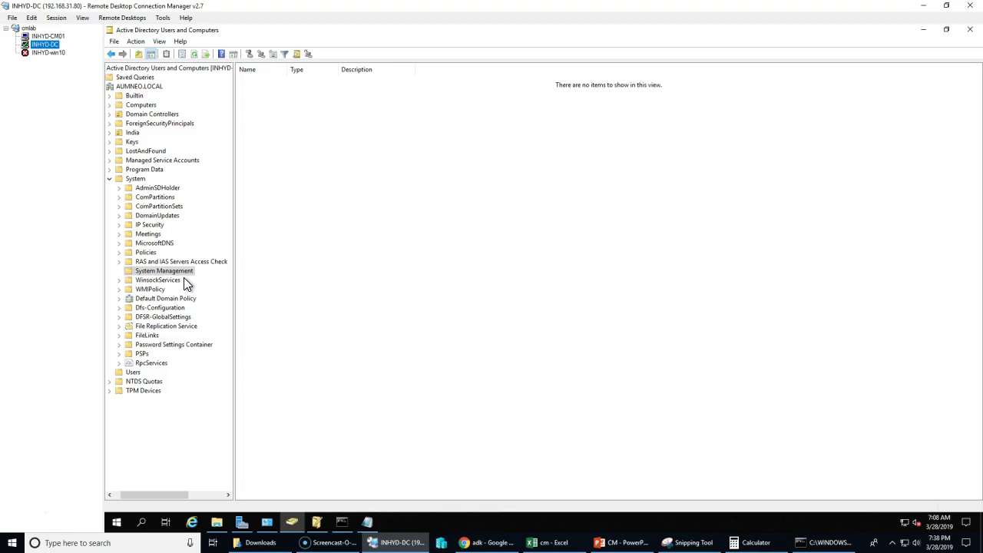
left_click(367, 523)
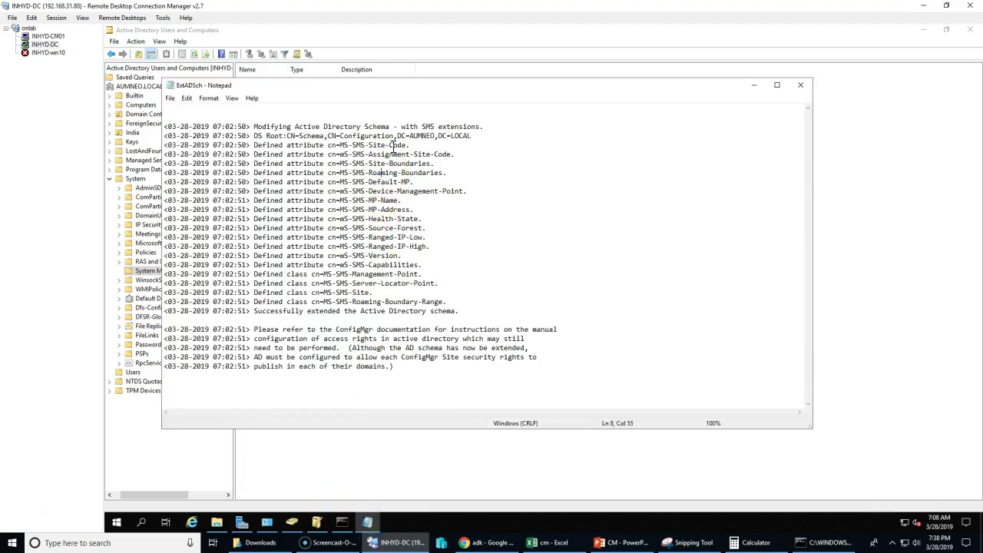
left_click(420, 265)
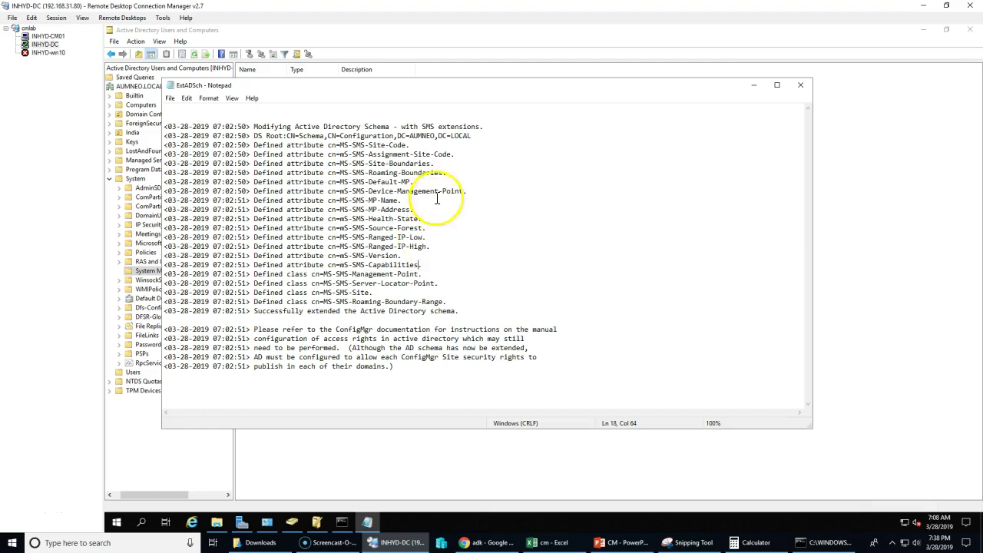
double_click(396, 145)
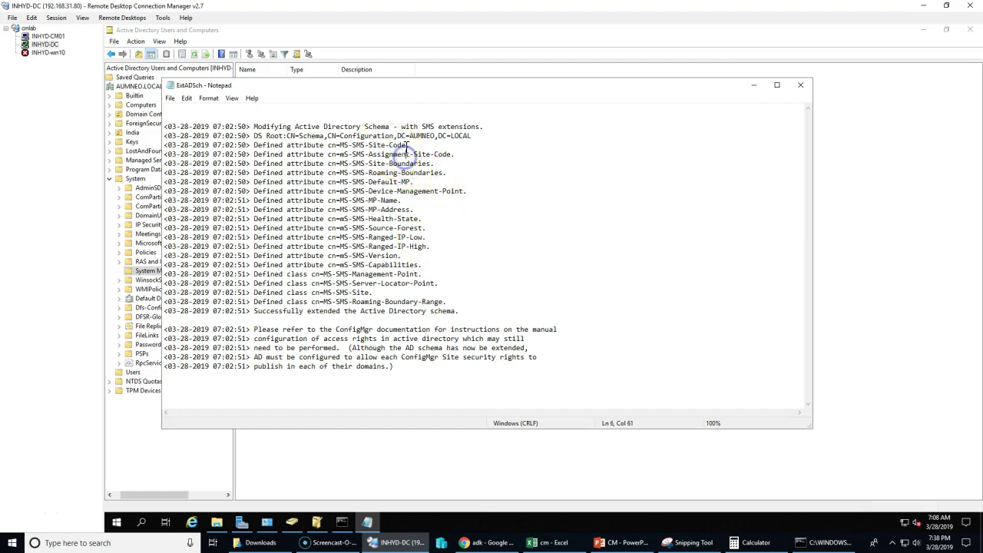
left_click_drag(405, 145, 391, 146)
- Bring Active Directory Users and Computers back to the front and collapse the System container in its tree
left_click(292, 523)
left_click(314, 524)
left_click(149, 454)
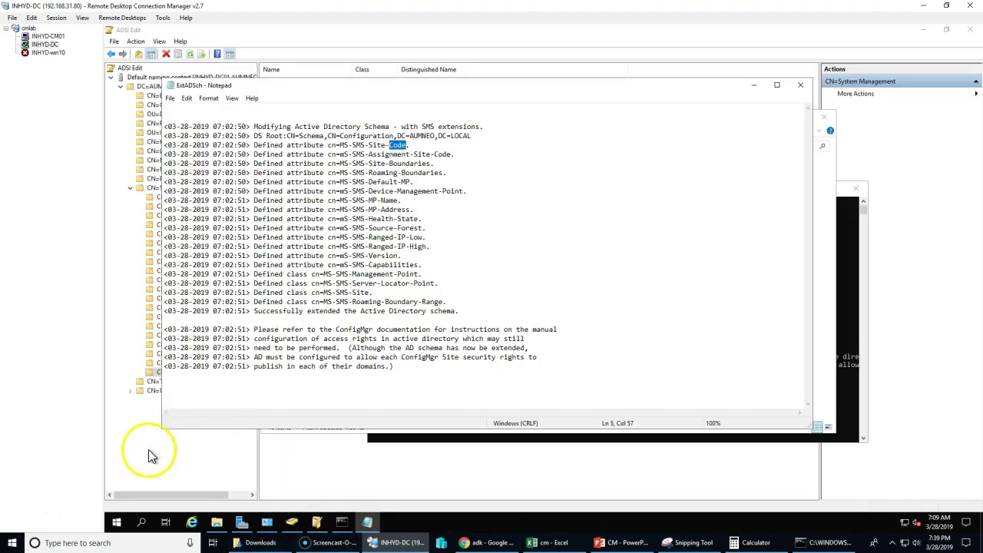
left_click(315, 523)
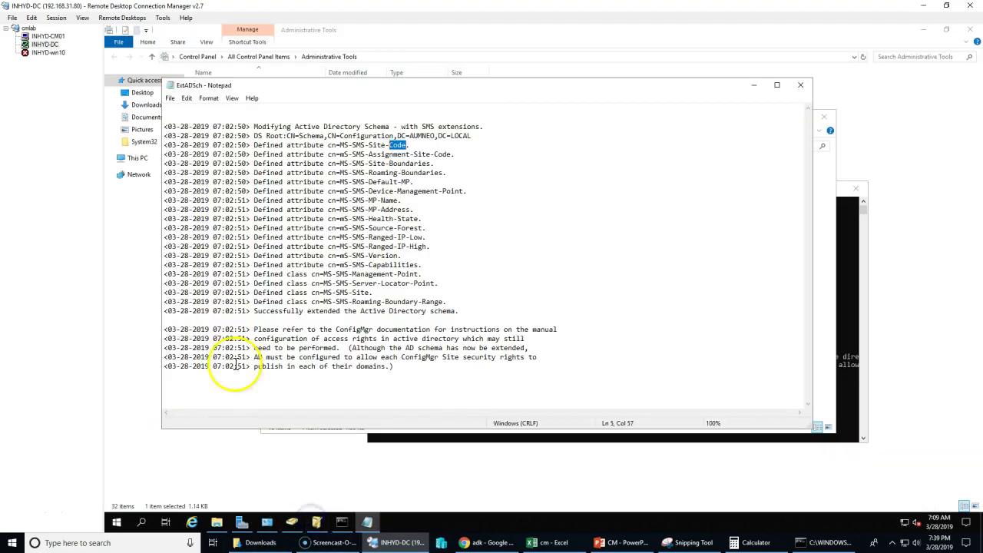
left_click(292, 523)
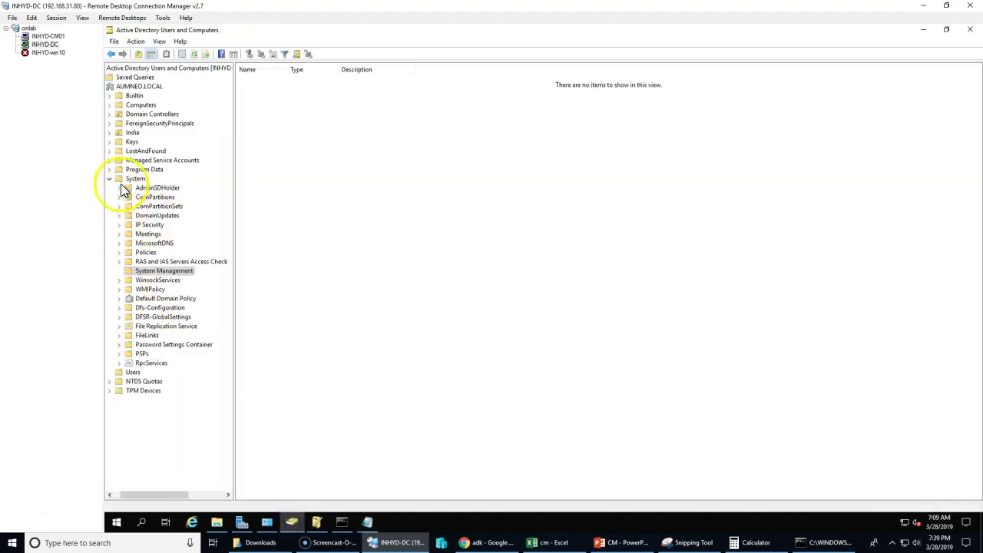
left_click(135, 178)
left_click(110, 178)
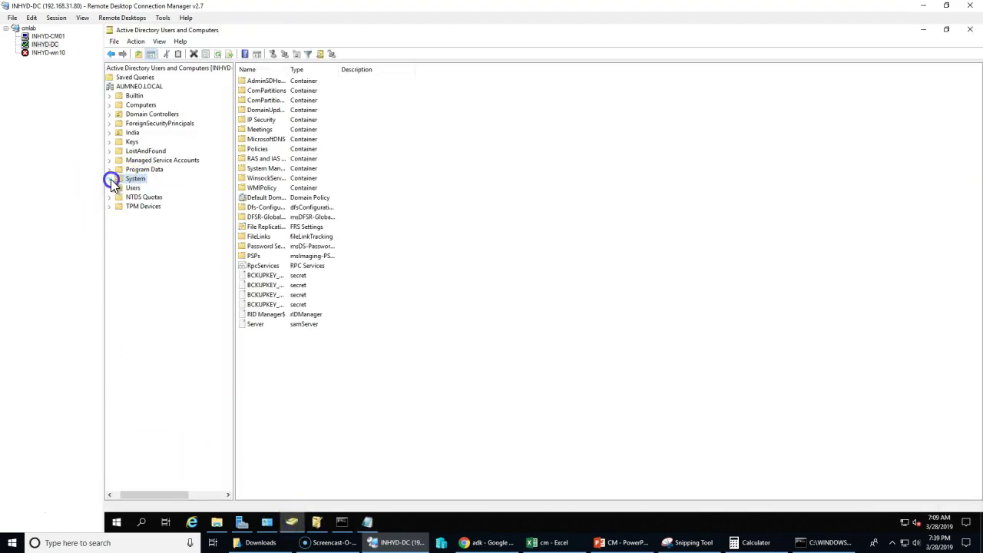
- Create an organizational unit named Global Groups inside the India organizational unit
double_click(132, 134)
right_click(131, 133)
left_click(296, 53)
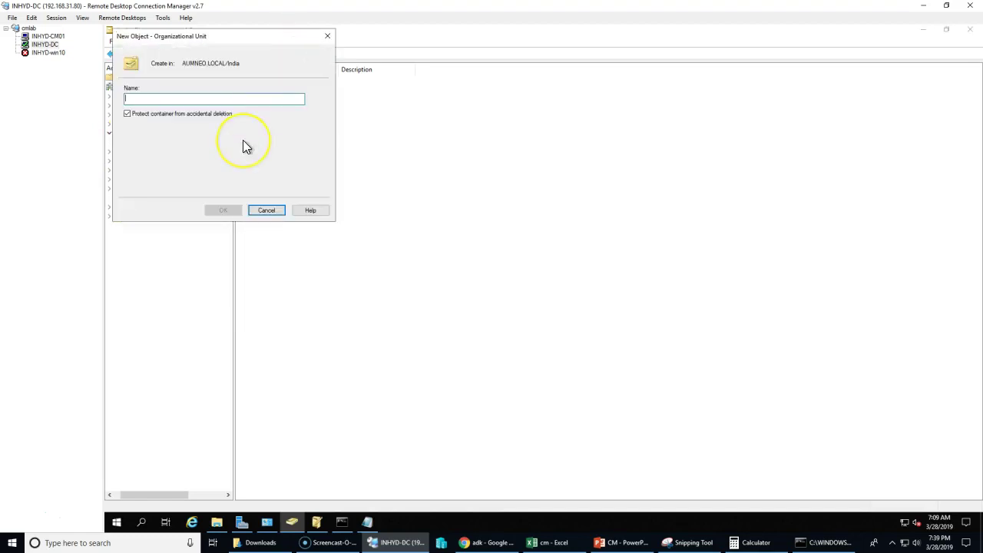
type("Glob")
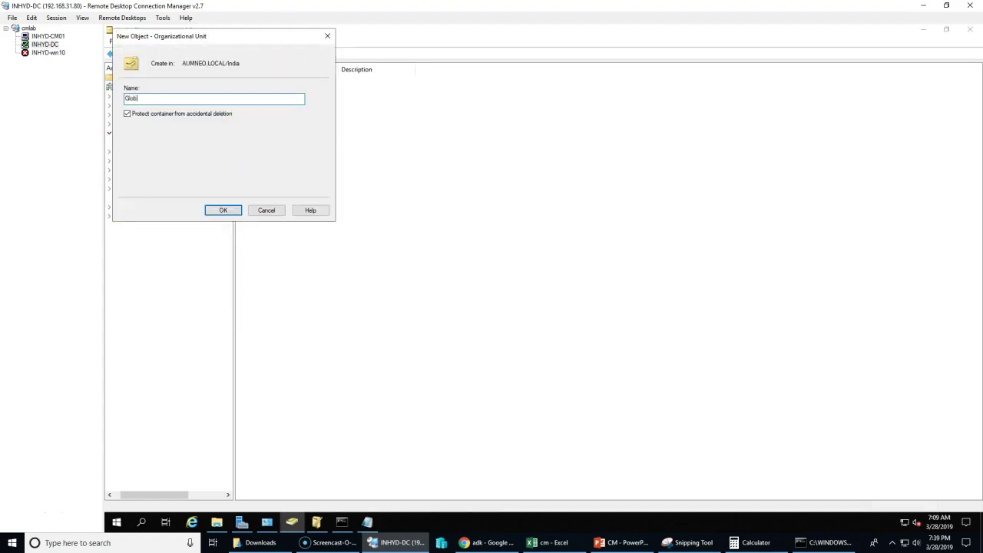
type("al Groups")
key("Return")
- Create a global security group named SCCM_Servers in the Global Groups organizational unit
left_click(277, 56)
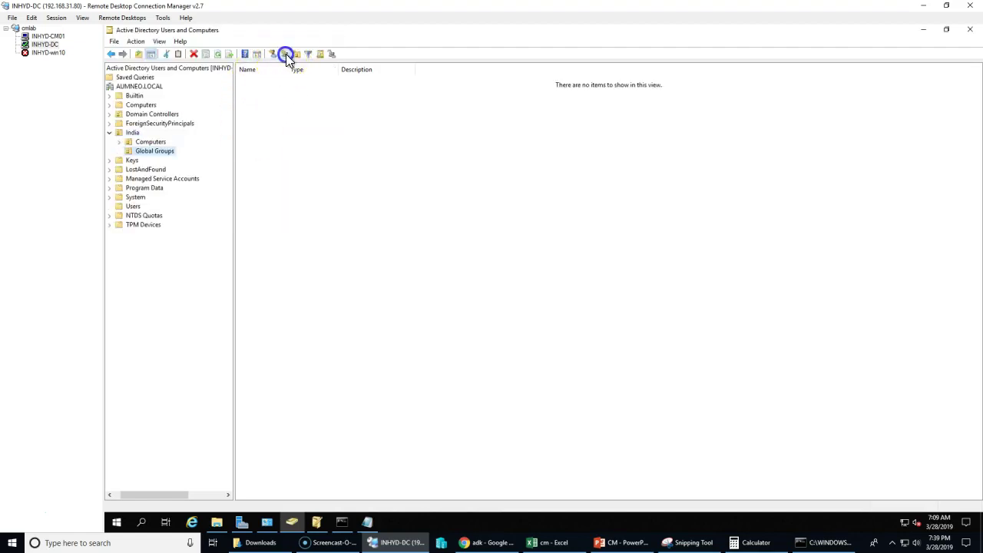
type("SCCM")
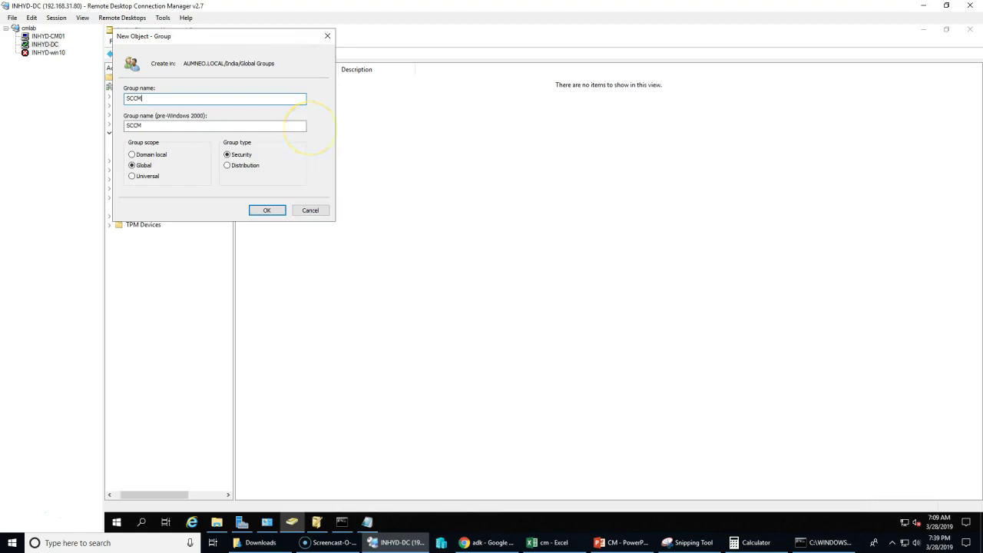
type("_Servers")
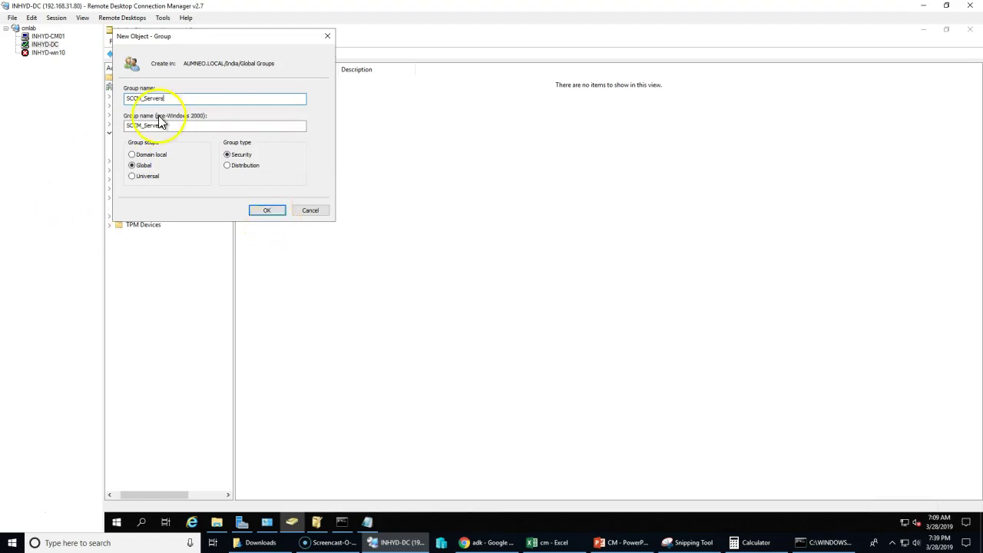
left_click(266, 212)
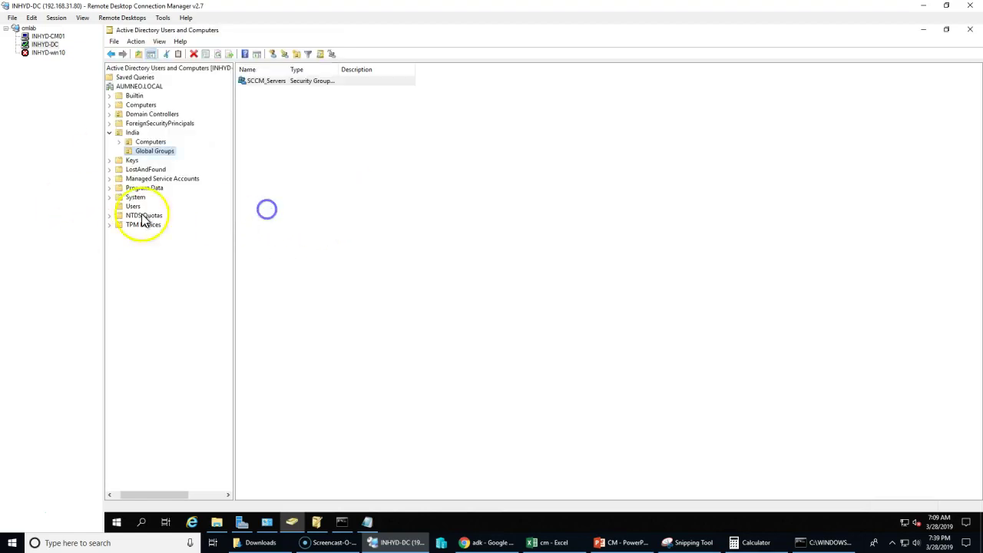
- Start adding a member to the SCCM_Servers group and restrict the searched object types to Computers only
left_click(300, 84)
double_click(307, 82)
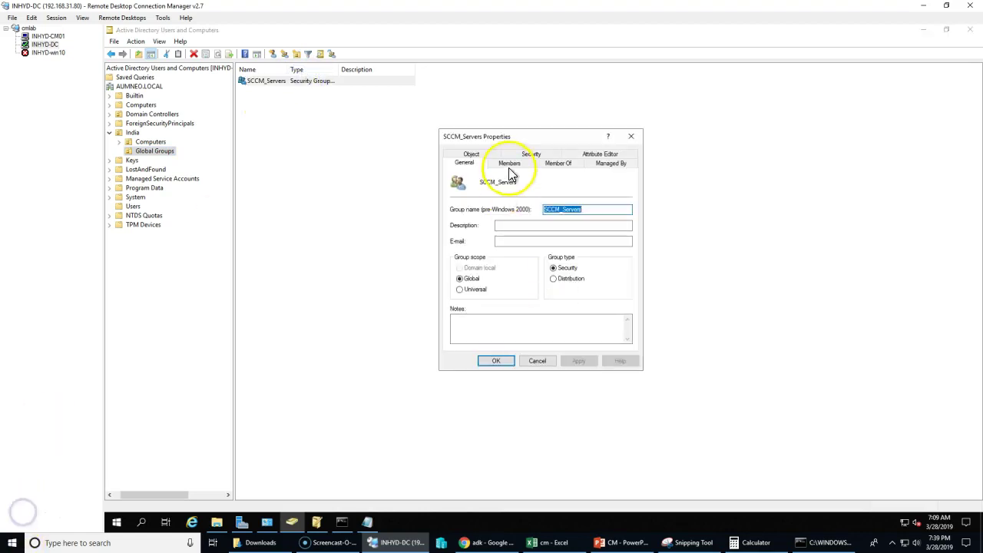
left_click(509, 165)
left_click(467, 331)
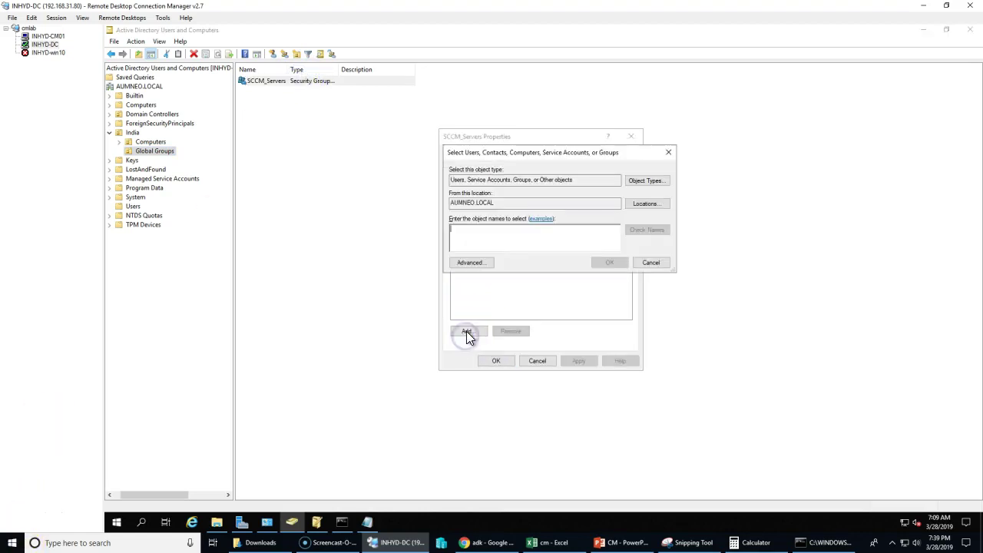
left_click(649, 181)
left_click(459, 238)
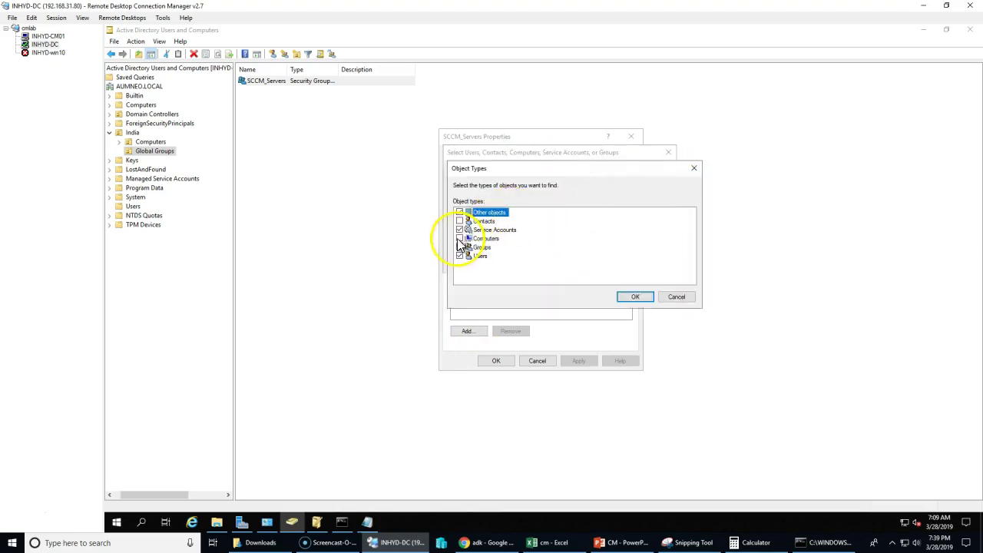
left_click(460, 229)
left_click(460, 257)
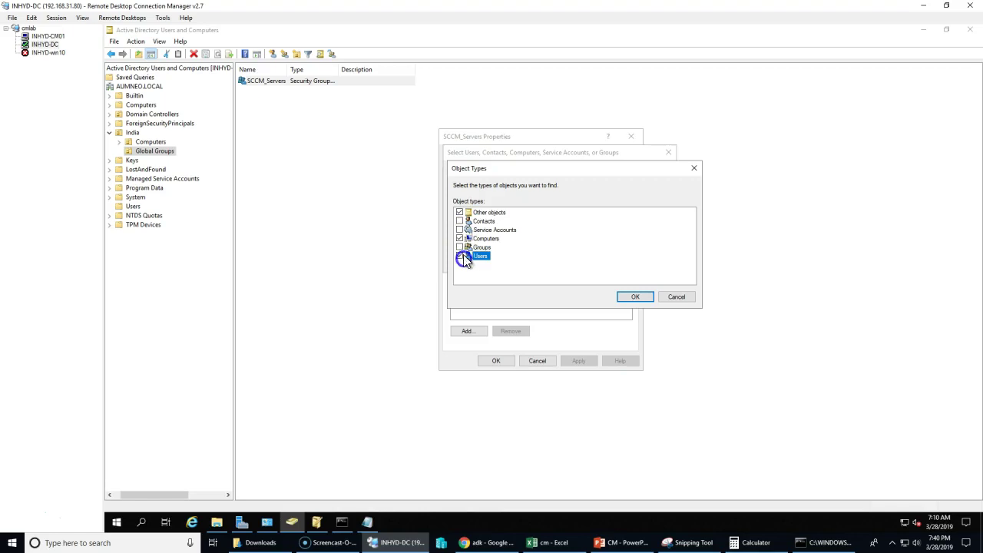
left_click(459, 212)
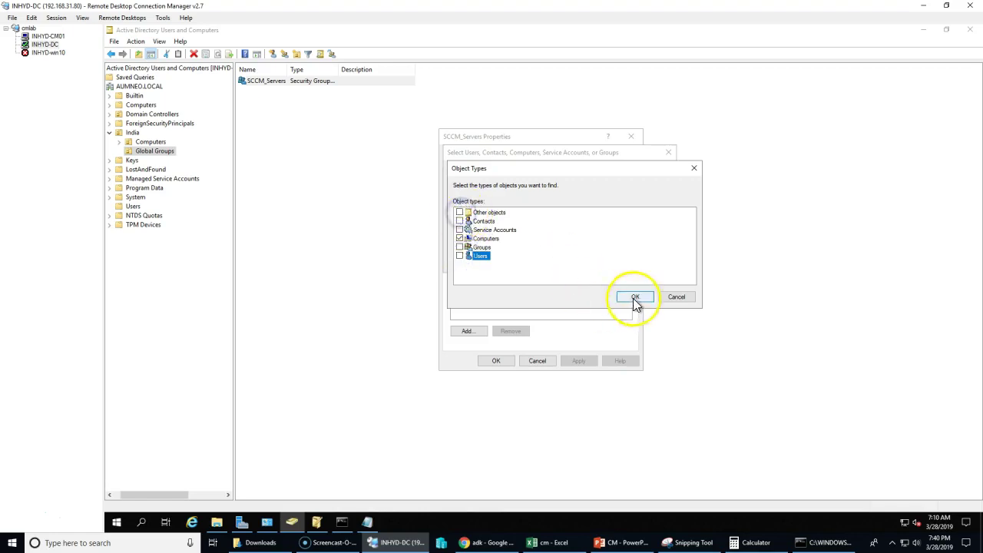
left_click(635, 298)
- Find the computer INHYD-CM01 in the directory, add it as a member of SCCM_Servers and save the group
left_click(480, 262)
left_click(682, 265)
left_click_drag(510, 362, 548, 361)
double_click(506, 372)
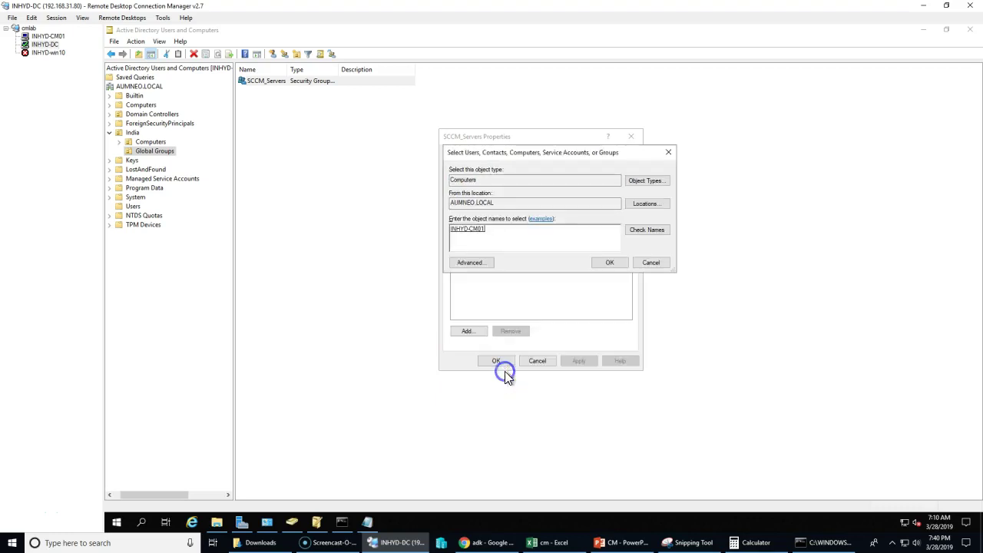
left_click(604, 263)
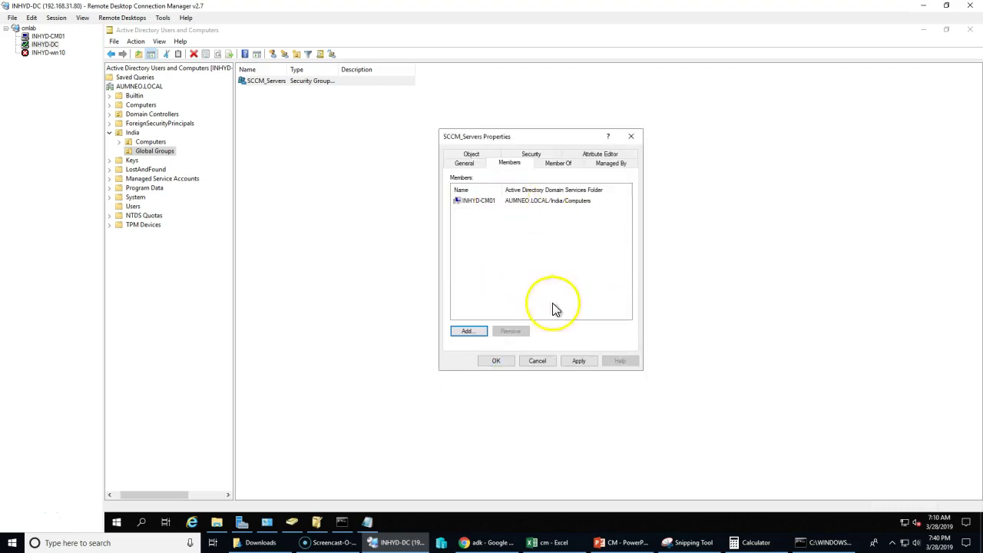
left_click(496, 361)
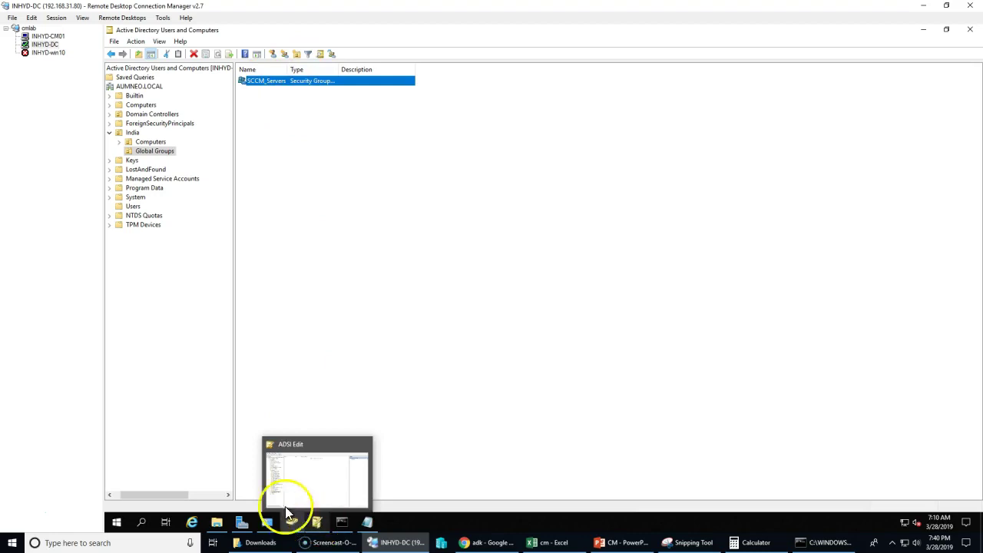
- Expand the System container and select System Management, checking which actions are available for it
double_click(129, 198)
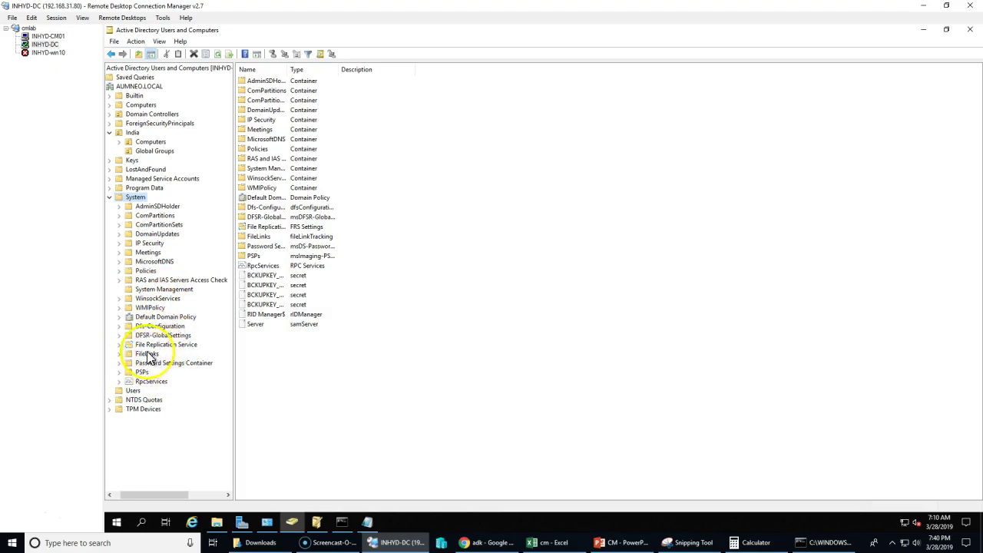
left_click(147, 290)
right_click(147, 290)
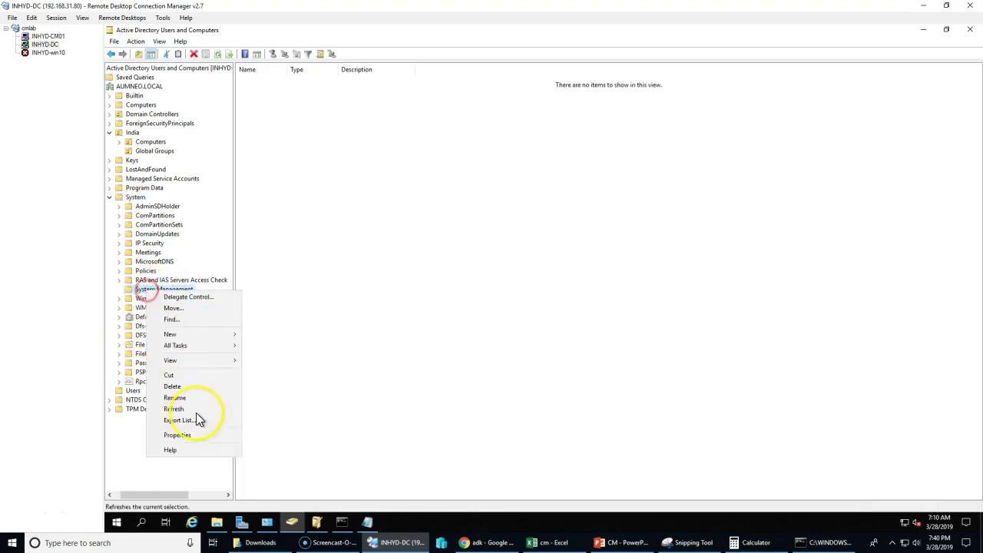
left_click(381, 282)
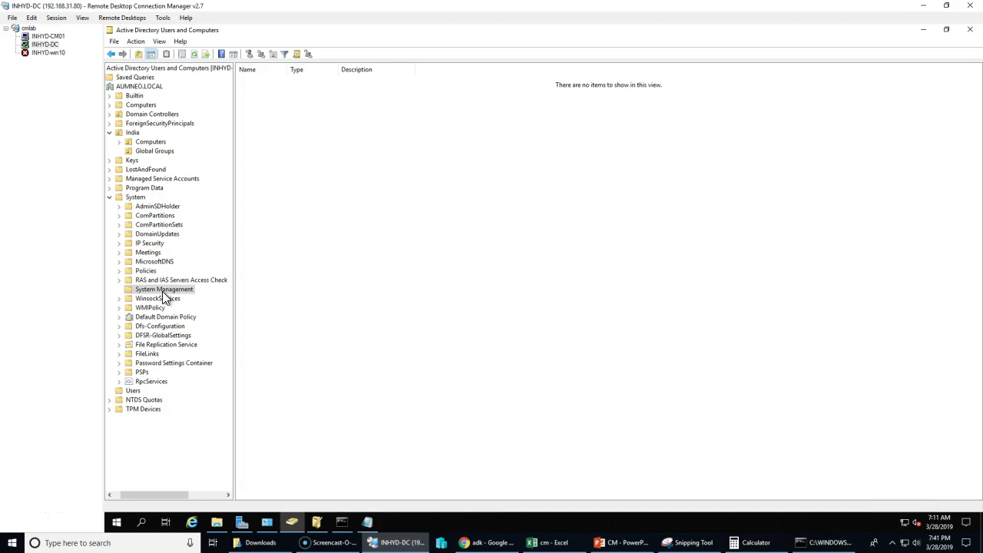
left_click(303, 110)
left_click(202, 200)
- Switch to the INHYD-CM01 session and reread the description of the site server permissions warning
left_click(44, 36)
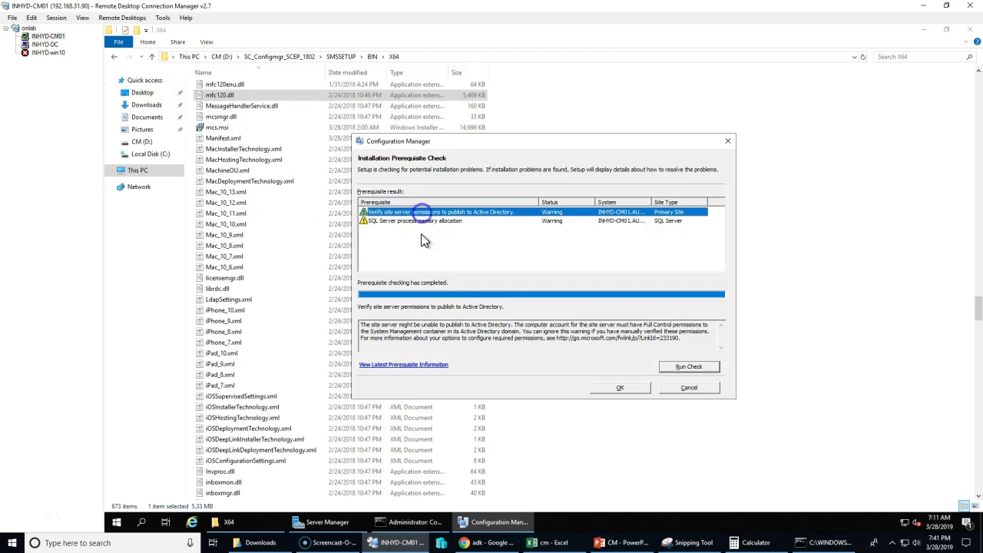
left_click_drag(359, 325, 397, 330)
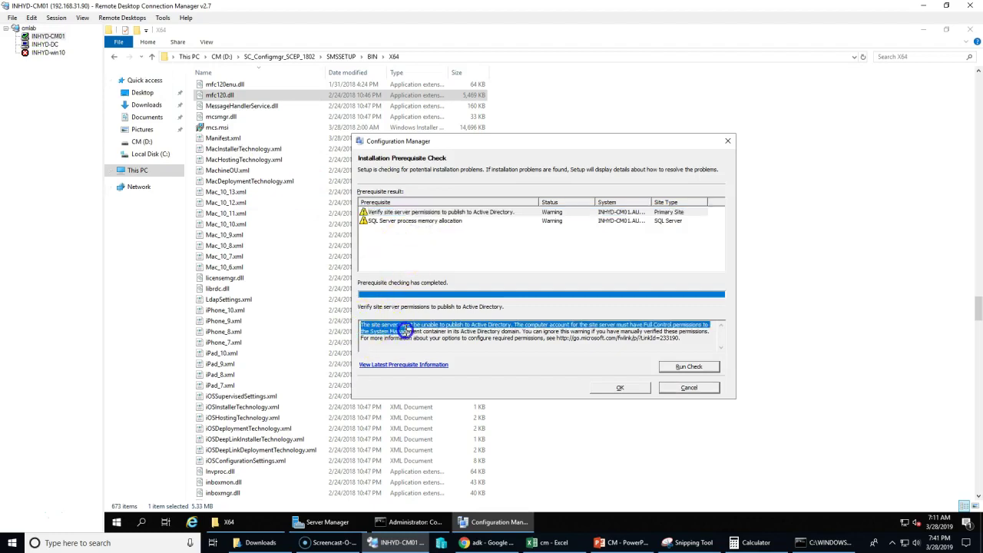
left_click(401, 324)
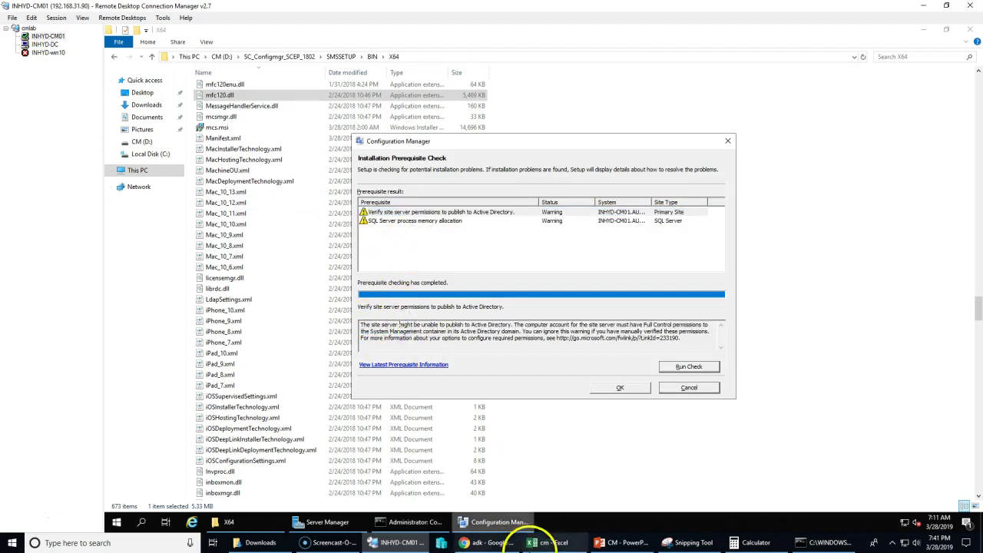
- Switch to the CM presentation in PowerPoint, look up Site server on the Vocabulary slide, and return to the INHYD-CM01 session
left_click(622, 543)
left_click(402, 308)
left_click(277, 181)
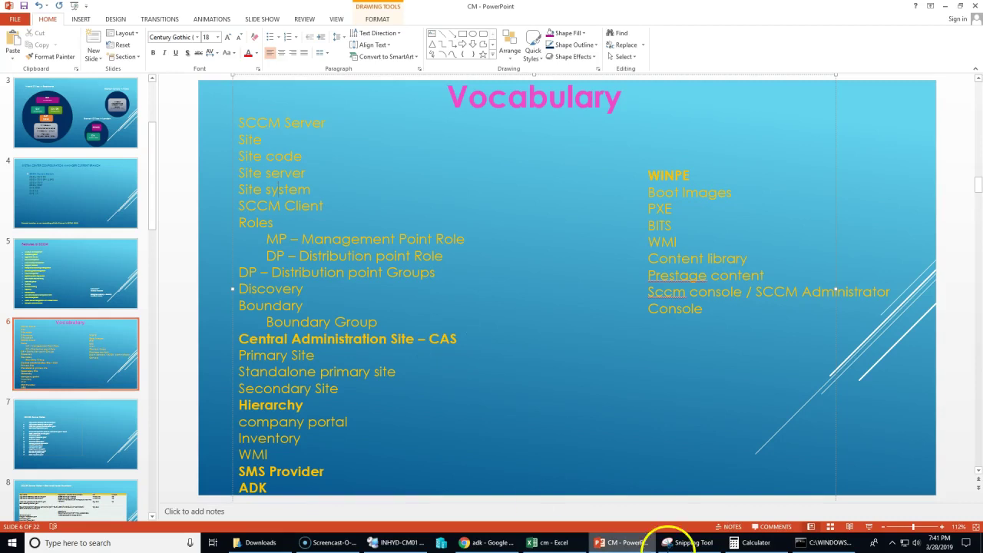
left_click(634, 543)
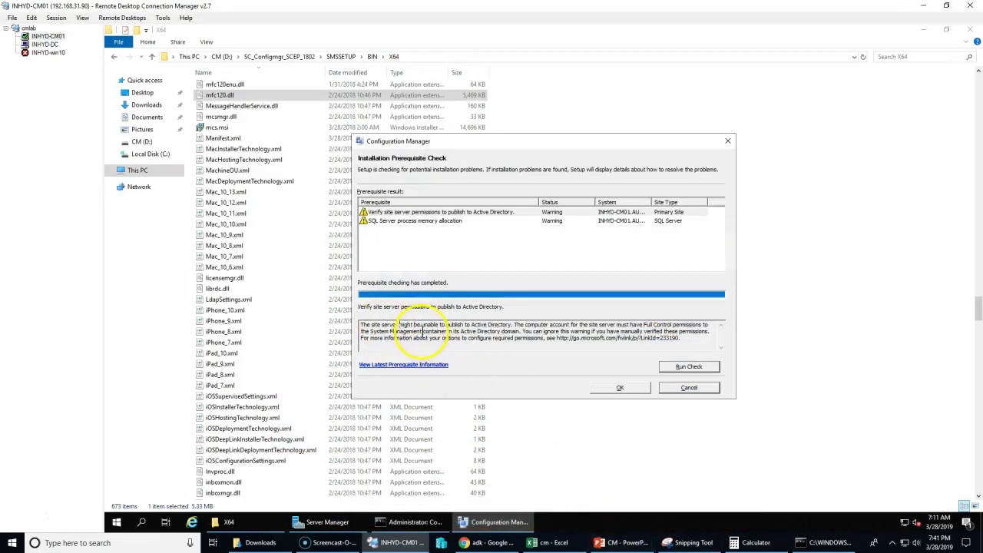
- Examine the warning's Full Control requirement for the site server's computer account and highlight its link for configuring required permissions
mouse_move(626, 542)
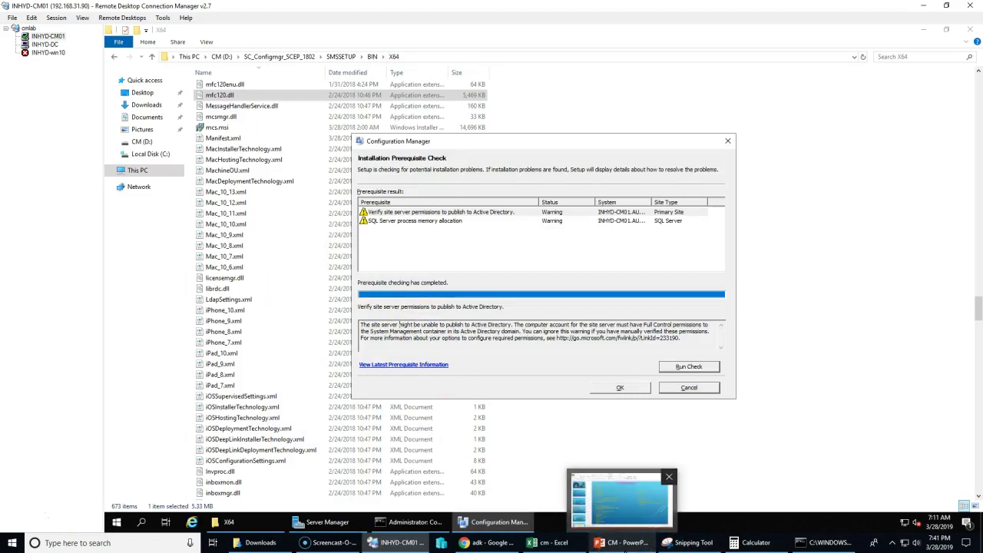
mouse_move(383, 324)
left_mouse_down()
mouse_move(691, 324)
mouse_move(448, 322)
mouse_move(394, 333)
left_mouse_up()
left_click(524, 325)
left_click(430, 334)
left_click_drag(496, 324, 661, 341)
left_click(582, 338)
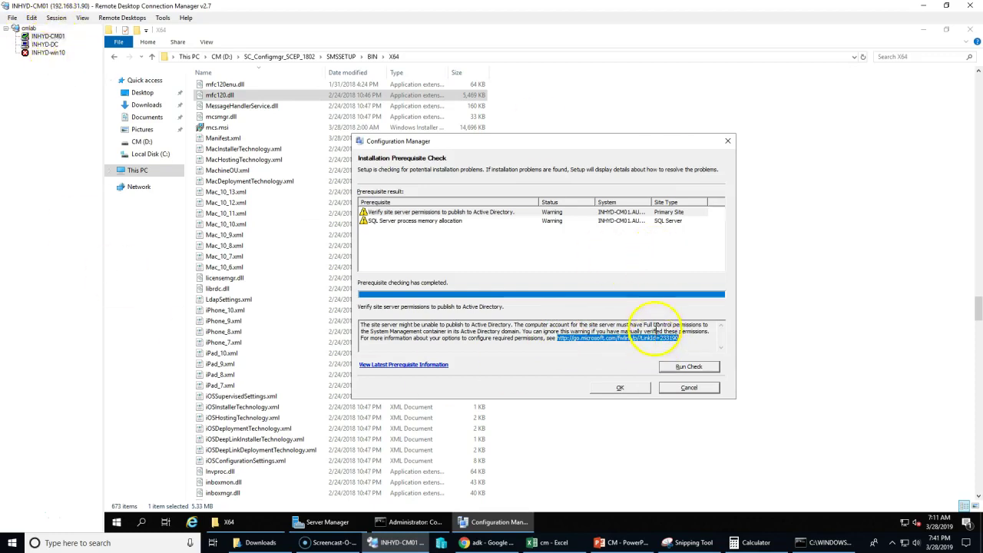
- Switch to the INHYD-DC session and start adding an advanced security permission entry for the System Management container, opening its principal selection
left_click(40, 44)
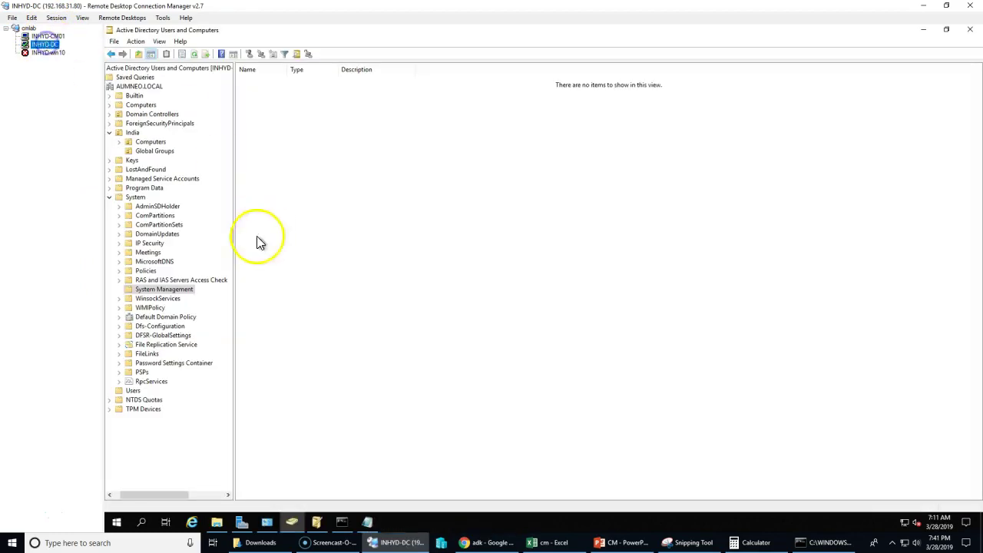
right_click(166, 290)
left_click(198, 422)
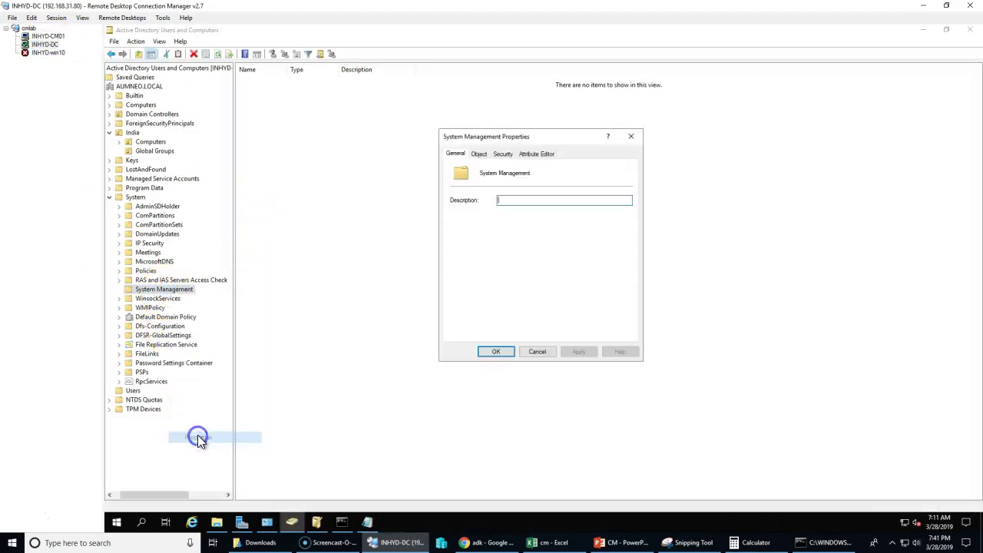
left_click(503, 154)
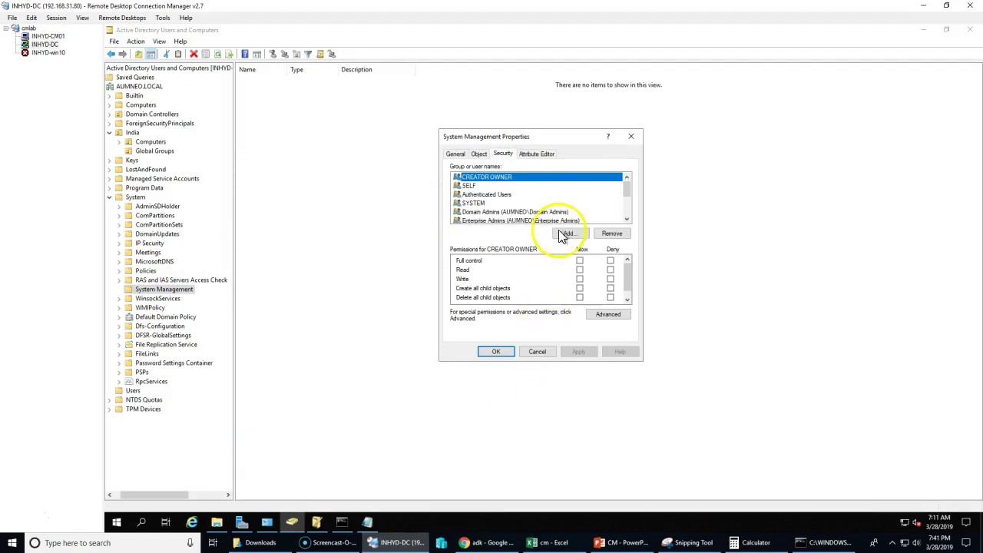
left_click(608, 314)
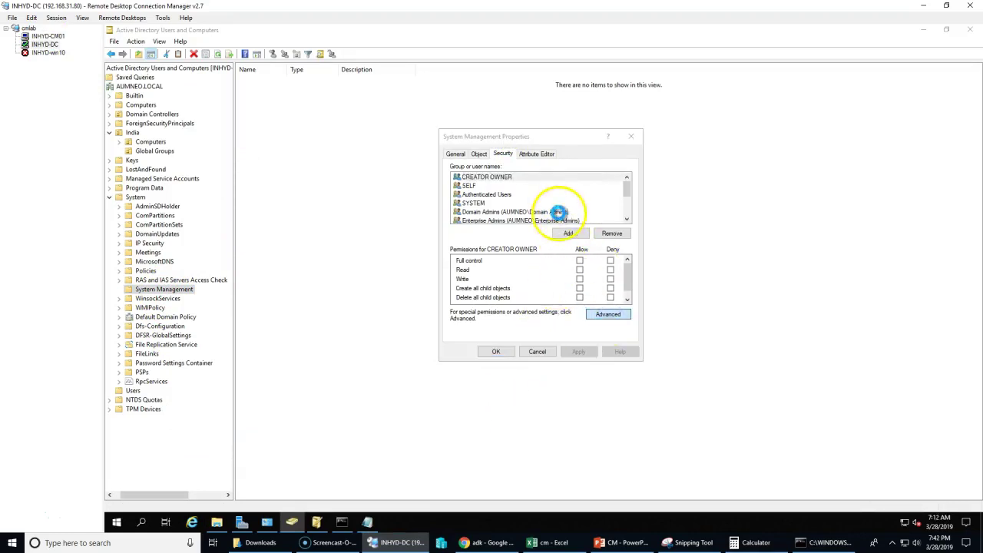
left_click(377, 351)
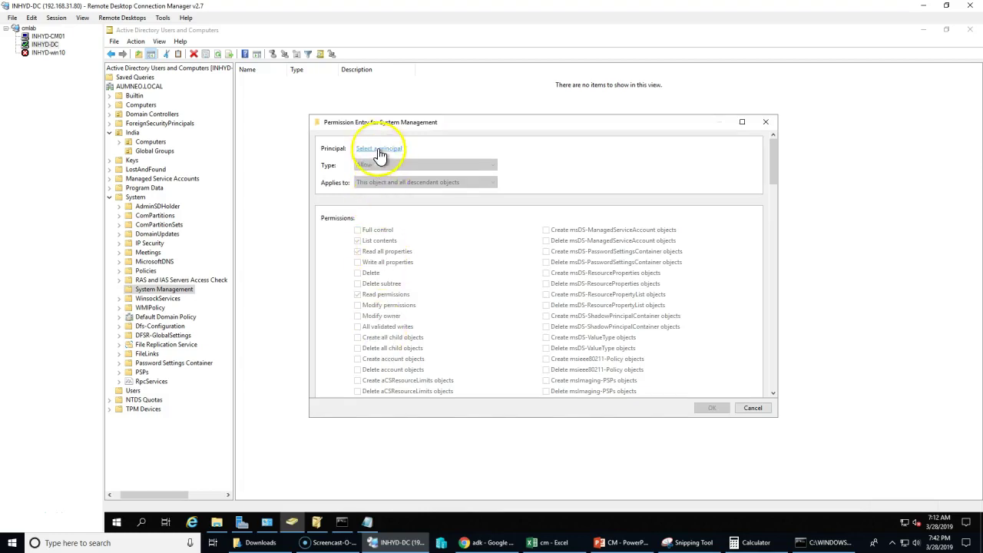
left_click(379, 151)
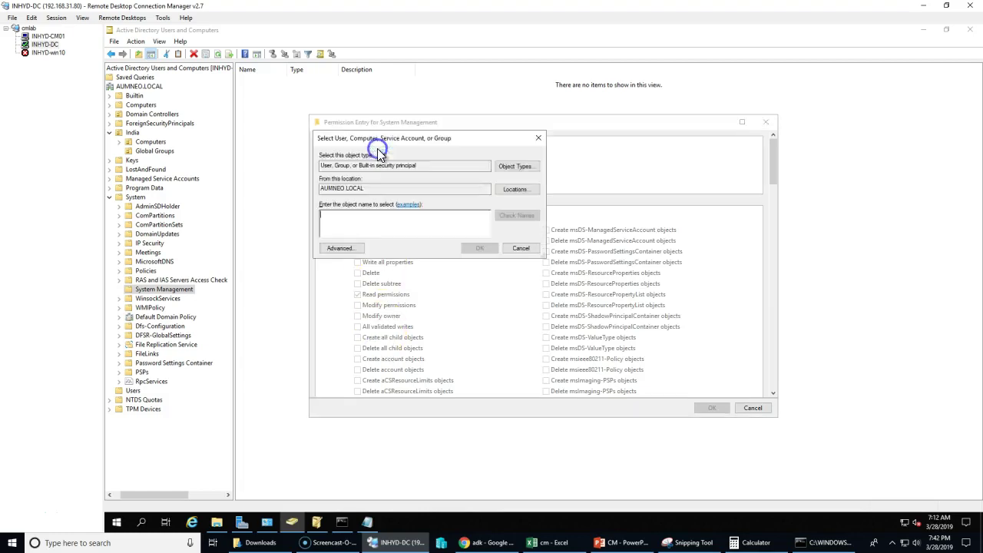
left_click(343, 249)
left_click(554, 251)
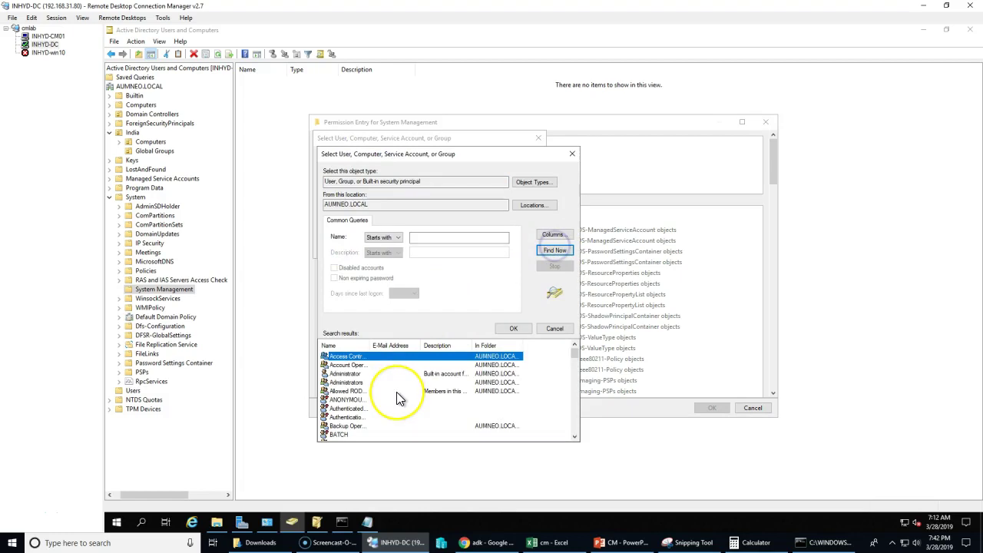
scroll(400, 398, "down", 4)
scroll(400, 398, "up", 4)
left_click(347, 400)
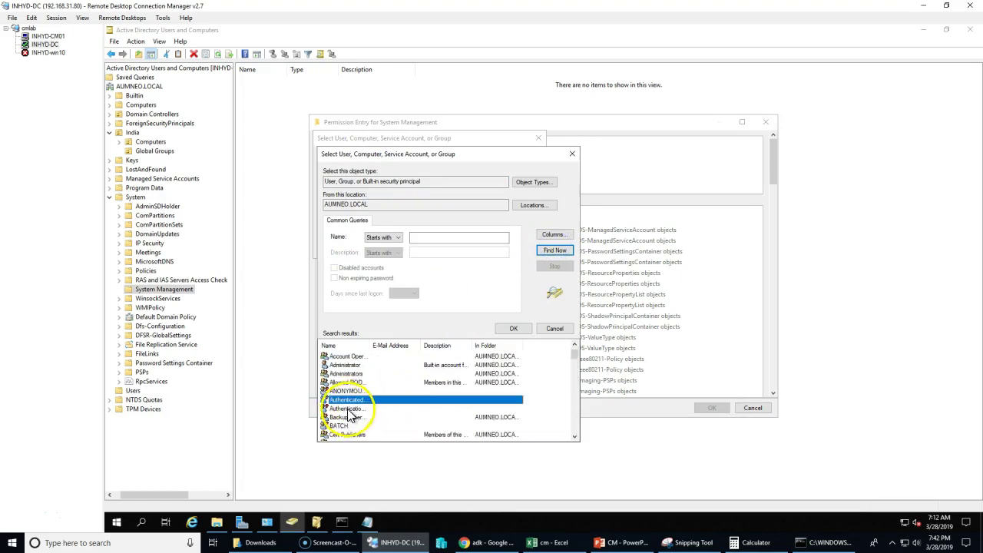
scroll(363, 411, "down", 7)
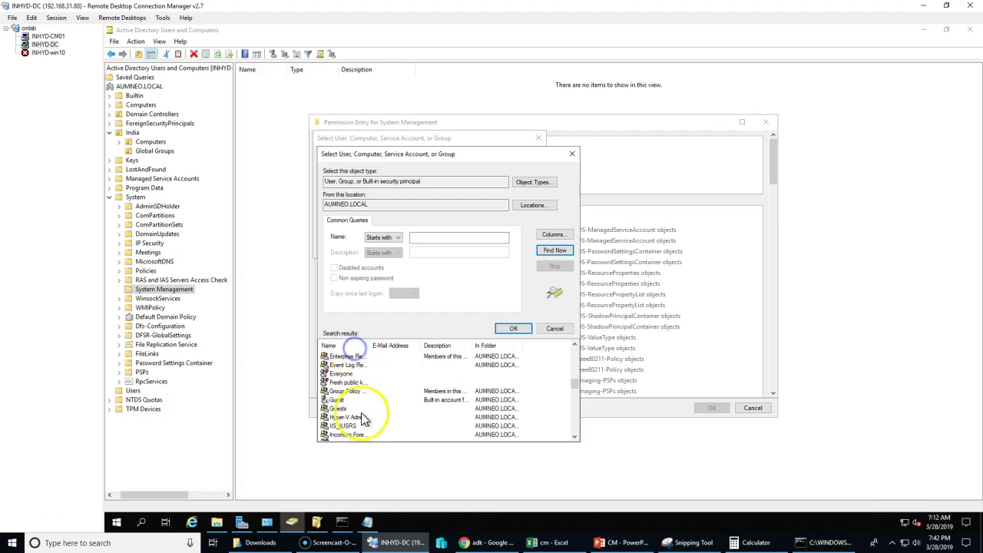
left_click(554, 329)
- Look up the sccm_server name in the domain and set the SCCM_Servers group as the permission entry's principal
left_click(386, 228)
type("sccm_server")
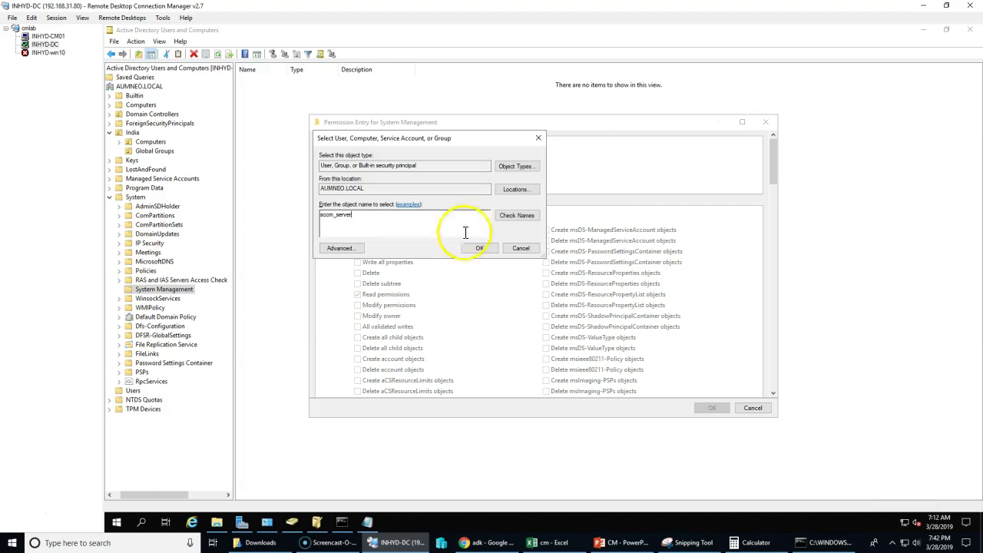
left_click(512, 217)
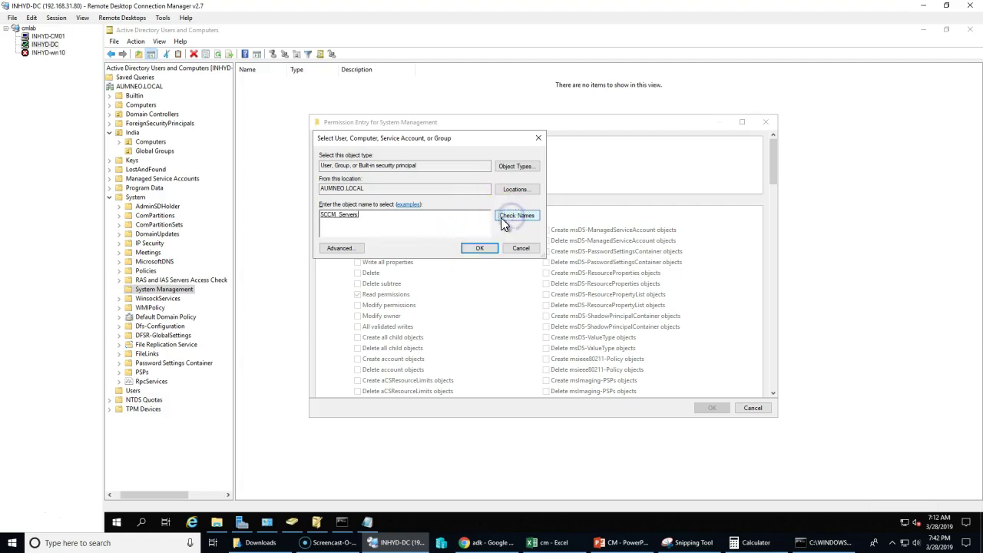
left_click(482, 251)
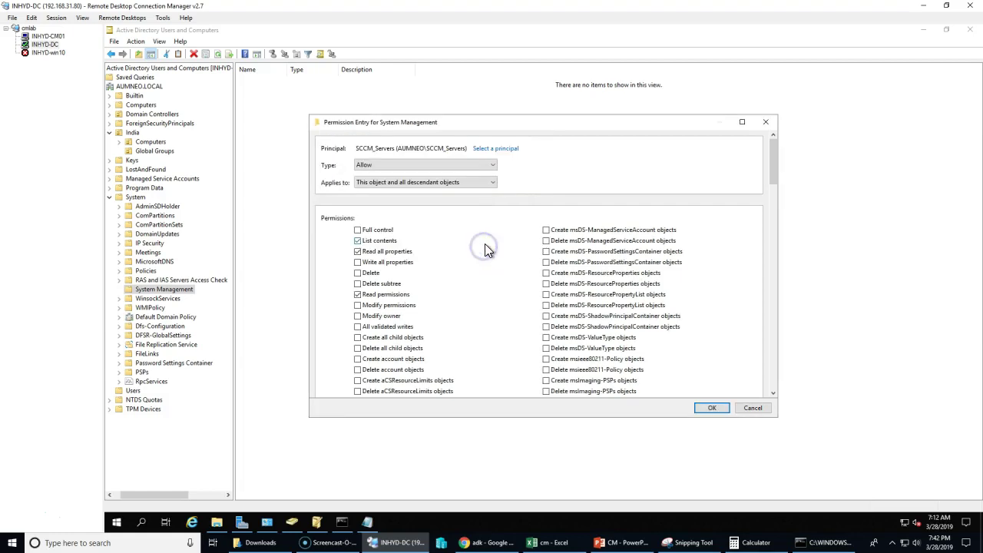
- Allow SCCM_Servers Full control on this object and all descendant objects, review the permission list, and confirm the entry
left_click(358, 230)
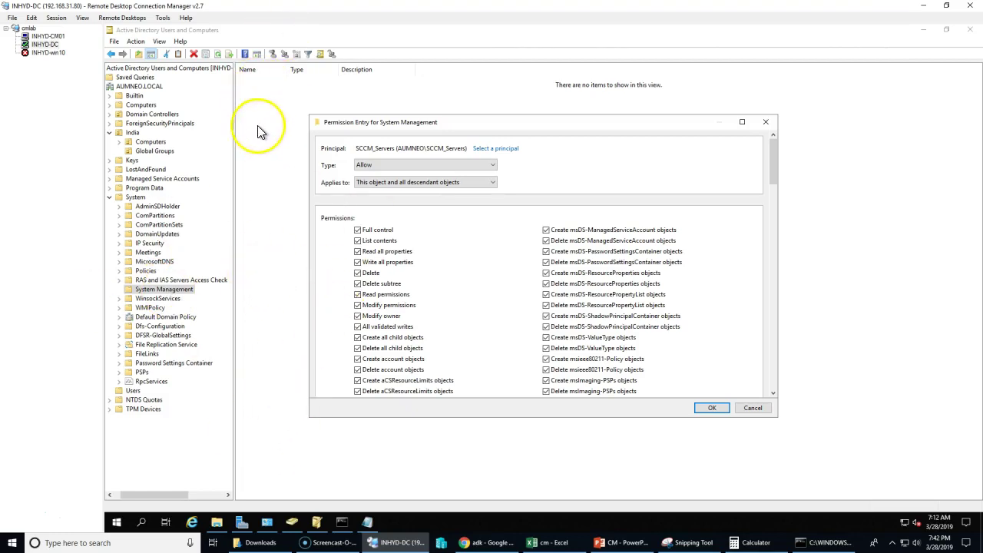
mouse_move(774, 165)
left_mouse_down()
mouse_move(779, 340)
mouse_move(785, 152)
left_mouse_up()
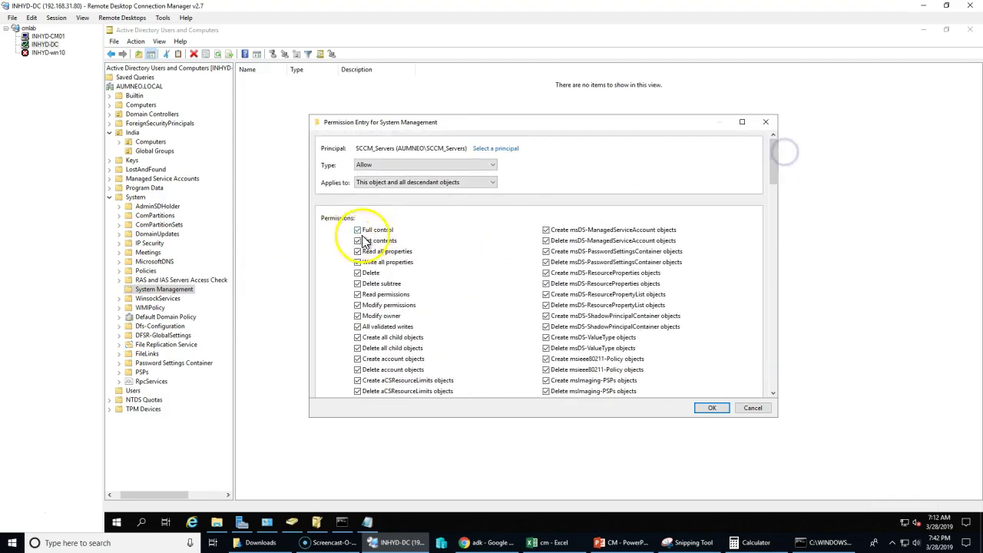
scroll(575, 338, "down", 2)
scroll(580, 319, "down", 5)
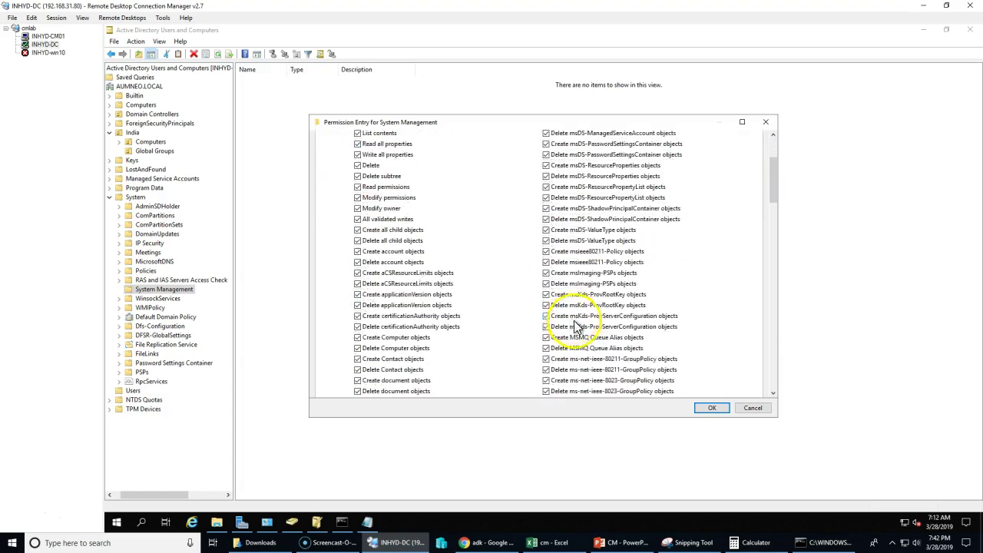
scroll(486, 300, "down", 15)
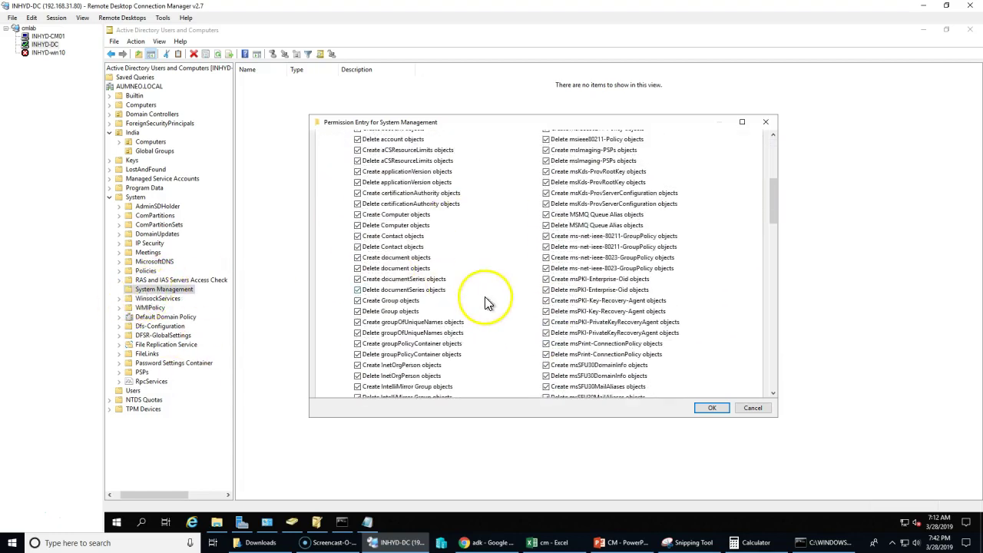
left_click(710, 409)
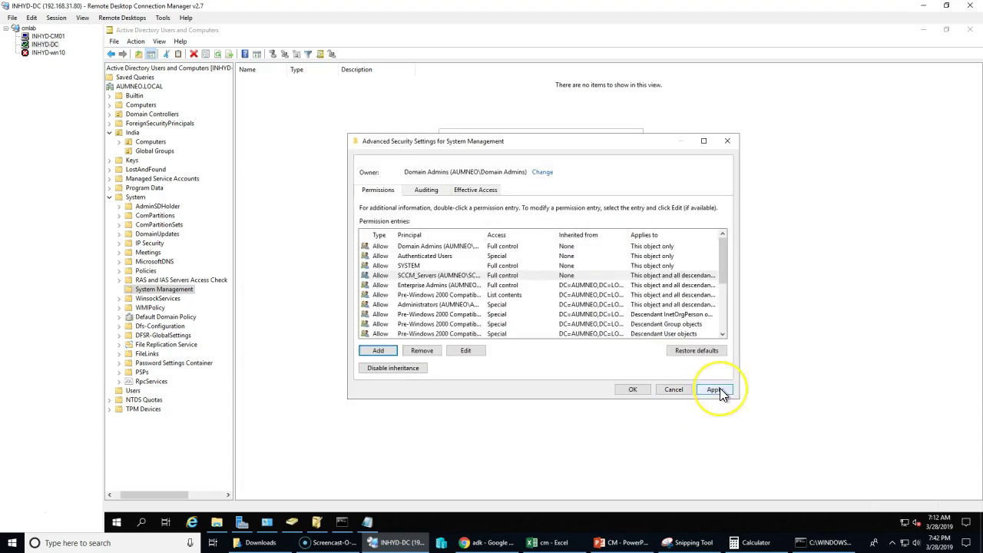
- Check the scope of the SCCM_Servers entry in the advanced security settings, and apply the new permissions
left_click(432, 275)
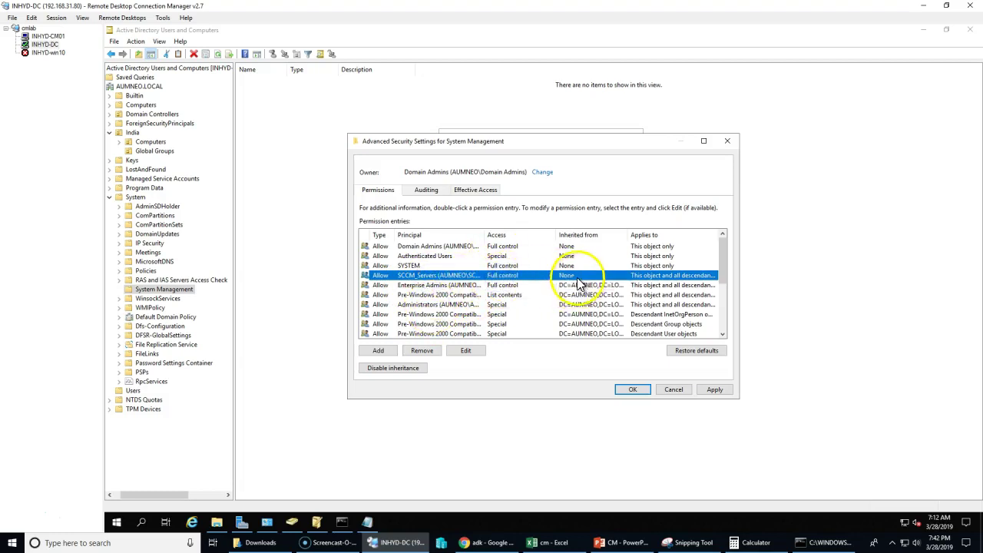
double_click(716, 234)
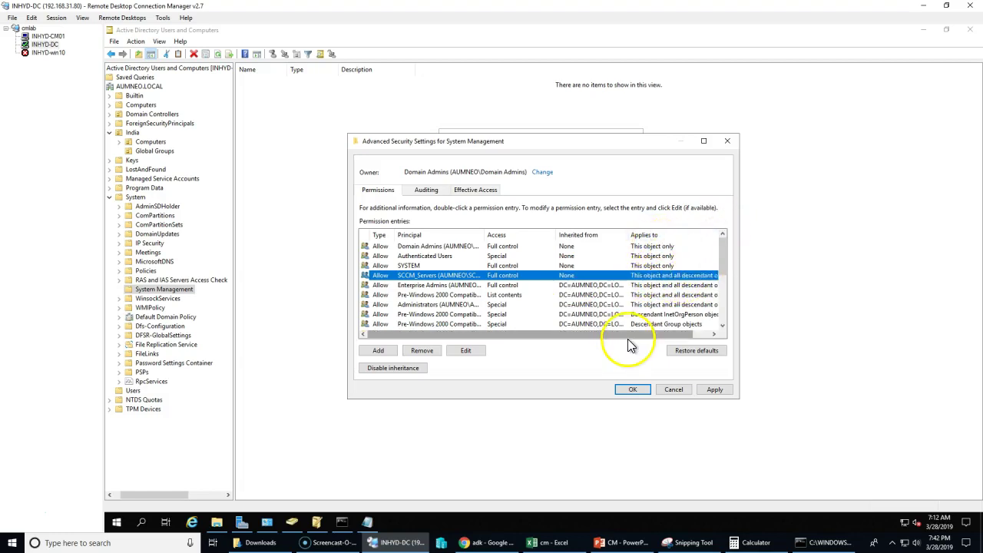
left_click_drag(629, 334, 678, 332)
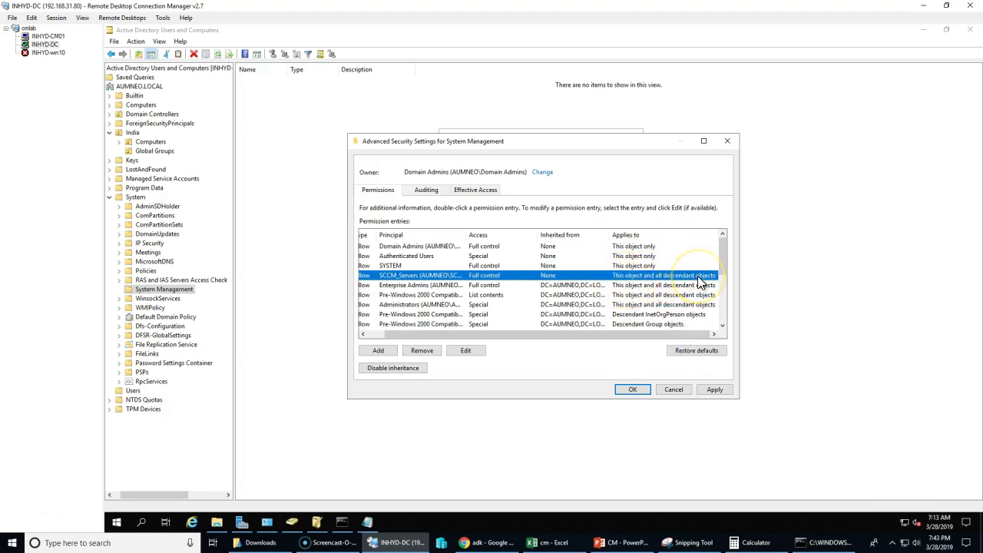
left_click(714, 390)
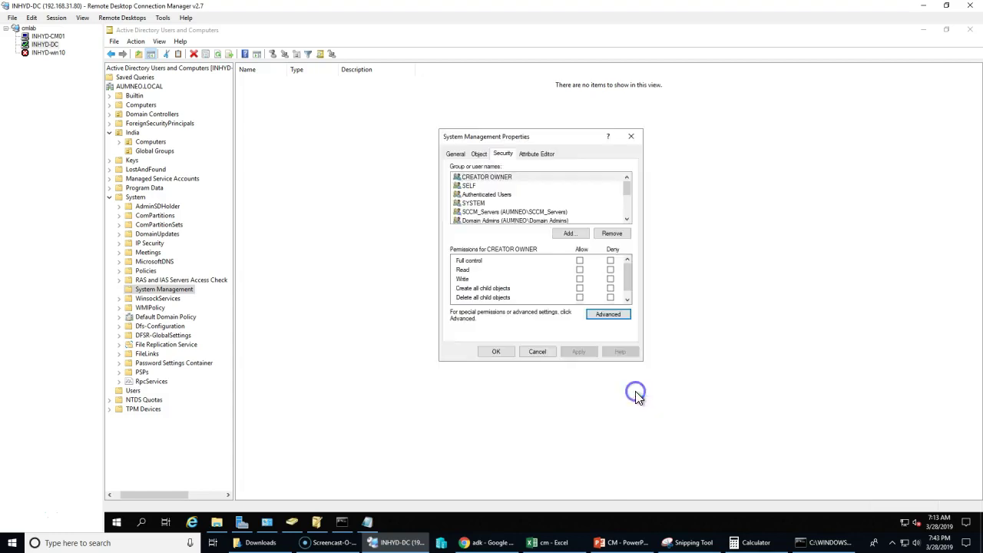
- Examine the permissions allowed to SCCM_Servers in the security properties of the System Management container
left_click(504, 187)
left_click(506, 212)
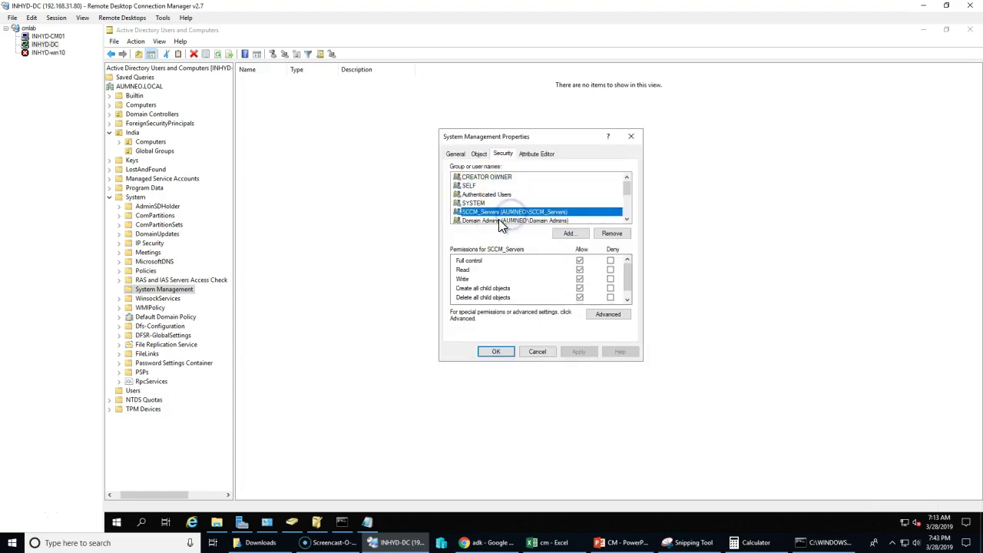
left_click(627, 299)
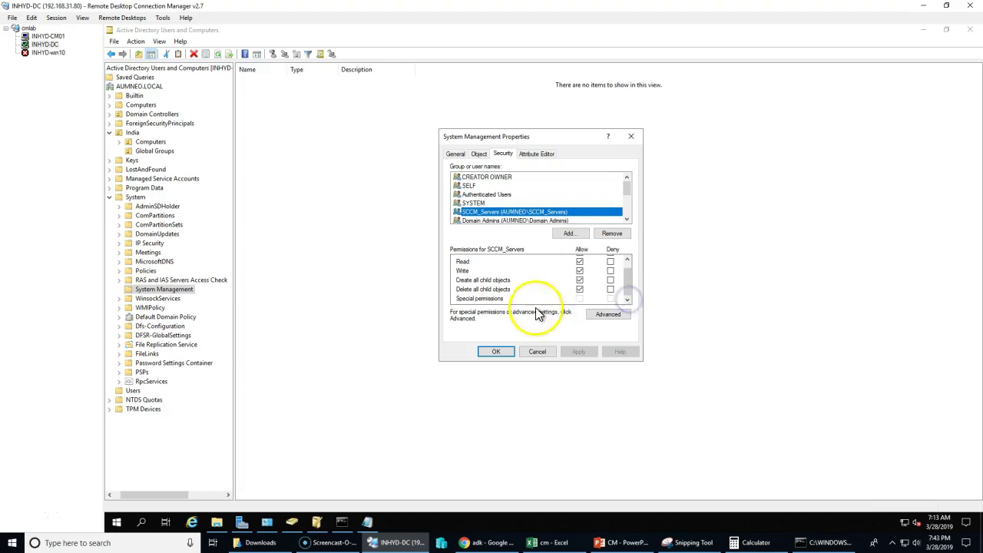
scroll(542, 278, "up", 1)
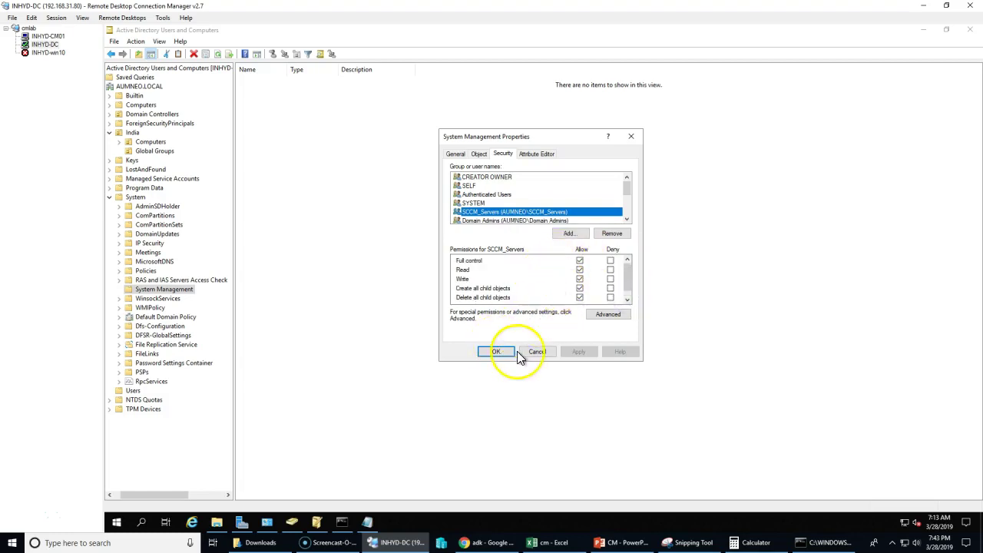
left_click(569, 234)
left_click(650, 262)
left_click(606, 315)
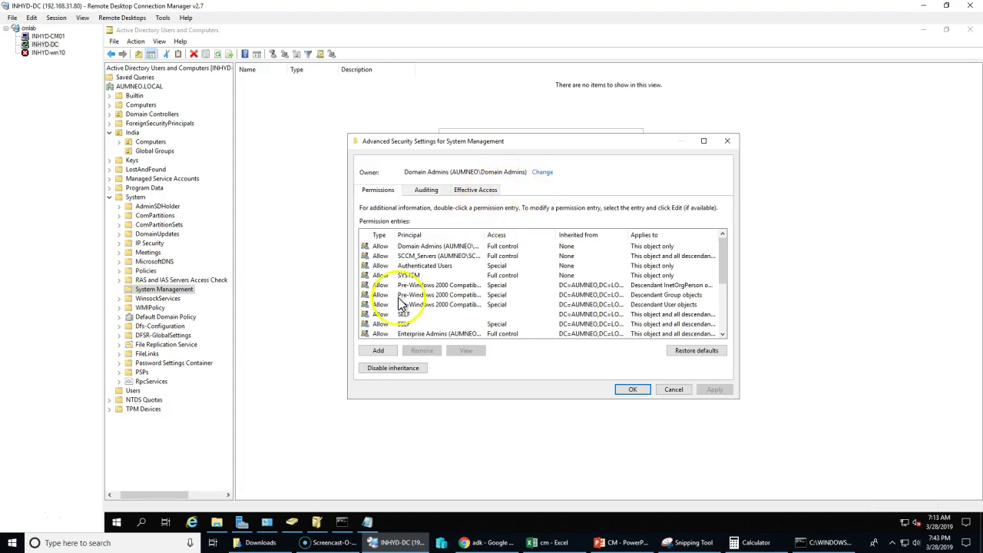
left_click(378, 350)
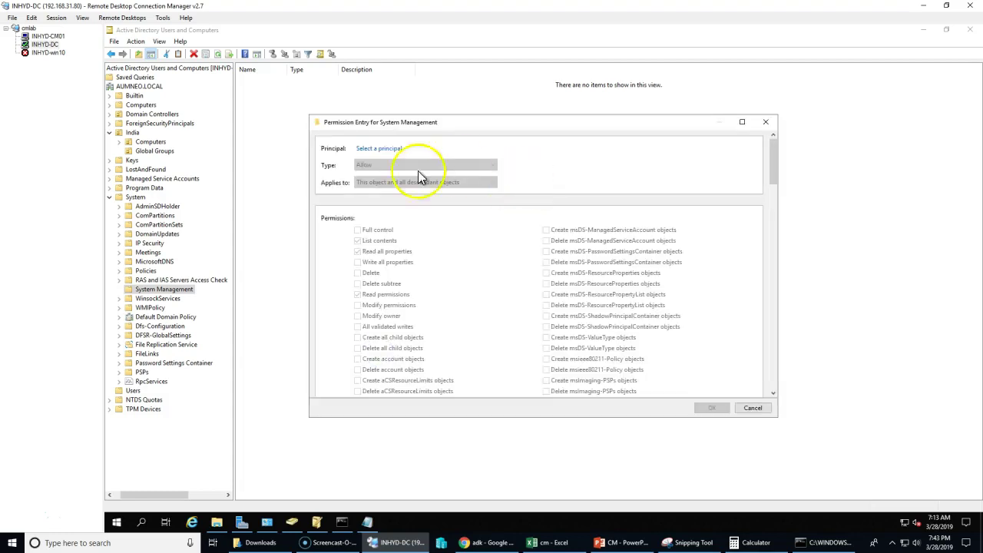
left_click(382, 150)
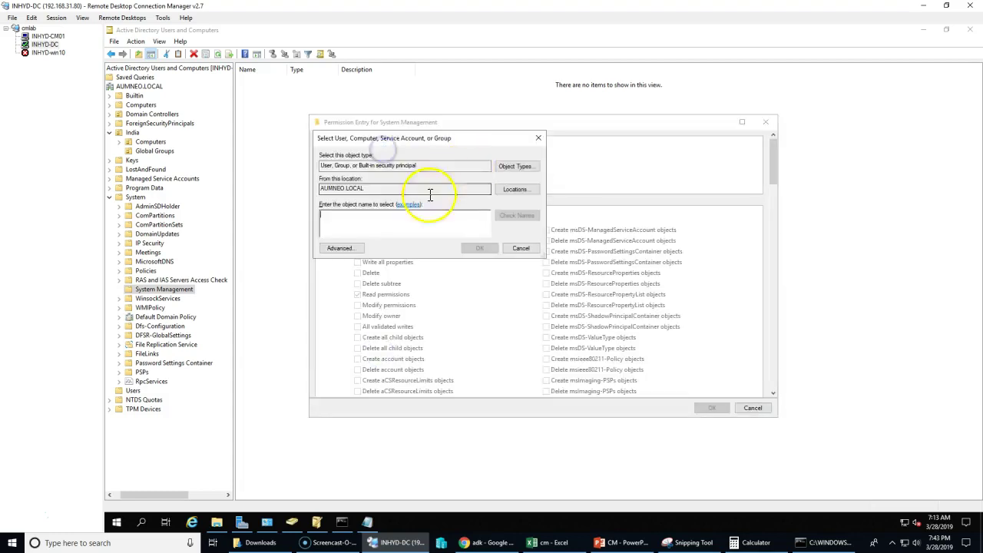
left_click(529, 248)
left_click(752, 408)
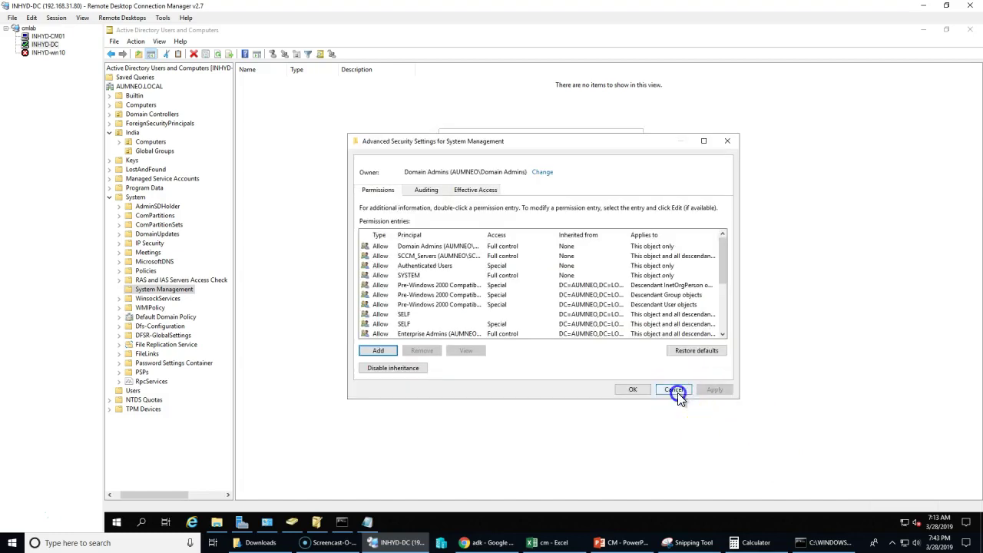
left_click(674, 391)
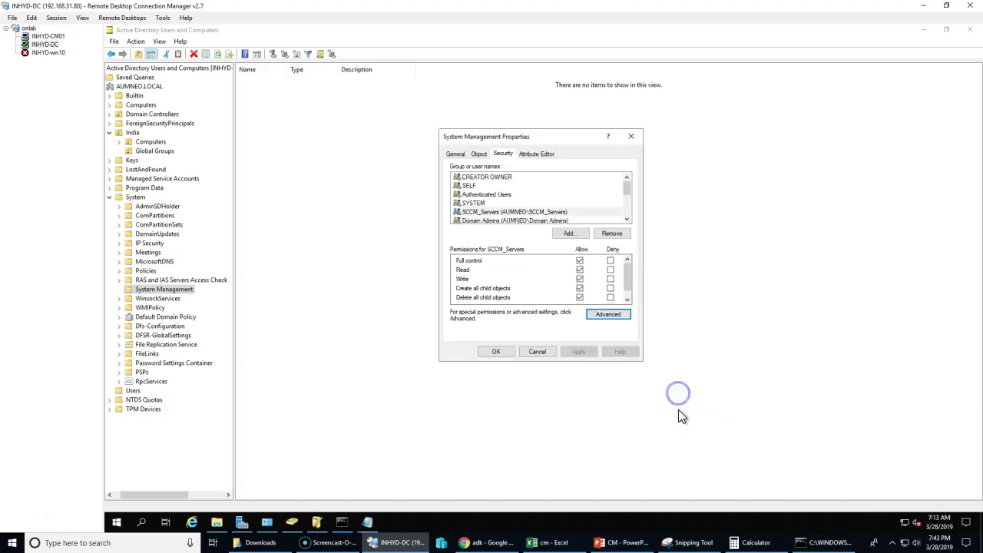
- Accept the System Management properties and leave the container's name editing without renaming it
left_click(497, 352)
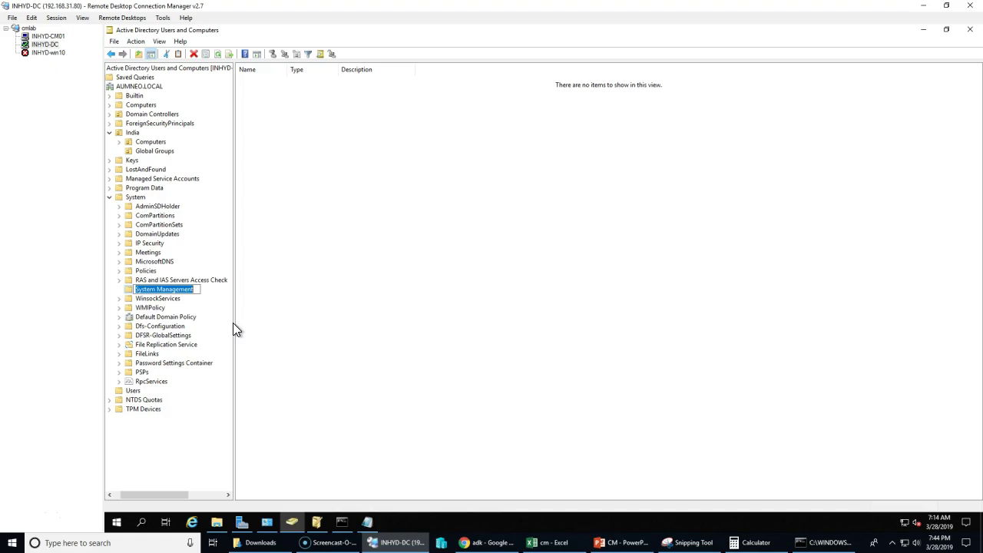
left_click(236, 330)
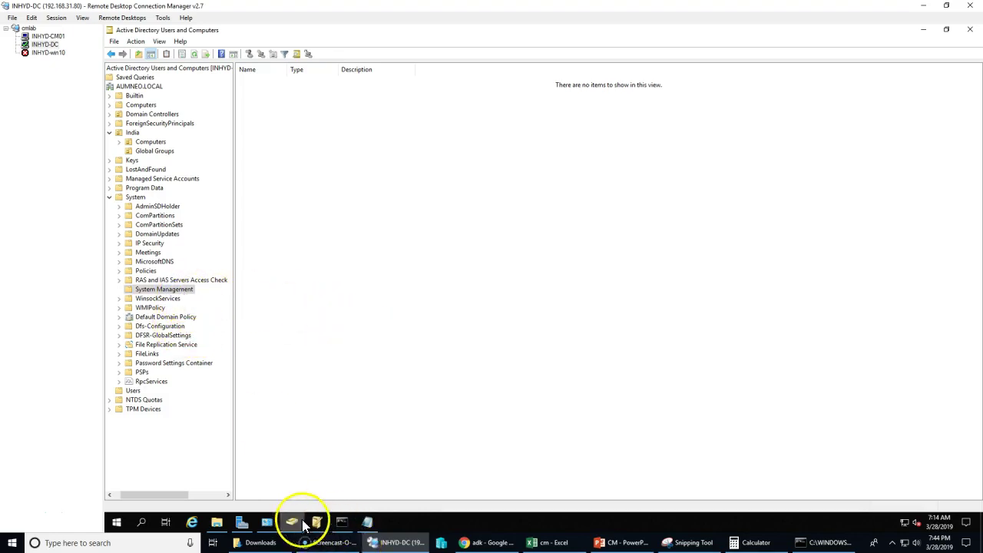
- Switch to the INHYD-CM01 session, rerun the Configuration Manager prerequisite check, and close the check window
left_click(47, 36)
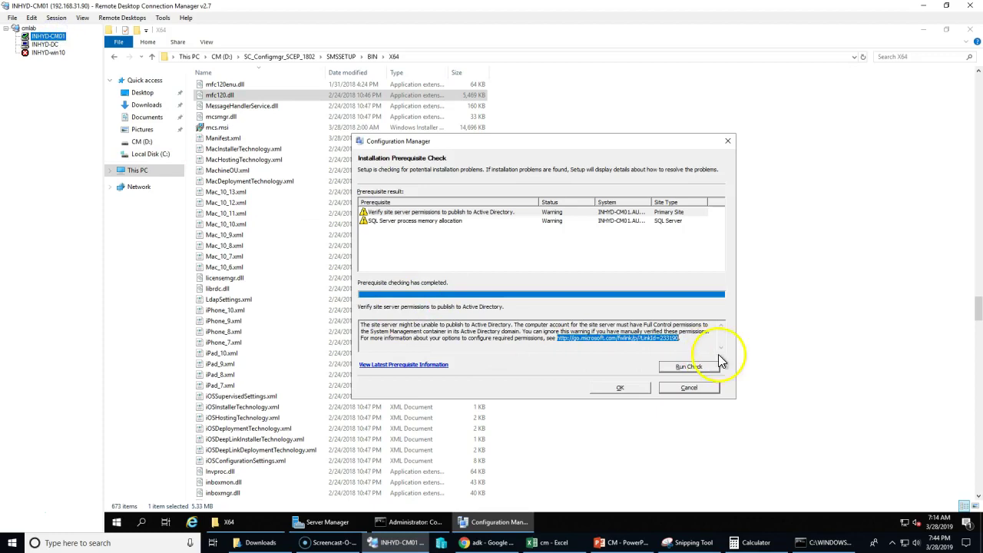
left_click(484, 212)
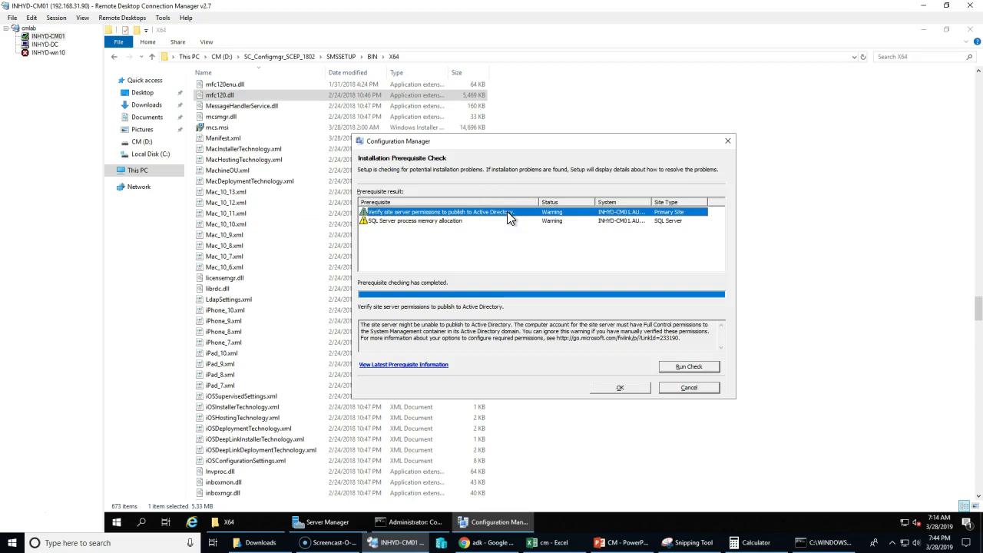
left_click(686, 369)
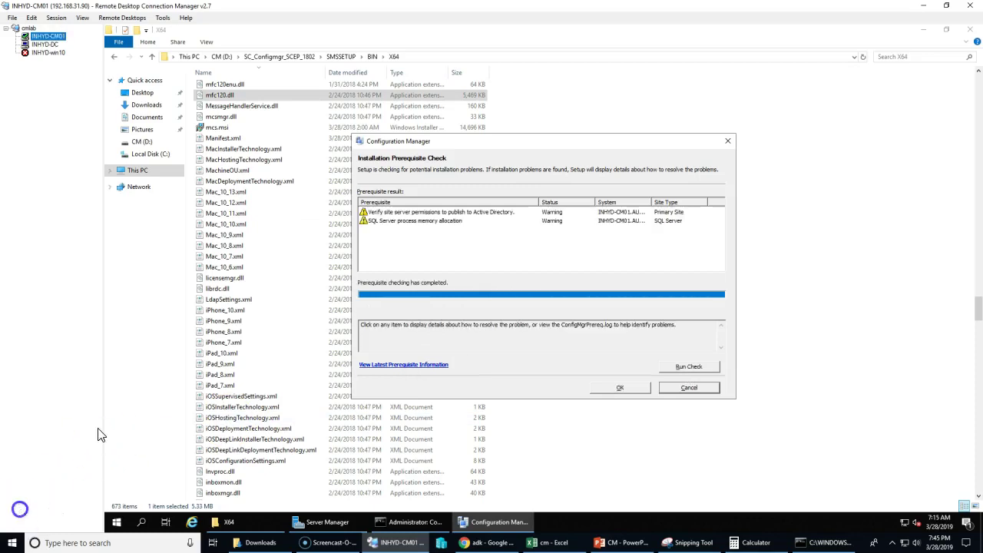
left_click(697, 386)
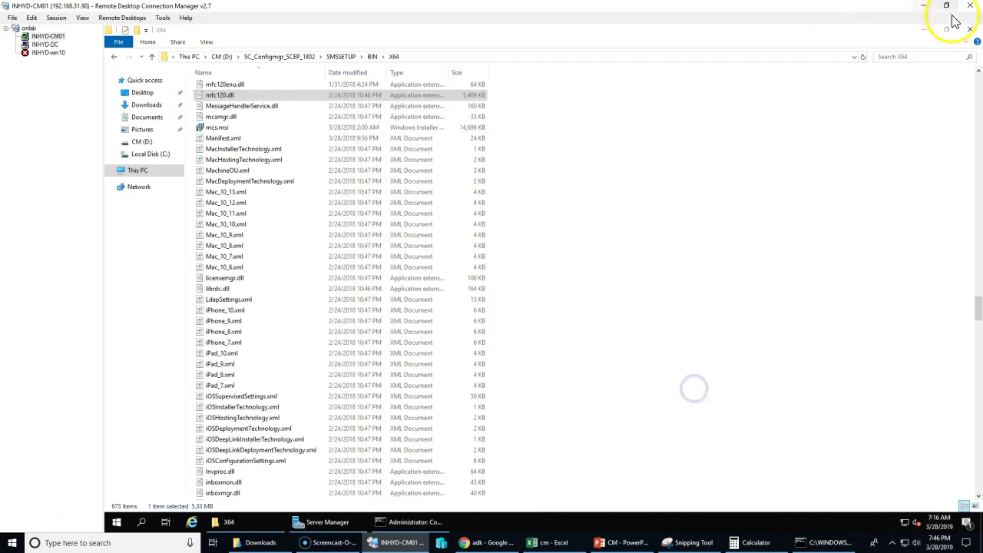
- Close all open windows on INHYD-CM01 and sign out of the server
left_click(970, 32)
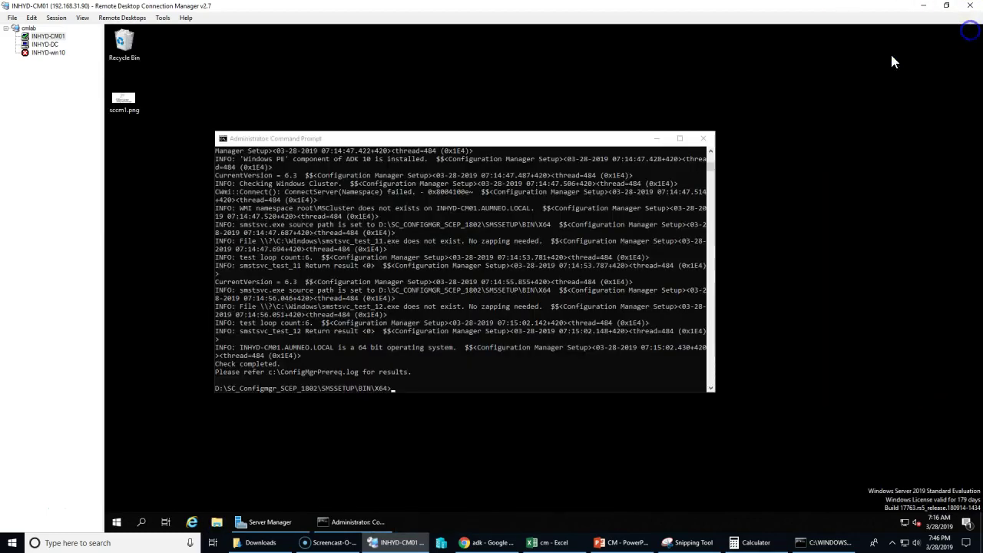
left_click(705, 140)
right_click(269, 522)
left_click(279, 499)
right_click(116, 522)
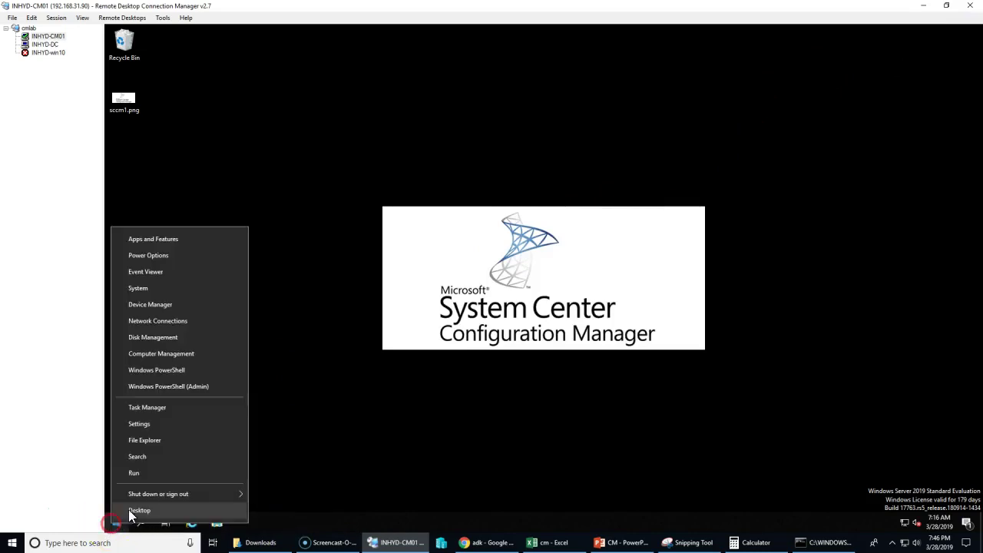
left_click(174, 494)
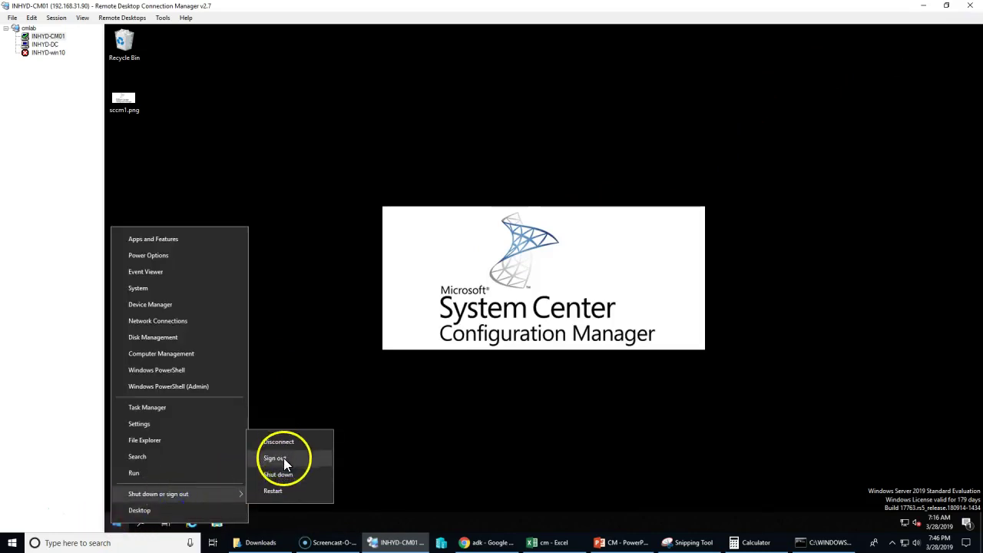
left_click(284, 458)
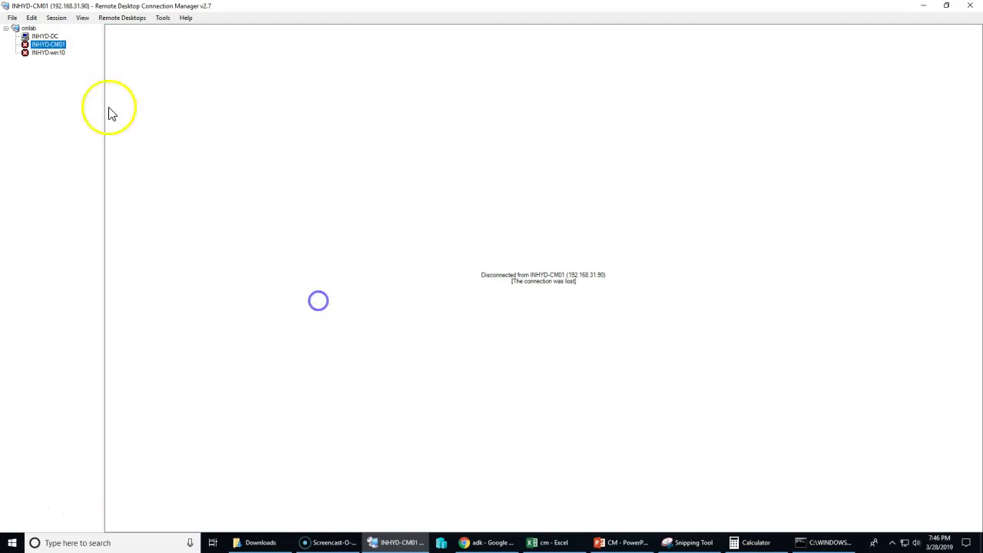
- Reconnect to INHYD-CM01 and open a Command Prompt as administrator on drive D:
double_click(48, 44)
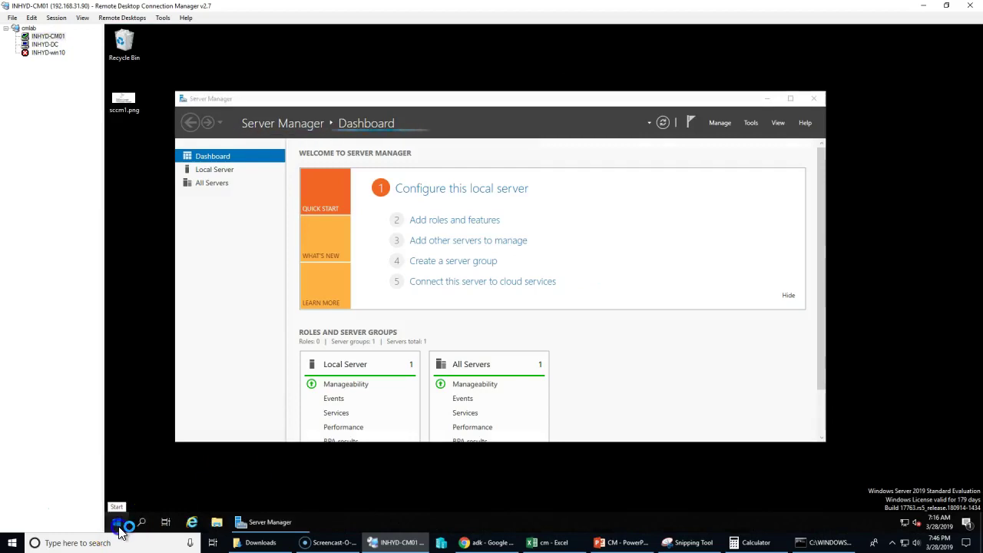
left_click(117, 524)
type("CMD")
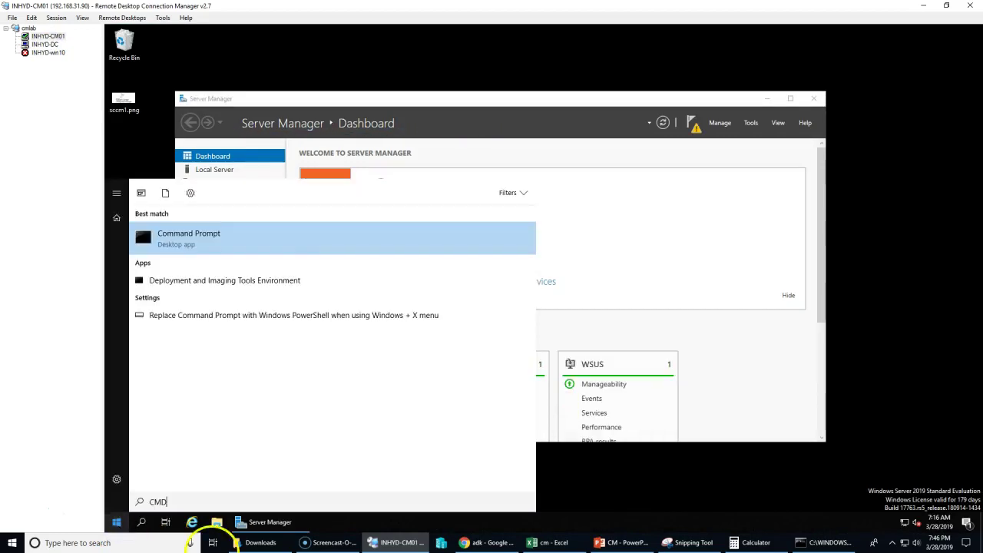
right_click(203, 244)
left_click(225, 261)
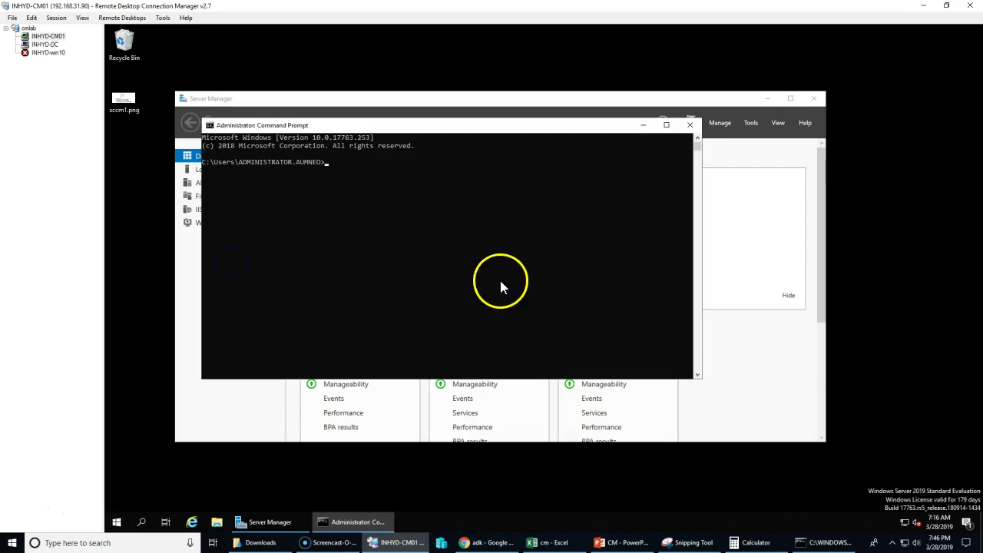
type("D:")
key("Return")
- Browse to D:\SC_Configmgr_SCEP_1802\SMSSETUP\BIN\X64 in File Explorer and copy the folder's path
left_click(216, 522)
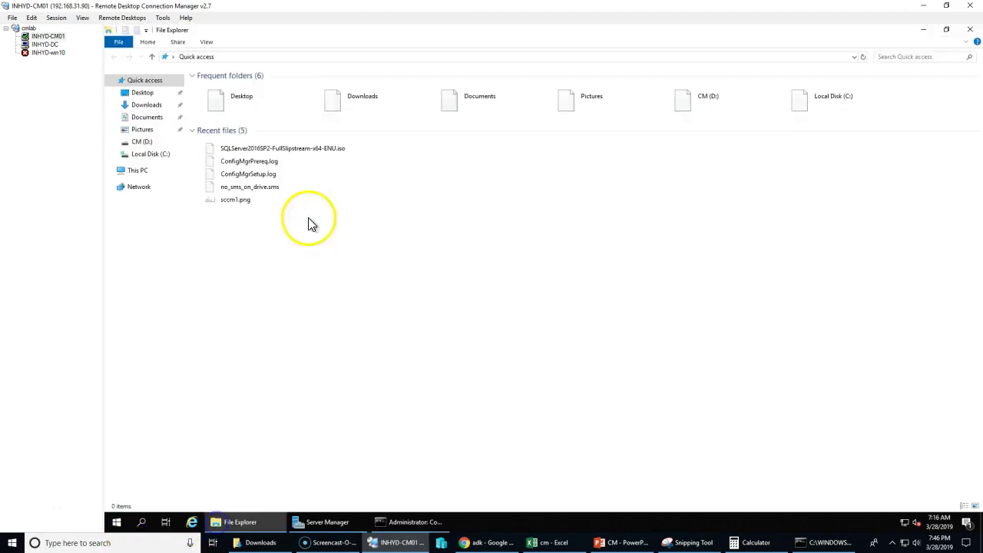
left_click(148, 176)
double_click(415, 164)
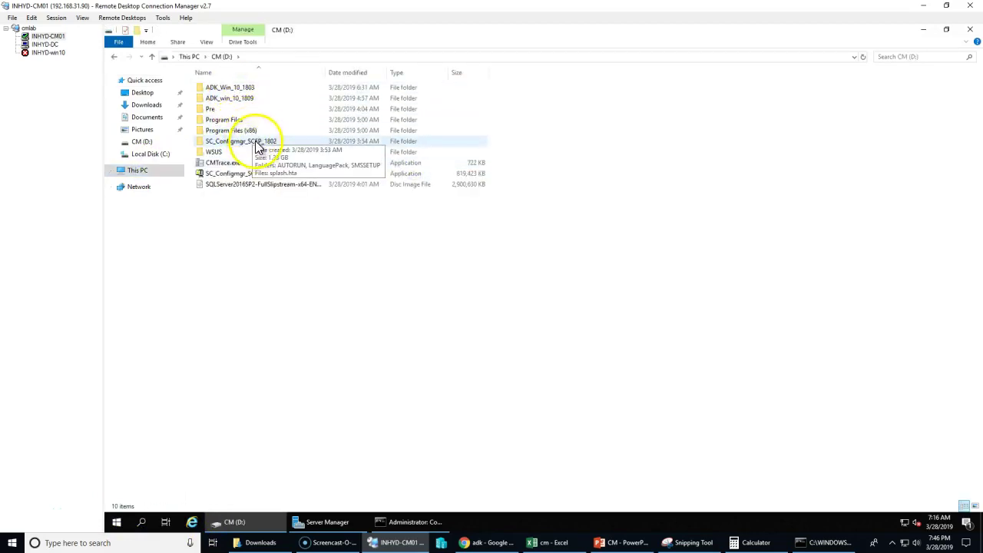
double_click(257, 141)
double_click(228, 109)
double_click(223, 98)
double_click(223, 100)
key("alt+d")
key("ctrl+c")
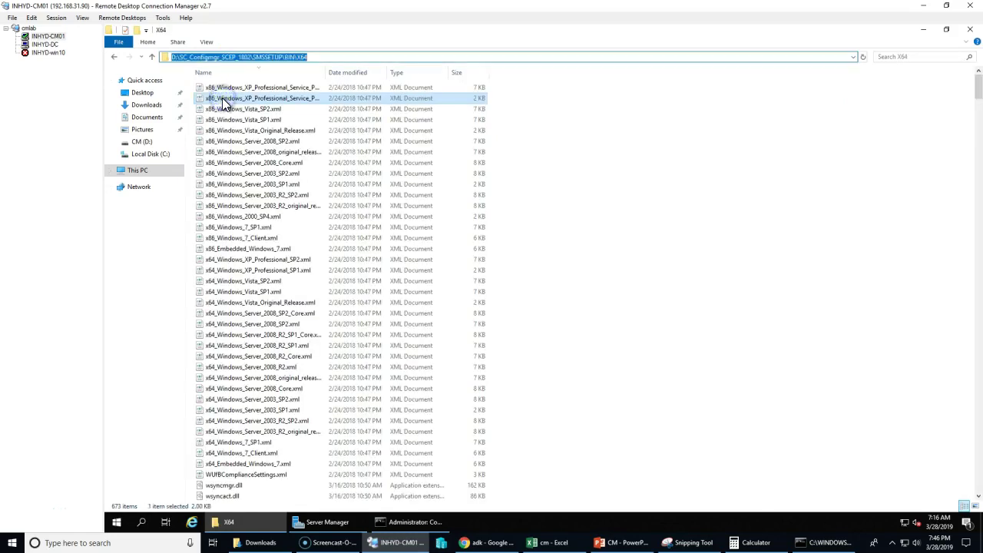
- Change the Command Prompt's directory to D:\SC_Configmgr_SCEP_1802\SMSSETUP\BIN\X64
left_click(403, 522)
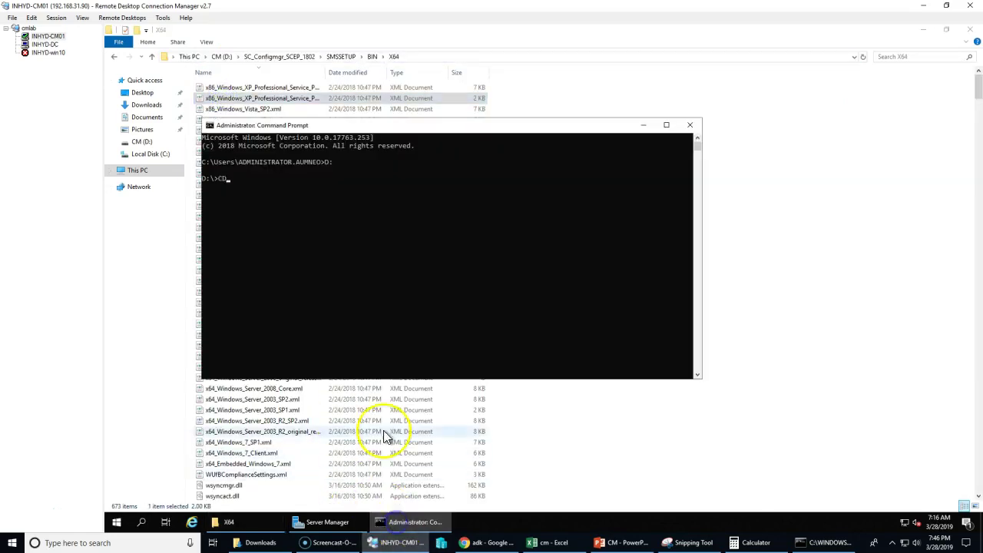
key("ctrl+v")
key("Return")
type("D:")
key("Return")
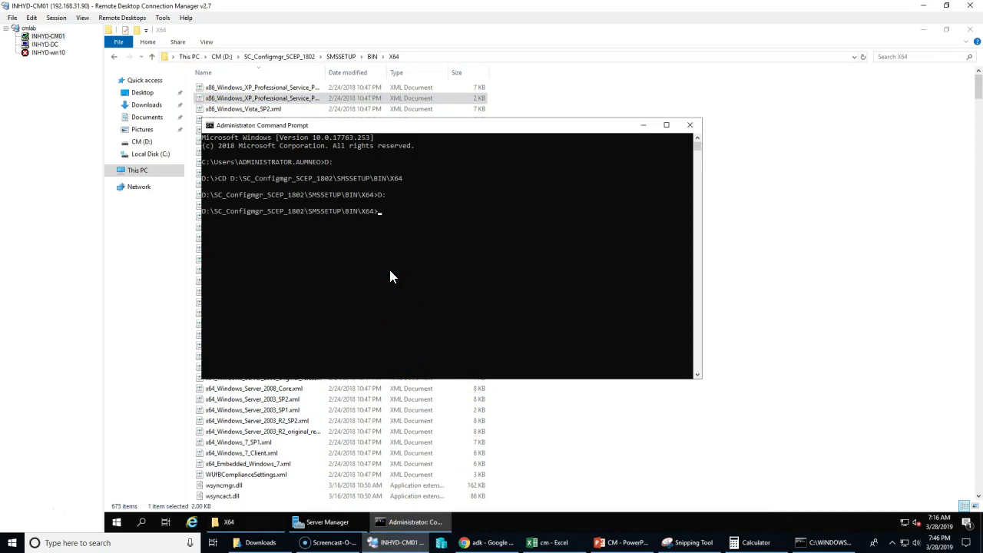
- Run prereqchk.exe /LOCAL and widen the Prerequisite column of the results to read the full entries
type("prereqchk.exe /LOCAL")
key("Return")
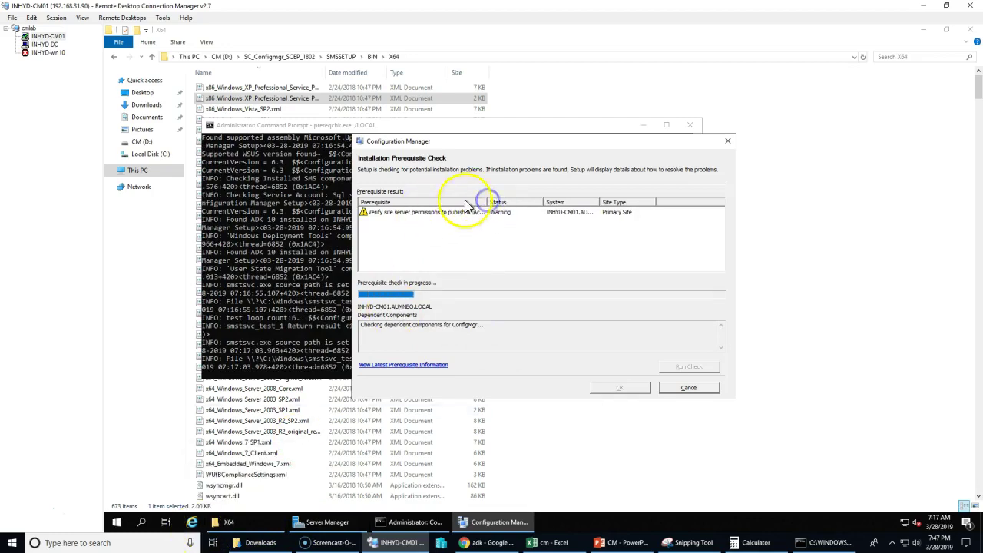
left_click_drag(487, 202, 575, 201)
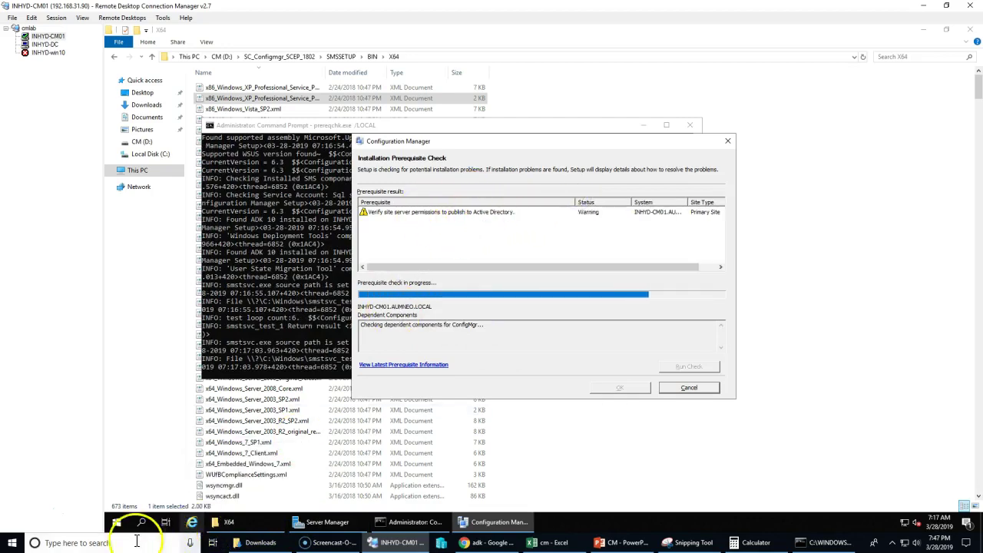
- Open the root of drive C: in File Explorer and locate ConfigMgrPrereq.log
left_click(230, 522)
left_click(190, 58)
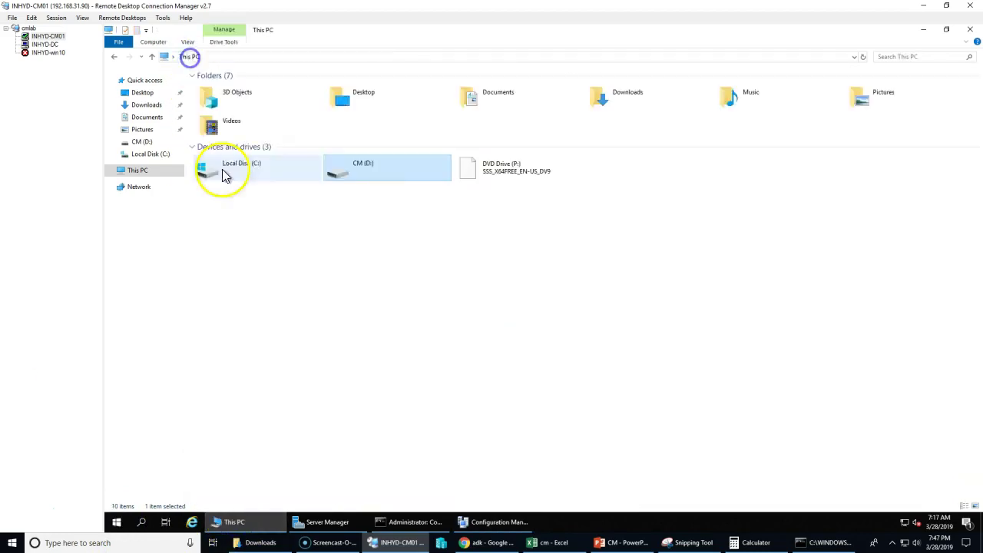
double_click(247, 170)
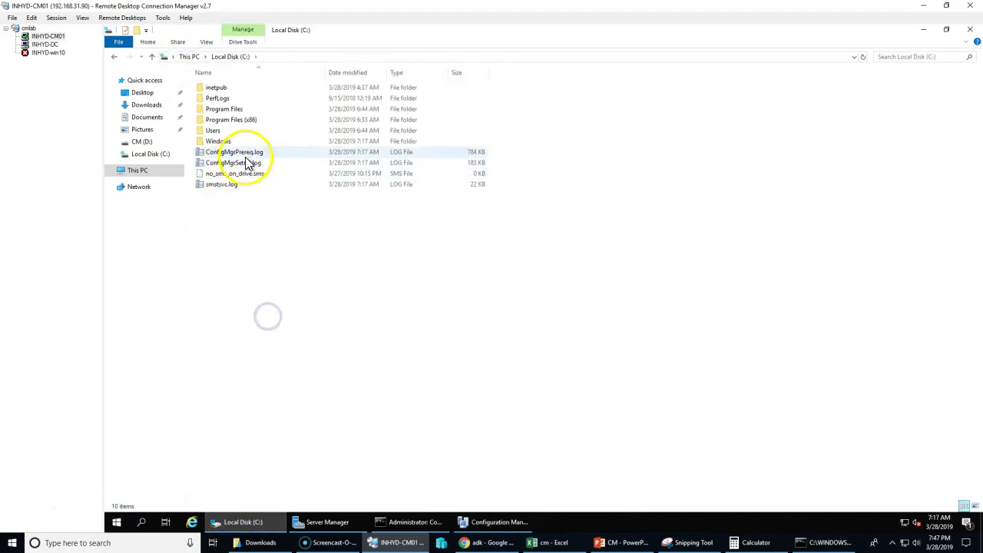
left_click(243, 153)
left_click(474, 307)
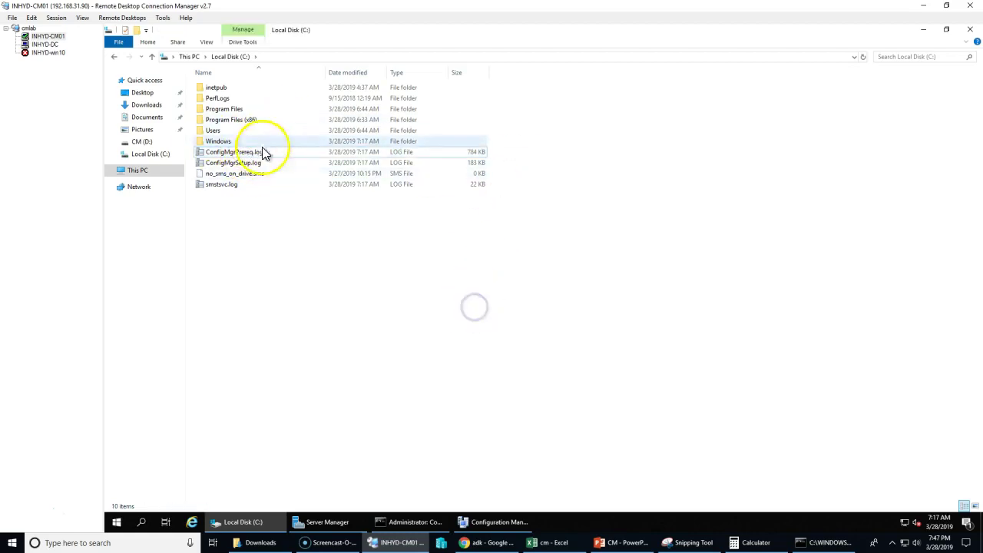
- Inspect the Active Directory publishing permissions warning in the prerequisite results and cancel the running check
left_click(489, 522)
left_click(412, 222)
left_click(434, 212)
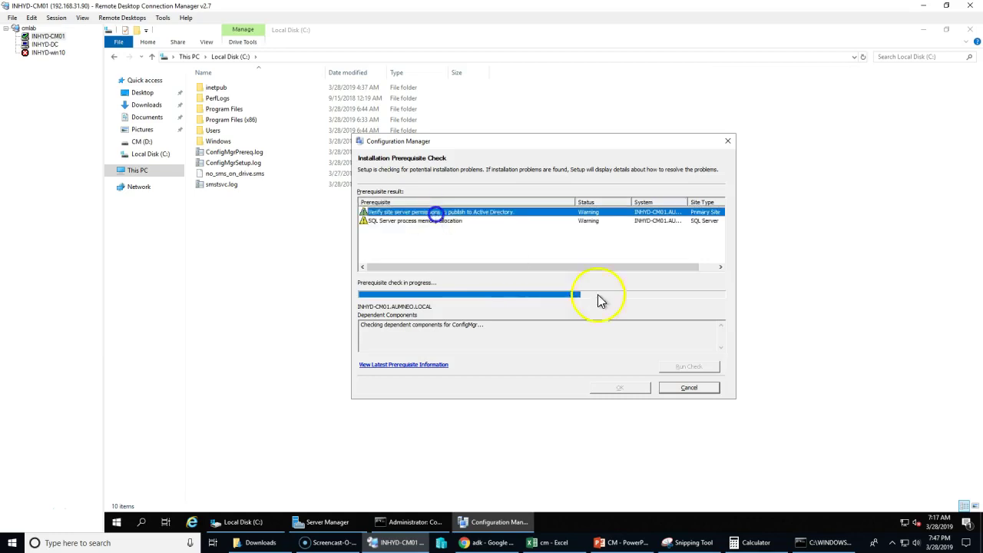
left_click(707, 389)
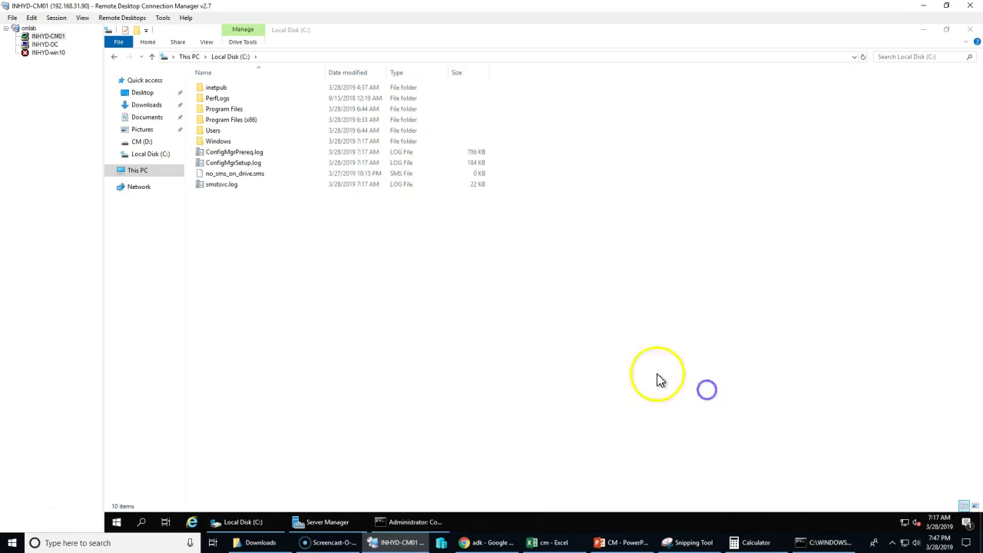
- Close the remaining windows and restart INHYD-CM01 with the reason Other (Unplanned)
left_click(970, 31)
left_click(816, 98)
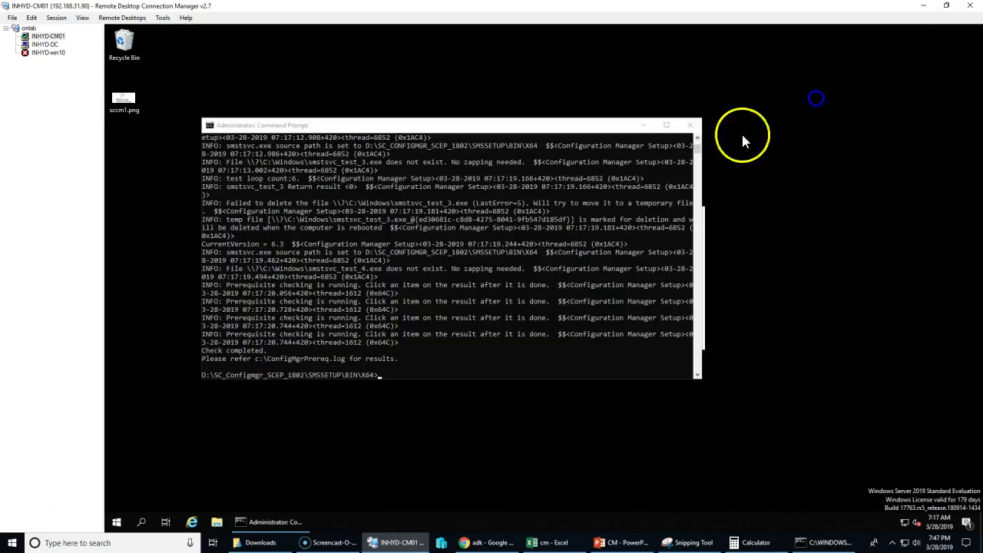
left_click(691, 125)
right_click(117, 522)
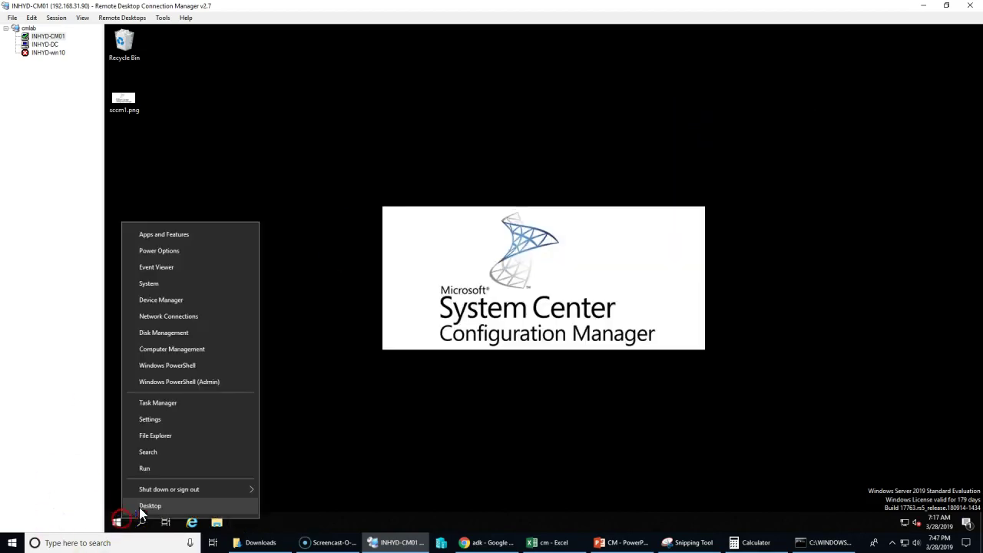
mouse_move(190, 500)
left_click(293, 486)
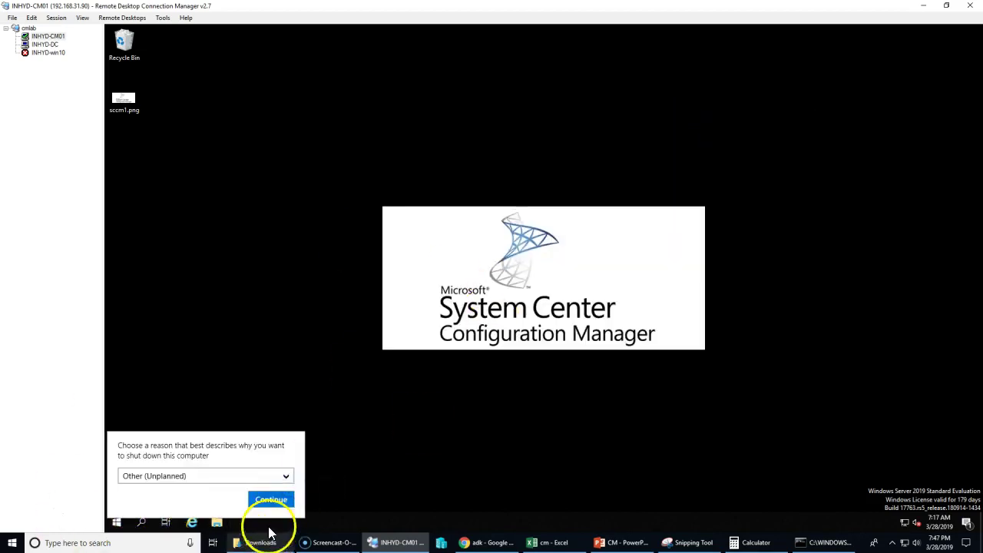
left_click(269, 499)
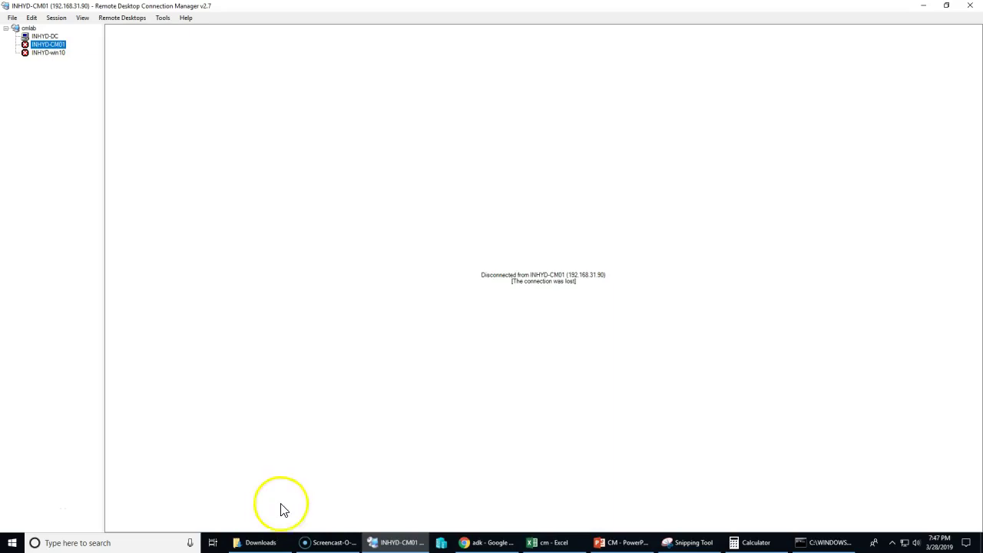
- Bring up the local continuous ping window and watch the replies from 192.168.31.90 during the restart
left_click(818, 540)
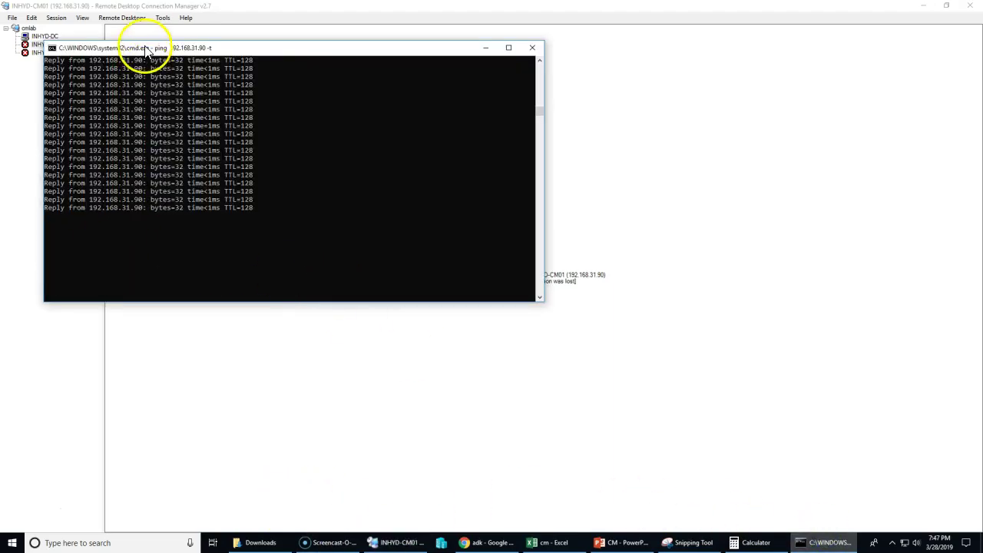
left_click_drag(143, 49, 381, 87)
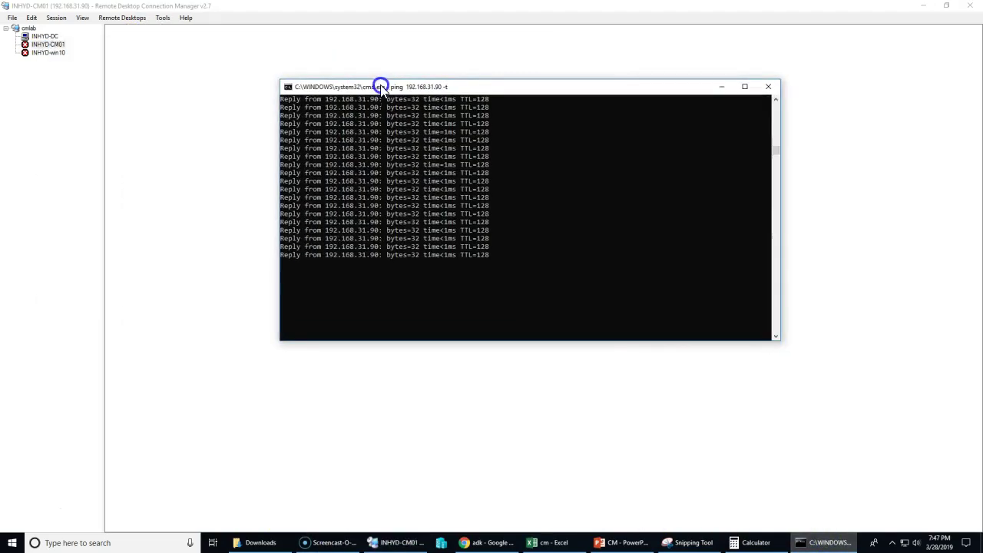
left_click(357, 289)
left_click(456, 246)
left_click(434, 289)
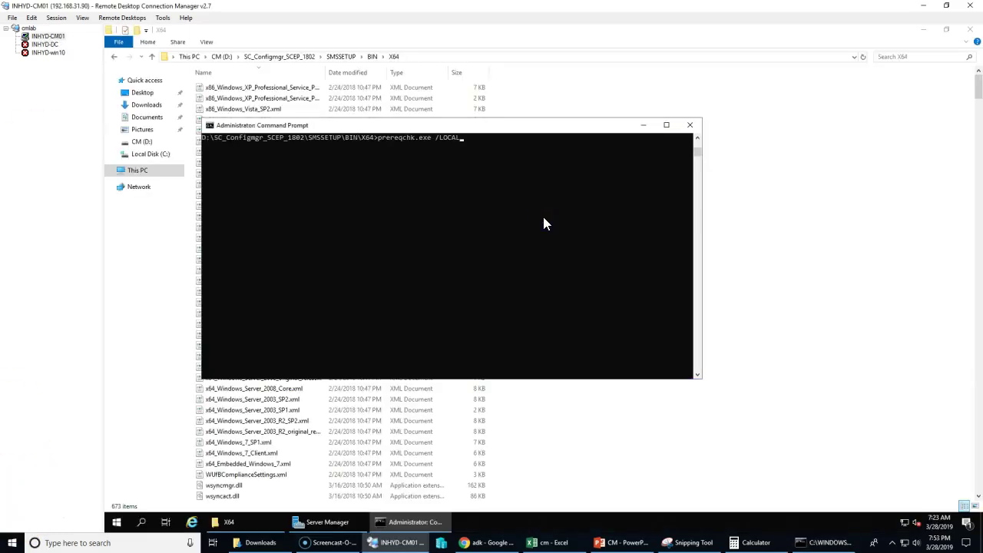
- Rerun prereqchk.exe /LOCAL on the restarted INHYD-CM01 and watch the prerequisite results list
mouse_move(638, 544)
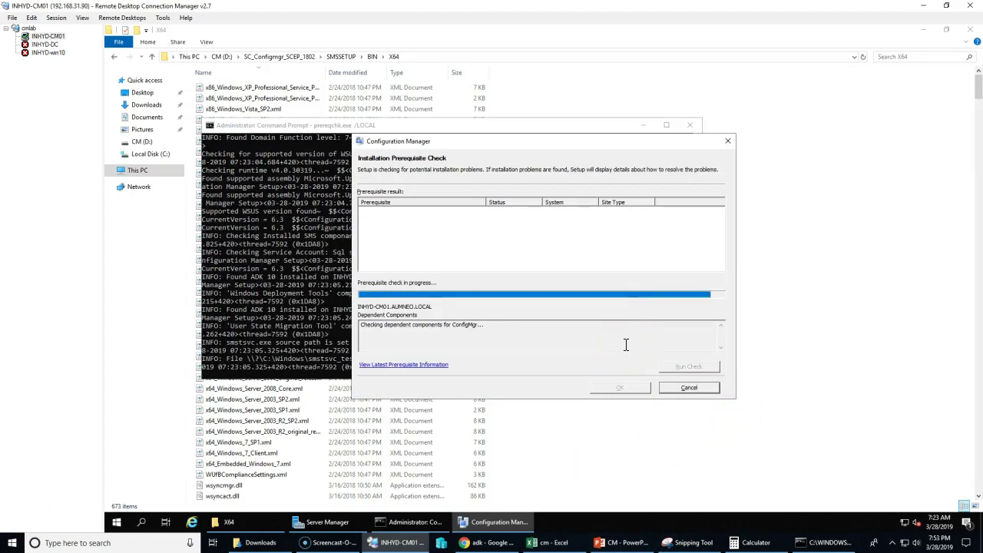
left_click(491, 259)
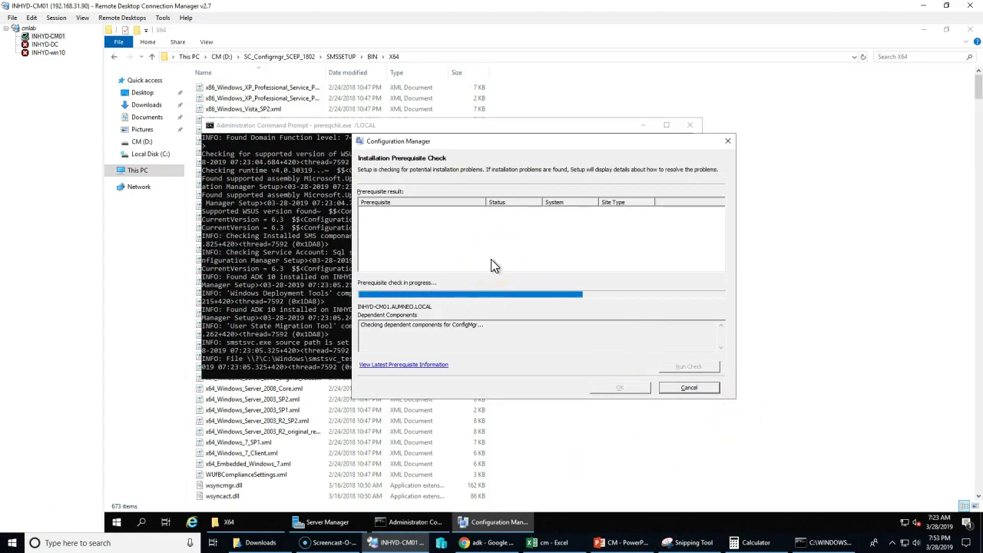
left_click(394, 231)
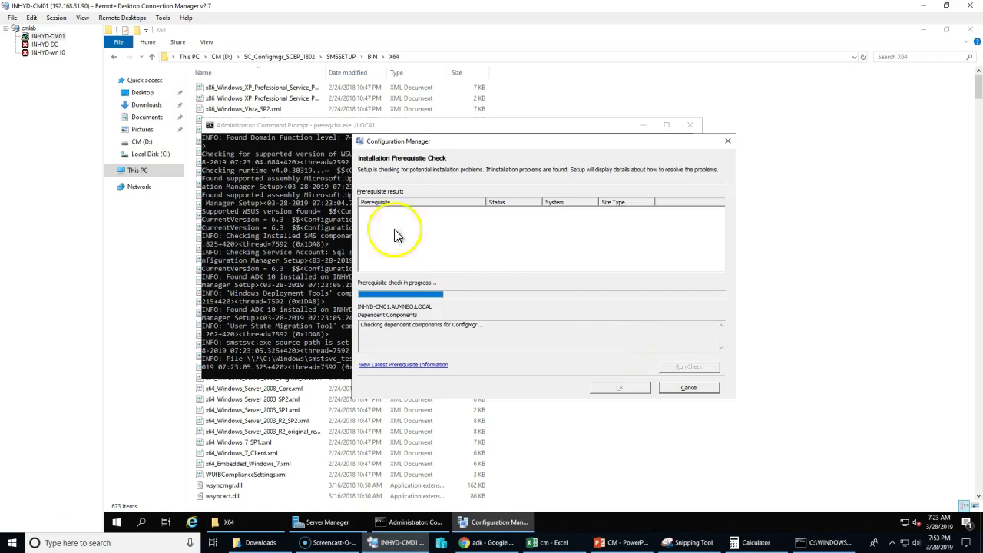
- Connect to INHYD-DC, then return to INHYD-CM01 and select the SQL Server process memory allocation warning
double_click(40, 45)
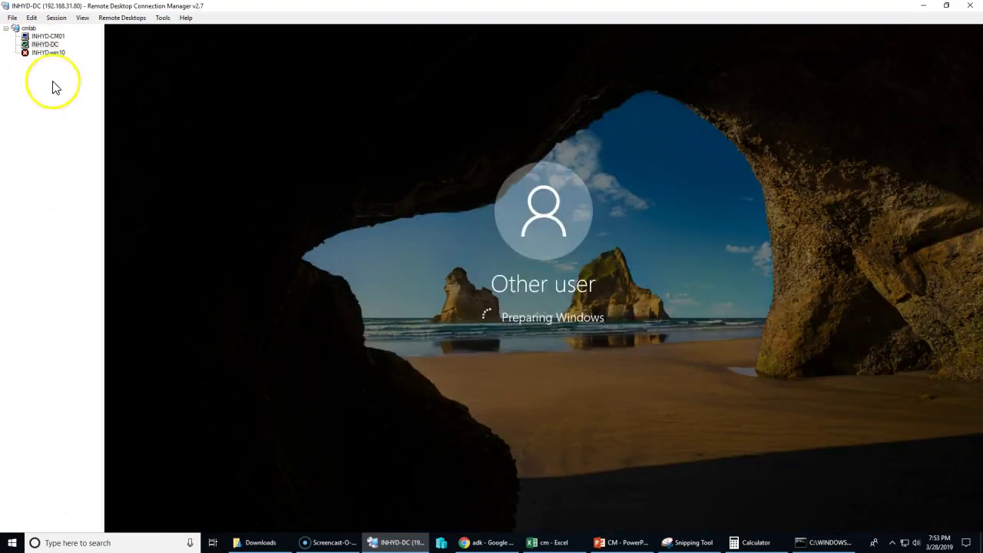
left_click(53, 37)
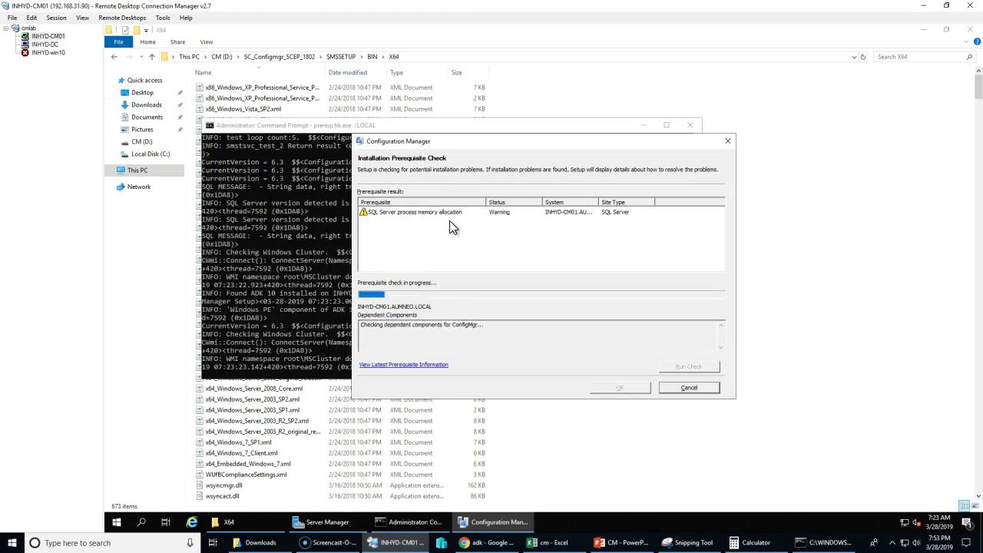
left_click(399, 212)
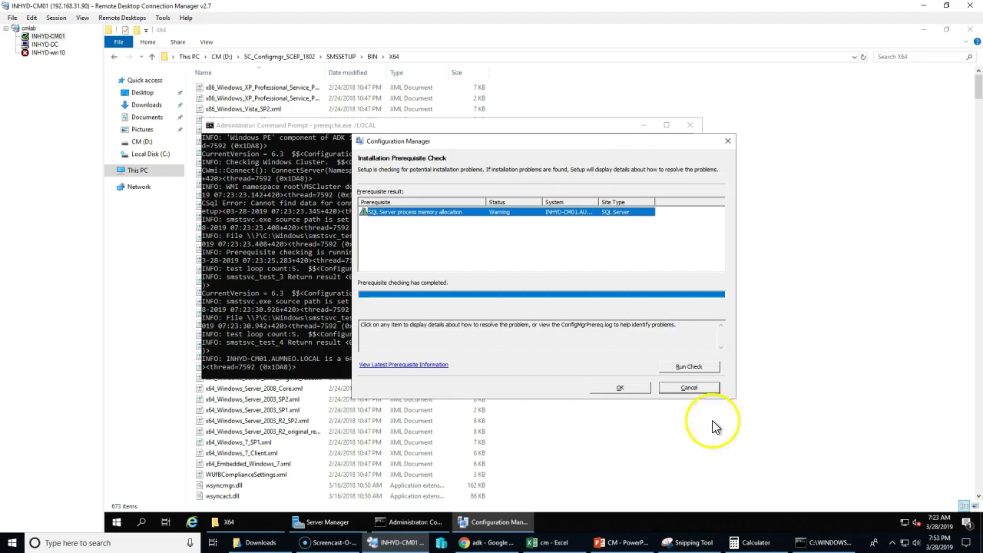
- Close the existing Google Chrome window on the local computer and open a new Chrome window
right_click(507, 542)
left_click(460, 523)
mouse_move(497, 523)
left_click(12, 543)
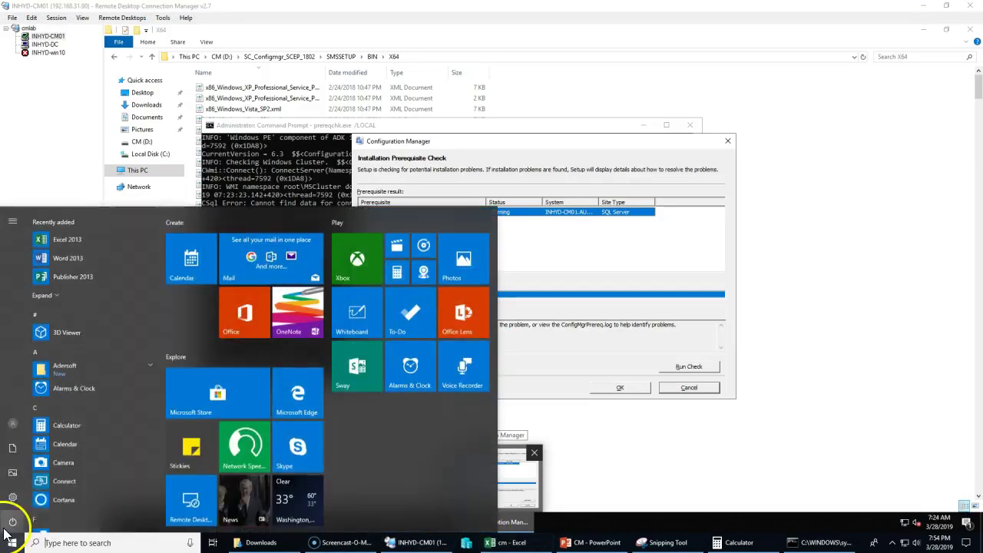
scroll(100, 422, "down", 5)
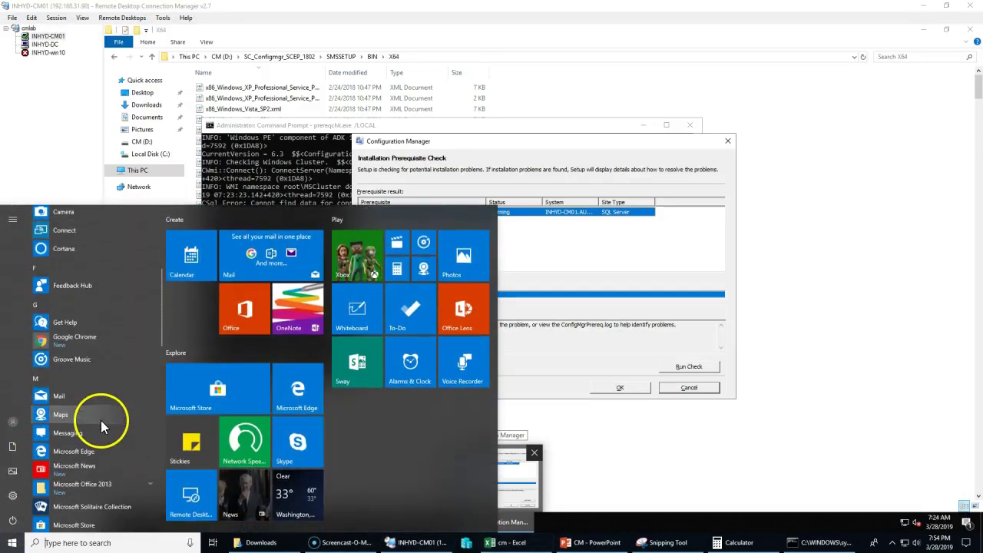
left_click(65, 338)
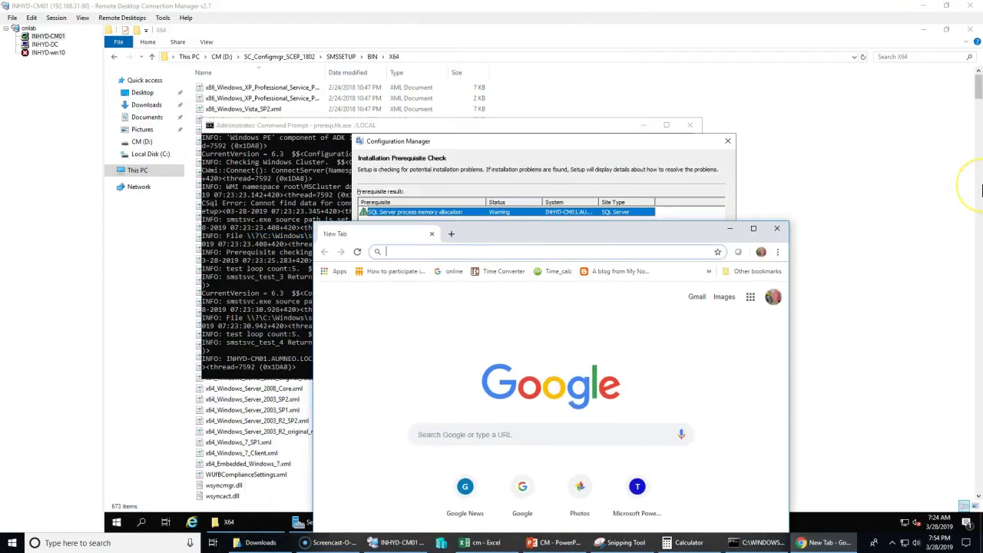
- Search Google for "sccm prerequisites CHECKer" and maximize the browser window
type("SCCM PRE")
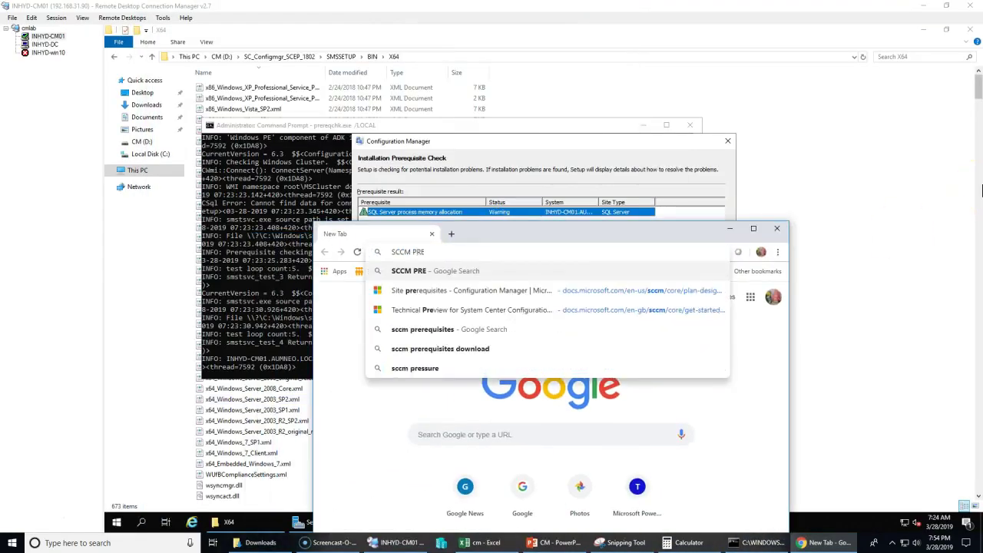
key("Down")
key("Down")
key("Down")
type("CHEC")
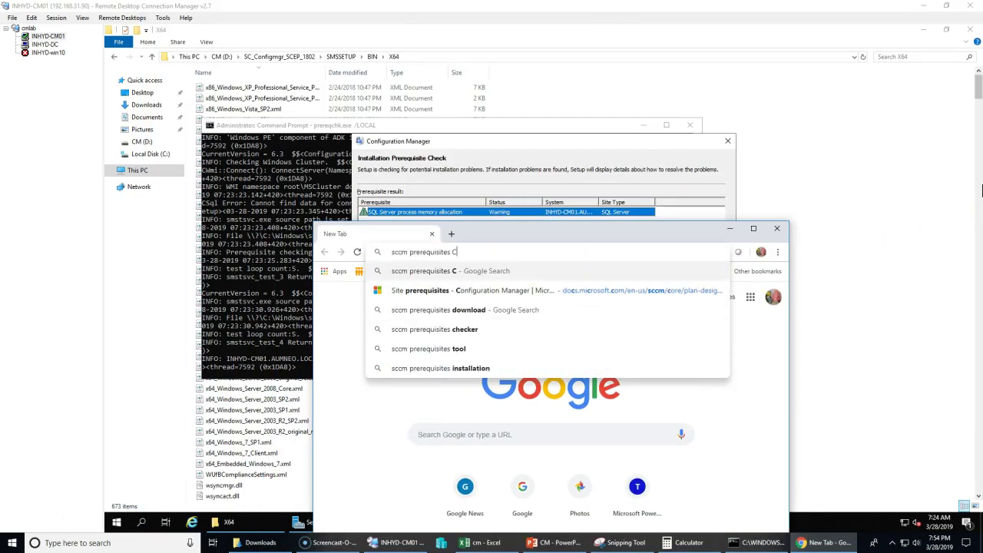
key("Return")
key("alt+space")
key("x")
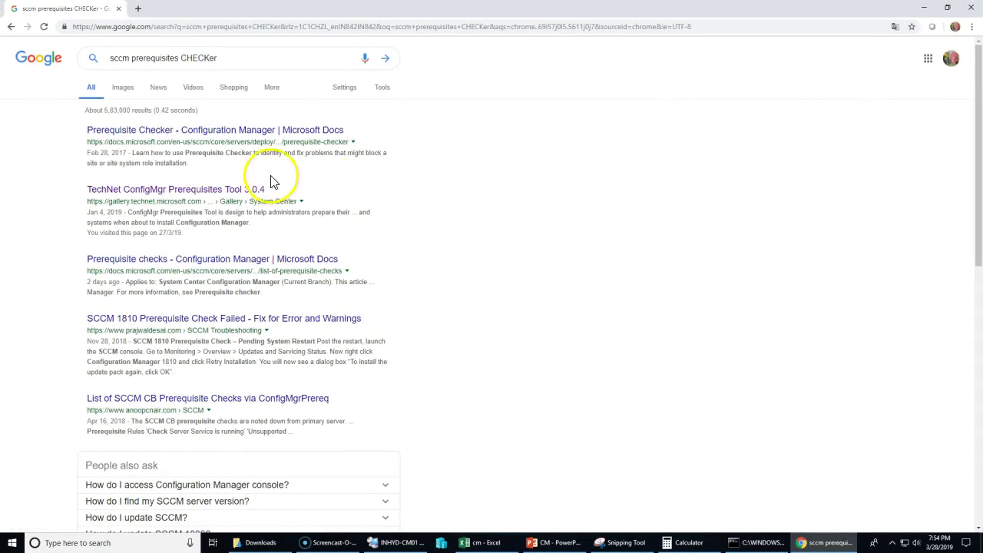
- Open the TechNet ConfigMgr Prerequisites Tool 3.0.4 page and review its description, version 3.0.4 update notes and verified platforms
left_click(214, 193)
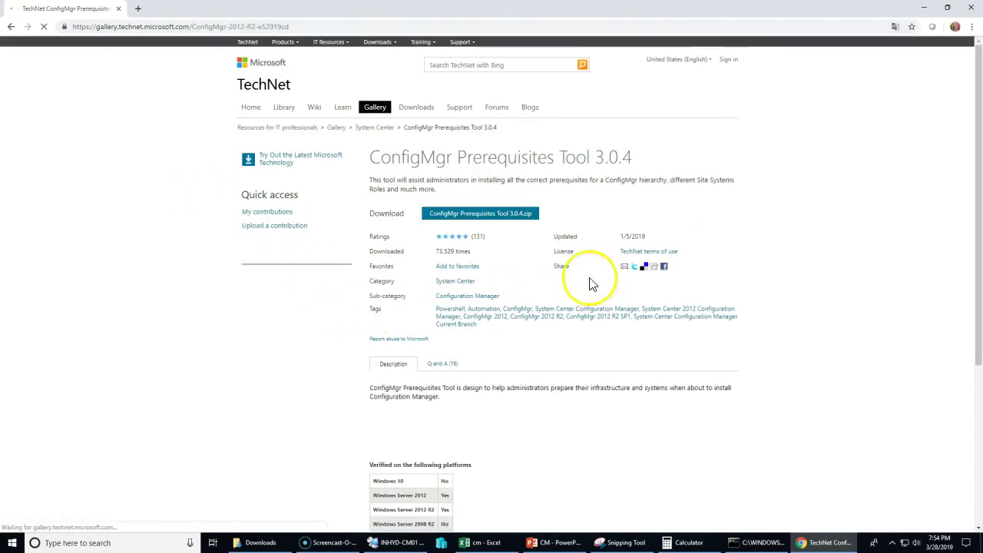
scroll(645, 346, "down", 3)
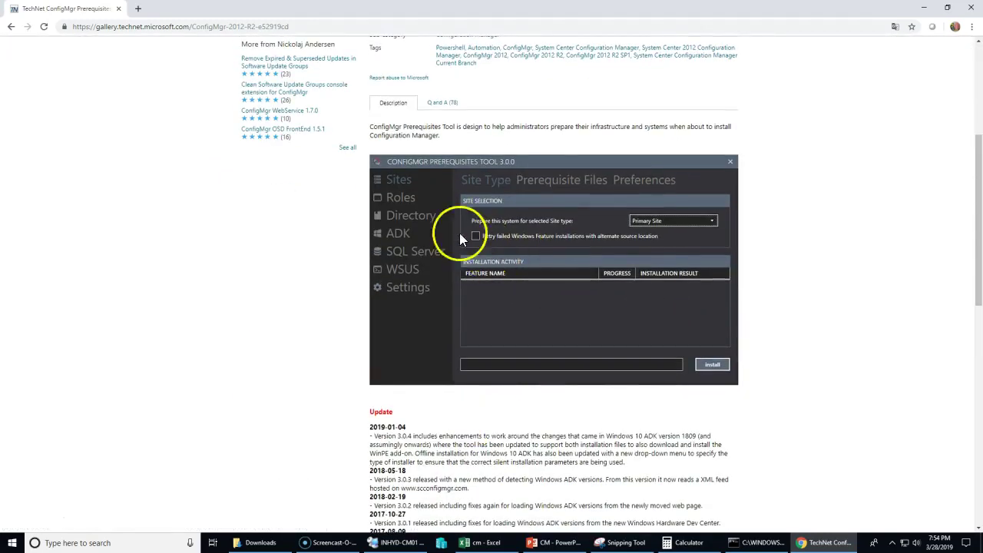
scroll(530, 300, "down", 1)
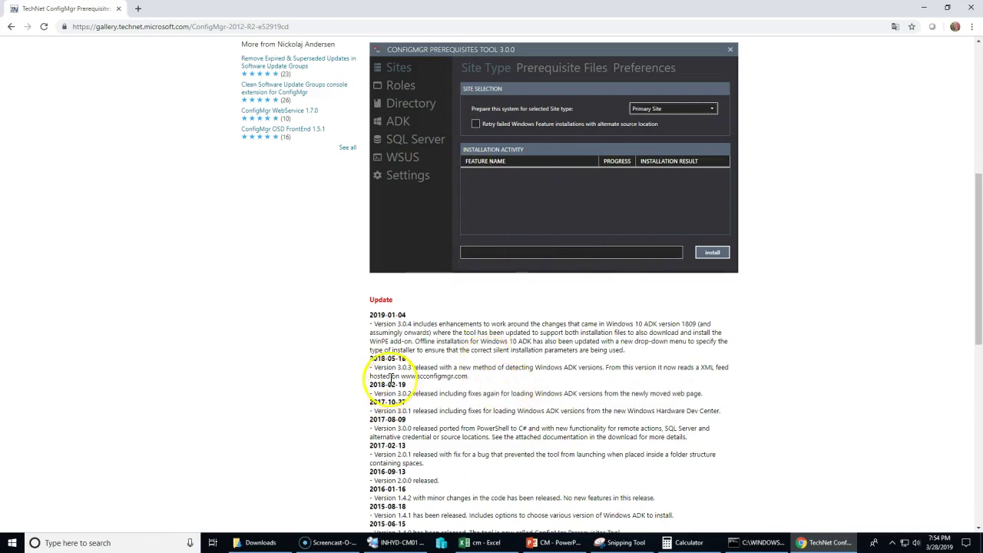
mouse_move(384, 324)
left_mouse_down()
mouse_move(405, 337)
mouse_move(564, 351)
mouse_move(698, 338)
mouse_move(643, 350)
mouse_move(637, 365)
mouse_move(375, 324)
left_mouse_up()
left_click(444, 374)
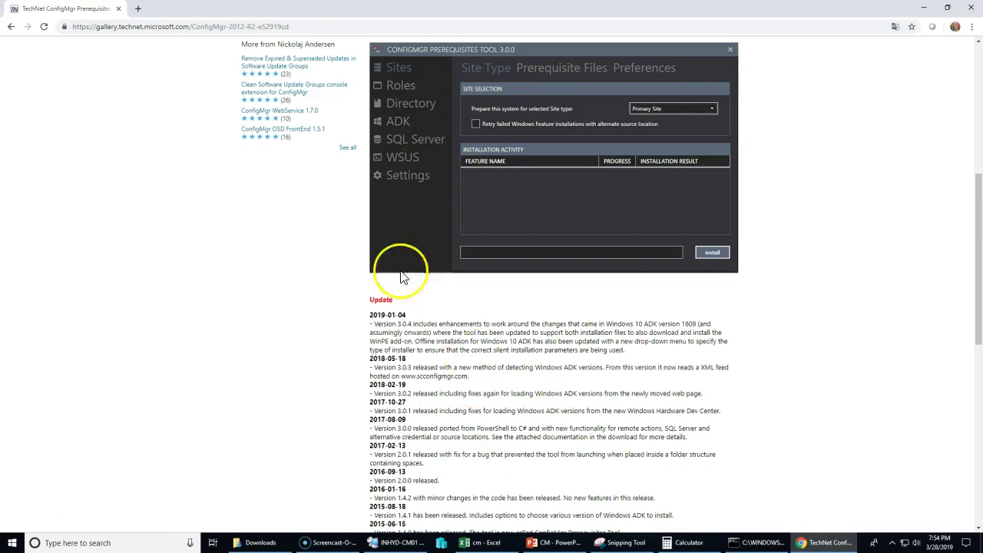
scroll(494, 351, "up", 2)
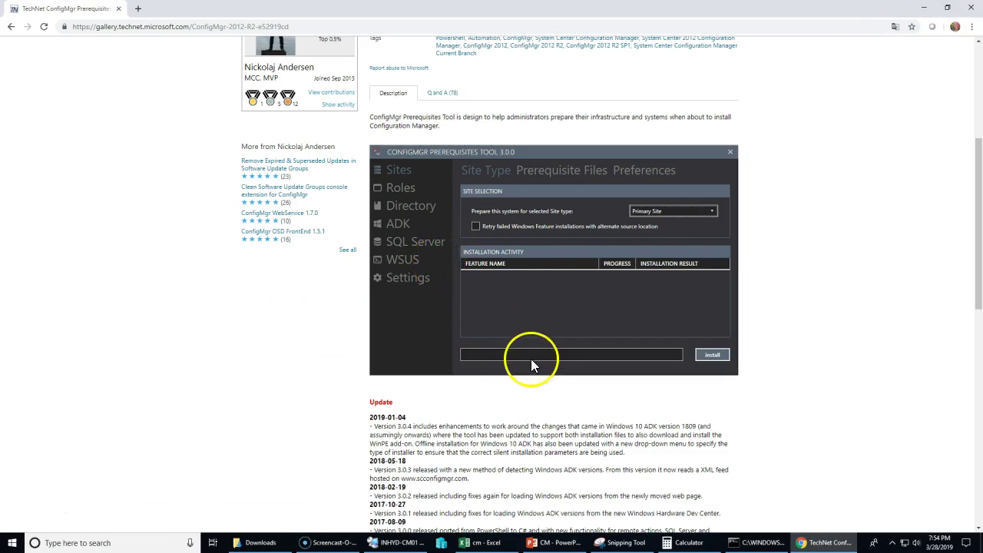
scroll(532, 384, "down", 3)
scroll(515, 411, "down", 3)
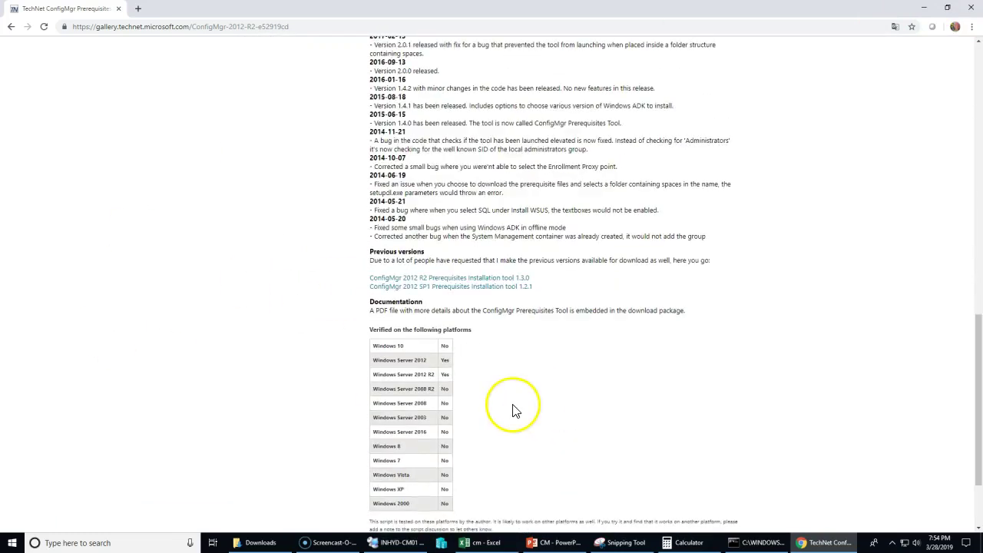
- Minimize the browser and close the completed Installation Prerequisite Check on INHYD-CM01 by accepting its results
left_click(923, 7)
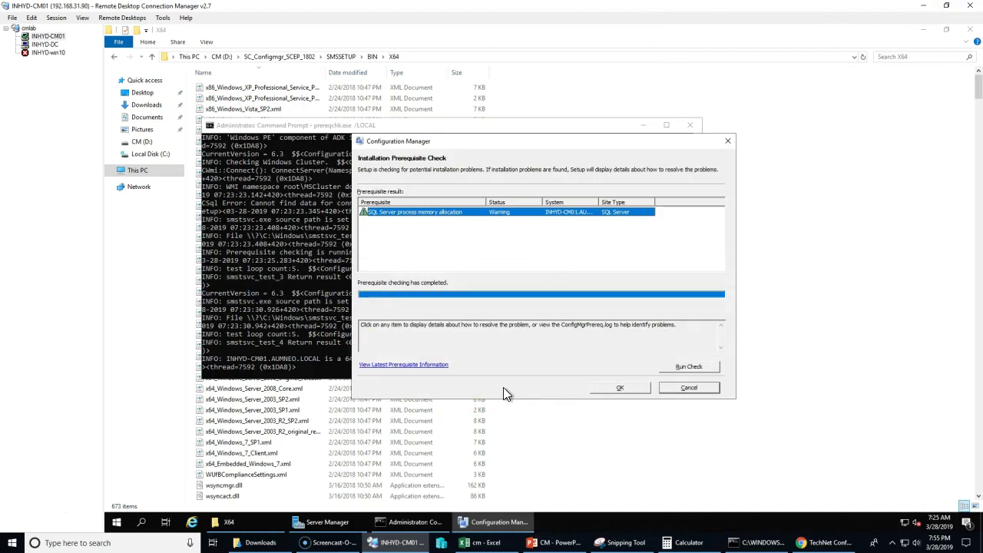
left_click(603, 388)
left_click(613, 388)
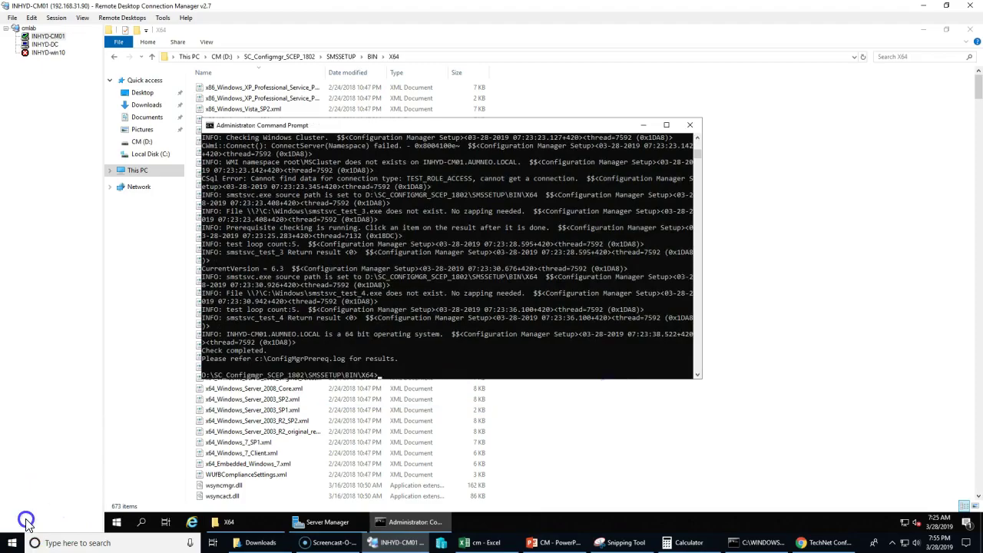